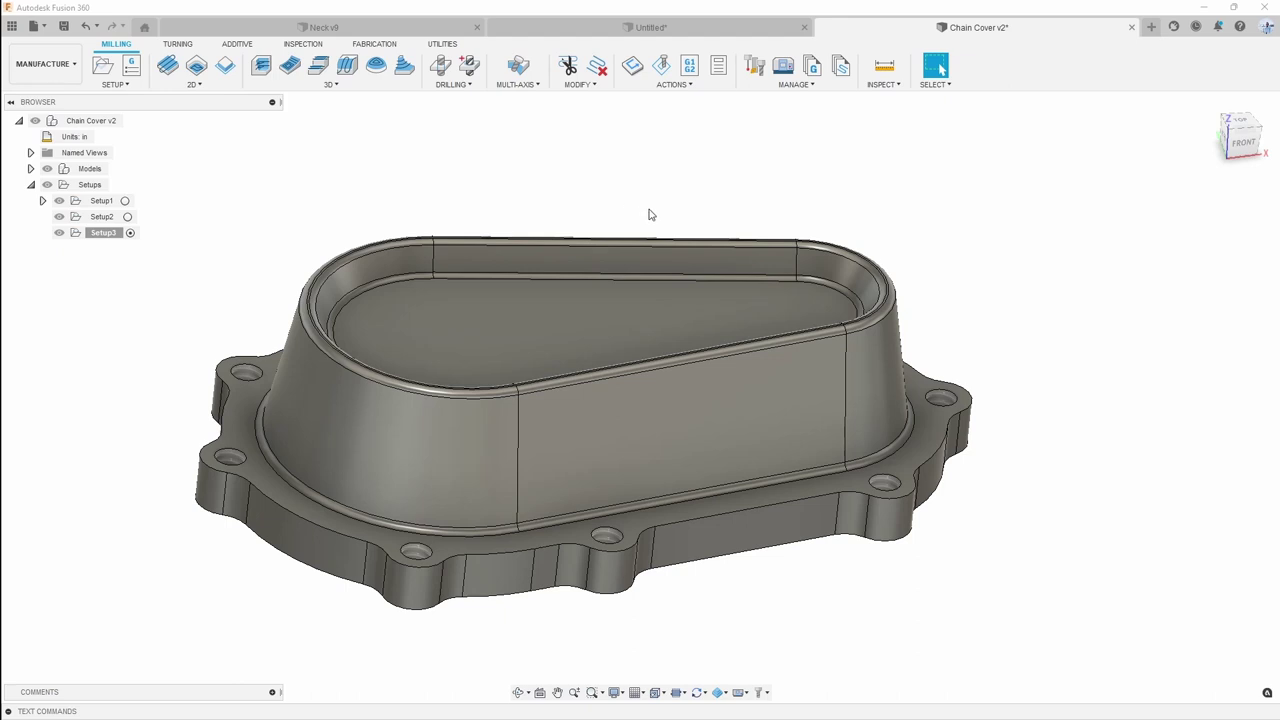
Examine the chain cover's tapered outer walls, bolt flange and inner cavity from both sides
scroll(650, 214, down, 2)
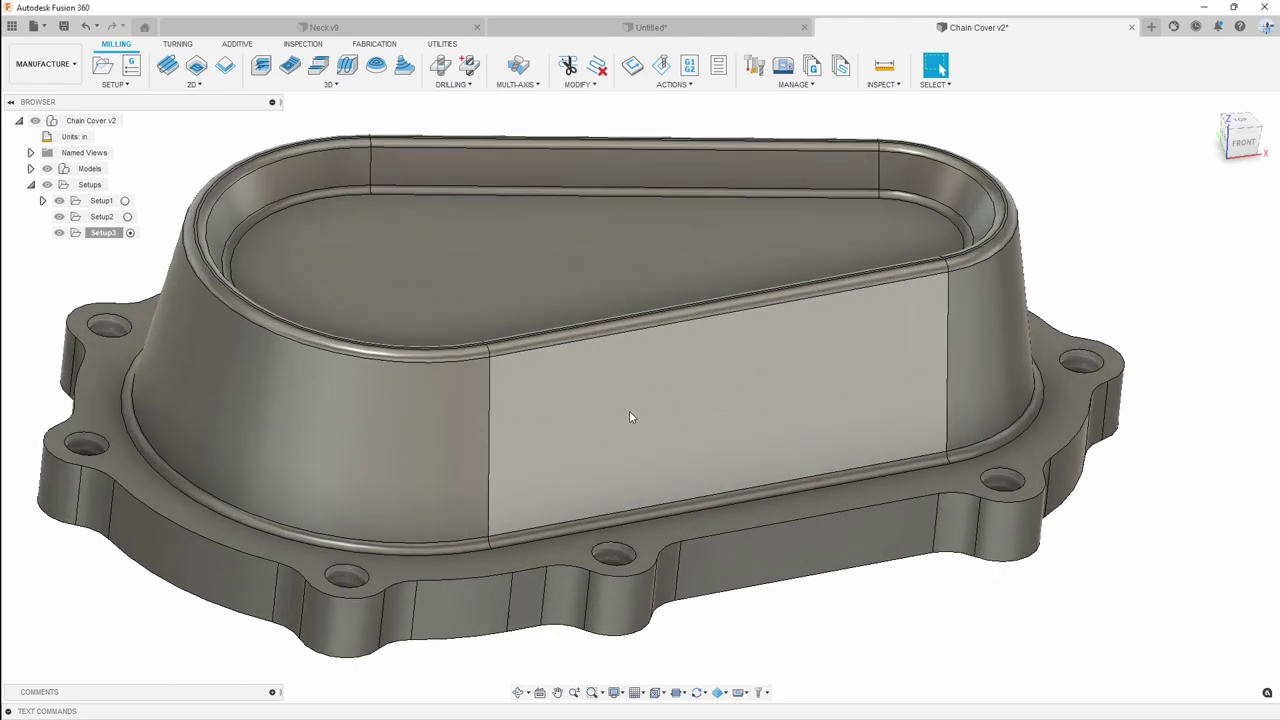
click(630, 410)
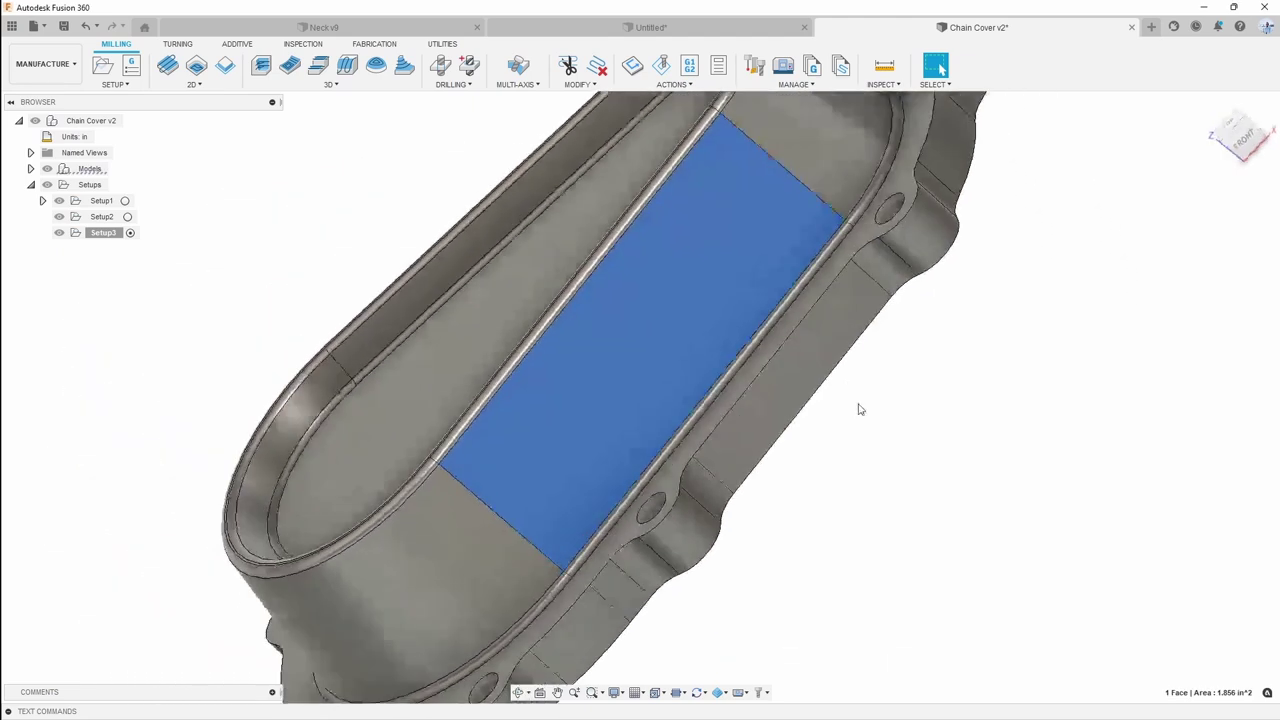
click(920, 400)
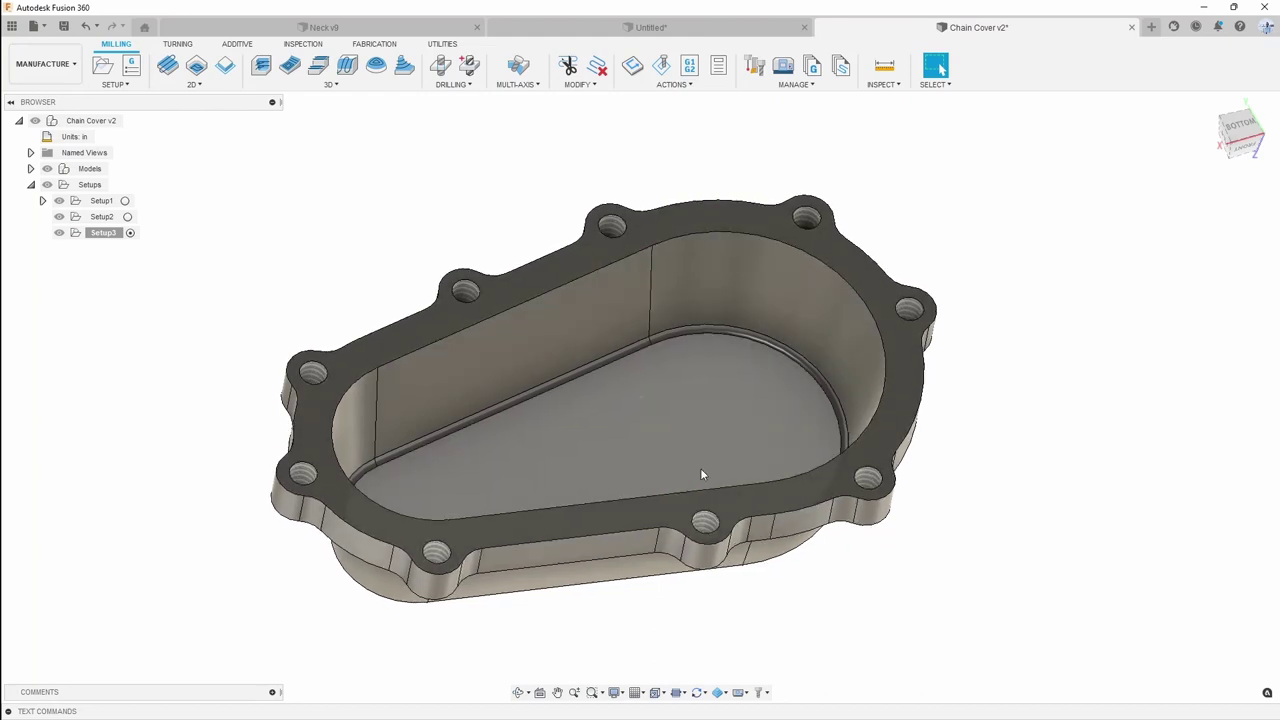
shift+middle_drag(698, 473, 377, 530)
mouse_move(499, 536)
shift+middle_down()
mouse_move(442, 536)
mouse_move(591, 451)
mouse_move(586, 427)
mouse_move(605, 399)
mouse_move(582, 380)
mouse_move(630, 376)
shift+middle_up()
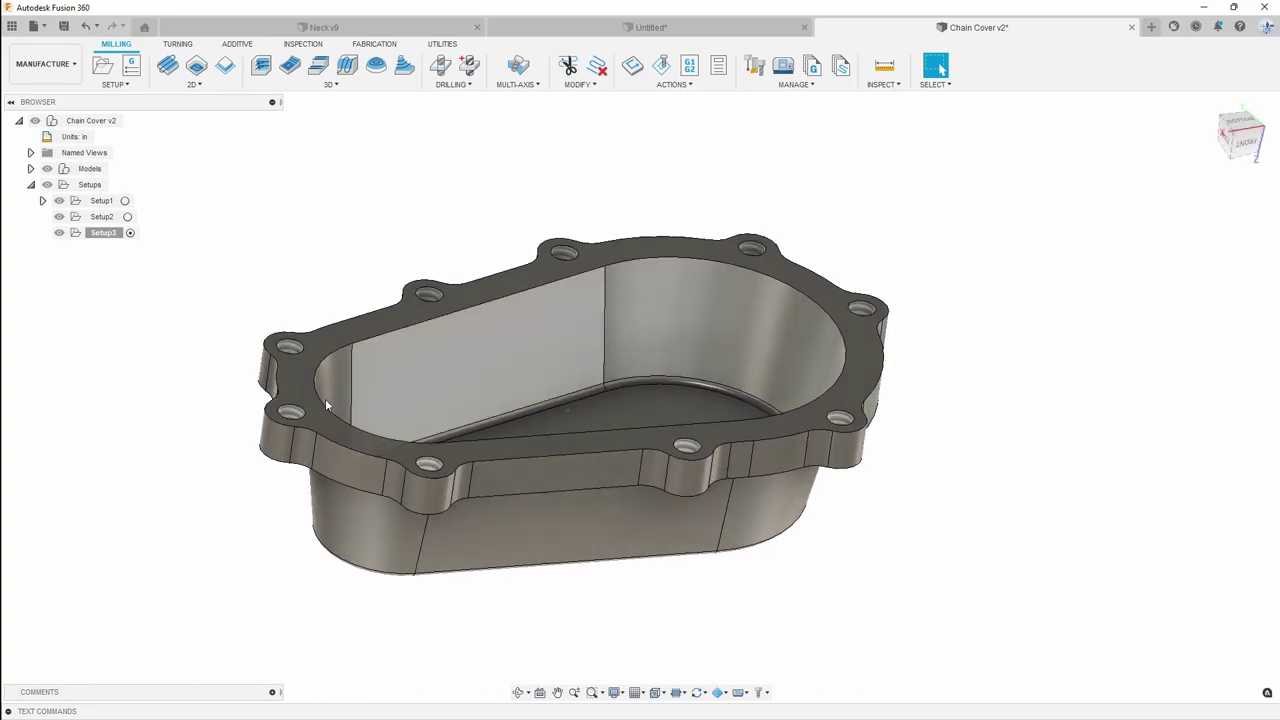
click(325, 342)
click(440, 183)
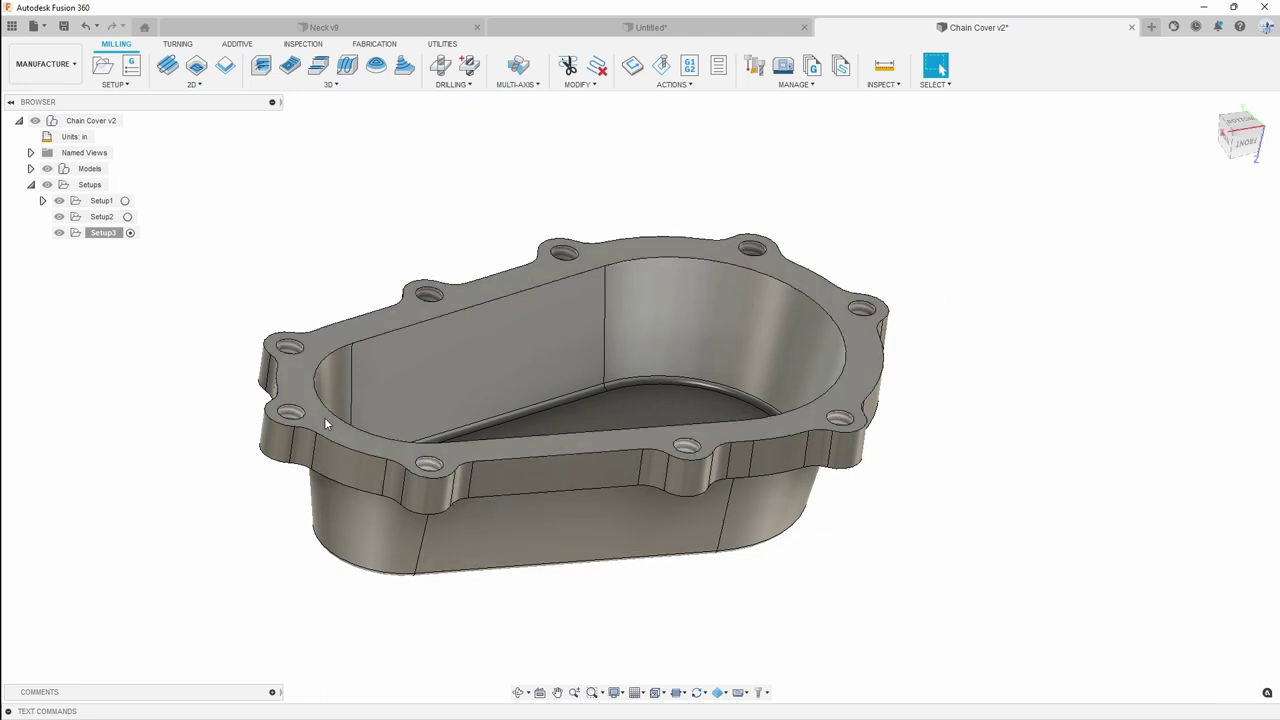
shift+middle_drag(329, 381, 329, 397)
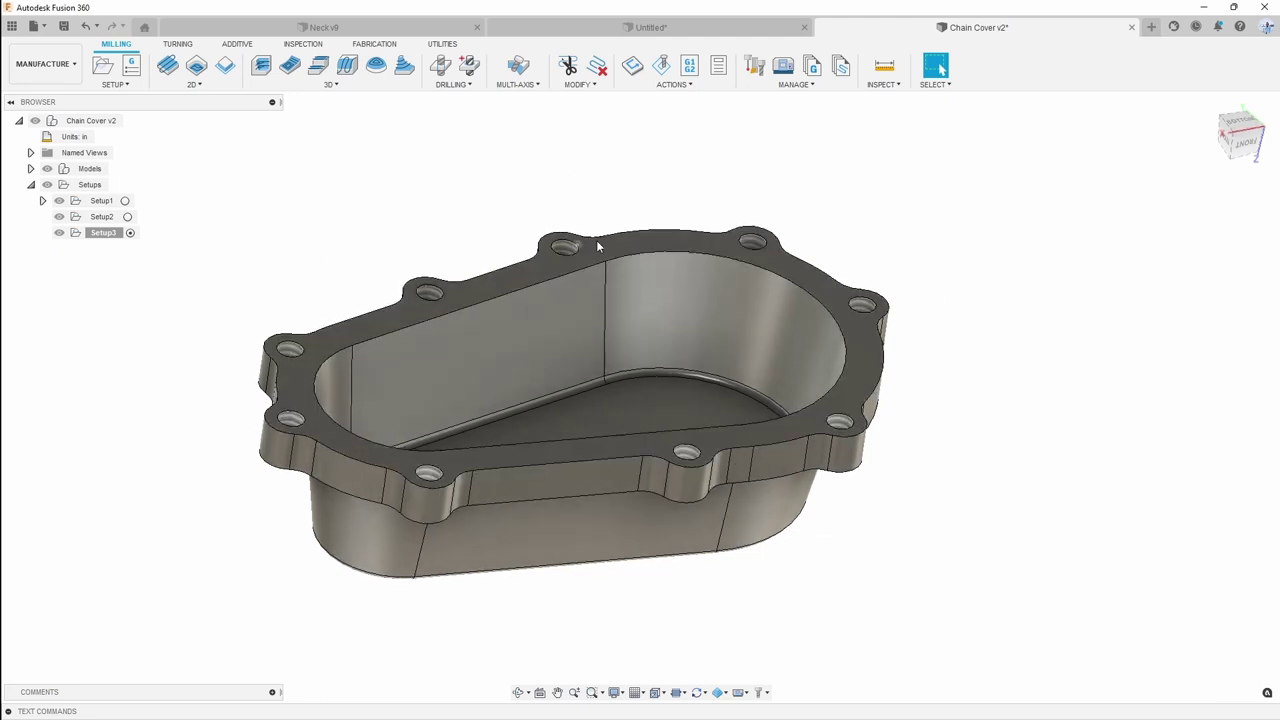
shift+middle_drag(801, 376, 752, 446)
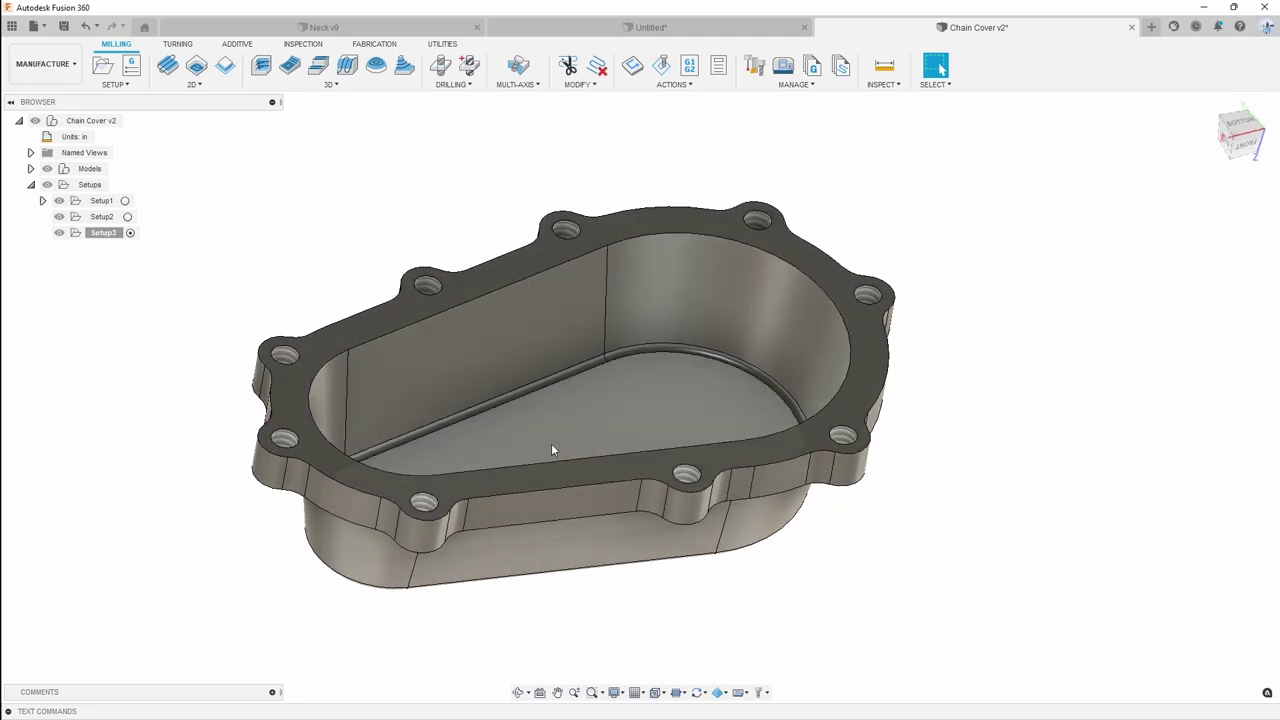
mouse_move(482, 305)
shift+middle_down()
mouse_move(456, 408)
mouse_move(380, 271)
mouse_move(251, 376)
mouse_move(237, 361)
shift+middle_up()
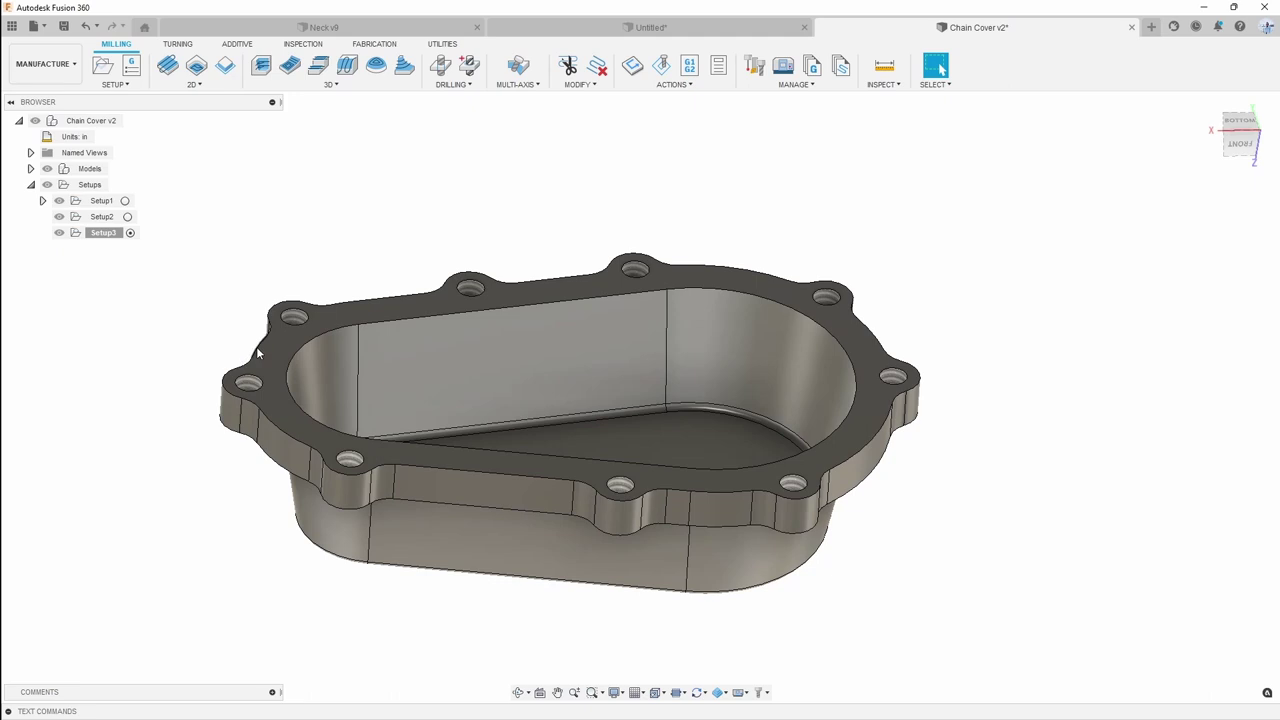
shift+middle_drag(335, 263, 367, 228)
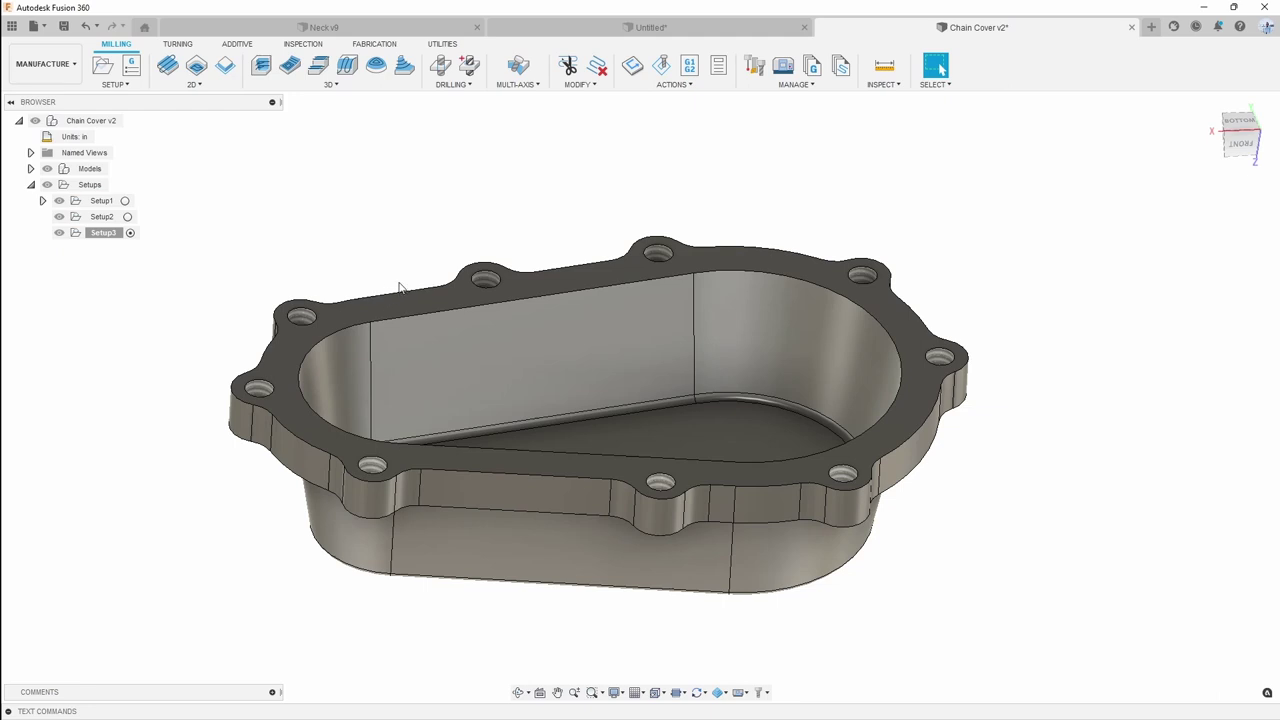
shift+middle_drag(255, 297, 284, 267)
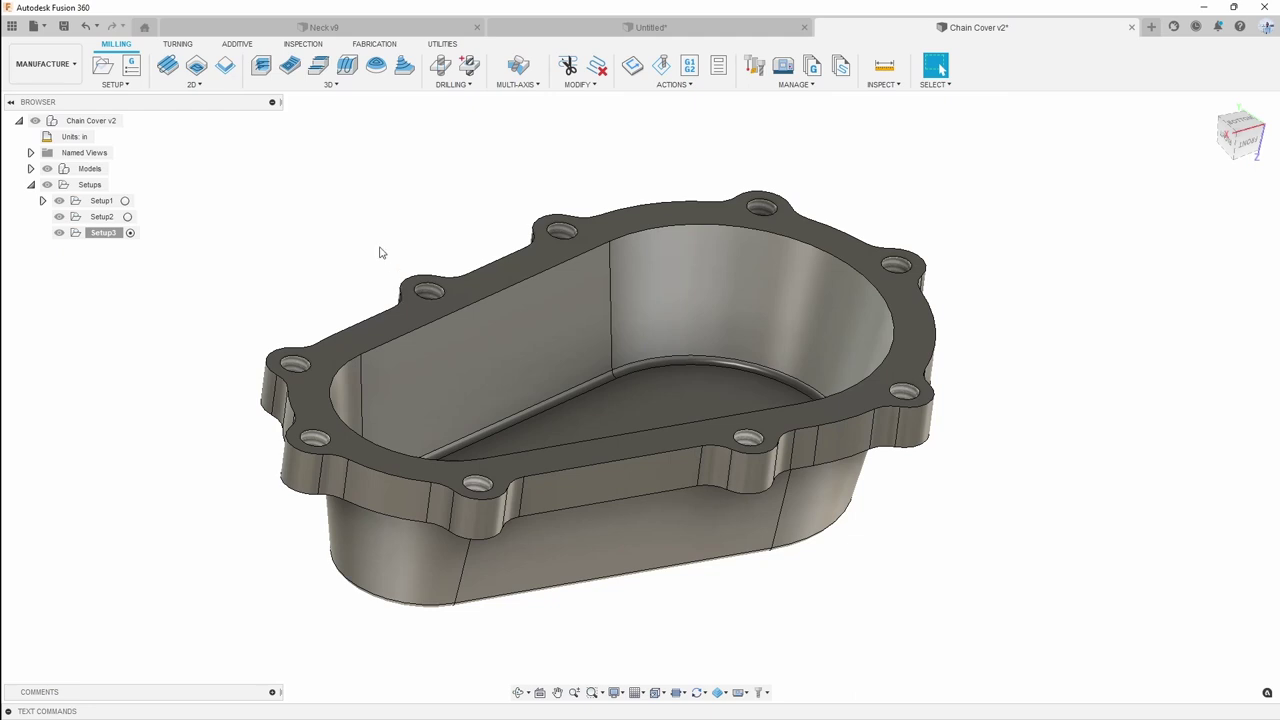
Edit Setup3's stock so the model is offset 0.03 in from the top (+Z) of the fixed size box
click(101, 232)
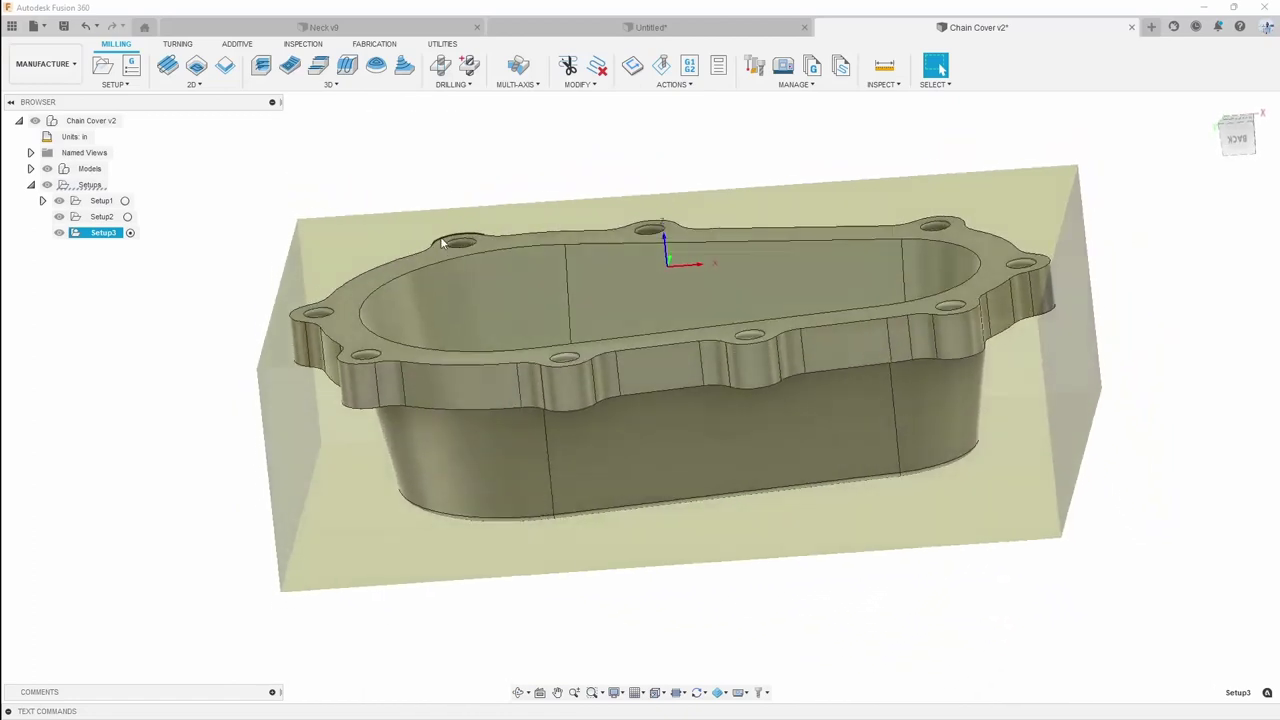
click(1240, 139)
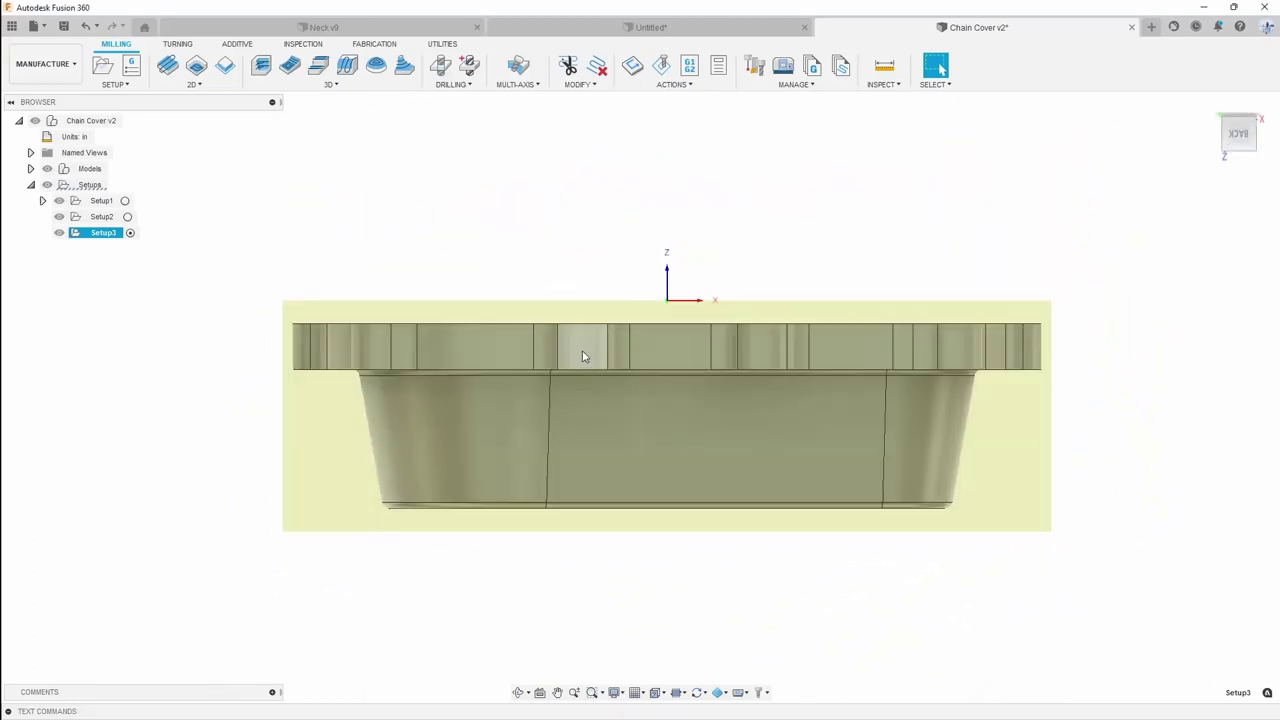
right_click(109, 232)
click(122, 246)
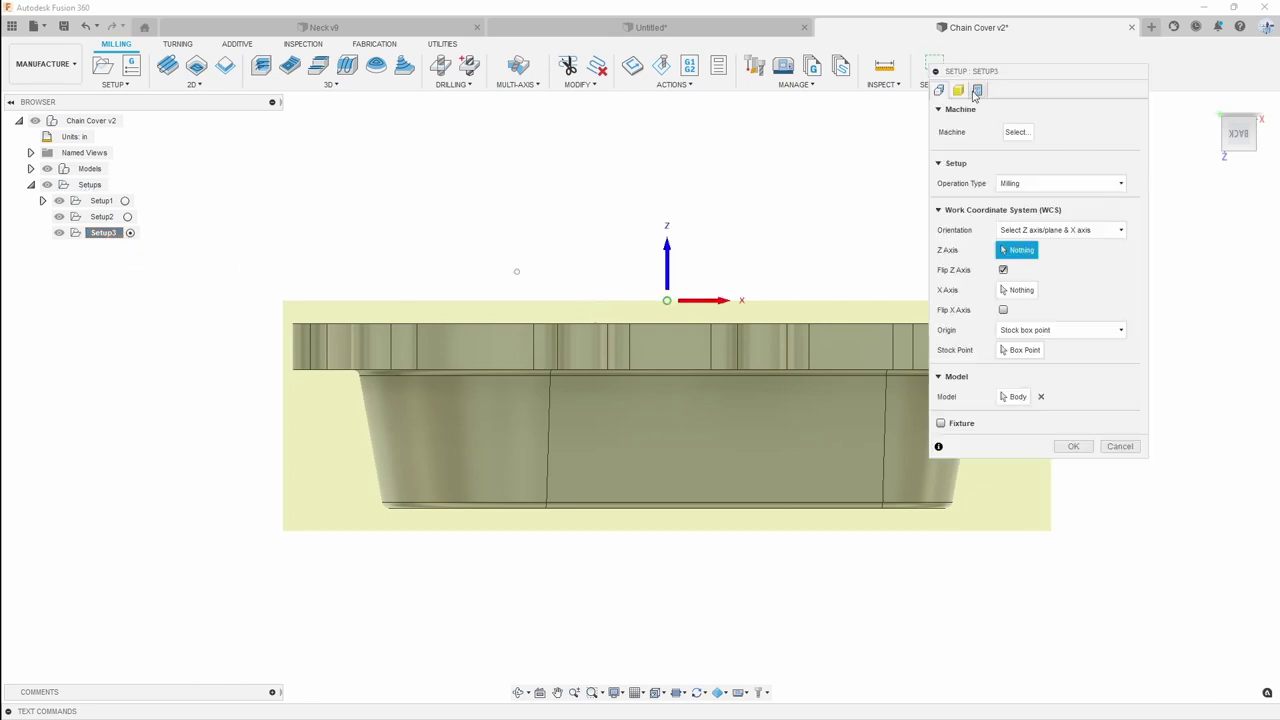
click(958, 91)
click(1083, 269)
click(1083, 291)
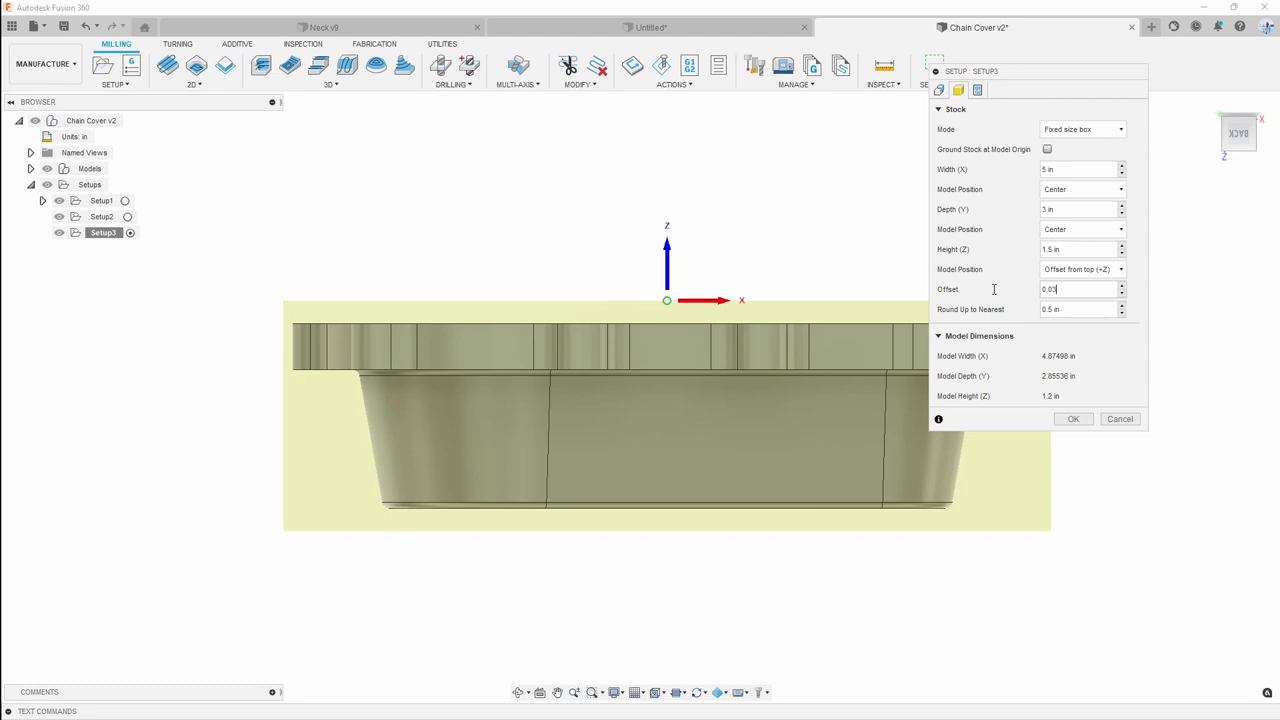
text(0.03)
key(Return)
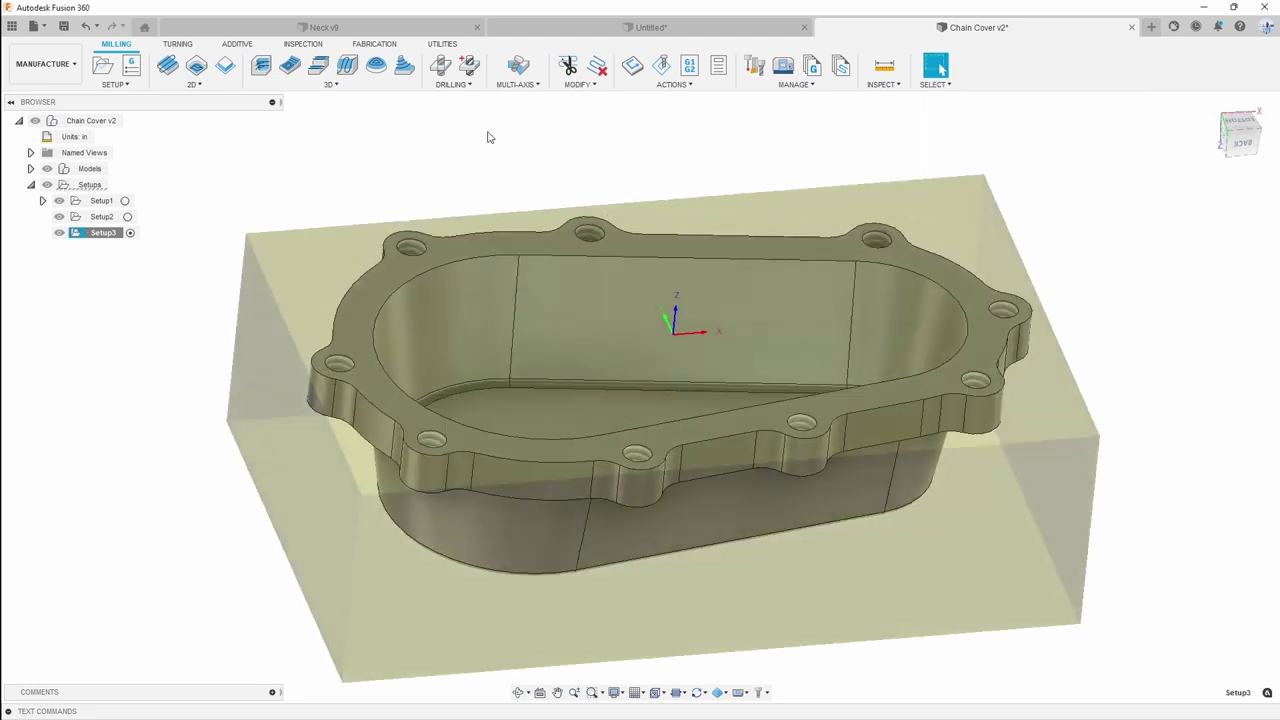
click(560, 160)
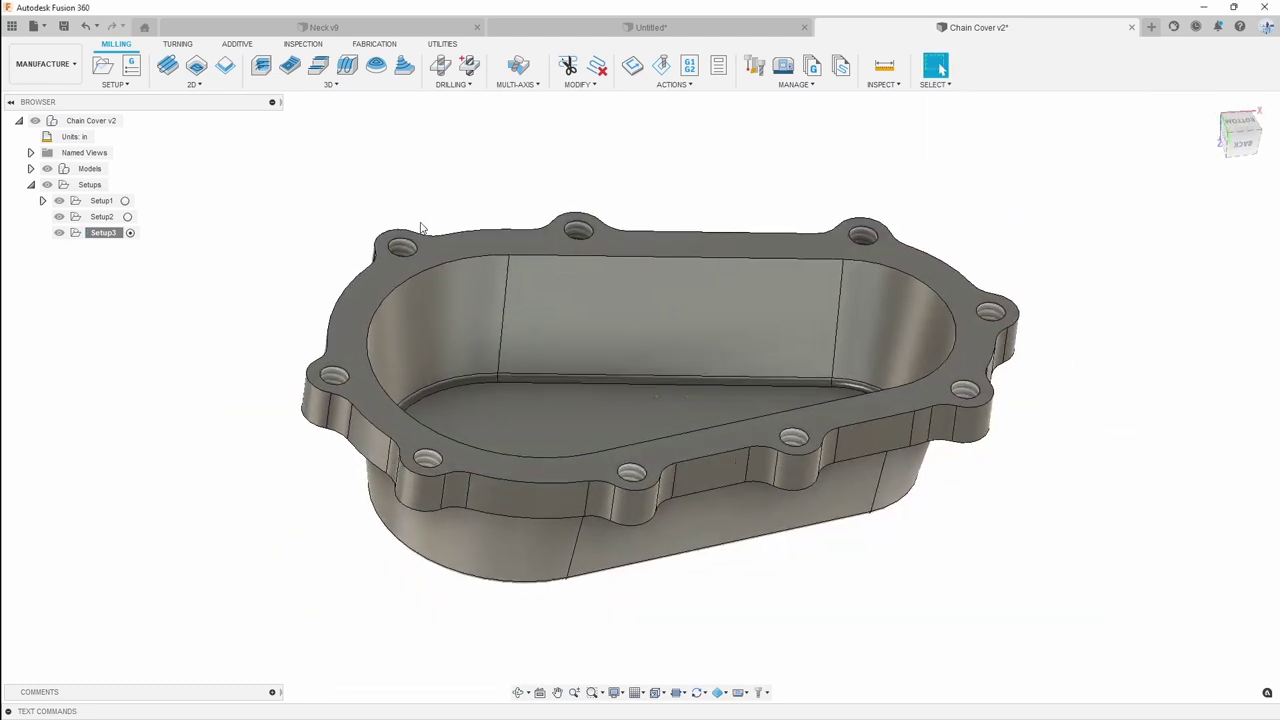
Start a Face operation in Setup3 with the 2" Face Mill from the Fusion 360 Library, filtered to face mills
click(194, 85)
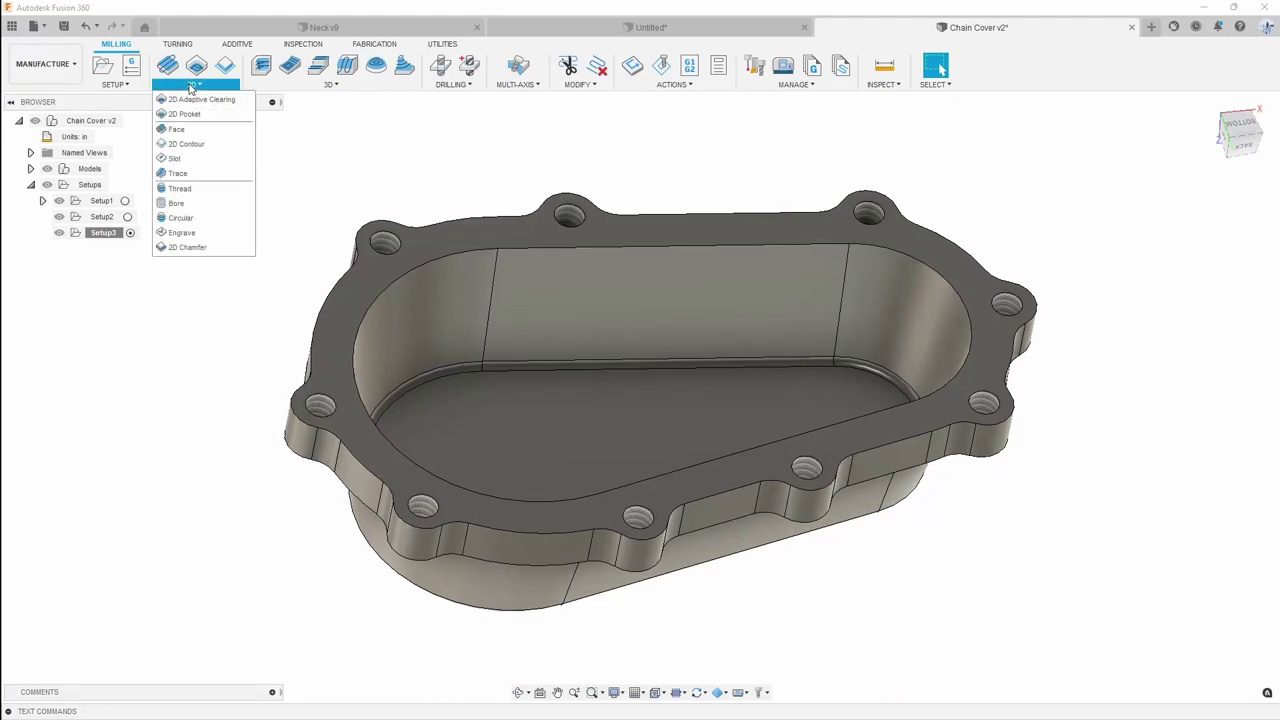
click(177, 129)
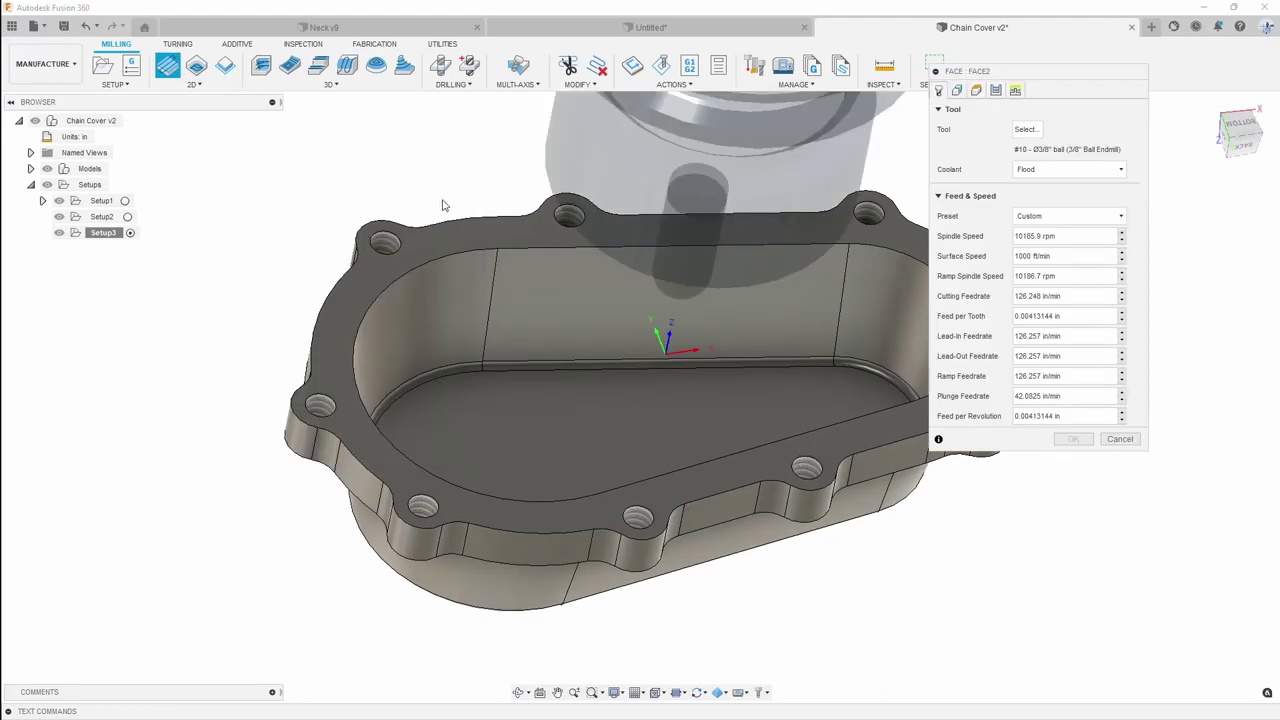
click(1034, 133)
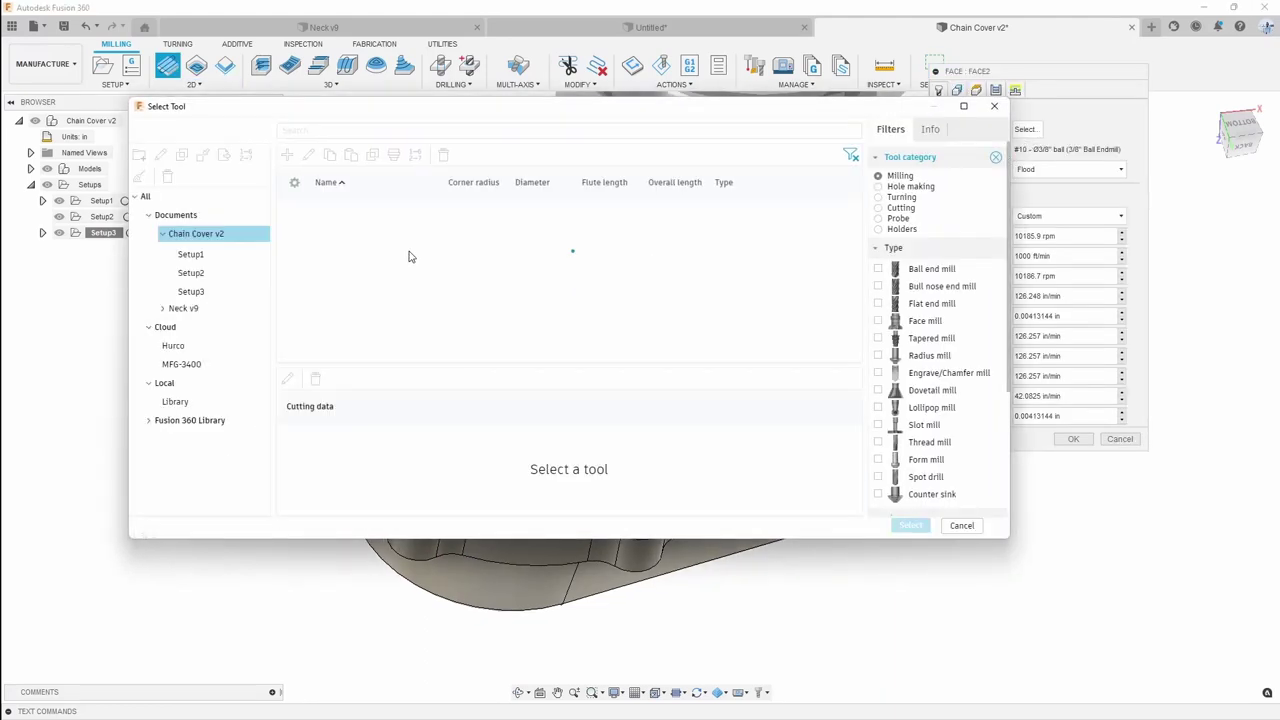
click(183, 422)
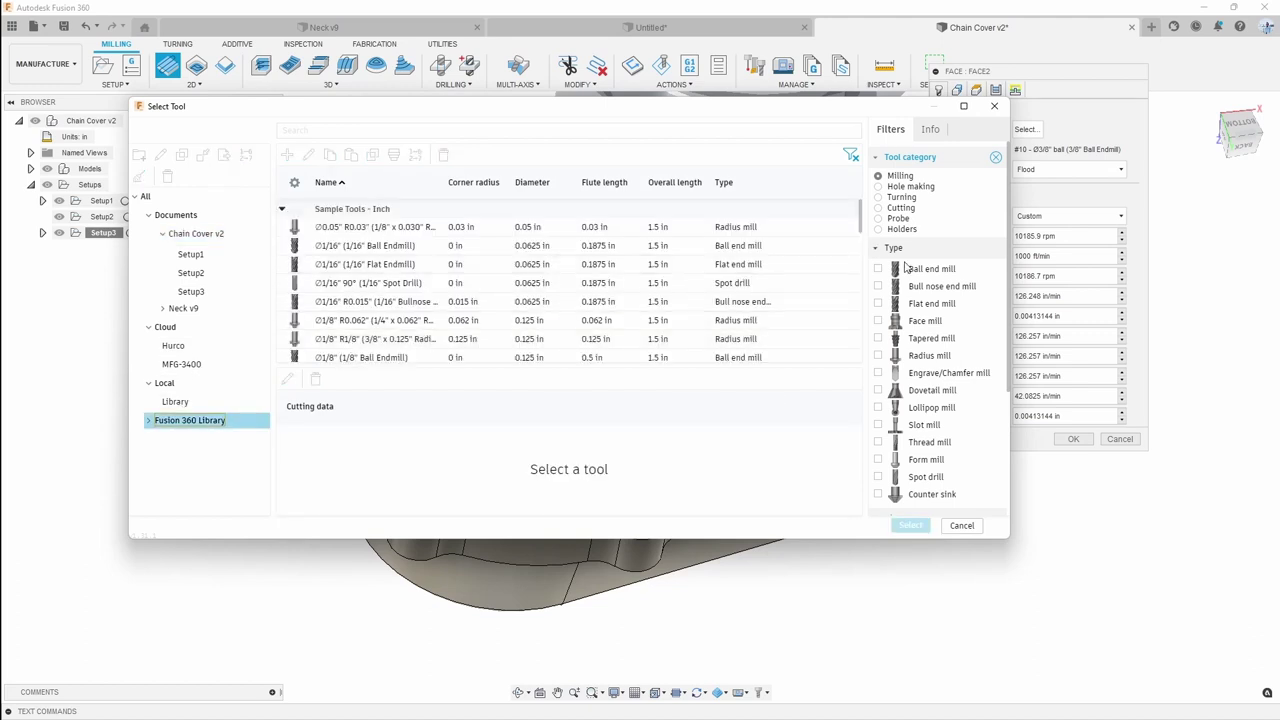
click(925, 321)
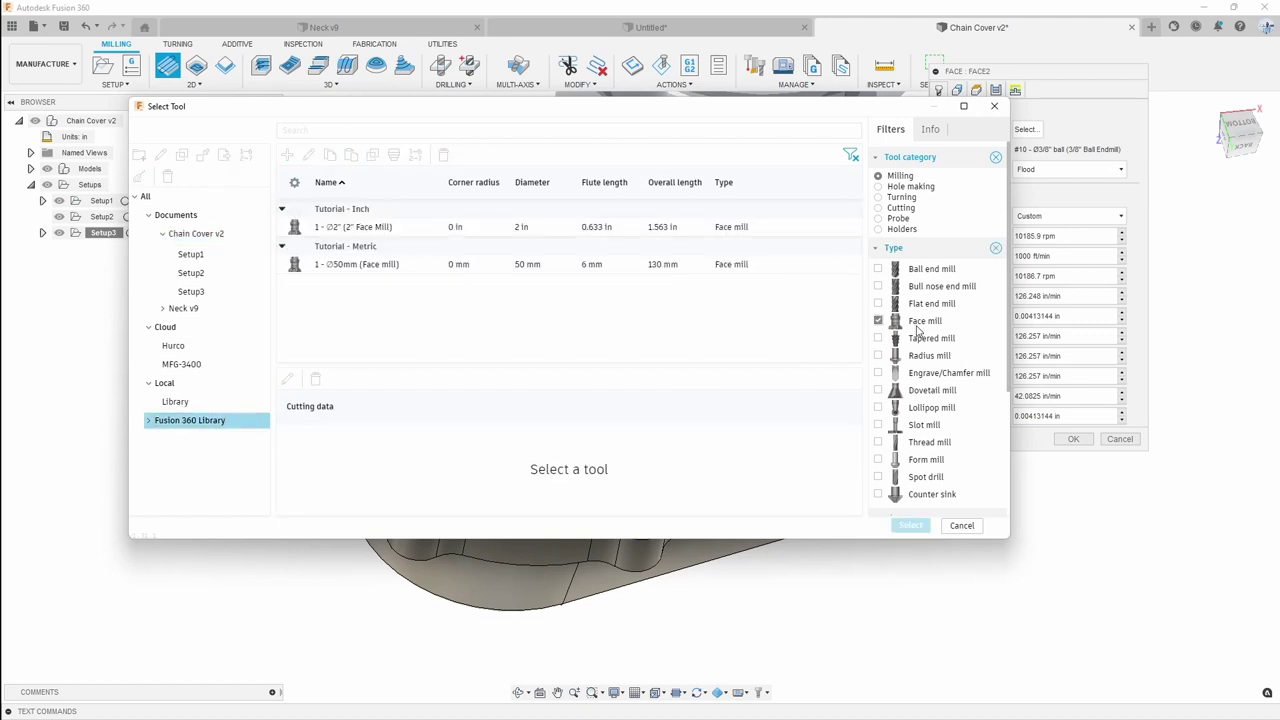
click(350, 227)
click(910, 525)
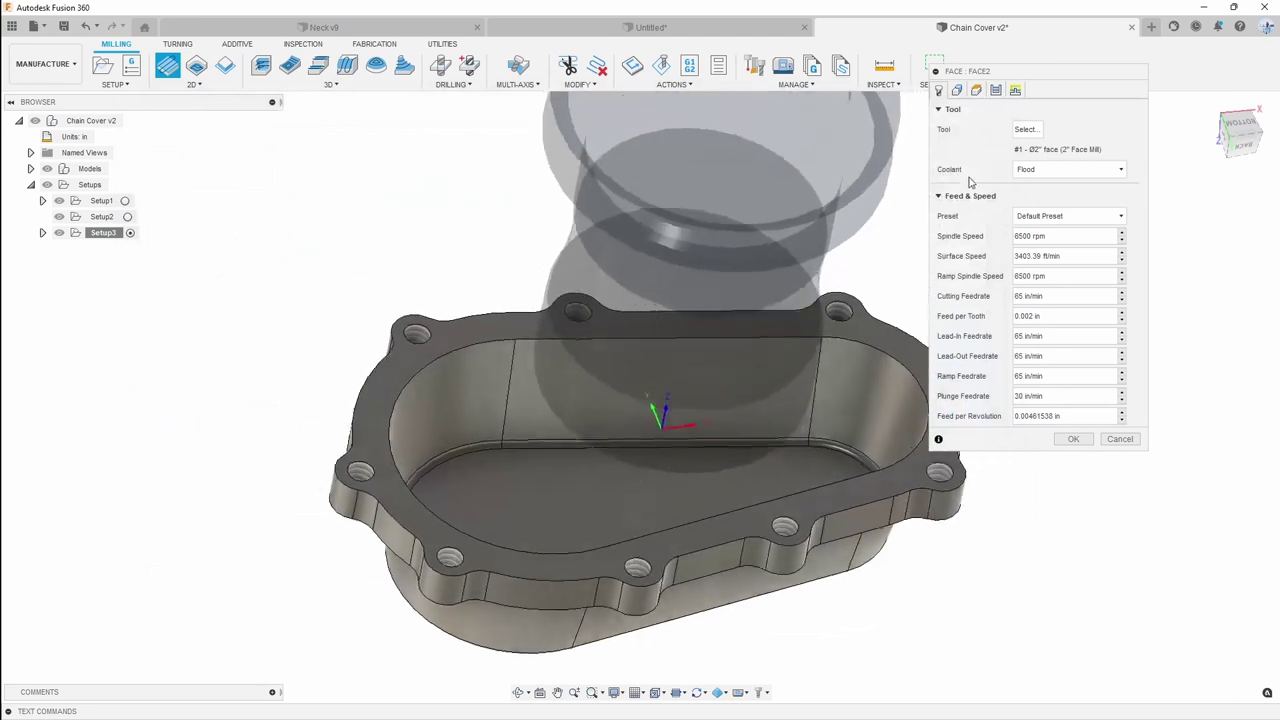
Check the facing operation's default stock contour around the cover and generate the toolpath without selecting other stock geometry
click(958, 91)
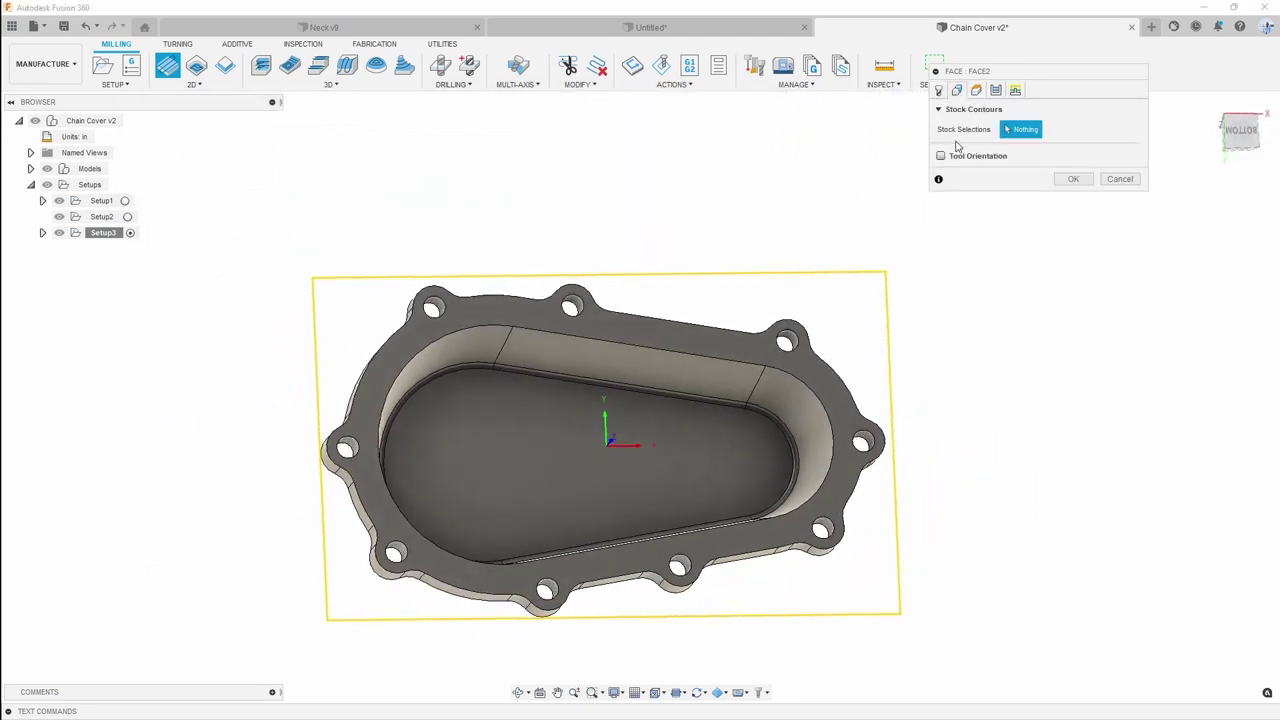
click(1241, 132)
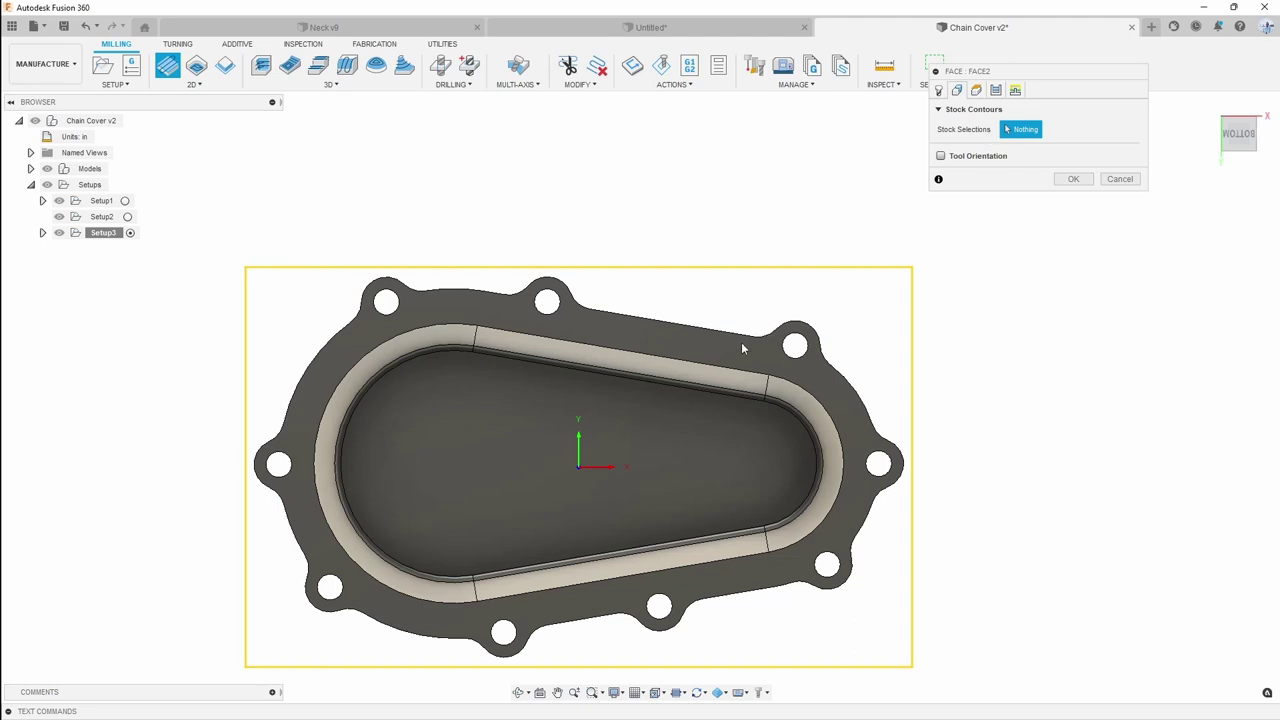
mouse_move(452, 391)
shift+middle_down()
mouse_move(402, 432)
mouse_move(229, 378)
shift+middle_up()
shift+middle_drag(713, 281, 949, 424)
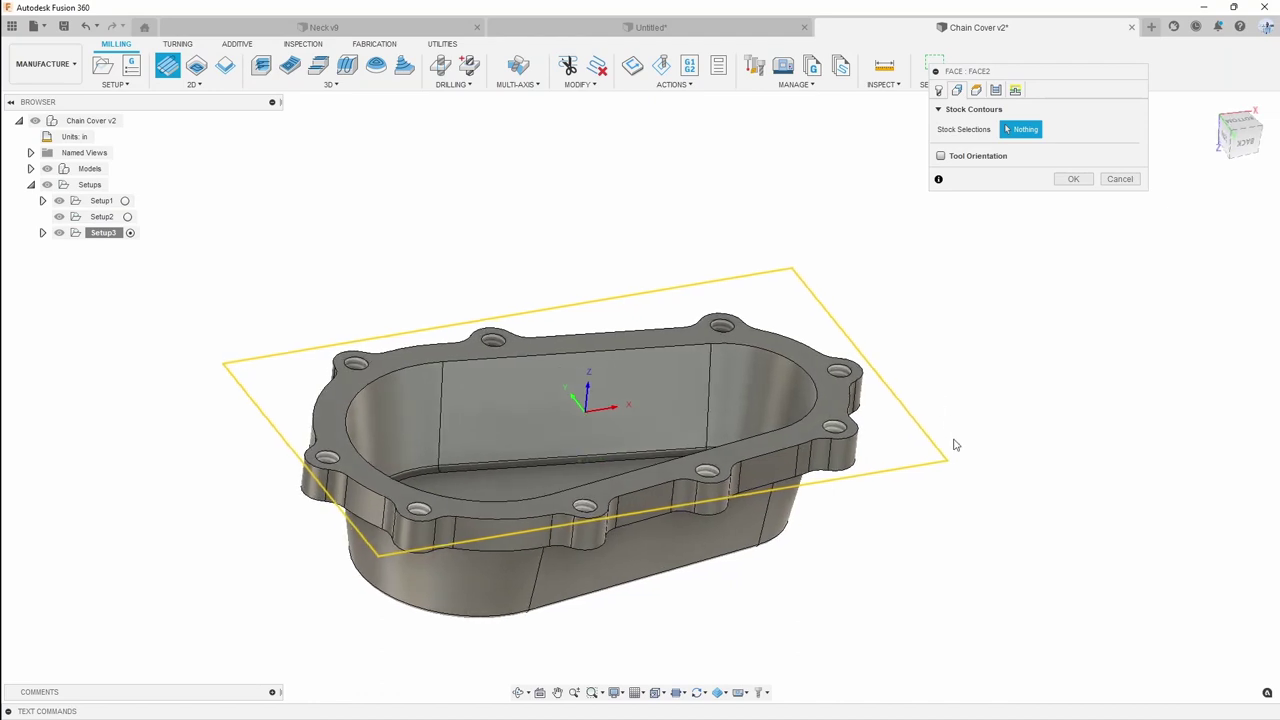
shift+middle_drag(180, 473, 182, 467)
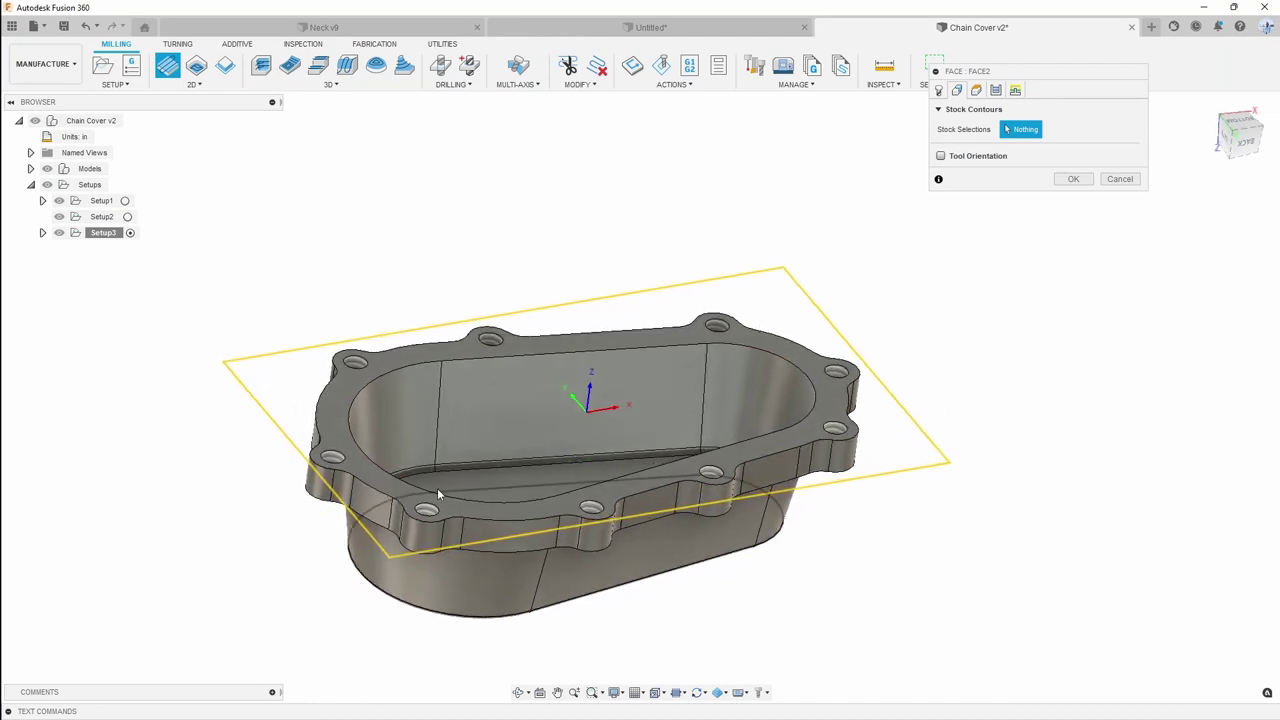
scroll(662, 495, up, 1)
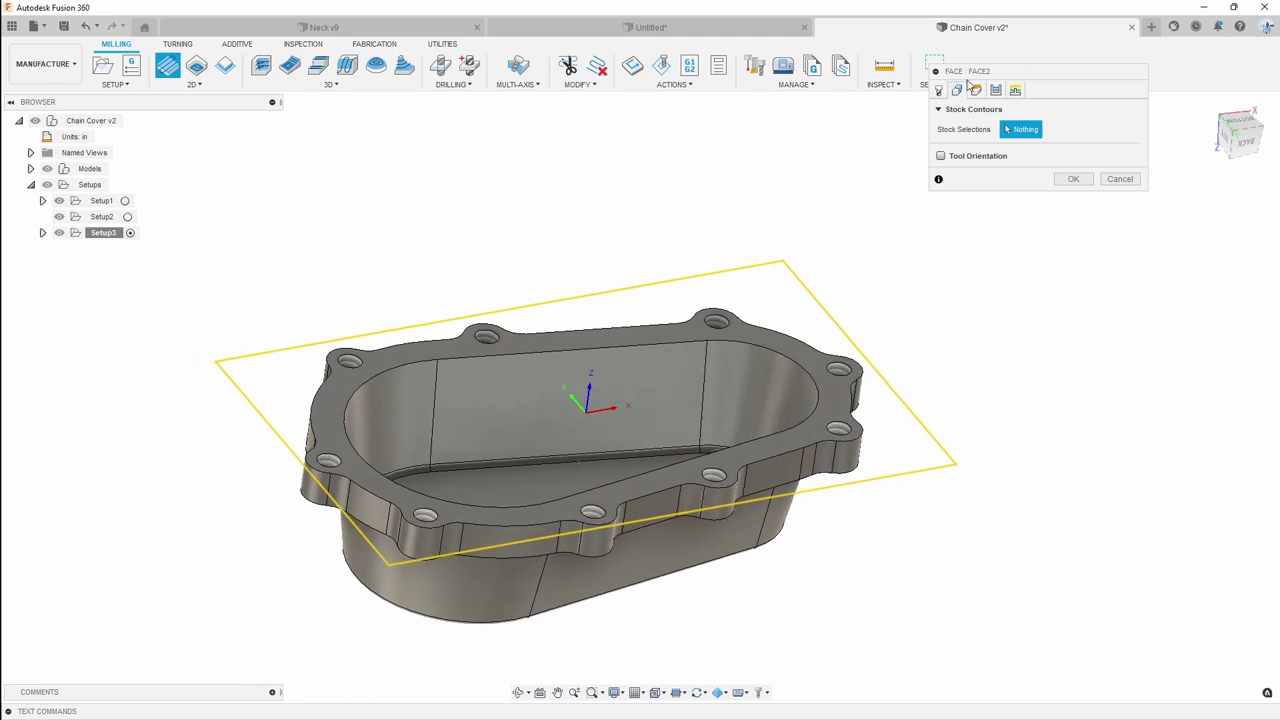
shift+middle_drag(451, 418, 450, 410)
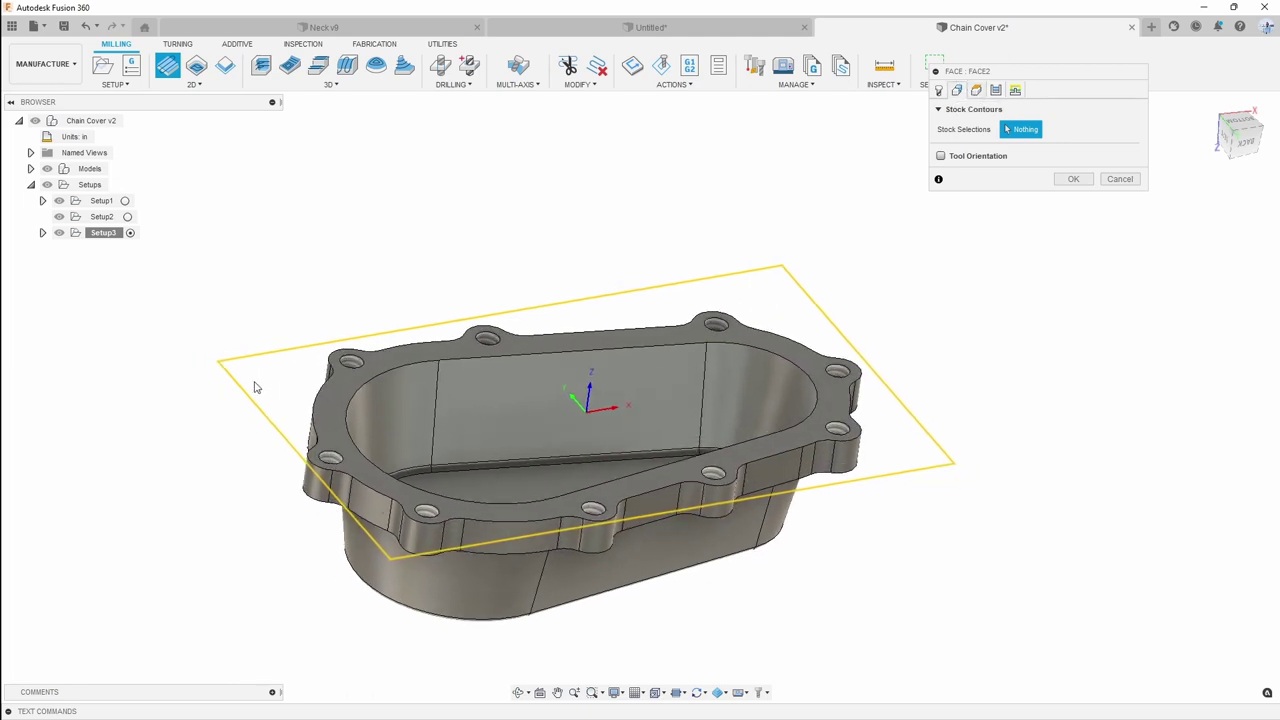
scroll(233, 384, up, 2)
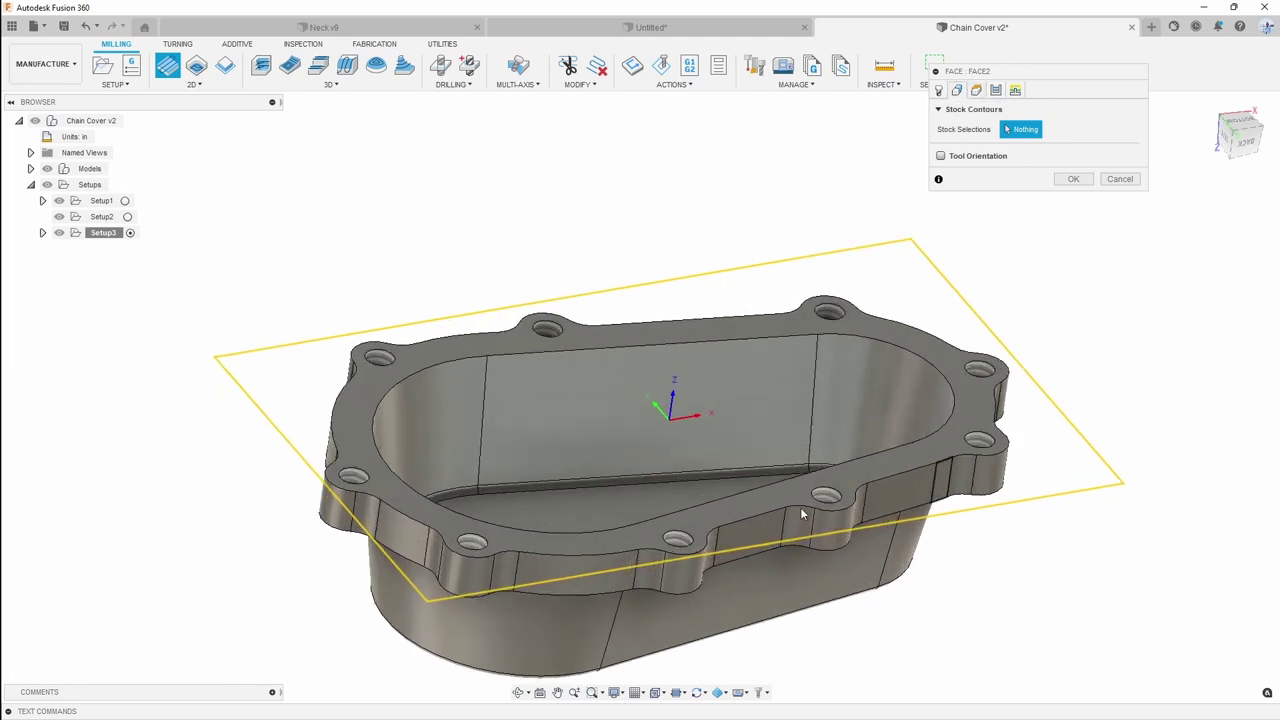
scroll(700, 277, down, 2)
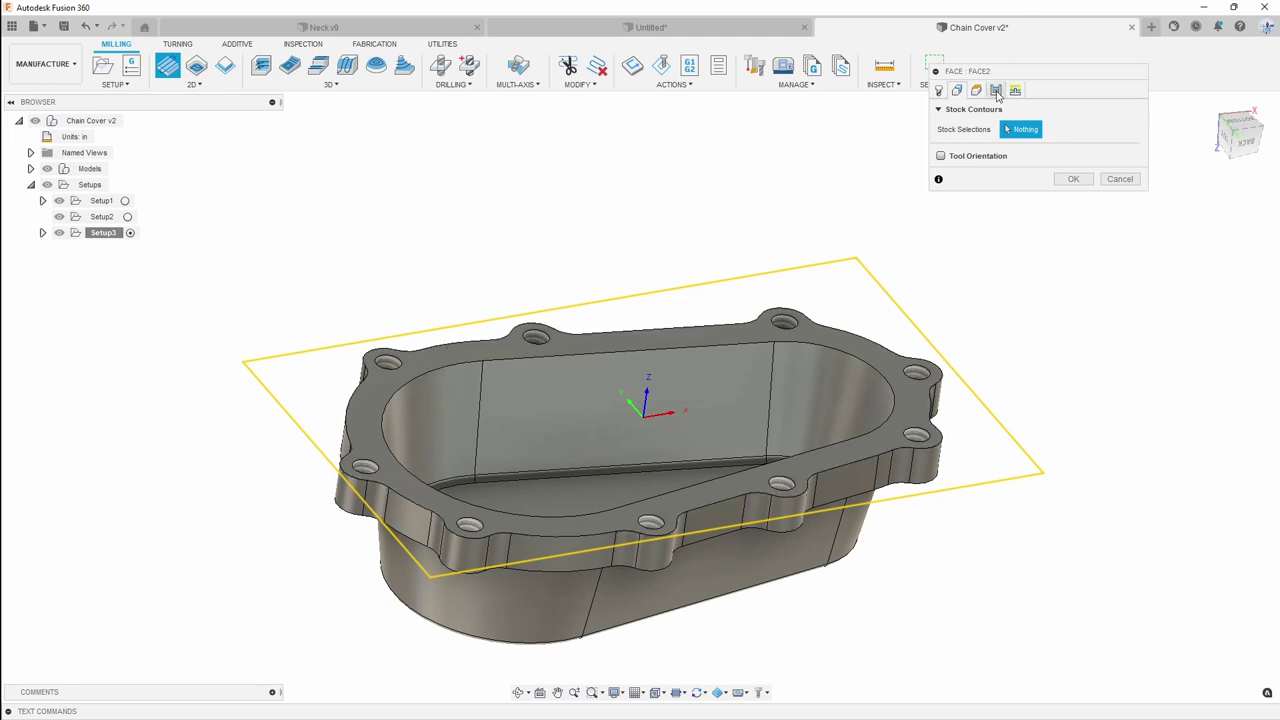
click(1073, 181)
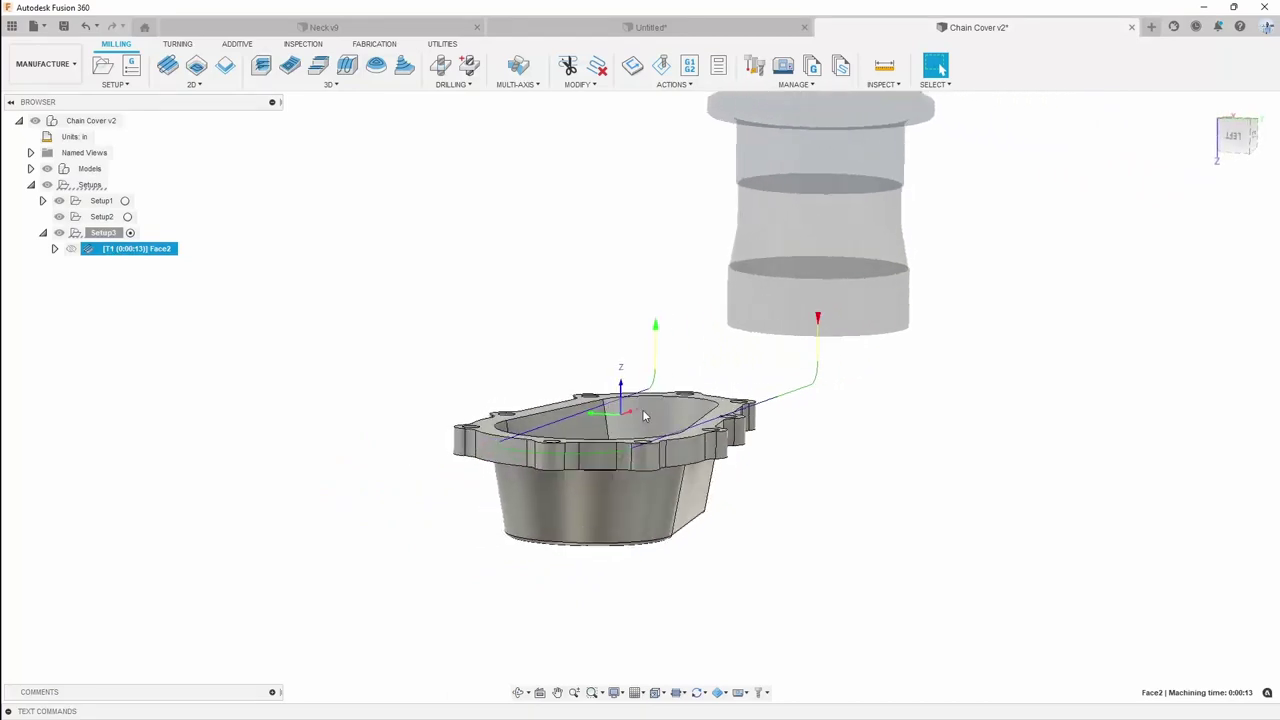
Review the facing, adaptive clearing and 2D contour toolpaths of Setup3 on the cover
right_click(146, 257)
click(180, 339)
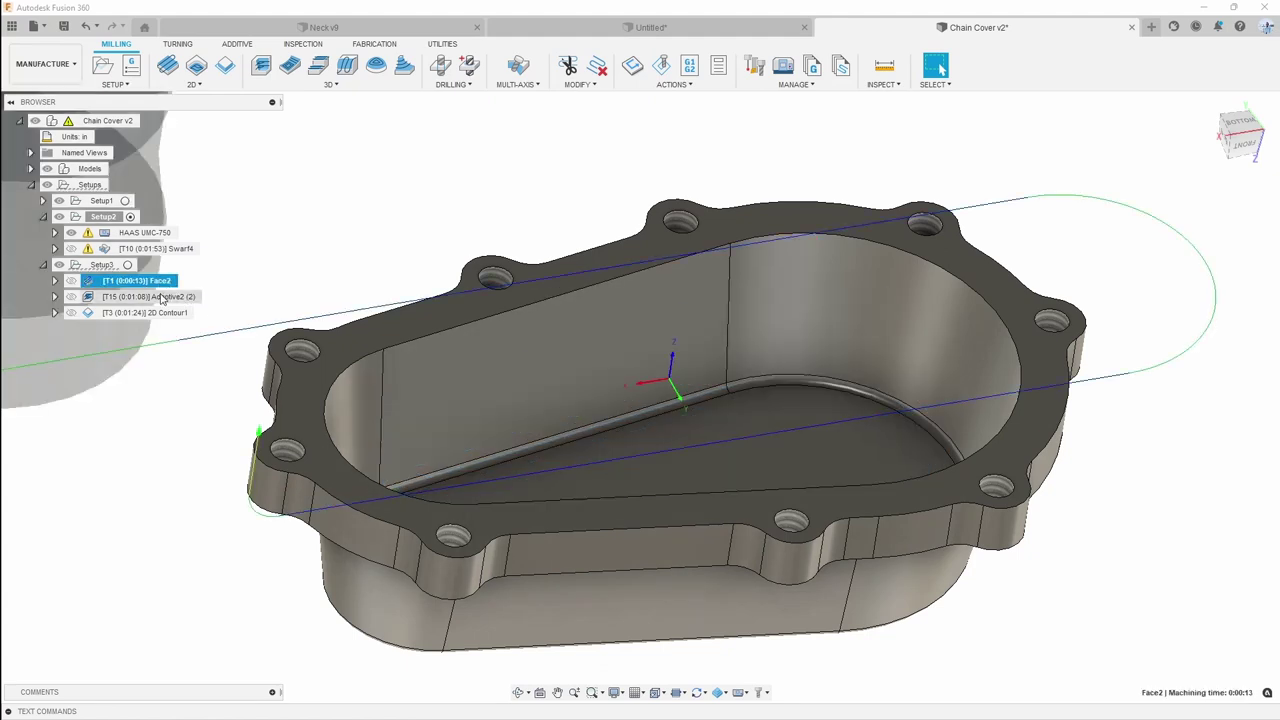
click(150, 296)
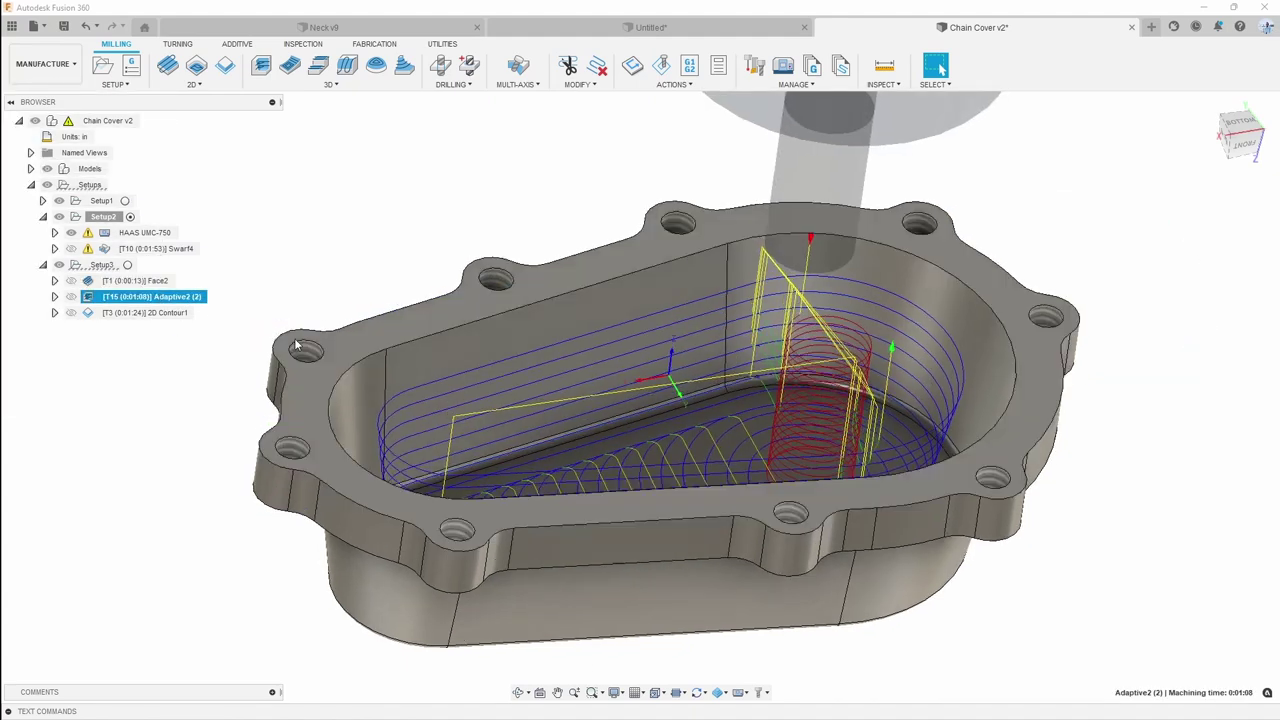
click(163, 312)
shift+middle_drag(830, 355, 363, 213)
click(362, 209)
shift+middle_drag(410, 346, 393, 348)
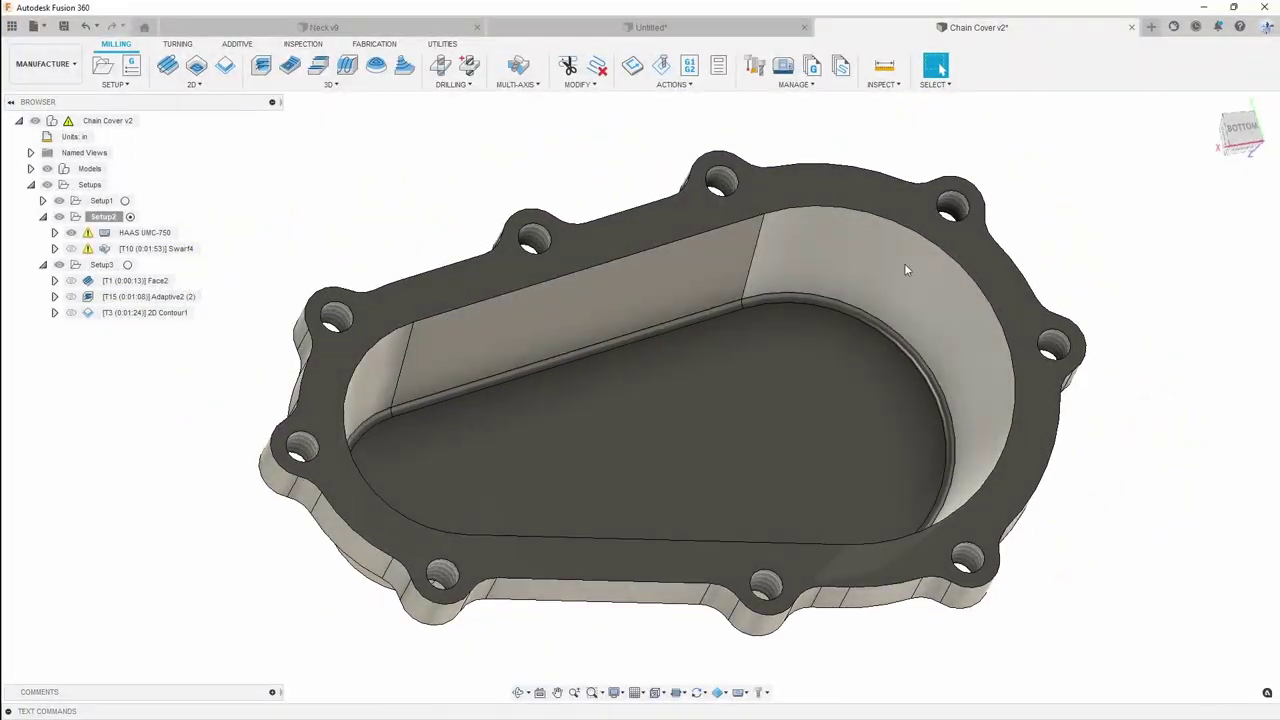
shift+middle_drag(978, 529, 345, 112)
click(333, 85)
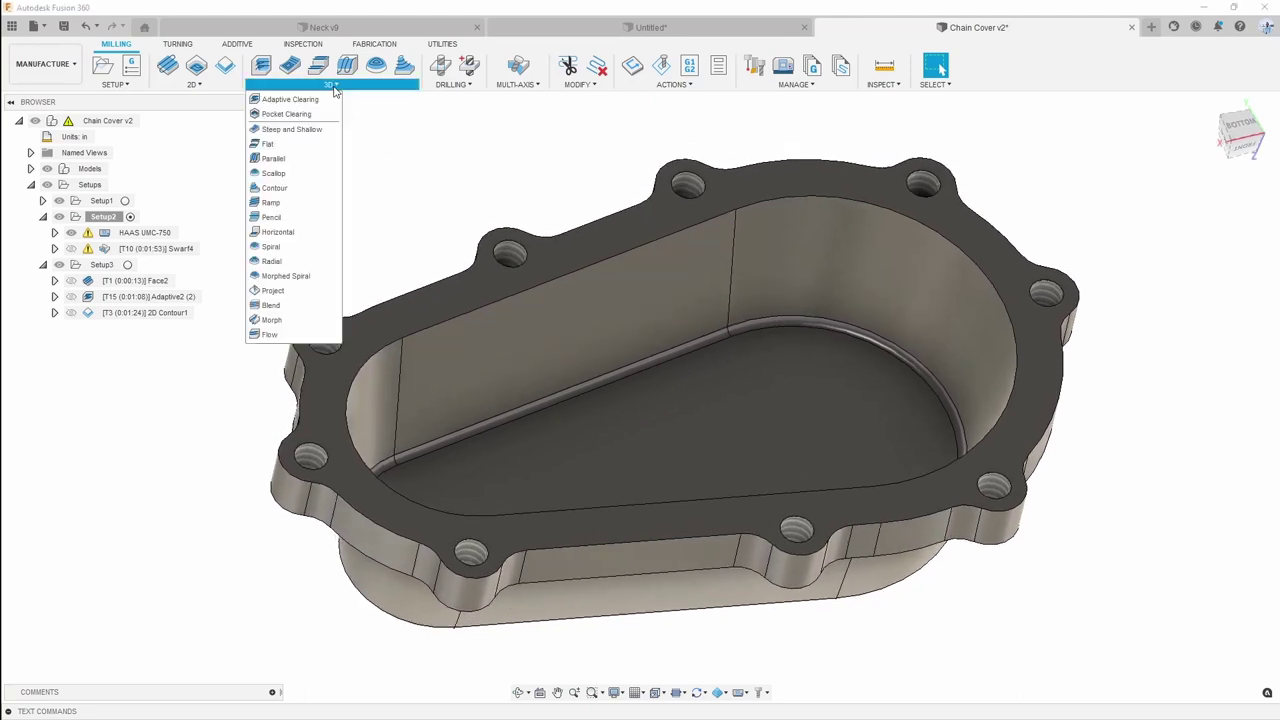
click(274, 188)
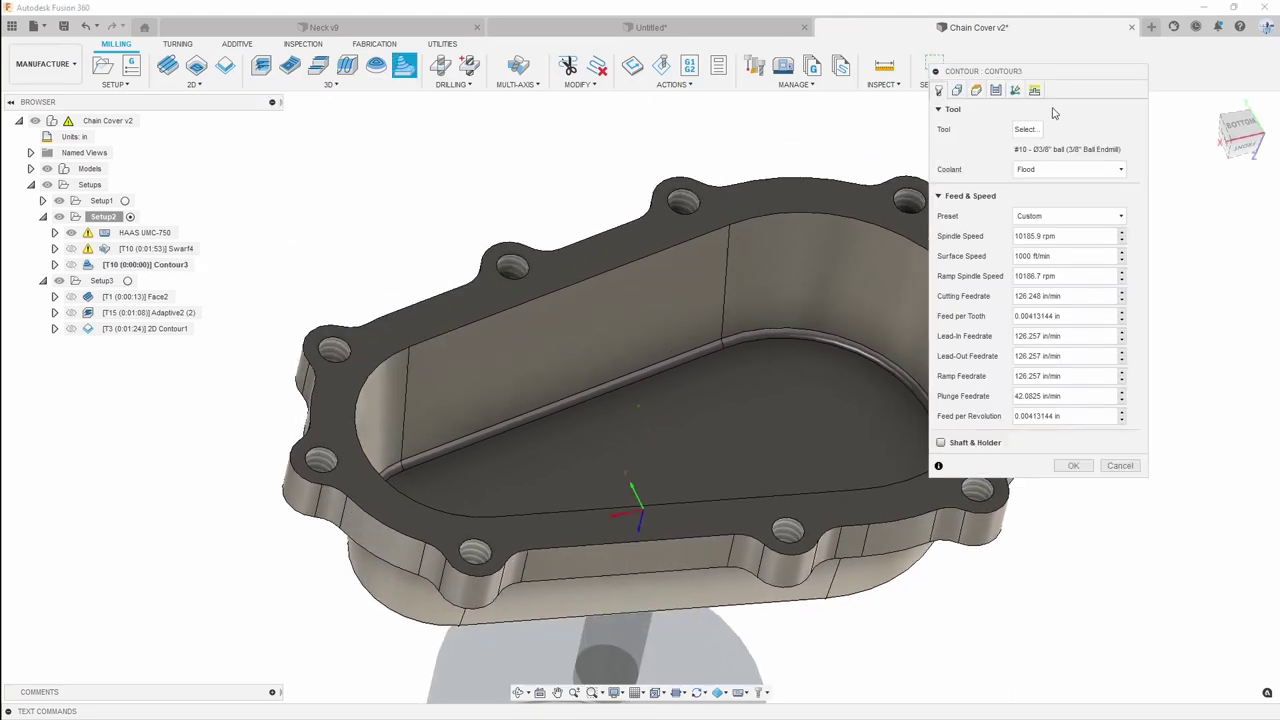
click(1025, 129)
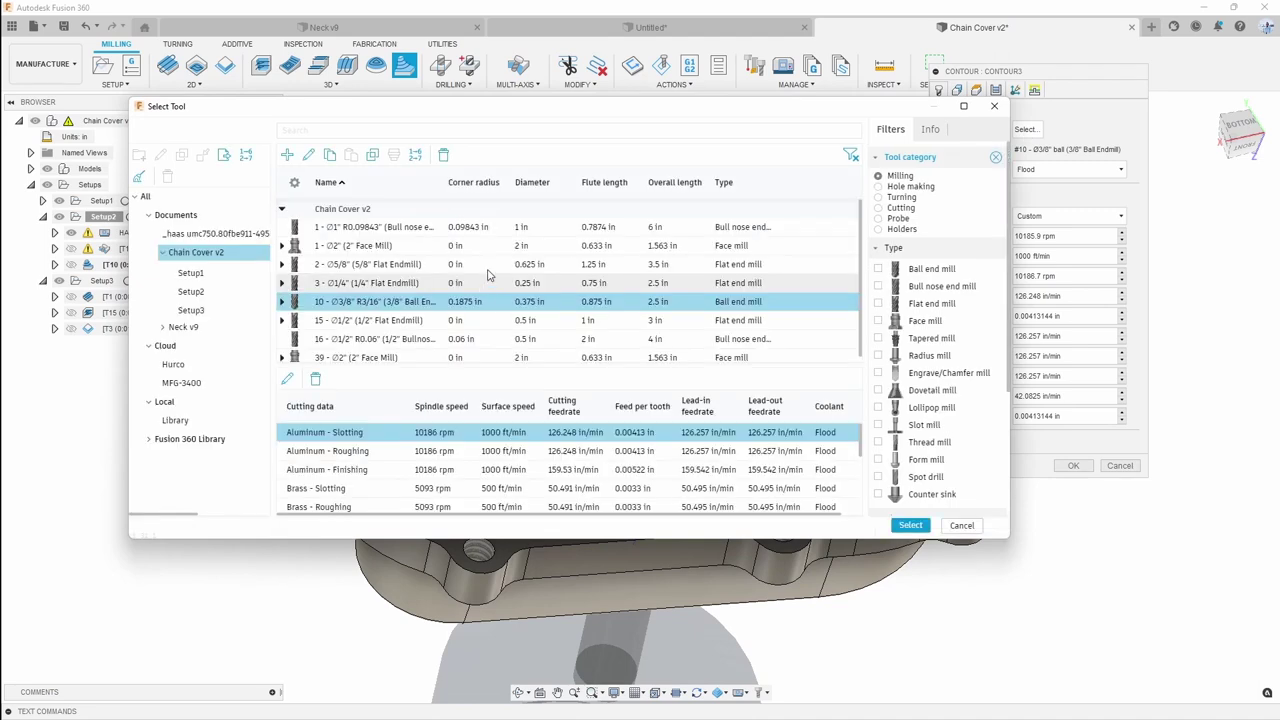
click(436, 341)
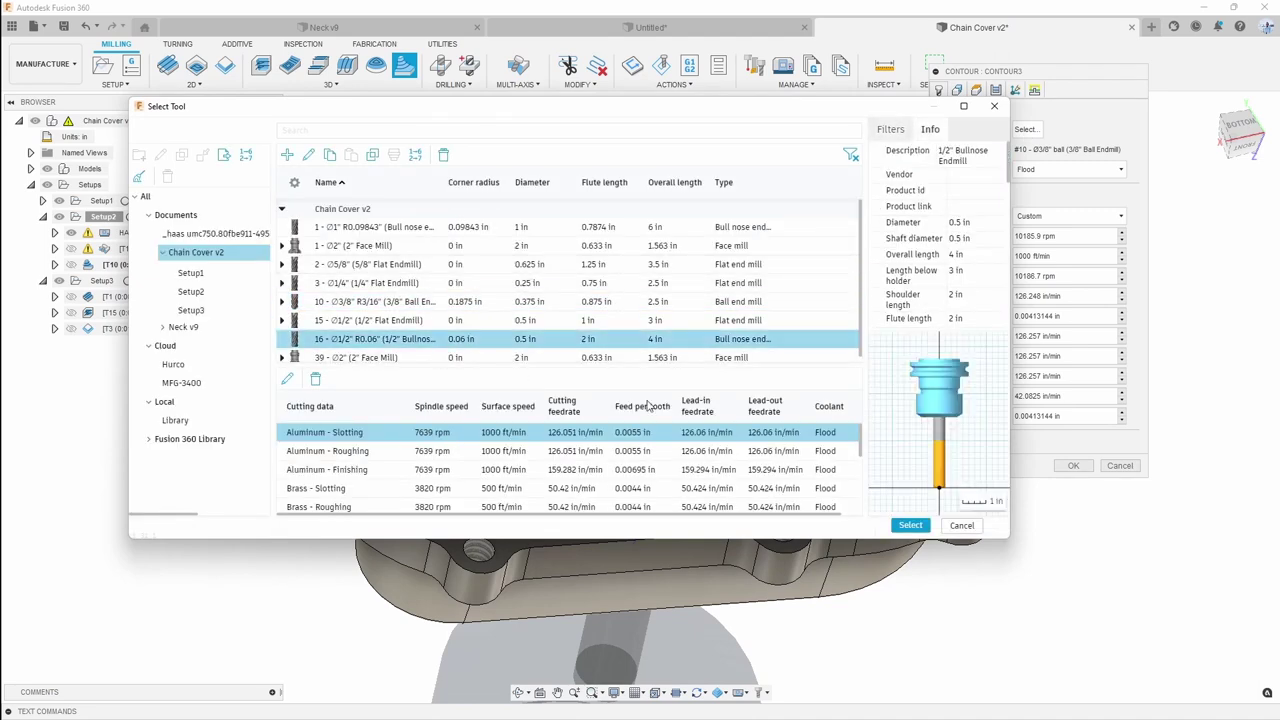
click(914, 527)
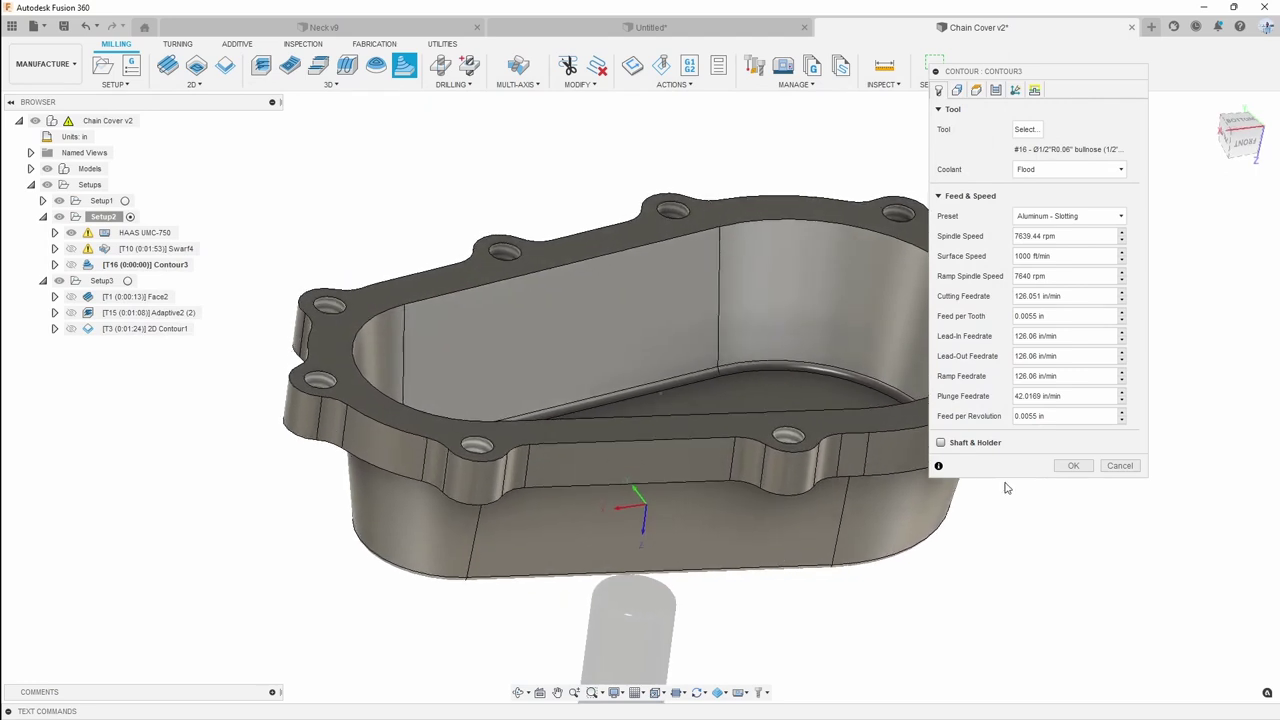
Activate Setup3 and start a 3D Contour operation with tool 16, the 1/2" R0.06 bullnose endmill
click(126, 281)
click(263, 189)
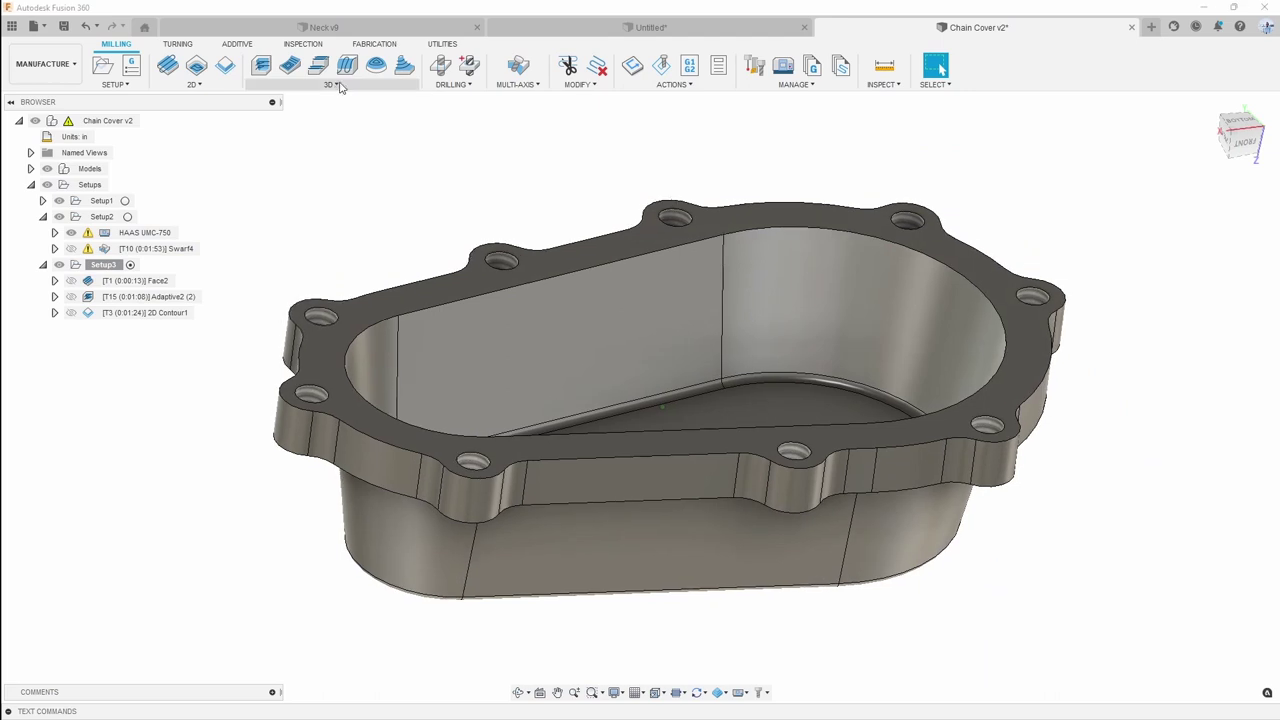
click(330, 84)
click(276, 188)
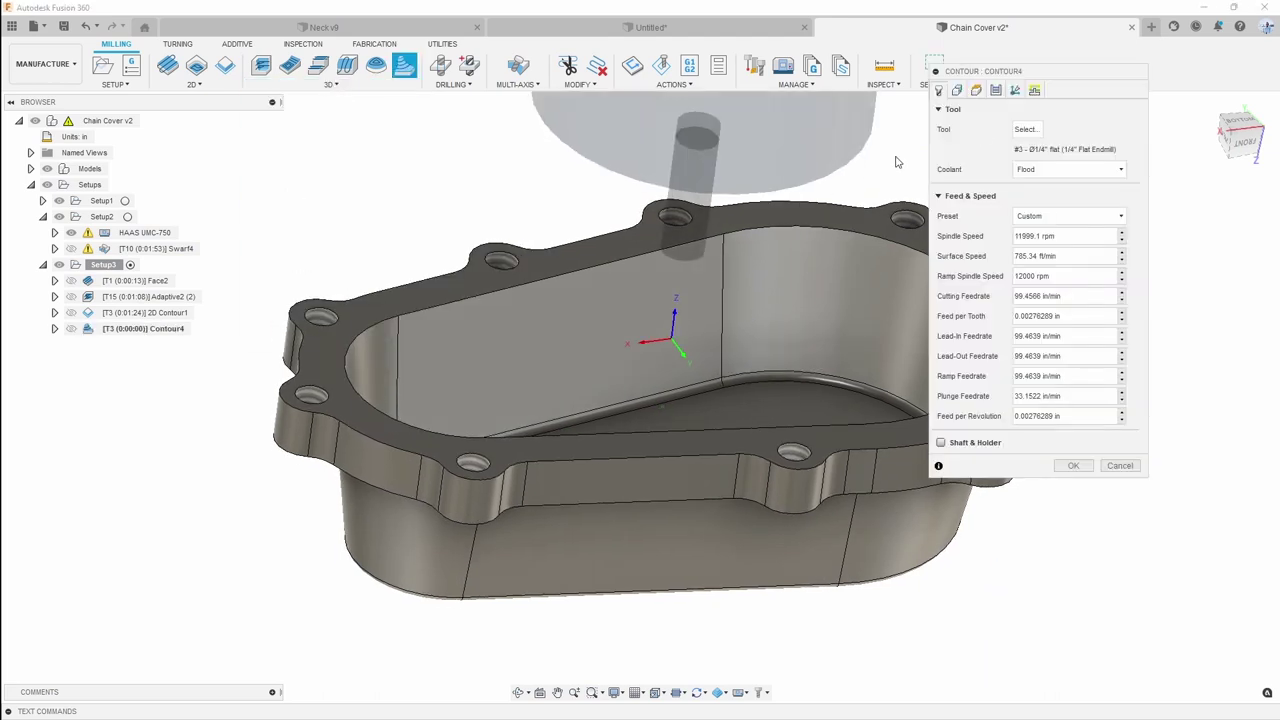
click(1025, 129)
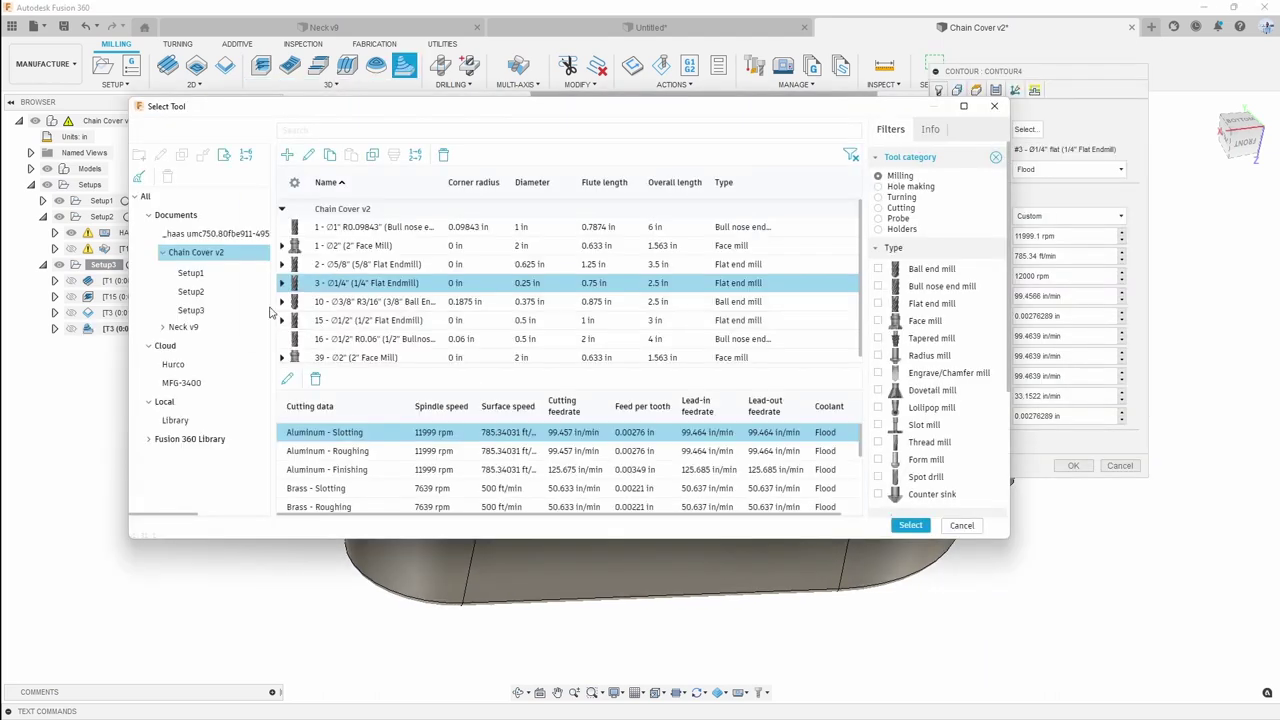
click(400, 341)
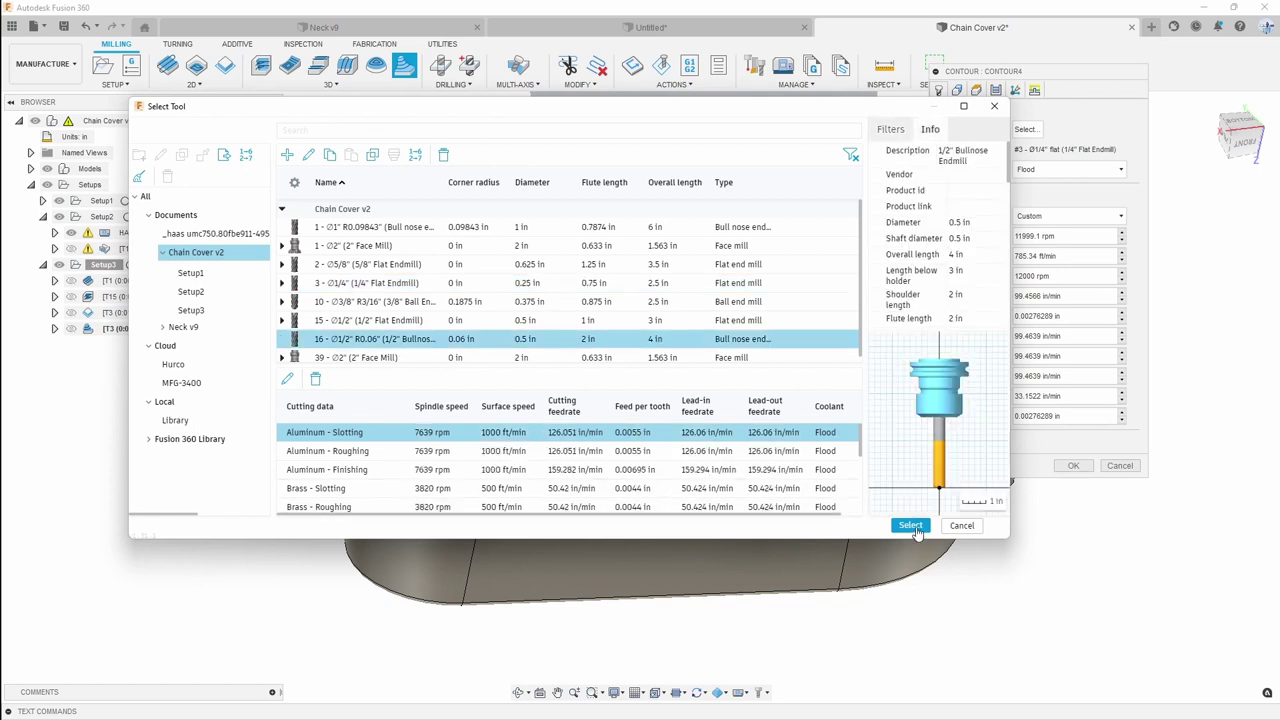
click(910, 525)
Set the contour's machining boundary to Selection and pick the cavity's upper inner edge chain
click(975, 91)
shift+middle_drag(900, 130, 628, 232)
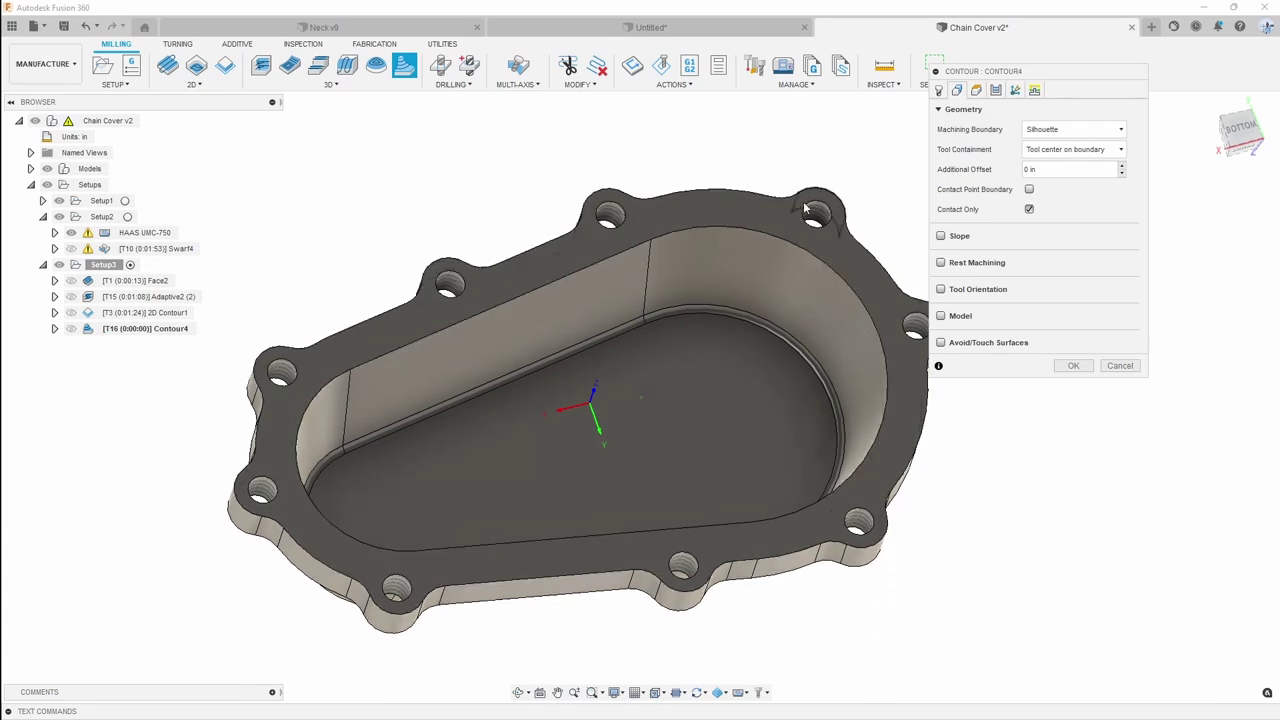
shift+middle_drag(880, 210, 1024, 134)
click(1045, 129)
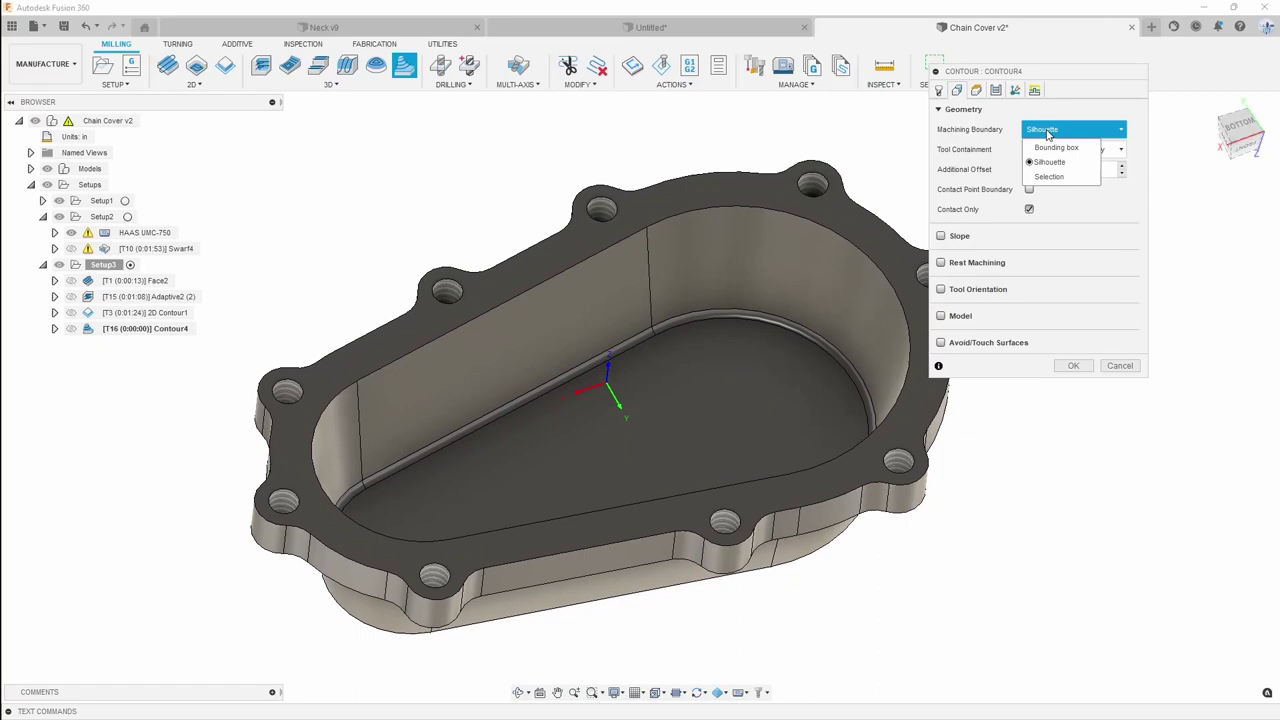
click(1050, 177)
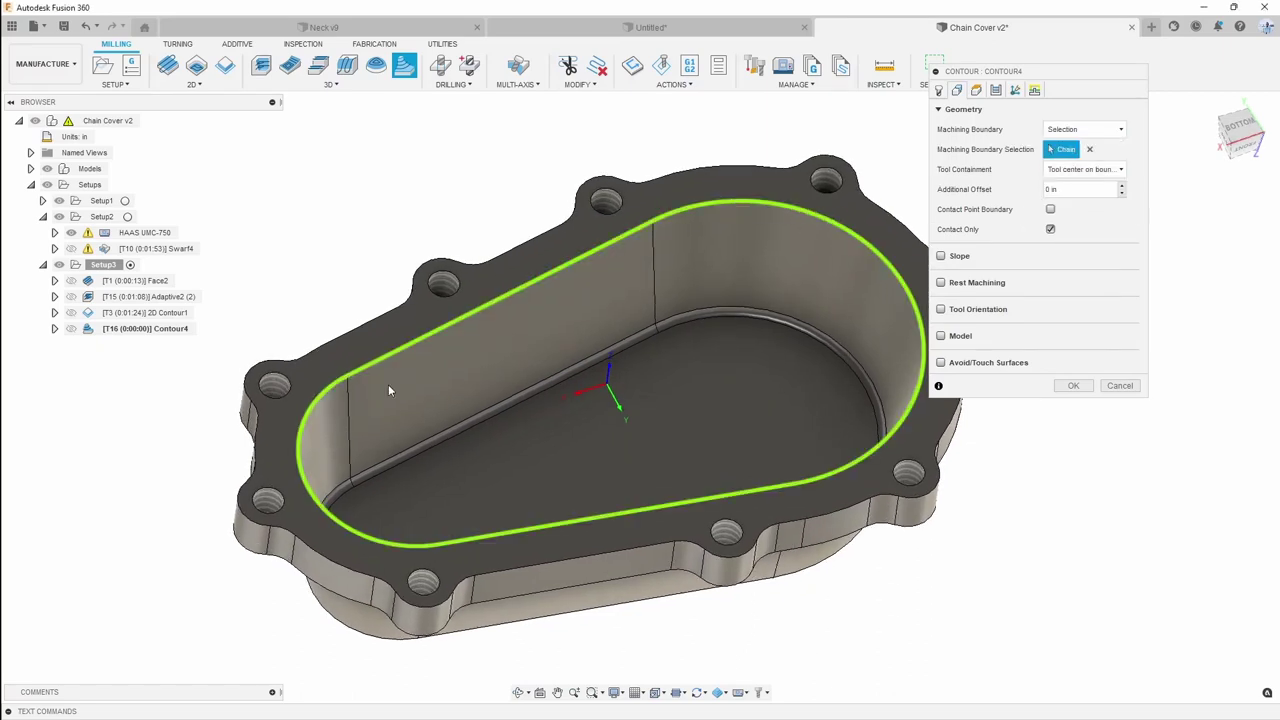
scroll(640, 464, down, 2)
shift+middle_drag(792, 356, 660, 311)
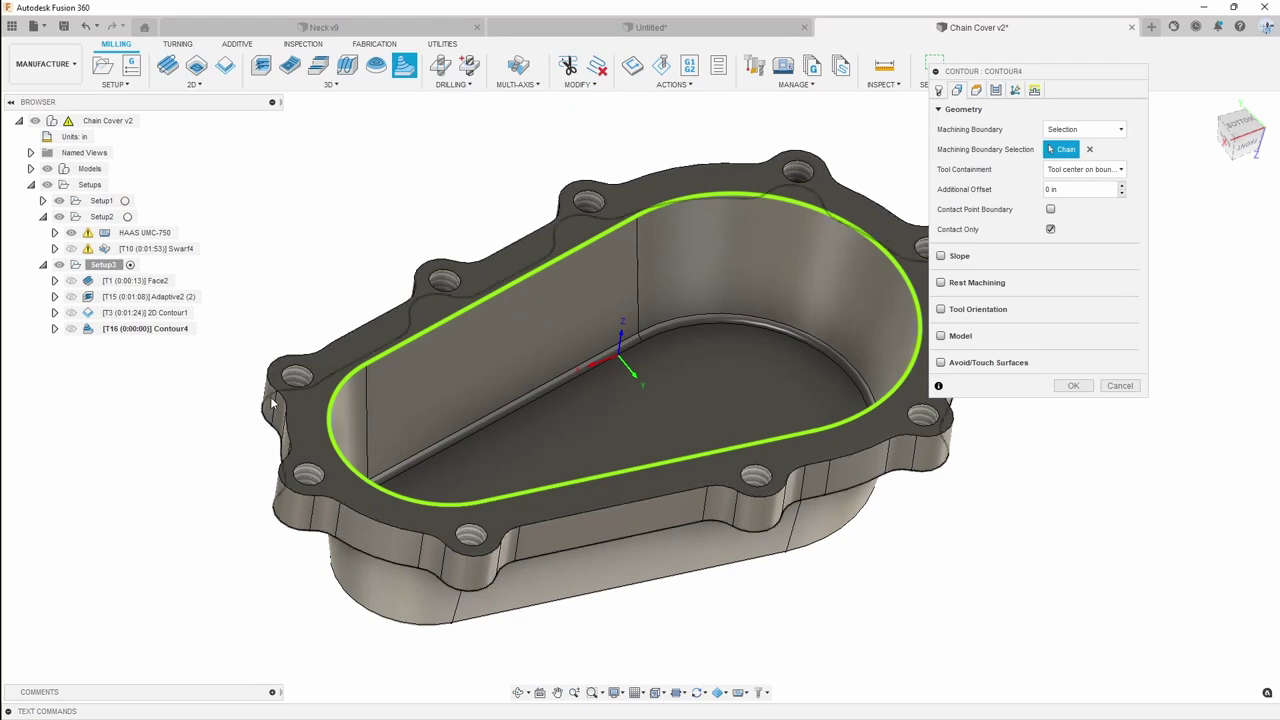
scroll(269, 408, down, 1)
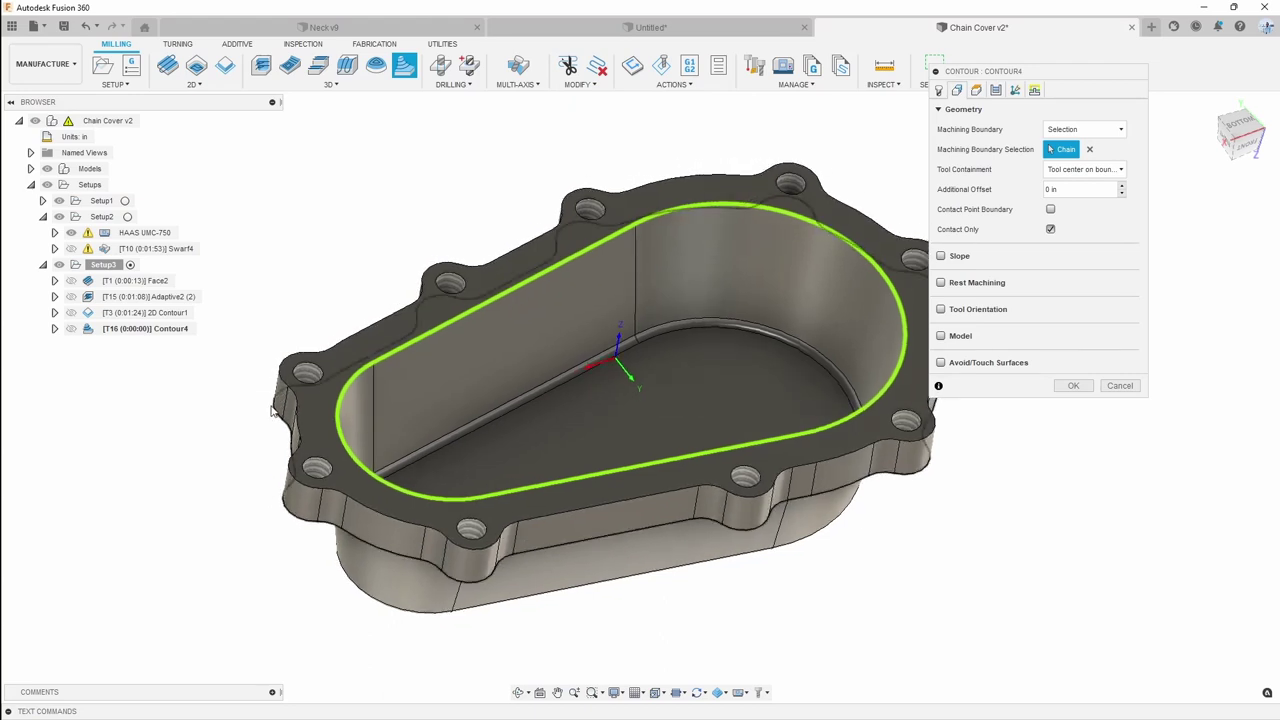
Check the contour's heights, set its maximum stepdown to 0.05 in and generate the cavity wall toolpath
click(976, 91)
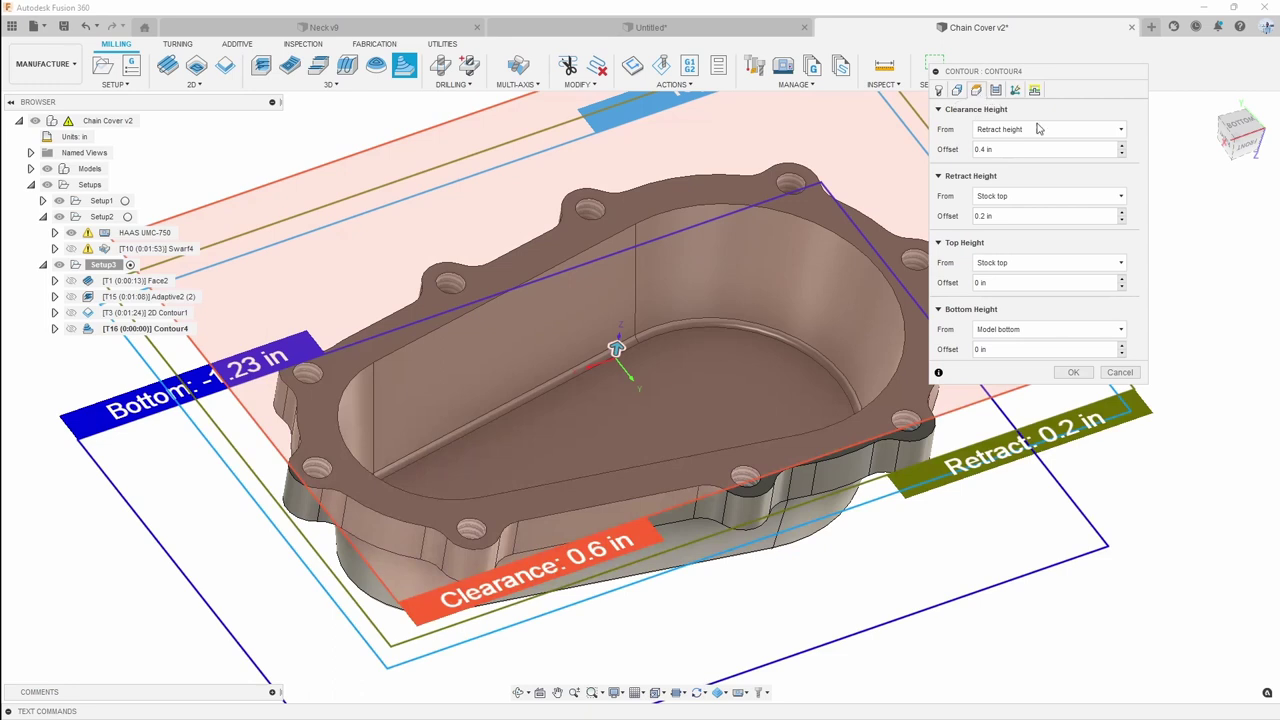
click(995, 90)
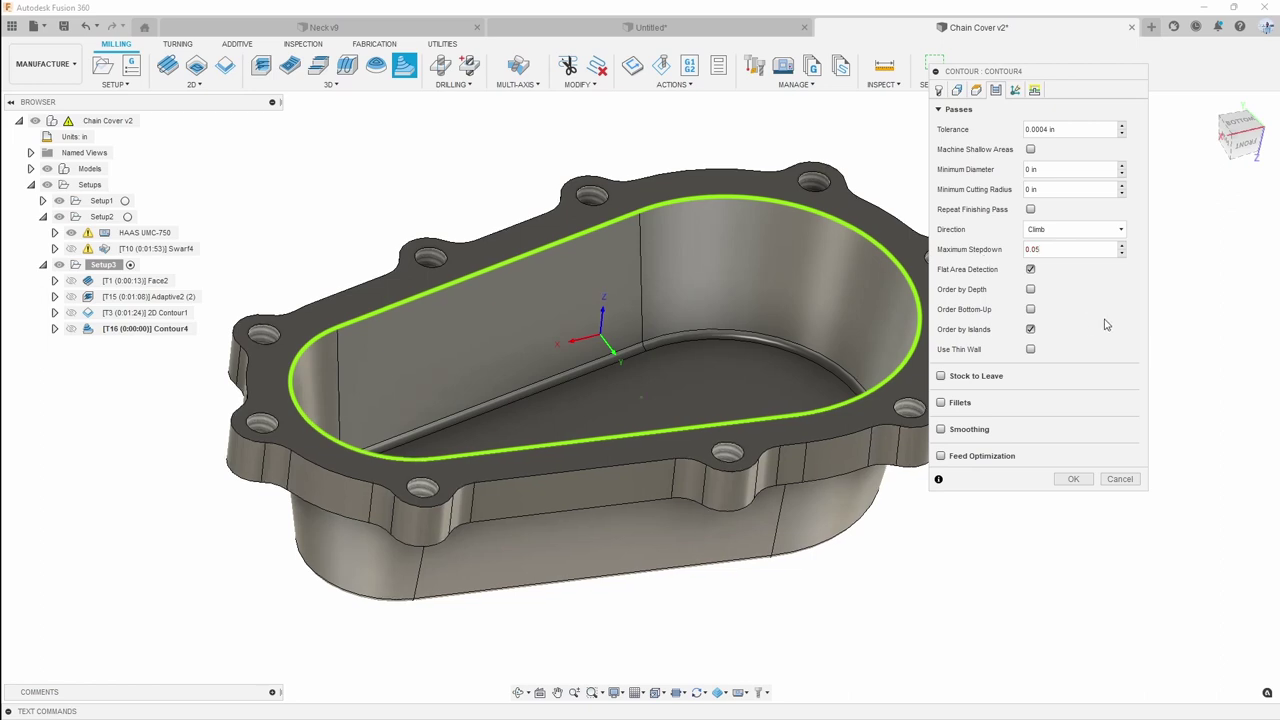
click(1076, 480)
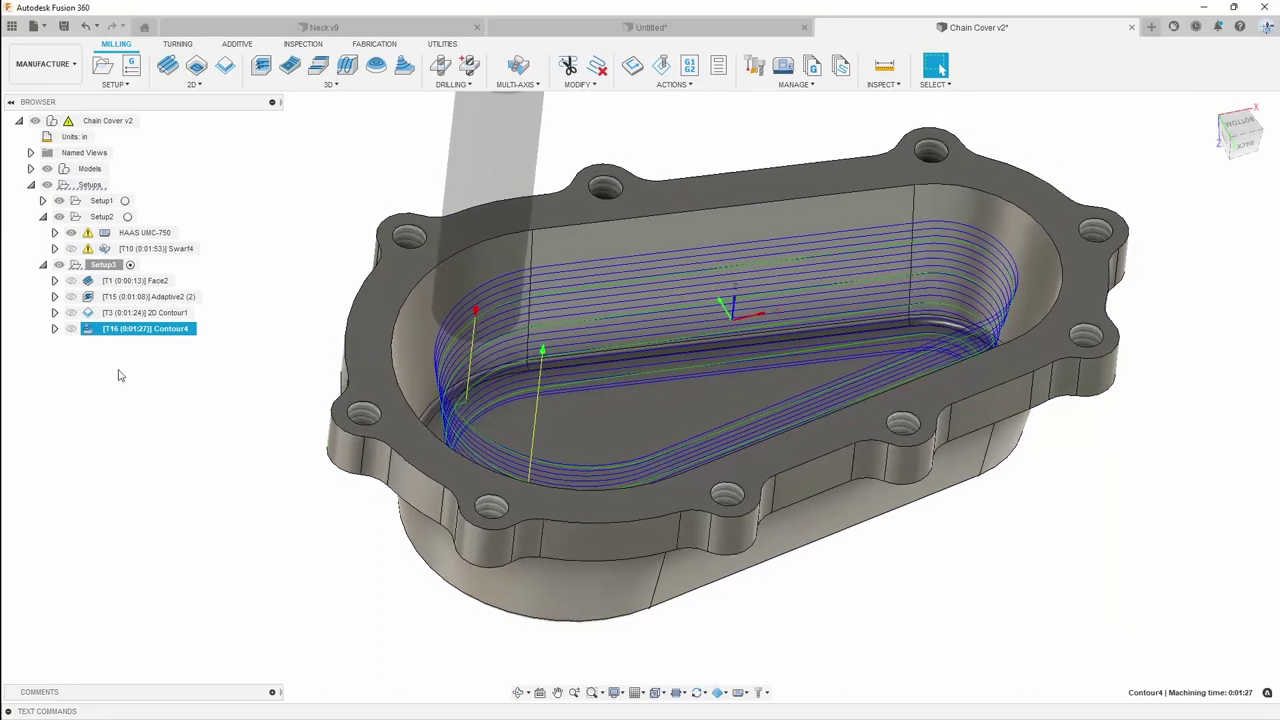
Edit the contour to use the Silhouette machining boundary with Tool outside boundary containment, regenerate it and inspect the toolpath
right_click(145, 328)
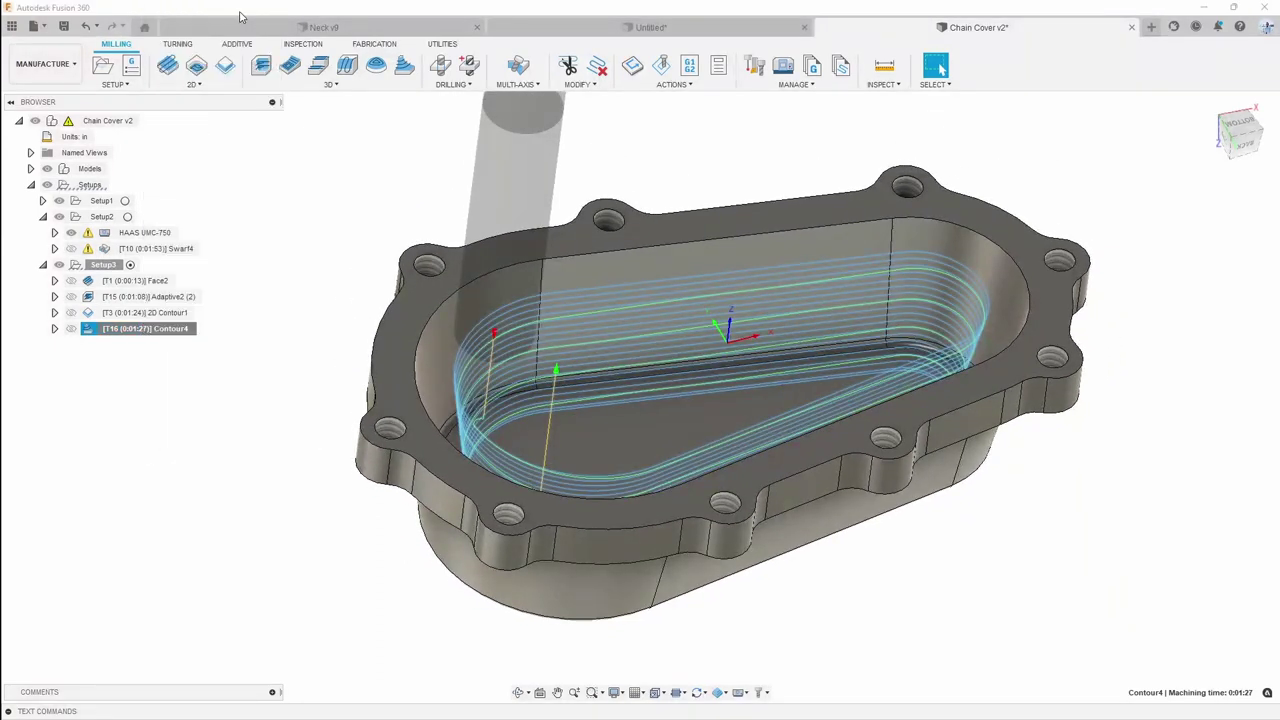
click(240, 11)
click(977, 90)
click(1090, 129)
click(1098, 162)
click(1106, 150)
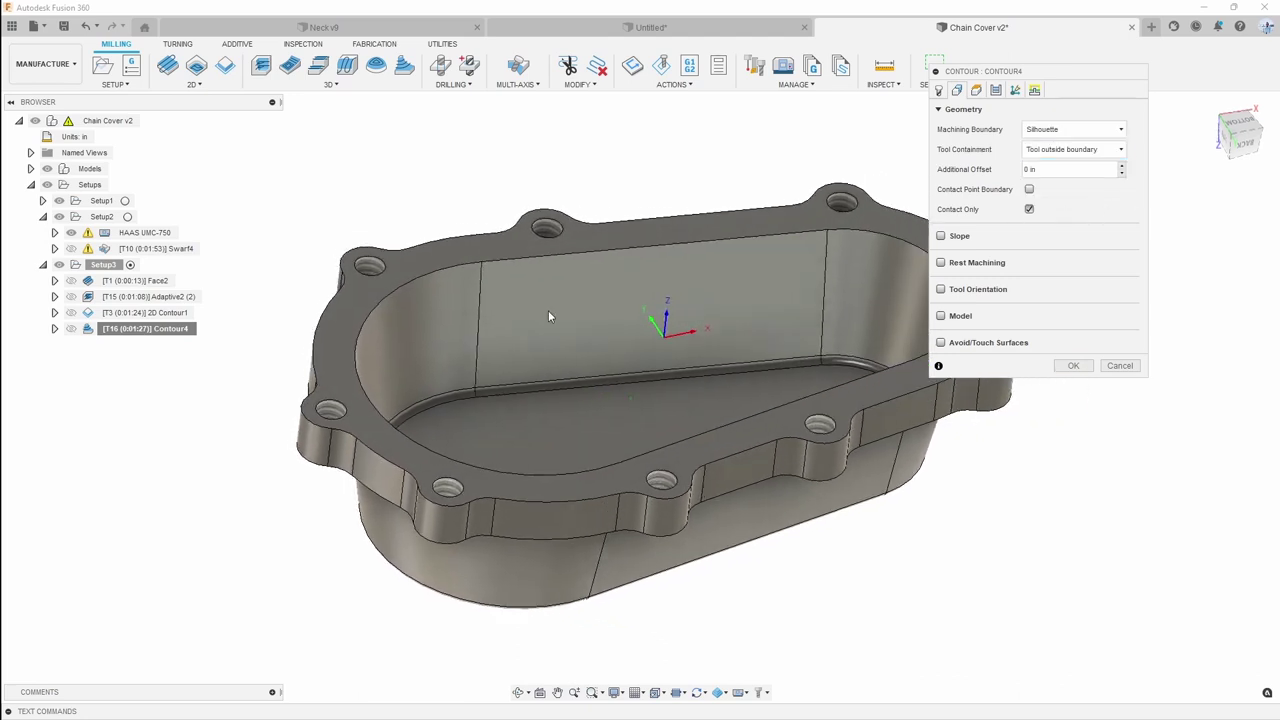
scroll(1000, 286, up, 3)
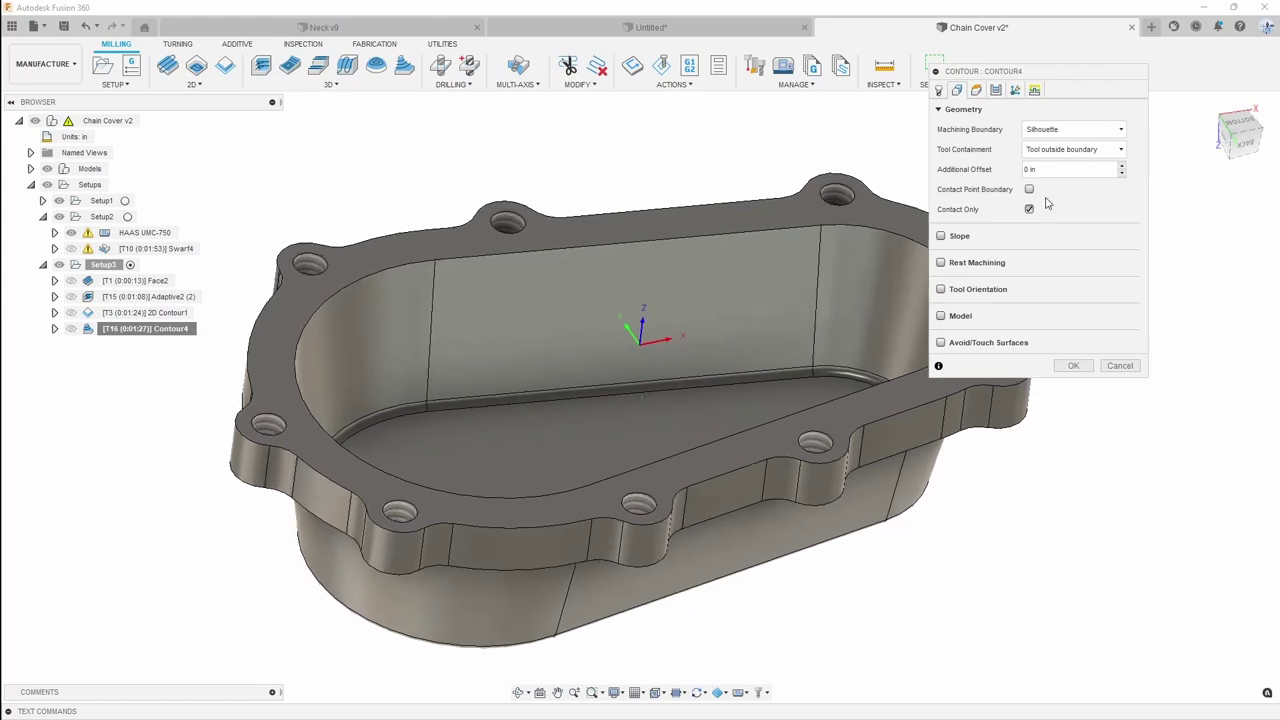
click(1078, 367)
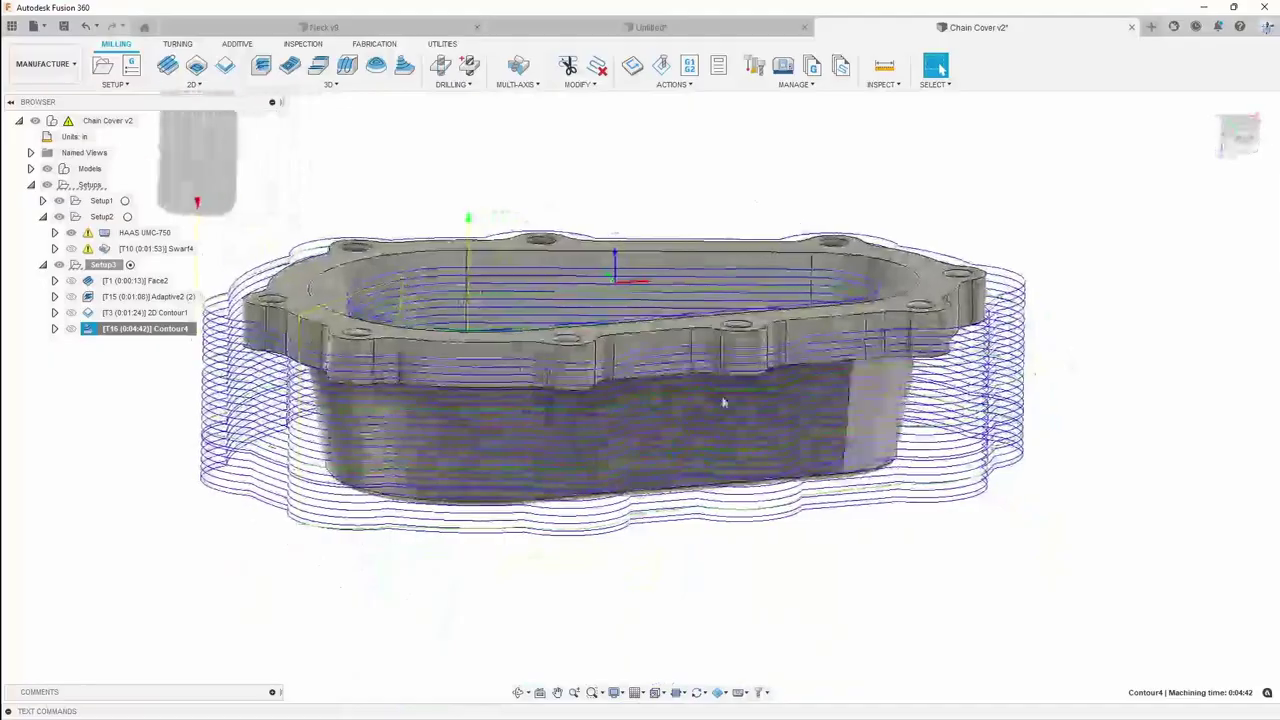
shift+middle_drag(406, 333, 846, 462)
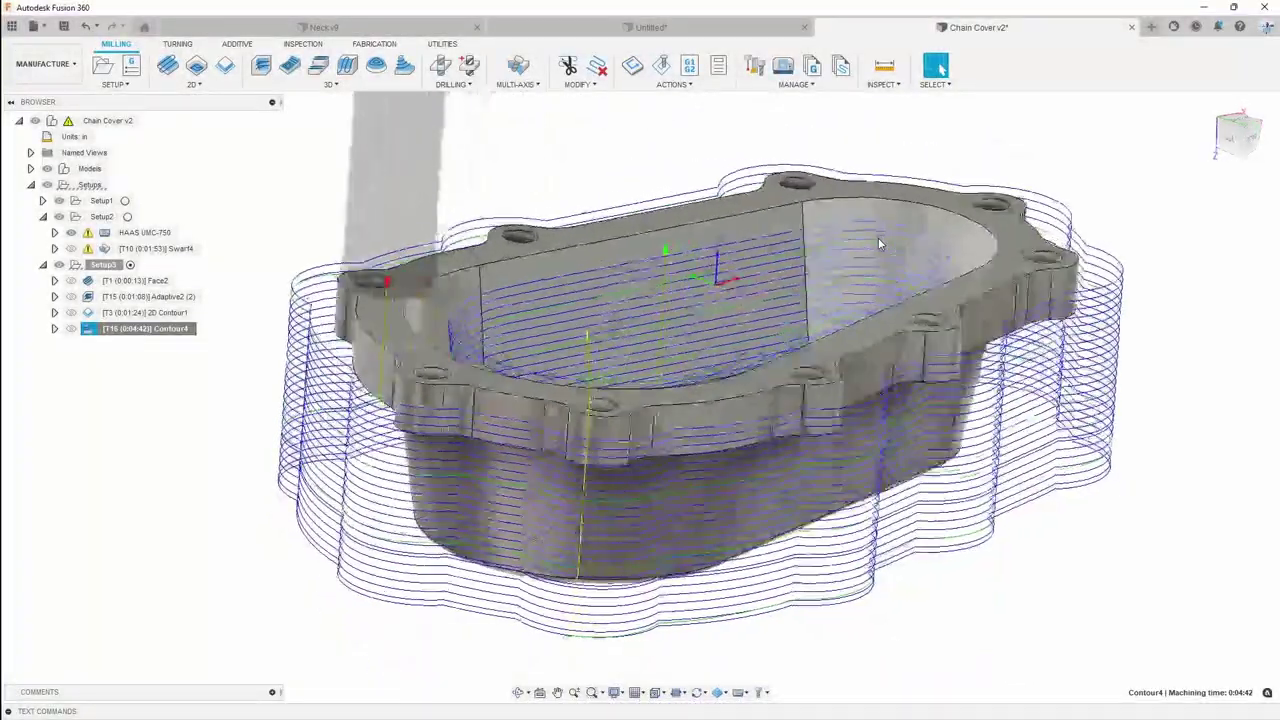
Edit the contour to use the cavity's upper inner edge as selected boundary with Tool center on boundary containment, and regenerate it
right_click(177, 333)
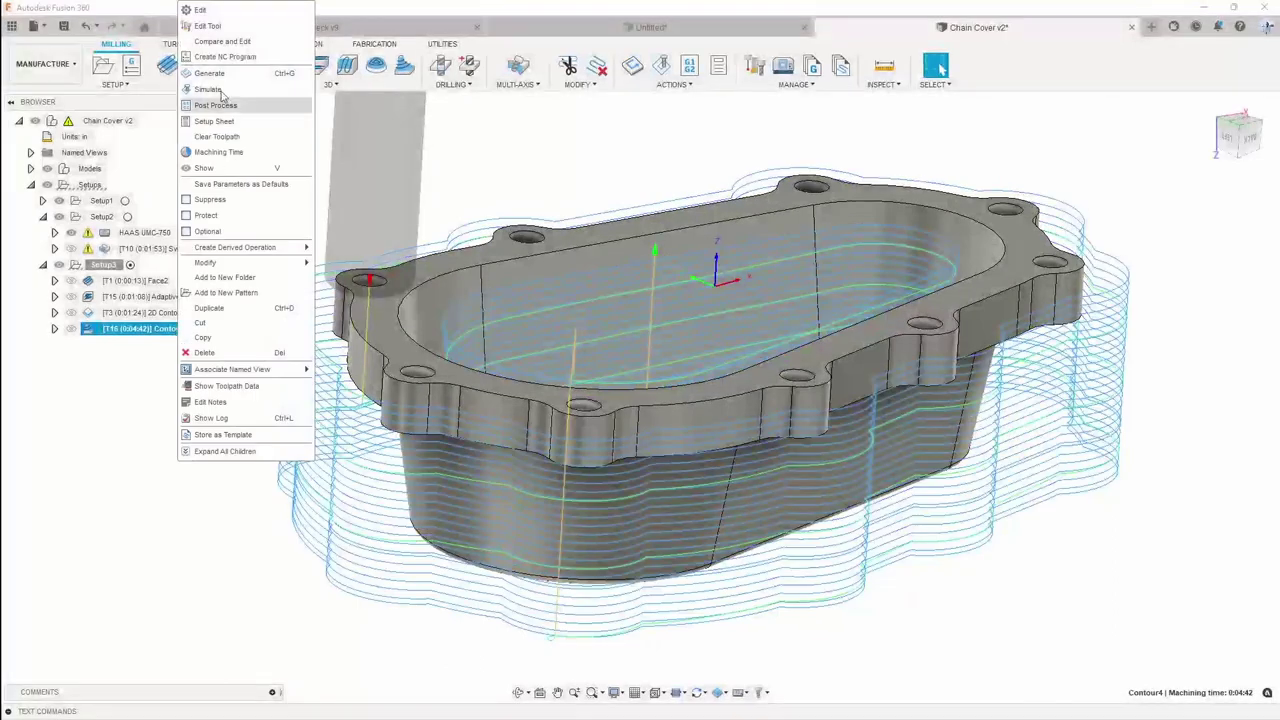
click(200, 10)
click(956, 90)
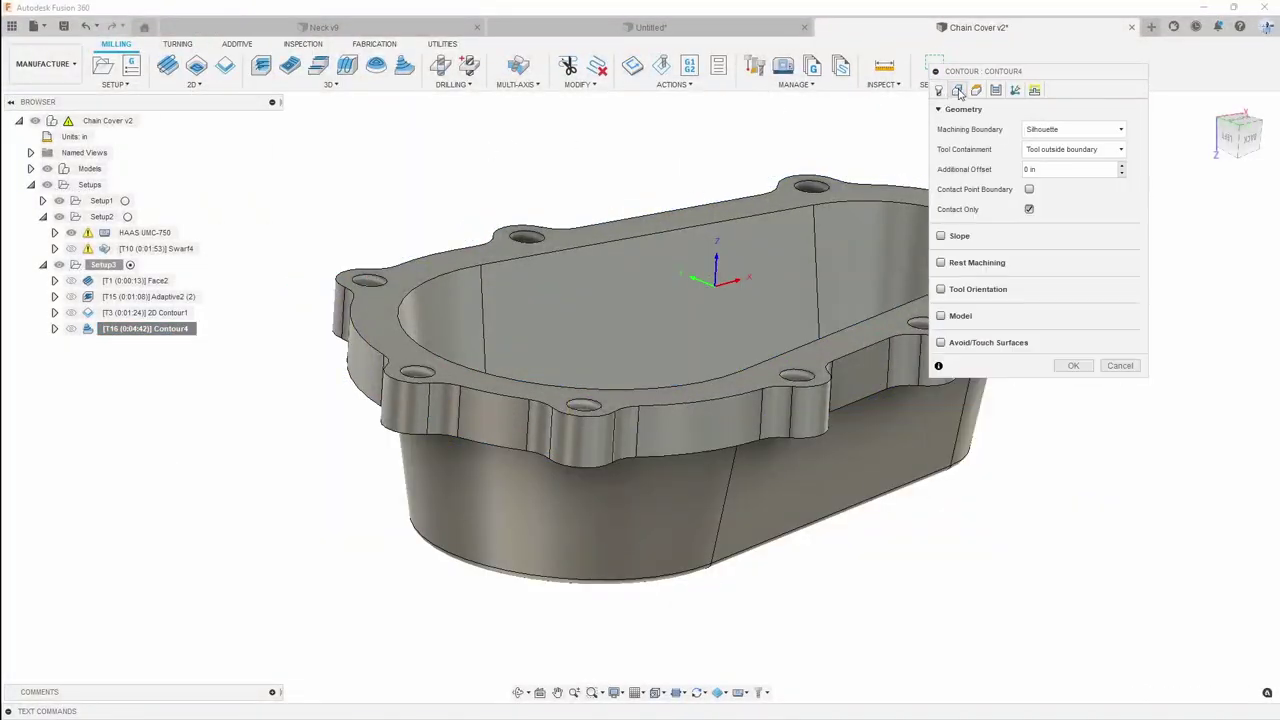
click(1067, 130)
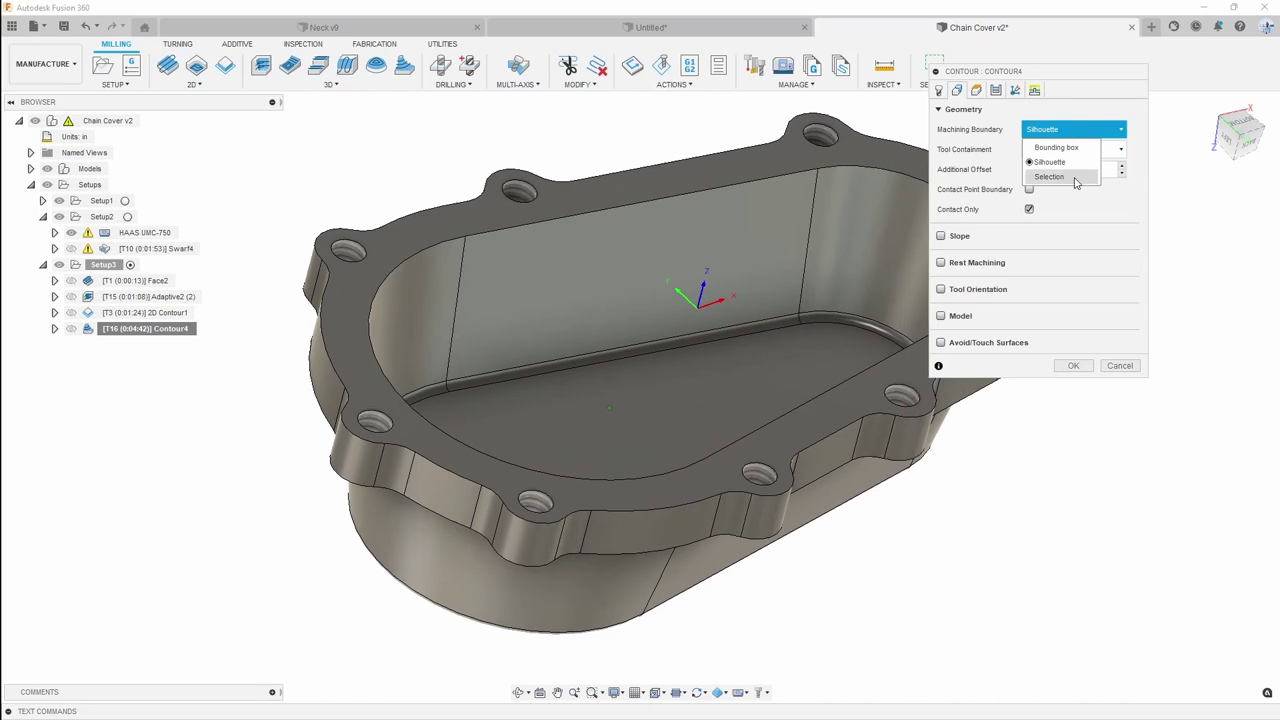
click(1076, 182)
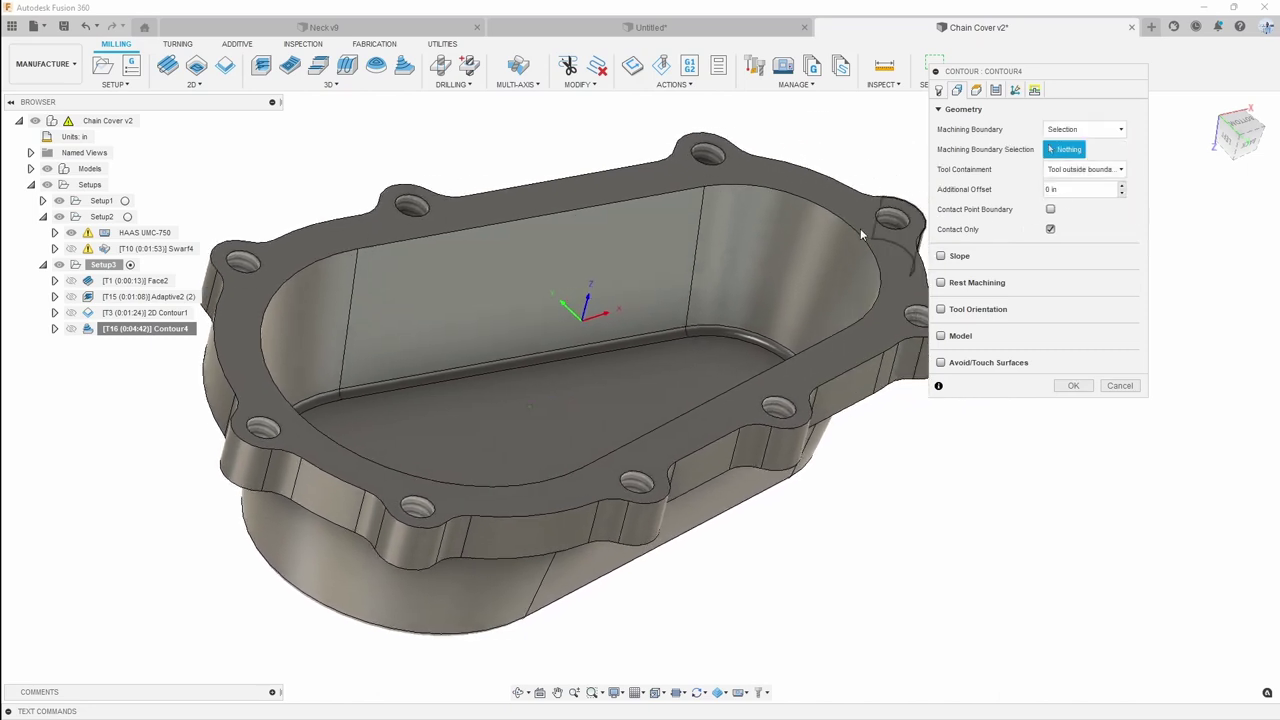
click(766, 186)
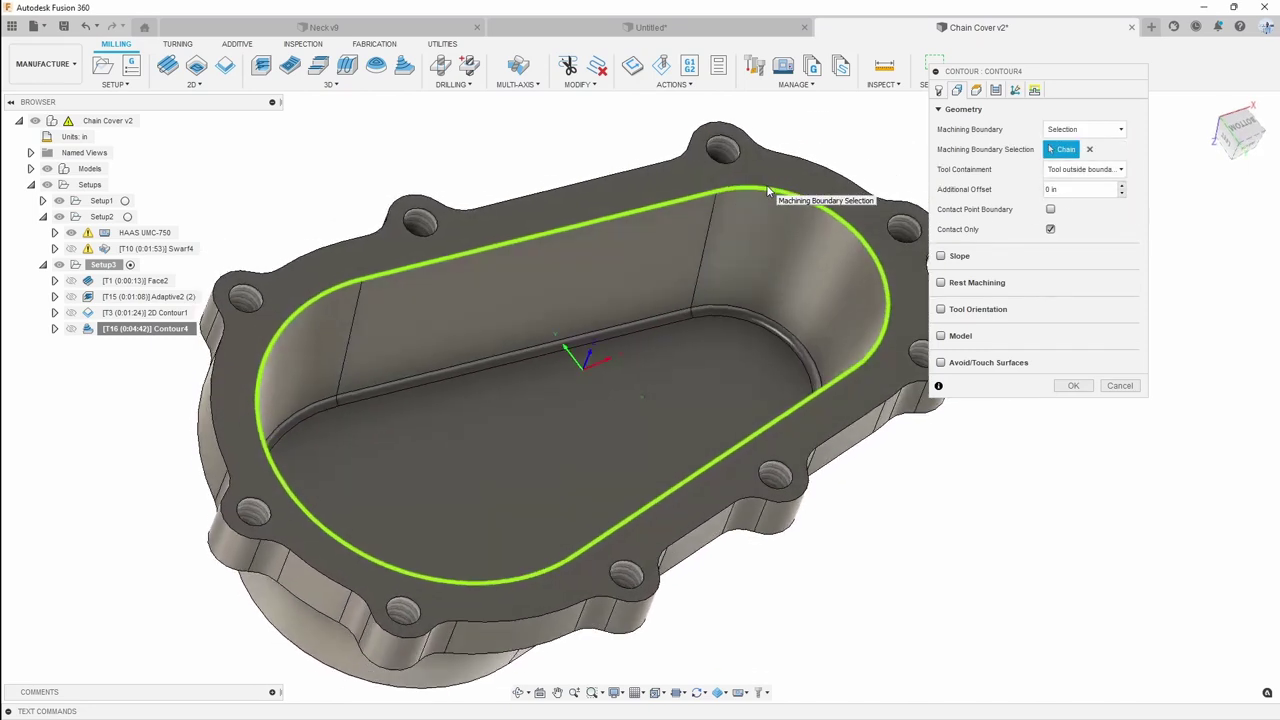
click(1077, 172)
click(1096, 203)
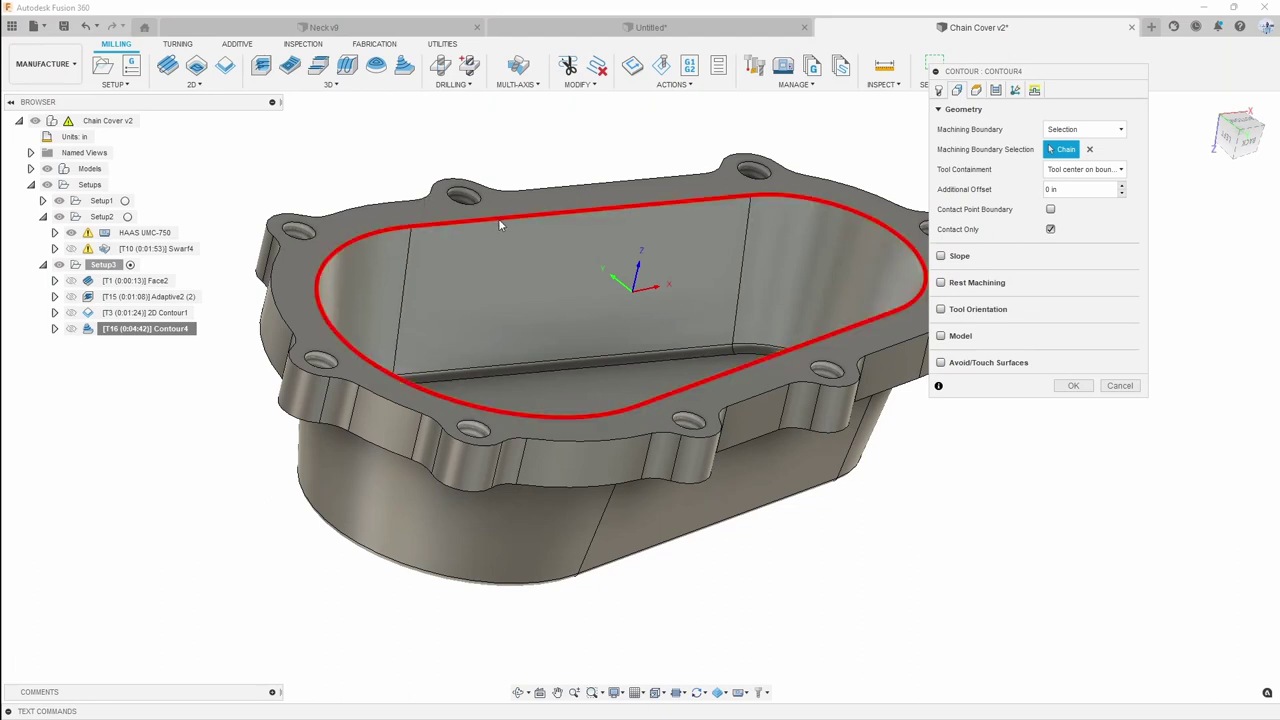
click(1073, 386)
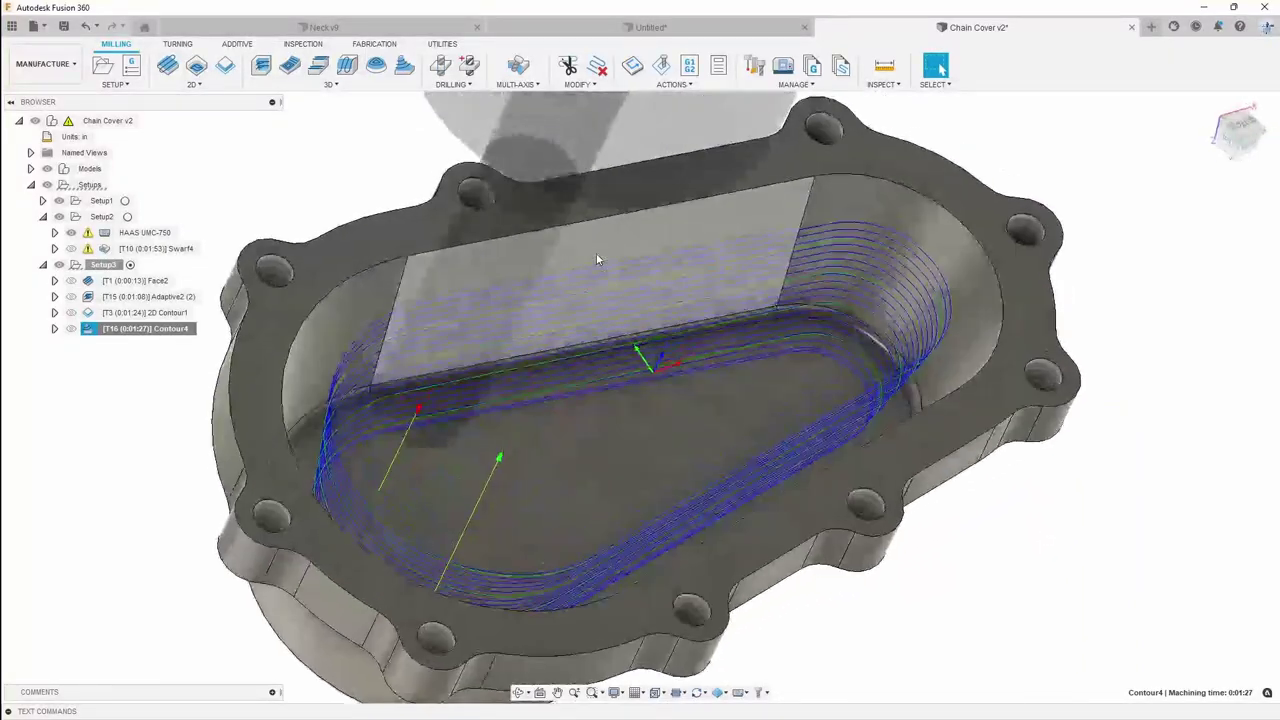
click(302, 231)
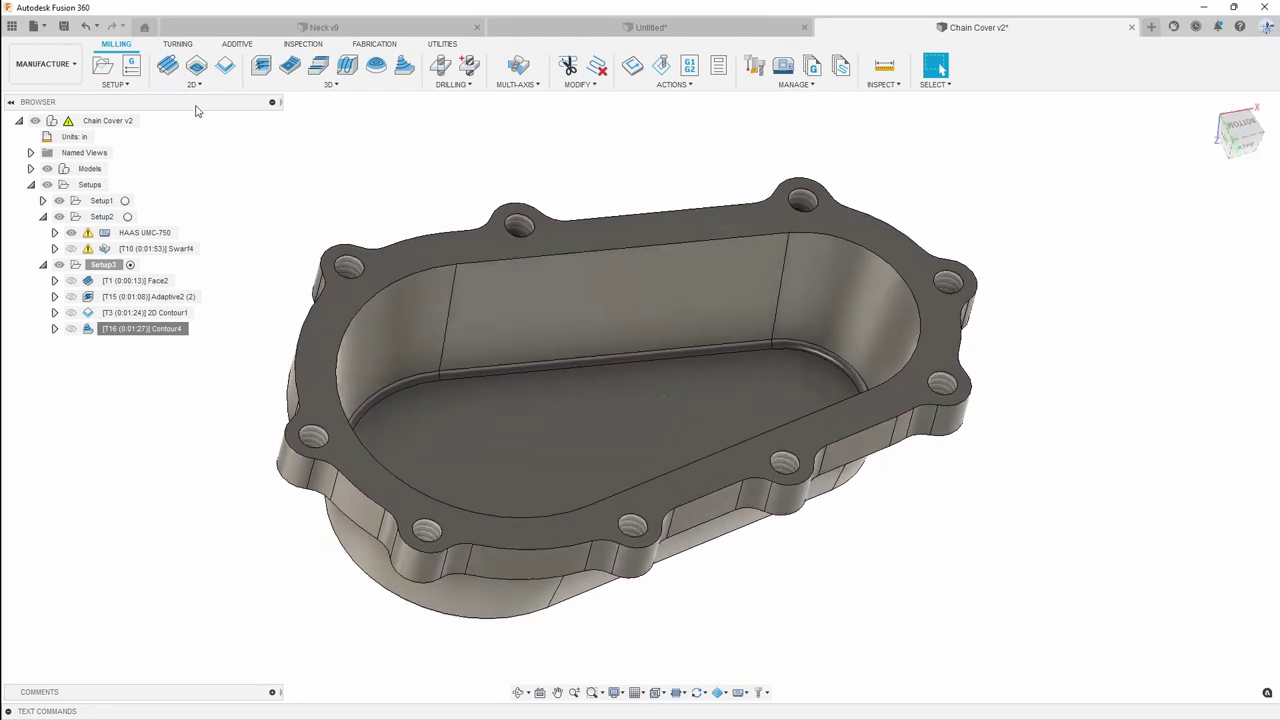
Create a 3D Horizontal finishing operation with the 1/2 in bullnose tool and no machining boundary, and generate its toolpath
click(330, 84)
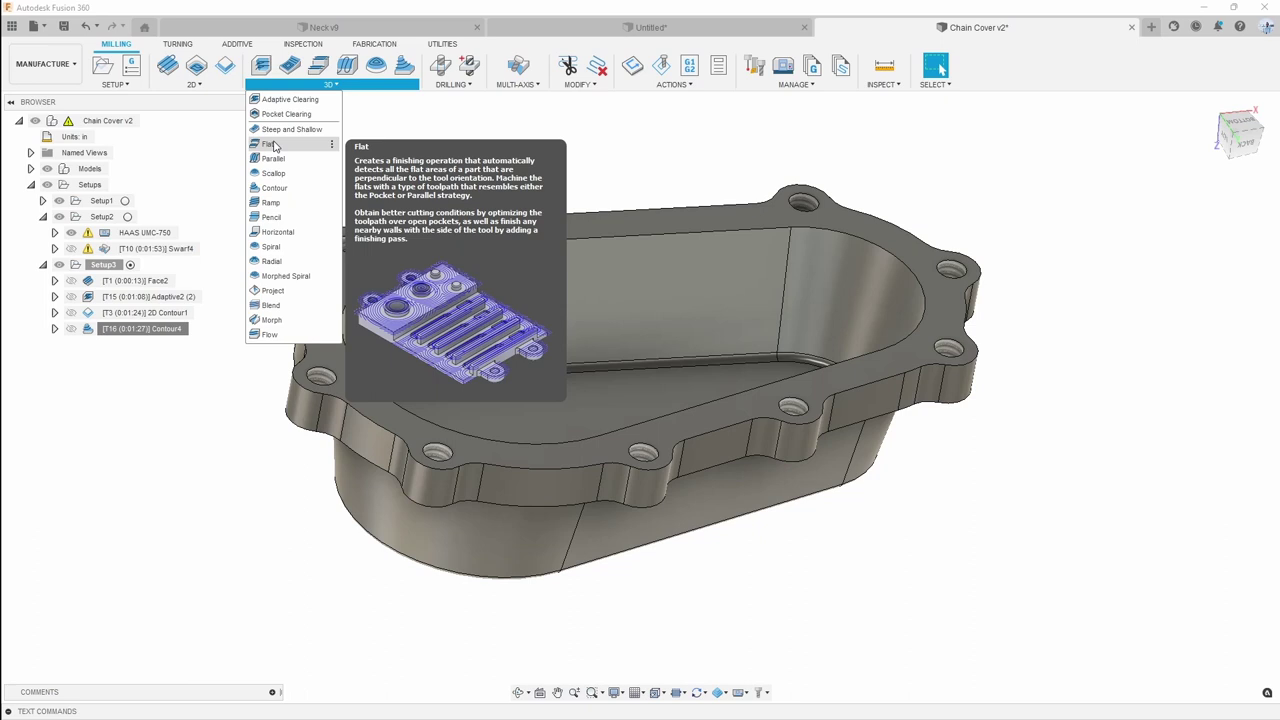
click(279, 232)
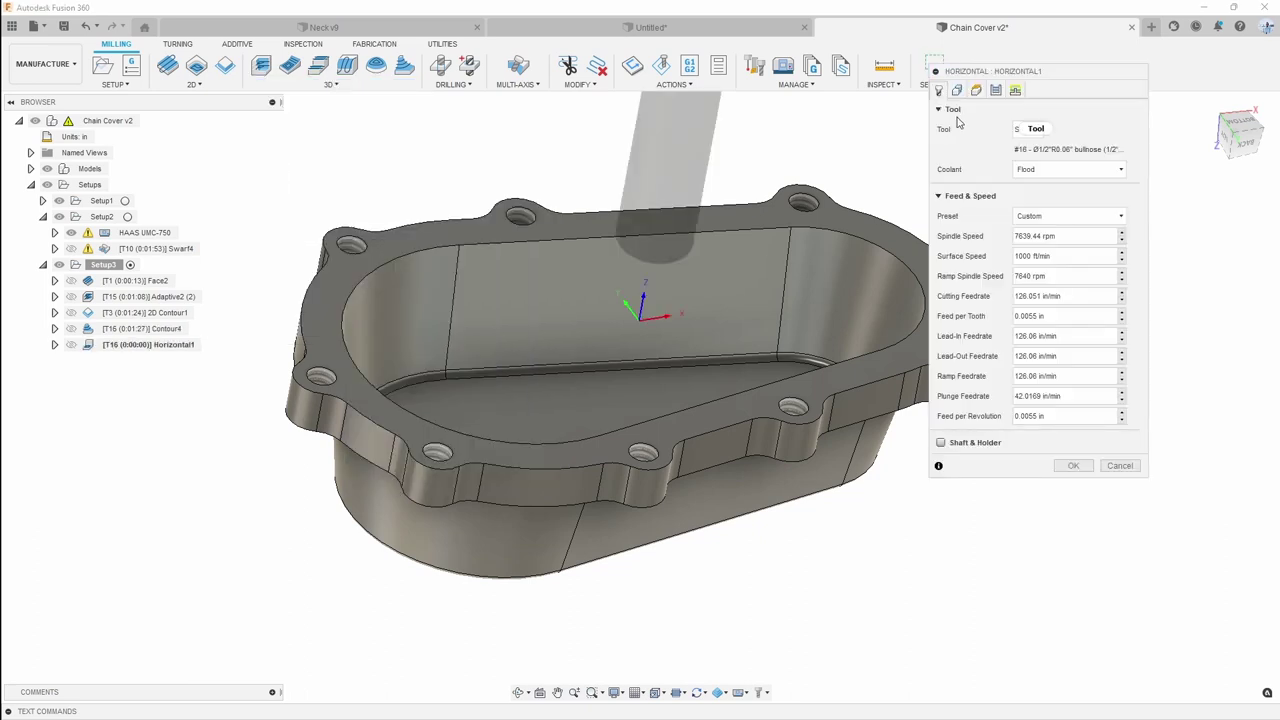
click(957, 90)
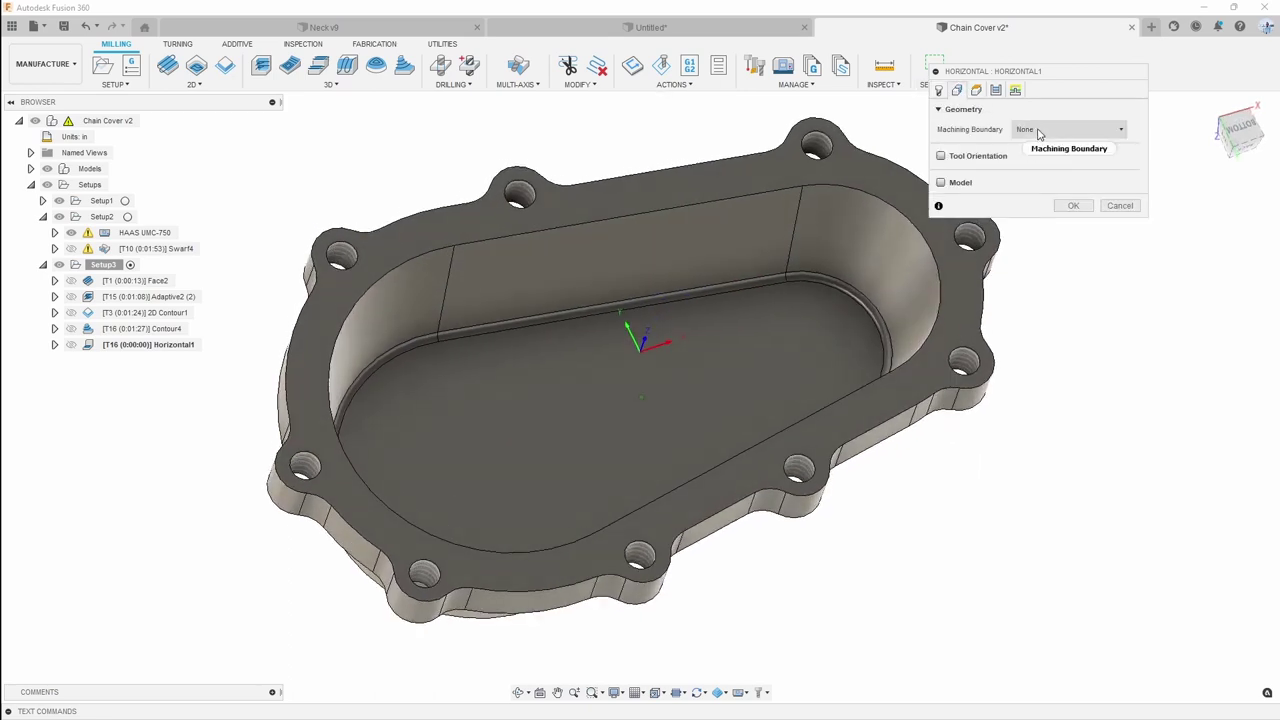
mouse_move(1038, 133)
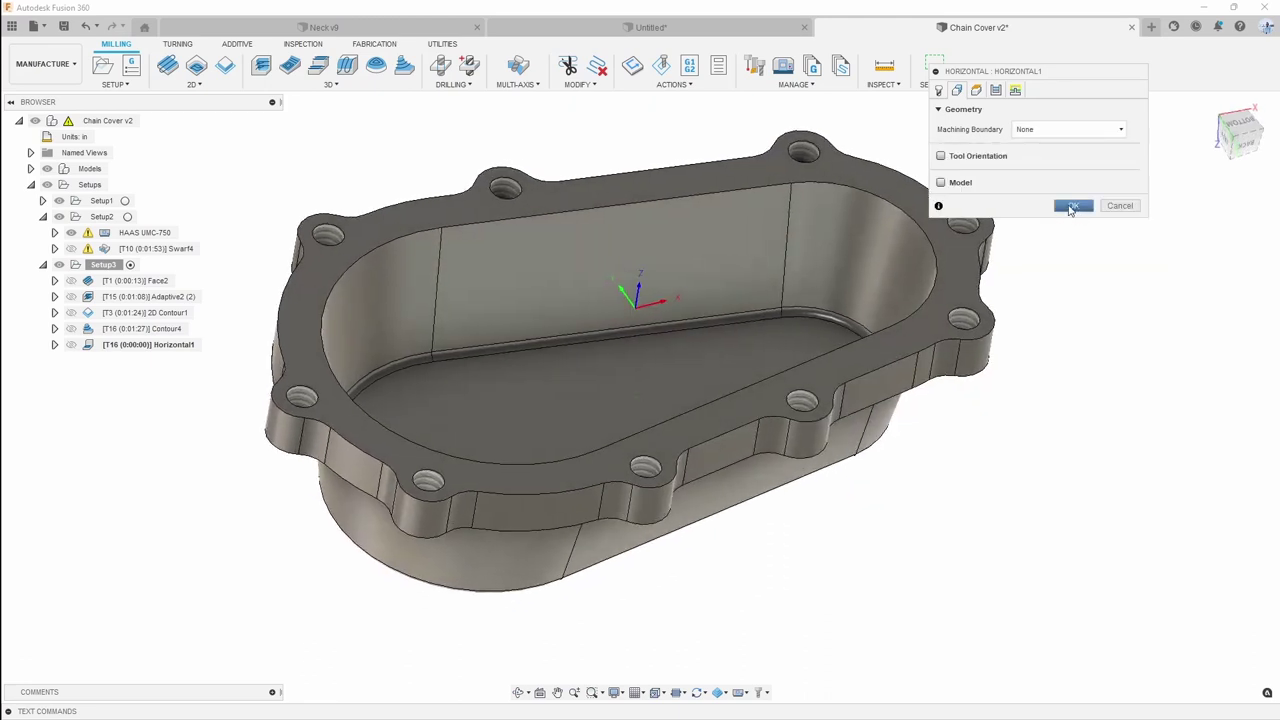
click(1074, 207)
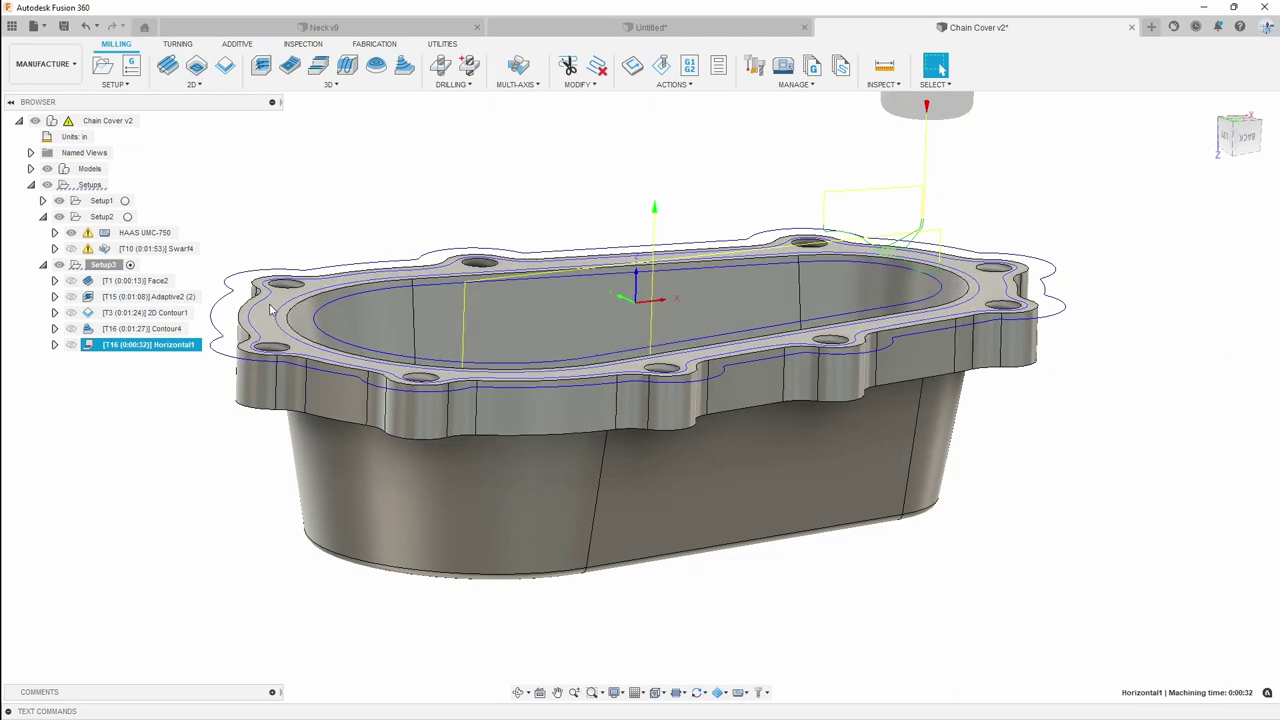
Edit the Horizontal operation to use the cavity's upper inner edge as selected boundary with Tool inside boundary containment, regenerate and inspect it
right_click(192, 348)
click(247, 11)
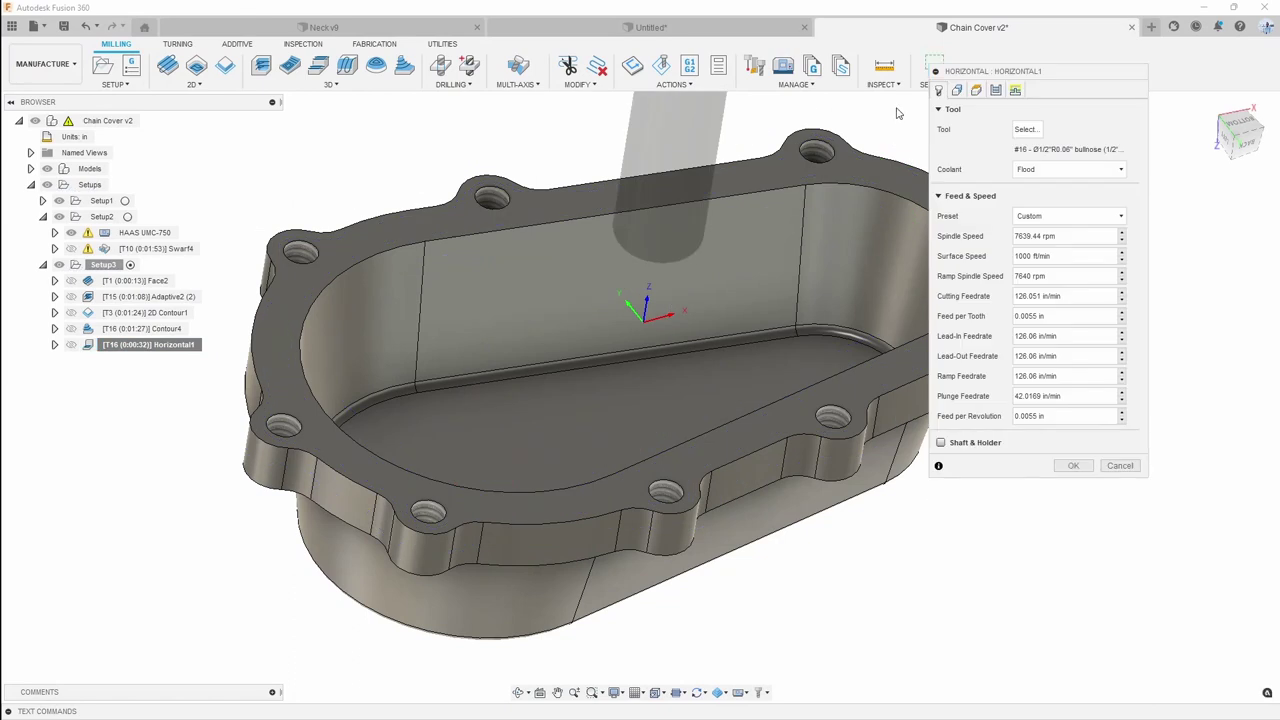
click(956, 91)
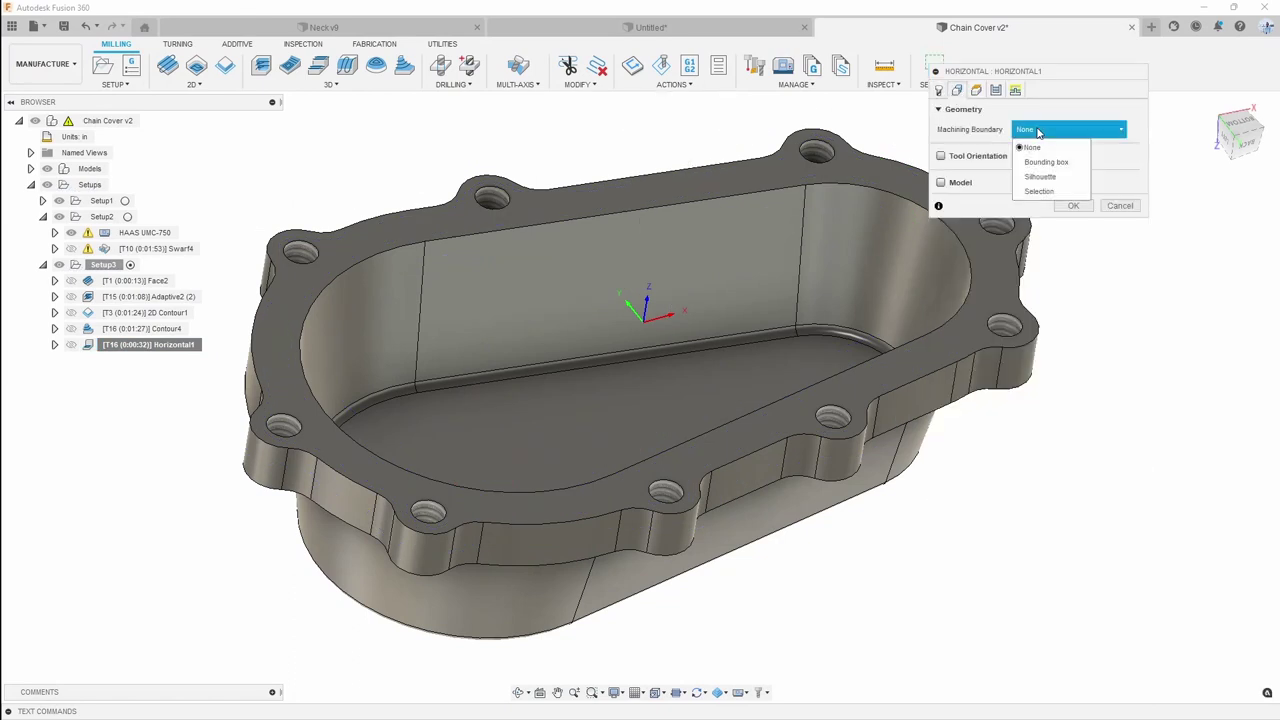
click(1040, 191)
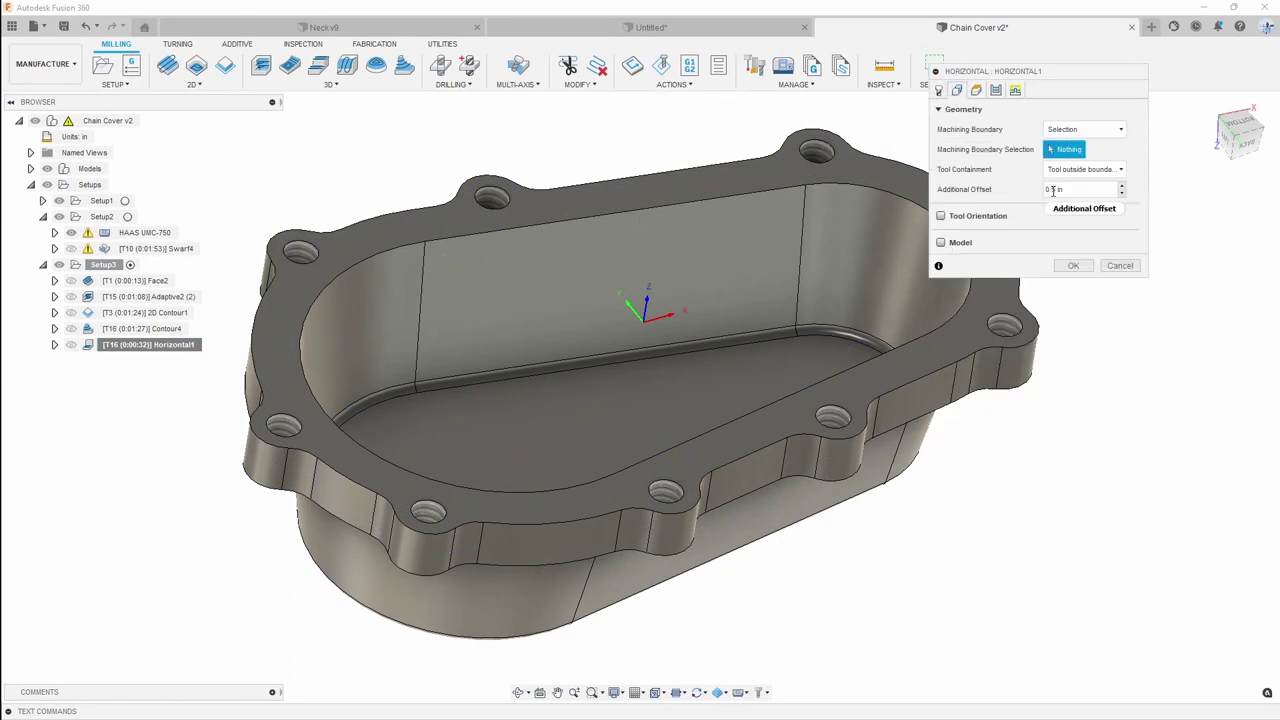
click(860, 186)
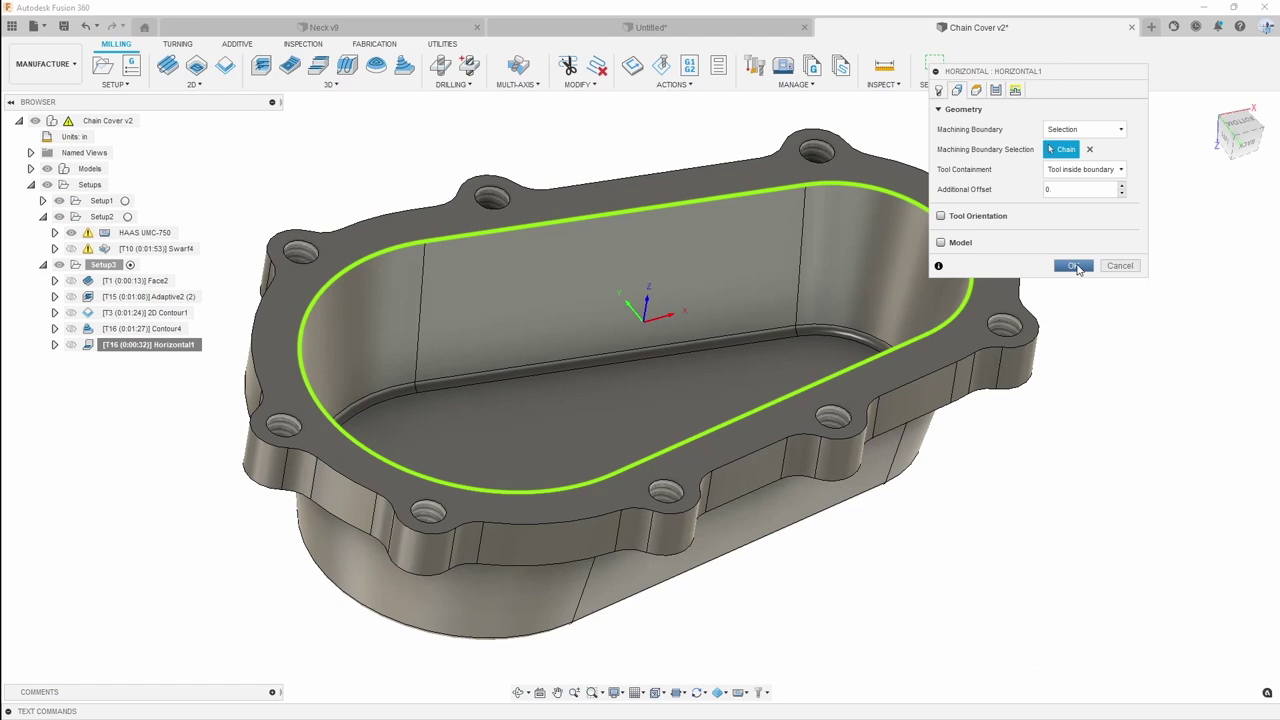
click(1074, 266)
shift+middle_drag(909, 350, 477, 438)
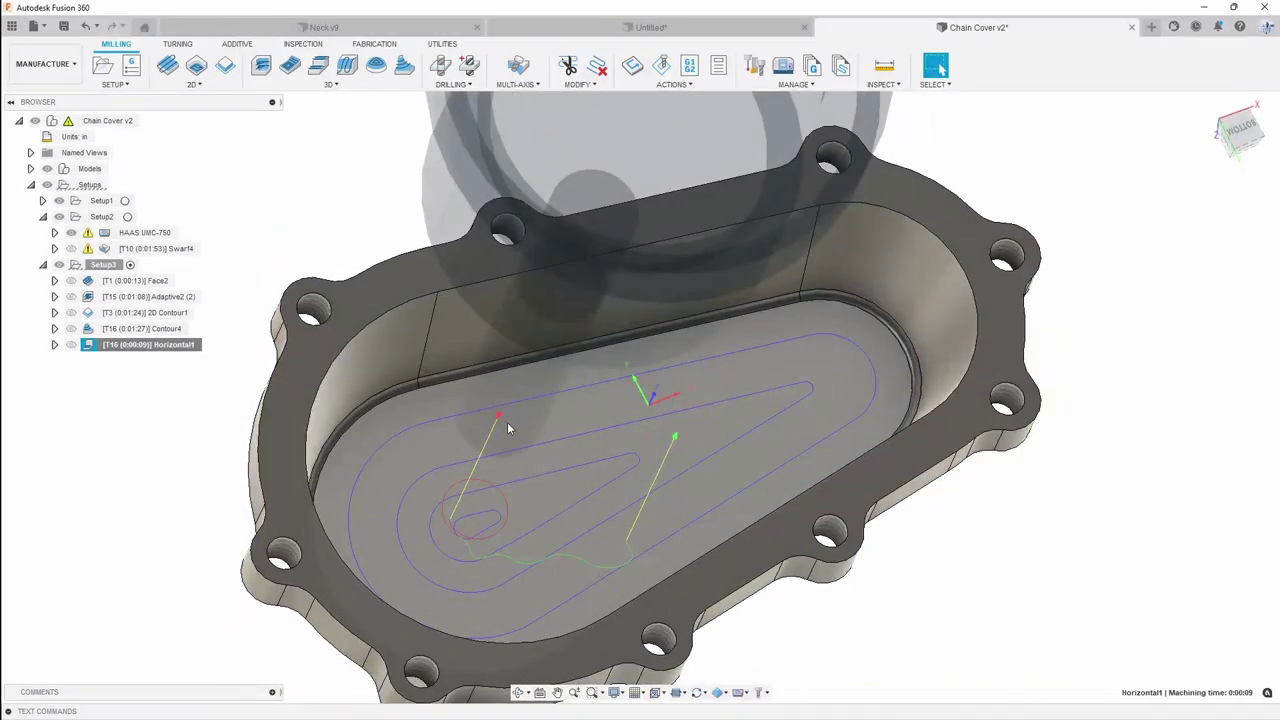
shift+middle_drag(837, 363, 260, 429)
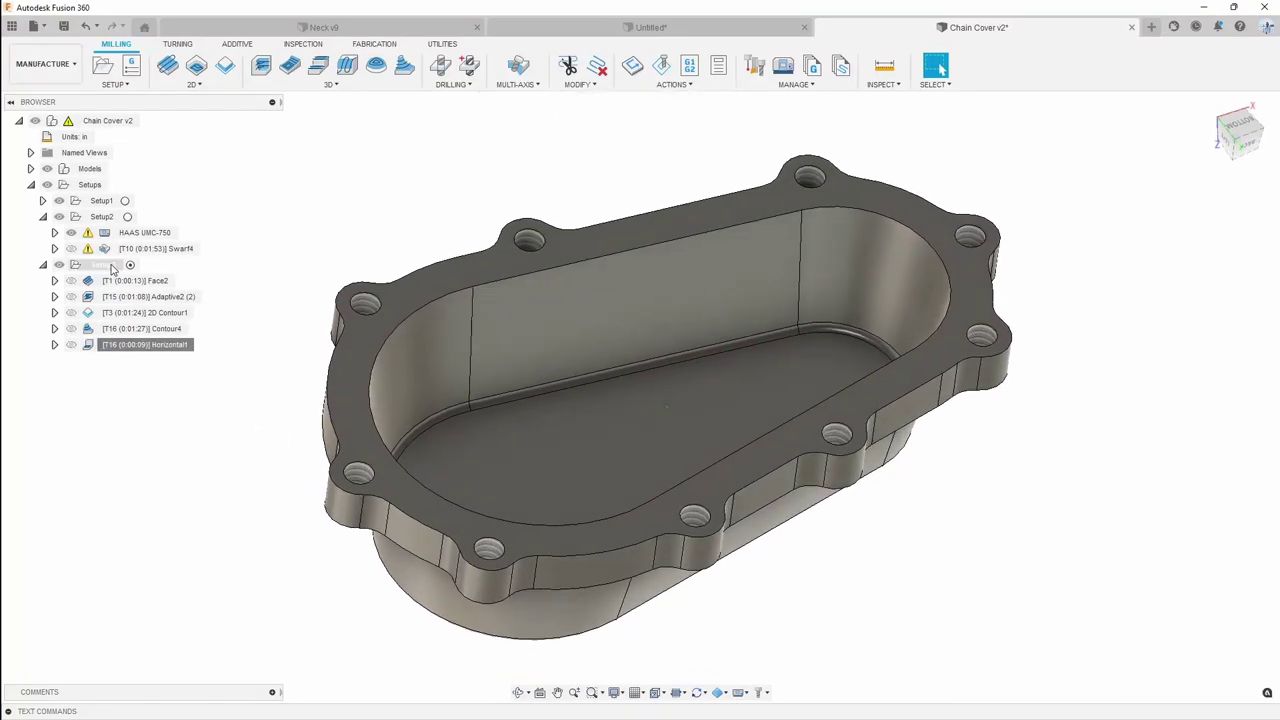
Simulate all of Setup3's toolpaths and examine the finish of the cavity walls and floor fillet up close
right_click(115, 266)
click(143, 401)
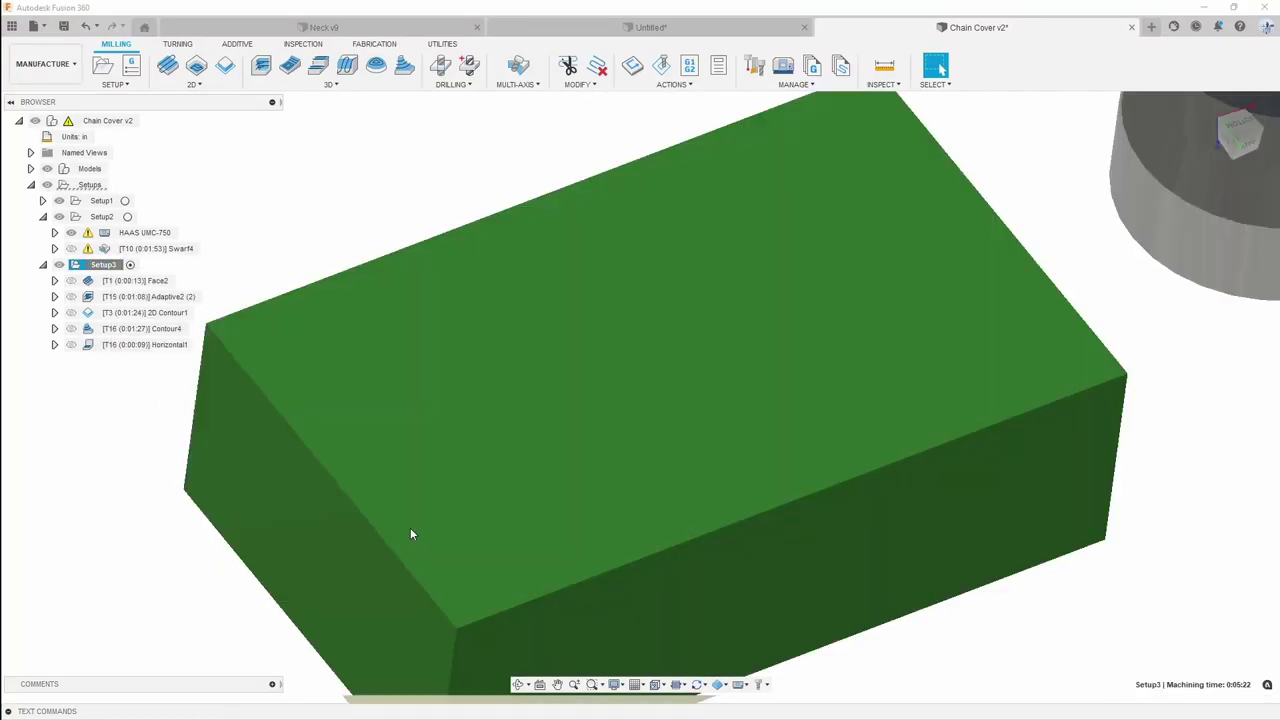
drag(680, 661, 706, 662)
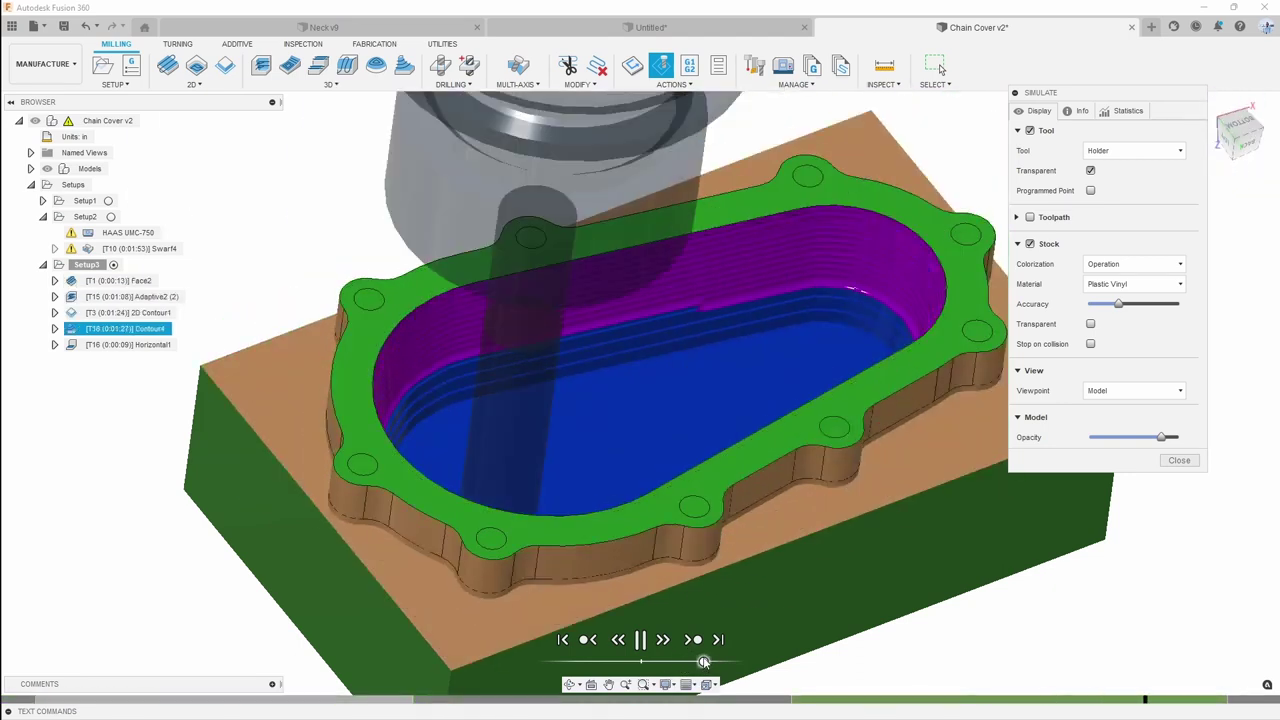
shift+middle_drag(784, 437, 840, 254)
scroll(840, 254, up, 5)
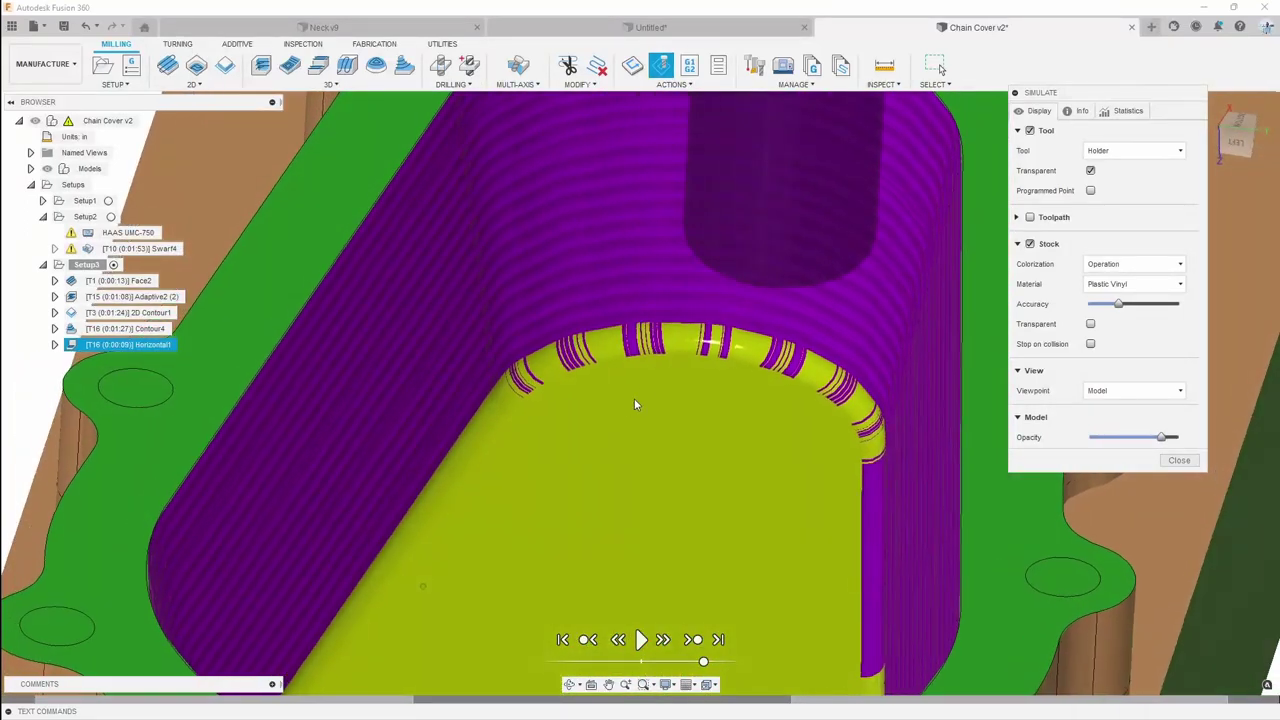
shift+middle_drag(642, 388, 514, 365)
scroll(645, 381, down, 4)
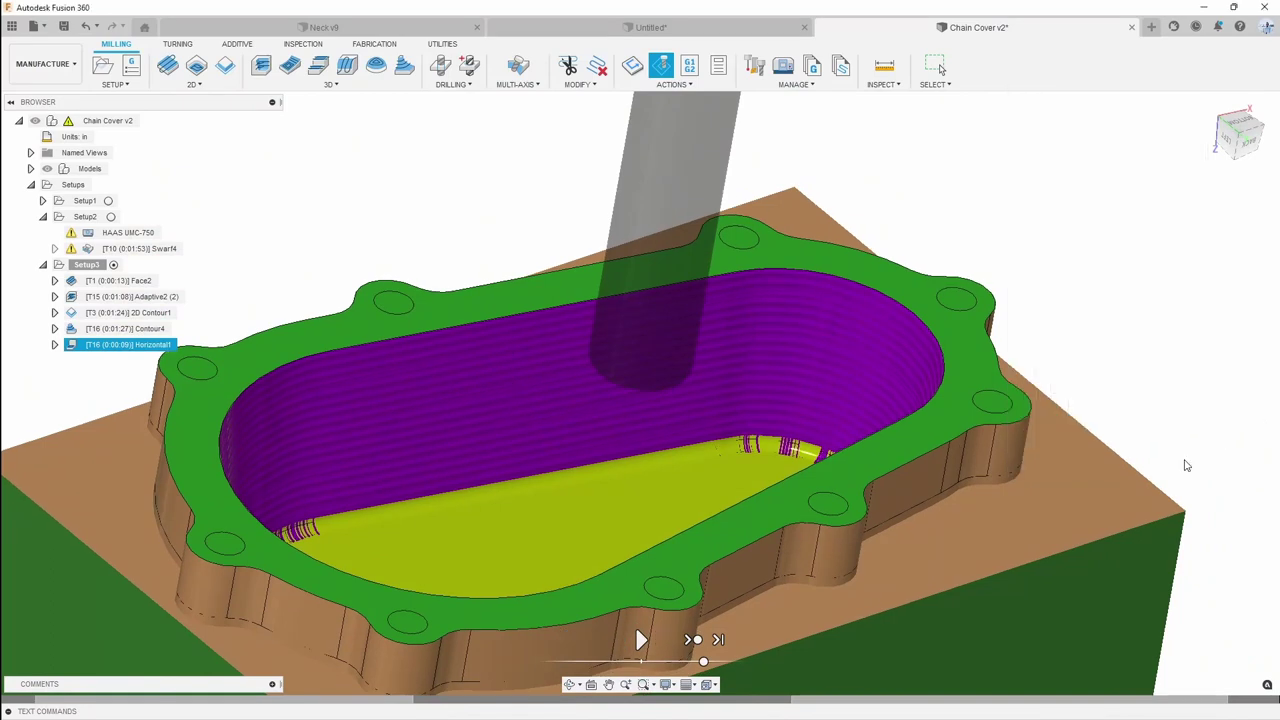
click(1178, 461)
Set the cavity wall contour's maximum stepdown to 0.015 in and regenerate the toolpath
click(140, 328)
right_click(163, 330)
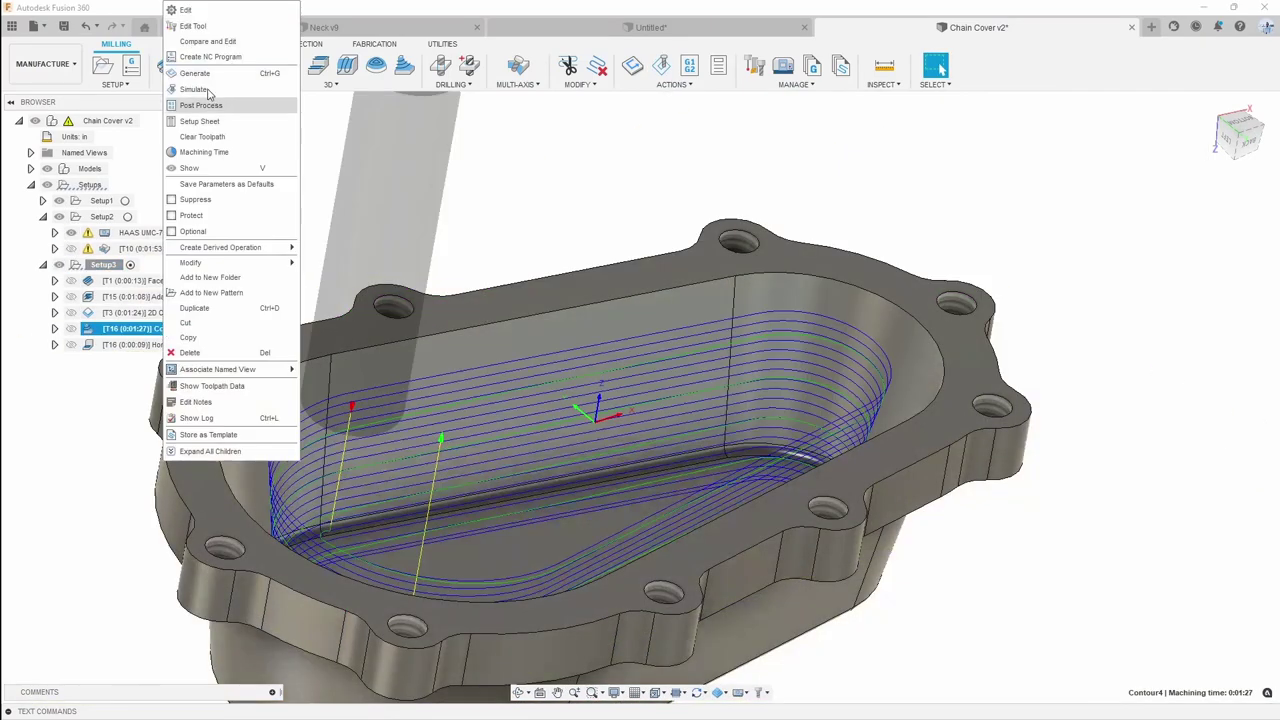
click(225, 12)
click(998, 90)
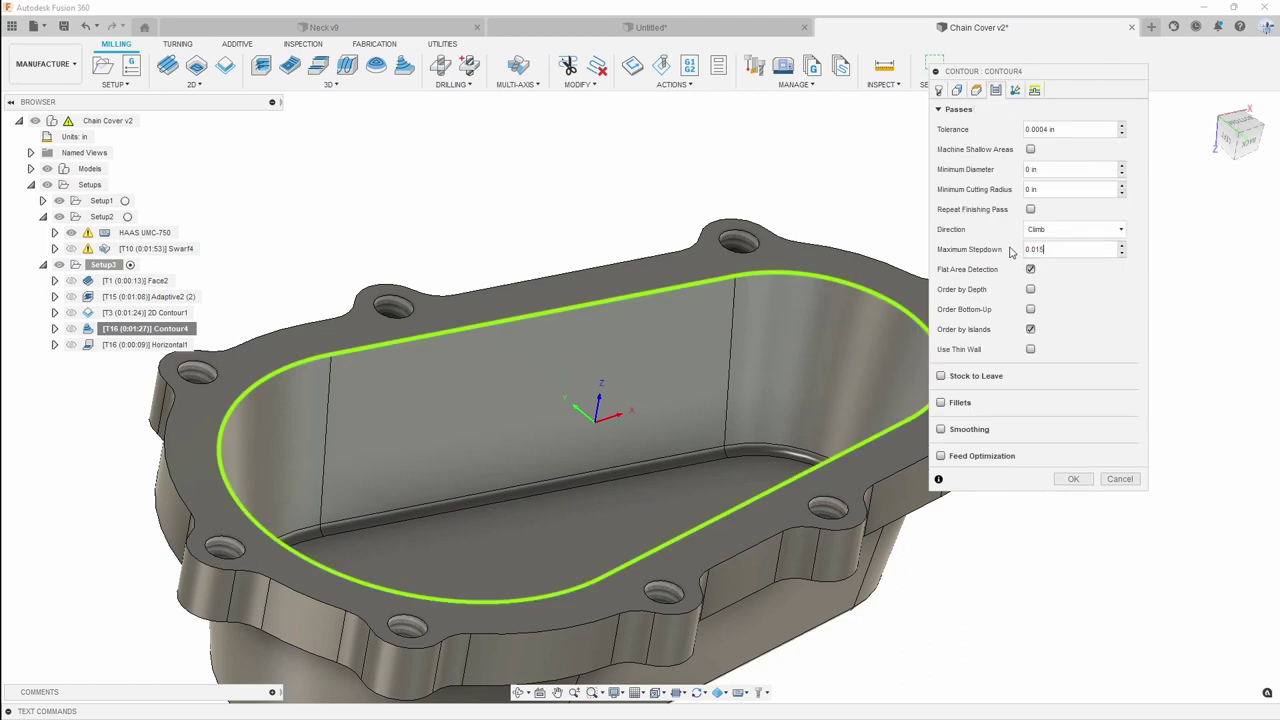
key(Return)
shift+middle_drag(697, 262, 228, 278)
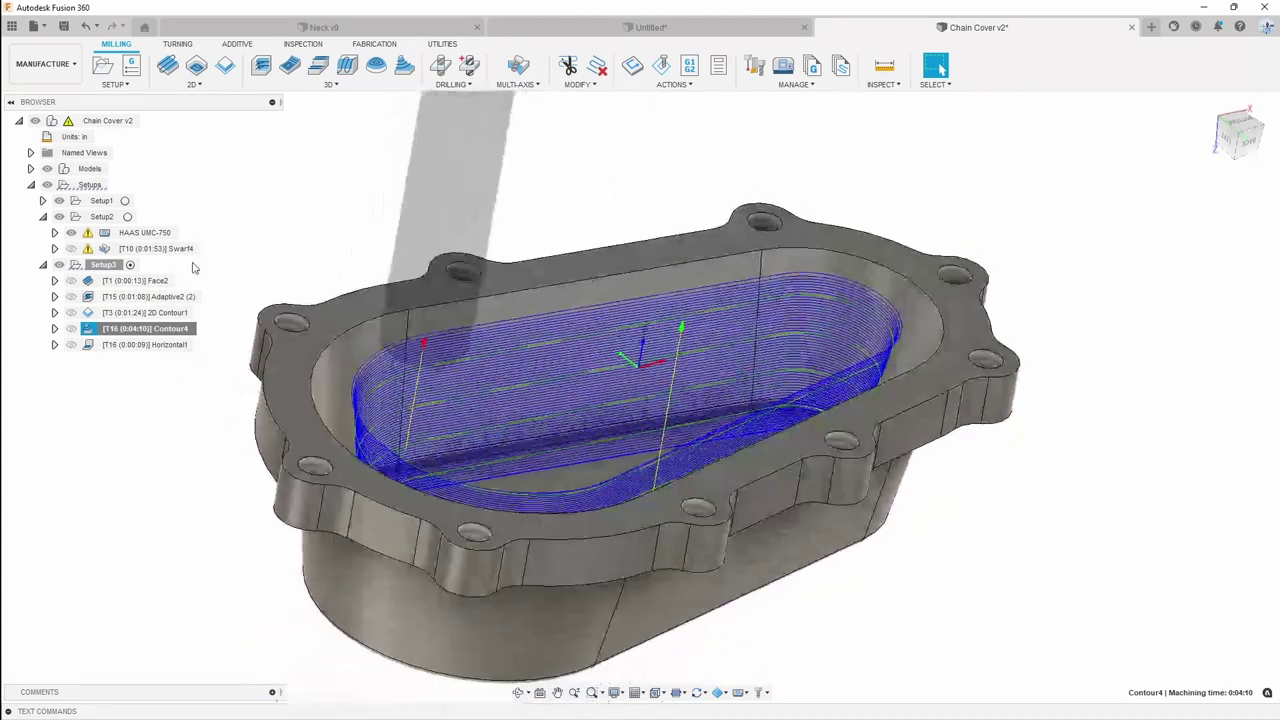
Simulate Setup3 again to check the cavity wall finish with the finer contour stepdown
right_click(103, 267)
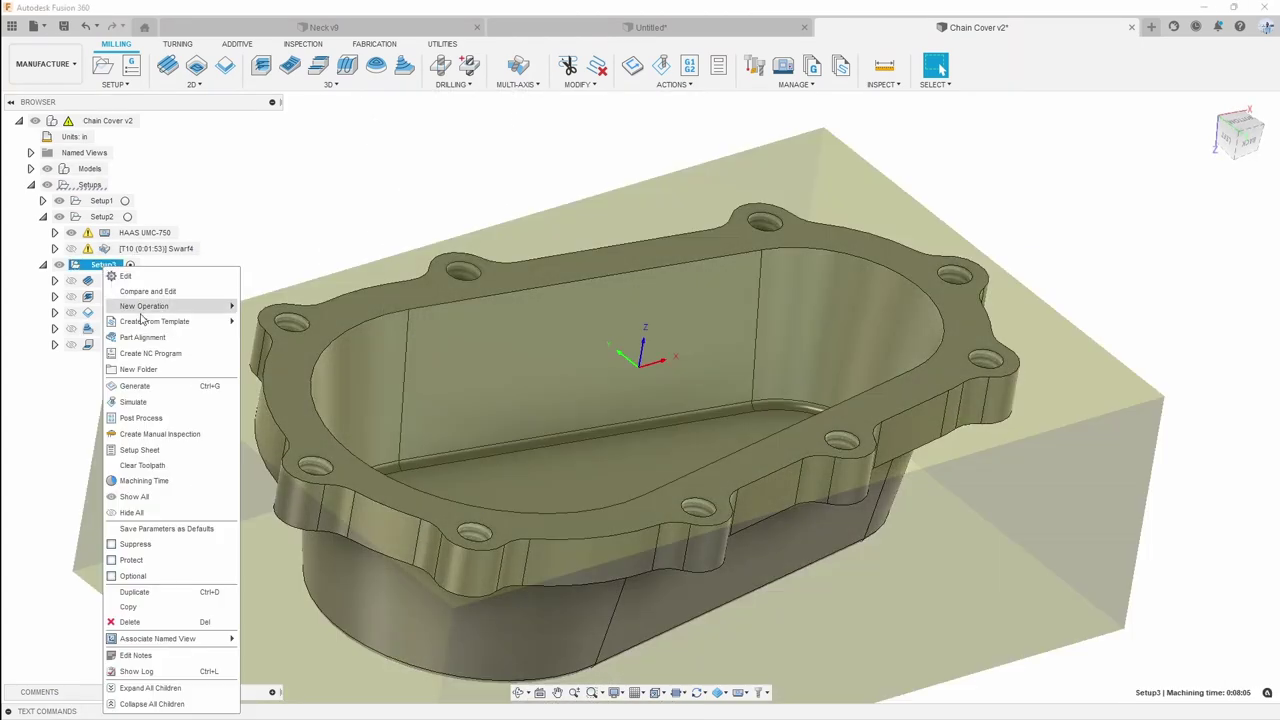
click(140, 401)
click(640, 642)
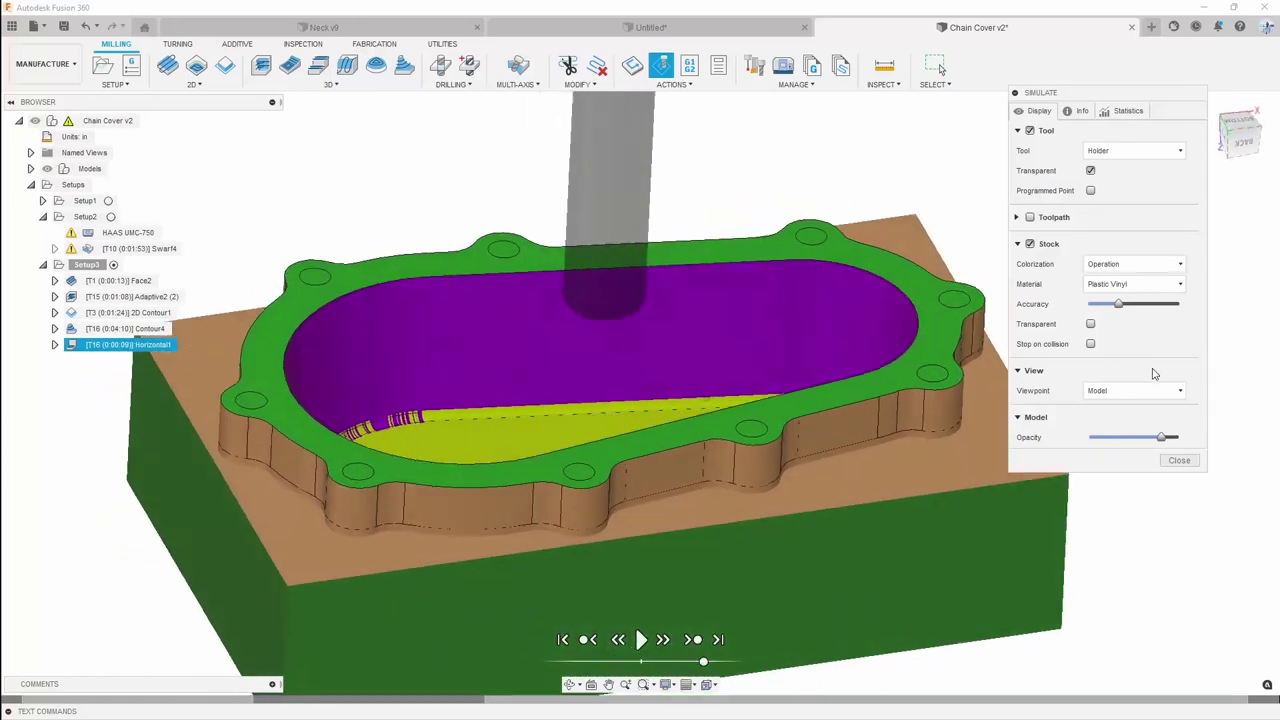
click(1179, 460)
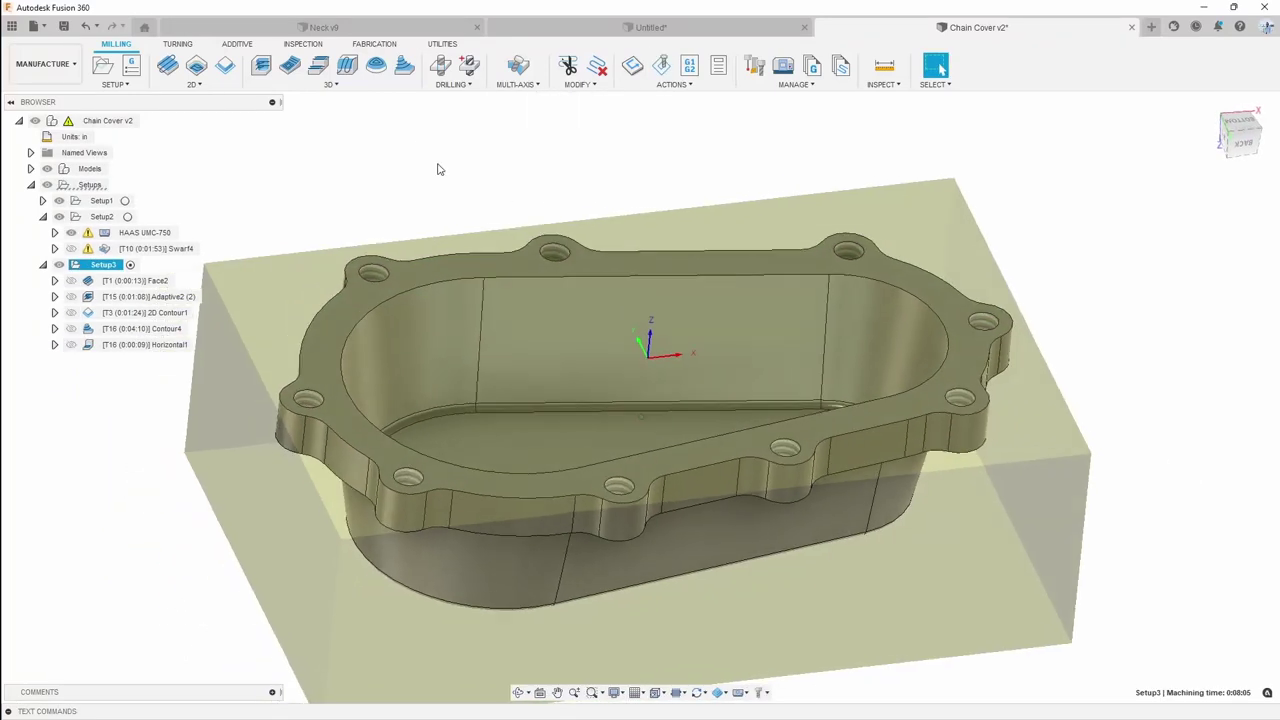
click(425, 150)
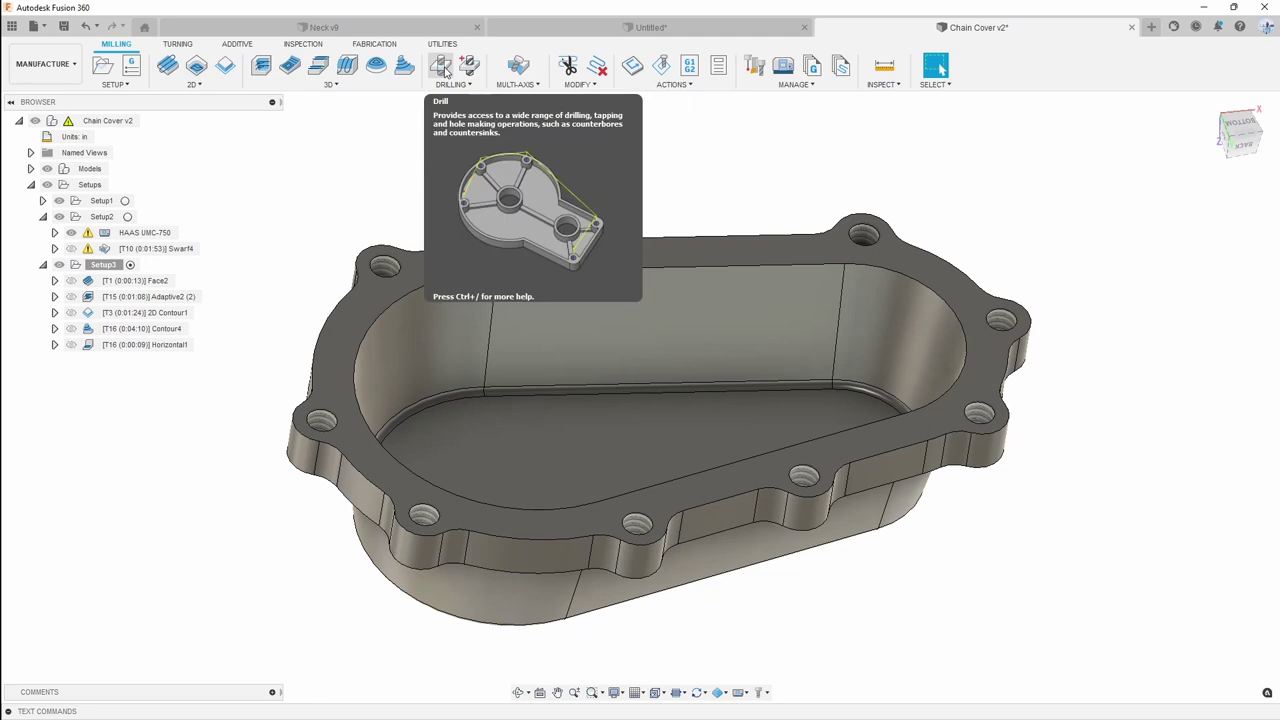
Start a Drill operation for the flange holes and filter the Fusion 360 Library's hole making tools to the Drill type
click(442, 66)
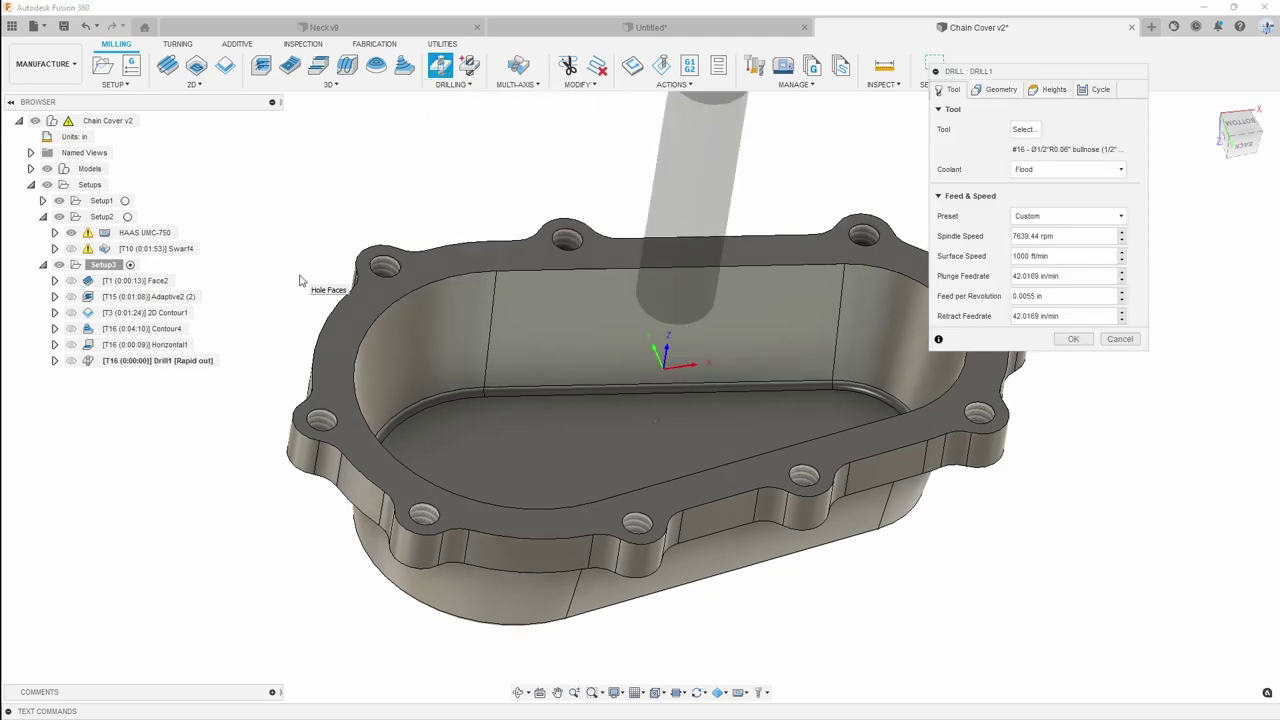
scroll(299, 280, up, 5)
scroll(299, 280, up, 1)
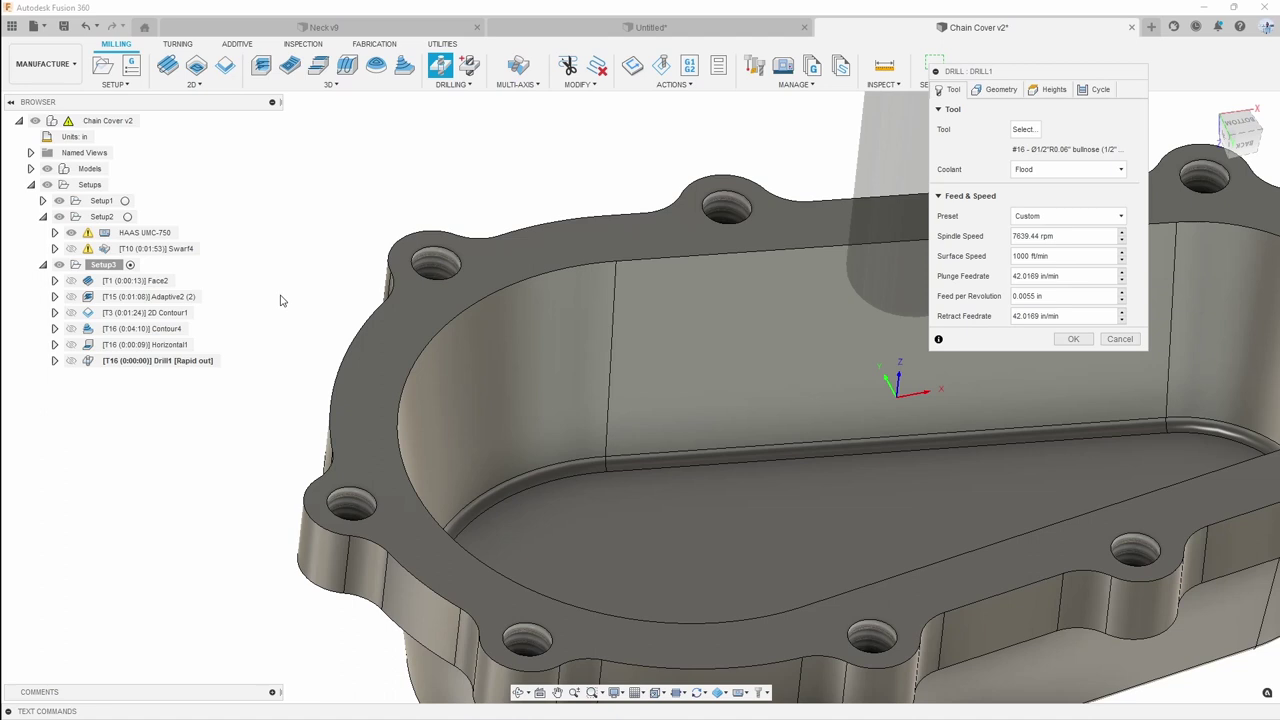
mouse_move(432, 273)
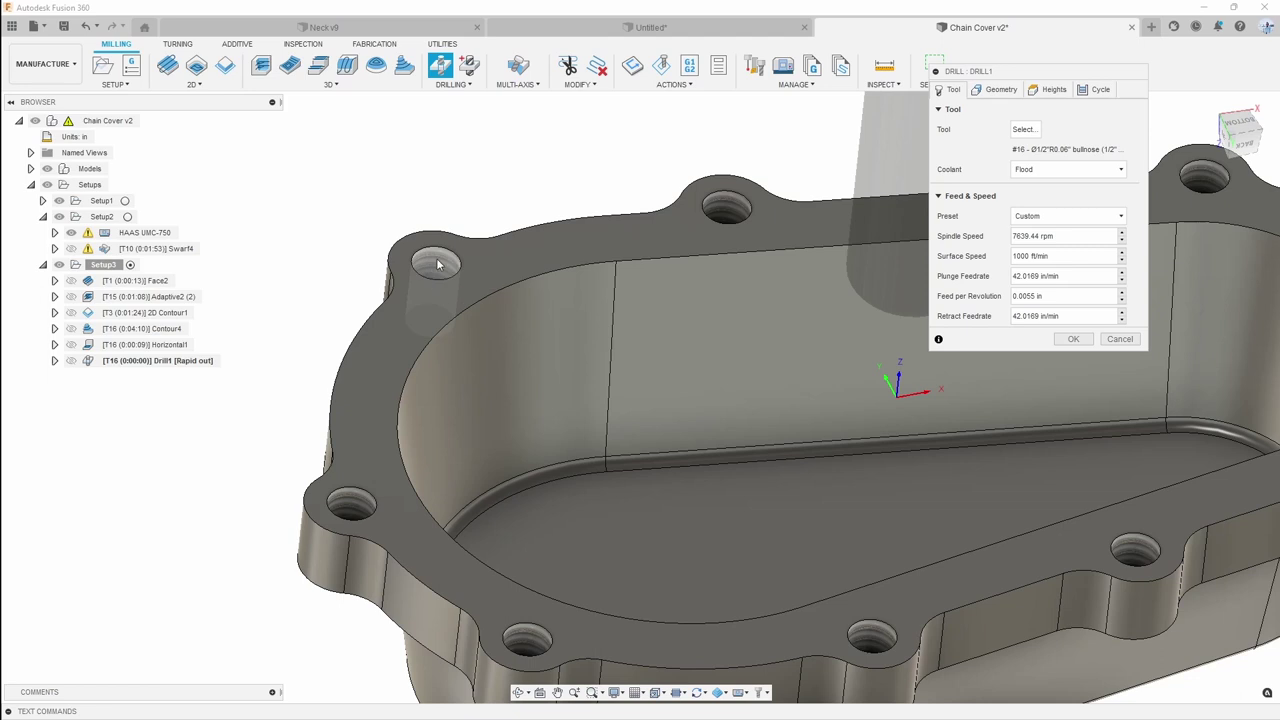
click(1030, 131)
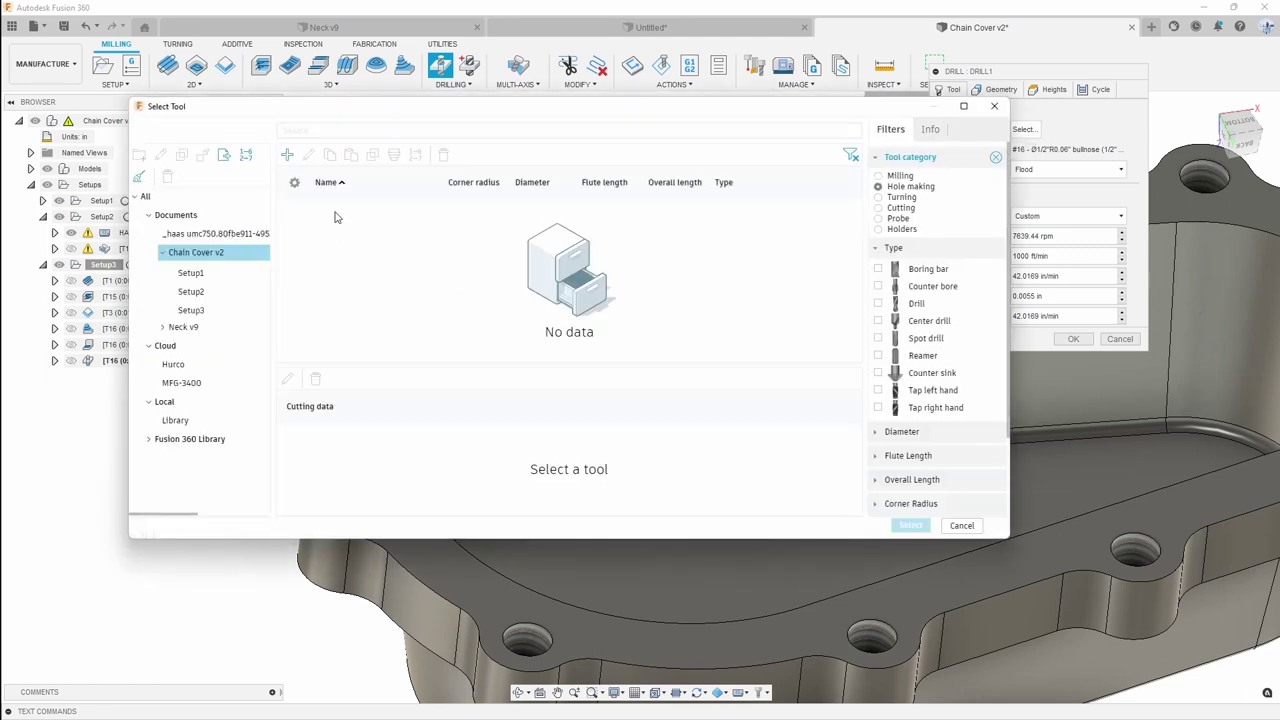
click(189, 441)
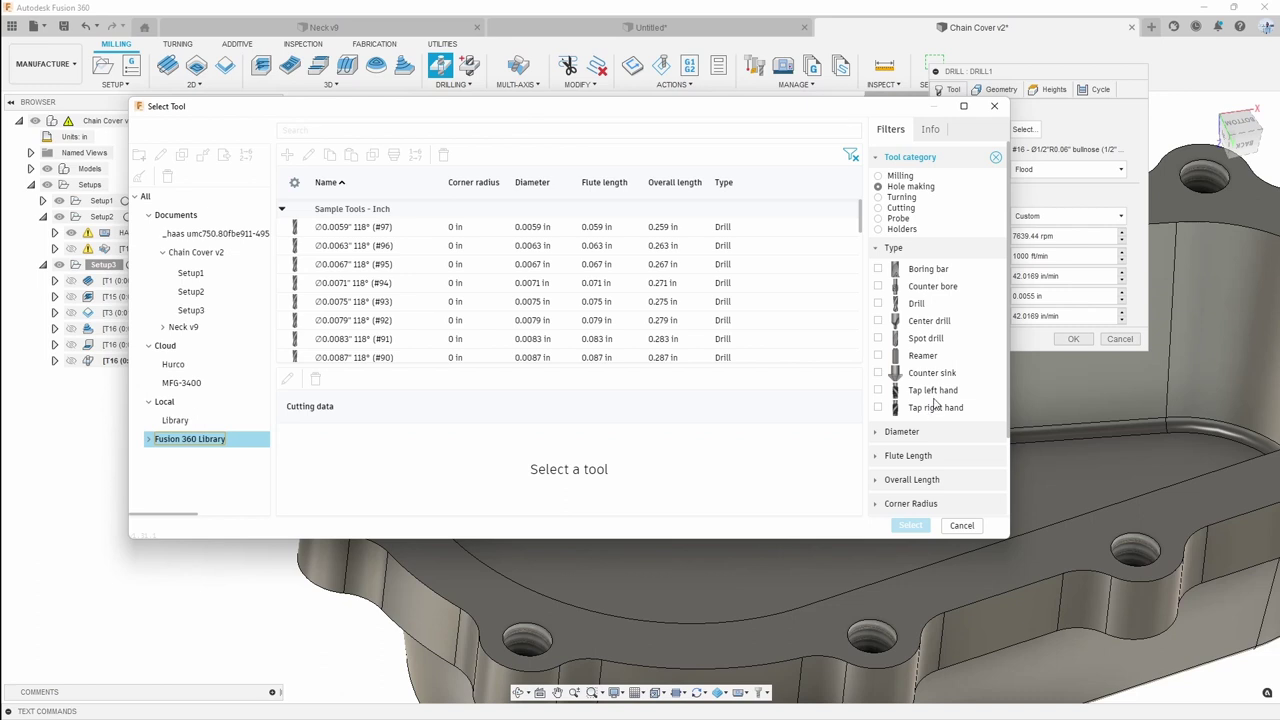
click(918, 321)
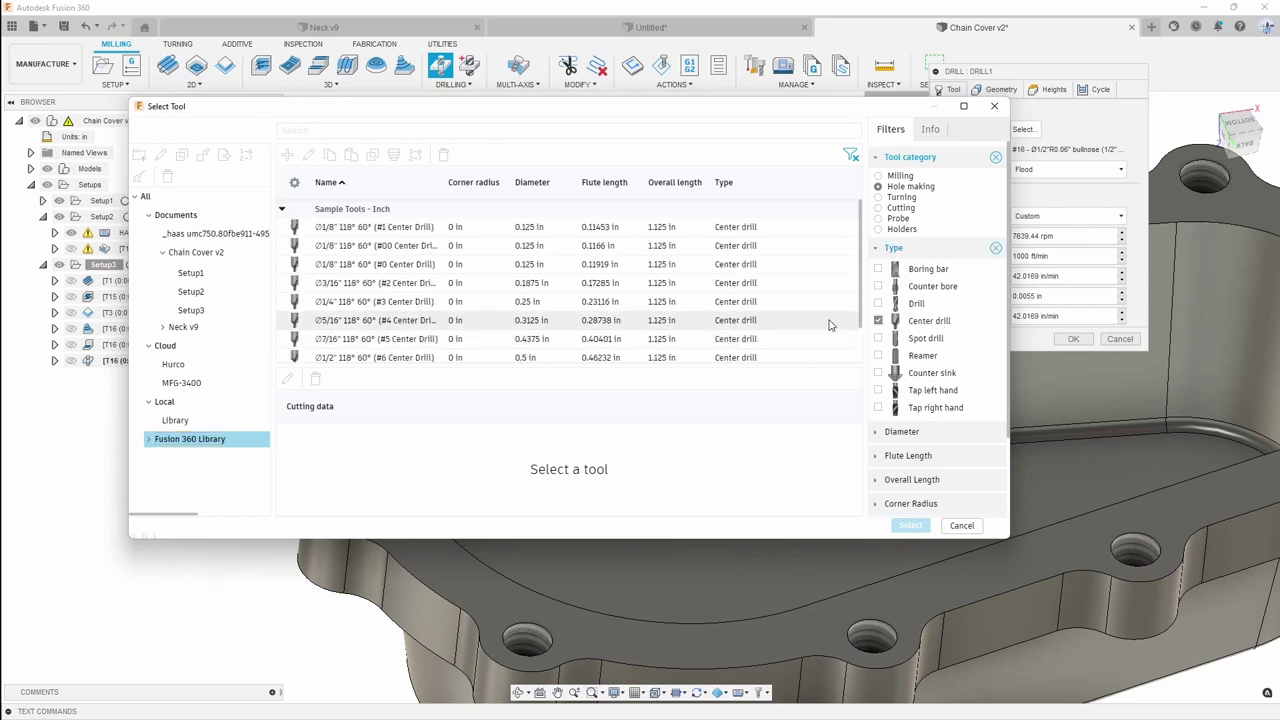
click(917, 306)
click(879, 321)
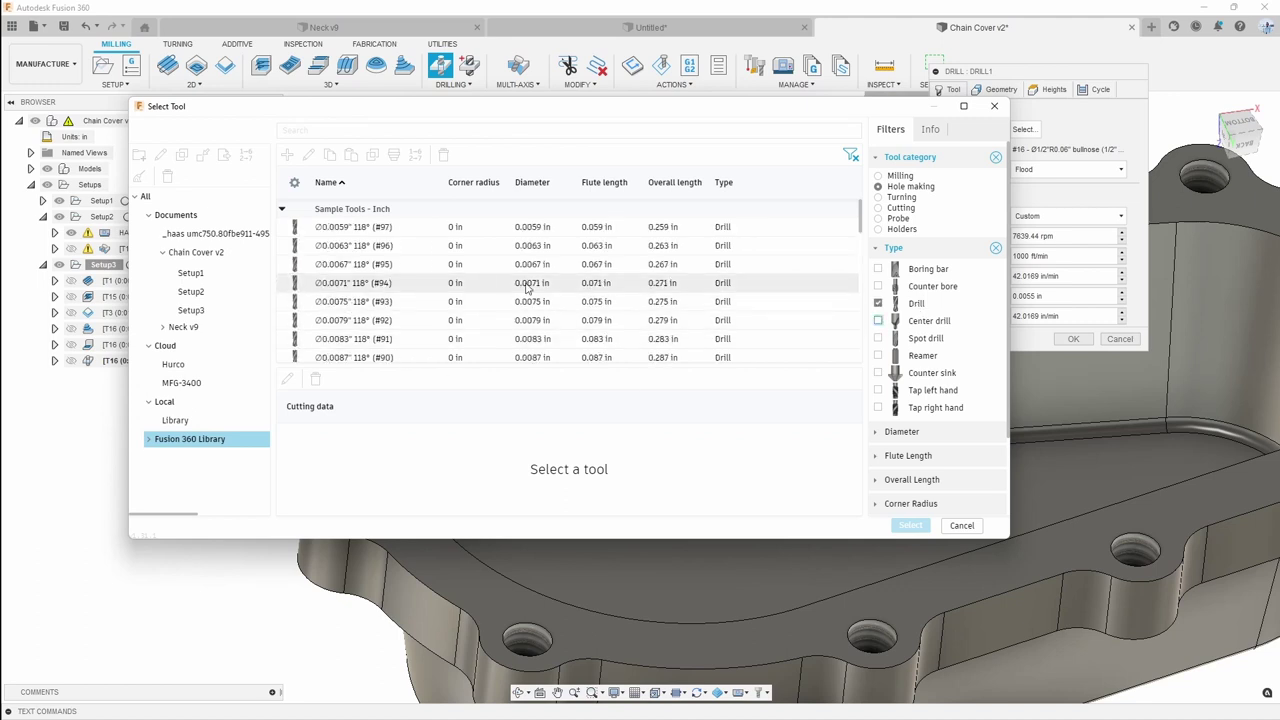
Assign the 0.177 in, 118° #16 drill with the Aluminum - Drilling cutting data to the drill operation
scroll(533, 287, down, 8)
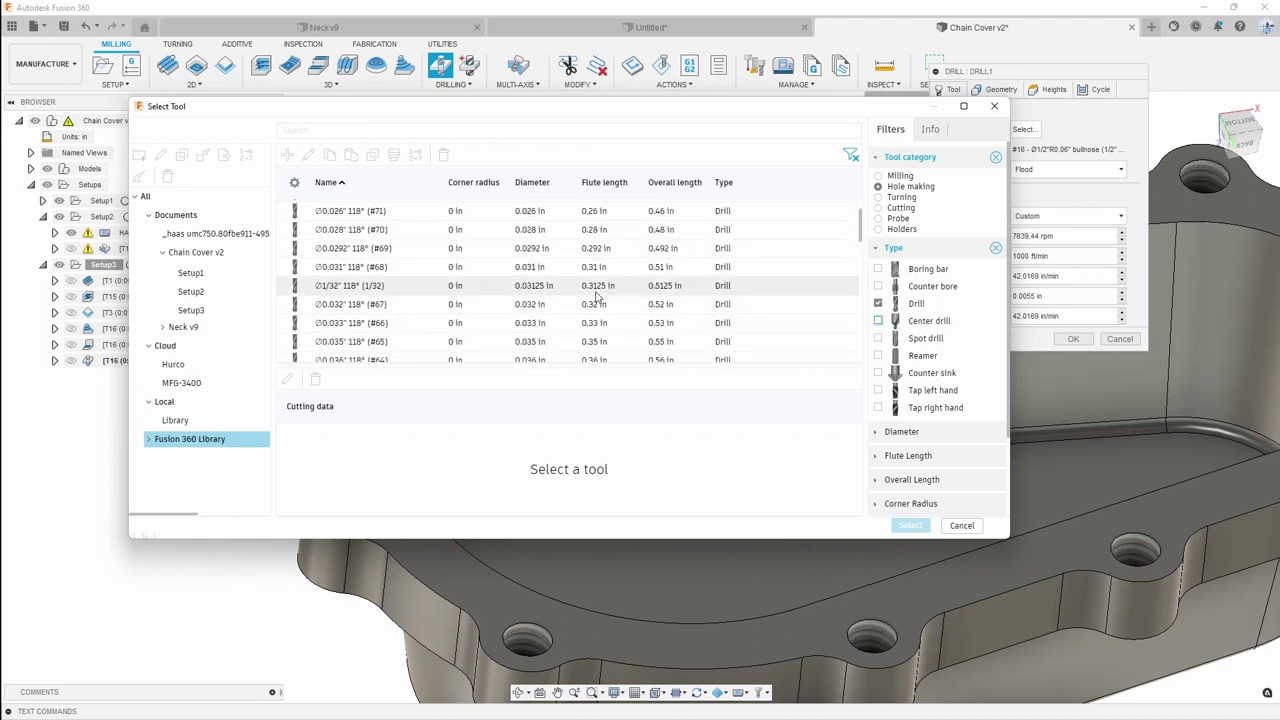
drag(859, 226, 859, 269)
scroll(458, 265, up, 5)
scroll(463, 262, up, 10)
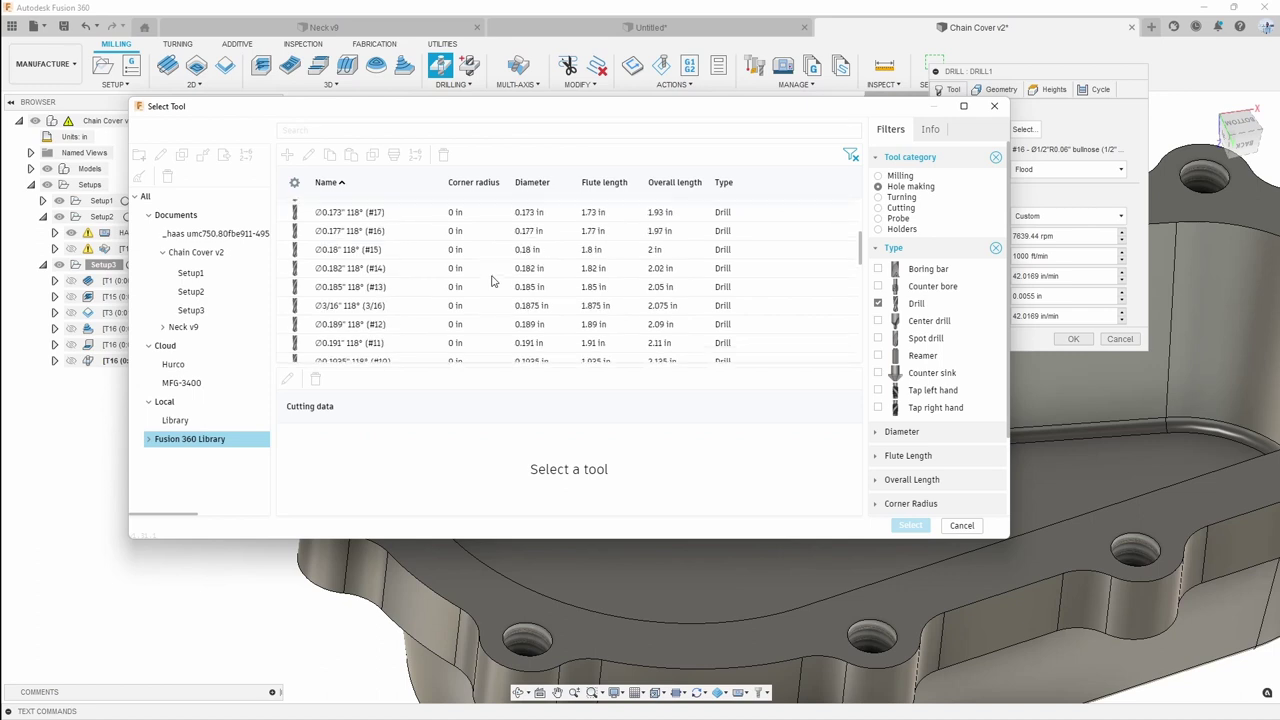
click(553, 250)
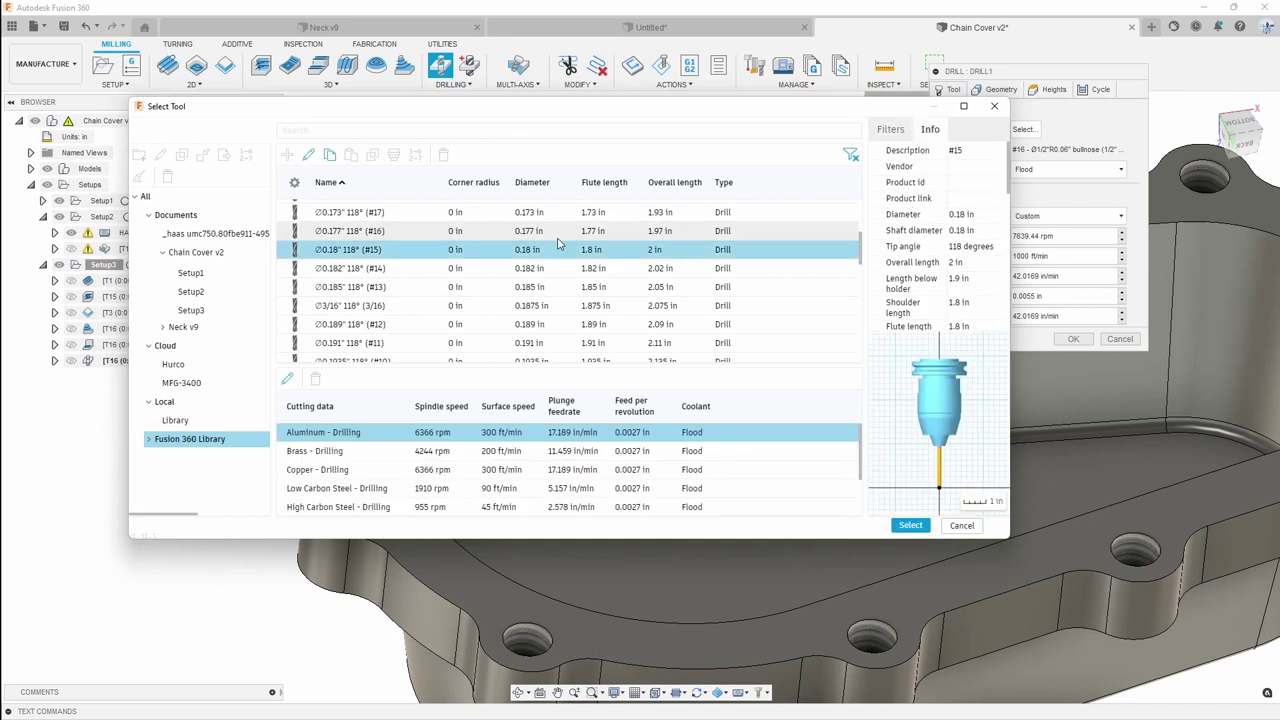
scroll(512, 252, up, 1)
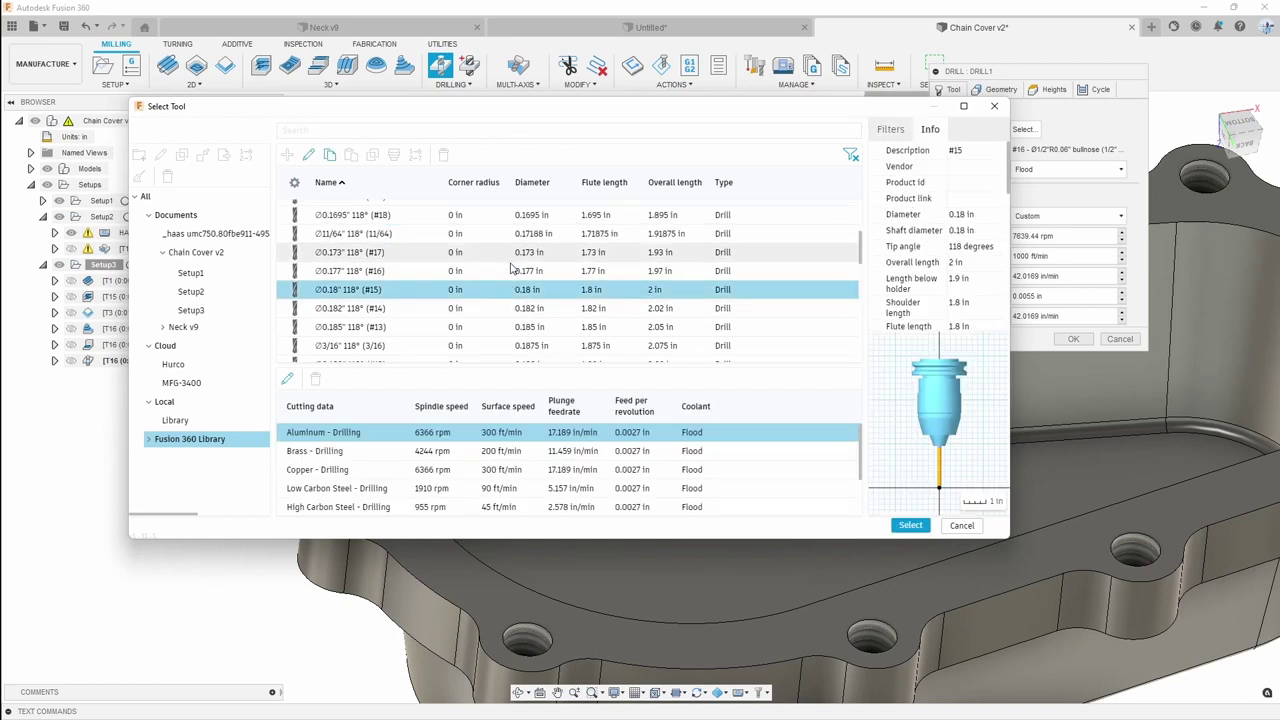
click(512, 270)
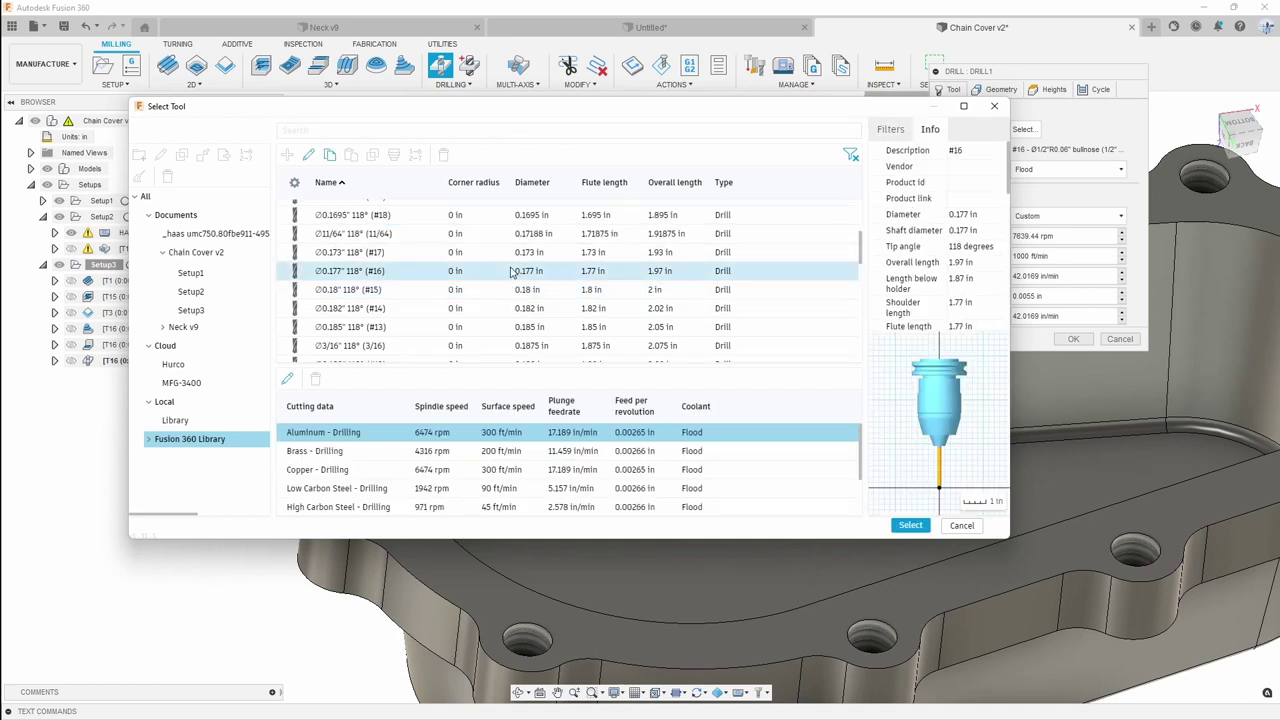
click(910, 525)
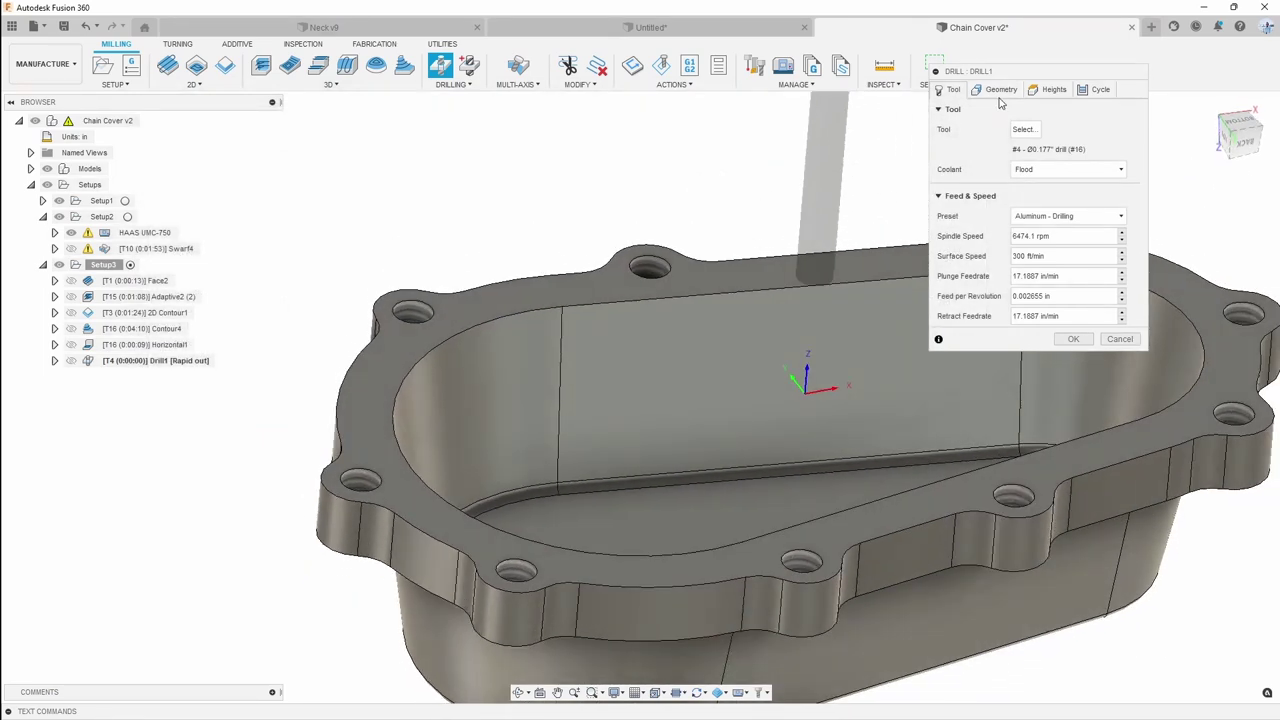
Pick one flange hole as the drill geometry and extend the selection to all holes of the same diameter
click(1001, 90)
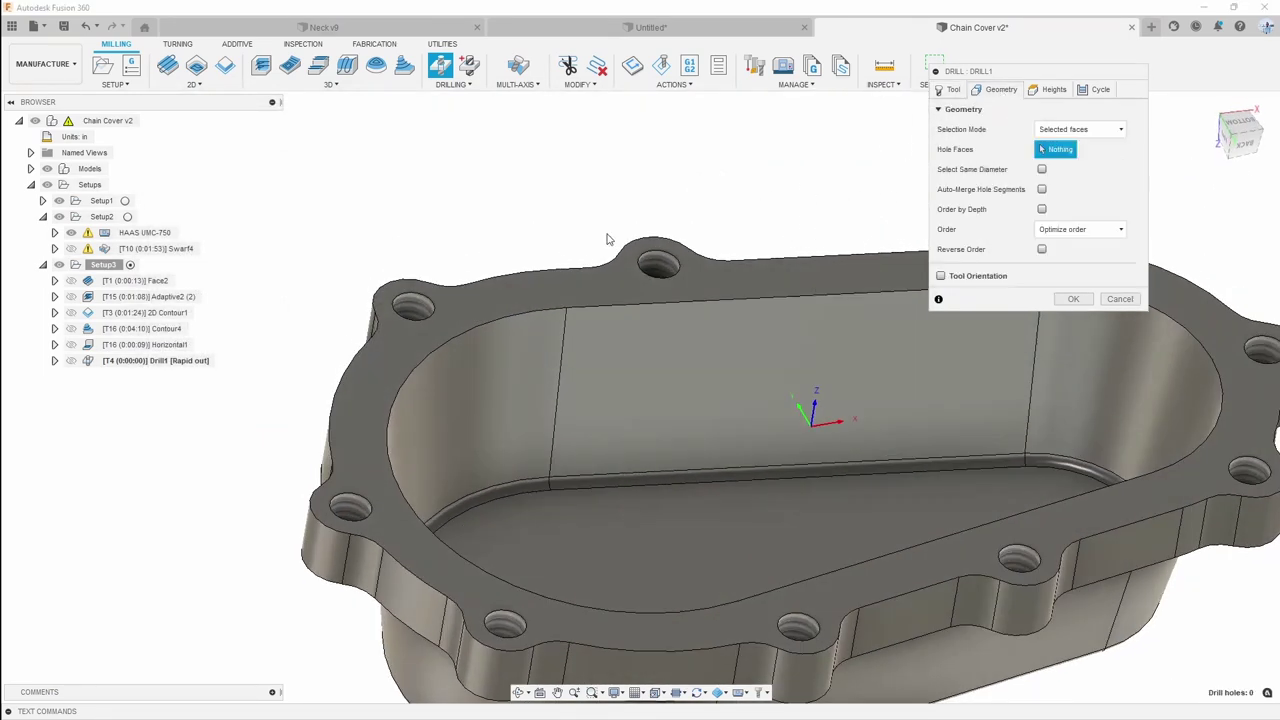
click(405, 312)
shift+middle_drag(405, 312, 407, 330)
scroll(407, 330, up, 5)
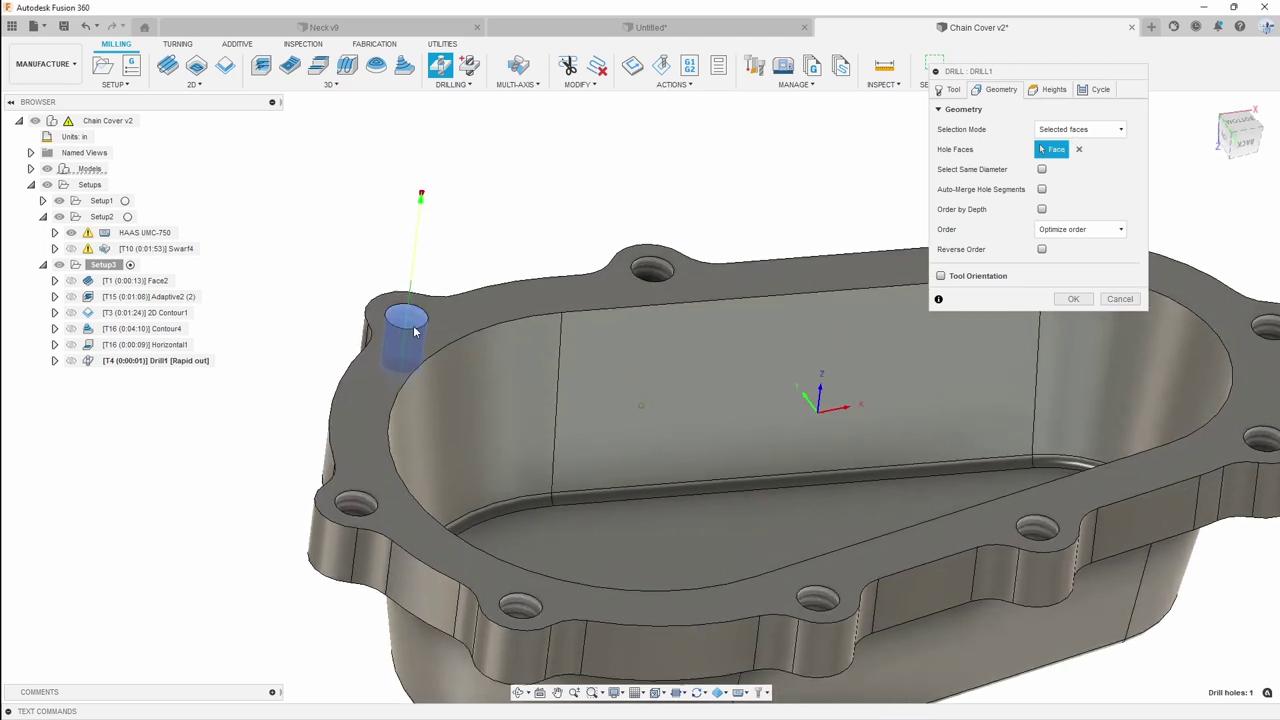
scroll(421, 357, down, 3)
shift+middle_drag(421, 357, 484, 304)
scroll(439, 355, down, 4)
scroll(447, 391, down, 1)
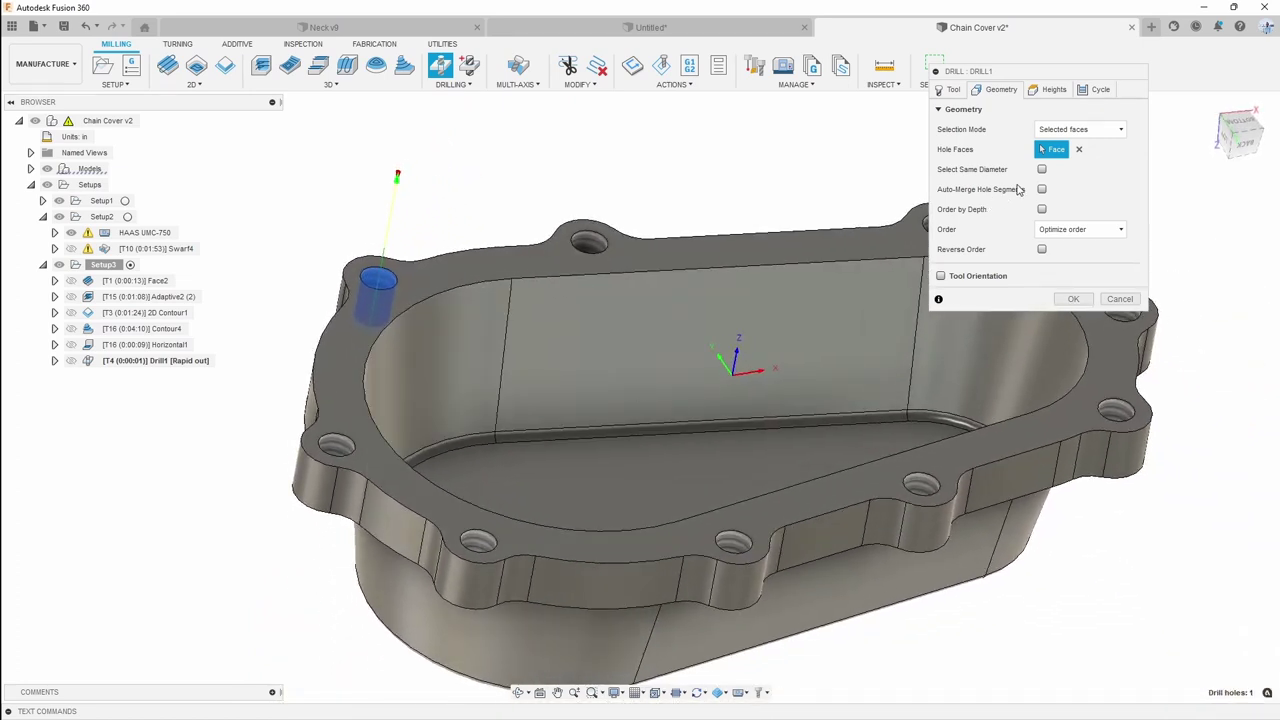
click(1042, 169)
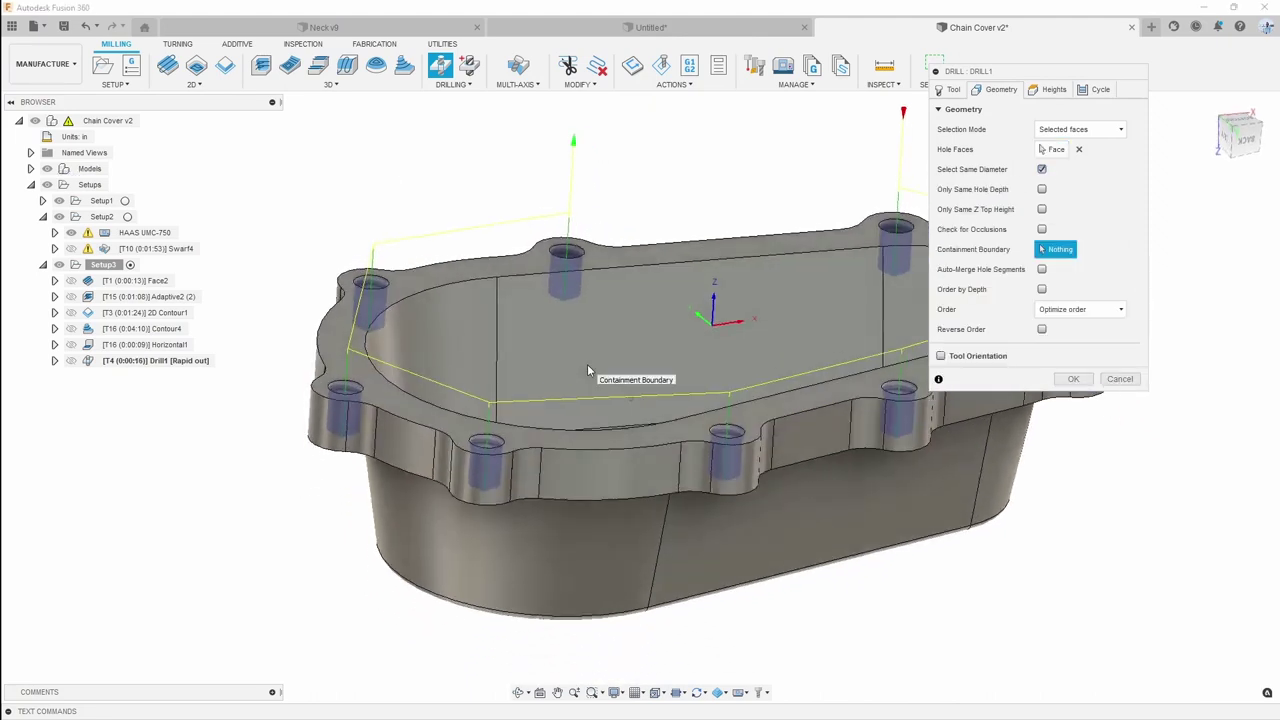
shift+middle_drag(588, 370, 350, 342)
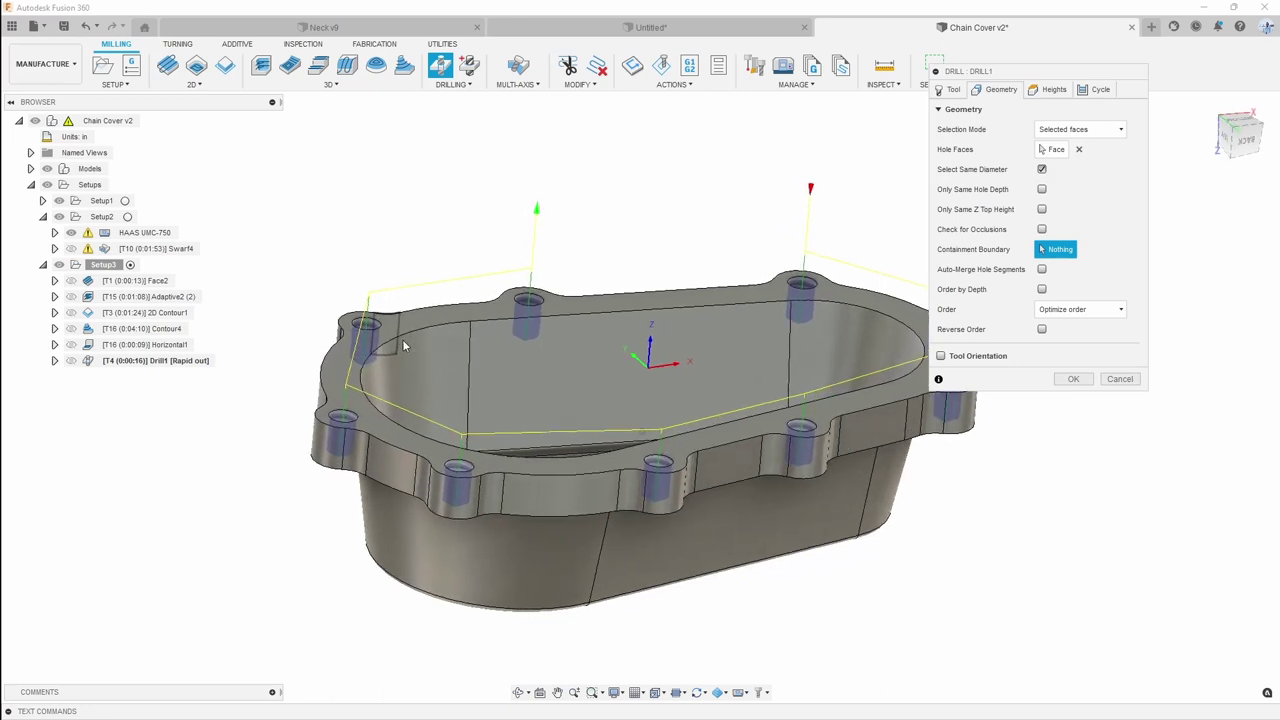
shift+middle_drag(407, 342, 540, 290)
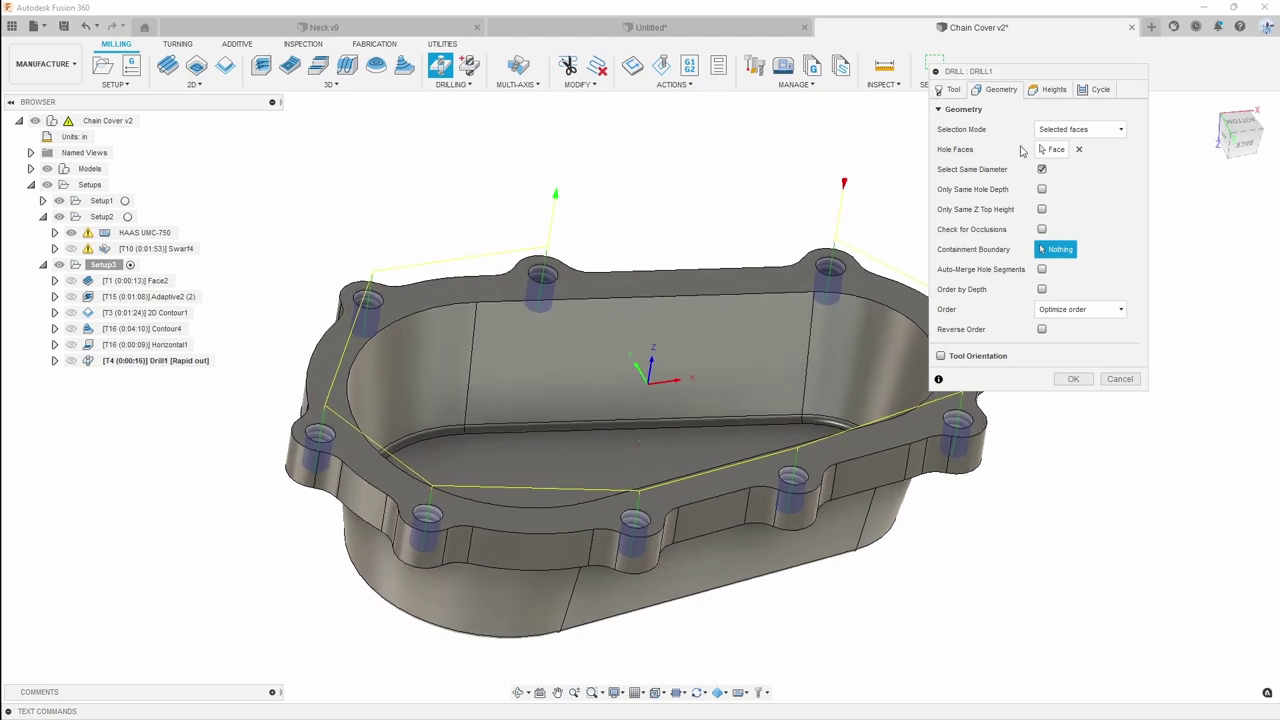
Turn off same-diameter selection and add the other flange holes individually around the rim
click(1042, 170)
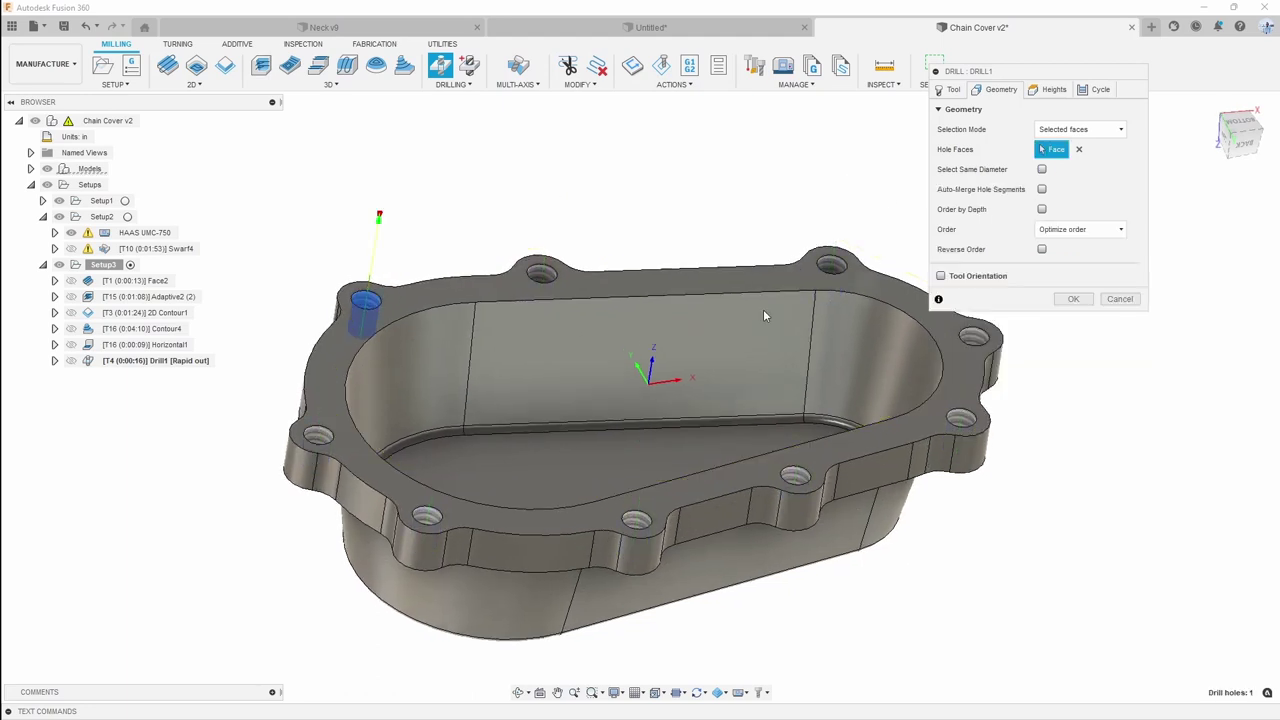
click(541, 278)
click(833, 266)
click(973, 338)
click(960, 420)
click(793, 480)
click(632, 525)
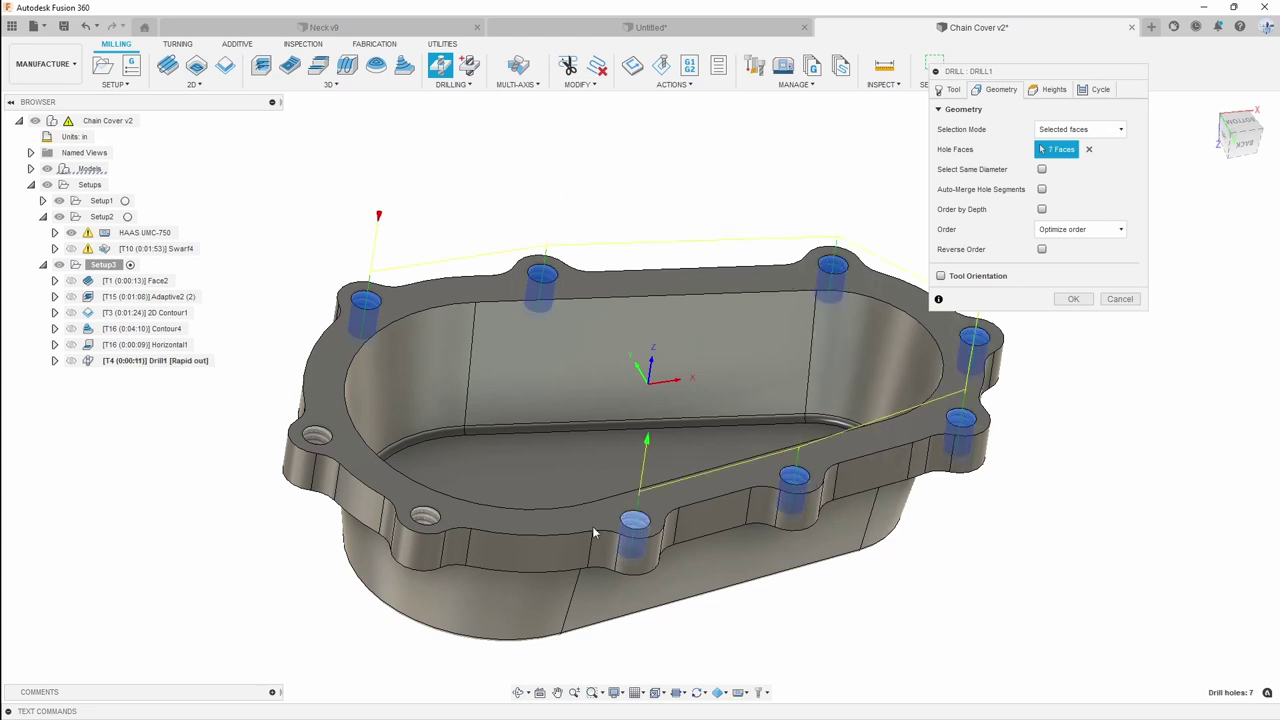
click(298, 462)
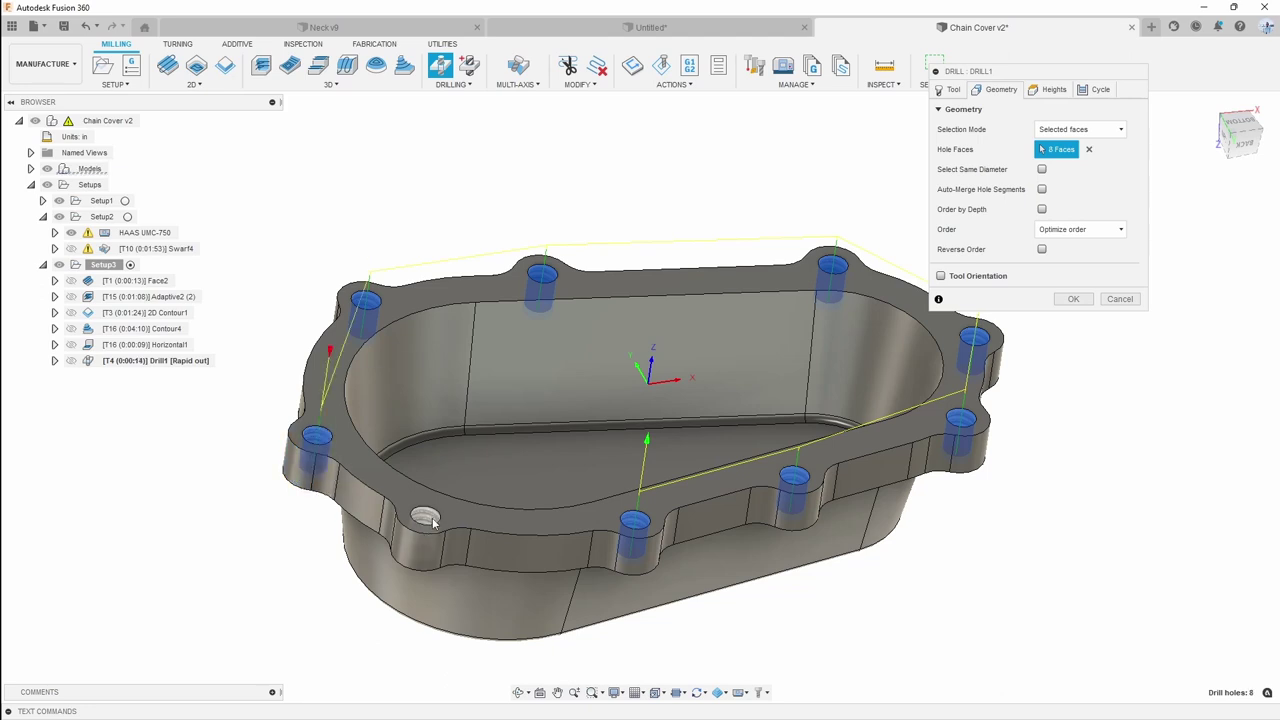
mouse_move(430, 527)
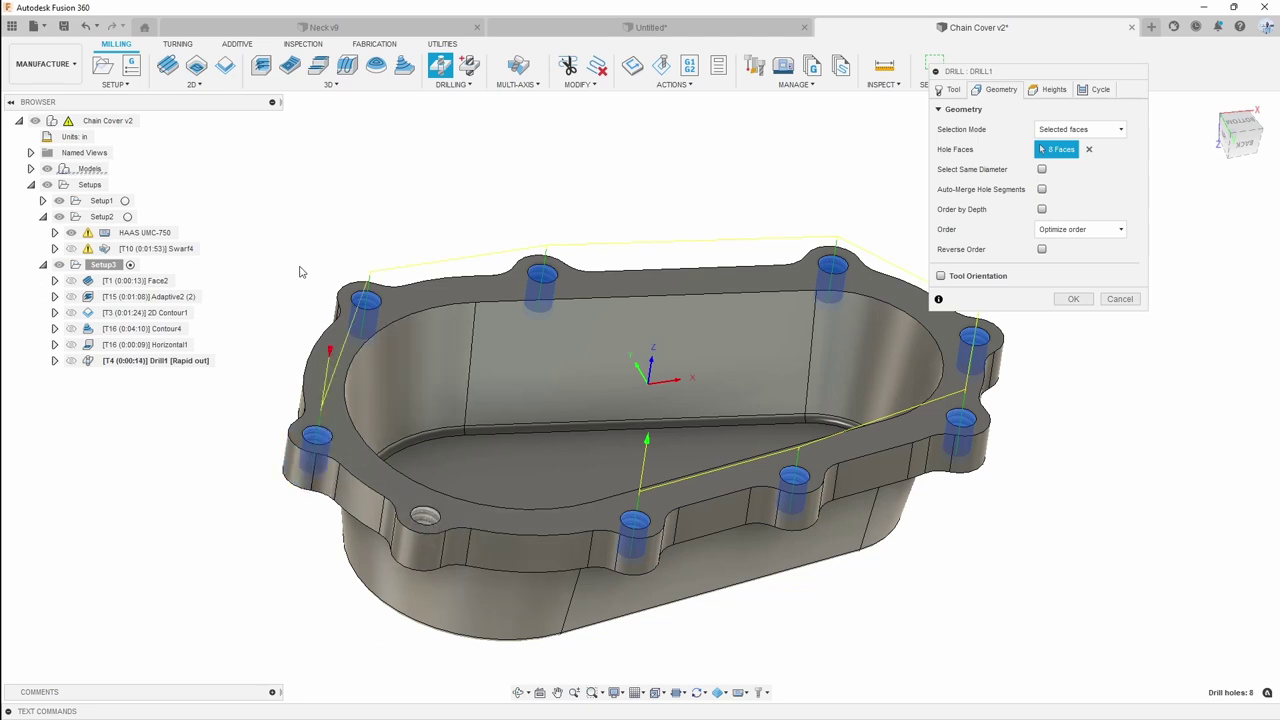
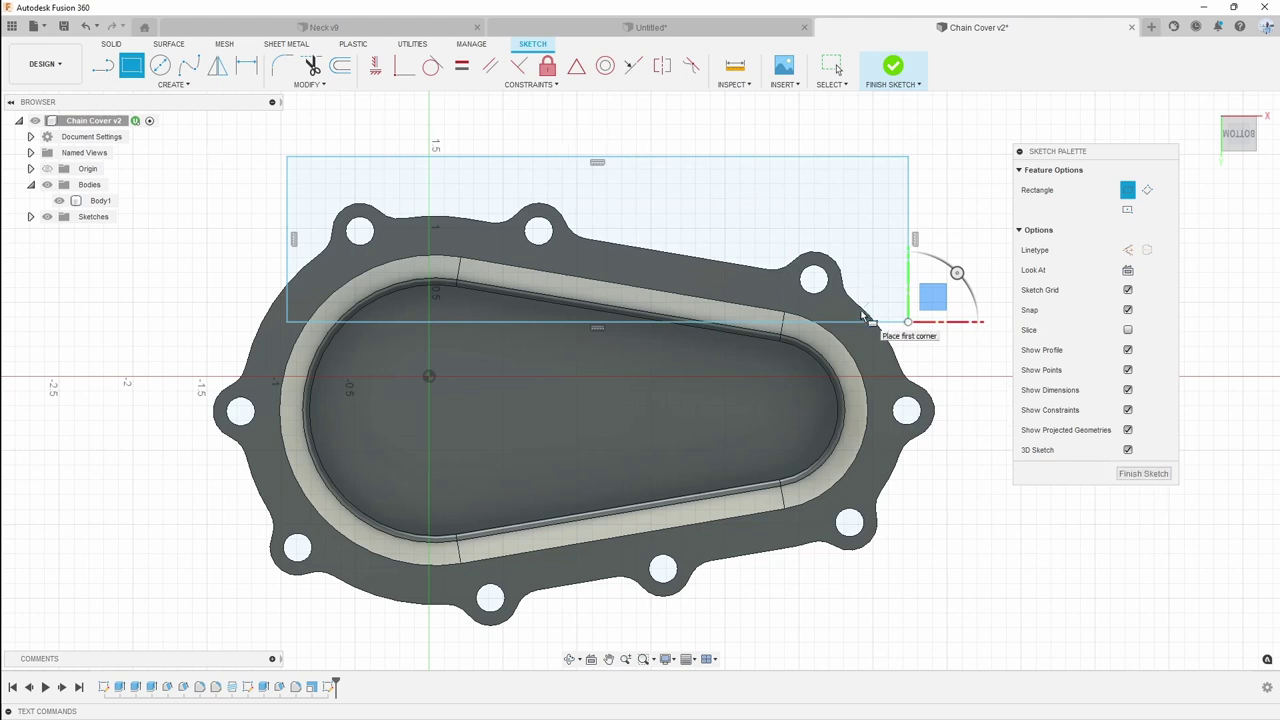
Undo the rectangle, sketch a closed four-sided line outline around the three holes on the flange's upper edge, and finish the sketch
key(Escape)
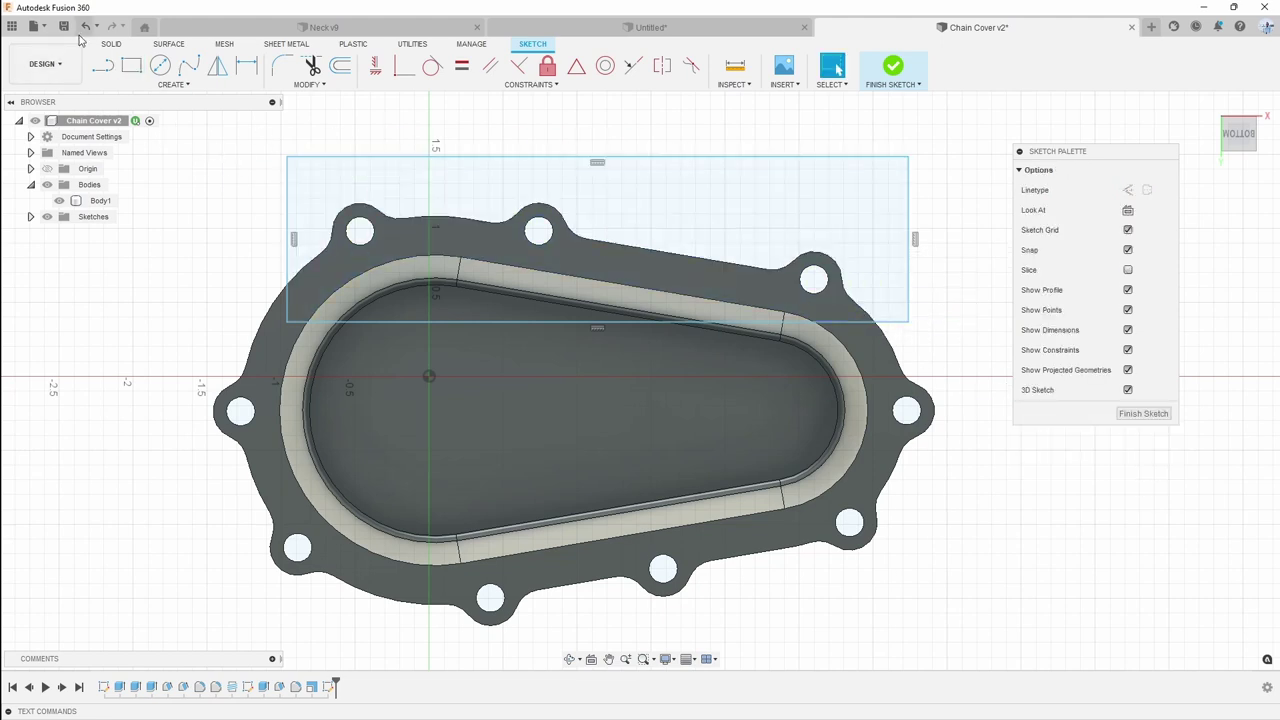
click(86, 27)
click(104, 66)
click(295, 160)
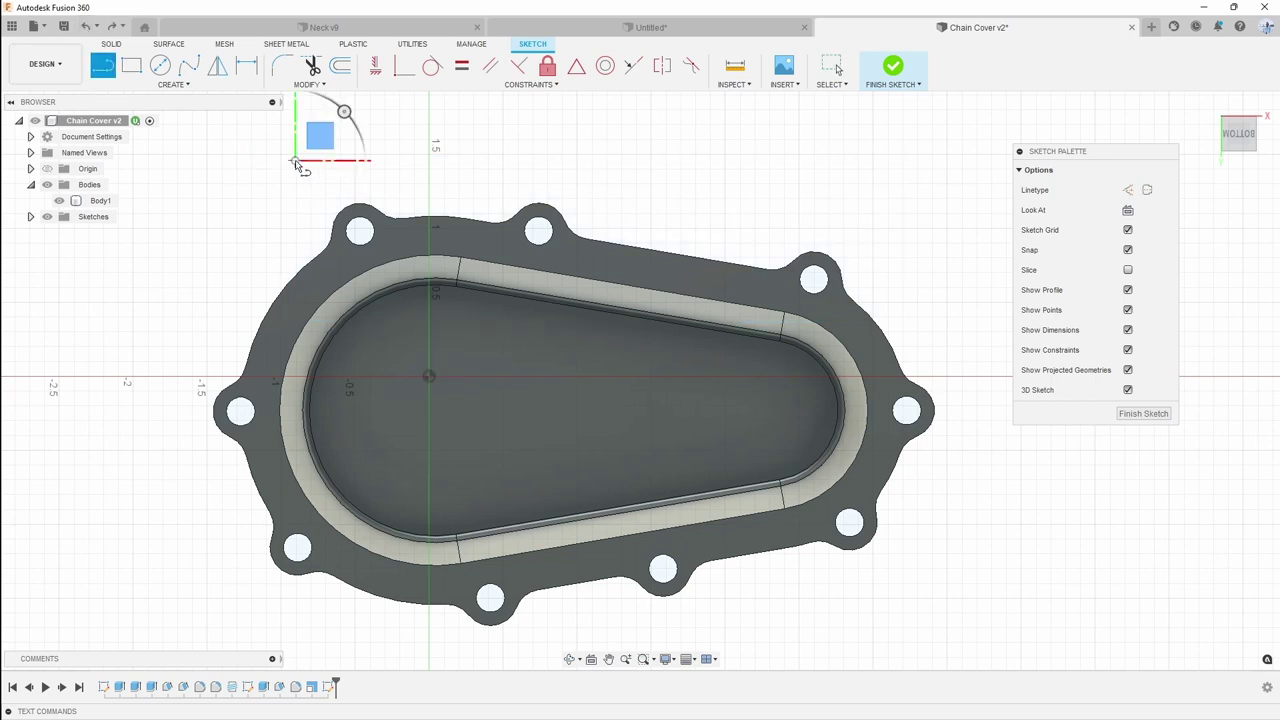
click(947, 230)
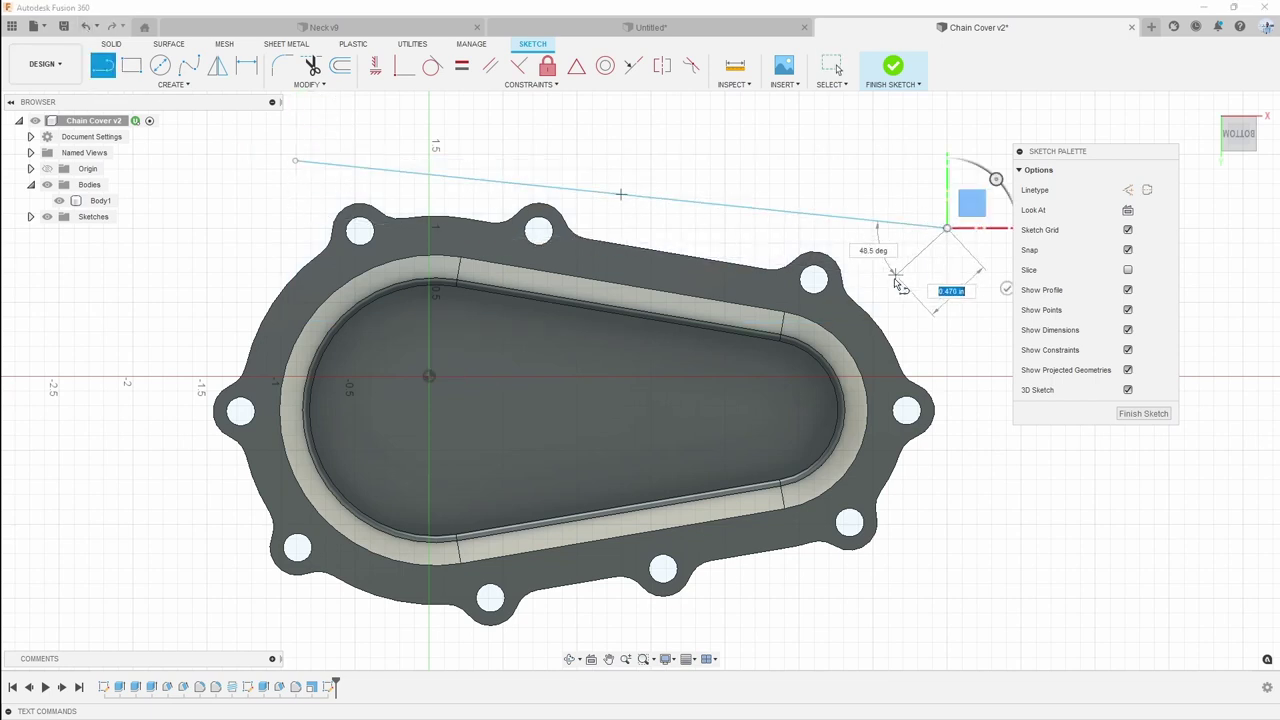
click(746, 348)
click(282, 242)
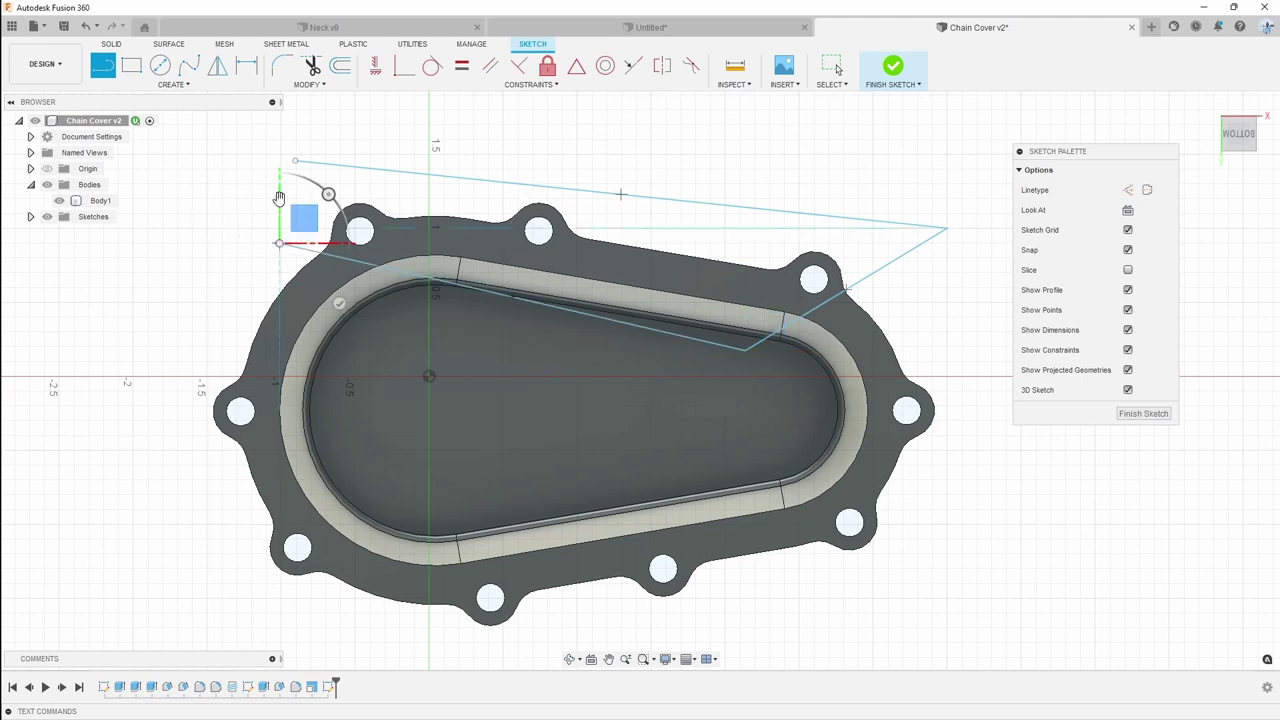
click(296, 161)
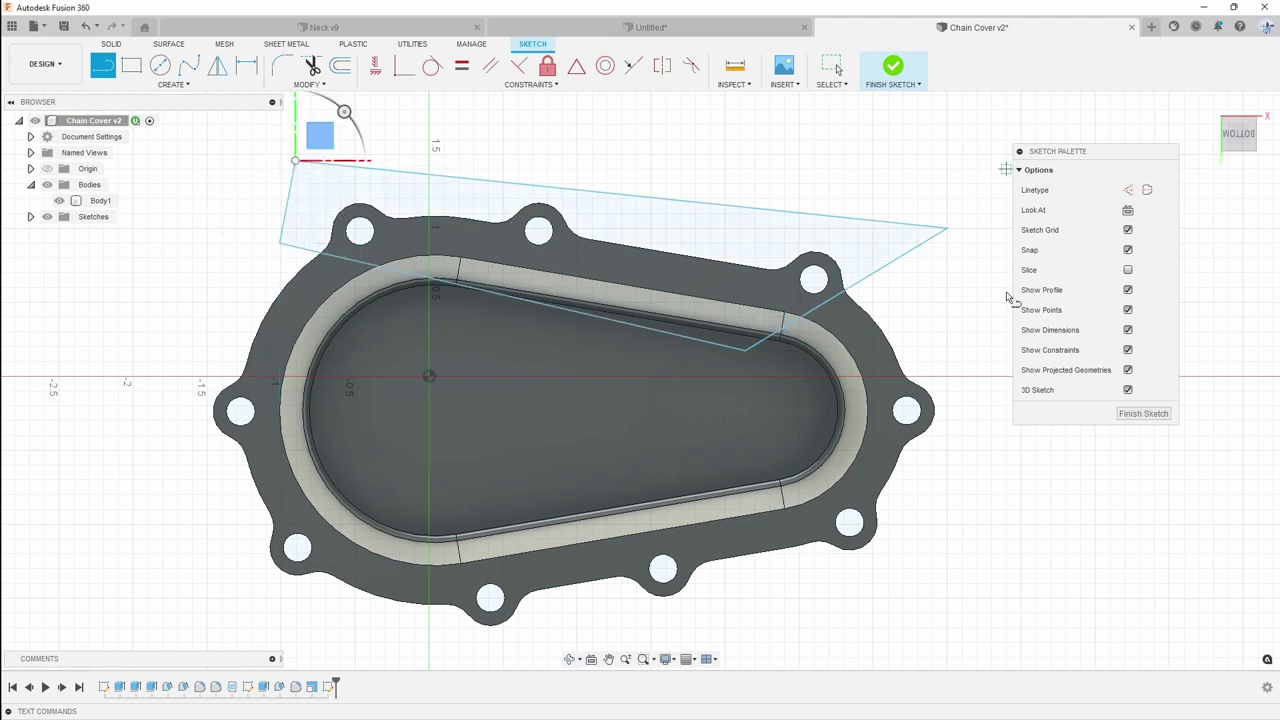
scroll(618, 283, down, 1)
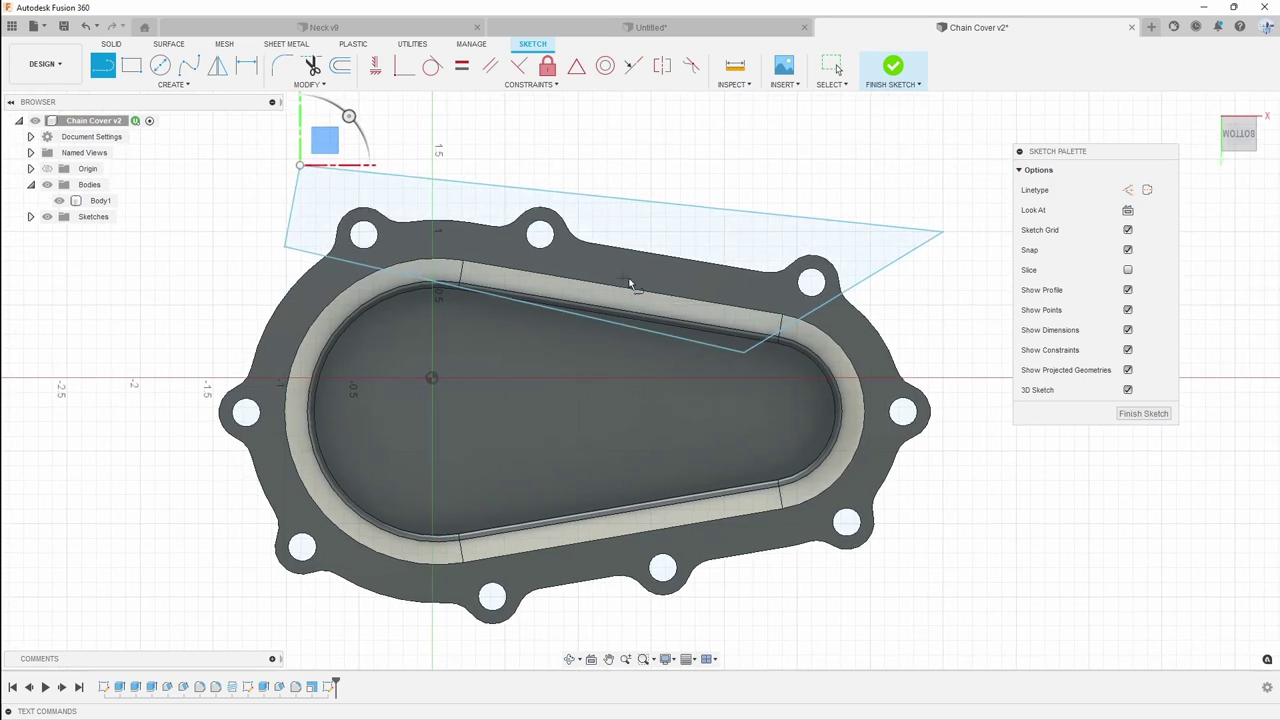
click(1141, 414)
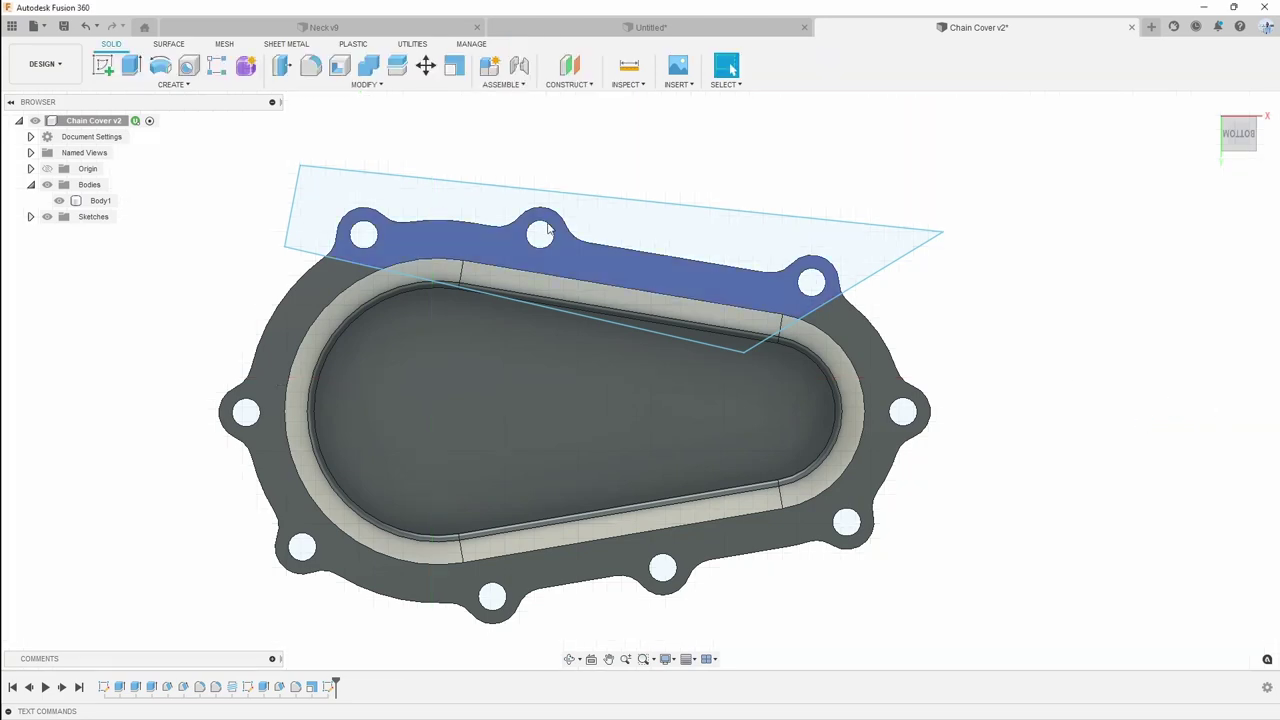
Return to the Manufacture workspace and start a new Drill operation in Setup3 with the 0.177 in, 118° #16 drill
click(47, 70)
click(64, 213)
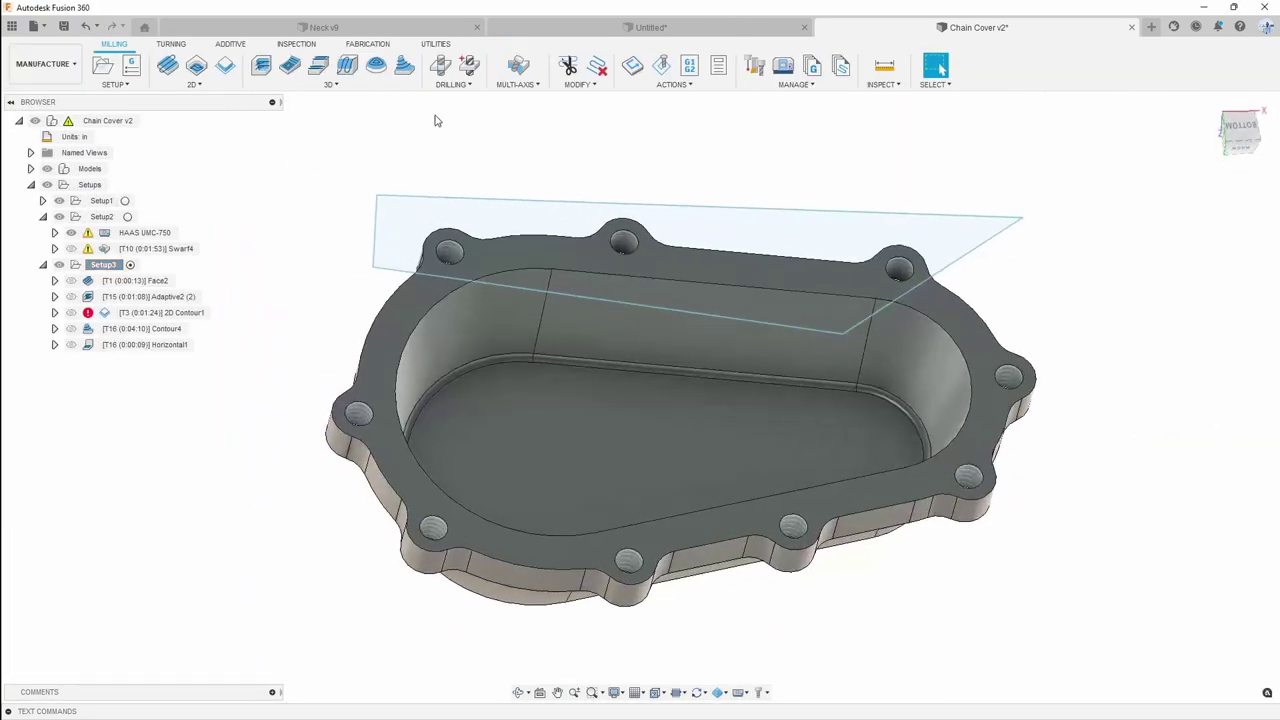
click(444, 67)
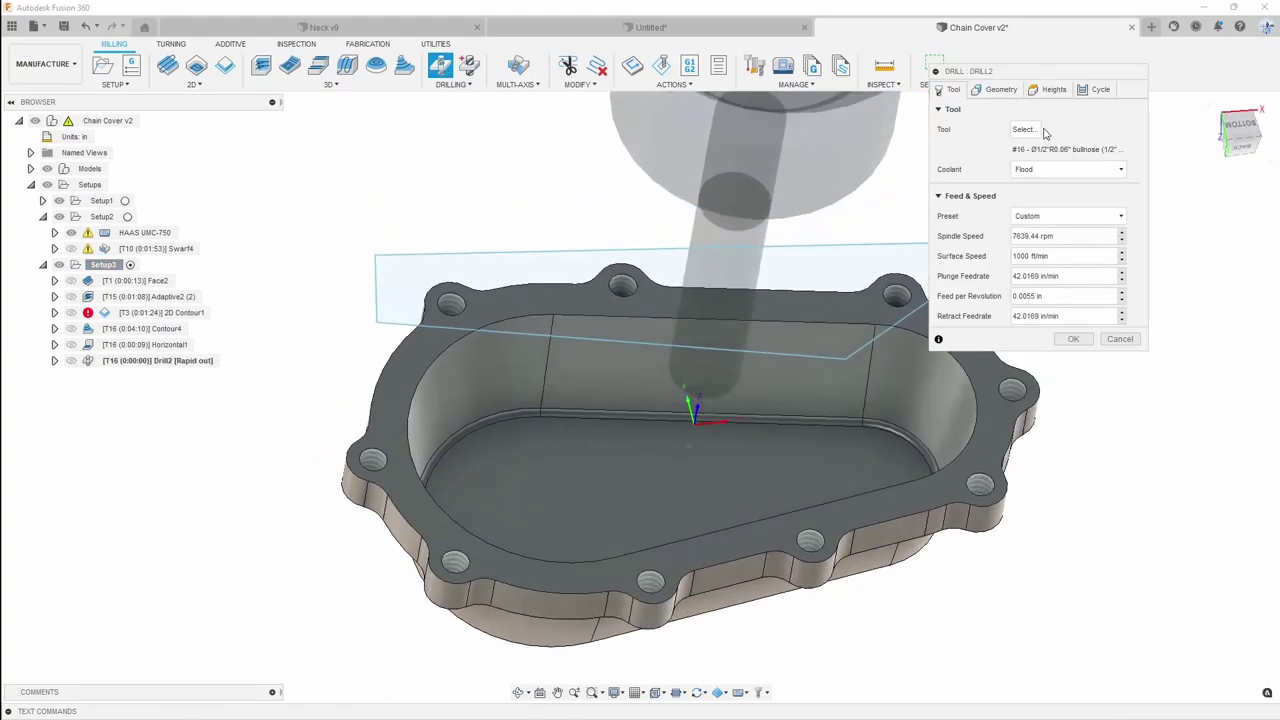
click(1024, 130)
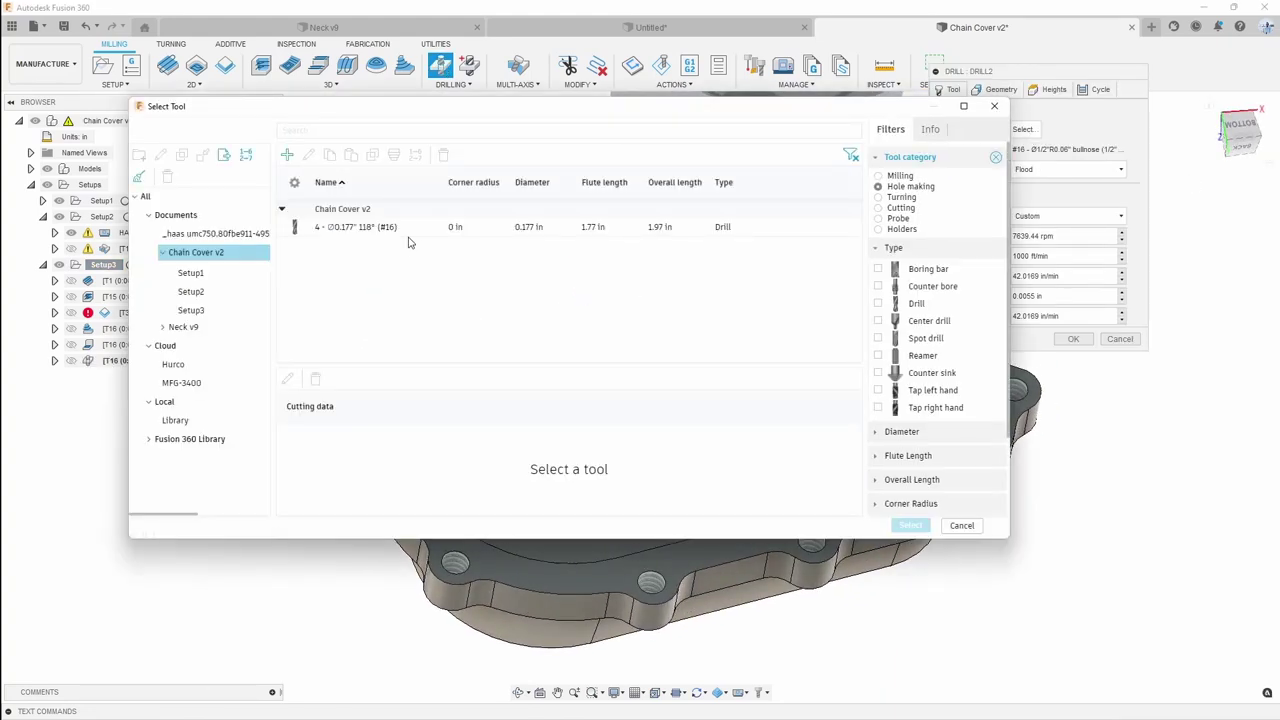
click(410, 230)
click(912, 526)
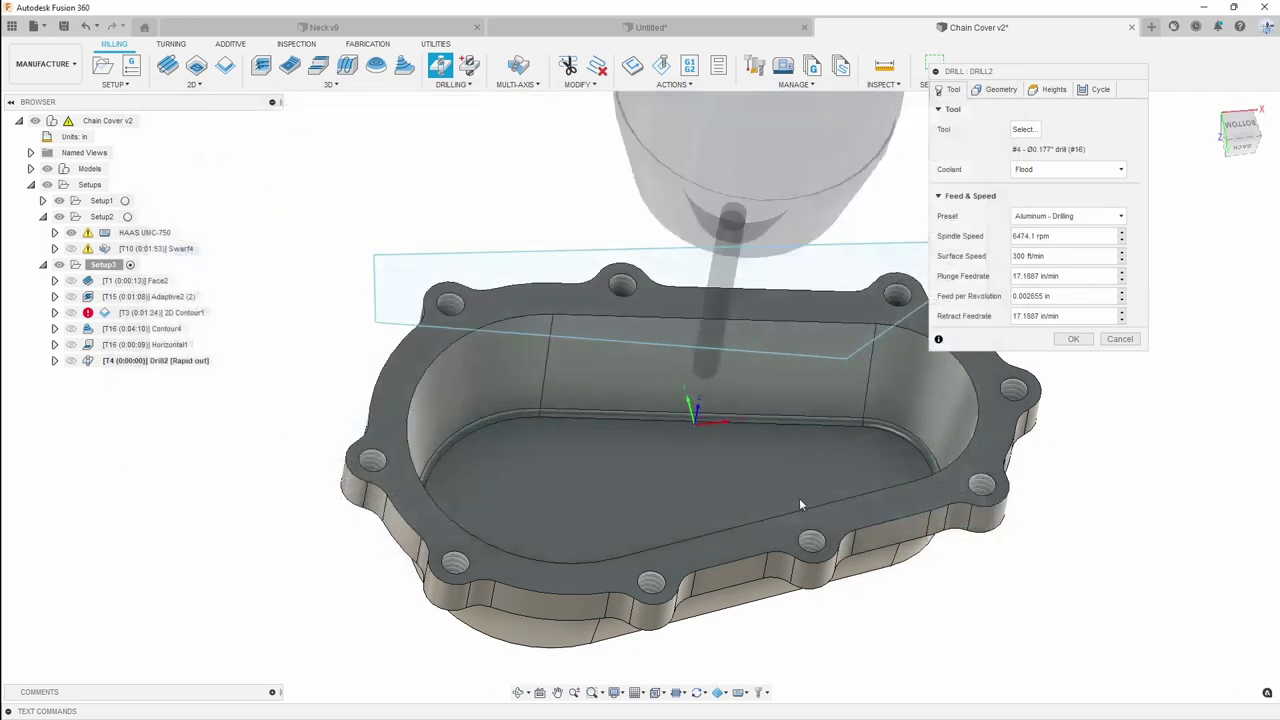
Select one flange hole plus all of the same diameter, use the four-sided sketch as containment boundary, and accept the drill operation
click(998, 90)
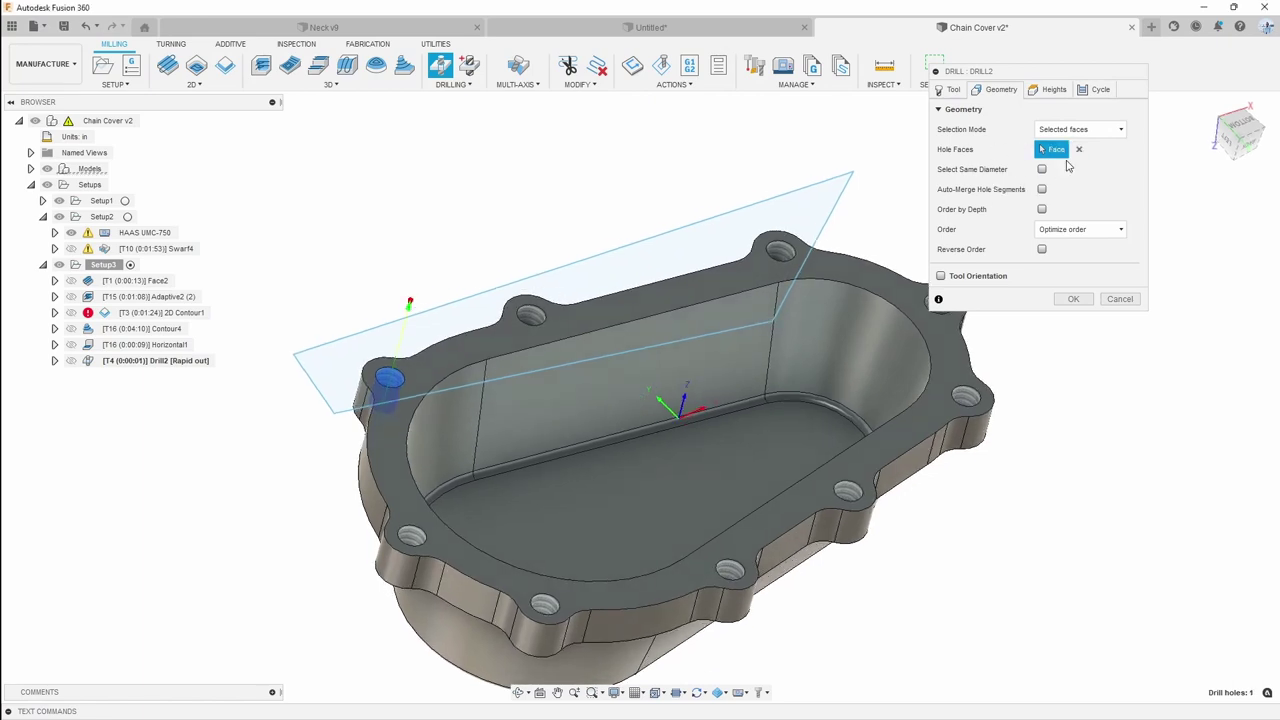
click(1042, 169)
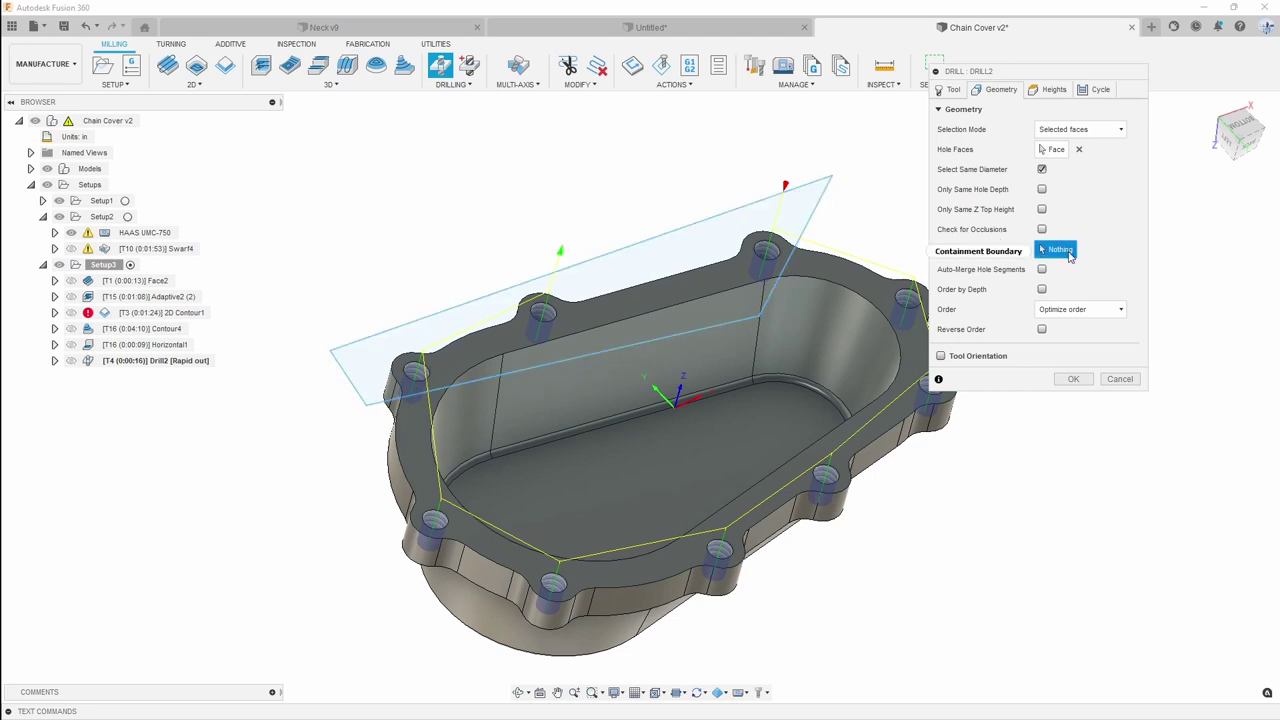
click(826, 203)
shift+middle_drag(748, 359, 399, 465)
scroll(400, 464, up, 2)
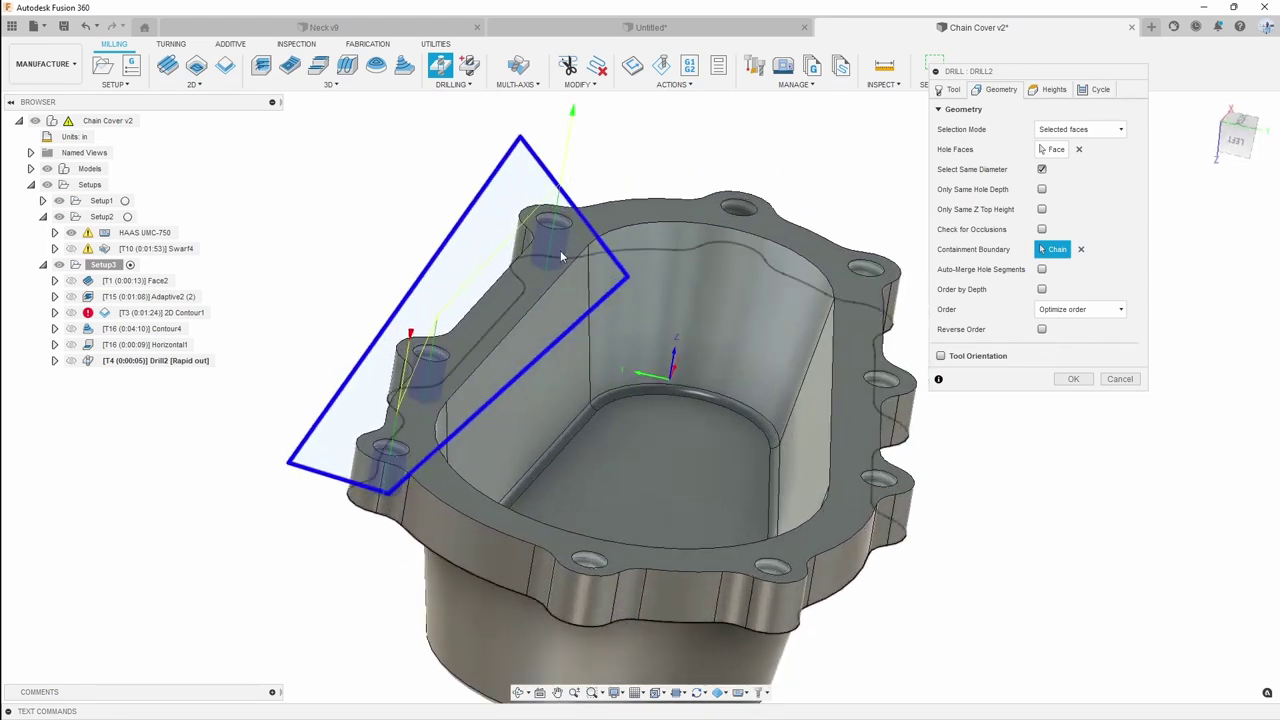
middle_drag(570, 243, 571, 235)
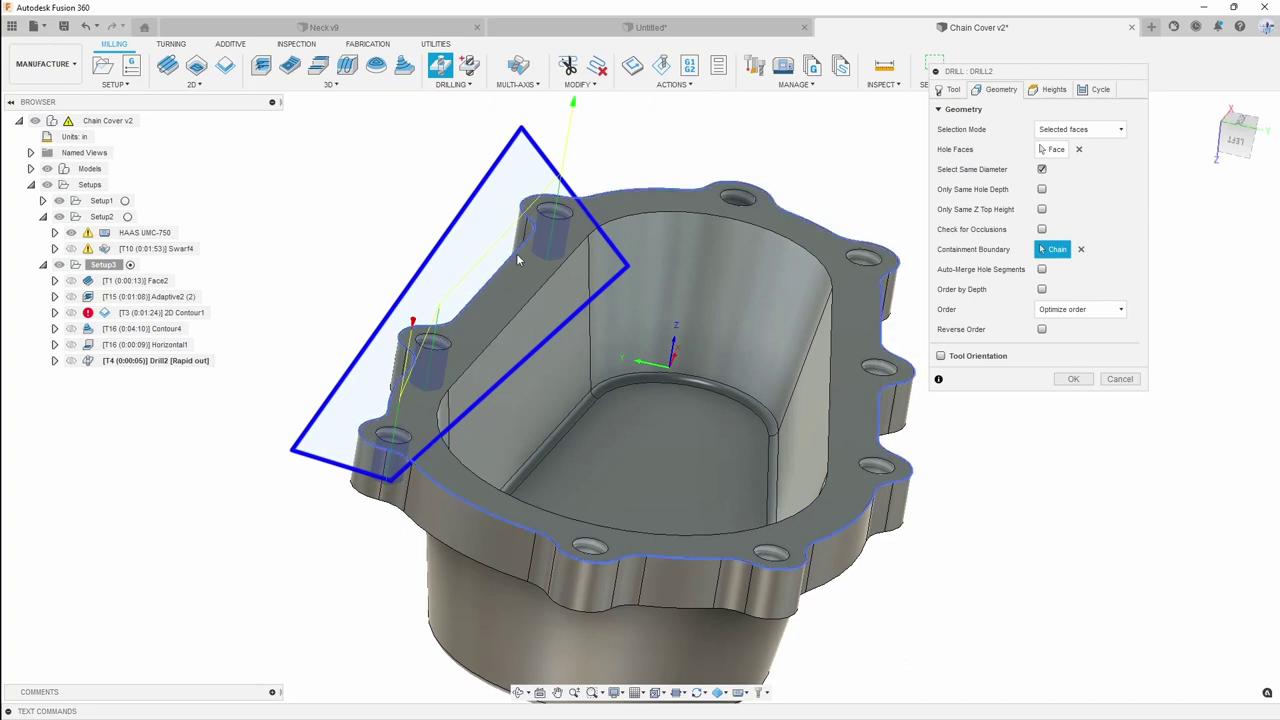
shift+middle_drag(426, 237, 480, 326)
shift+middle_drag(642, 344, 538, 350)
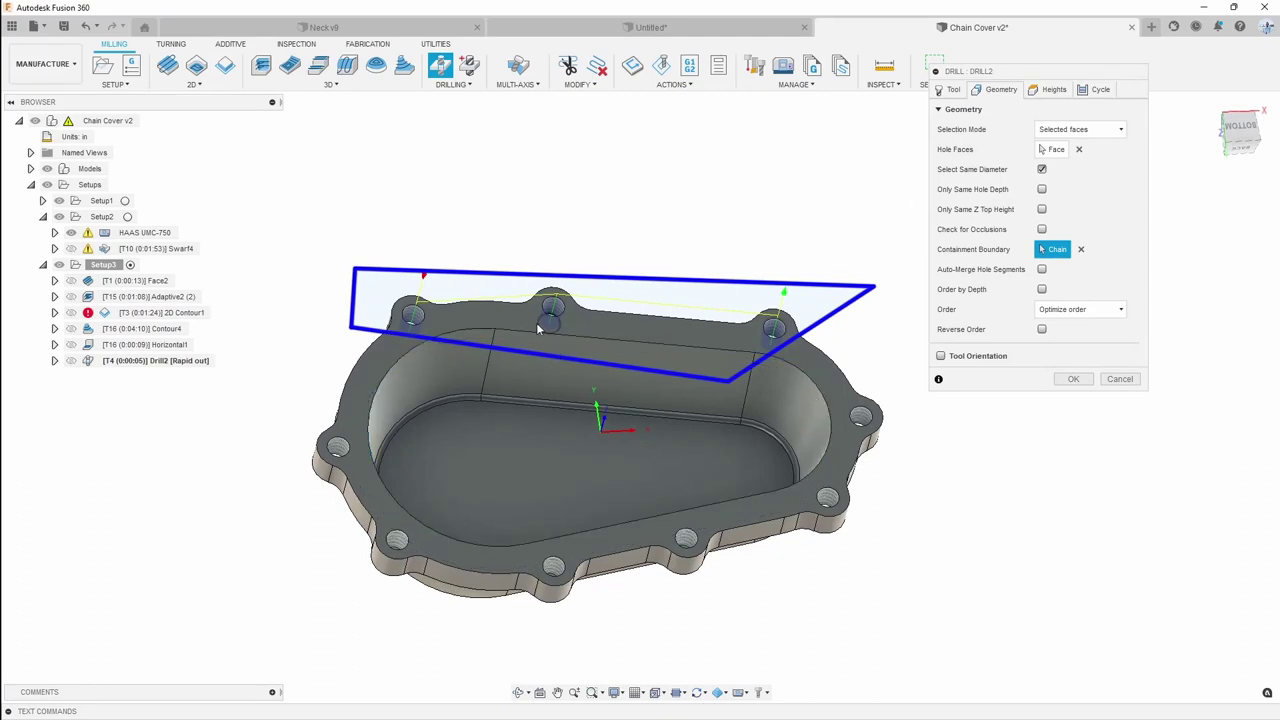
shift+middle_drag(312, 298, 356, 362)
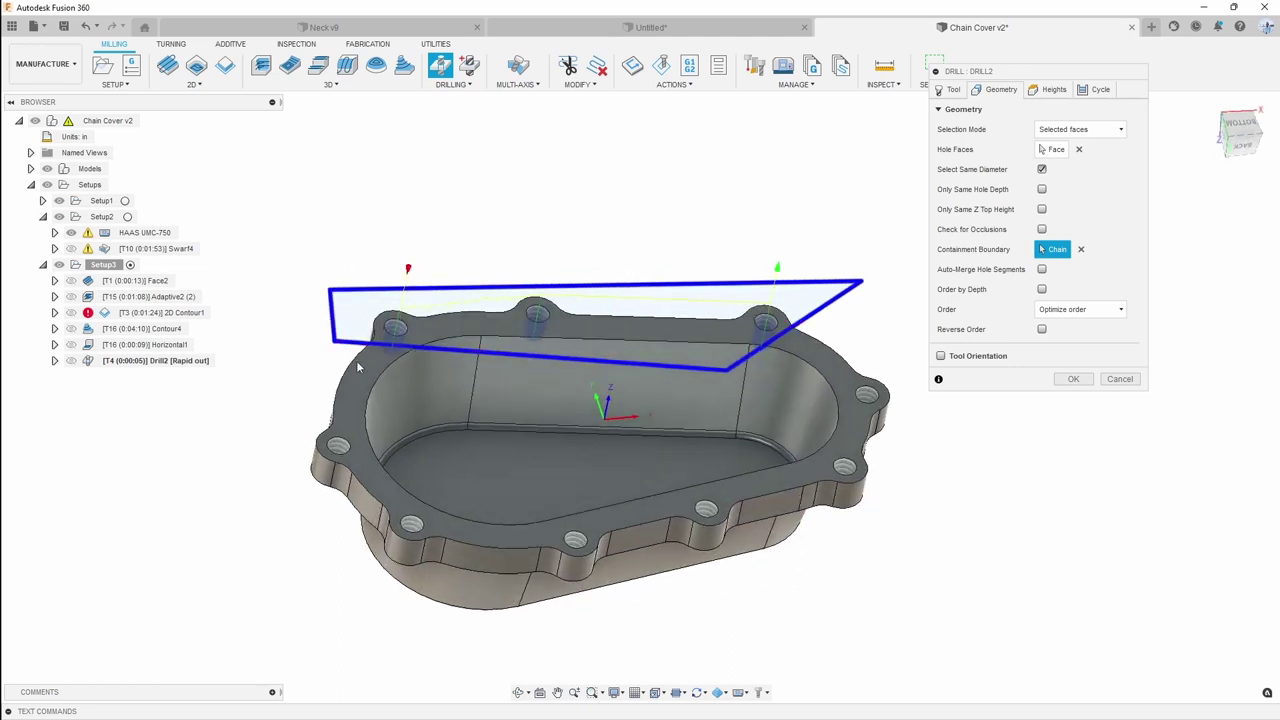
scroll(478, 400, up, 2)
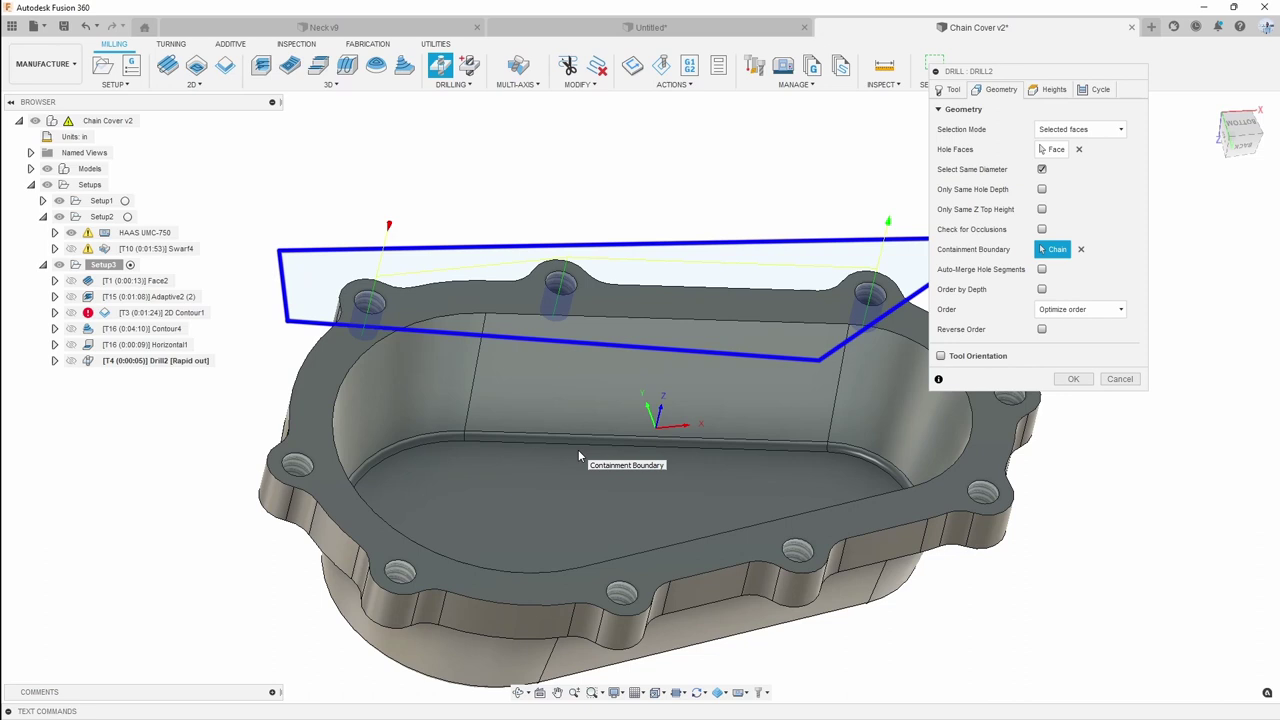
scroll(632, 368, down, 2)
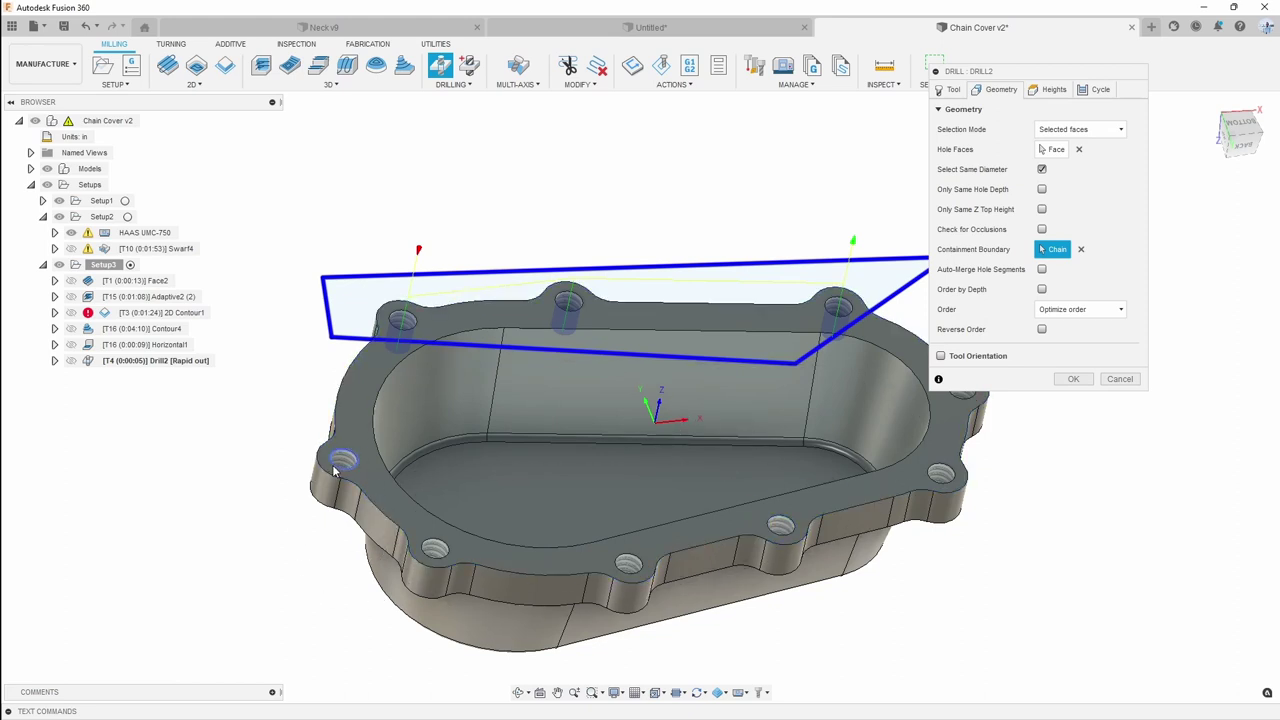
click(1073, 379)
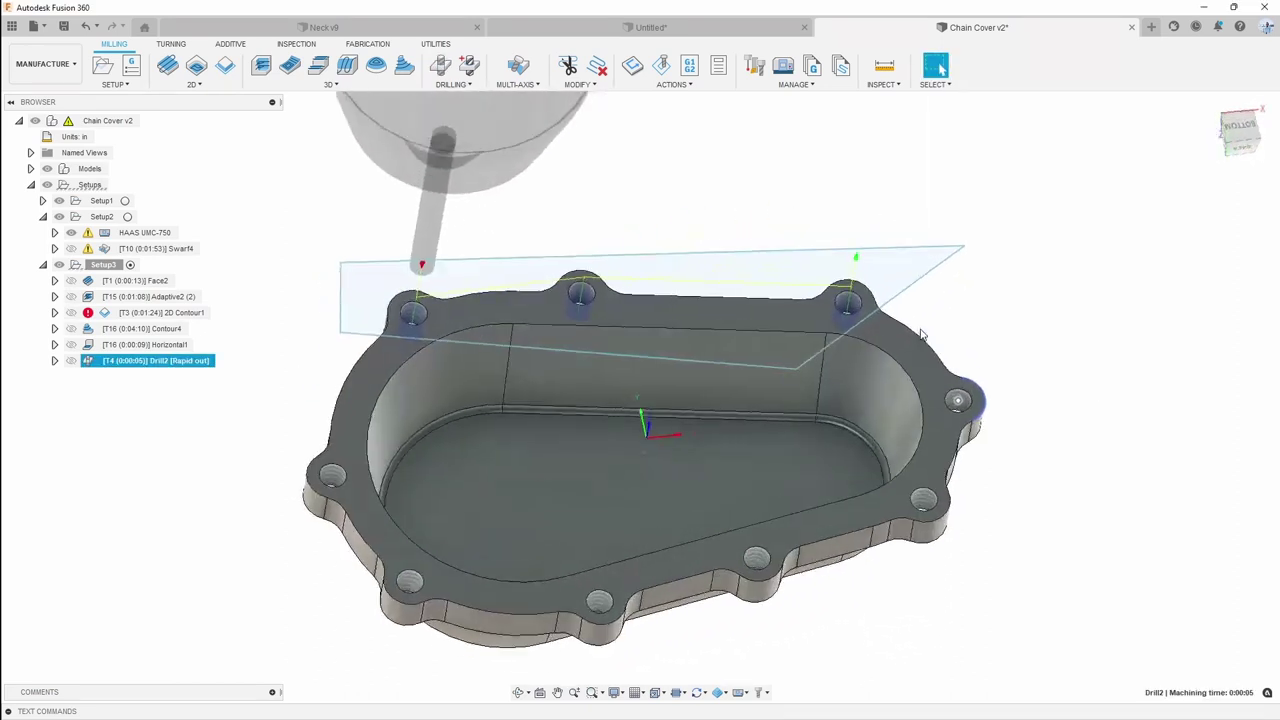
In the Design workspace, reshape the boundary sketch by moving its two left corners outward, the lower one down past the flange's lower-left side
click(42, 63)
click(40, 92)
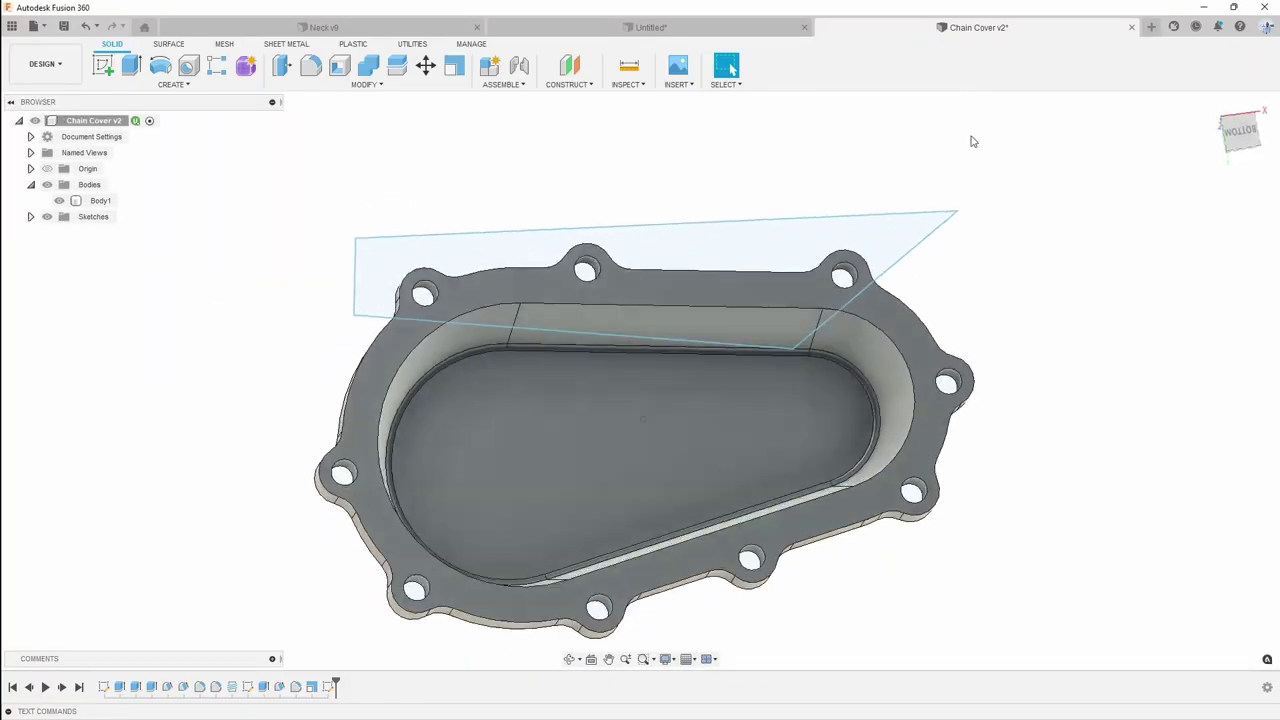
click(1240, 138)
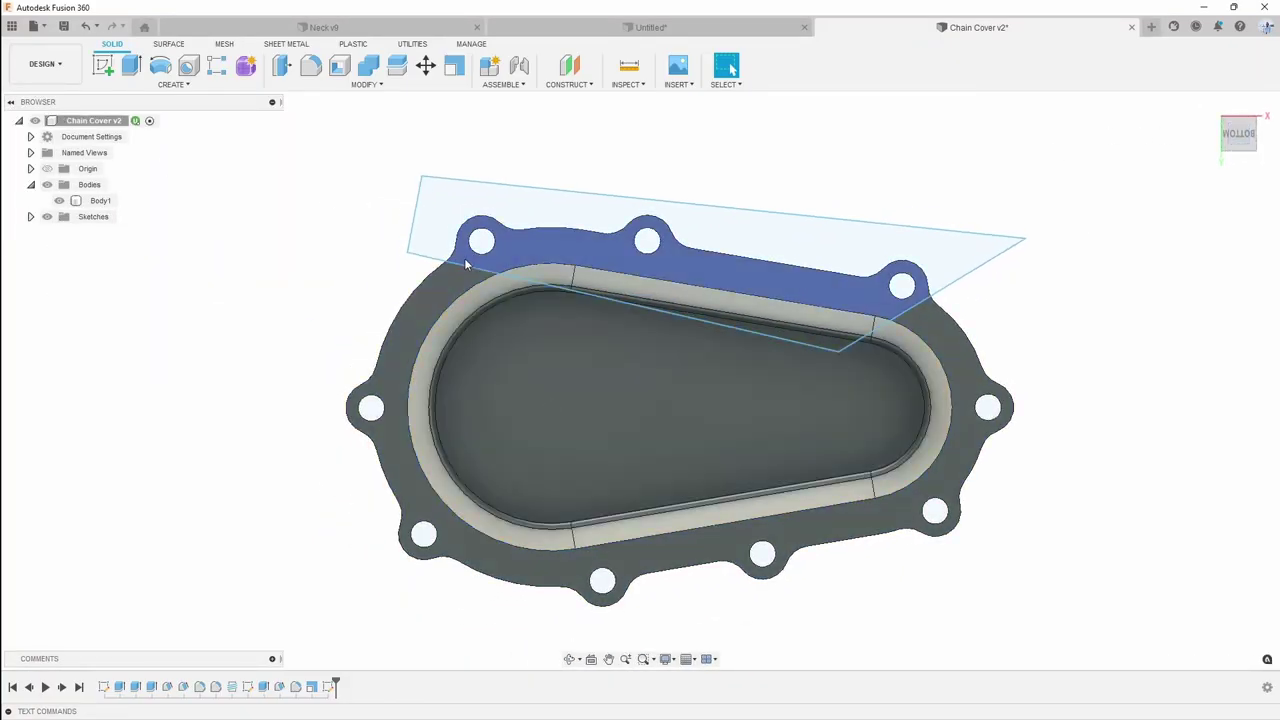
mouse_move(405, 258)
mouse_down()
mouse_move(414, 528)
mouse_move(360, 608)
mouse_move(278, 625)
mouse_move(298, 633)
mouse_up()
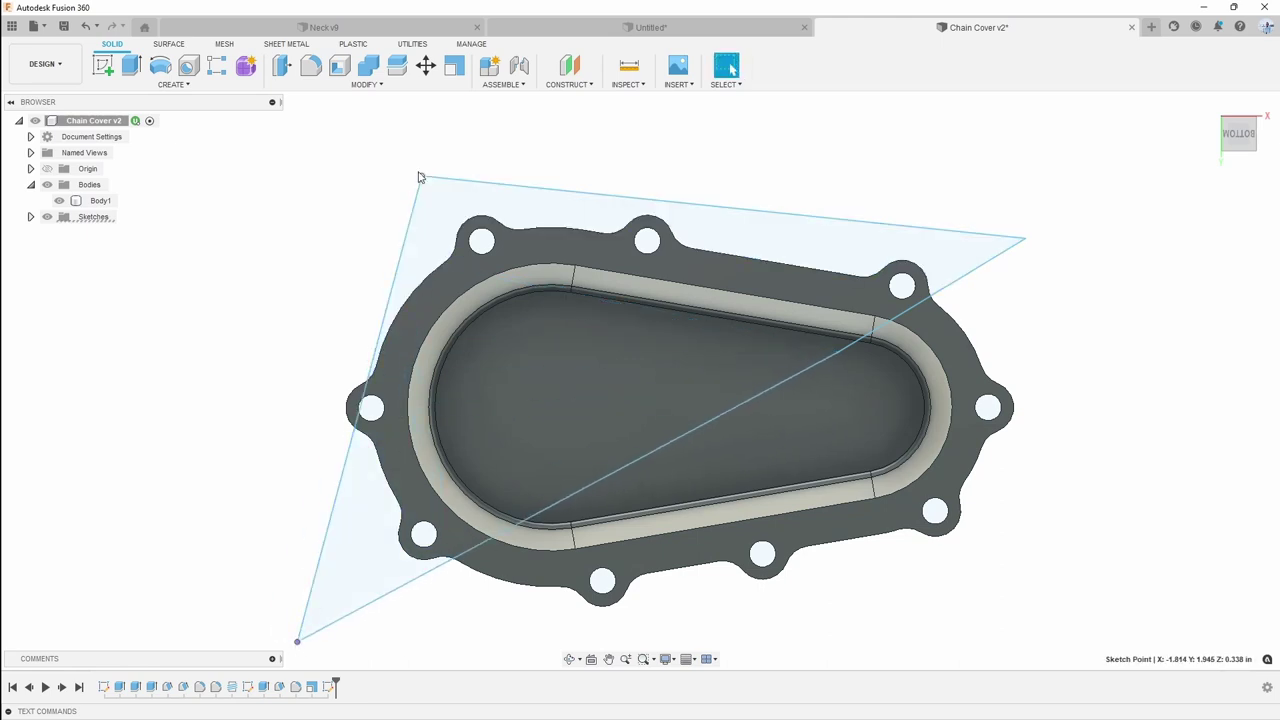
mouse_move(420, 177)
mouse_down()
mouse_move(306, 326)
mouse_move(322, 388)
mouse_move(354, 180)
mouse_up()
shift+middle_drag(357, 180, 366, 196)
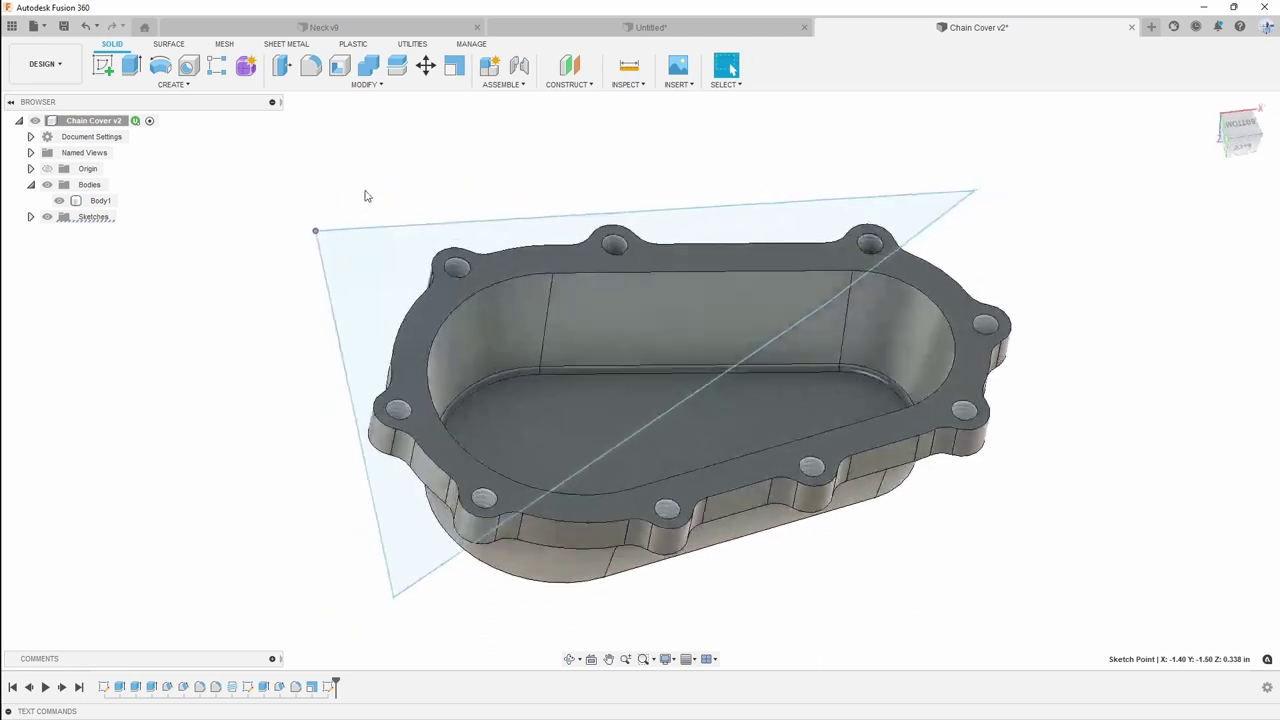
Return to the Manufacture workspace and regenerate the Drill2 toolpath with the reshaped containment boundary
click(50, 72)
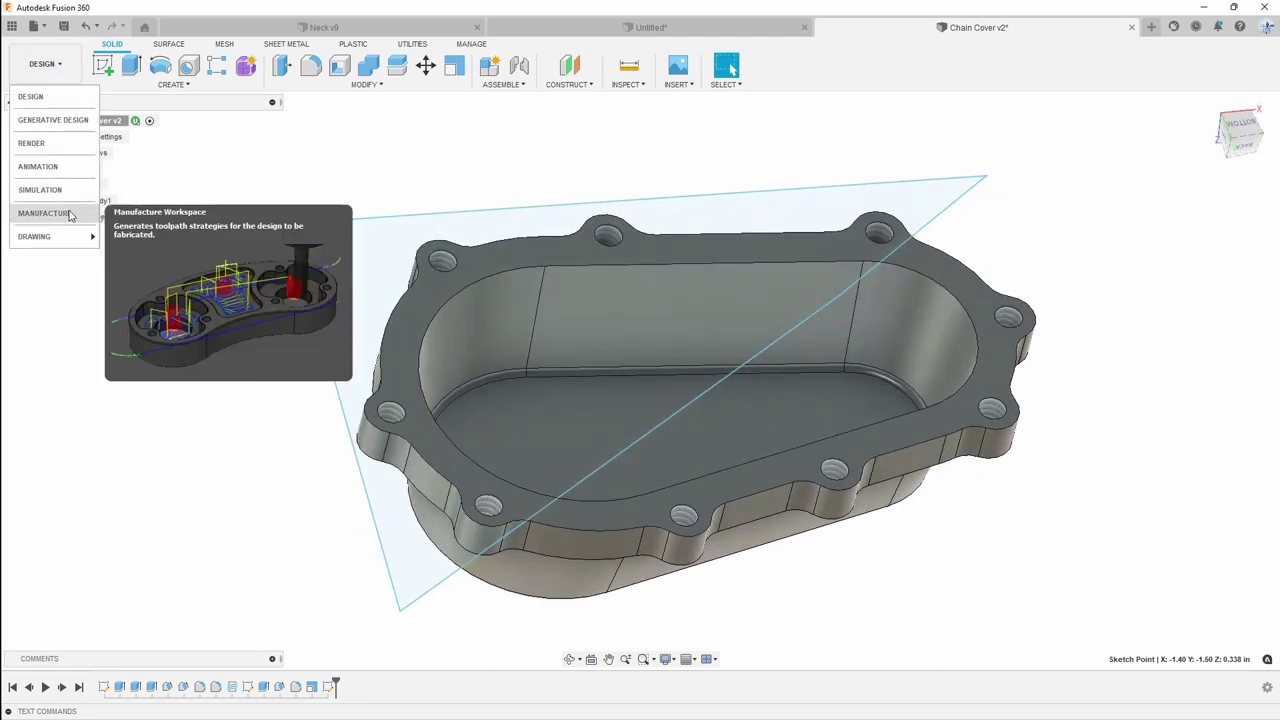
click(55, 209)
click(165, 360)
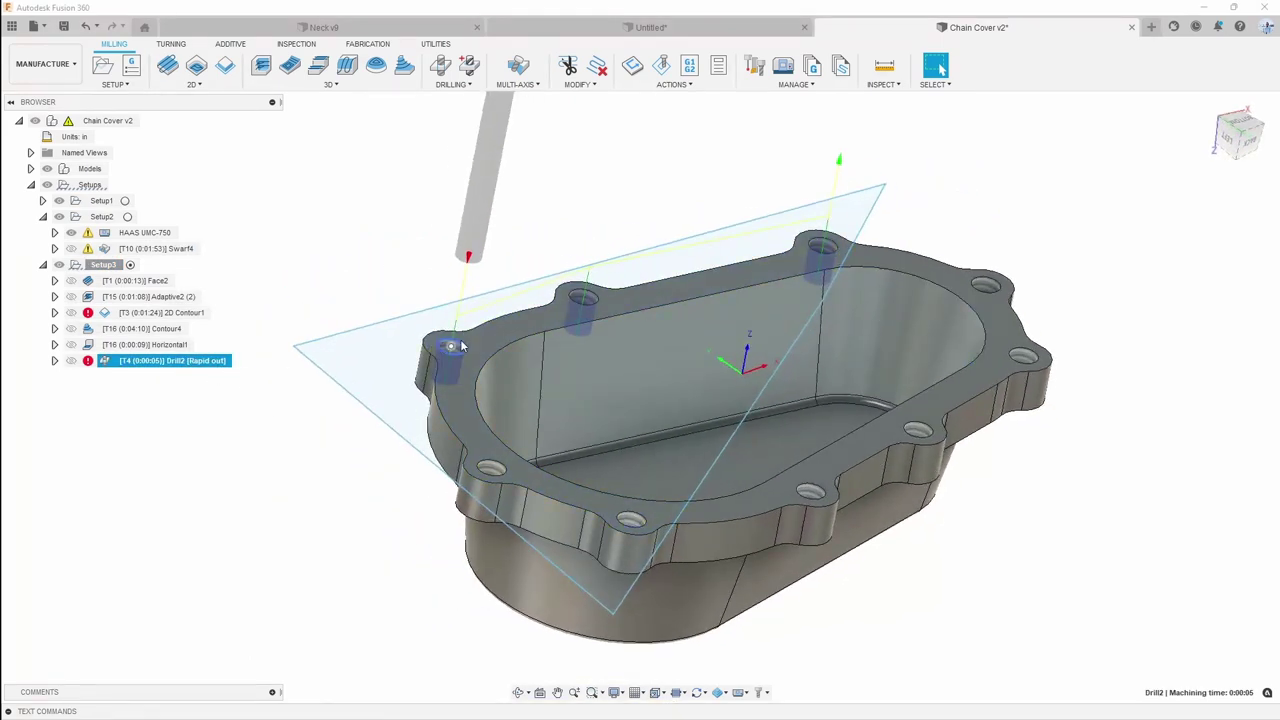
right_click(186, 361)
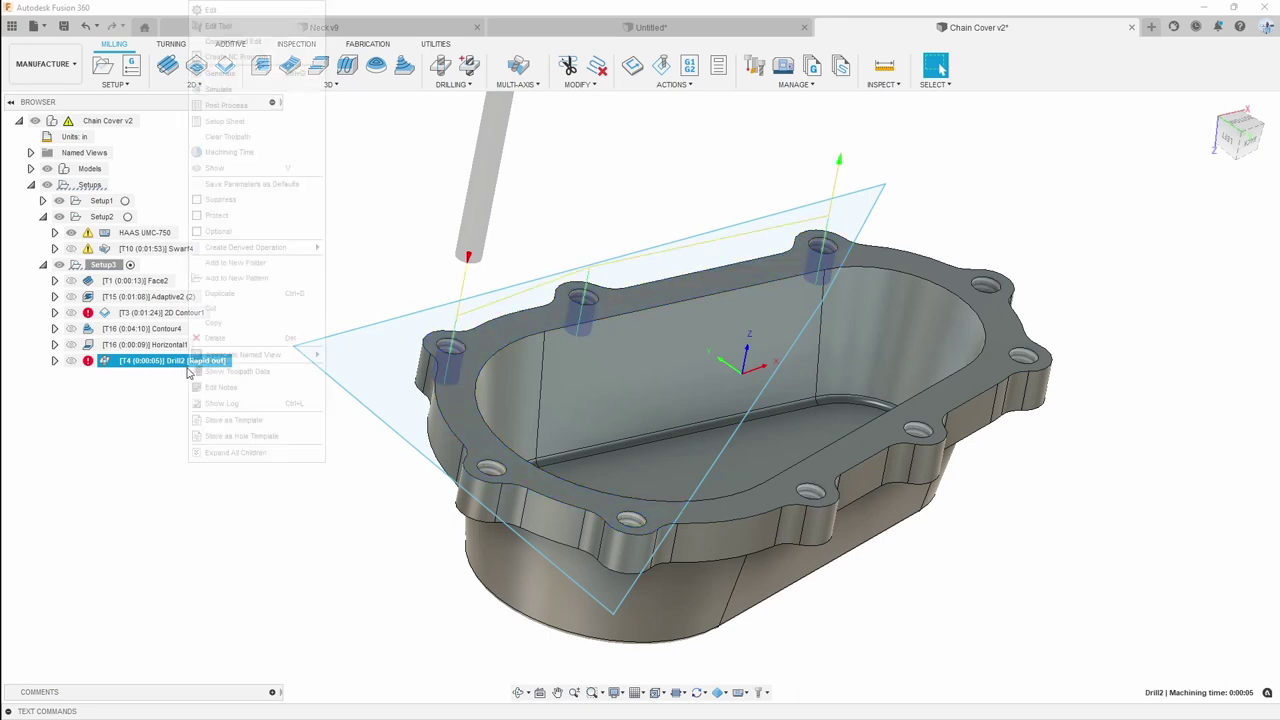
click(238, 74)
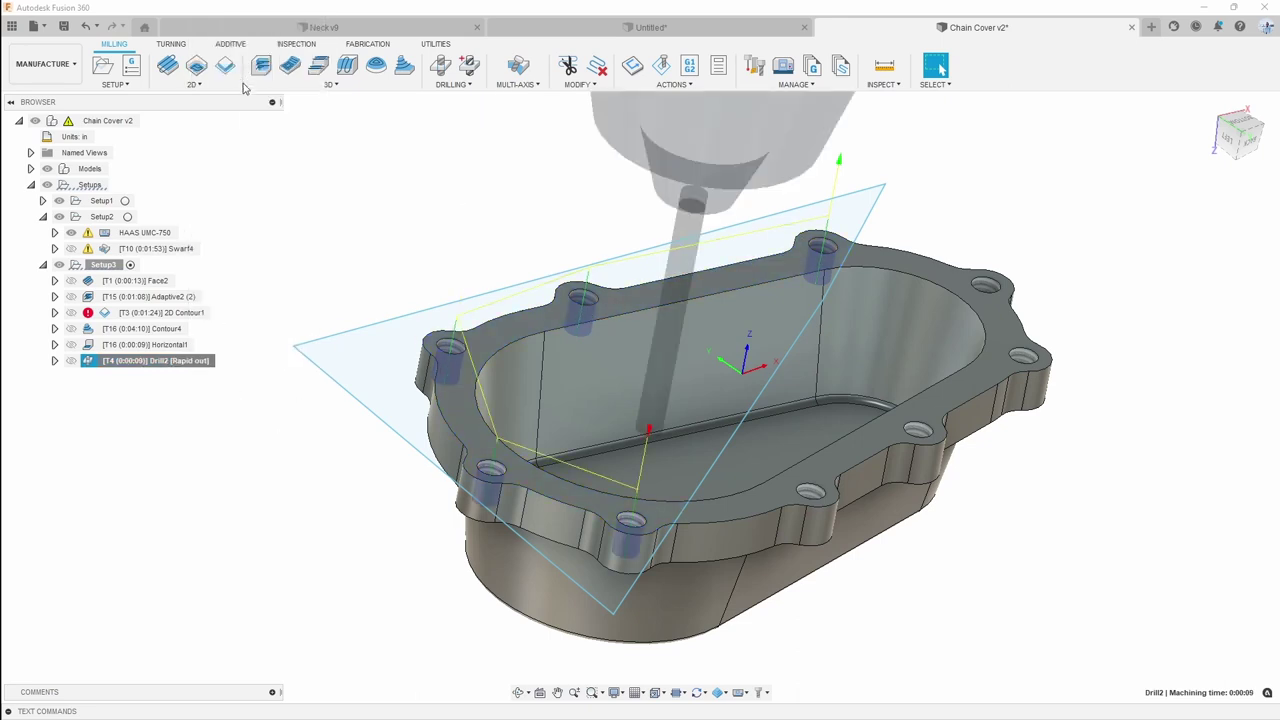
shift+middle_drag(541, 420, 533, 405)
scroll(533, 405, up, 2)
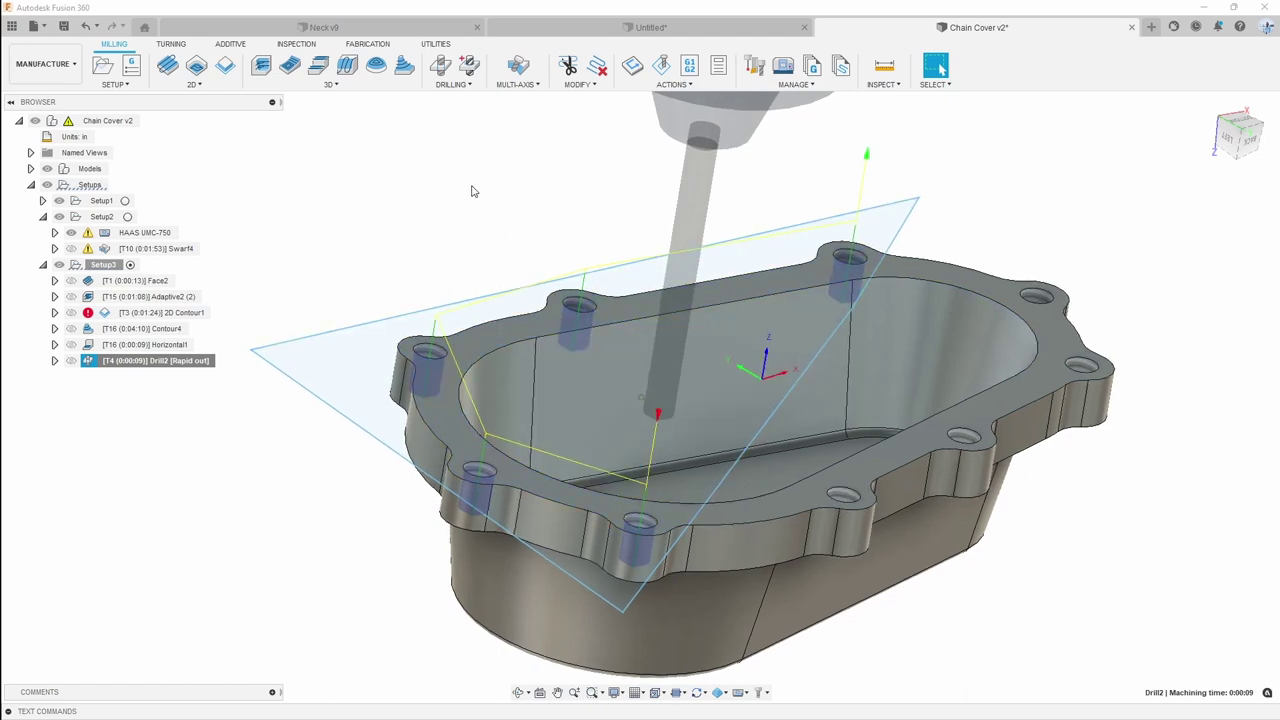
scroll(474, 191, down, 1)
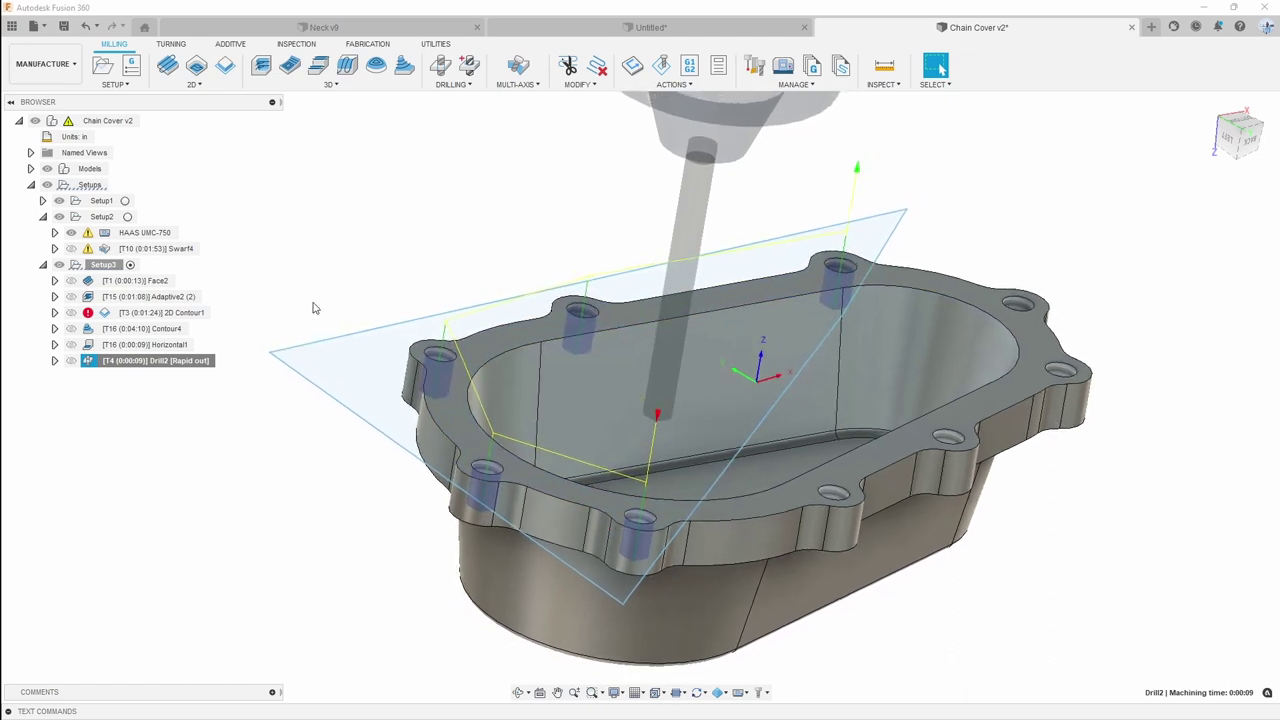
Hide the Sketches folder of the Chain Cover v2:1 model in the Manufacture workspace
click(340, 269)
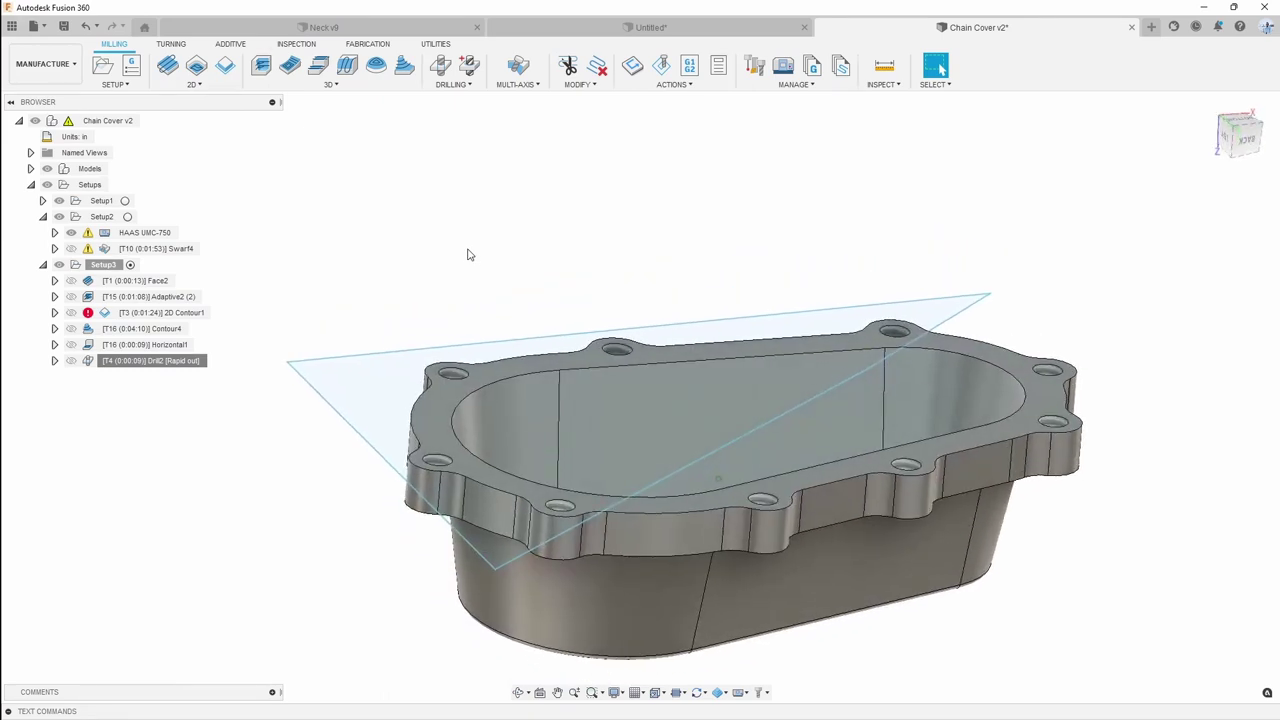
click(46, 66)
click(241, 194)
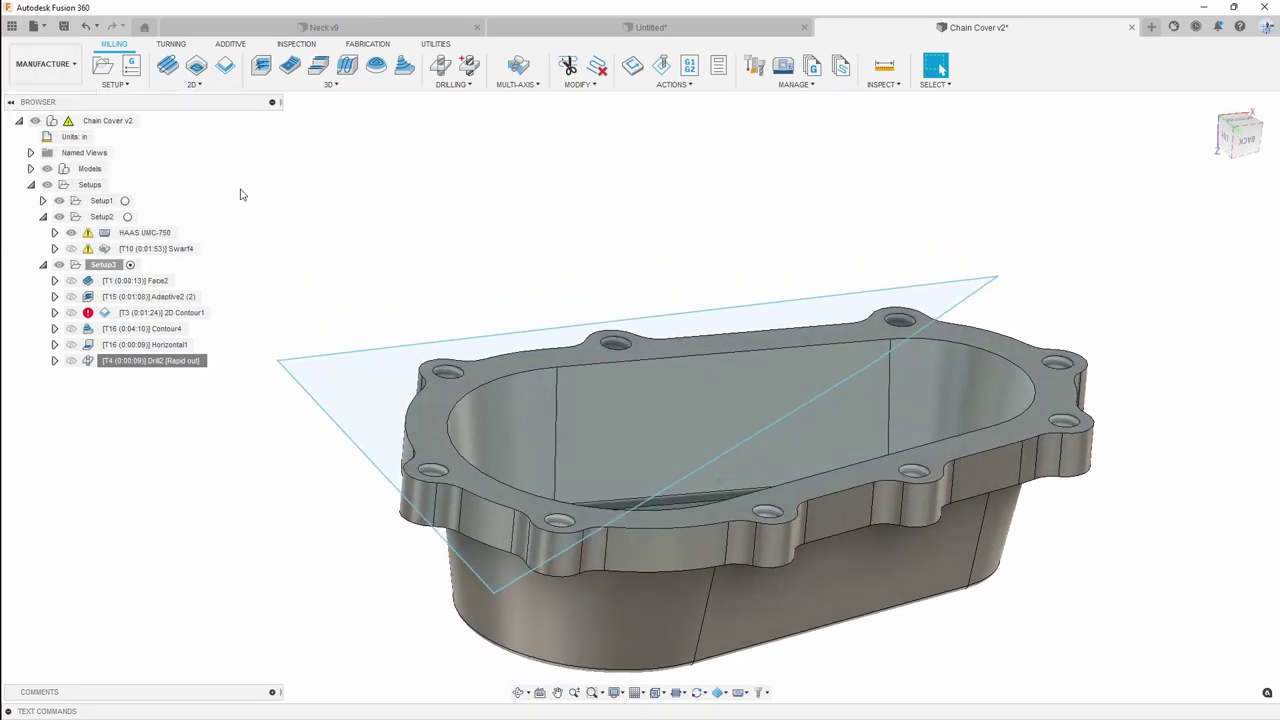
click(30, 168)
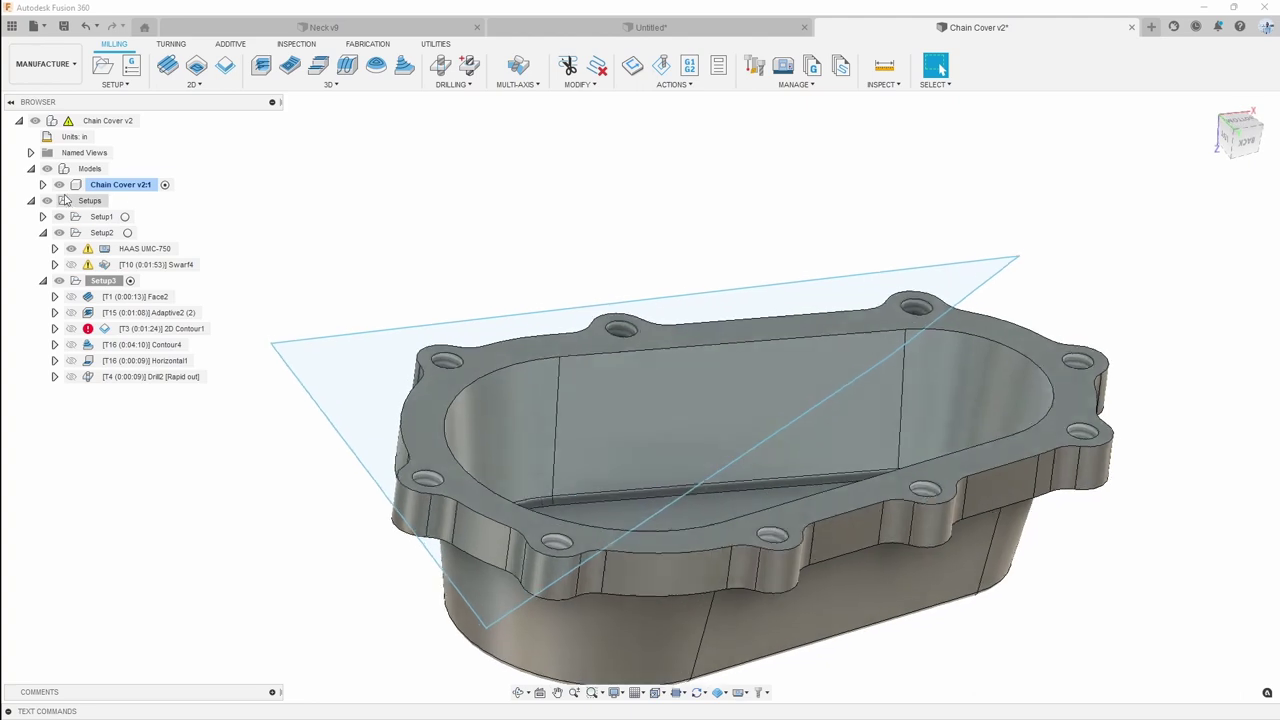
click(42, 185)
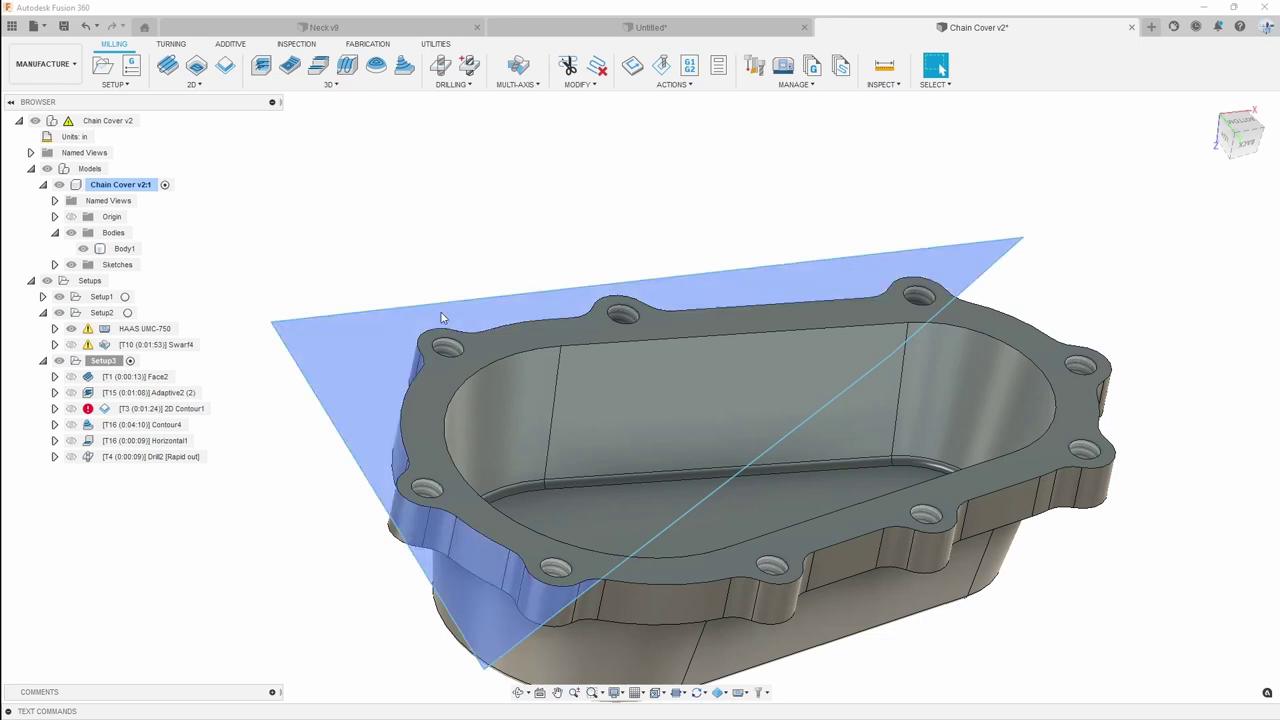
click(71, 265)
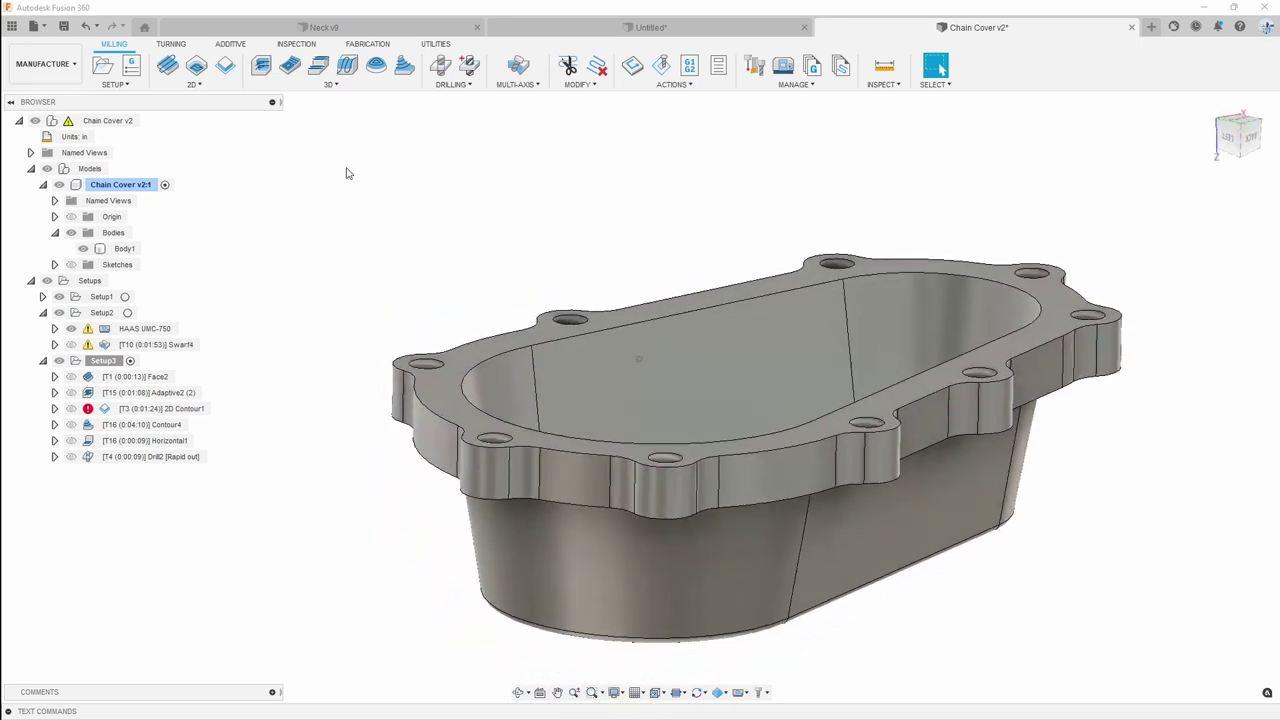
Start an Engrave operation in Setup3 with the 0.425 in, 60° chamfer tool from the Fusion 360 Library's inch sample tools
click(193, 84)
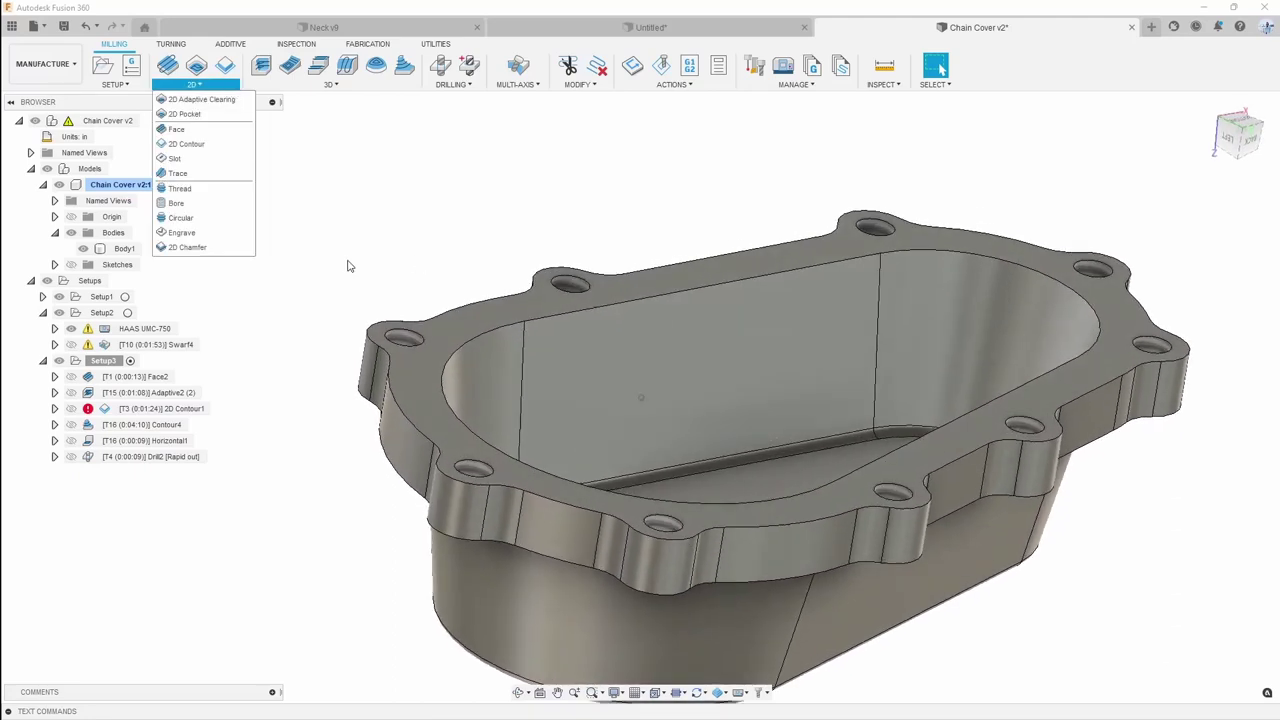
click(182, 232)
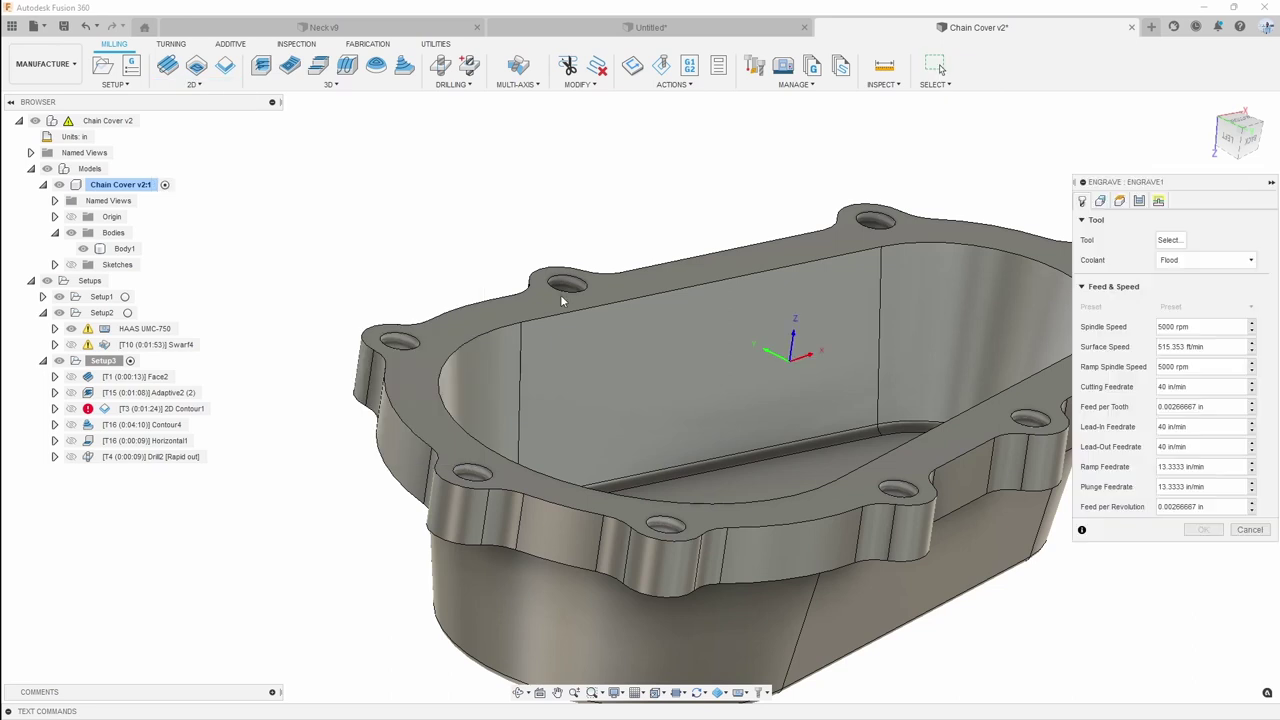
click(1168, 241)
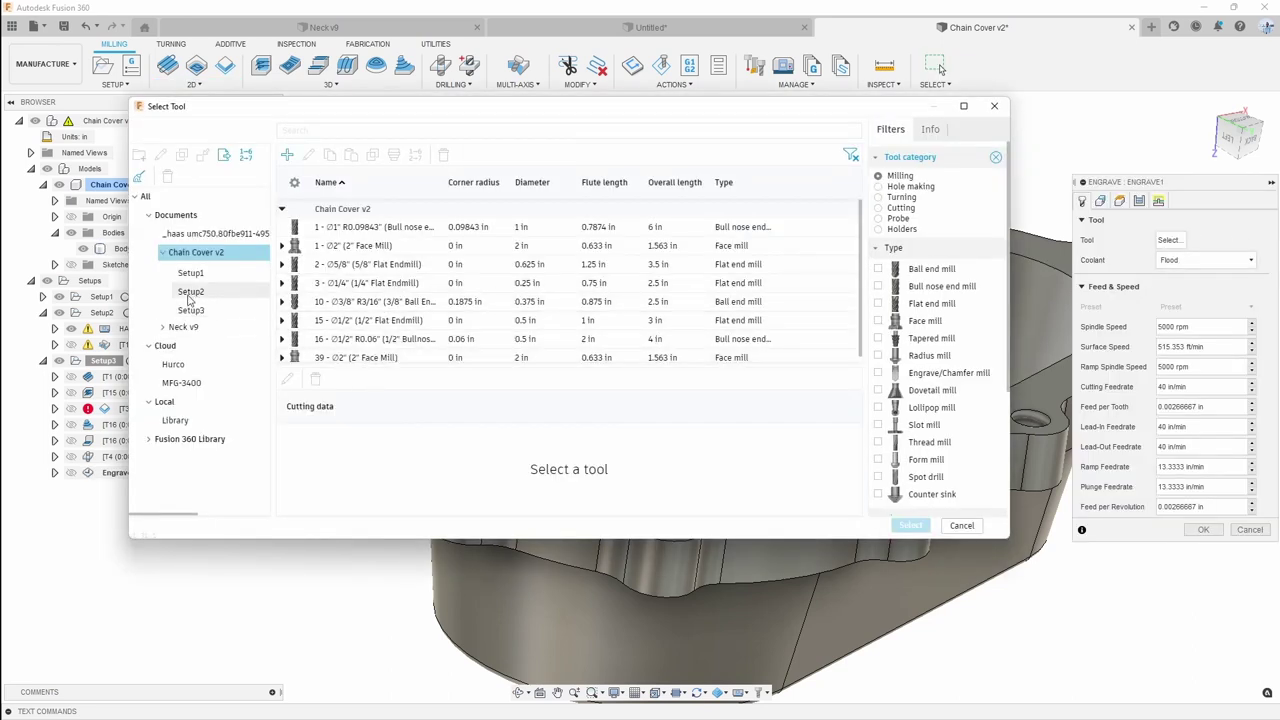
click(203, 441)
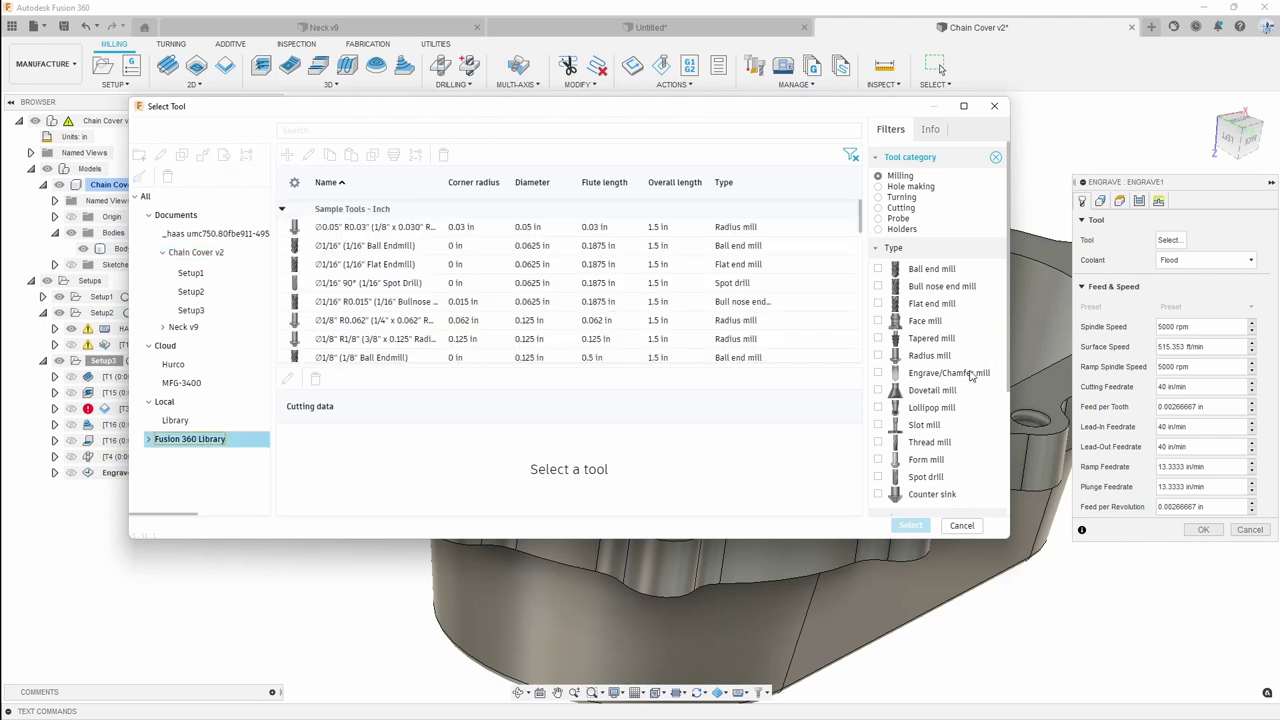
click(938, 374)
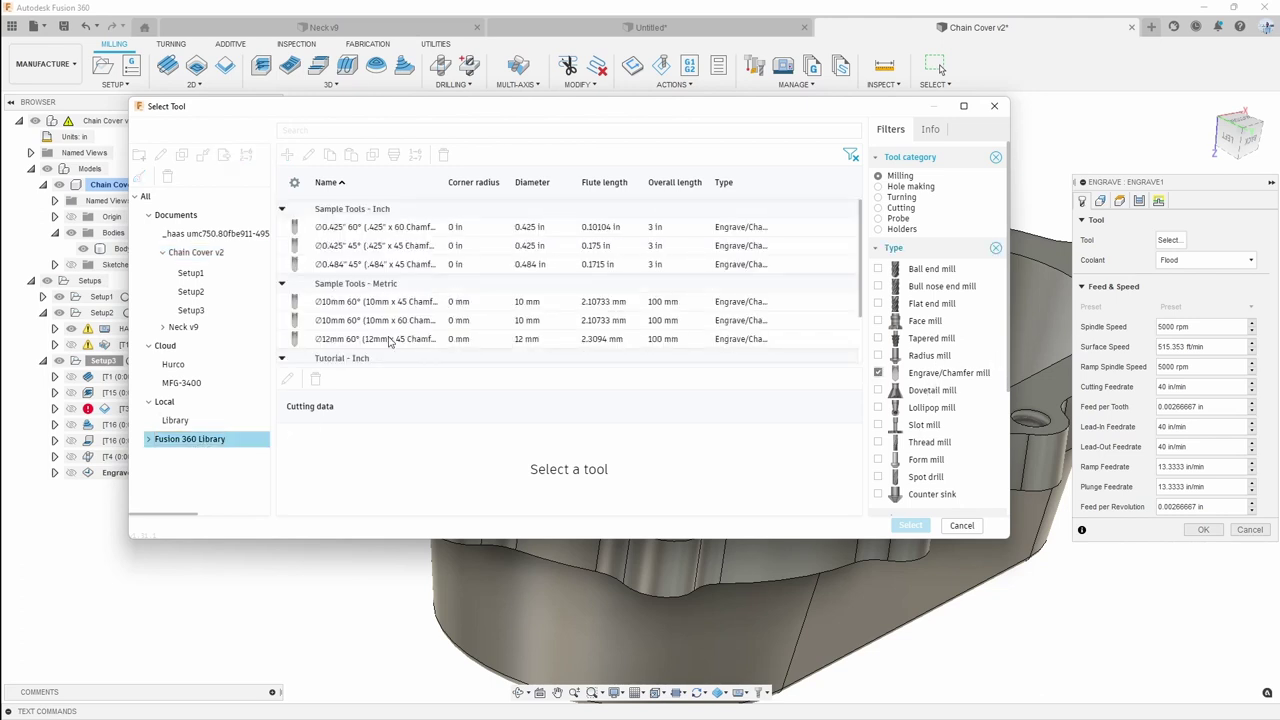
click(365, 230)
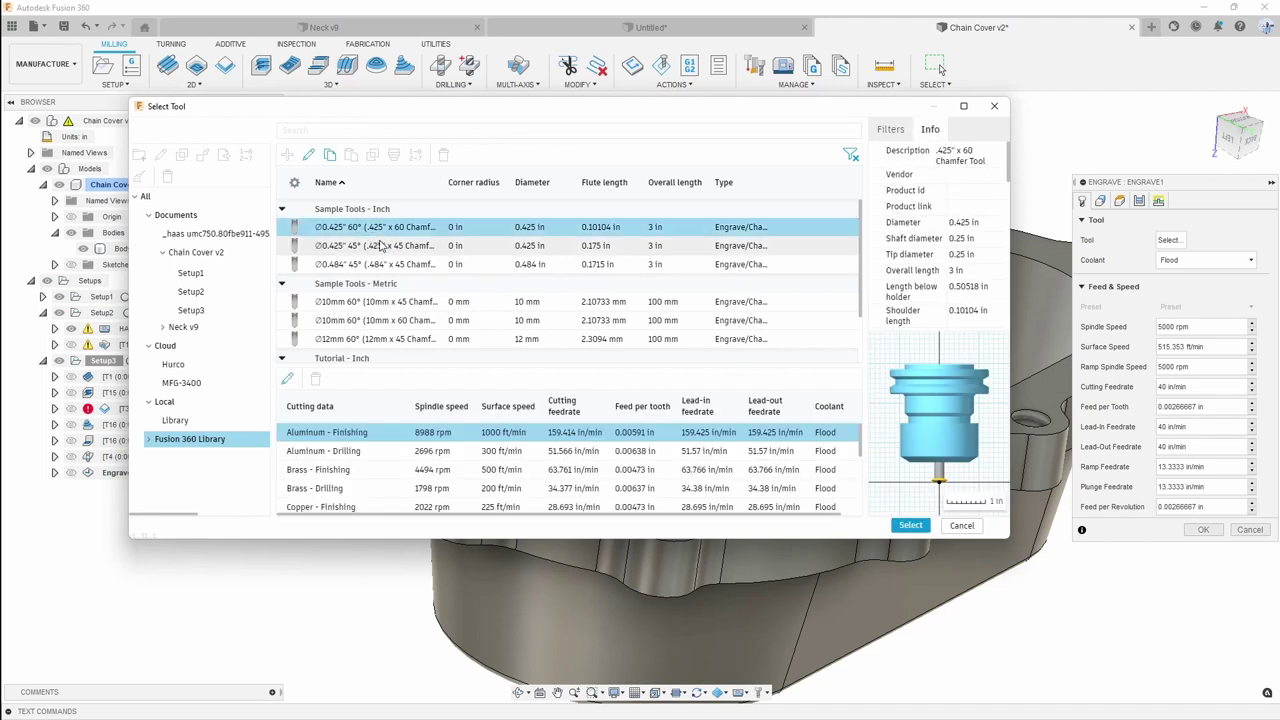
right_click(408, 231)
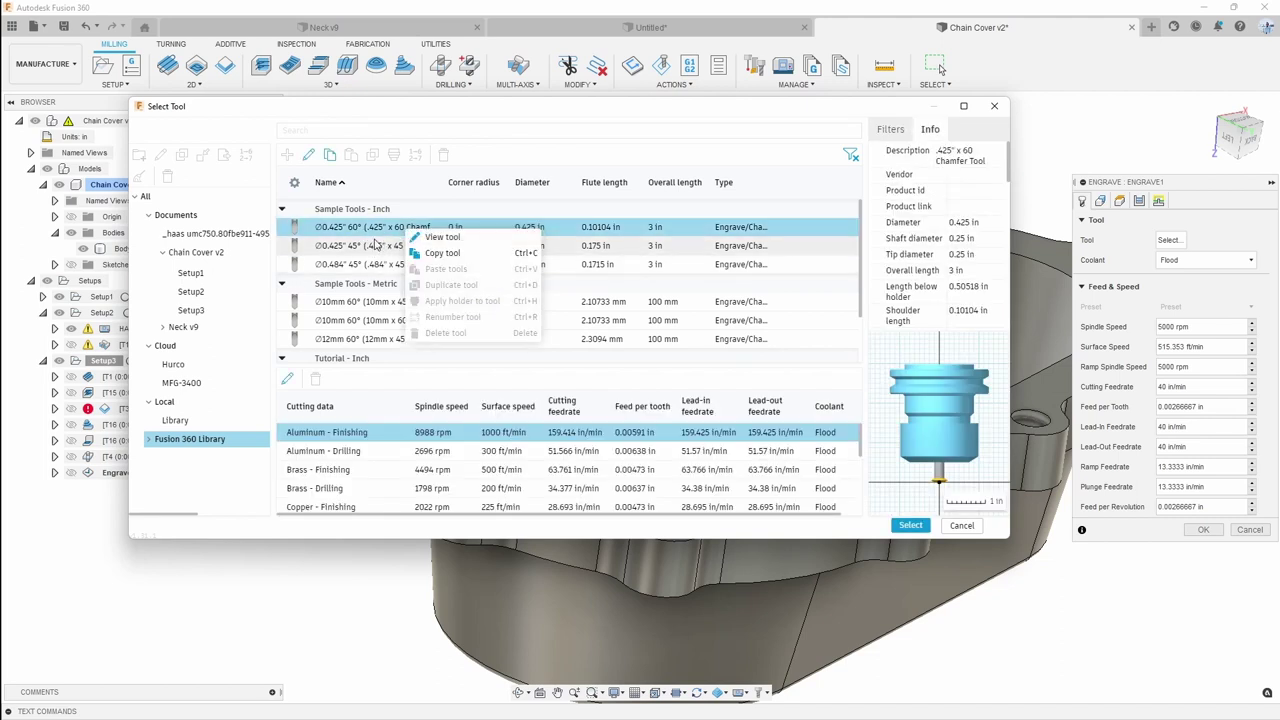
click(926, 530)
click(926, 530)
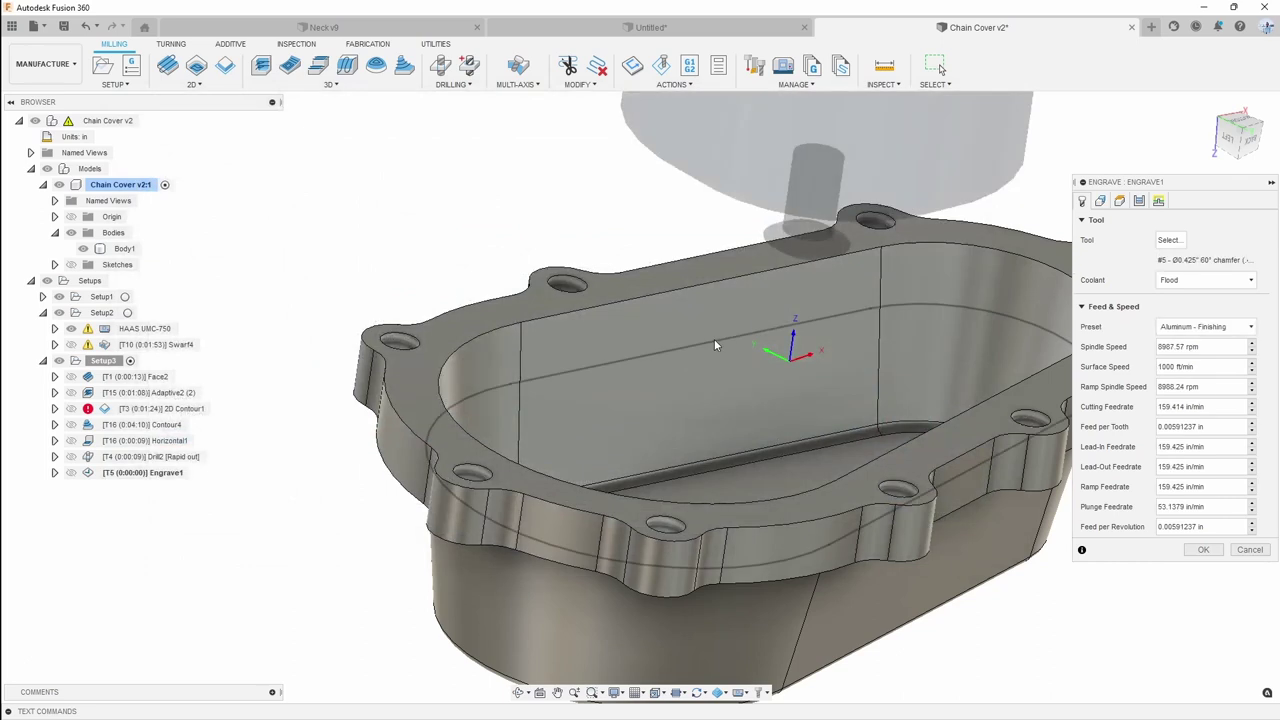
Edit the chamfer tool's cutter geometry, setting the flute length to 0.2 in and the shoulder length to 0.25 in
click(1168, 240)
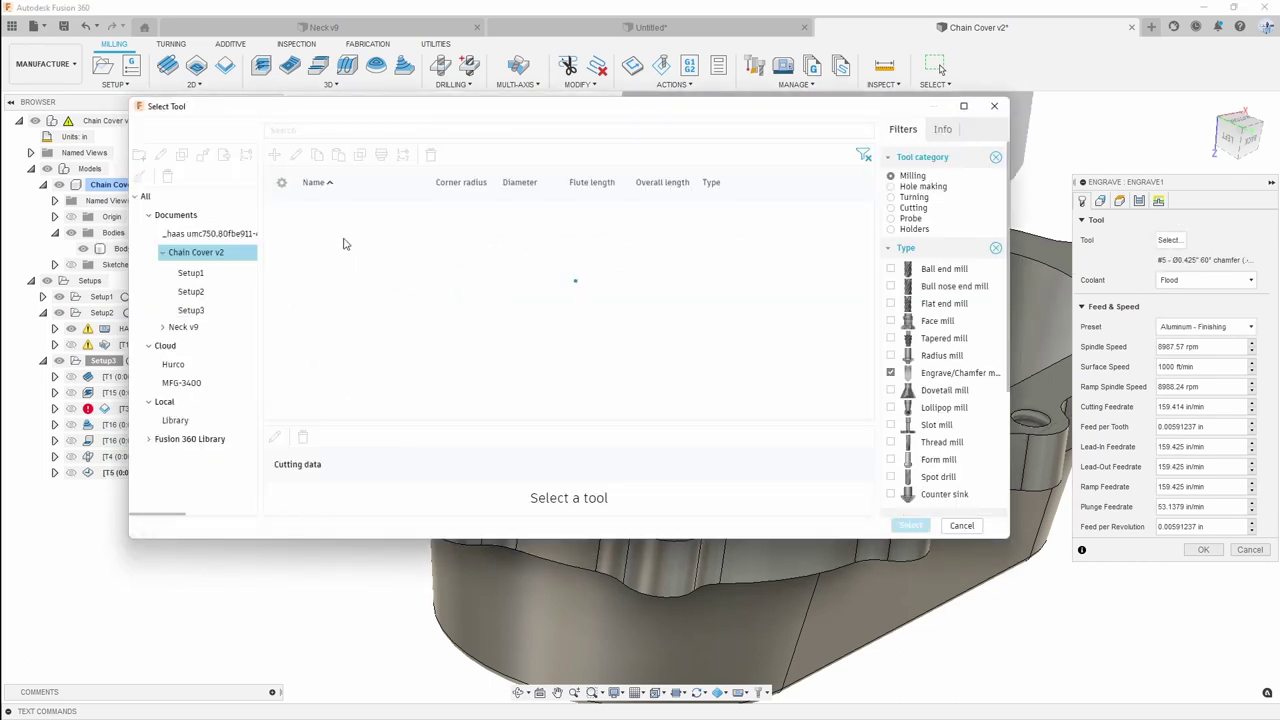
right_click(355, 240)
click(390, 242)
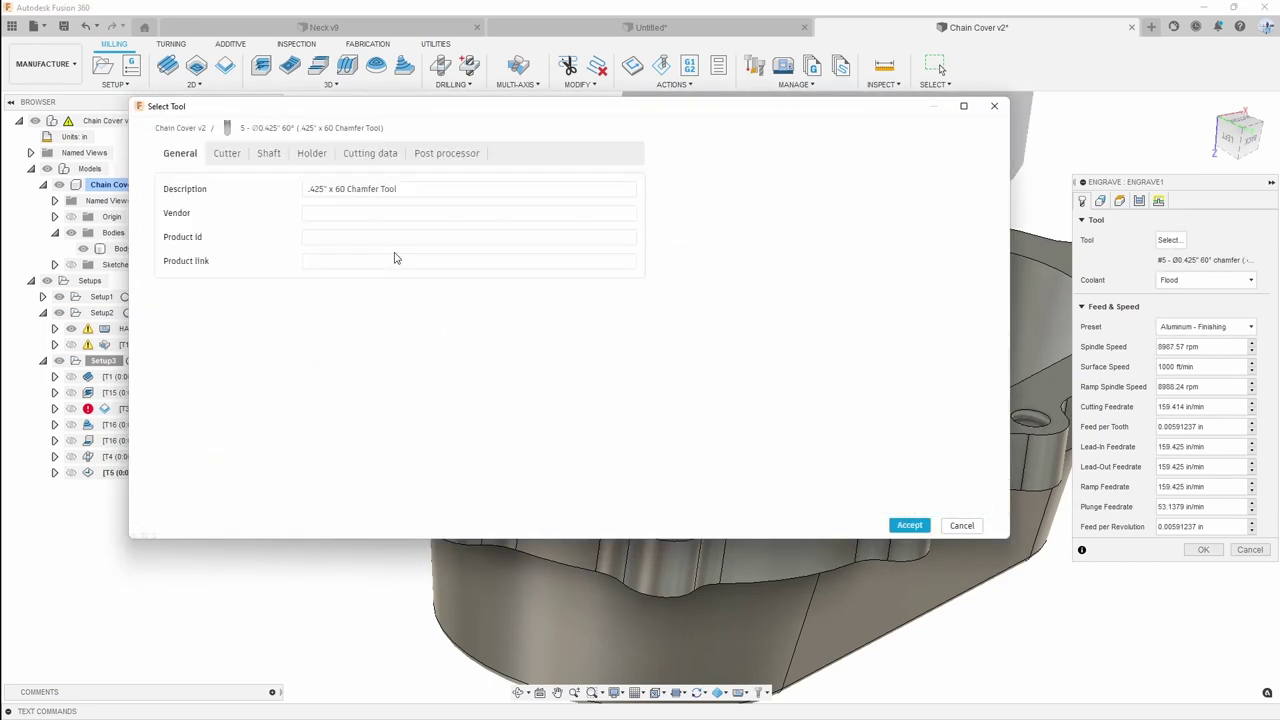
click(227, 155)
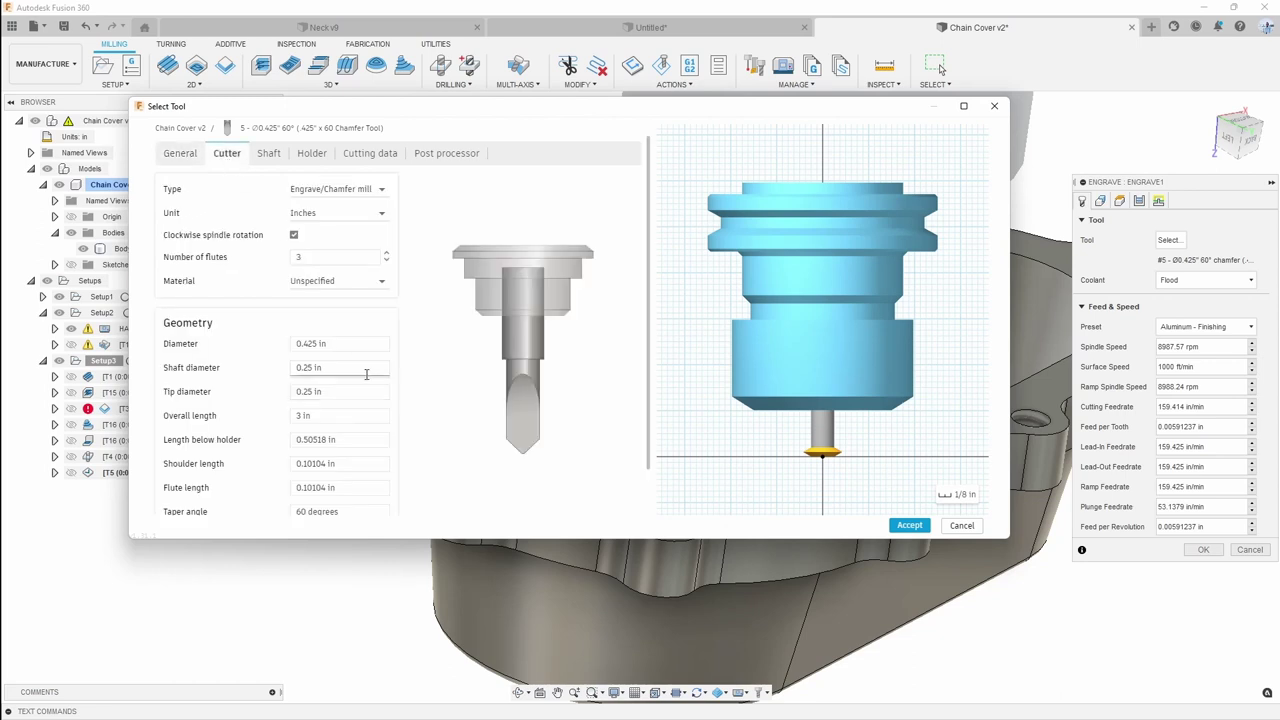
scroll(278, 470, down, 1)
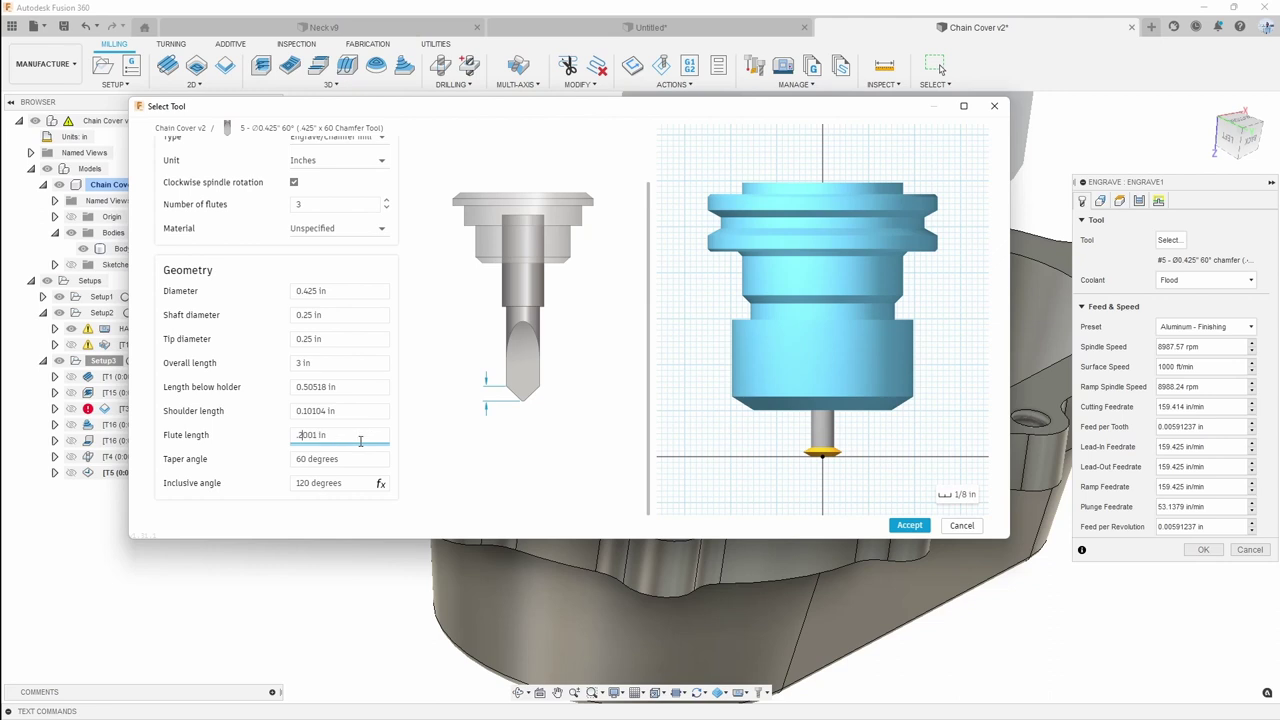
key(Return)
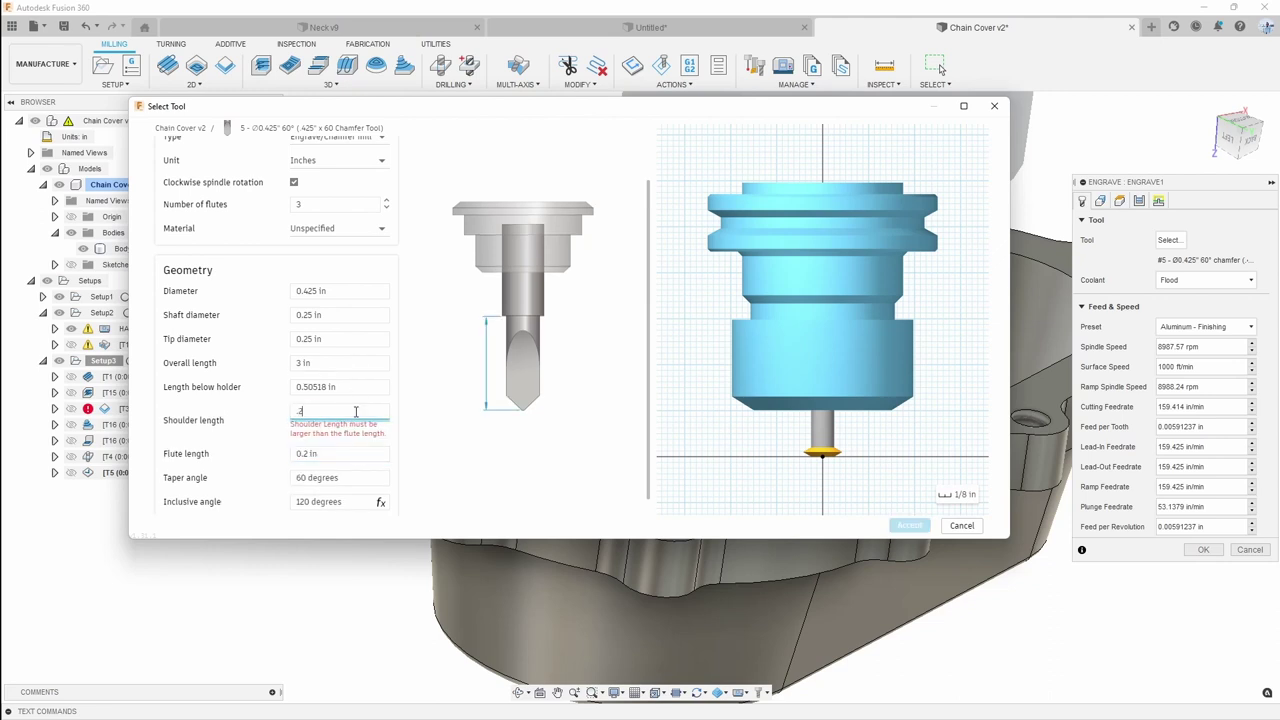
click(356, 411)
text(.25)
key(Return)
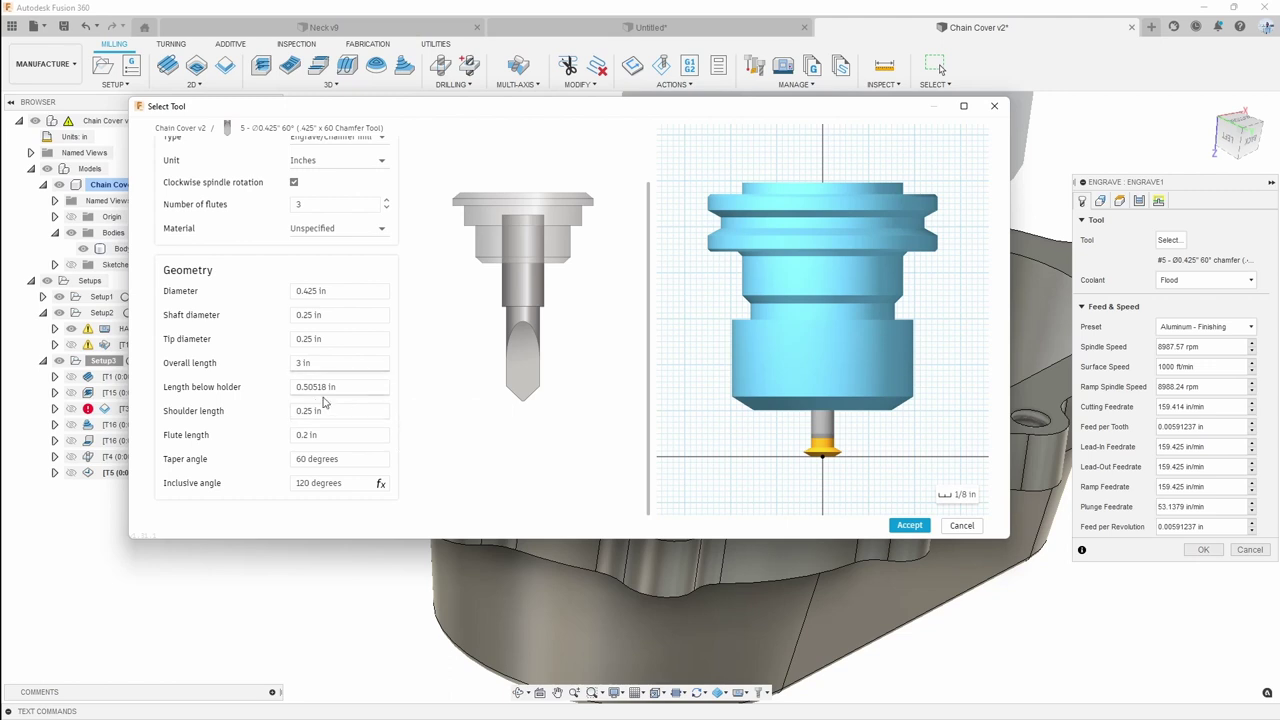
Set the chamfer tool's tip diameter to 0 in, its diameter to 0.25 in and its taper angle to 45 degrees
click(321, 357)
click(334, 337)
text(0)
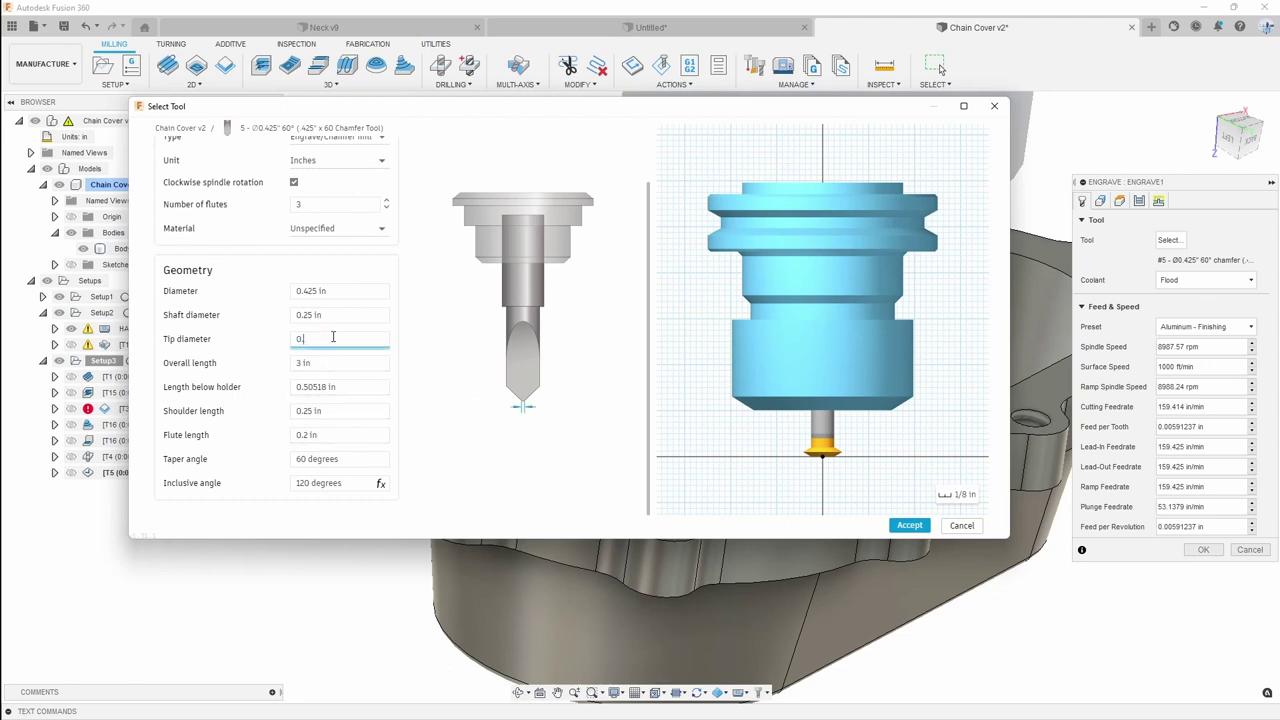
key(Return)
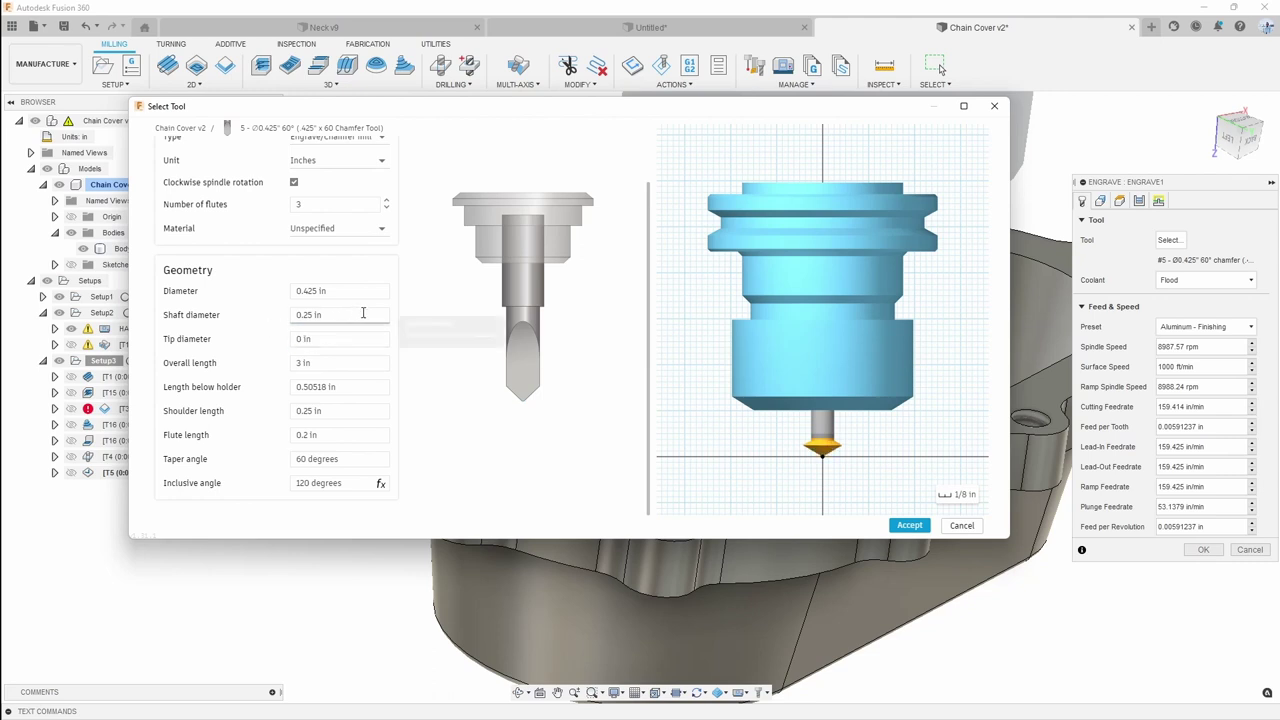
click(338, 313)
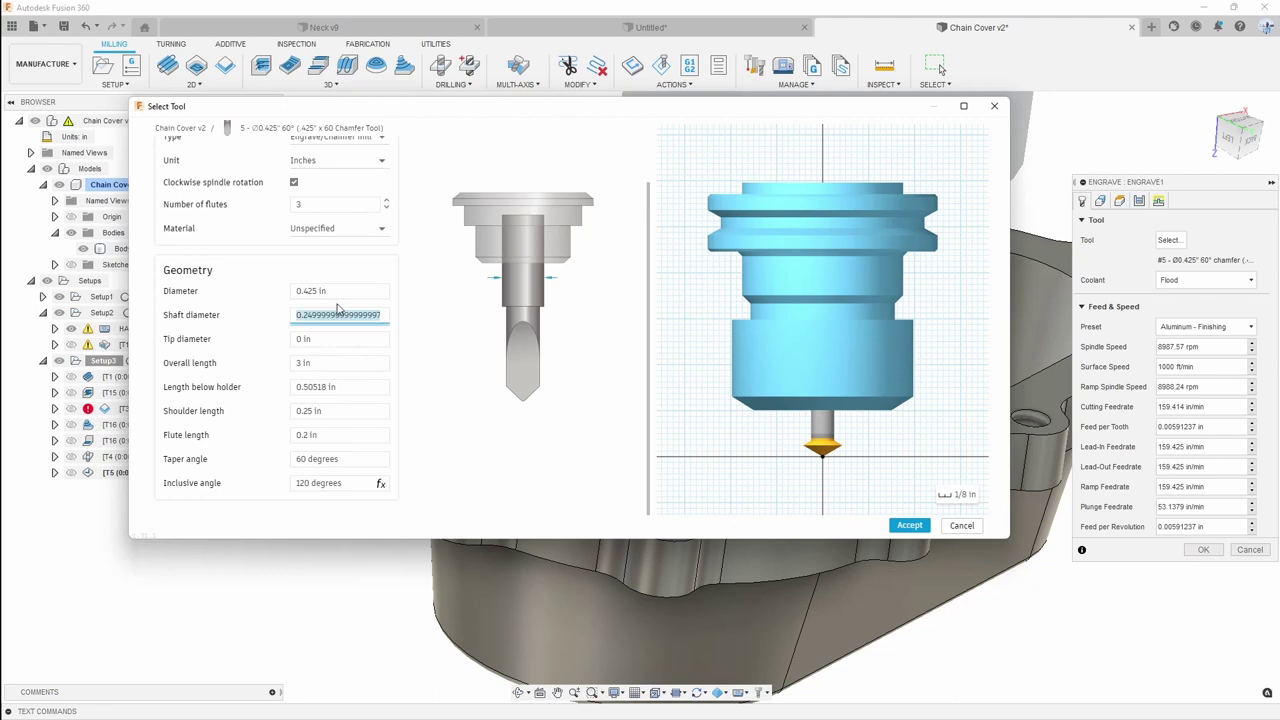
click(342, 292)
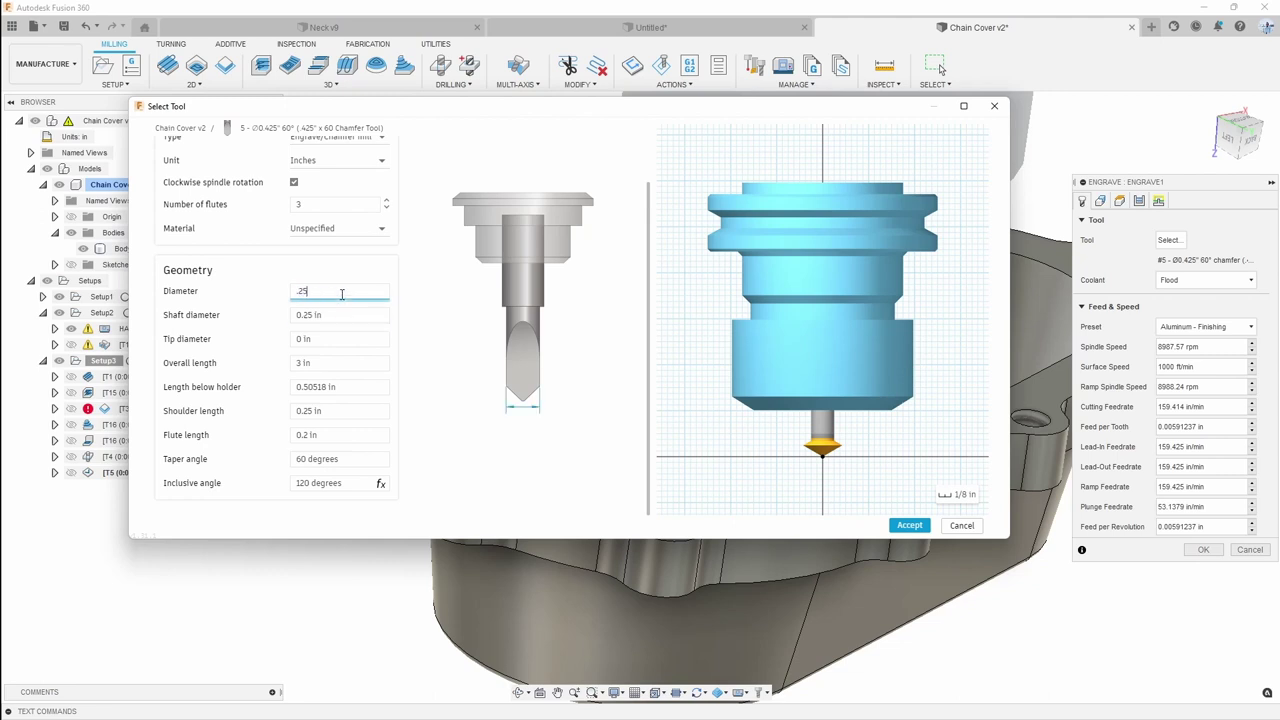
click(338, 314)
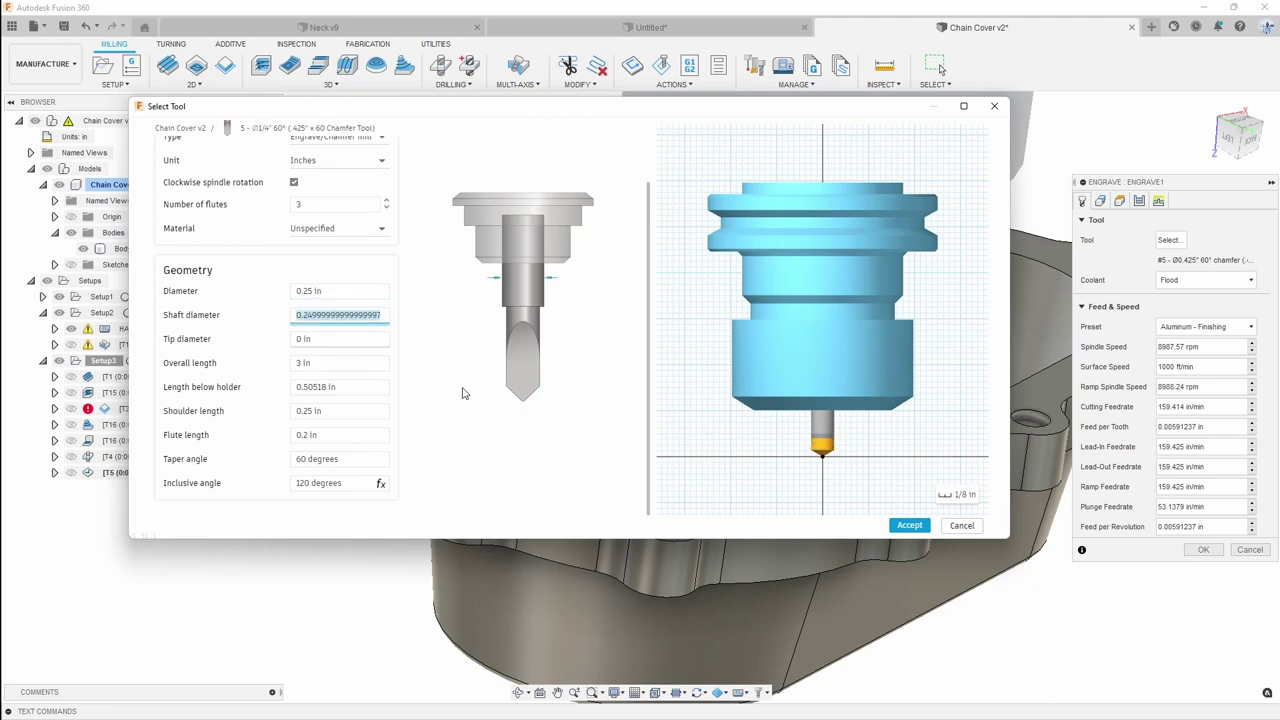
click(362, 459)
text(45)
key(Return)
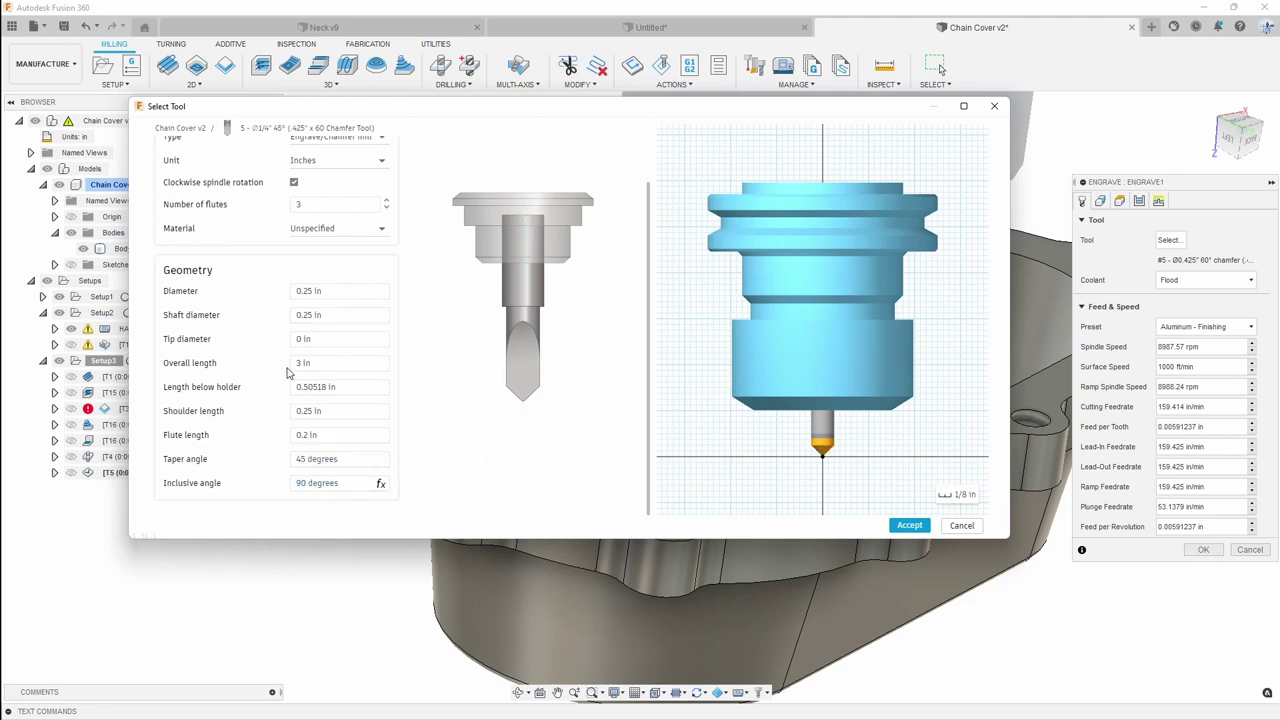
Set the chamfer tool's flute length to 0.3 in and shoulder length to 0.35 in, and accept the tool edits
click(350, 437)
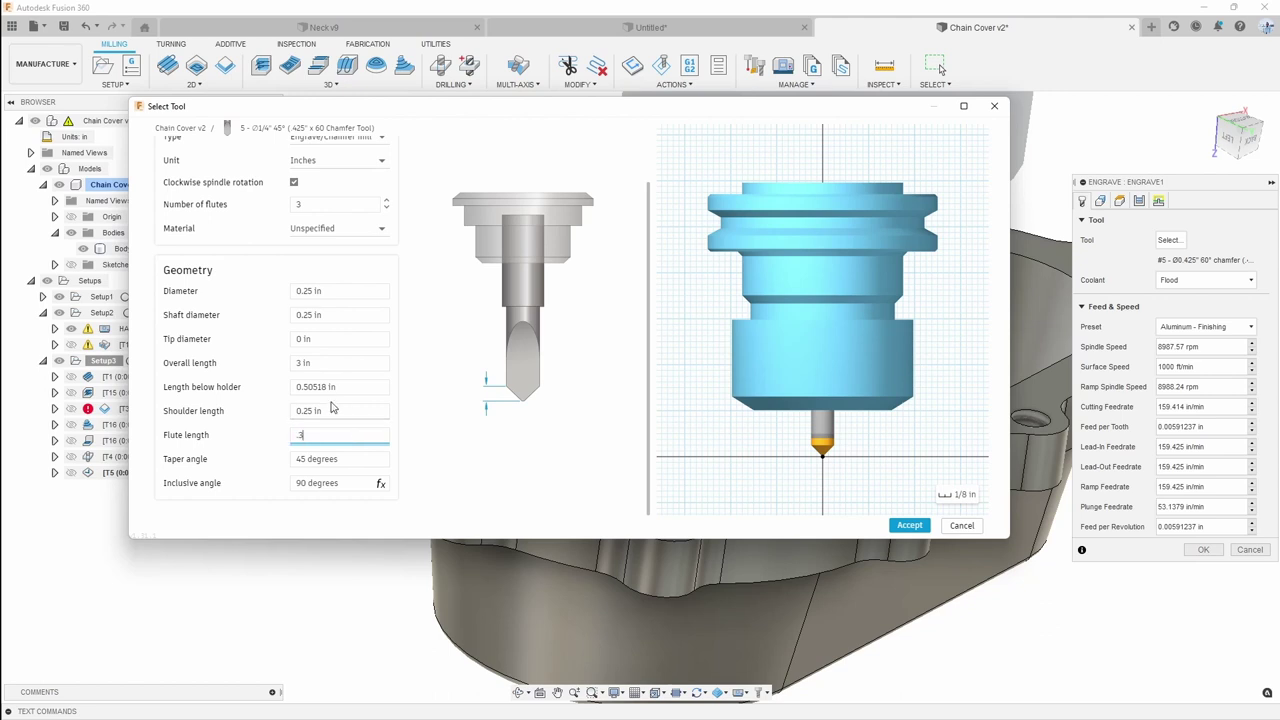
click(333, 410)
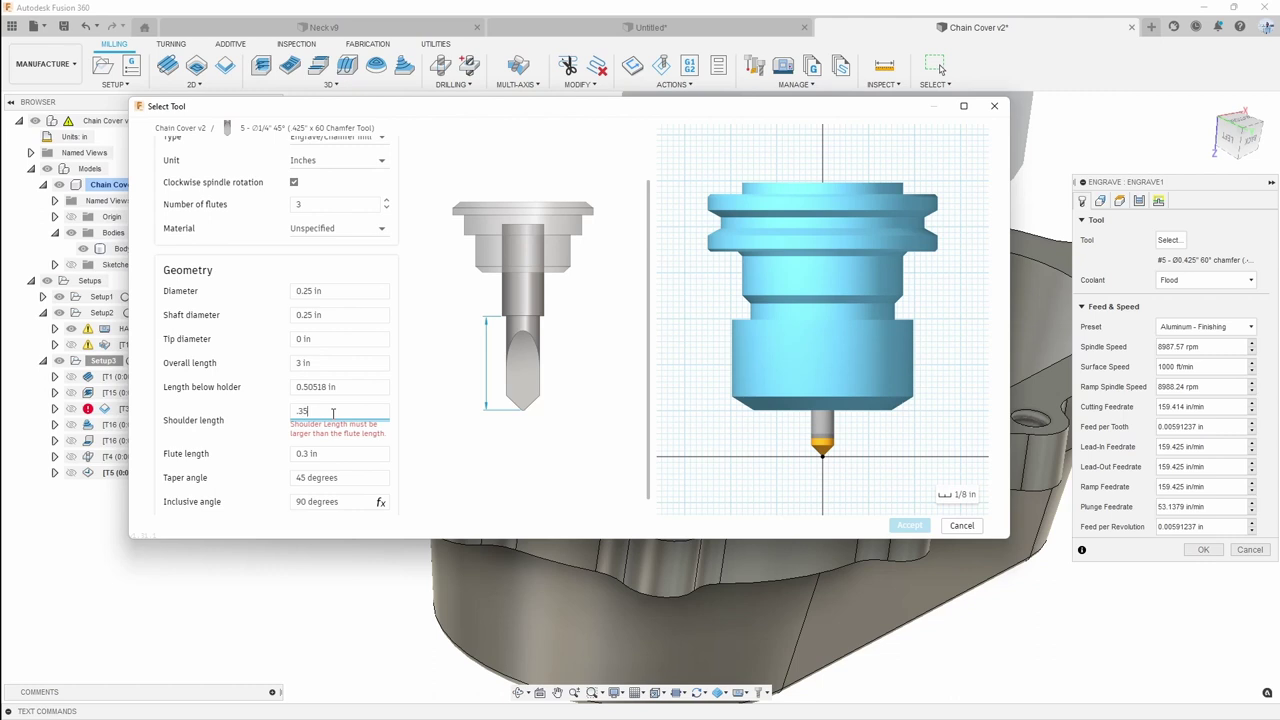
text(.35)
key(Return)
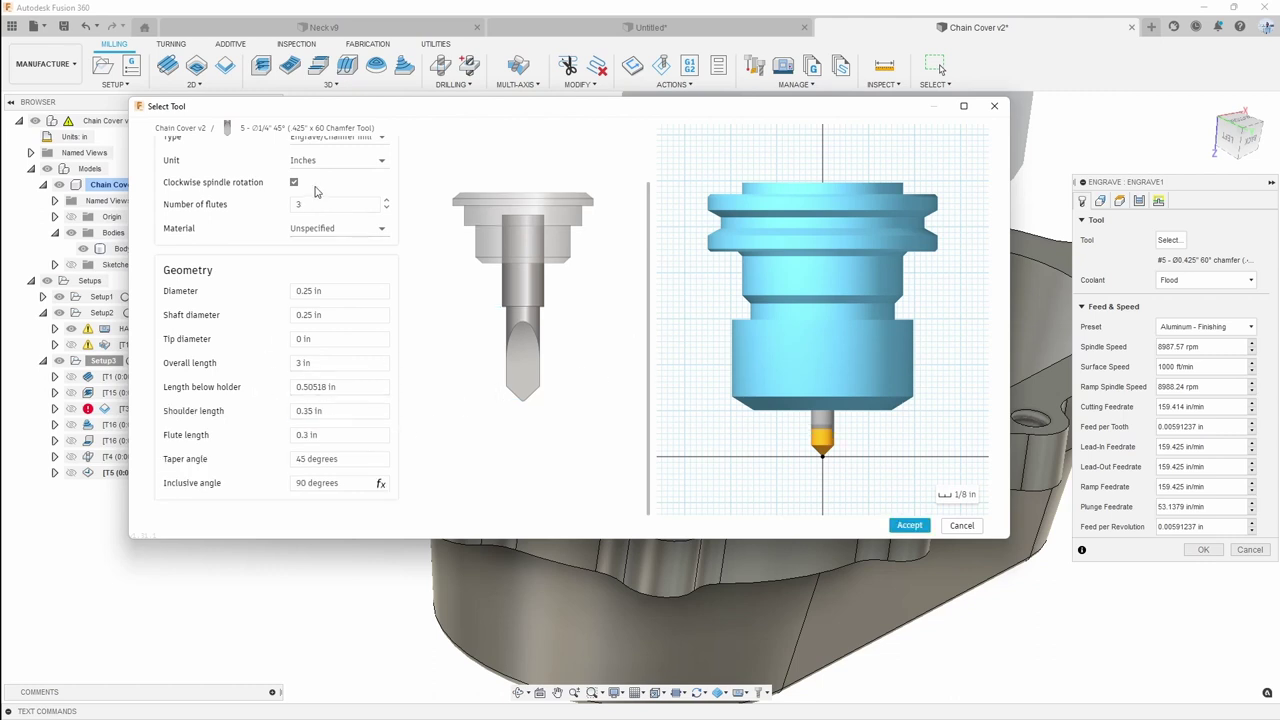
click(909, 526)
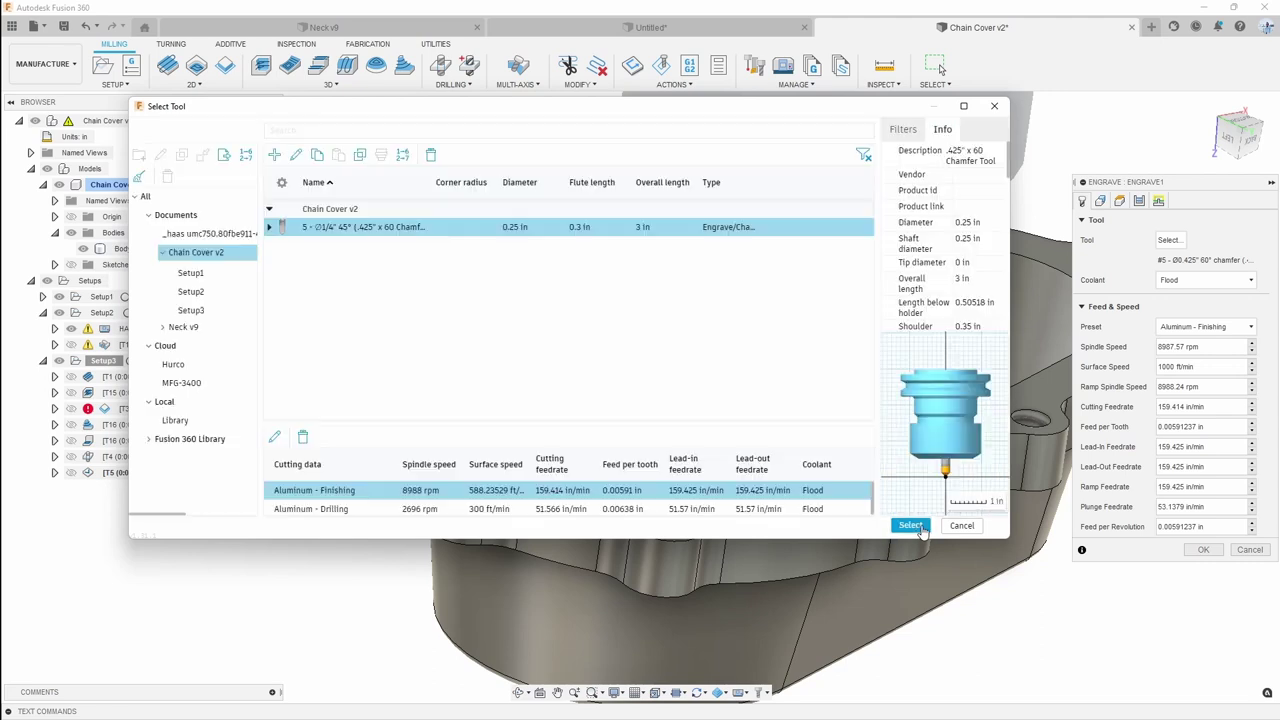
Assign the 1/4 in, 45° chamfer tool to the Engrave operation and generate it on the top edges of two flange holes
click(911, 527)
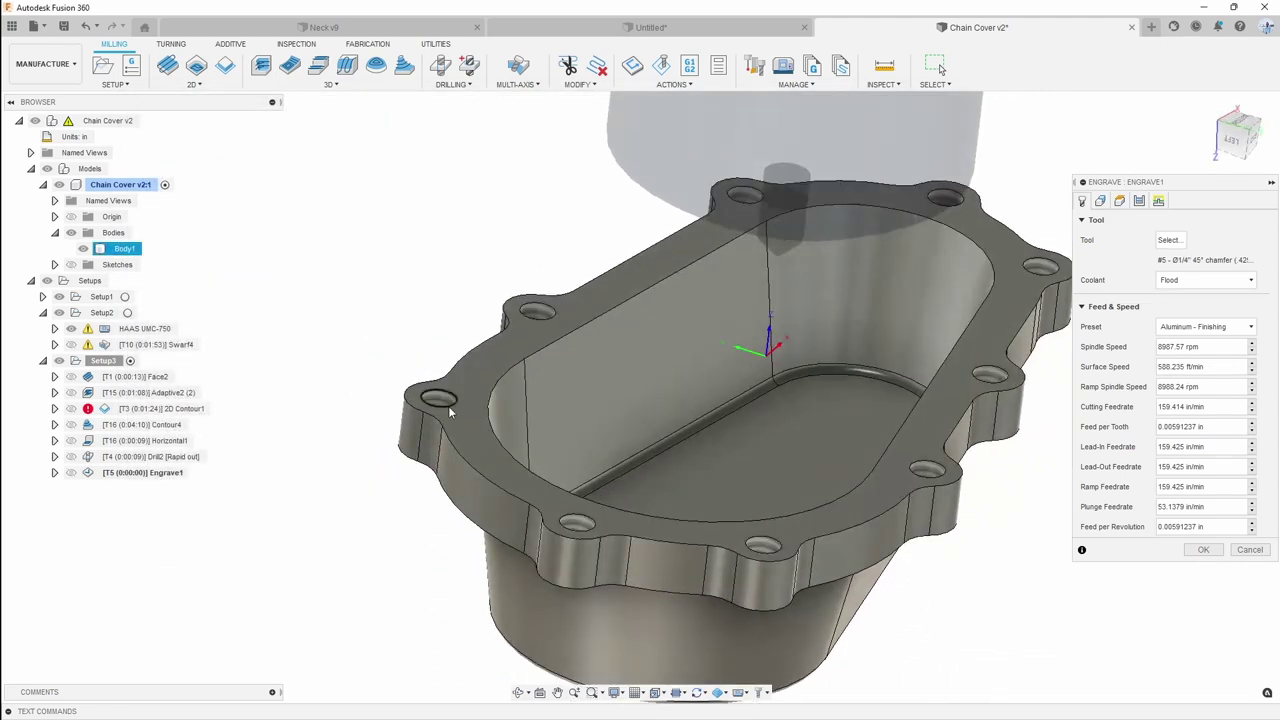
click(440, 398)
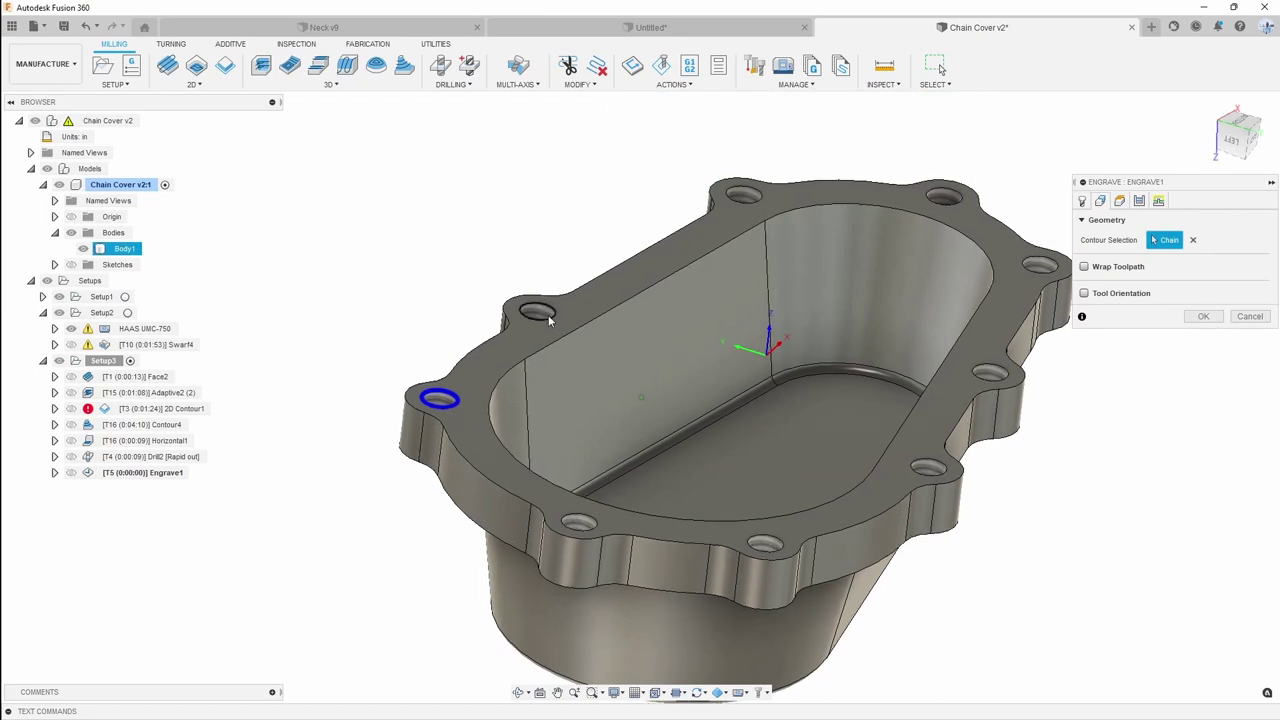
click(546, 316)
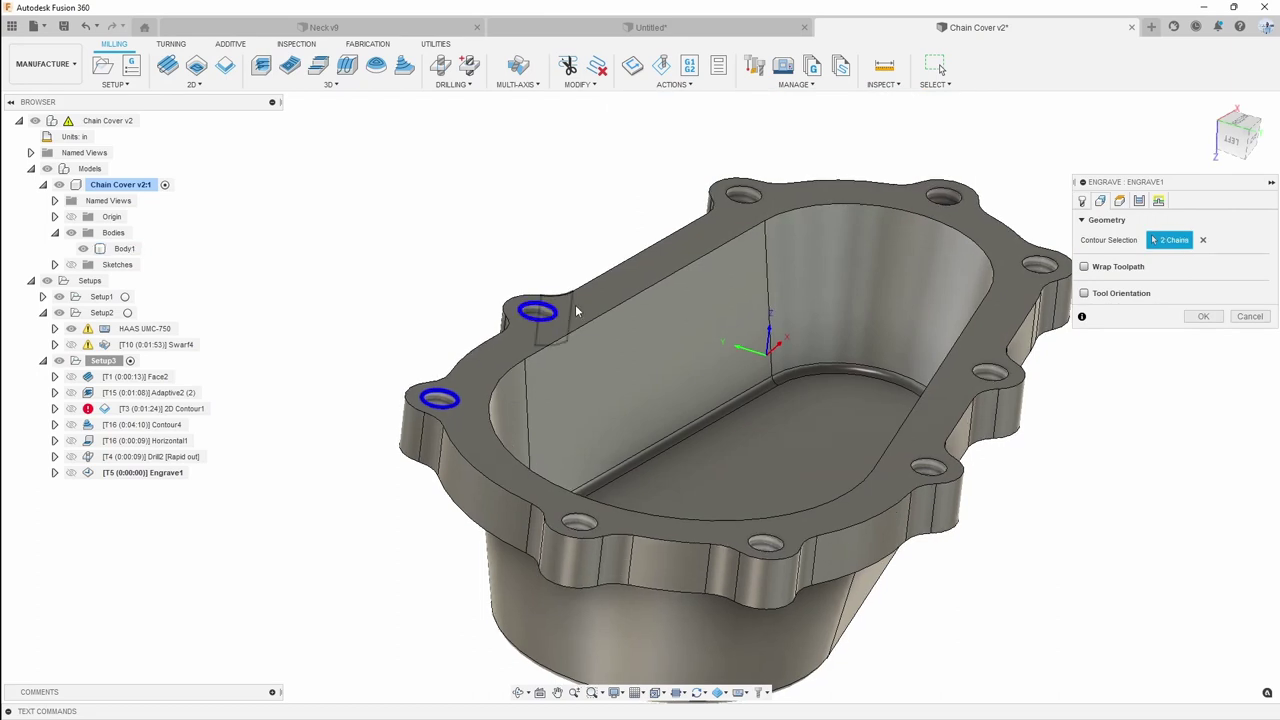
shift+middle_drag(880, 283, 590, 275)
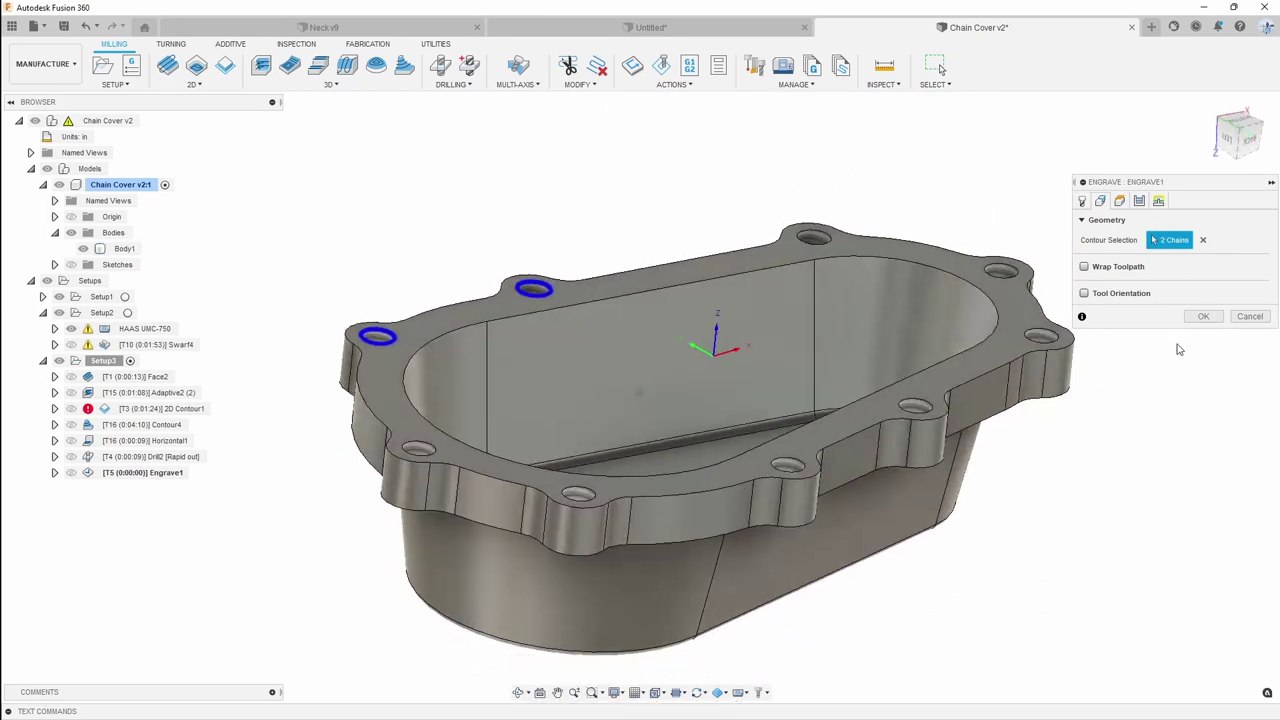
click(1139, 200)
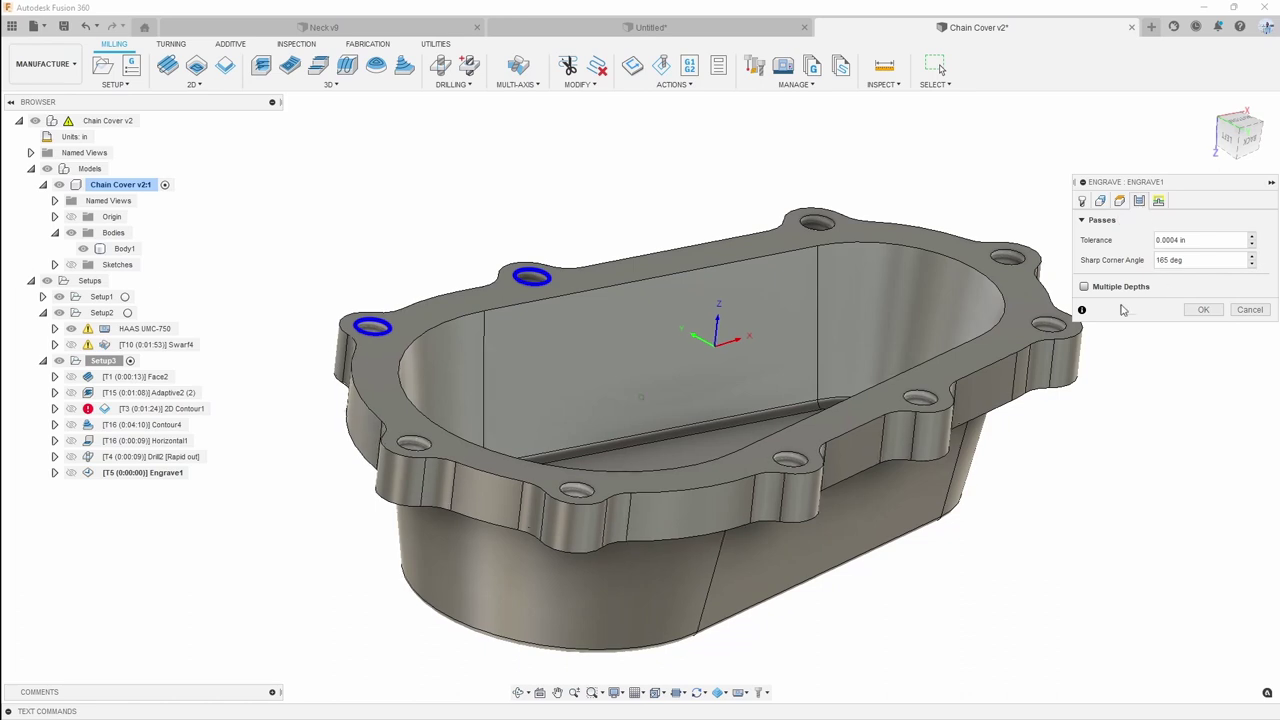
click(1202, 311)
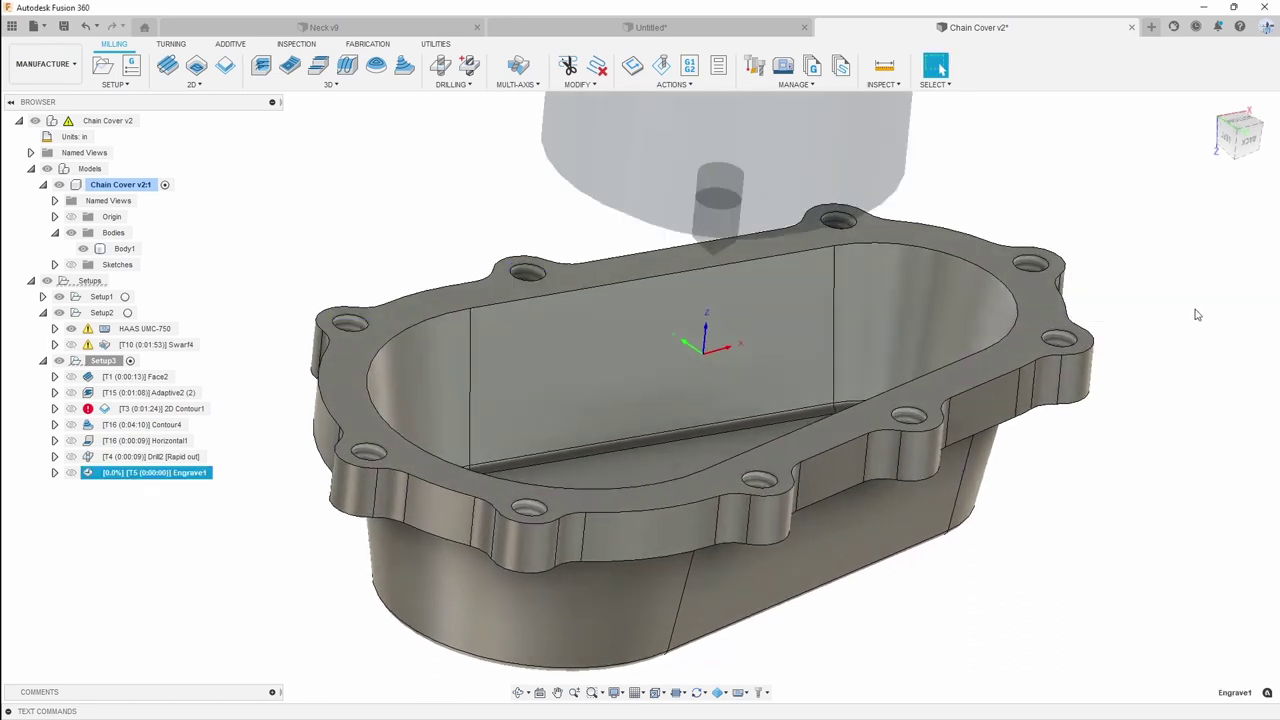
Set the Engrave operation's bottom height offset to -0.2 in from the top height and regenerate the toolpath
right_click(168, 482)
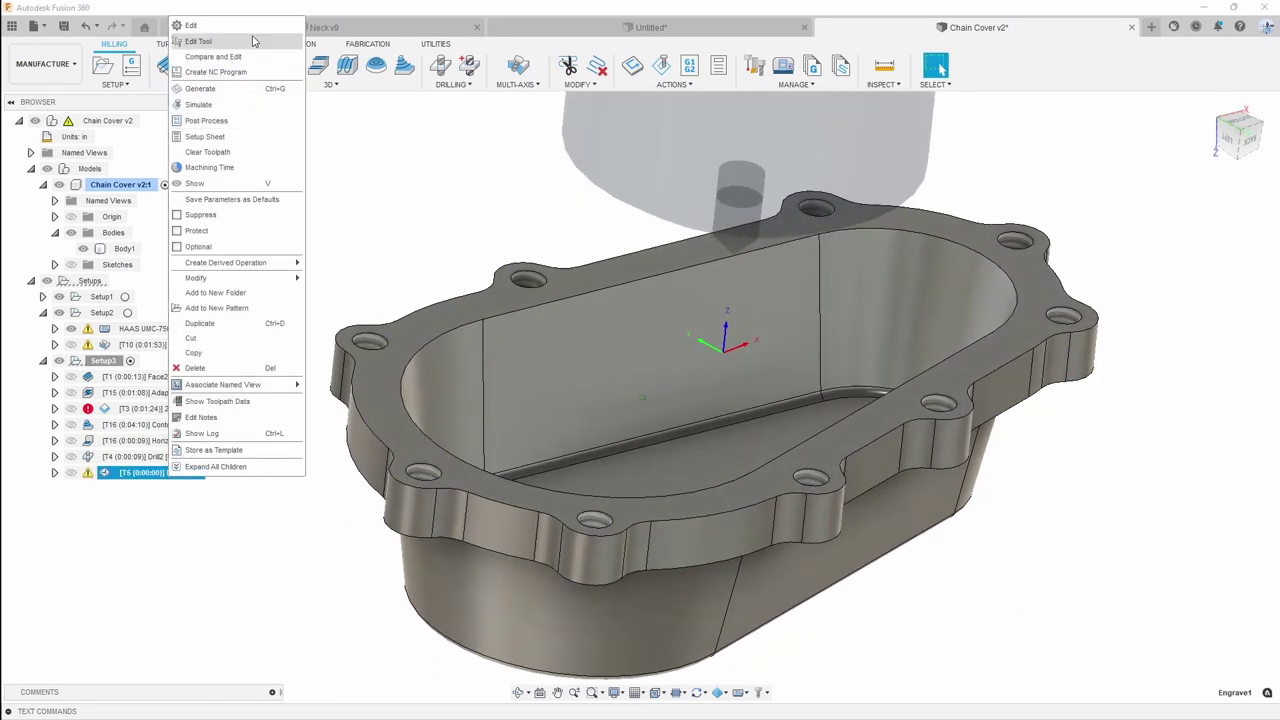
click(200, 23)
click(1120, 202)
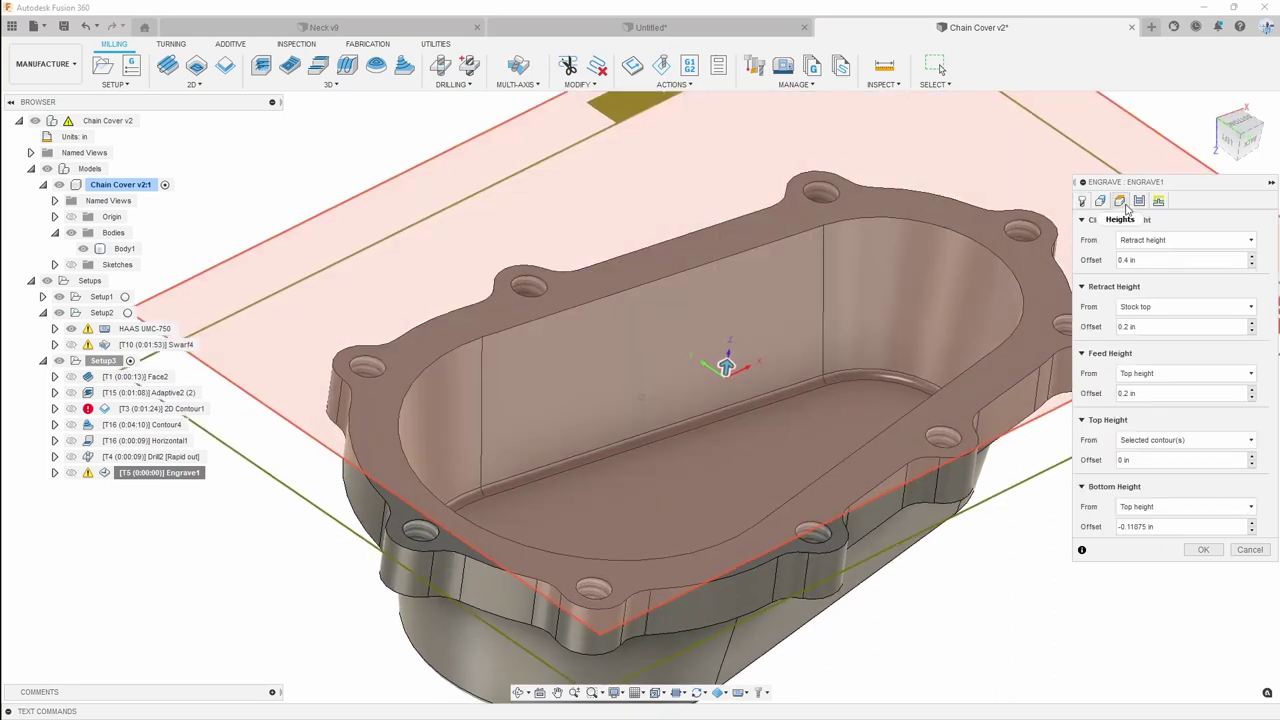
click(1100, 201)
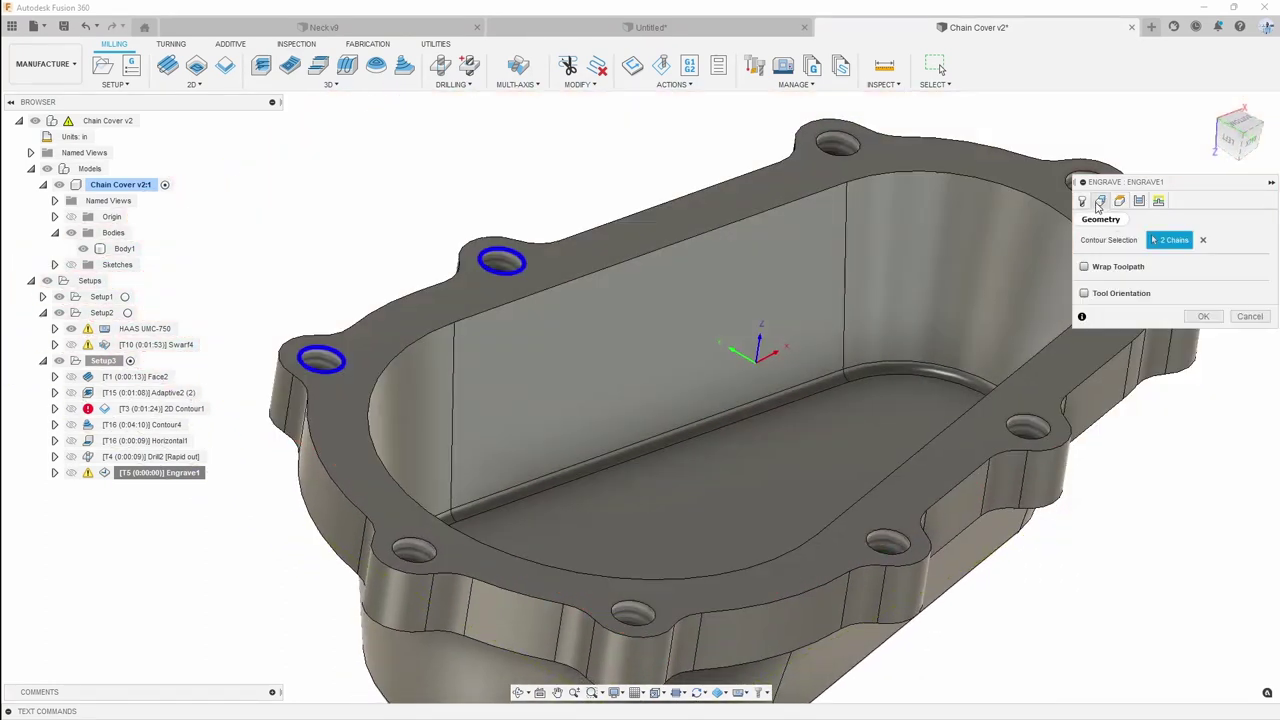
click(1119, 201)
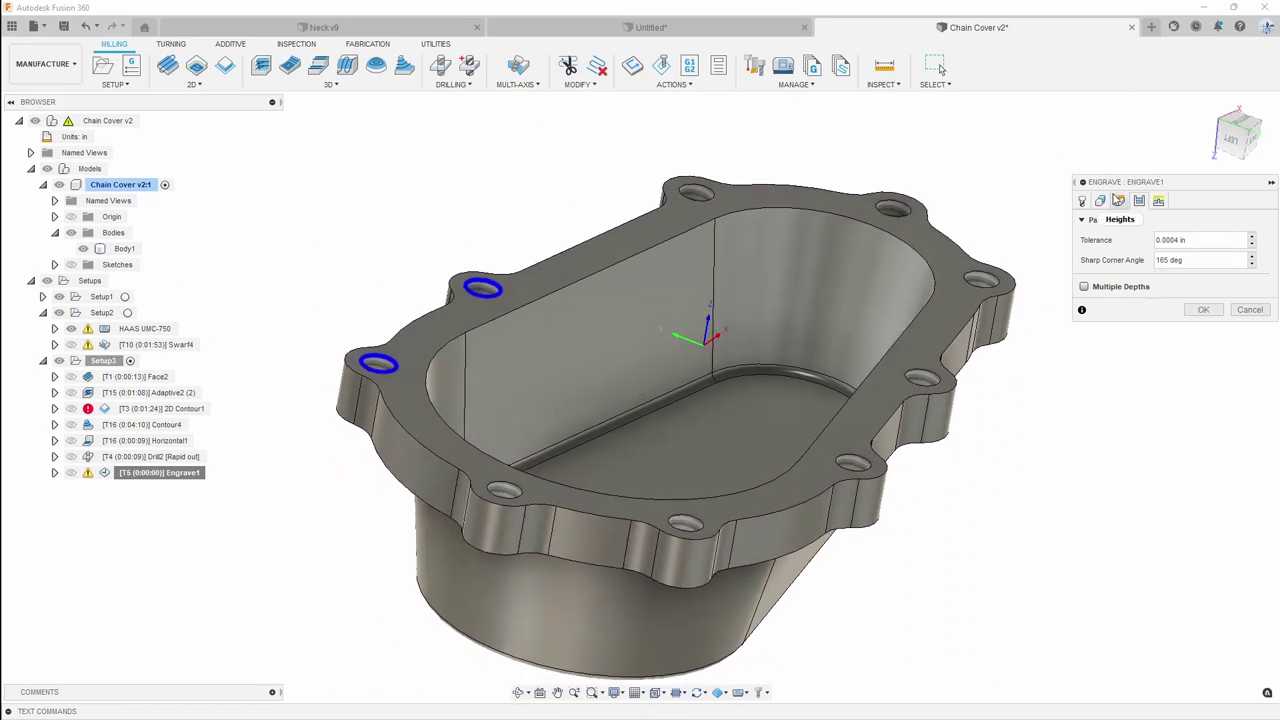
click(1100, 201)
click(1119, 201)
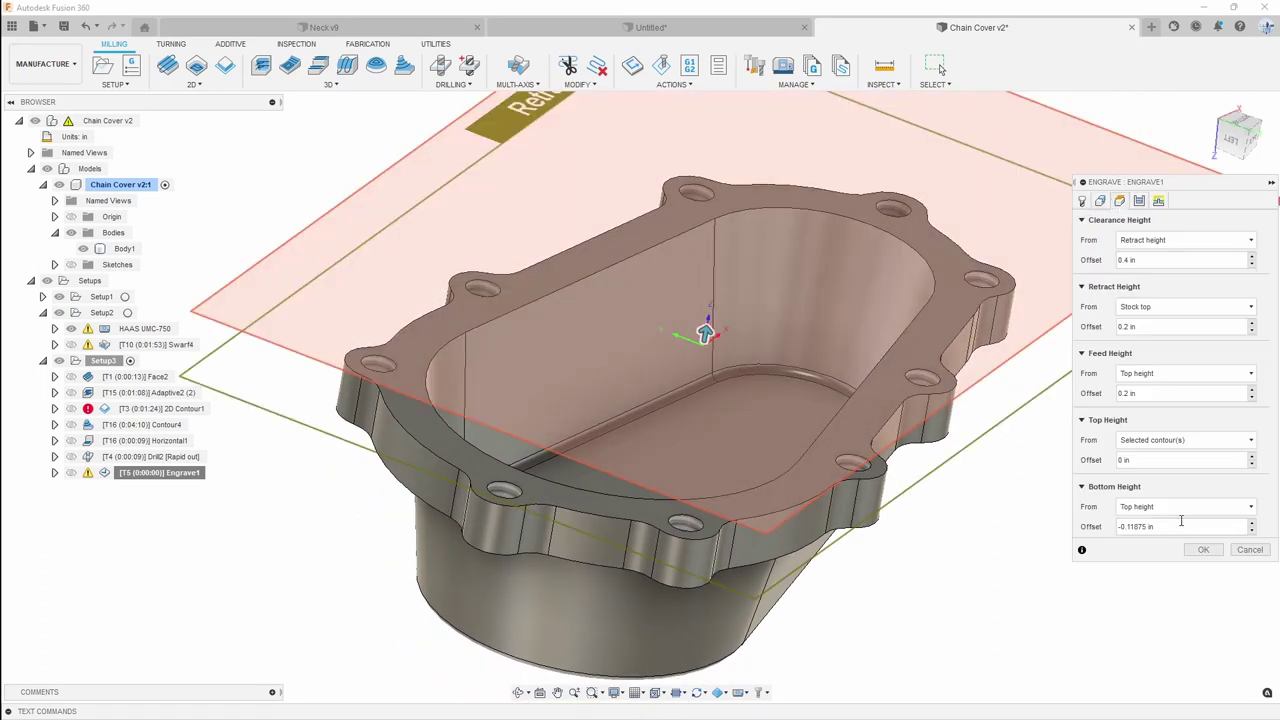
text(-.2)
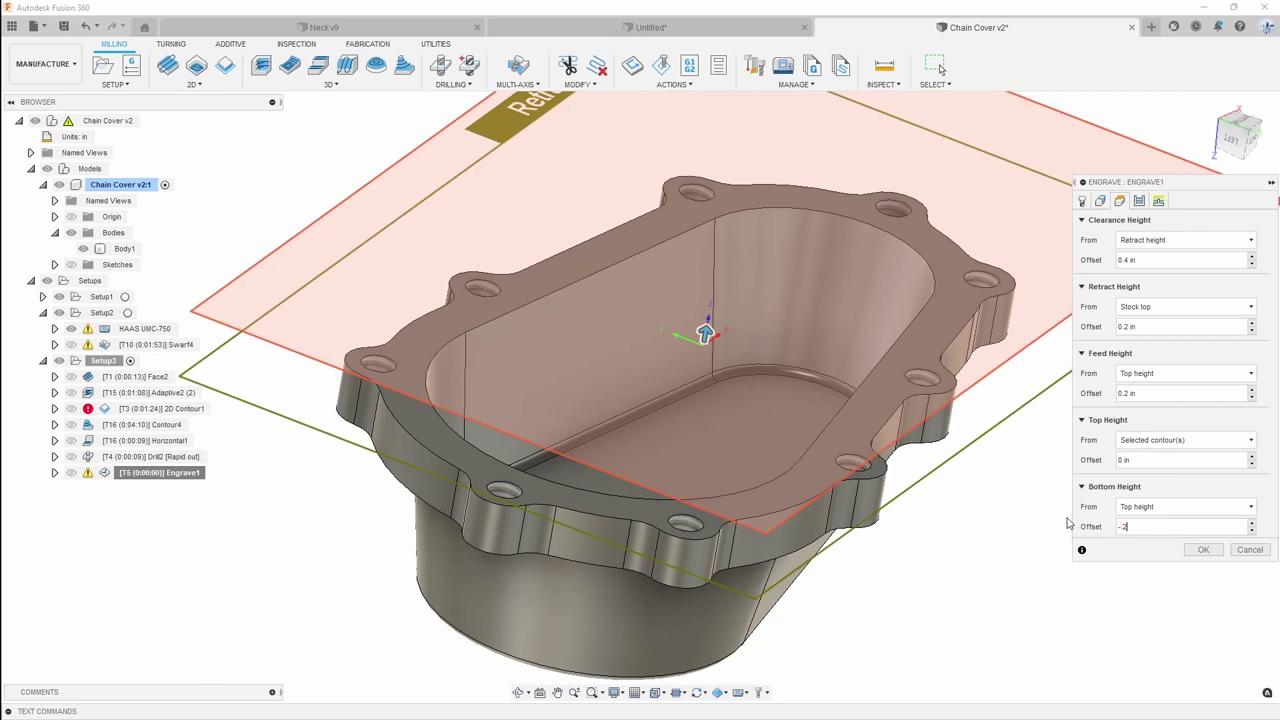
click(1203, 550)
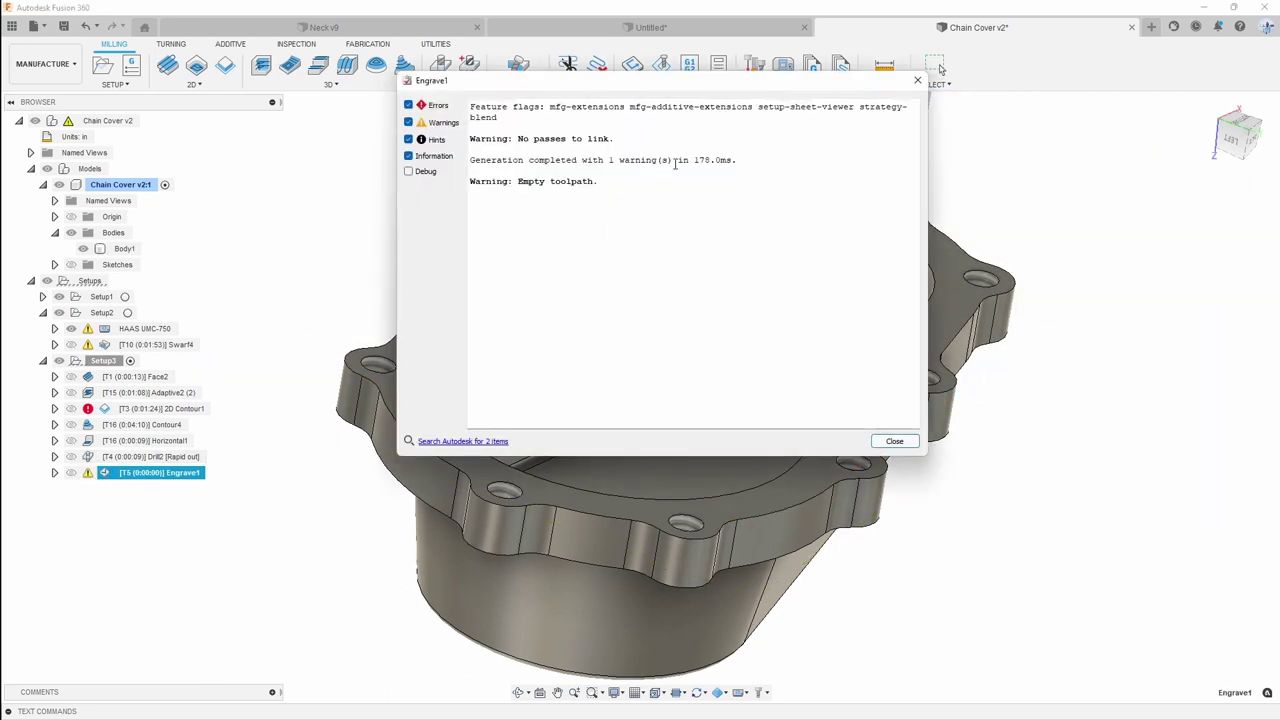
click(916, 80)
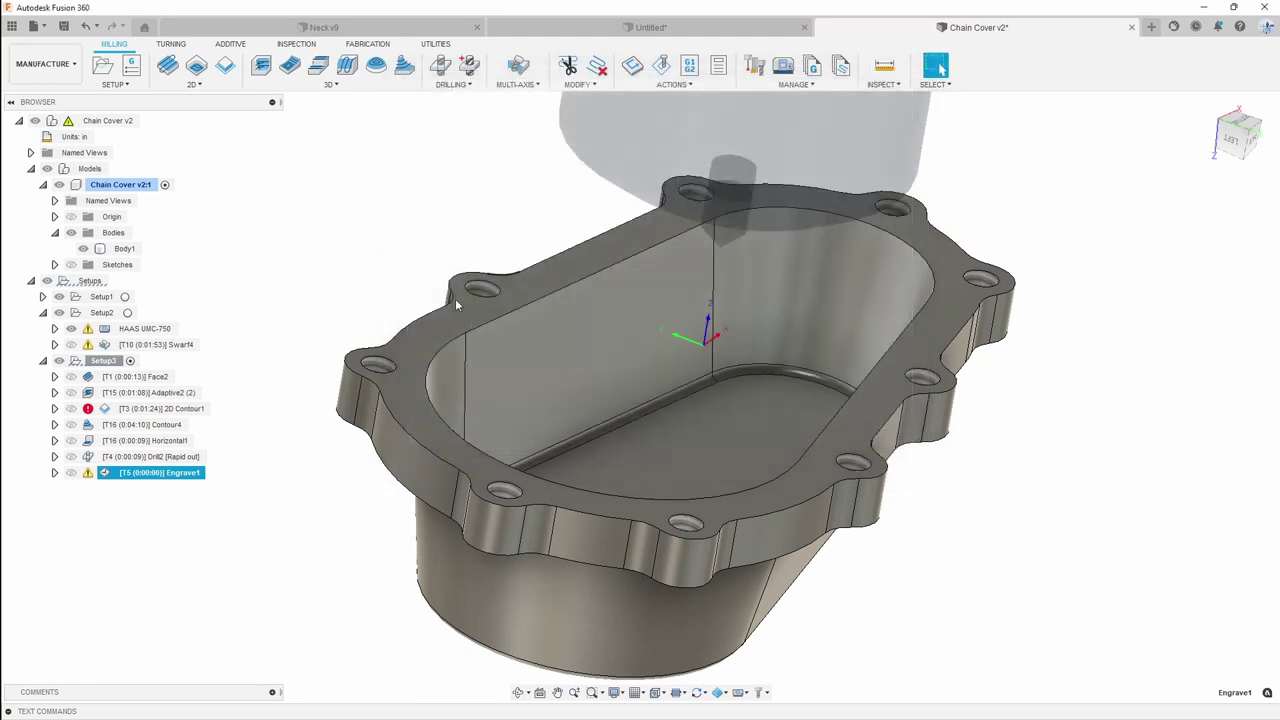
Review the Engrave operation's linking and passes settings, and delete the operation from Setup3
right_click(140, 472)
click(205, 29)
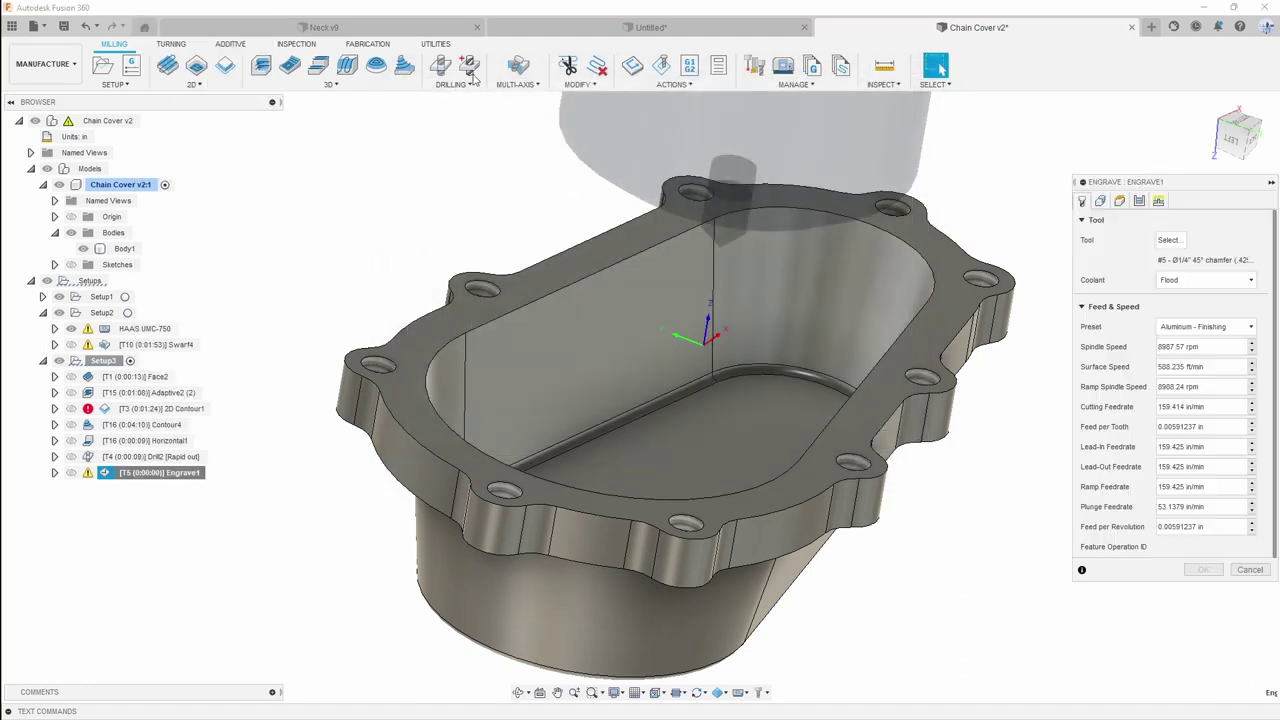
click(1159, 200)
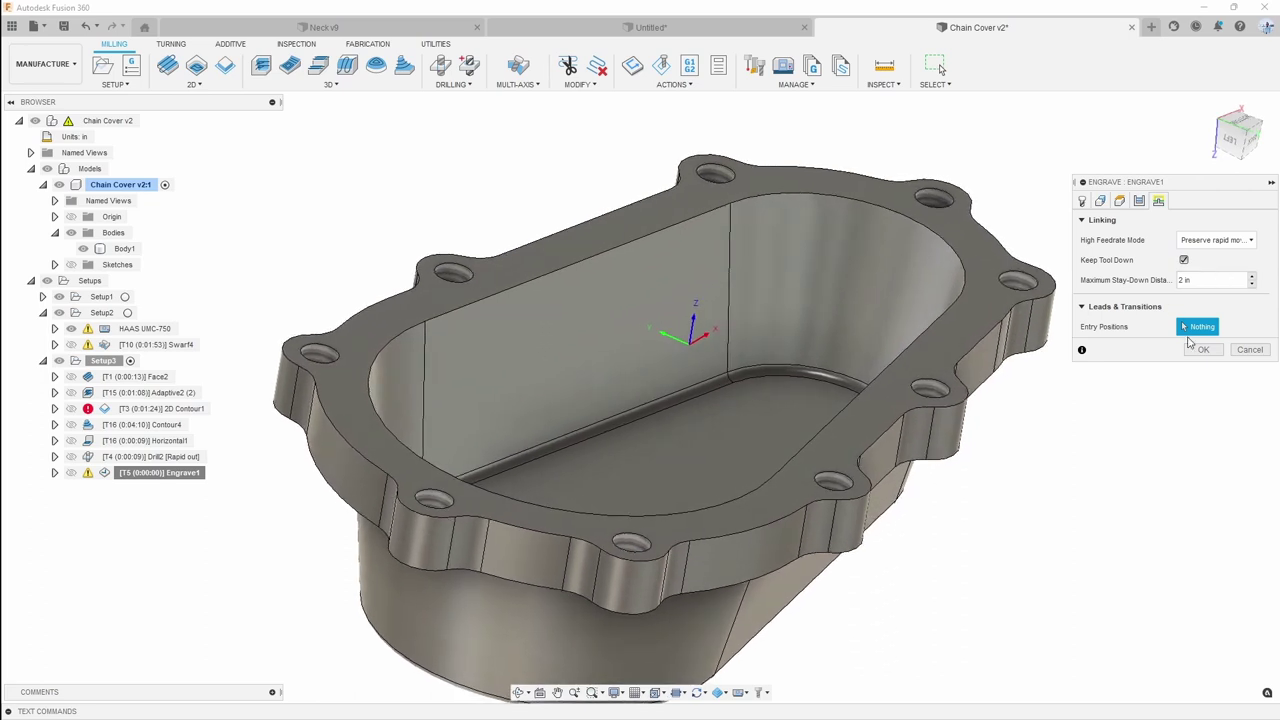
click(1137, 201)
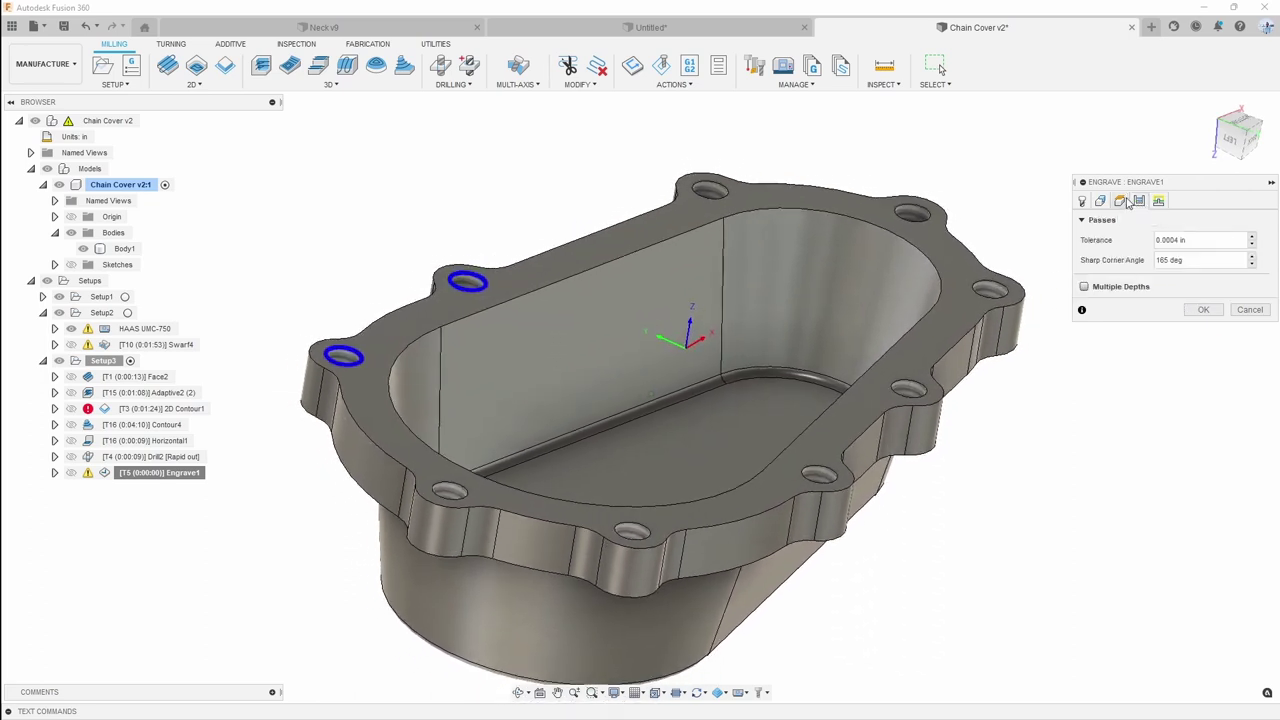
click(1237, 318)
right_click(190, 472)
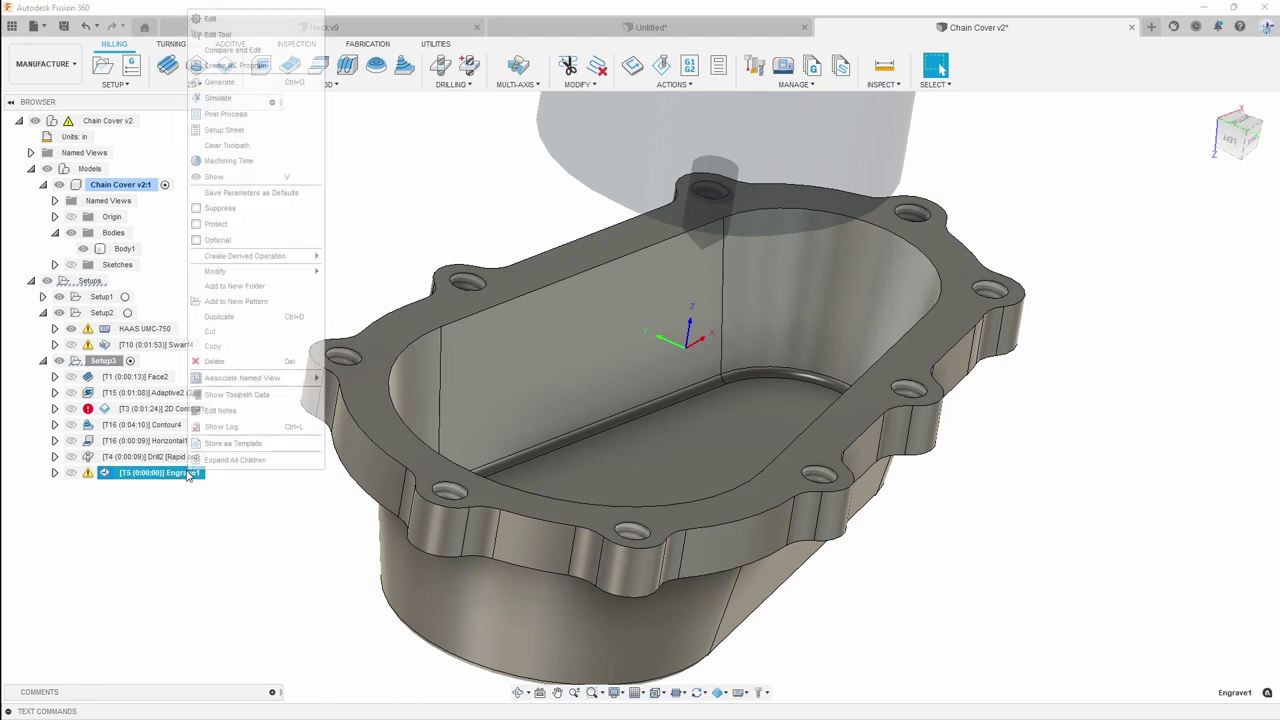
click(236, 362)
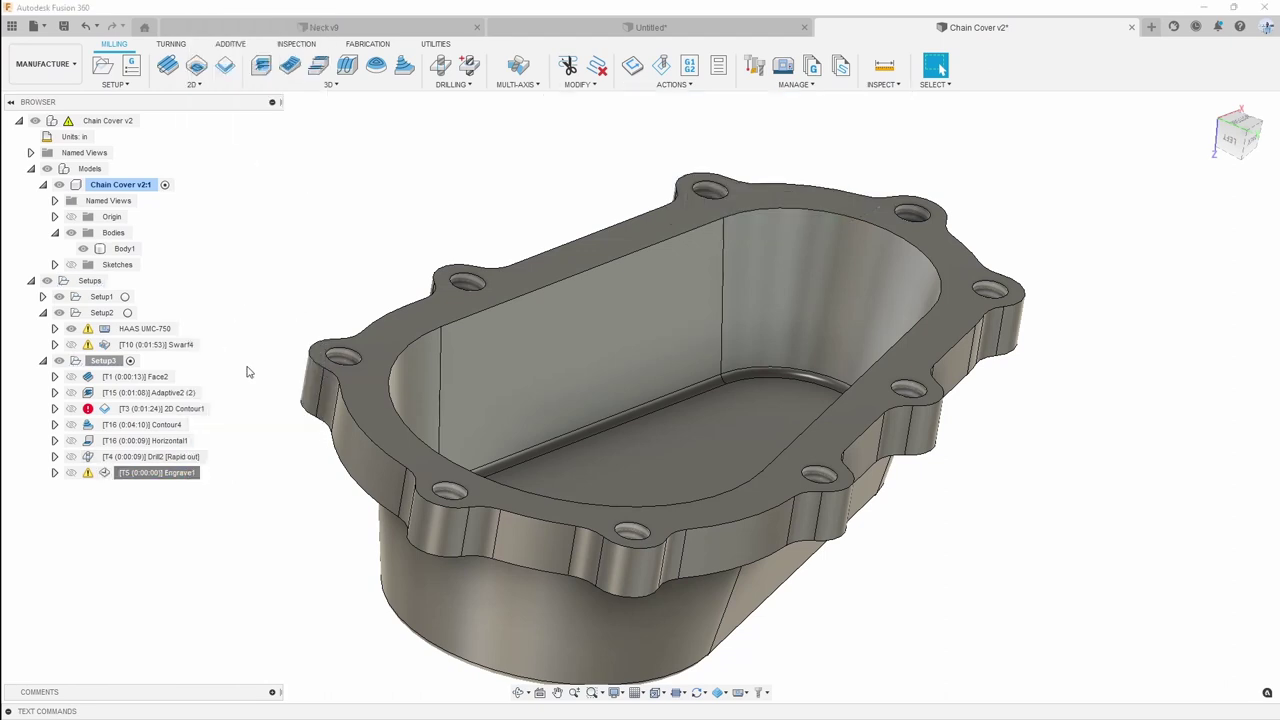
Start a 2D Trace operation in Setup3 with the 1/4 in, 45° chamfer tool from the document library
click(204, 84)
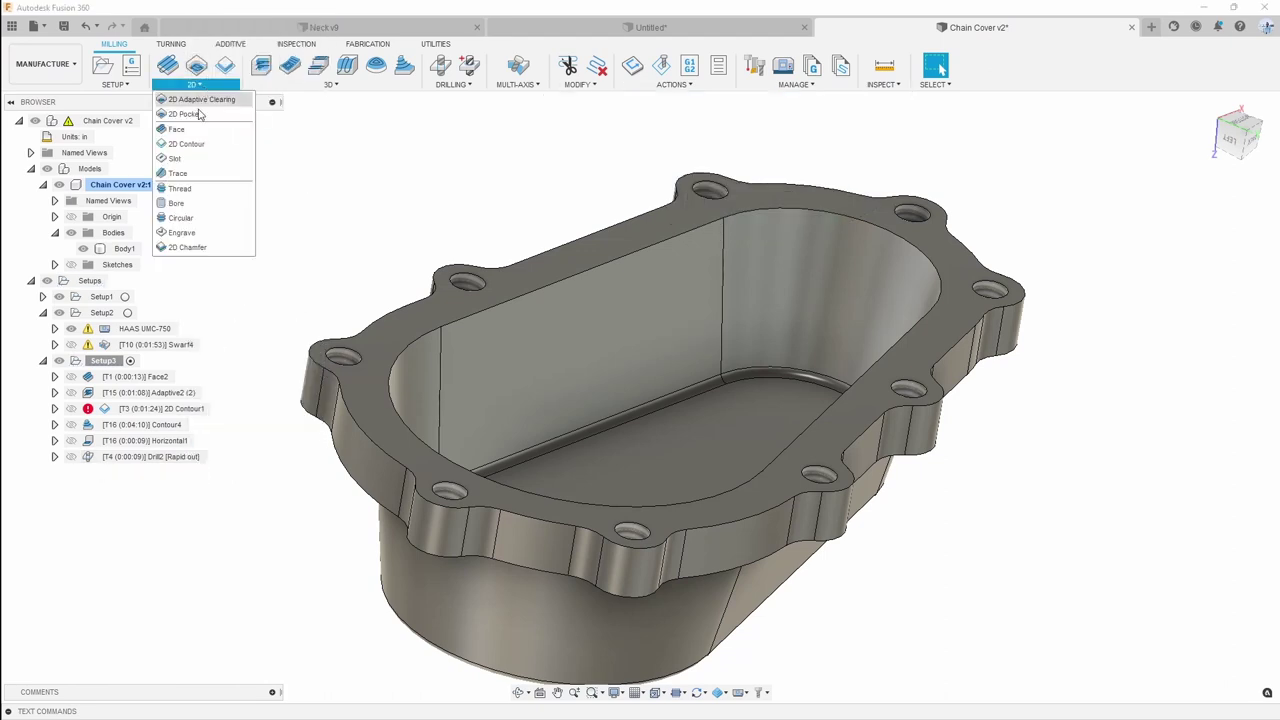
click(207, 174)
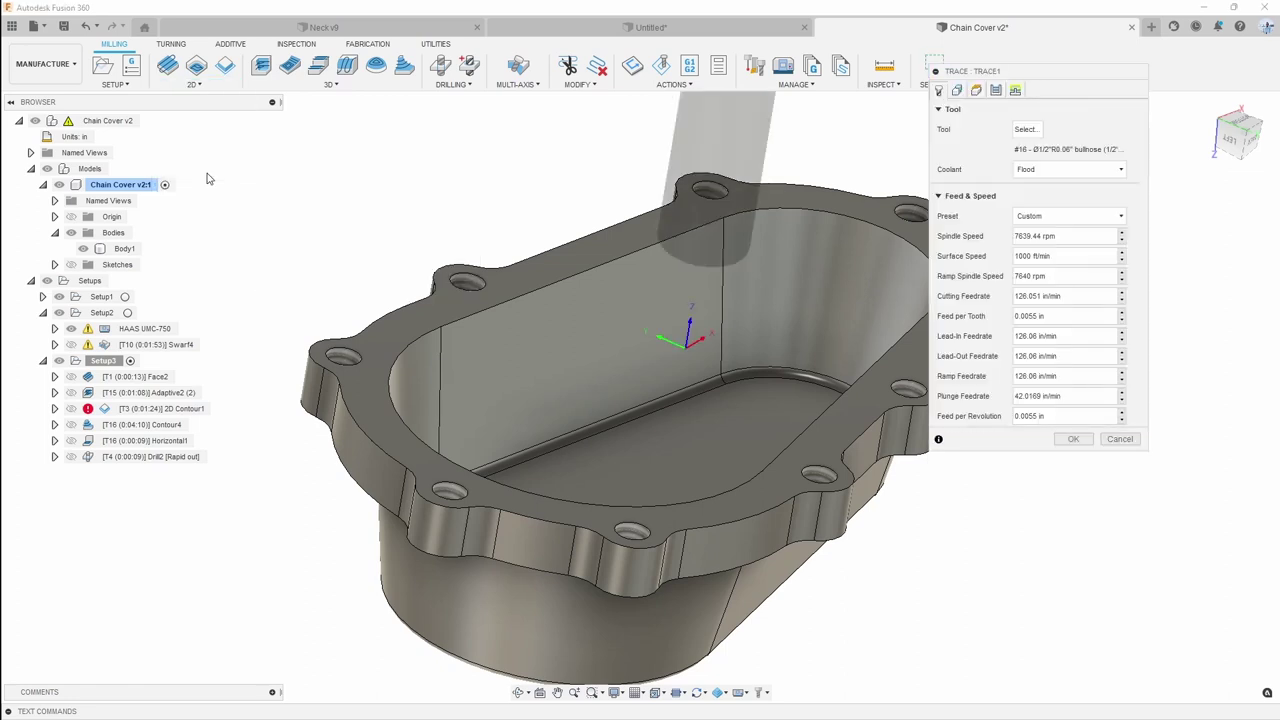
click(1025, 129)
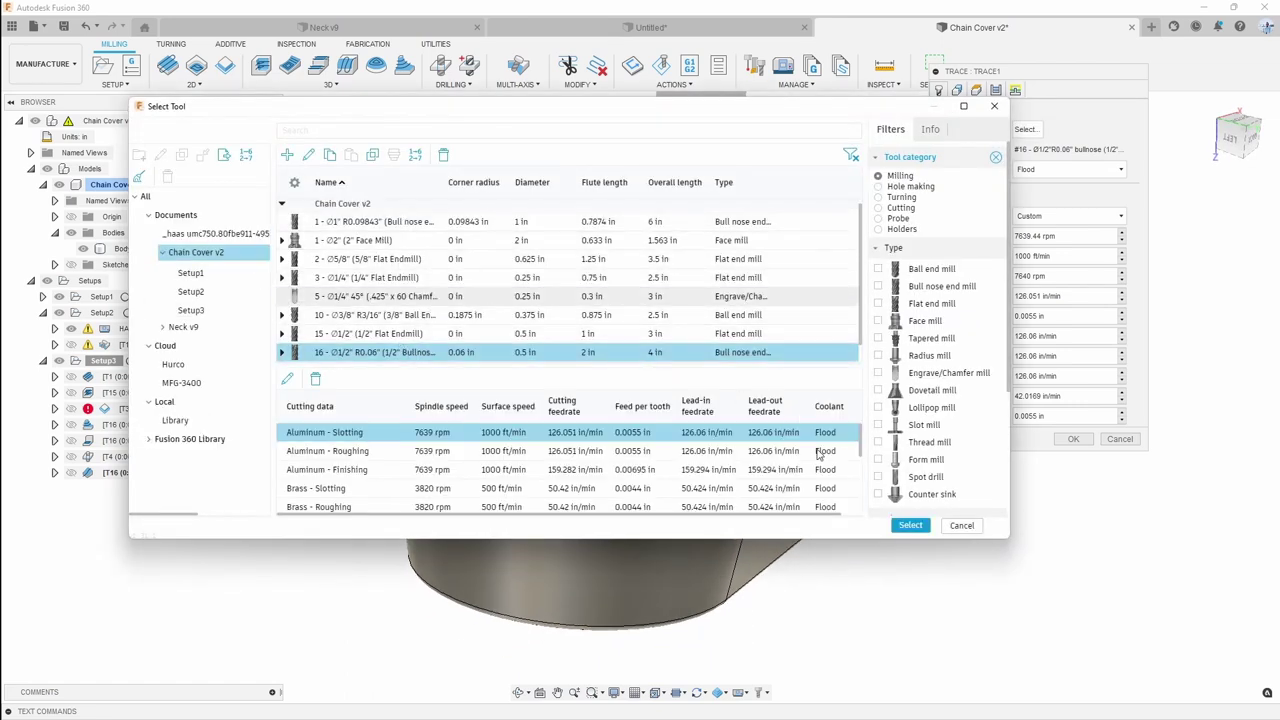
click(380, 296)
click(910, 525)
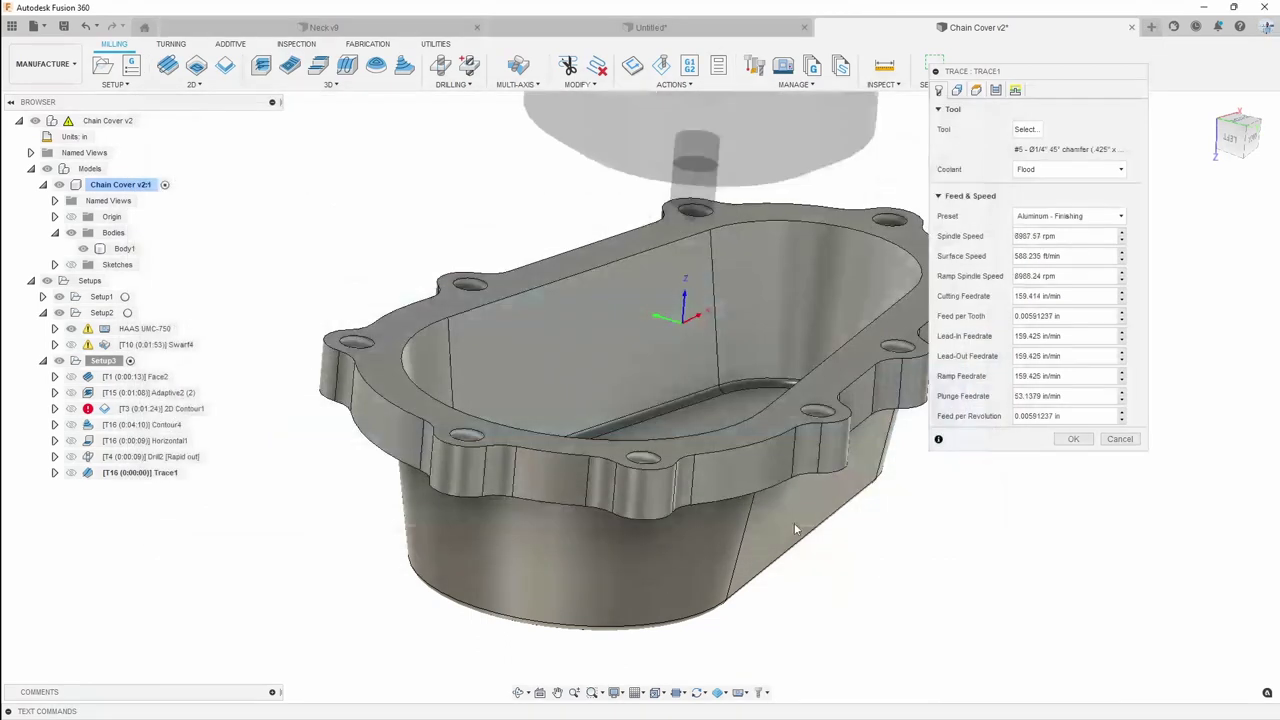
Select the top edges of two adjacent flange holes as the Trace curves and generate the toolpath
click(361, 349)
click(473, 284)
shift+middle_drag(474, 286, 518, 308)
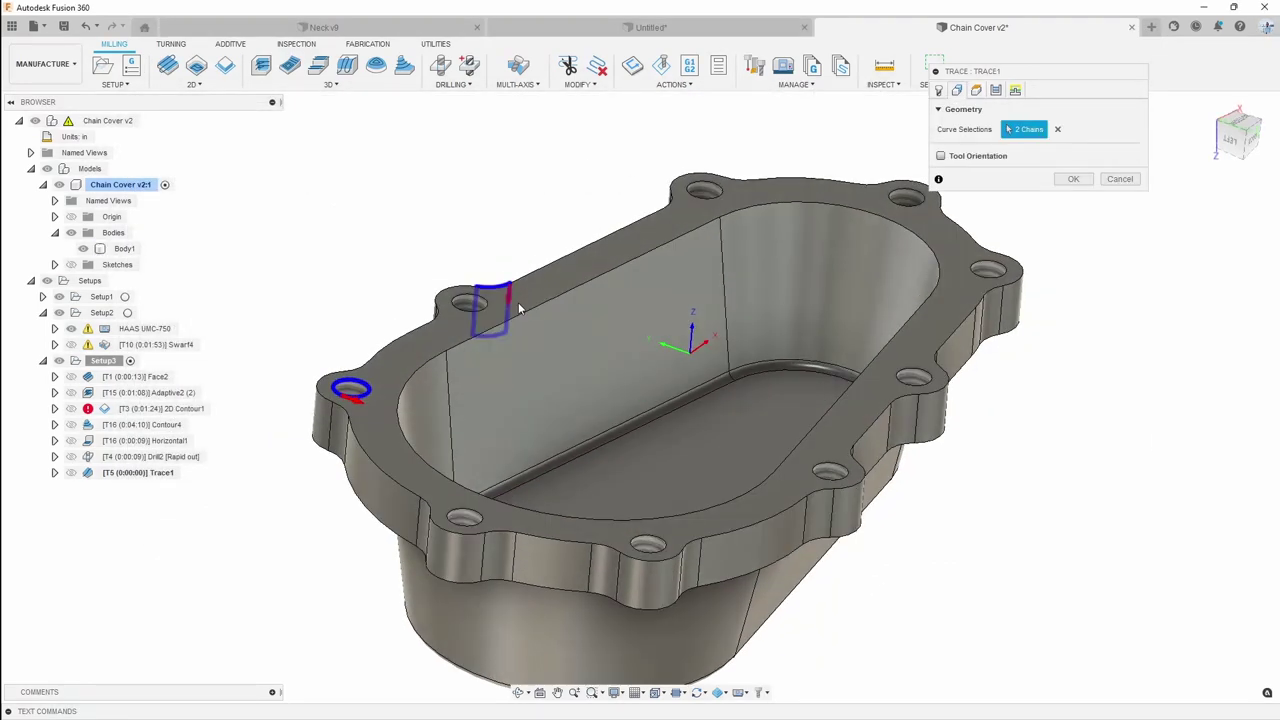
click(504, 320)
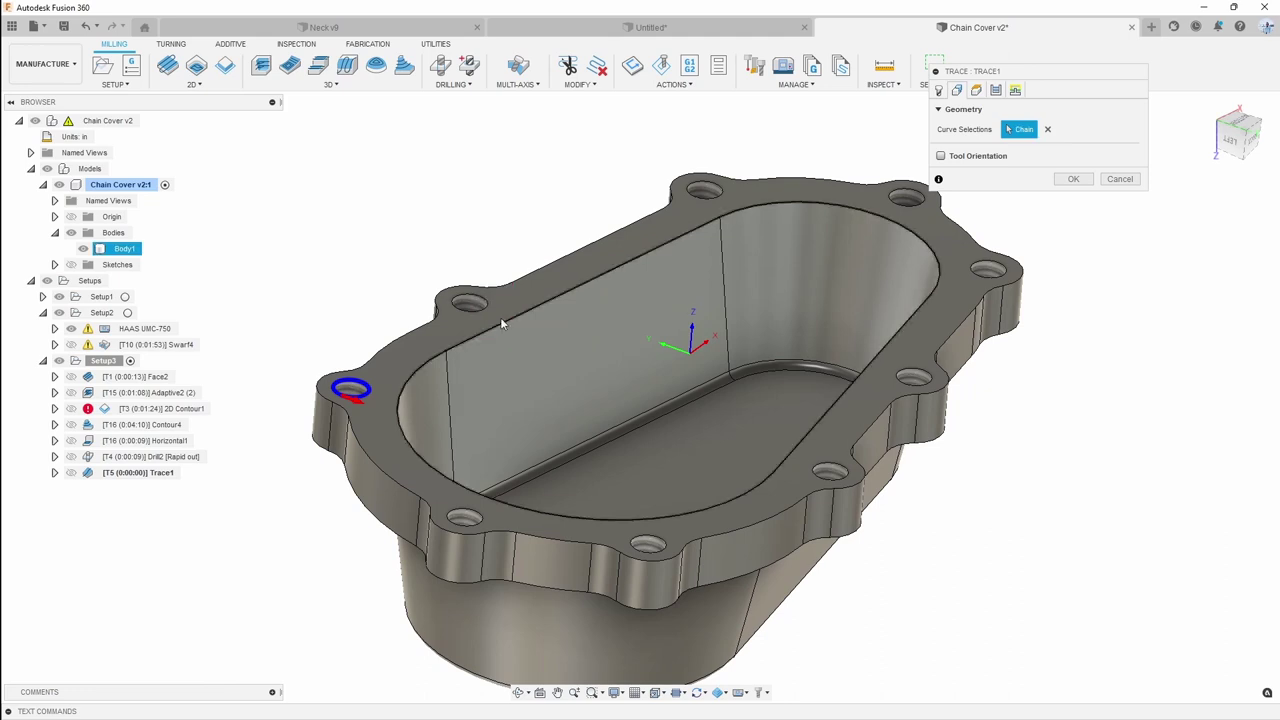
click(484, 309)
scroll(470, 318, up, 3)
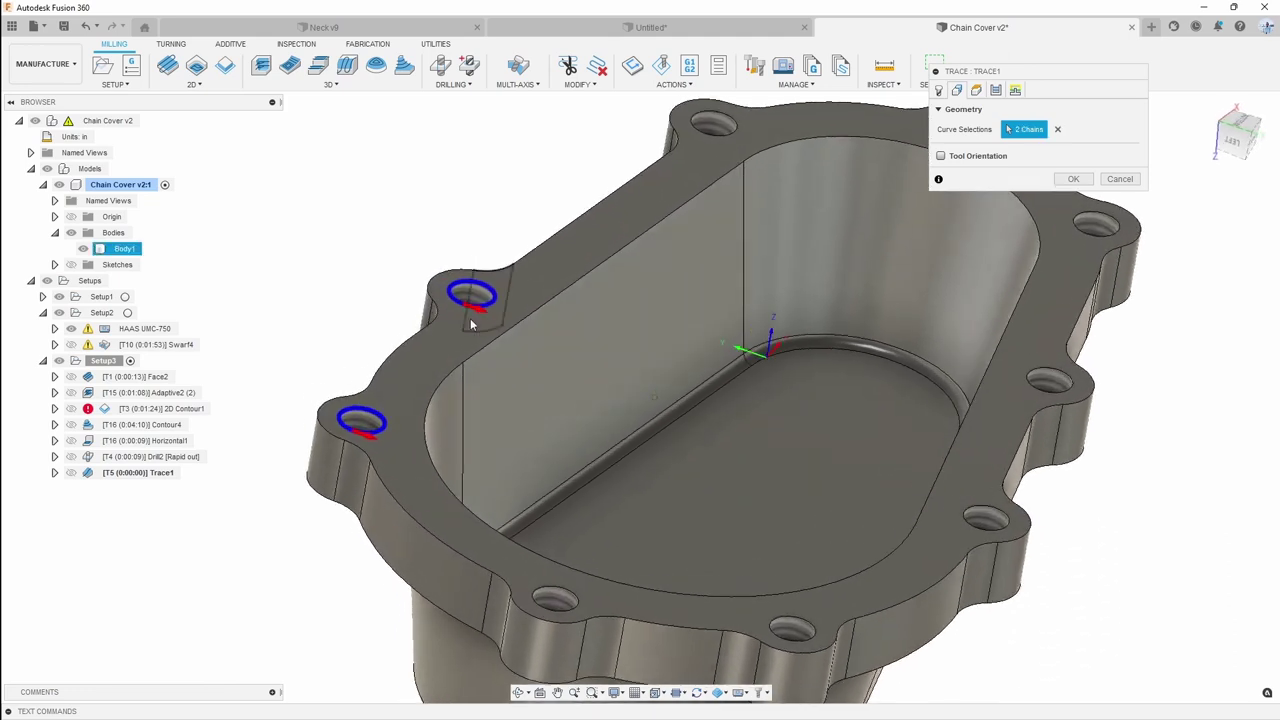
click(1071, 182)
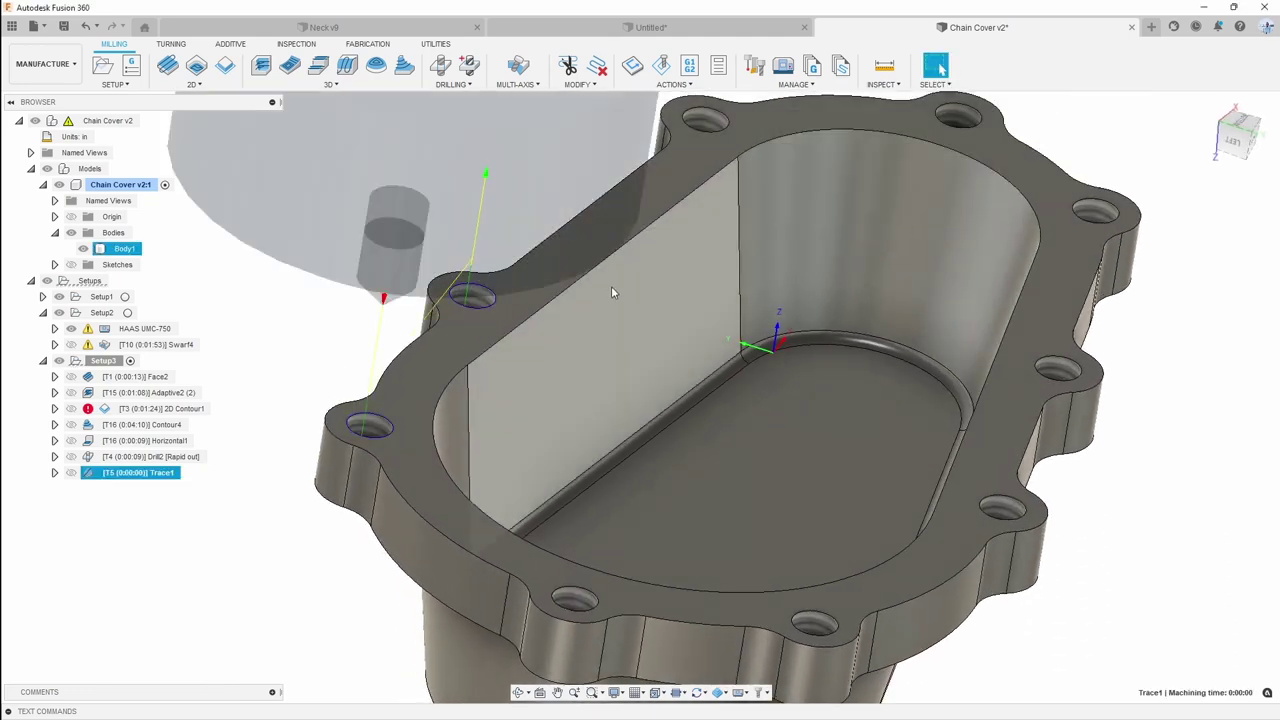
Enable chamfering in the Trace operation with a chamfer width of 0.03 in and a tip offset of 0.01 in, and regenerate it
mouse_move(611, 286)
shift+middle_down()
mouse_move(450, 381)
mouse_move(381, 380)
shift+middle_up()
scroll(381, 380, up, 2)
scroll(380, 385, up, 8)
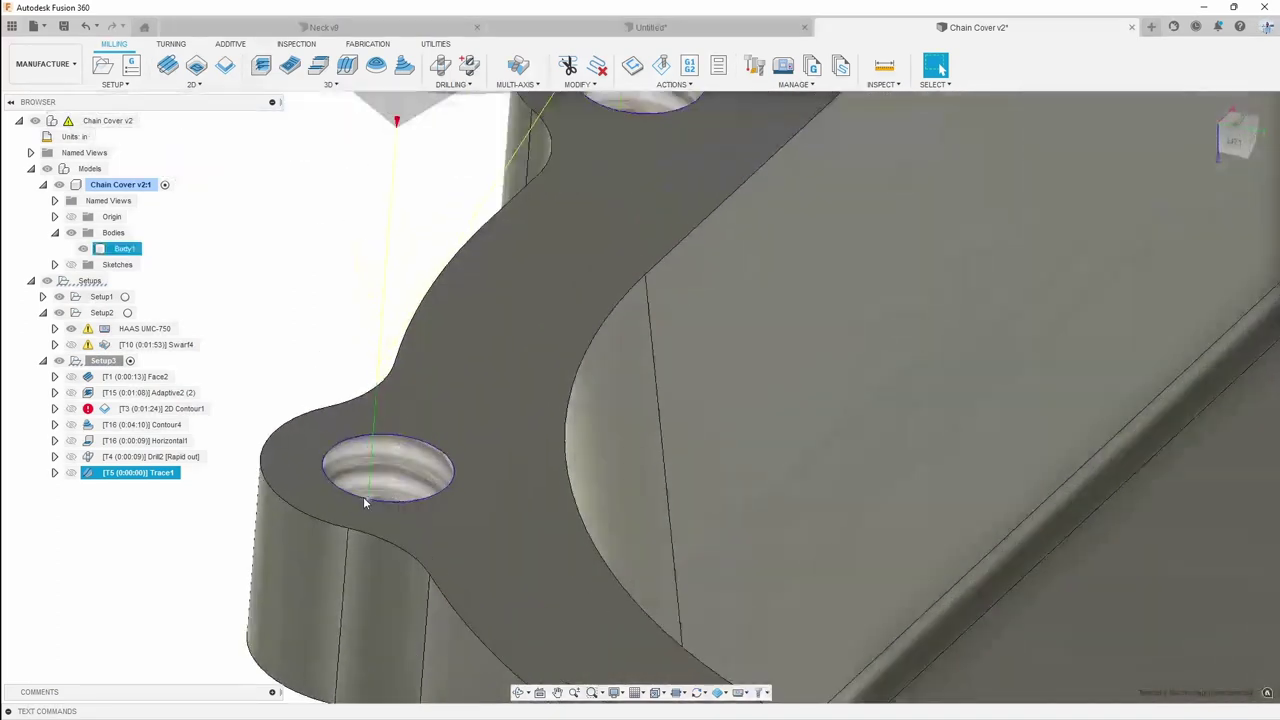
scroll(367, 448, down, 10)
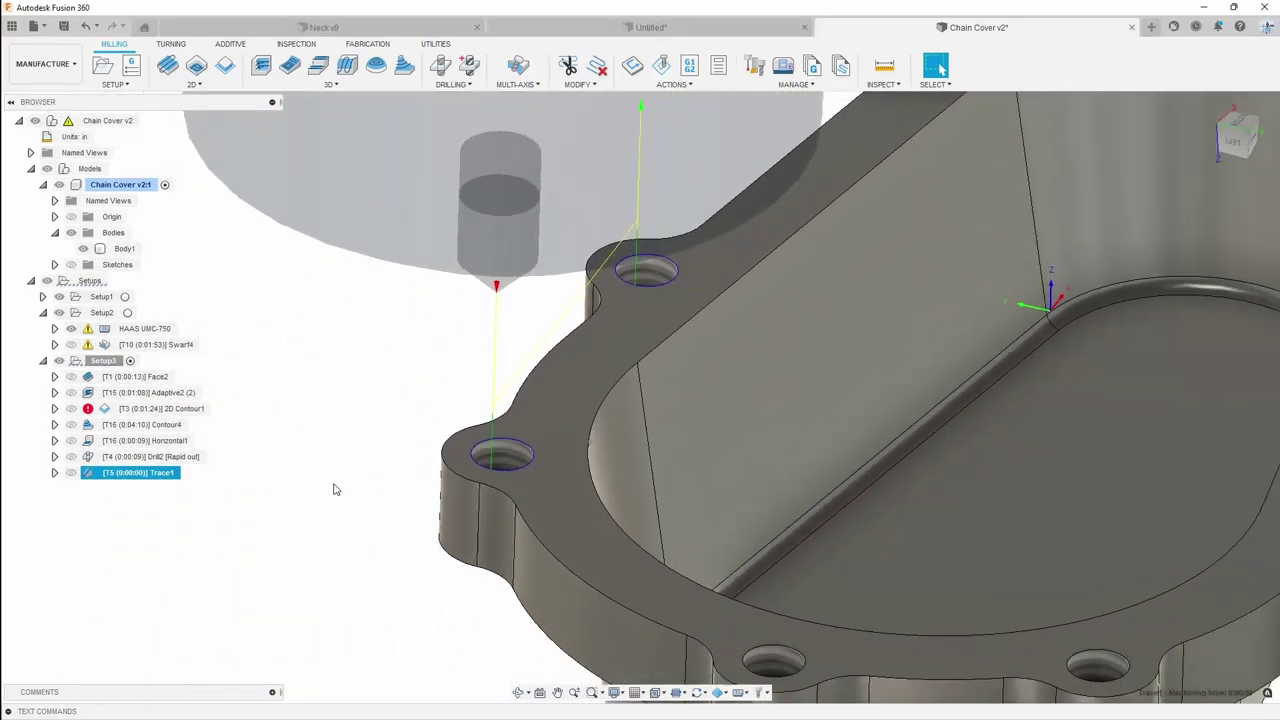
scroll(335, 489, down, 5)
right_click(168, 474)
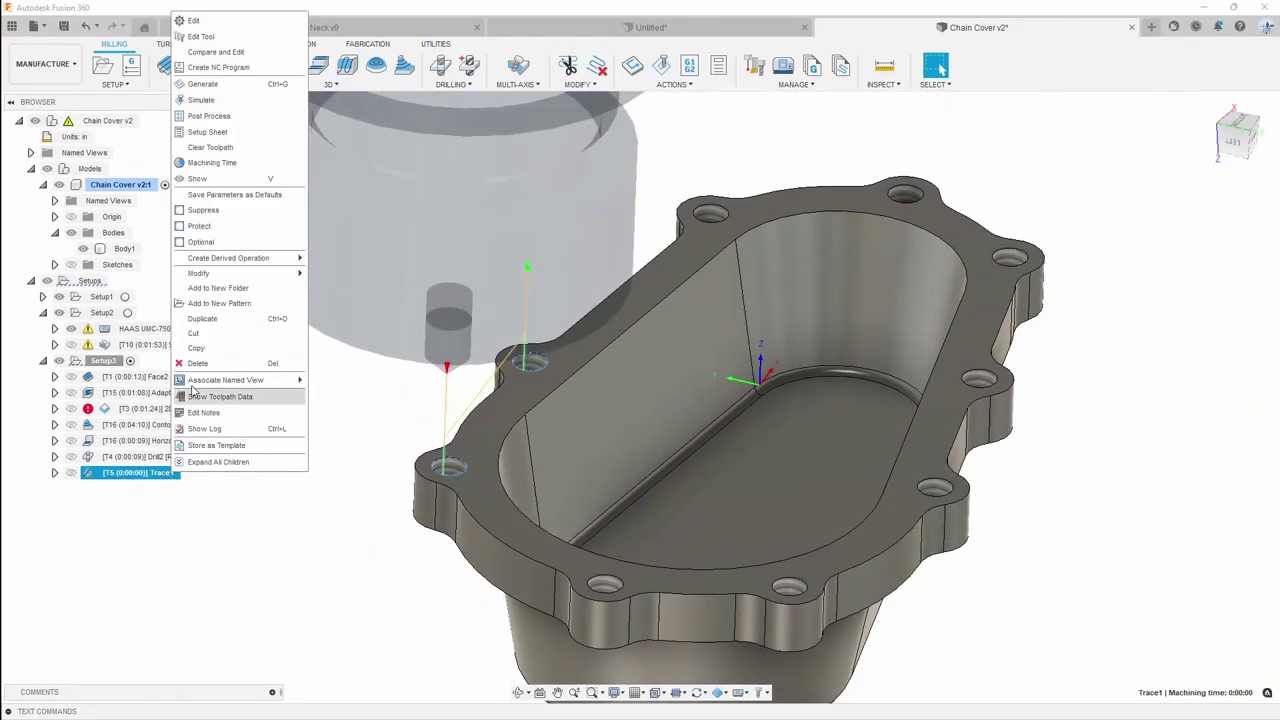
click(230, 22)
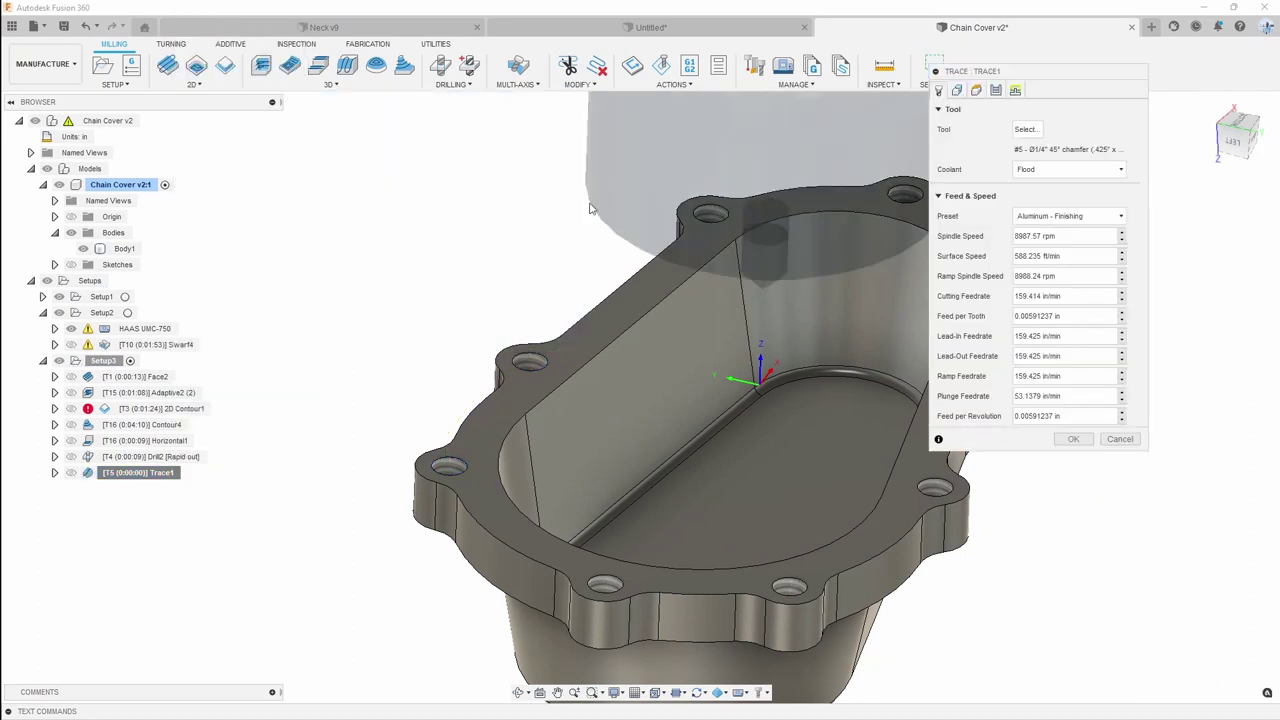
click(956, 90)
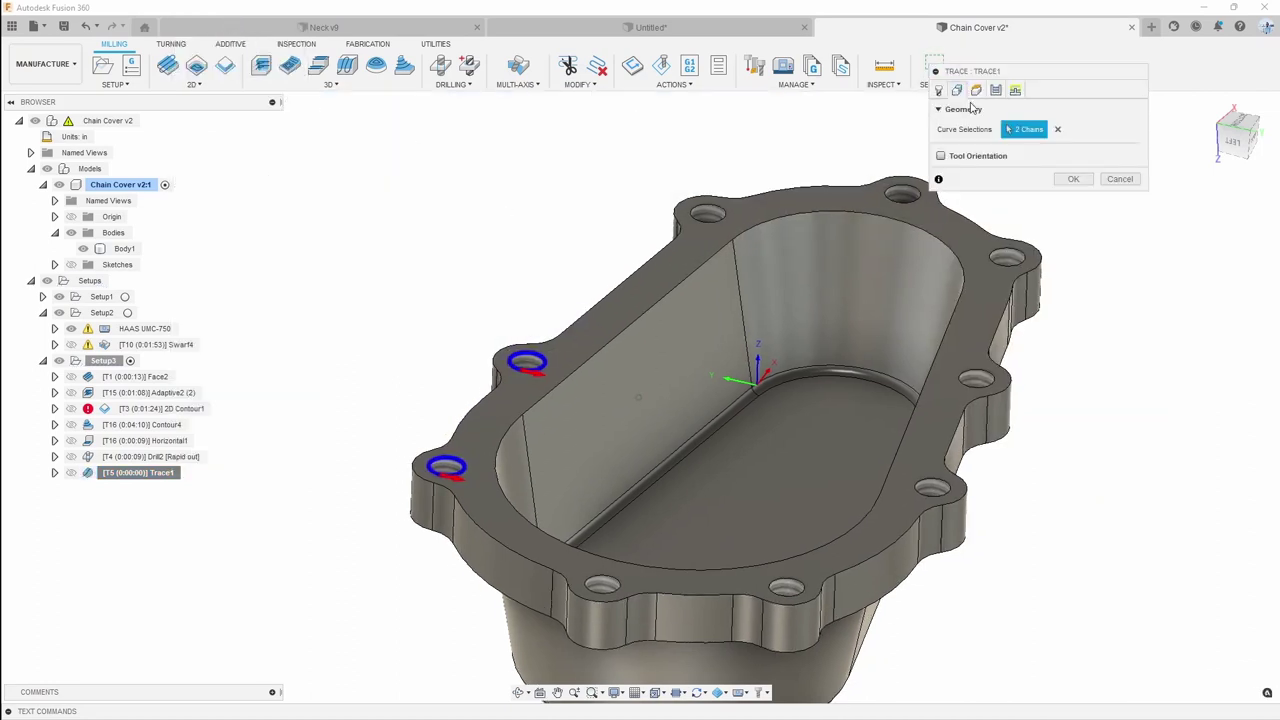
click(976, 90)
click(1036, 362)
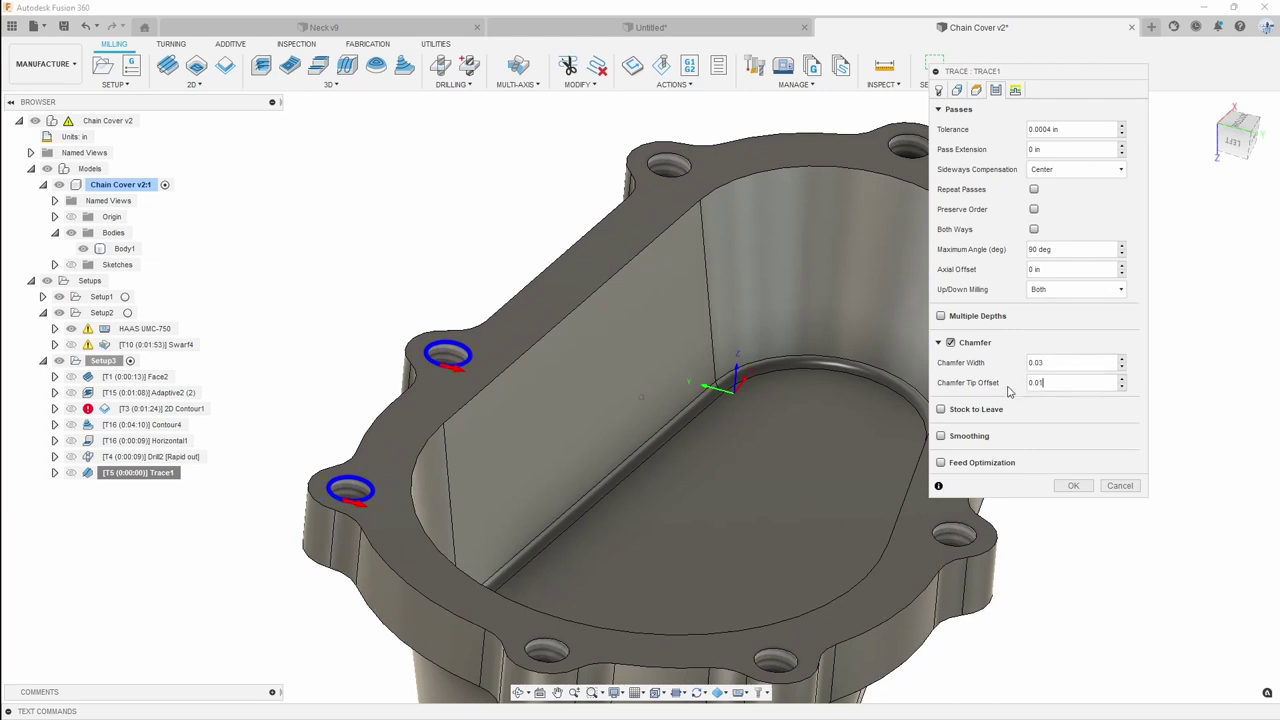
click(1073, 486)
scroll(305, 322, up, 5)
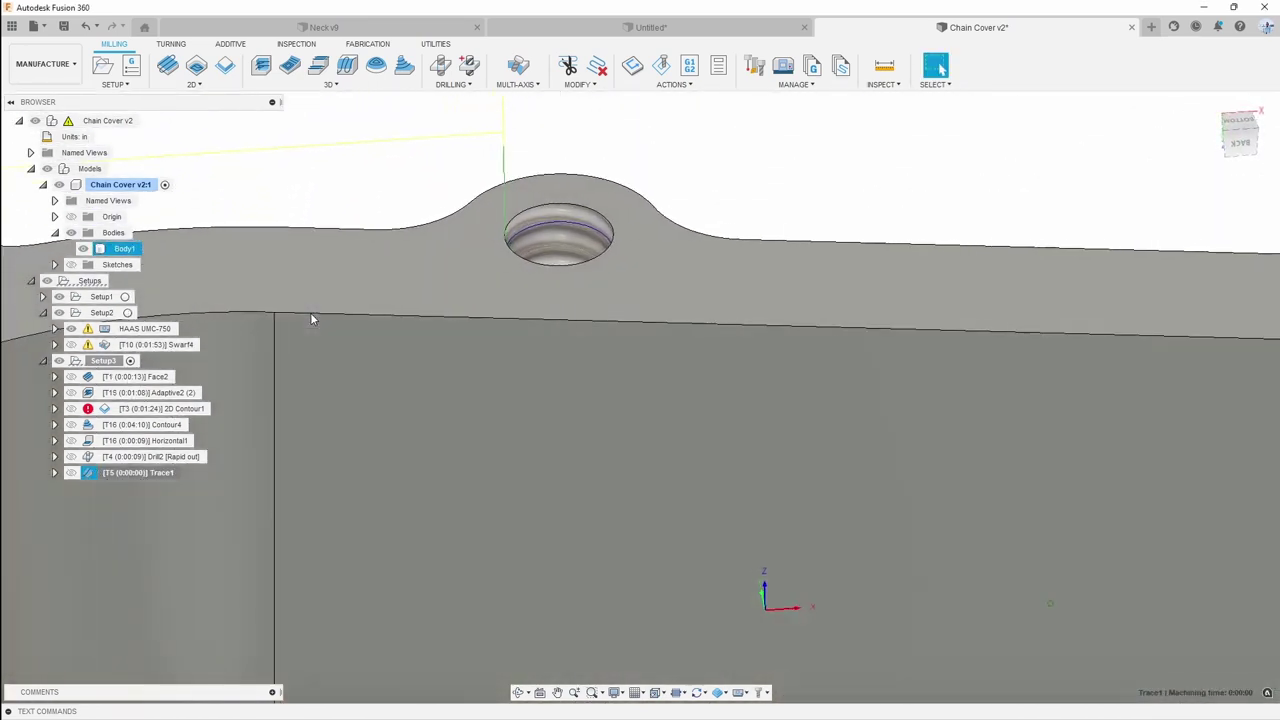
scroll(527, 238, down, 10)
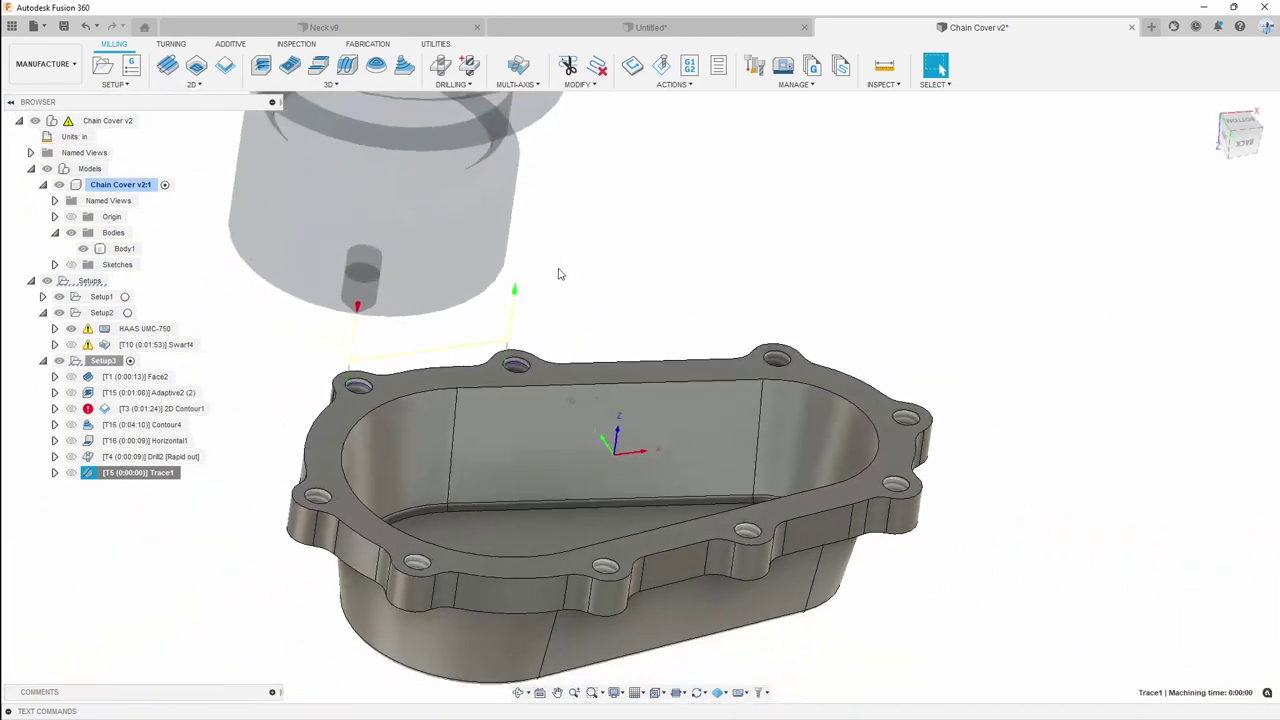
Replace the two flange-hole curves in the Trace1 operation with the chain along the flange's outer top edge
right_click(148, 473)
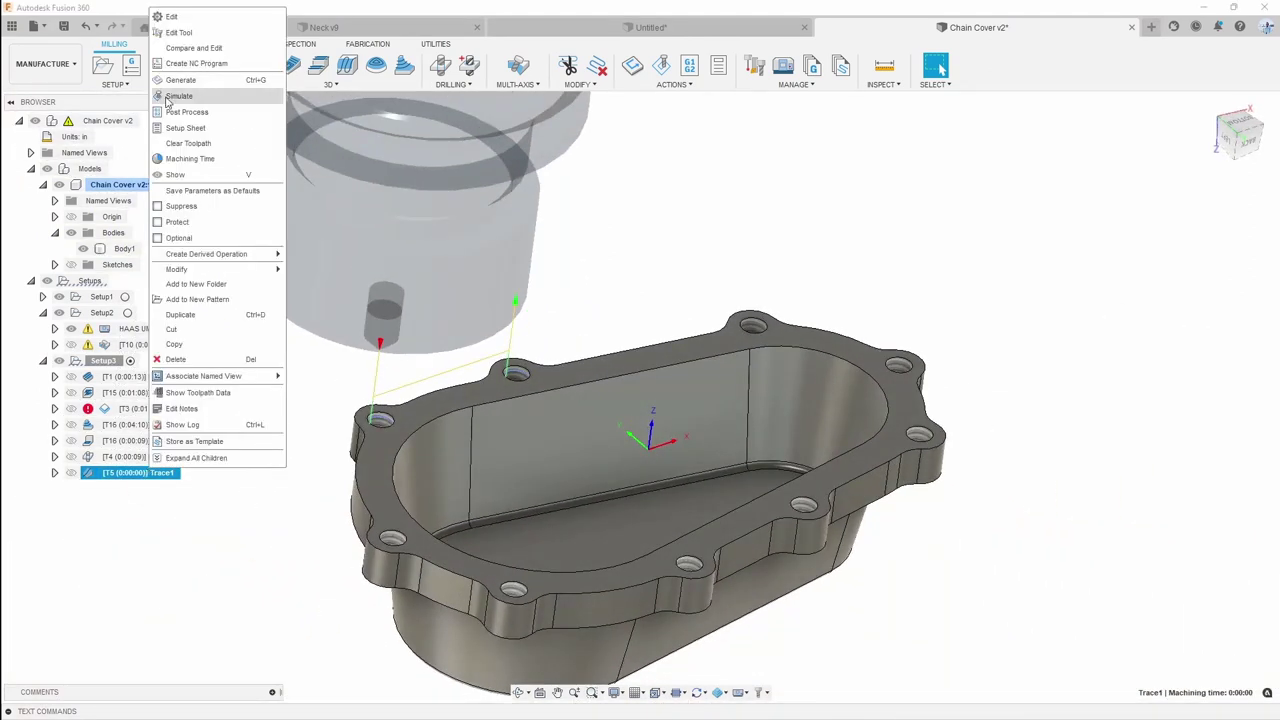
click(172, 19)
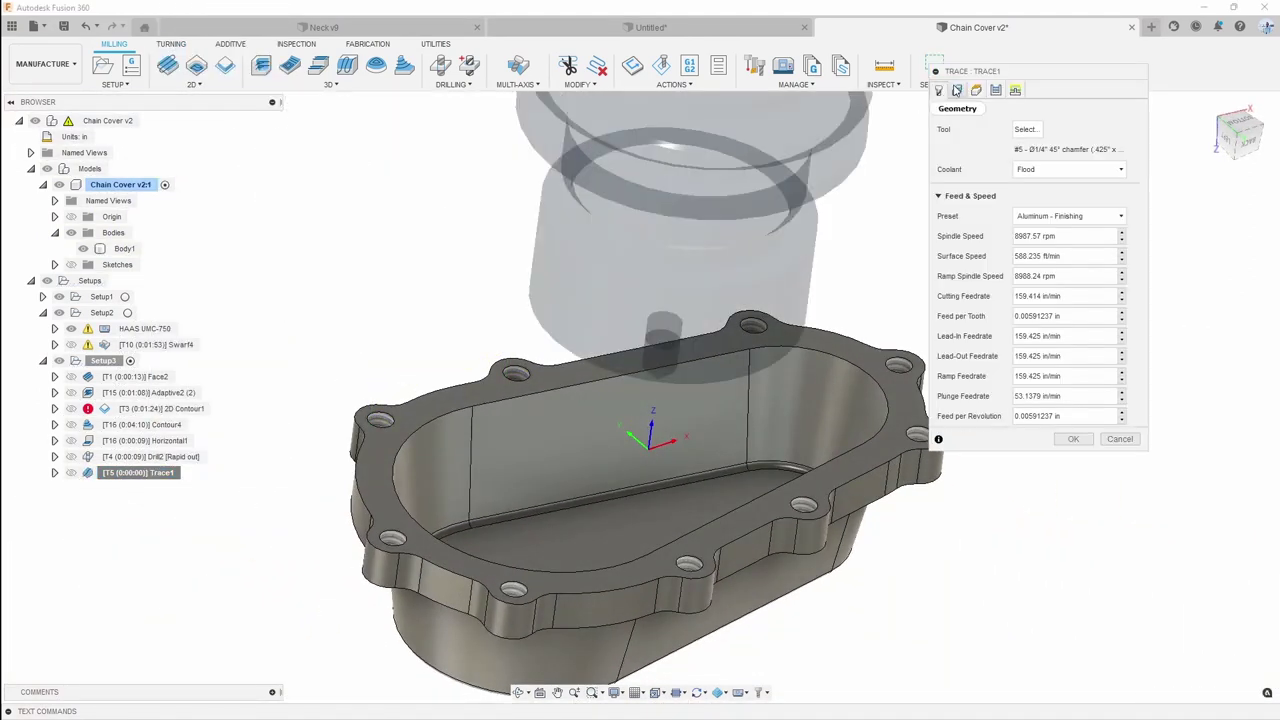
click(956, 90)
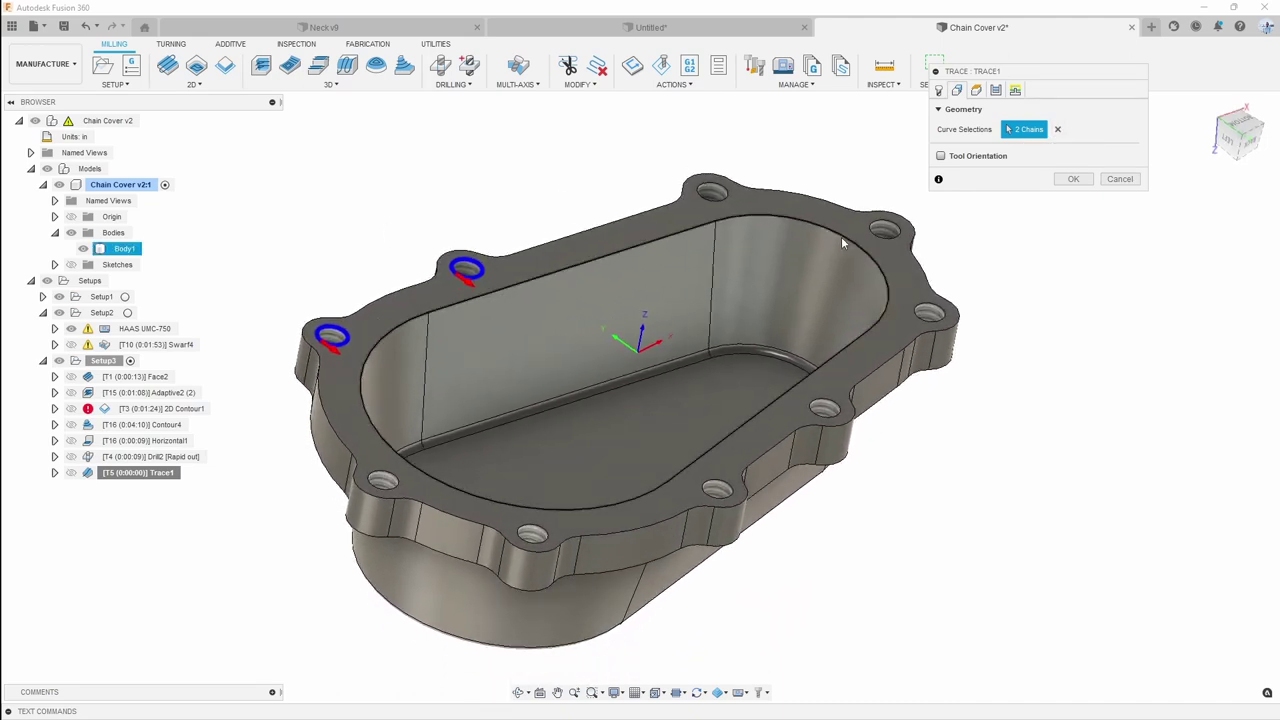
click(1058, 129)
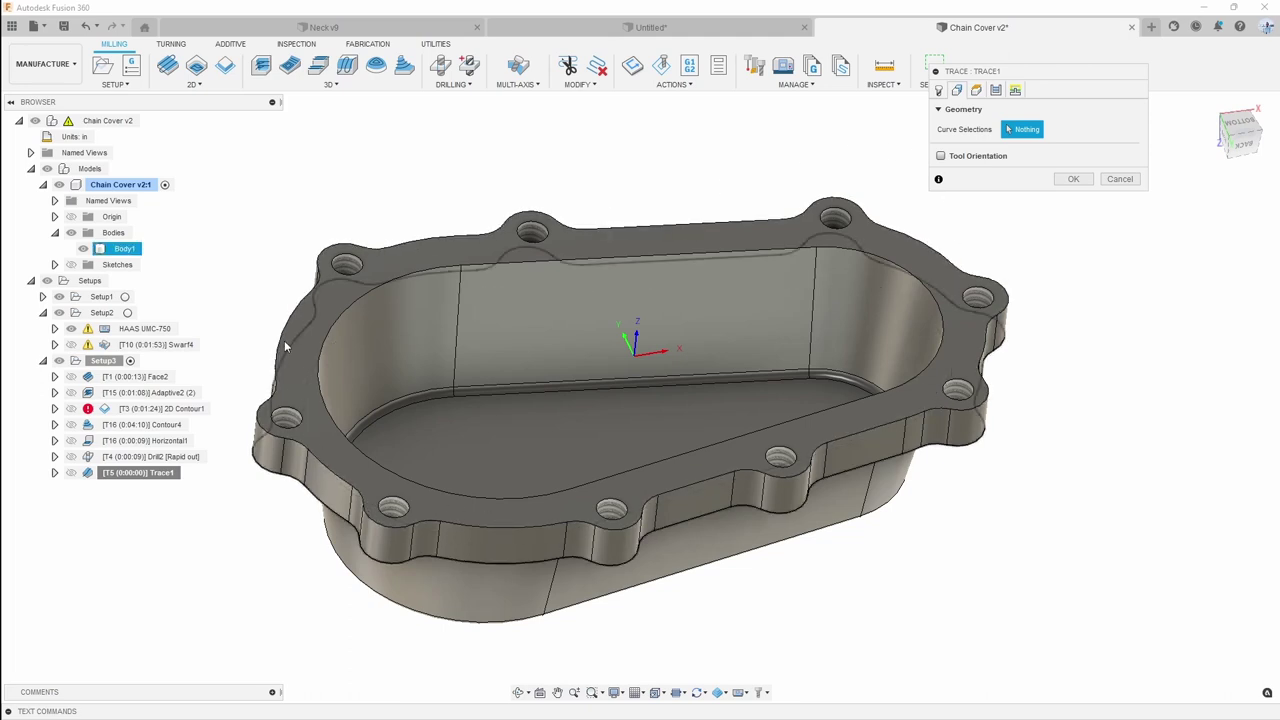
shift+middle_drag(357, 265, 370, 476)
click(372, 480)
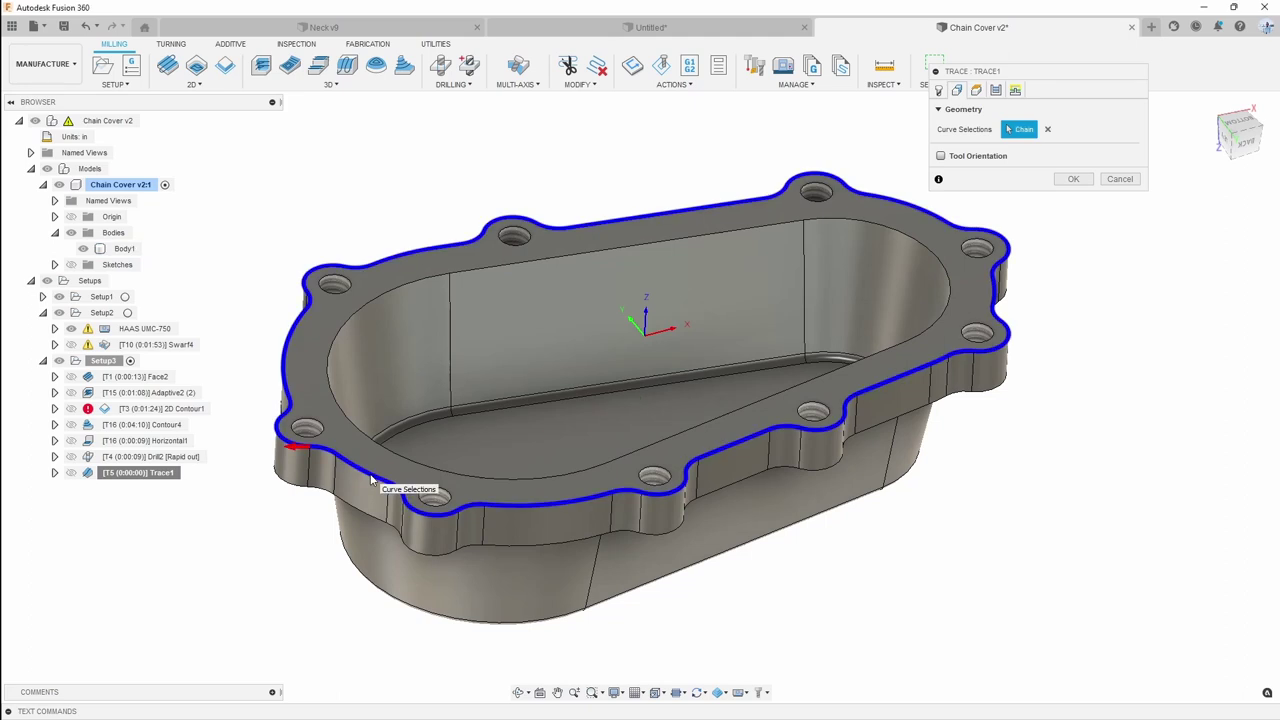
scroll(371, 478, up, 3)
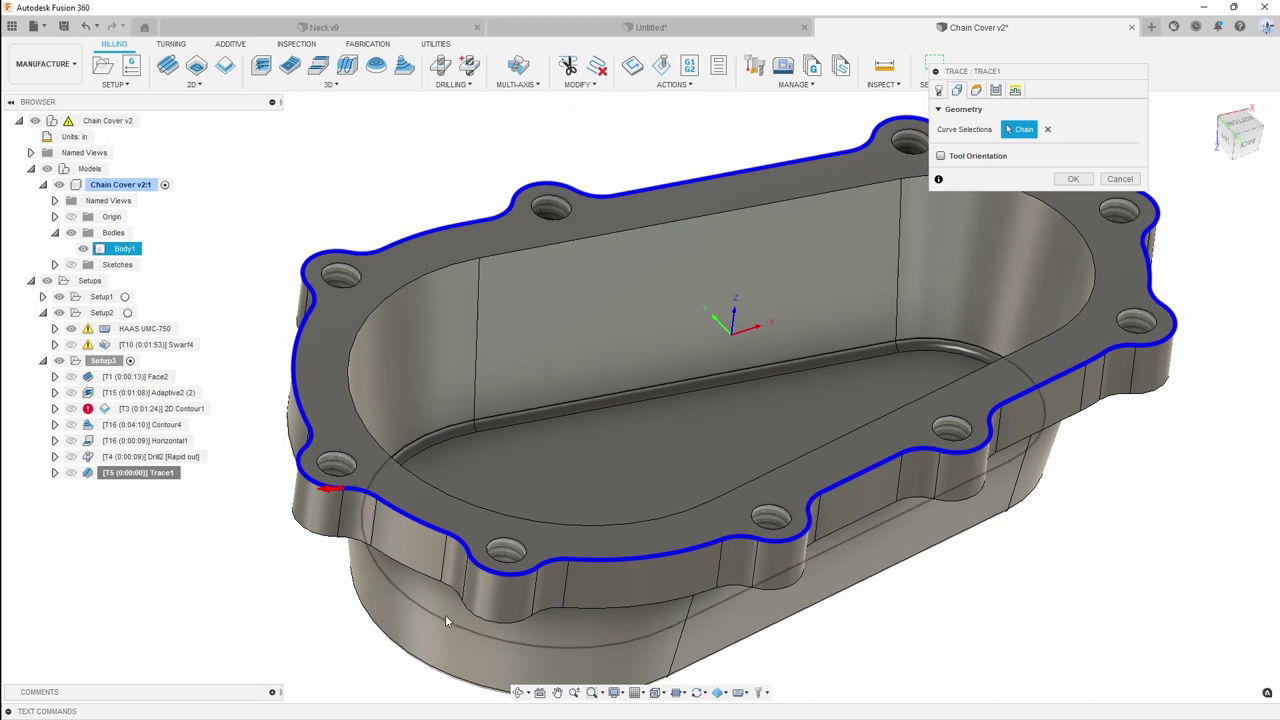
Edit the outer flange chain and convert it from a closed chain to an open chain based on the one curved edge
click(401, 513)
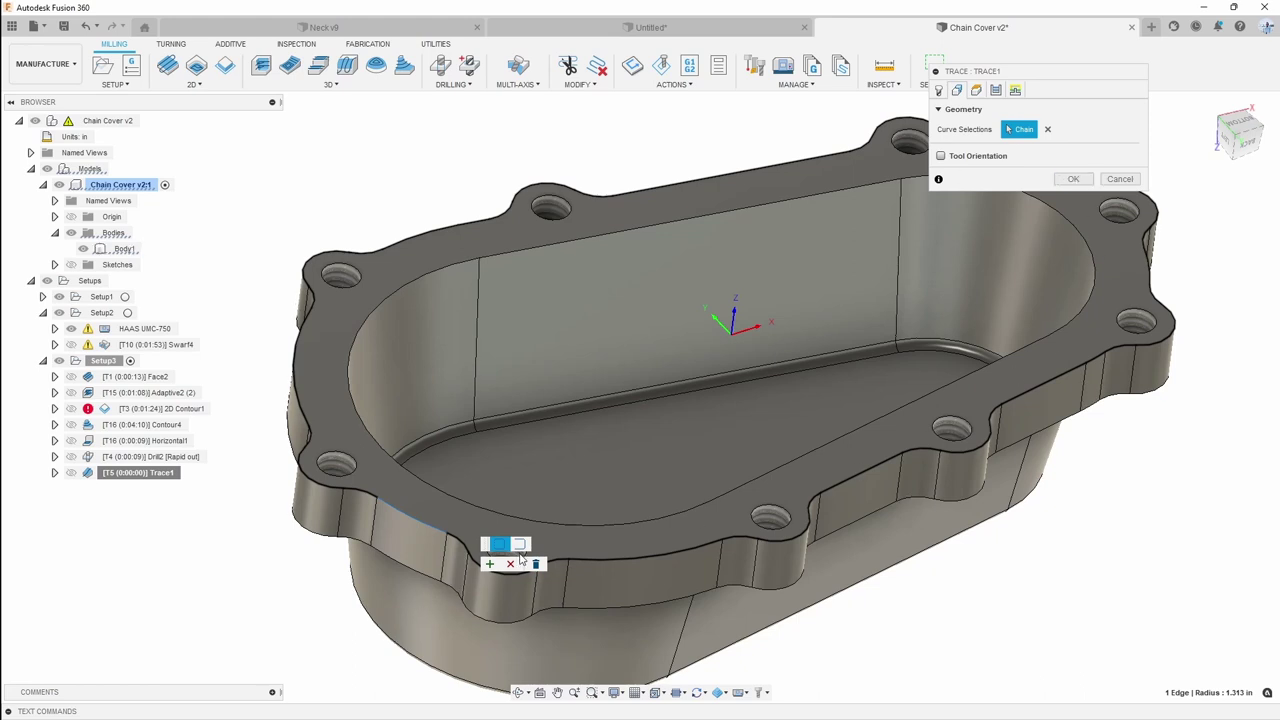
scroll(521, 565, down, 1)
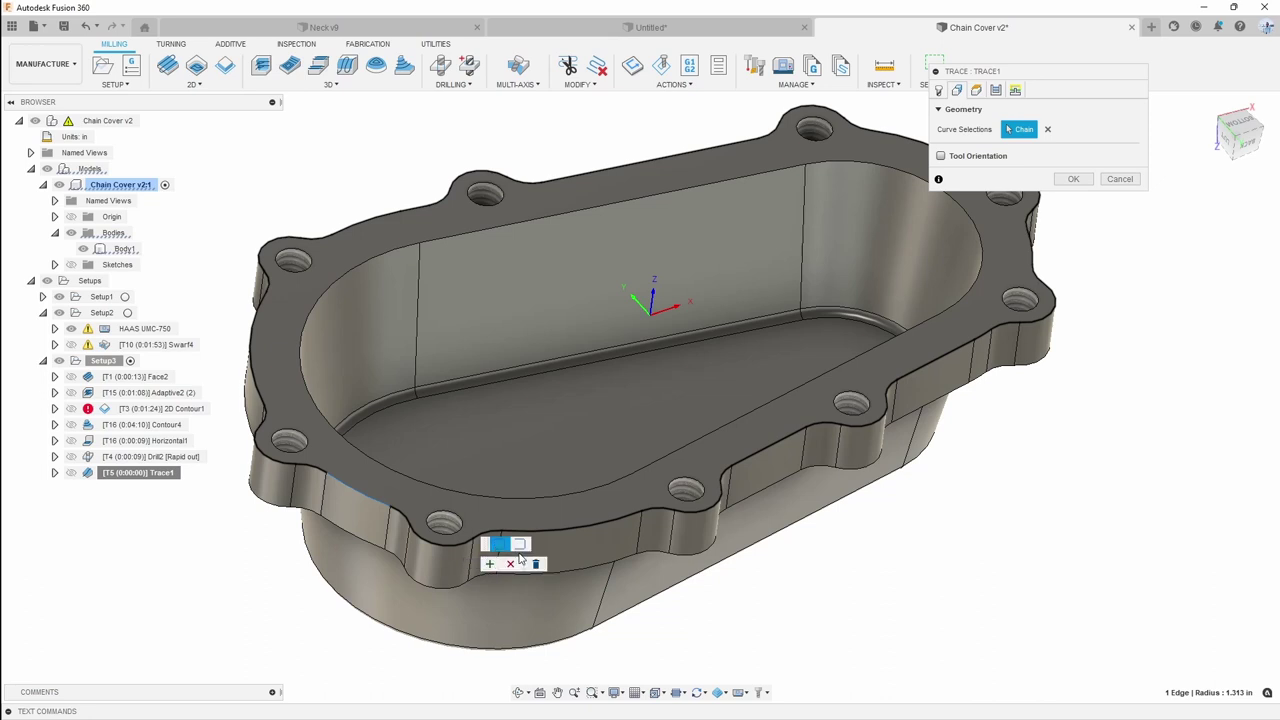
scroll(519, 558, up, 2)
click(519, 546)
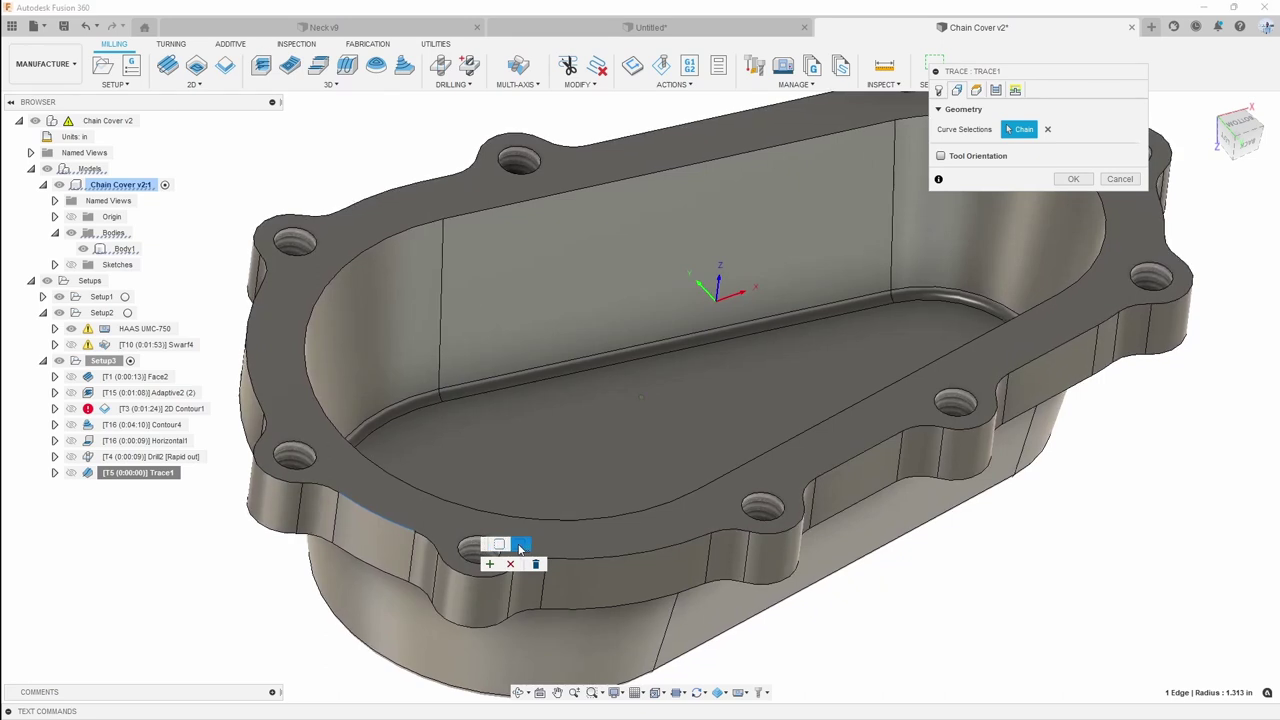
shift+middle_drag(519, 548, 514, 556)
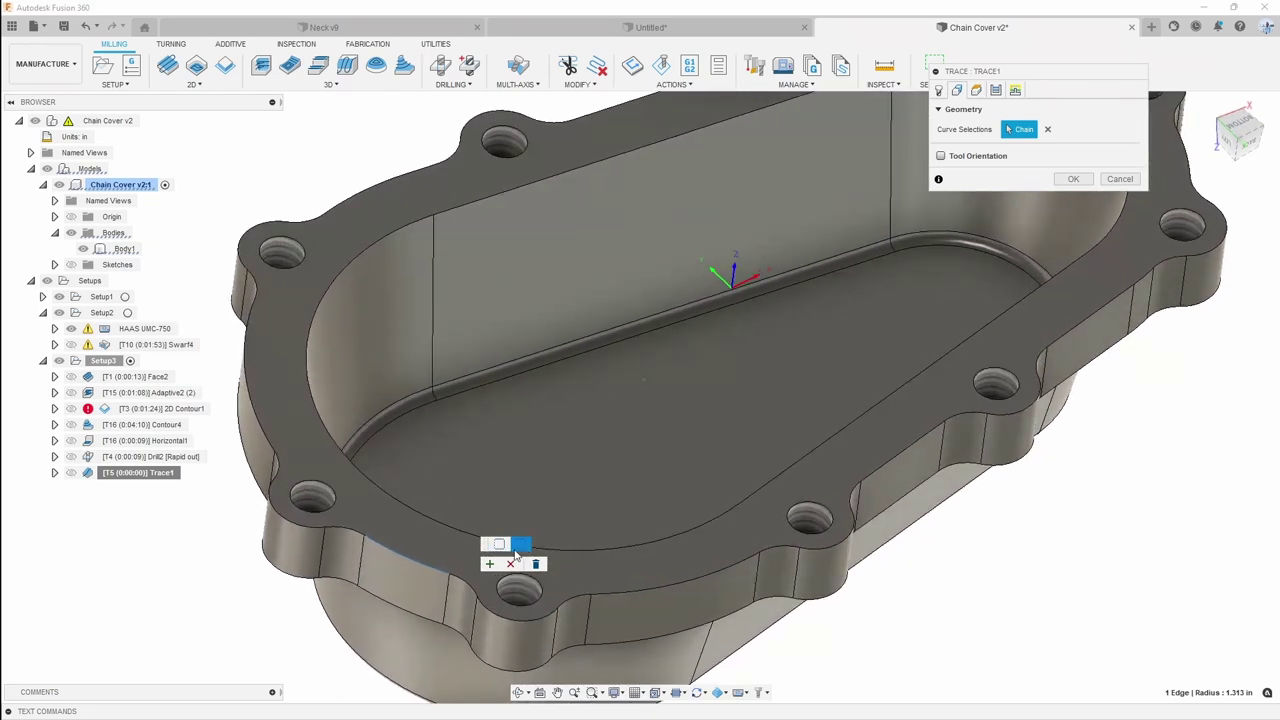
Extend the open chain edge by edge around the adjacent hole lobe up to the next lobe, and accept it
click(349, 528)
click(306, 524)
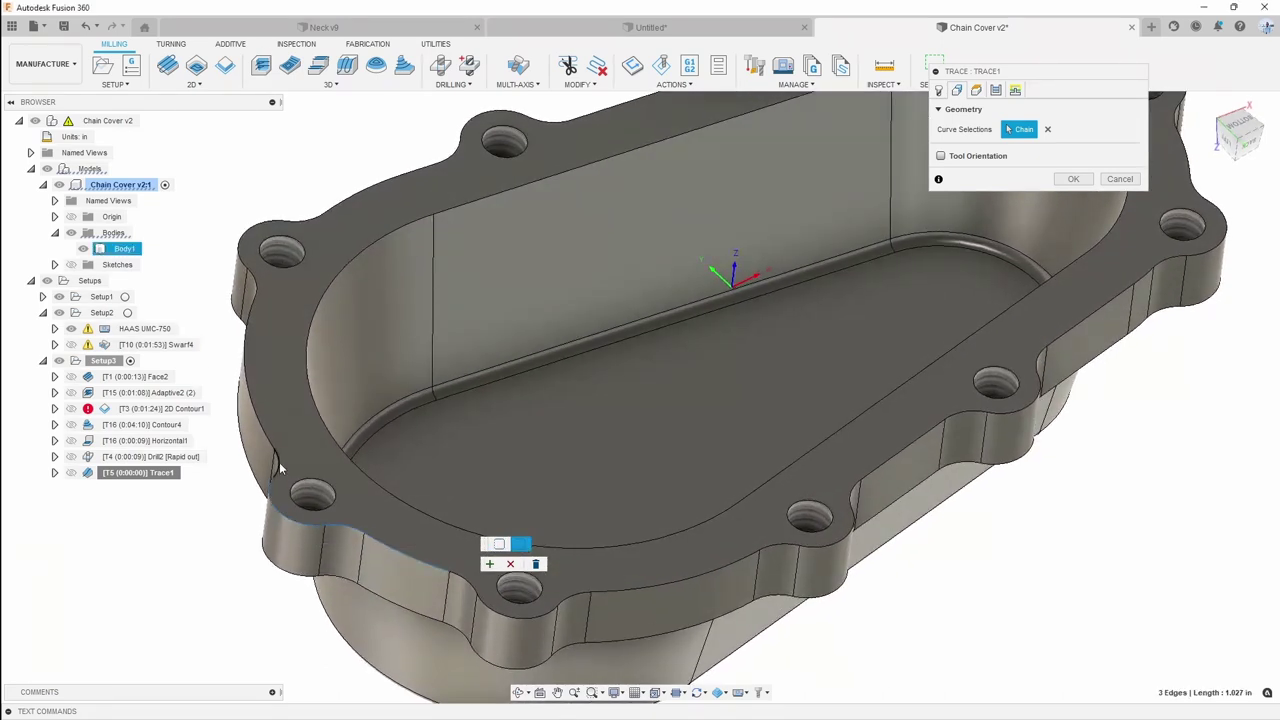
click(279, 463)
click(265, 426)
scroll(268, 430, down, 1)
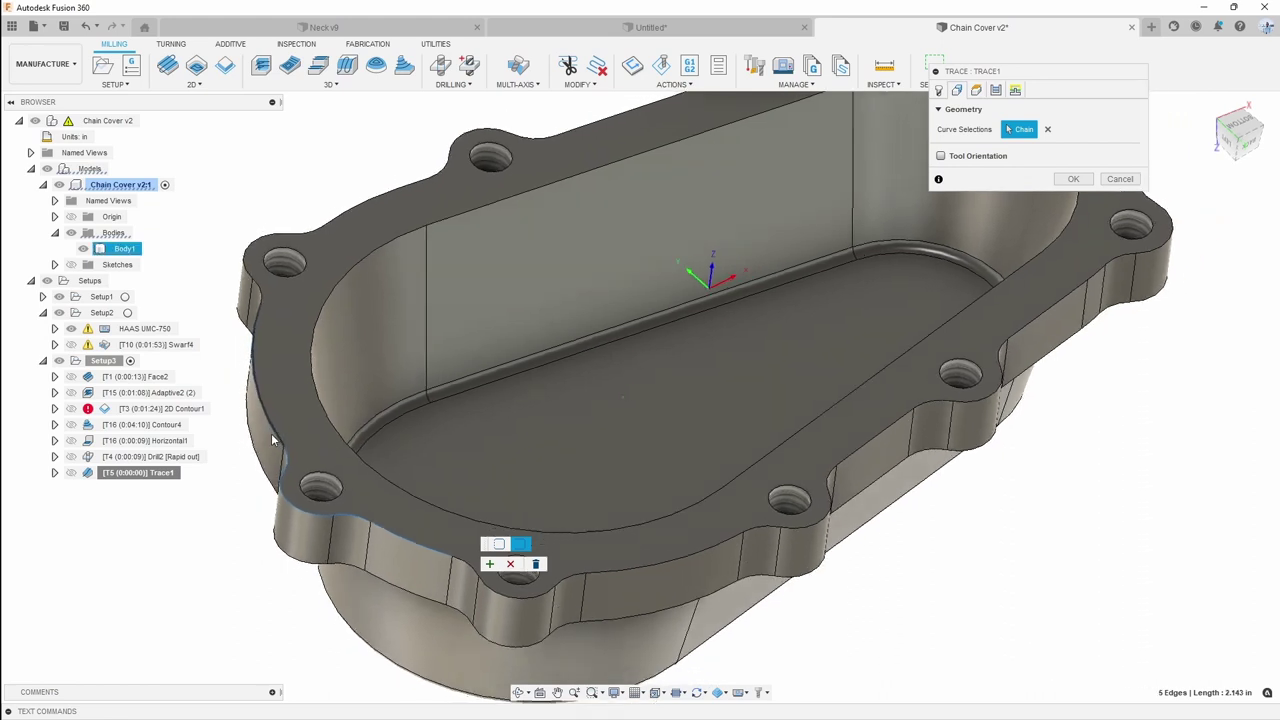
mouse_move(271, 434)
shift+middle_down()
mouse_move(333, 492)
mouse_move(350, 244)
shift+middle_up()
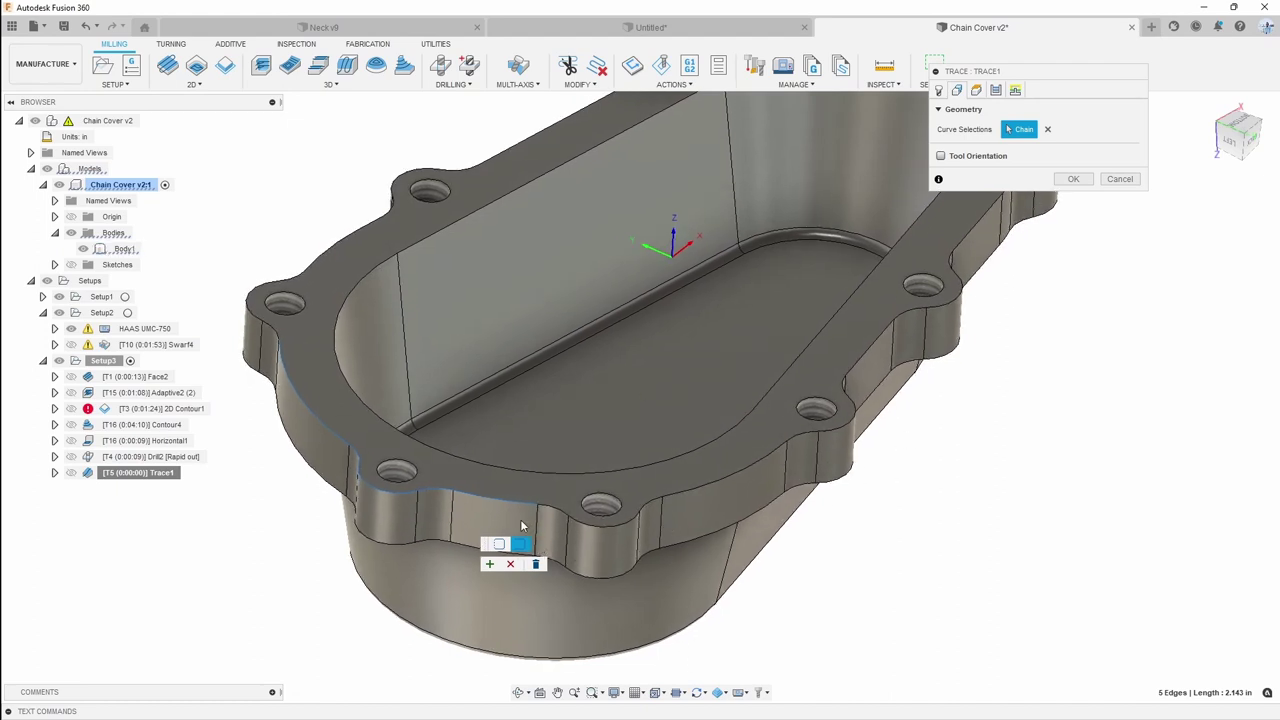
shift+middle_drag(521, 527, 349, 467)
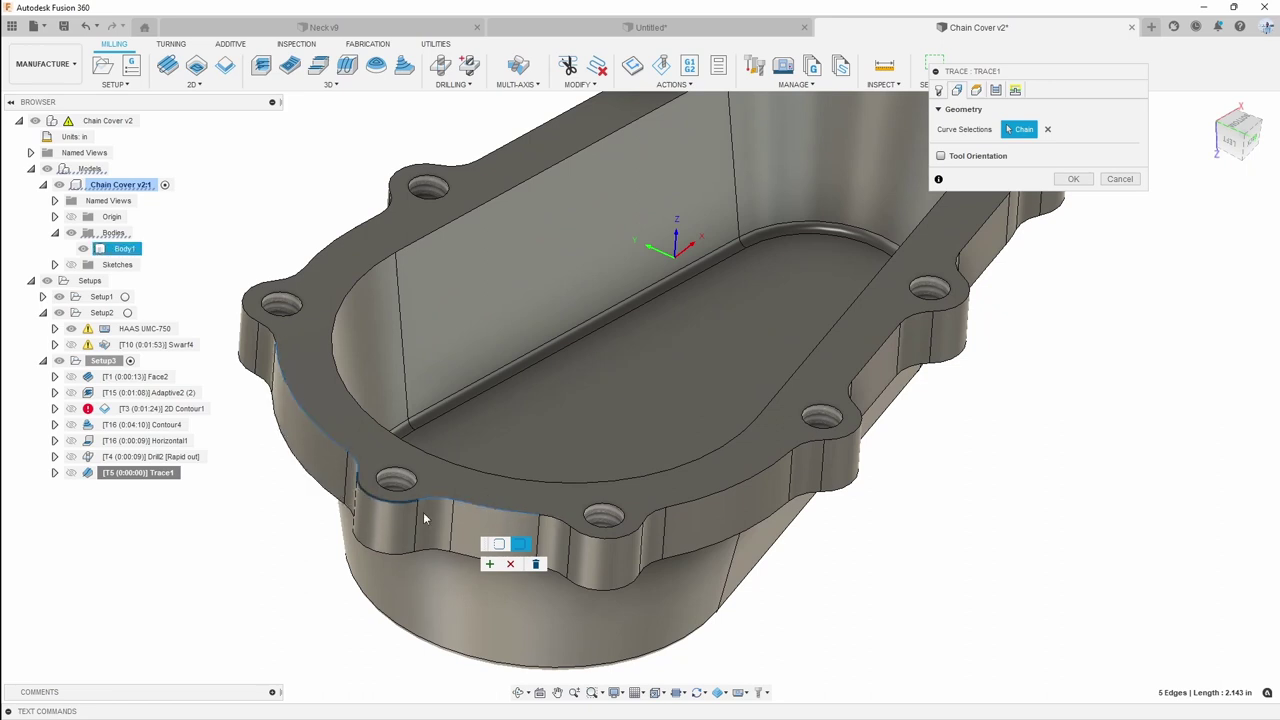
click(490, 564)
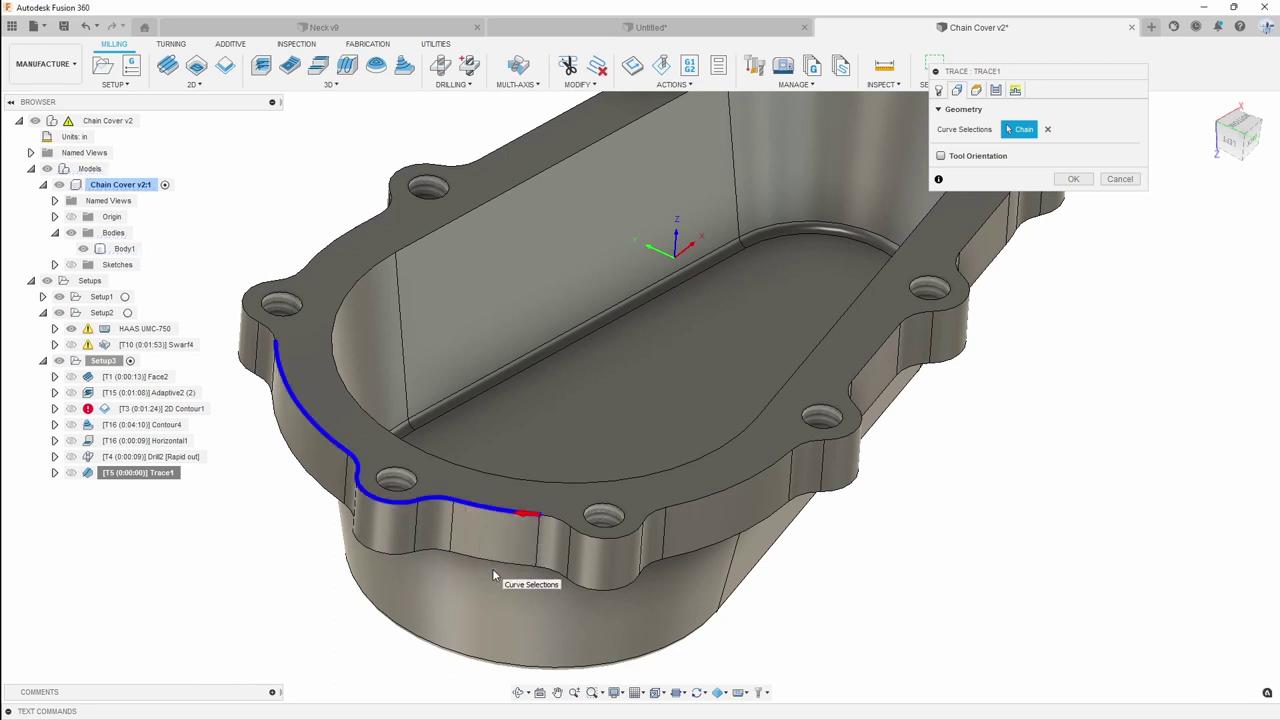
Reopen the open chain and extend it along the flange's outer top edge past three more holes, and accept it
shift+middle_drag(491, 654, 492, 567)
scroll(492, 567, up, 2)
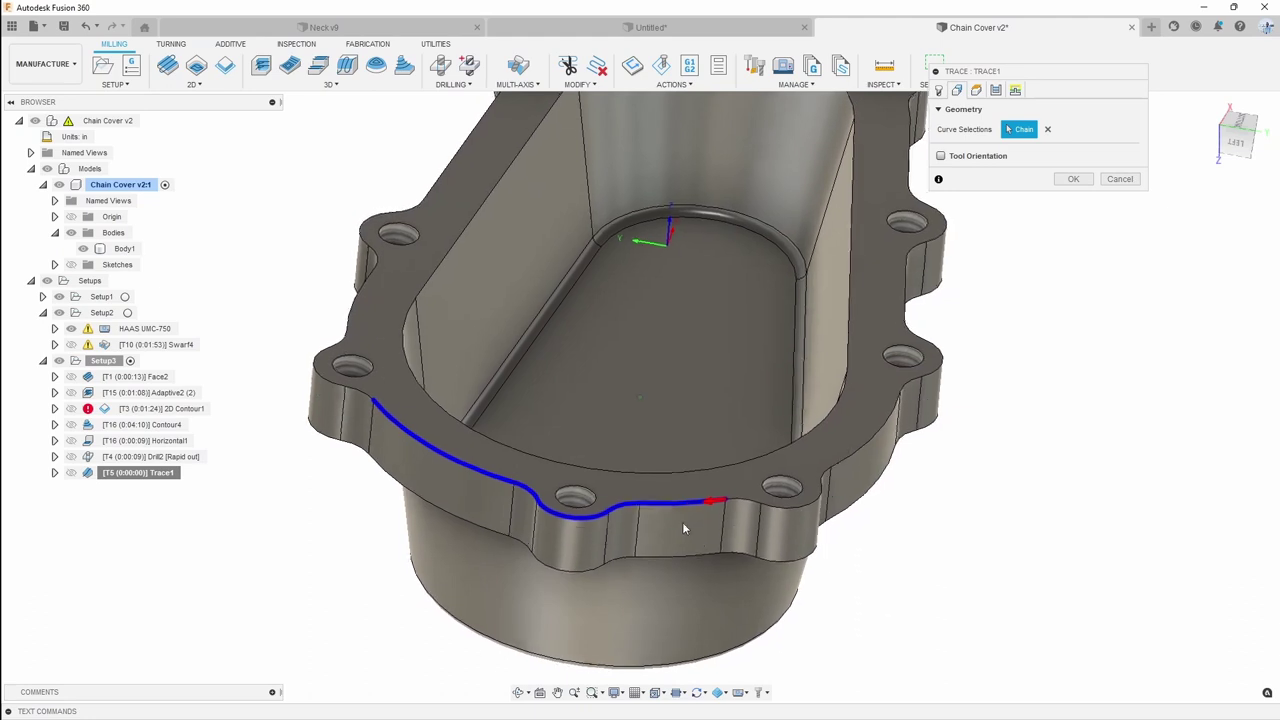
click(712, 497)
scroll(360, 672, down, 2)
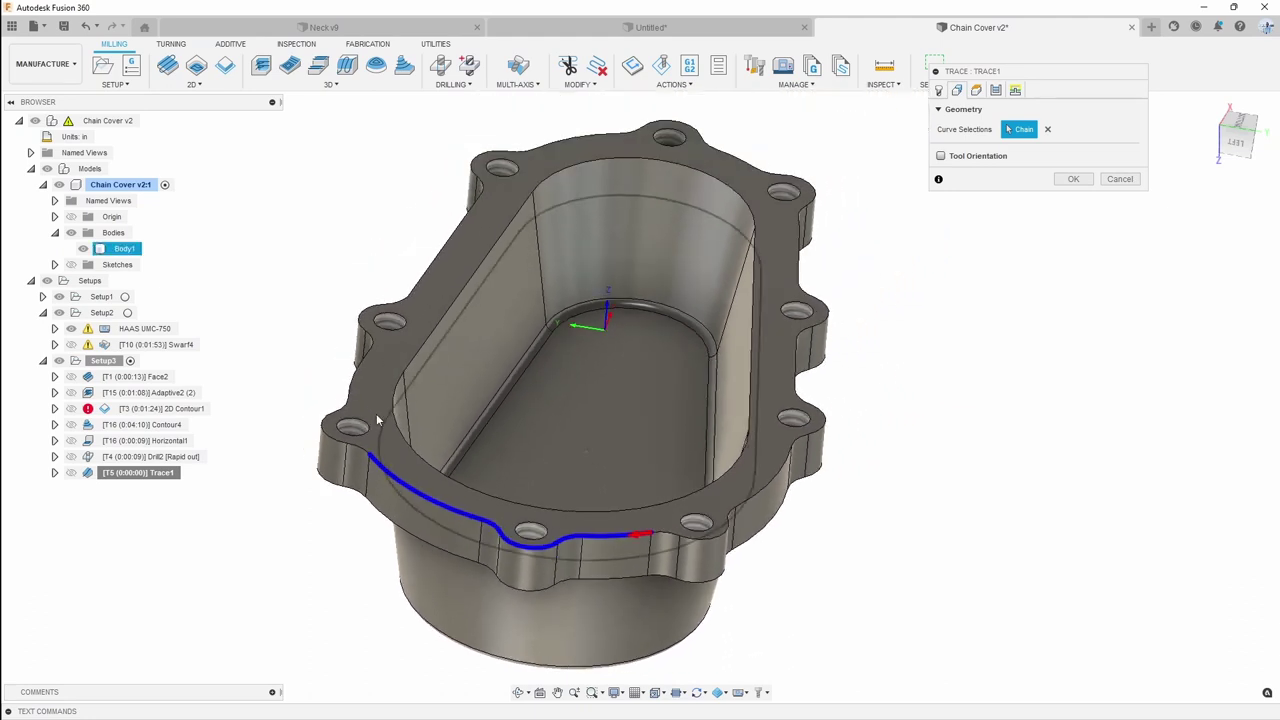
scroll(519, 536, up, 5)
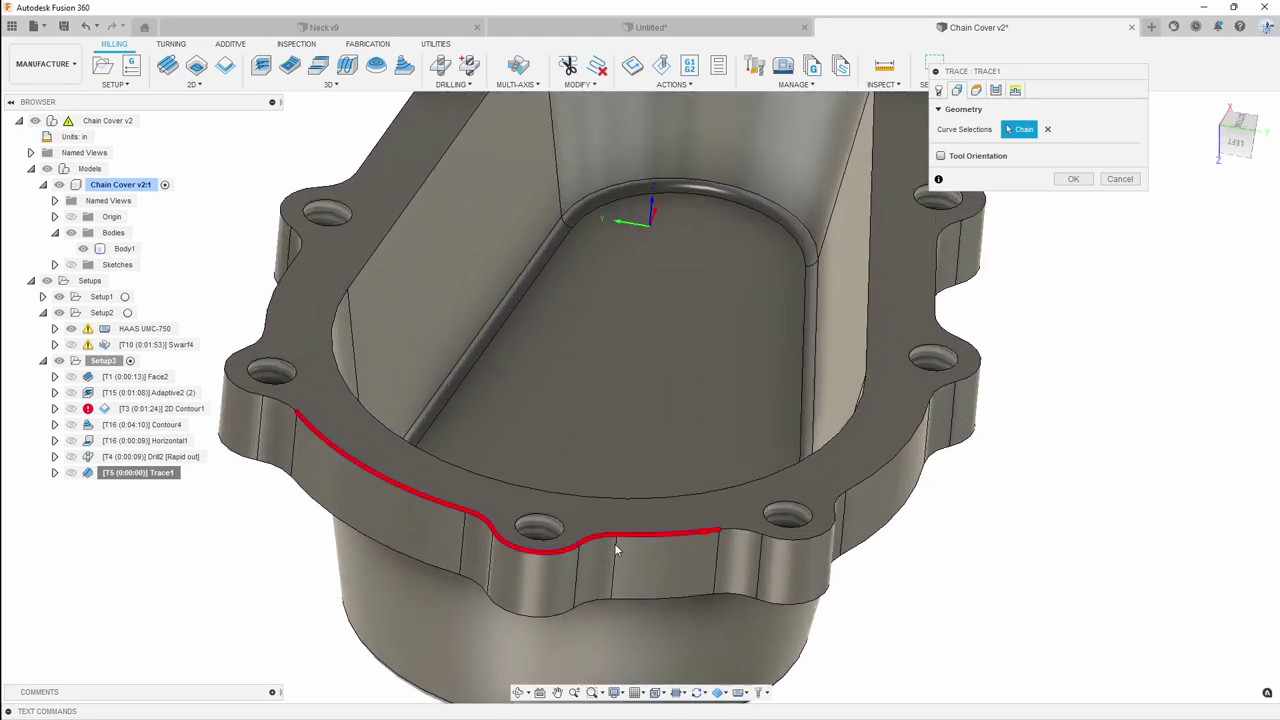
scroll(713, 548, down, 1)
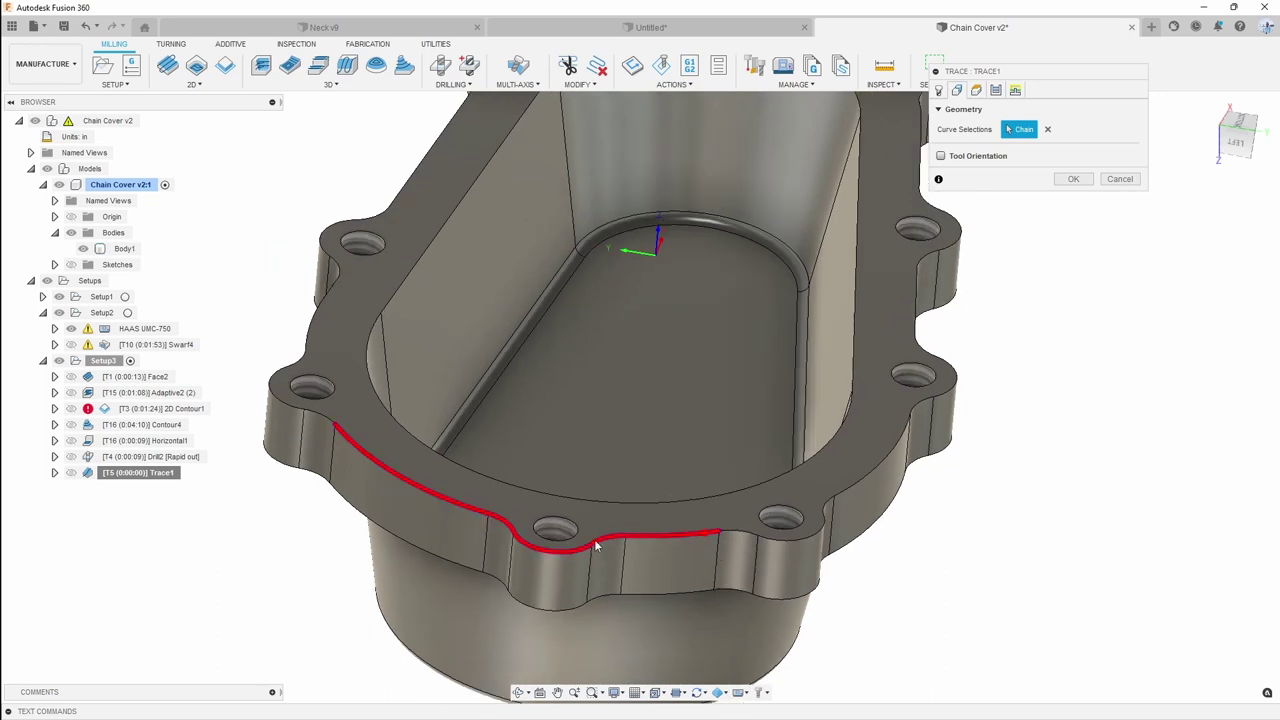
click(377, 466)
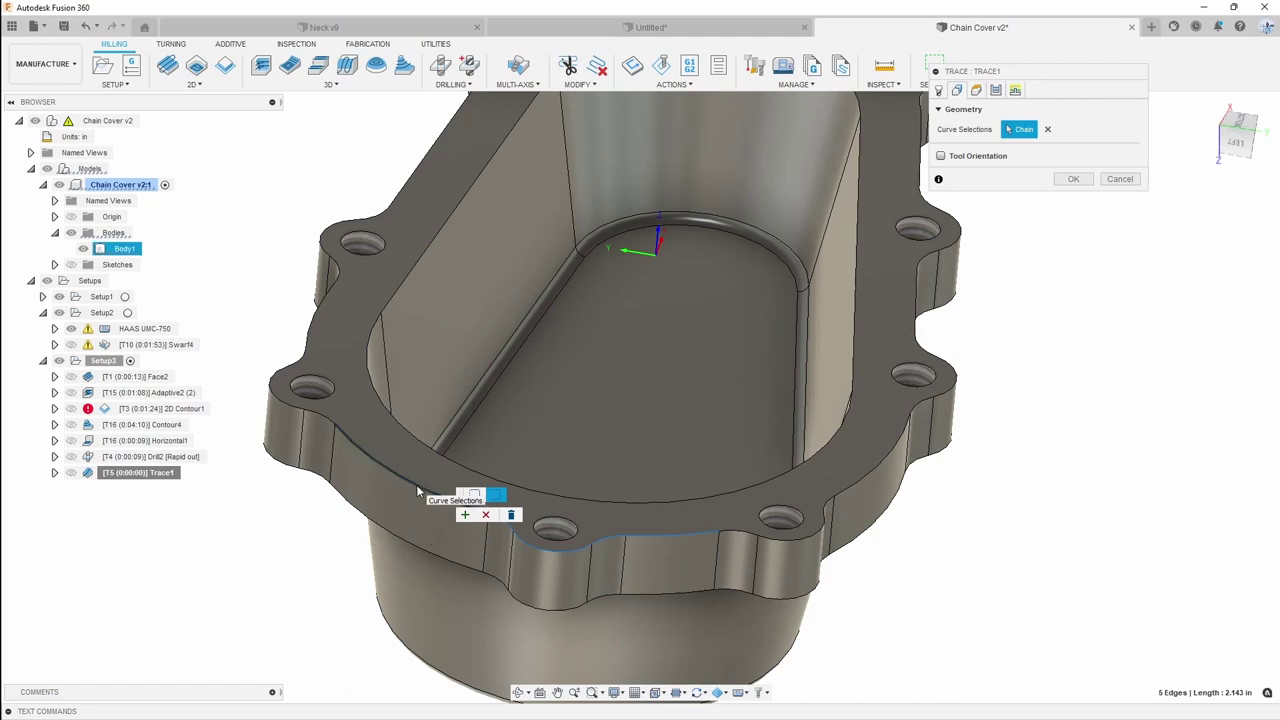
shift+middle_drag(418, 490, 367, 518)
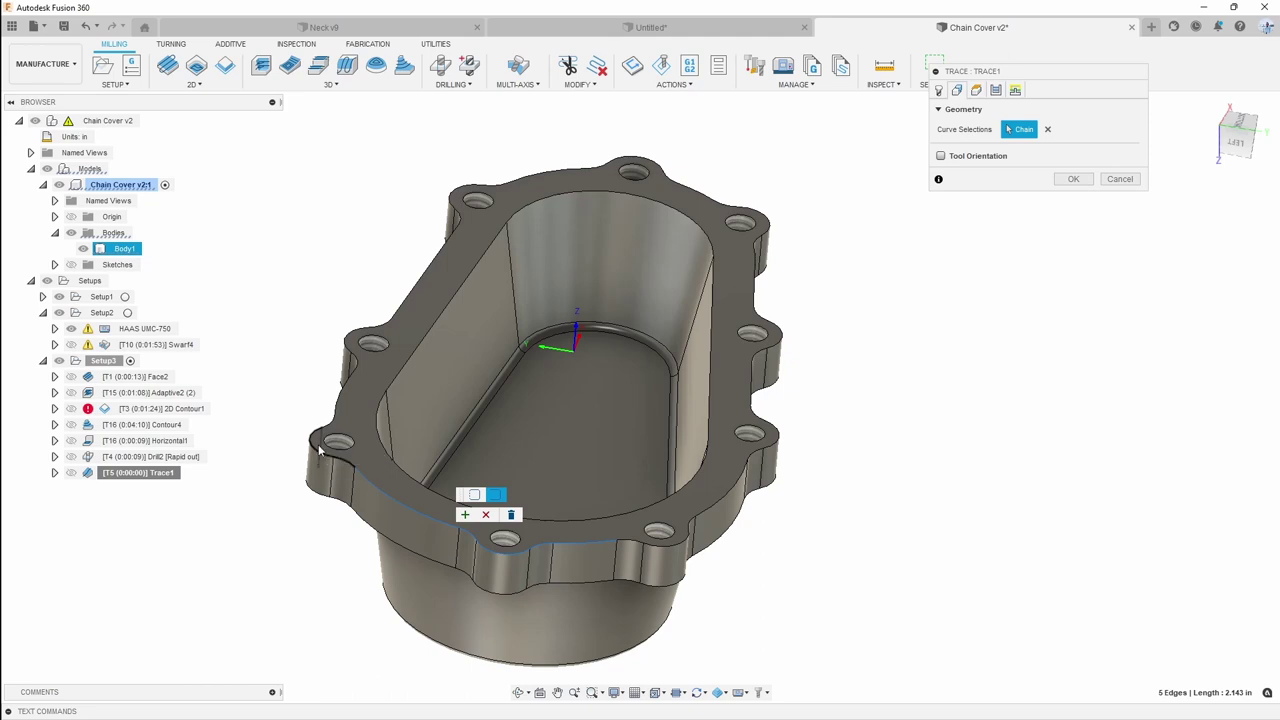
shift+middle_drag(318, 450, 370, 478)
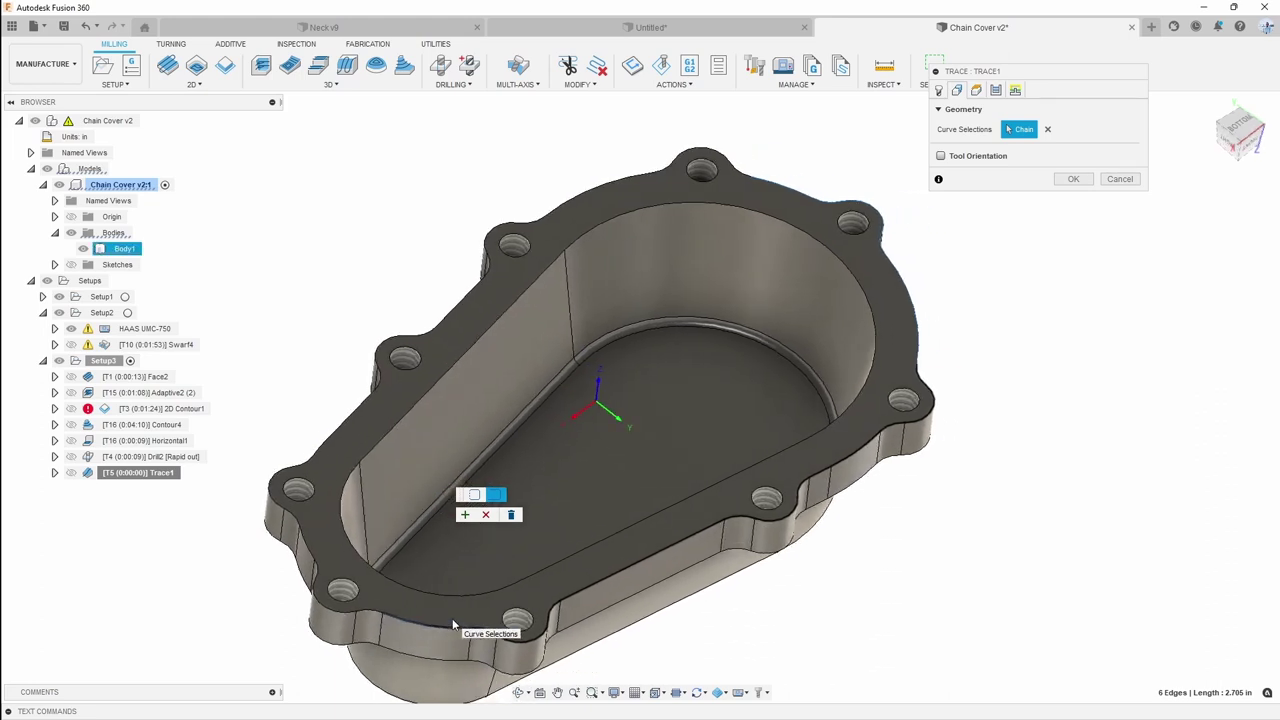
click(466, 515)
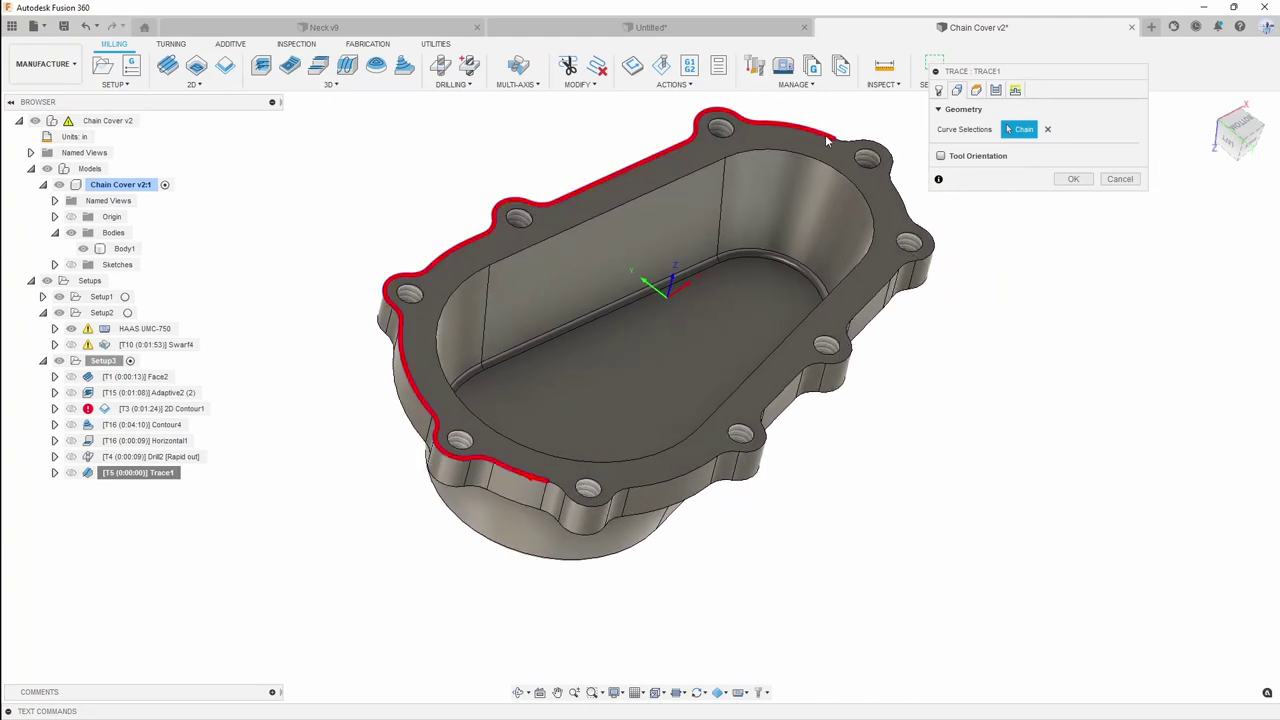
Regenerate the Trace1 toolpath along the open flange-edge chain and inspect its path on the part
click(1074, 180)
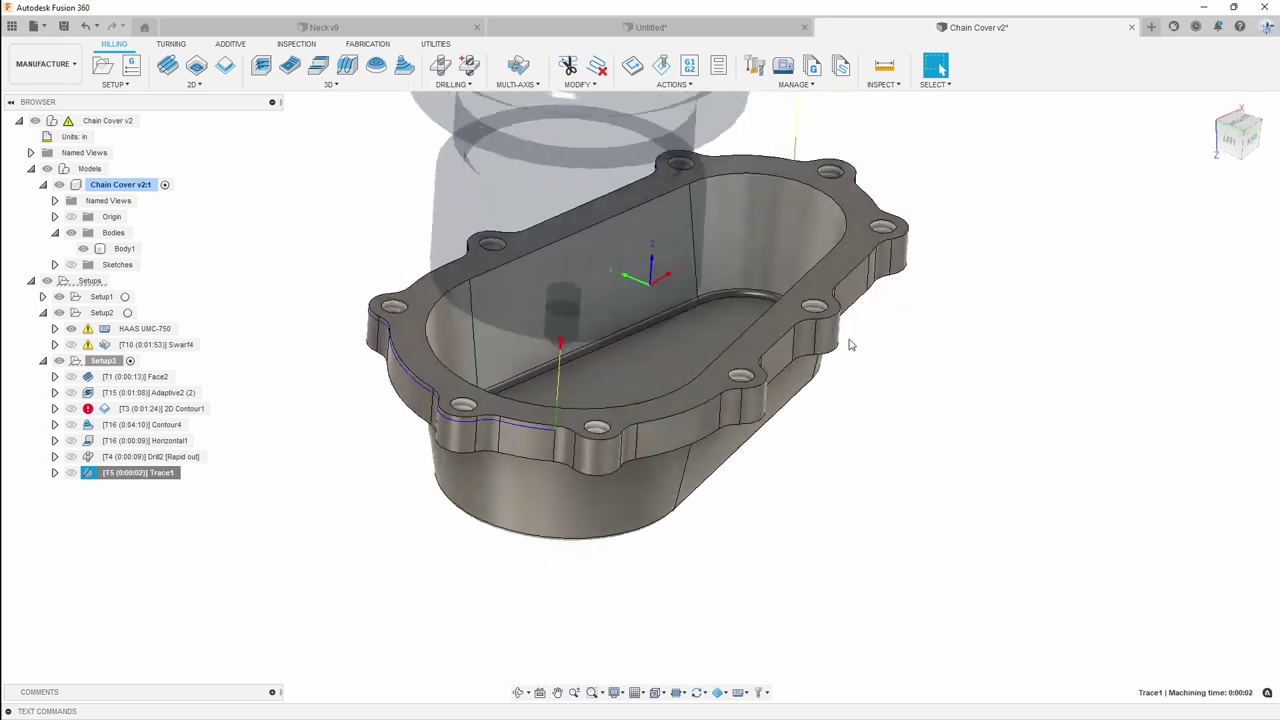
scroll(432, 359, up, 2)
shift+middle_drag(523, 470, 573, 238)
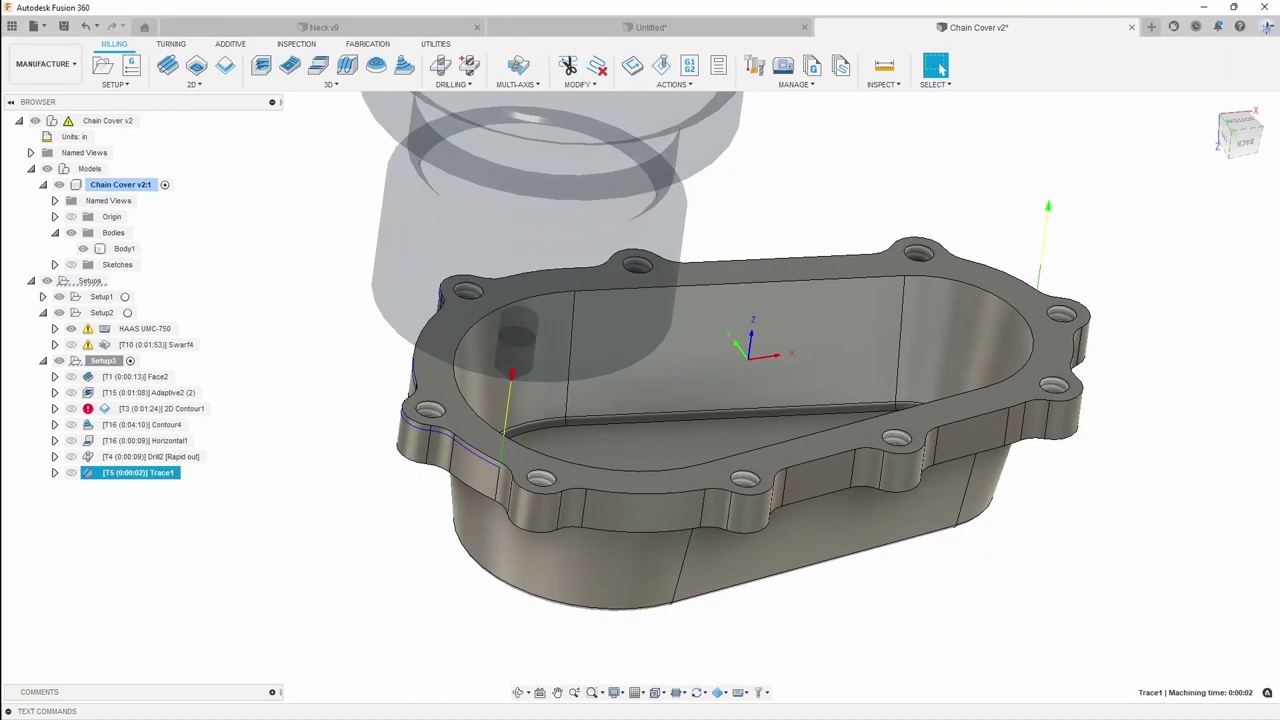
shift+middle_drag(700, 505, 746, 509)
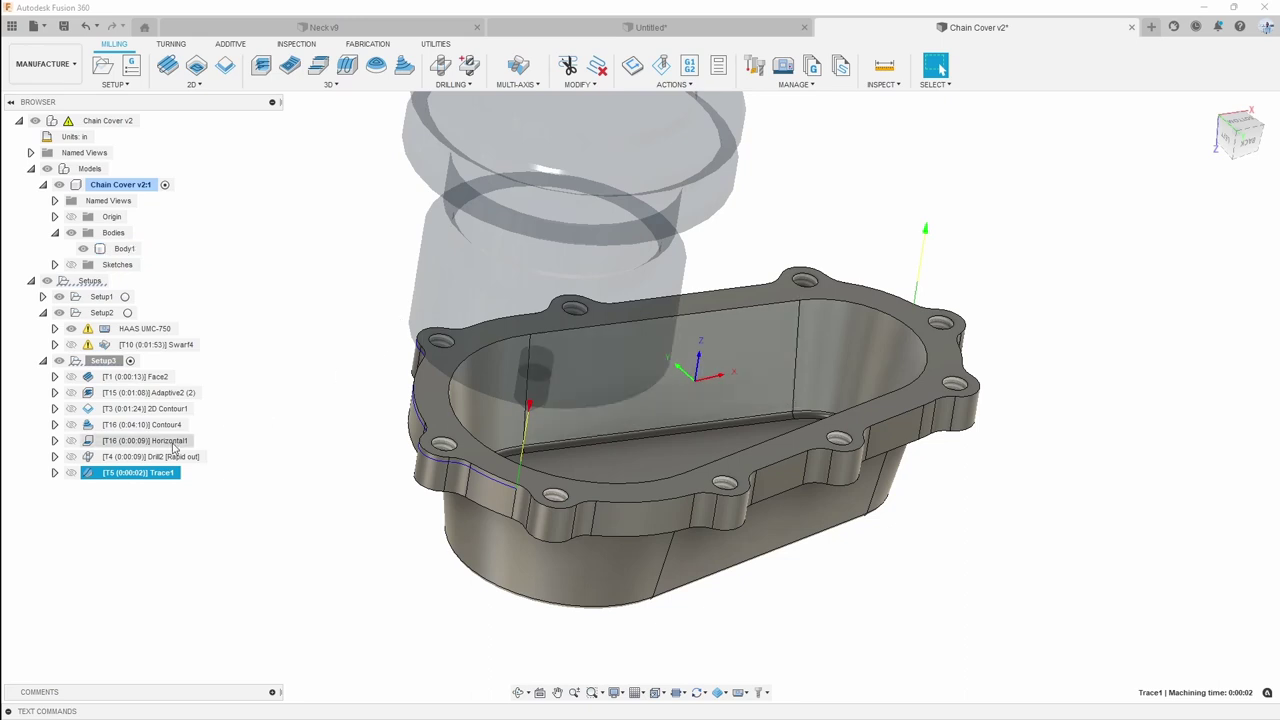
Review the Face2 toolpath in Setup3 and the part's position on the machine table in Setup2
click(140, 378)
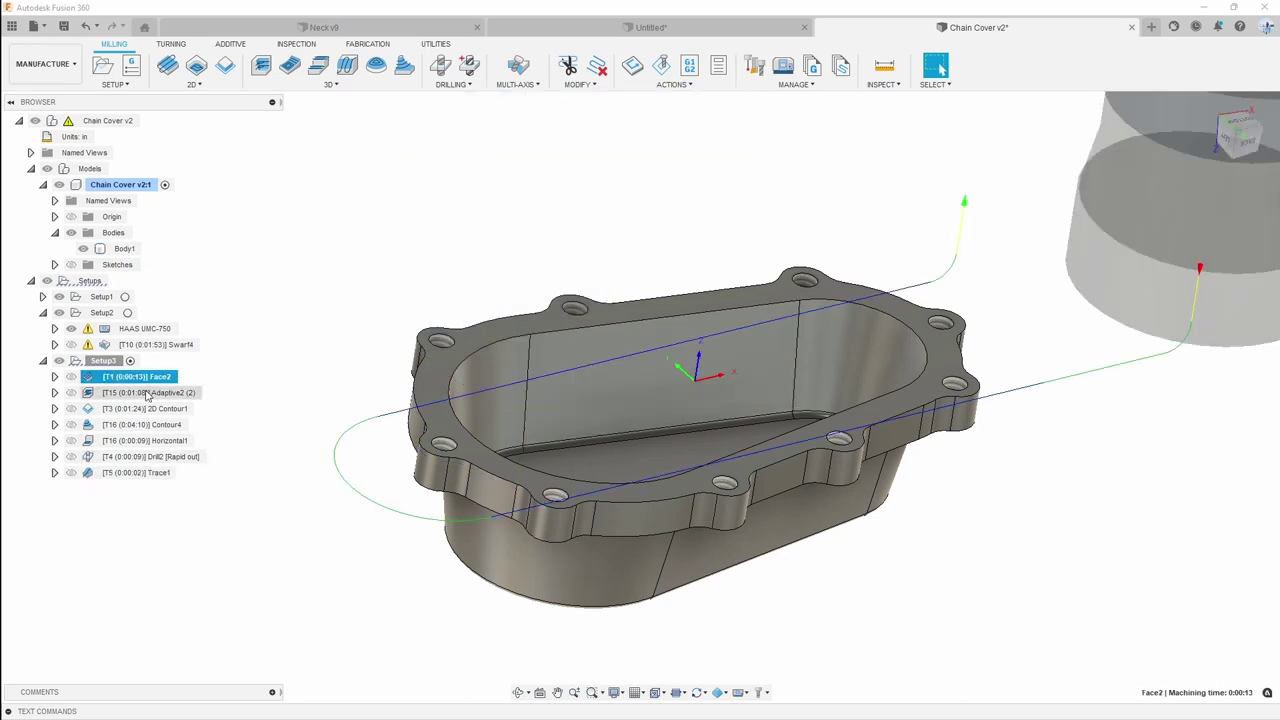
click(677, 251)
shift+middle_drag(677, 251, 680, 259)
click(103, 313)
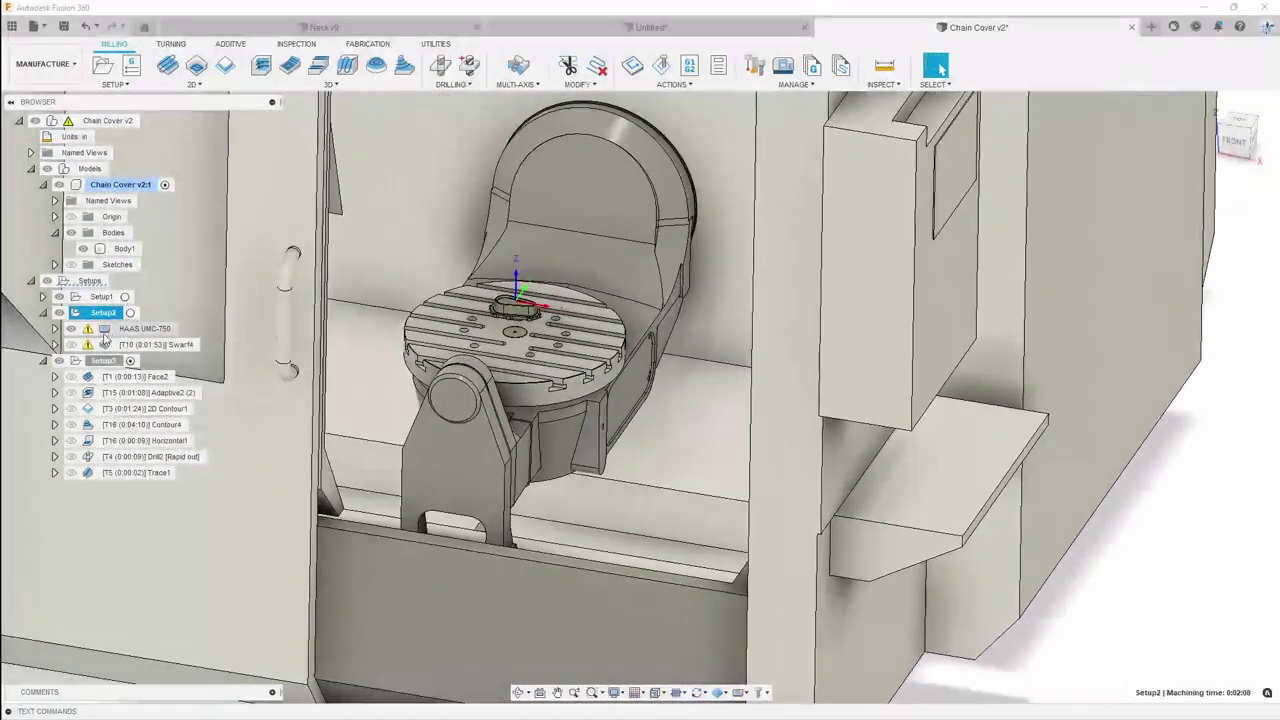
click(155, 344)
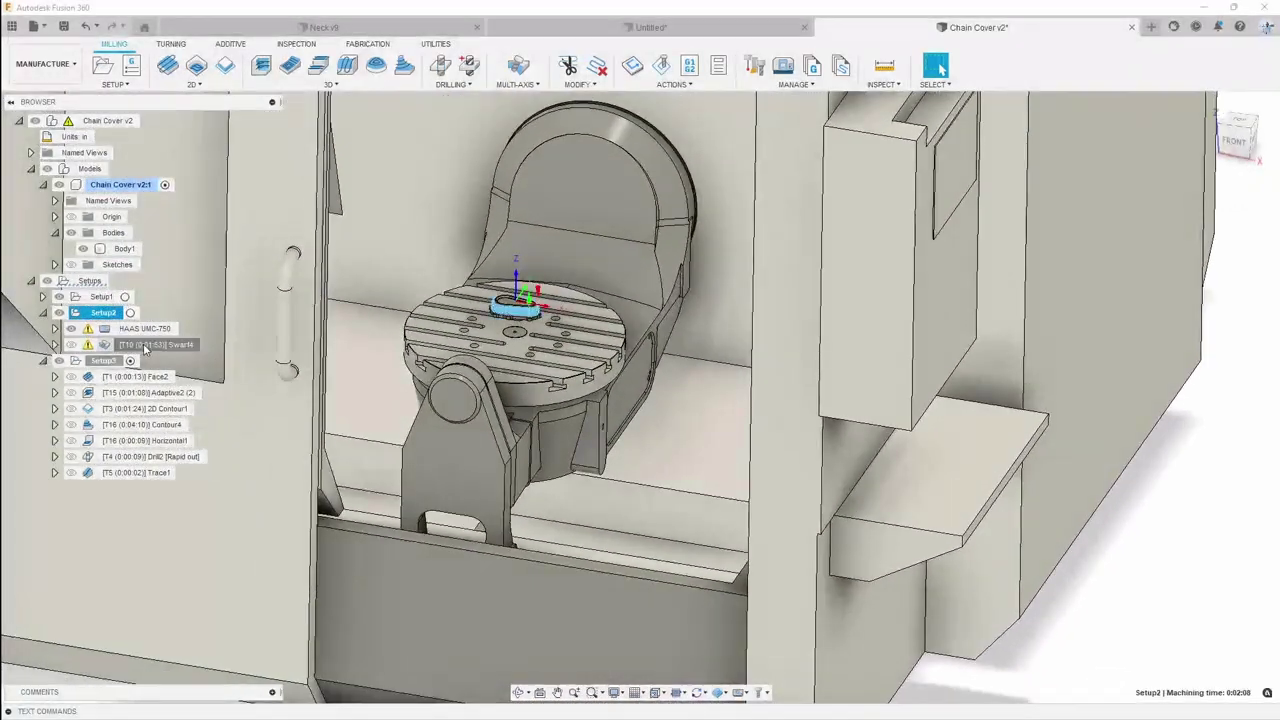
click(461, 390)
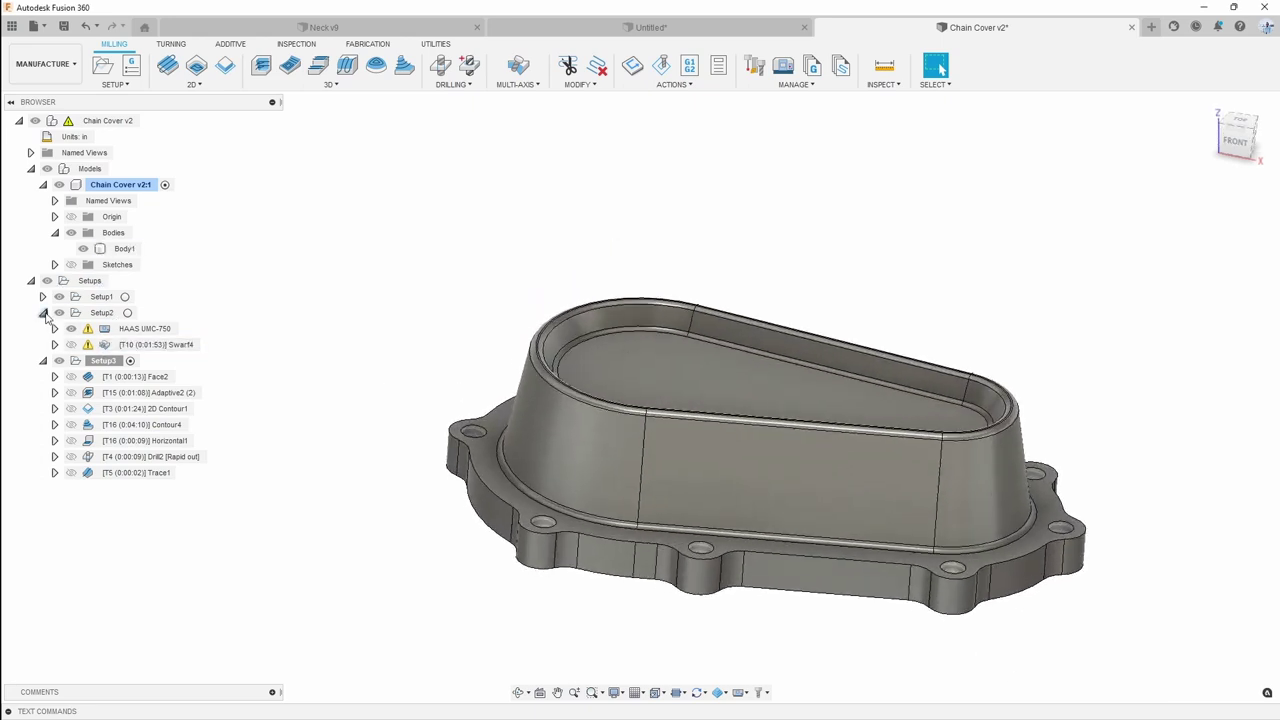
Make Setup2 the active setup, collapse Setup3's operation list, and hide the machine display by clearing the selection
click(101, 312)
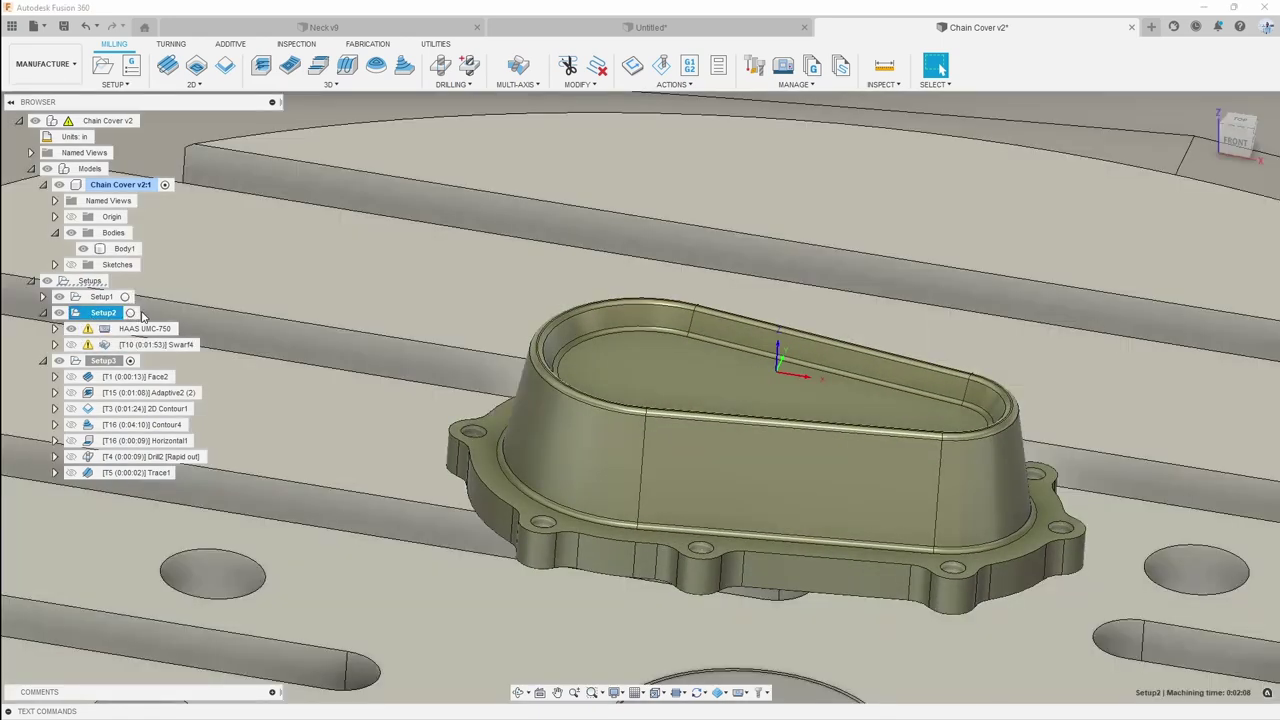
click(43, 360)
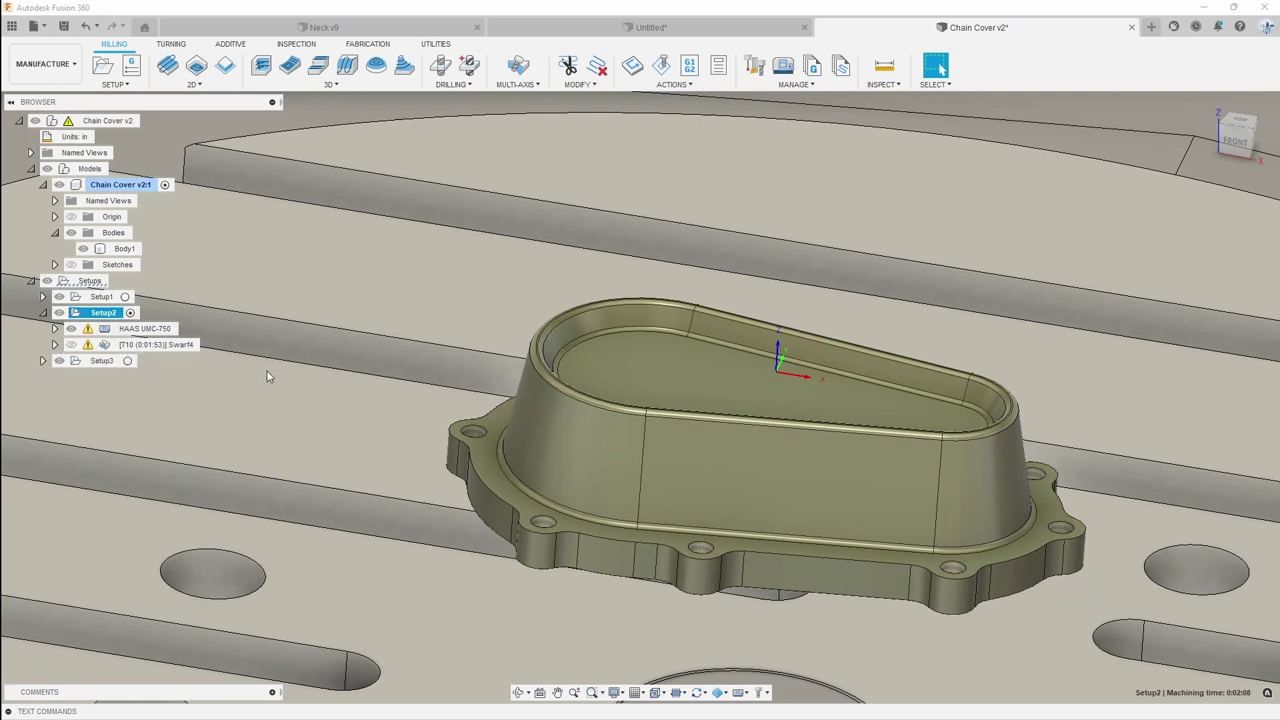
scroll(272, 374, down, 8)
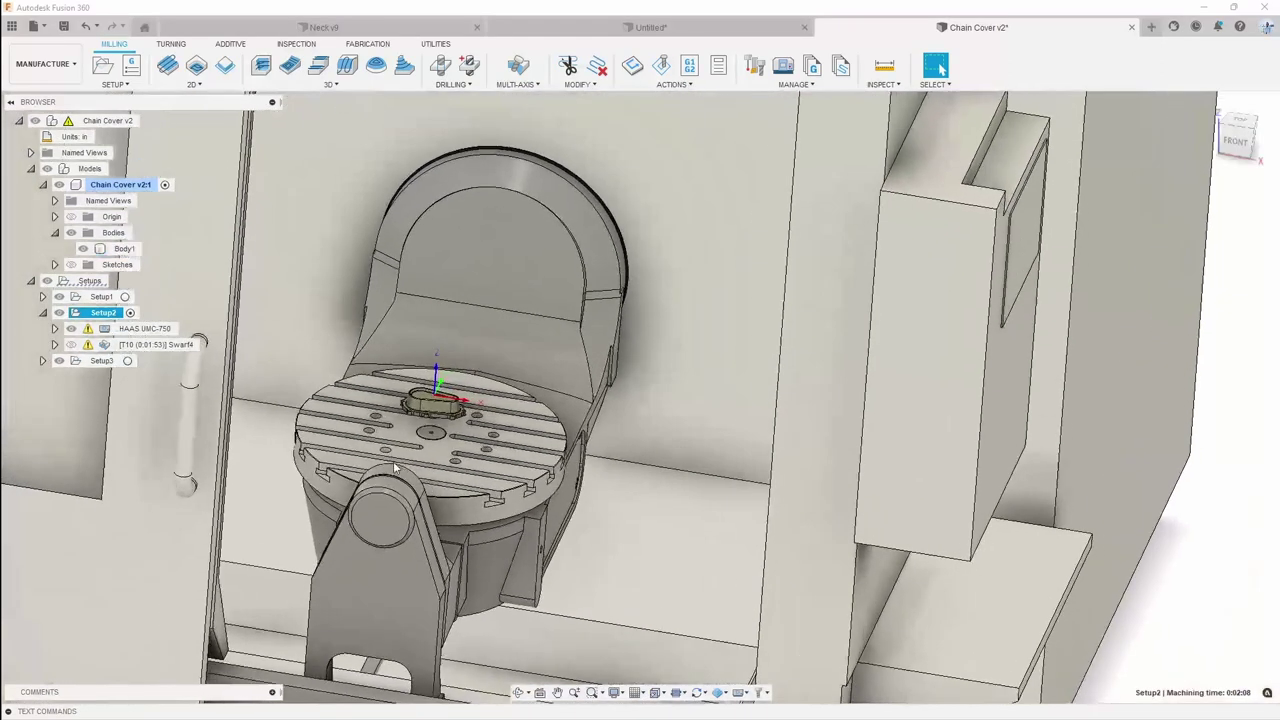
scroll(395, 467, up, 1)
click(1204, 571)
scroll(400, 346, up, 8)
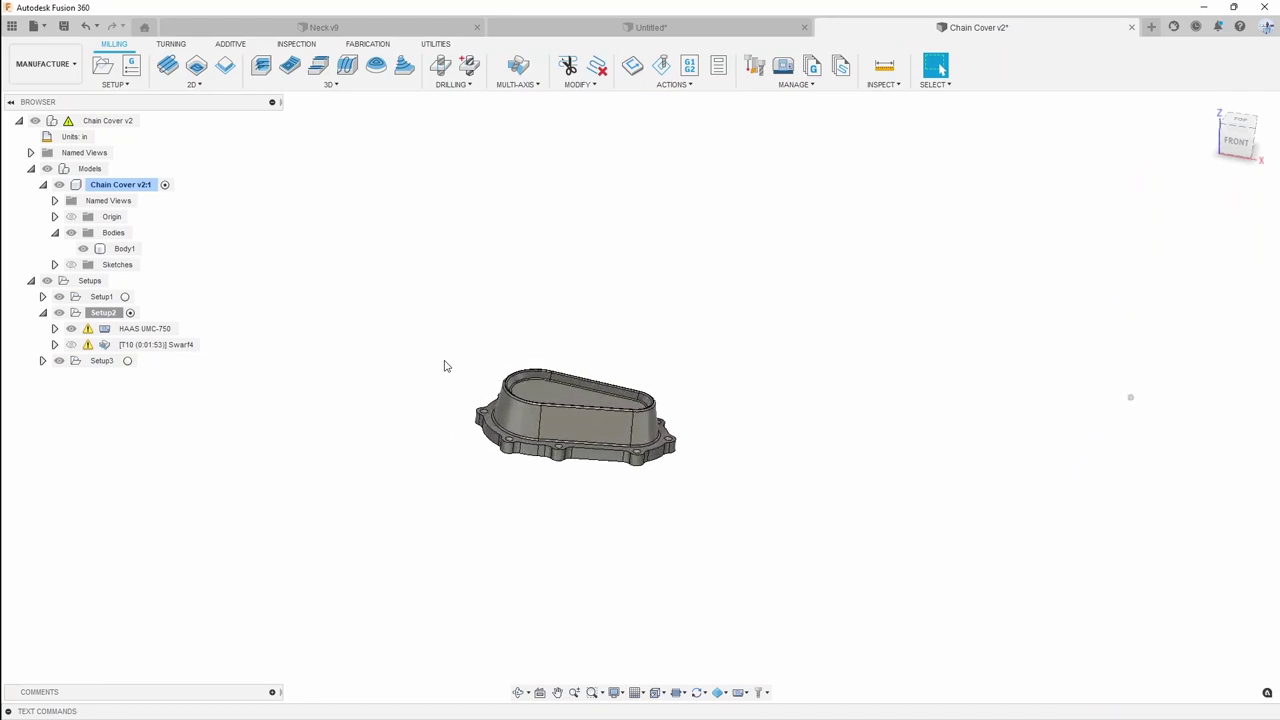
scroll(511, 334, up, 5)
click(499, 332)
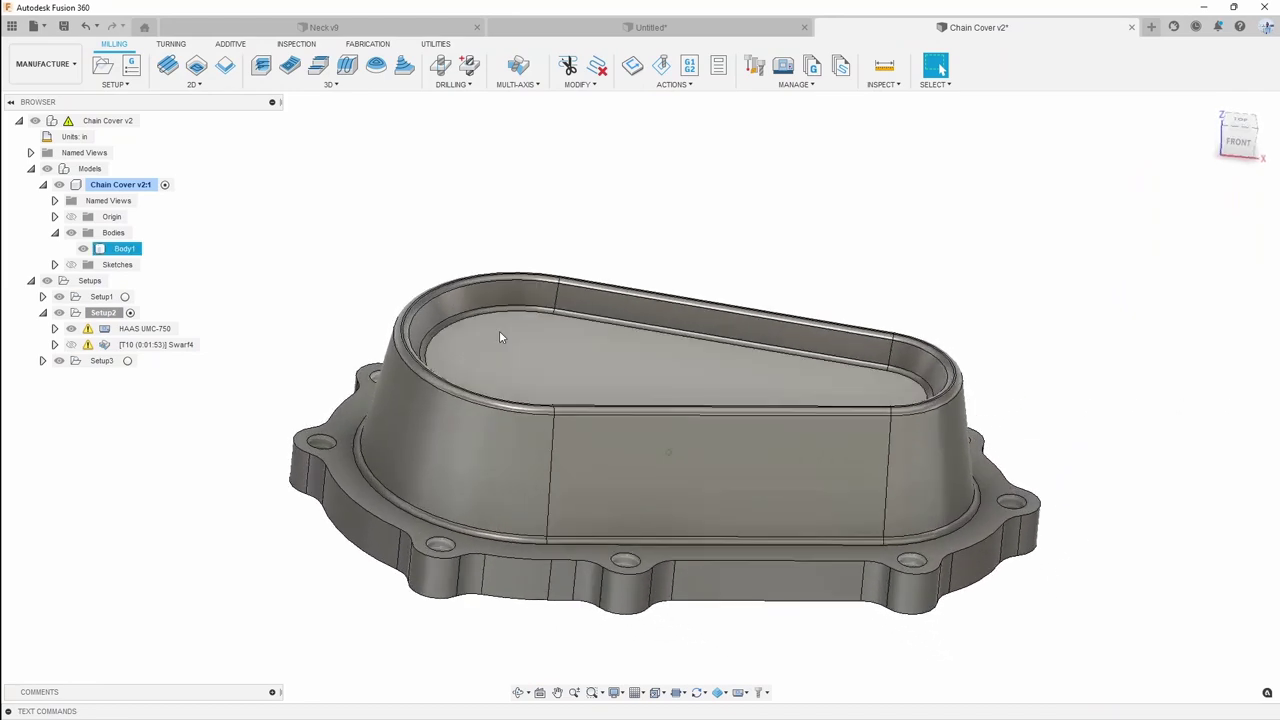
Start a 3D Adaptive Clearing operation in Setup2 with tool 15, the 1/2" Flat Endmill
click(551, 243)
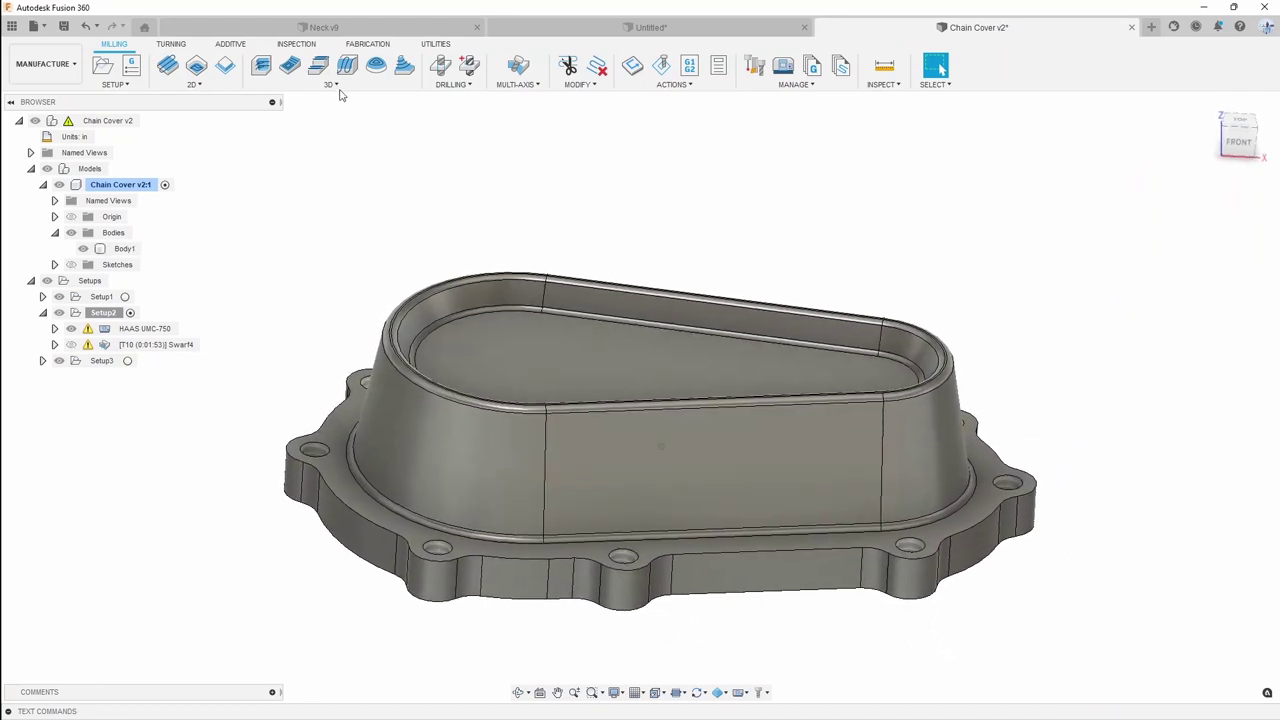
click(340, 88)
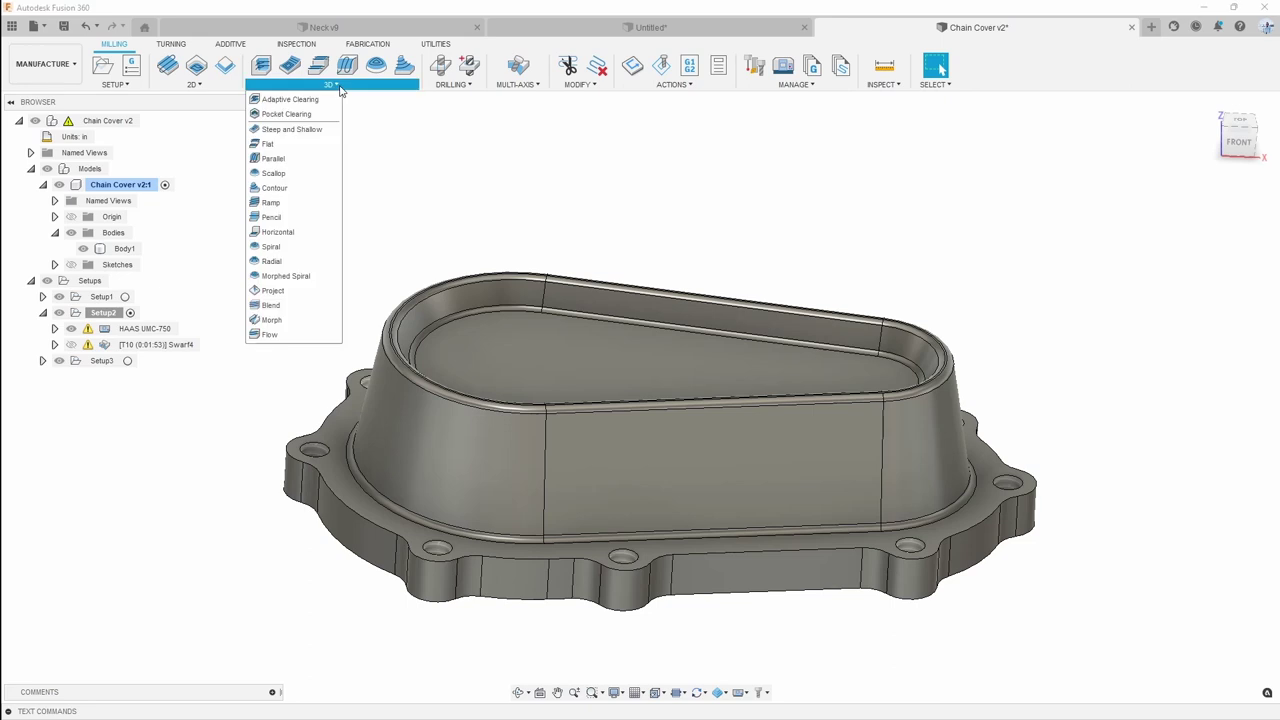
click(290, 100)
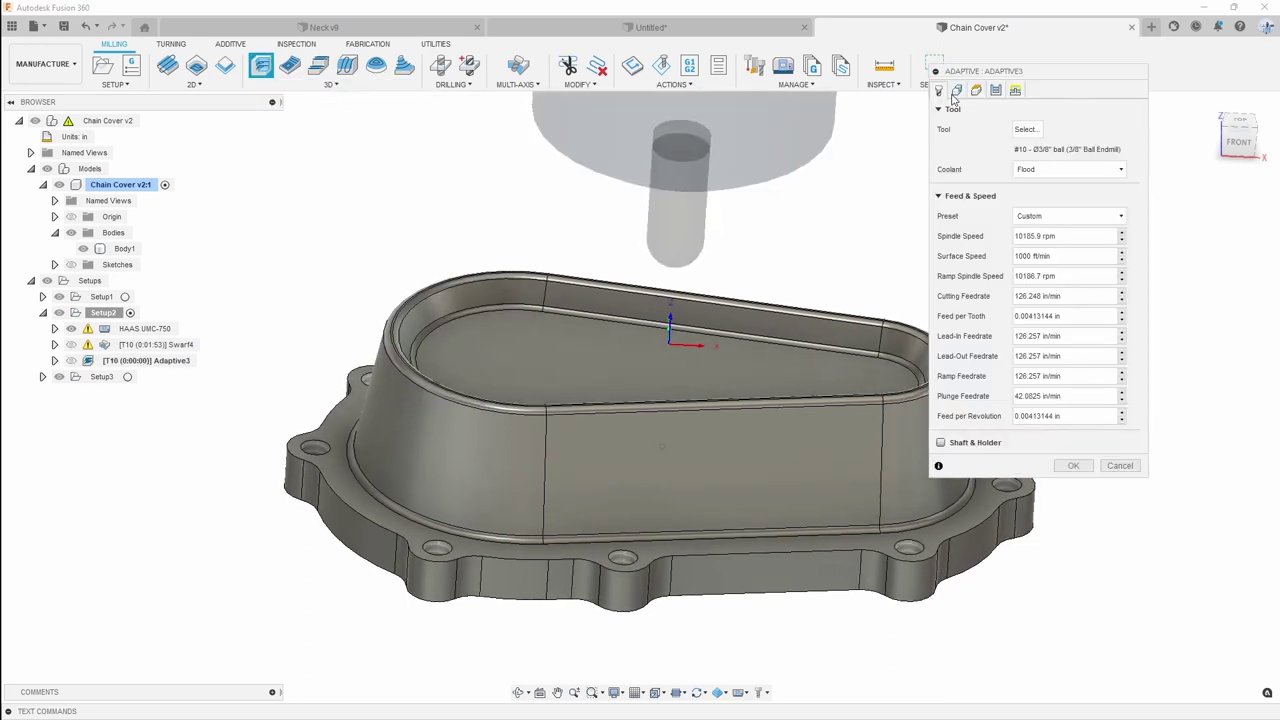
click(1024, 130)
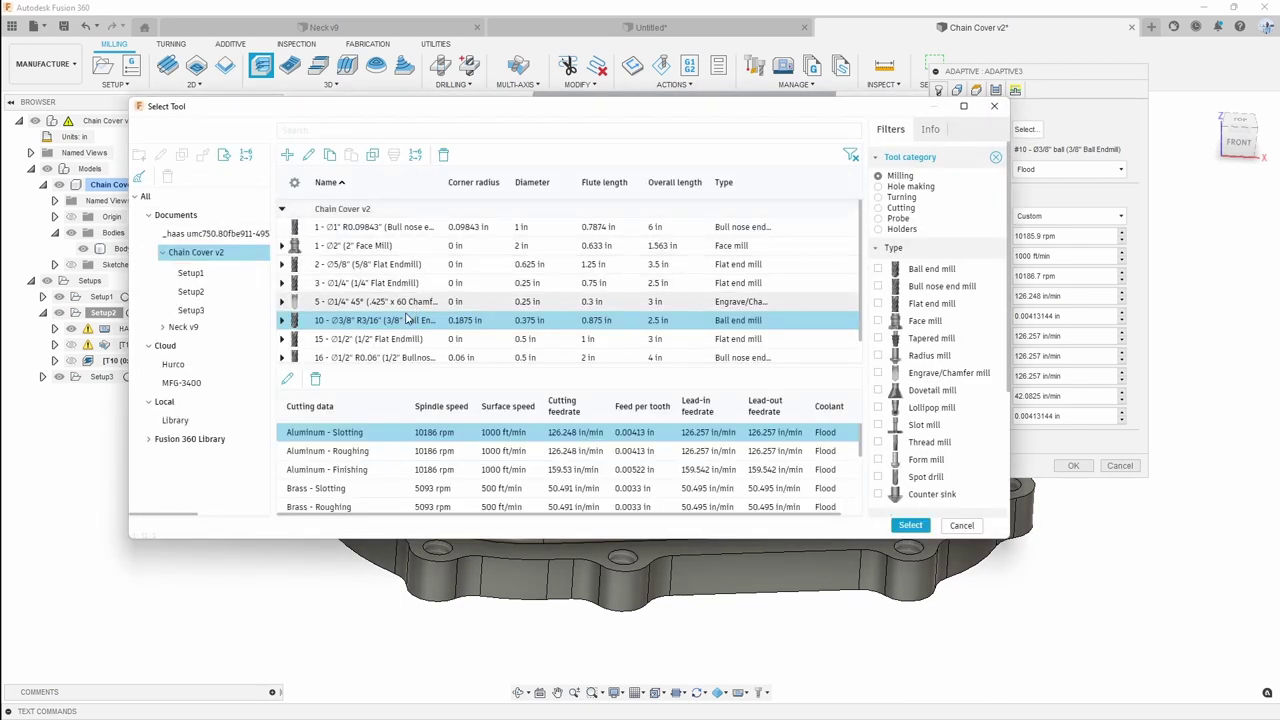
key(Down)
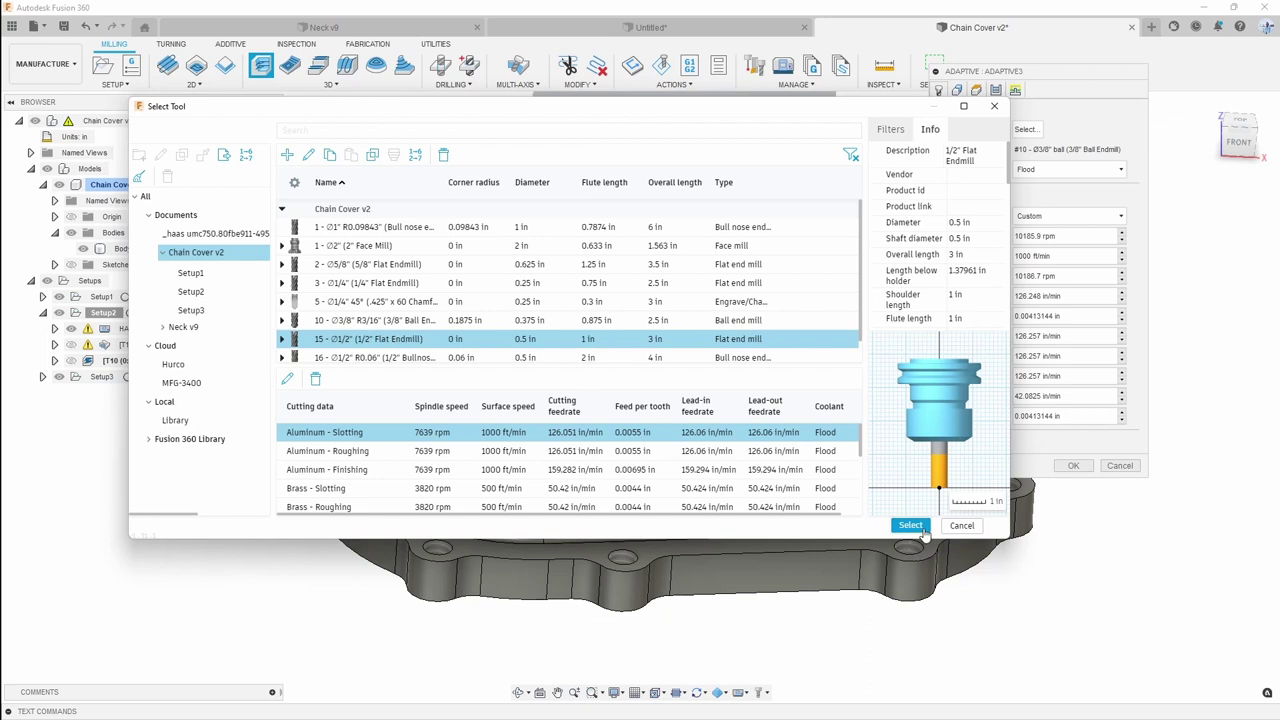
click(910, 525)
click(333, 444)
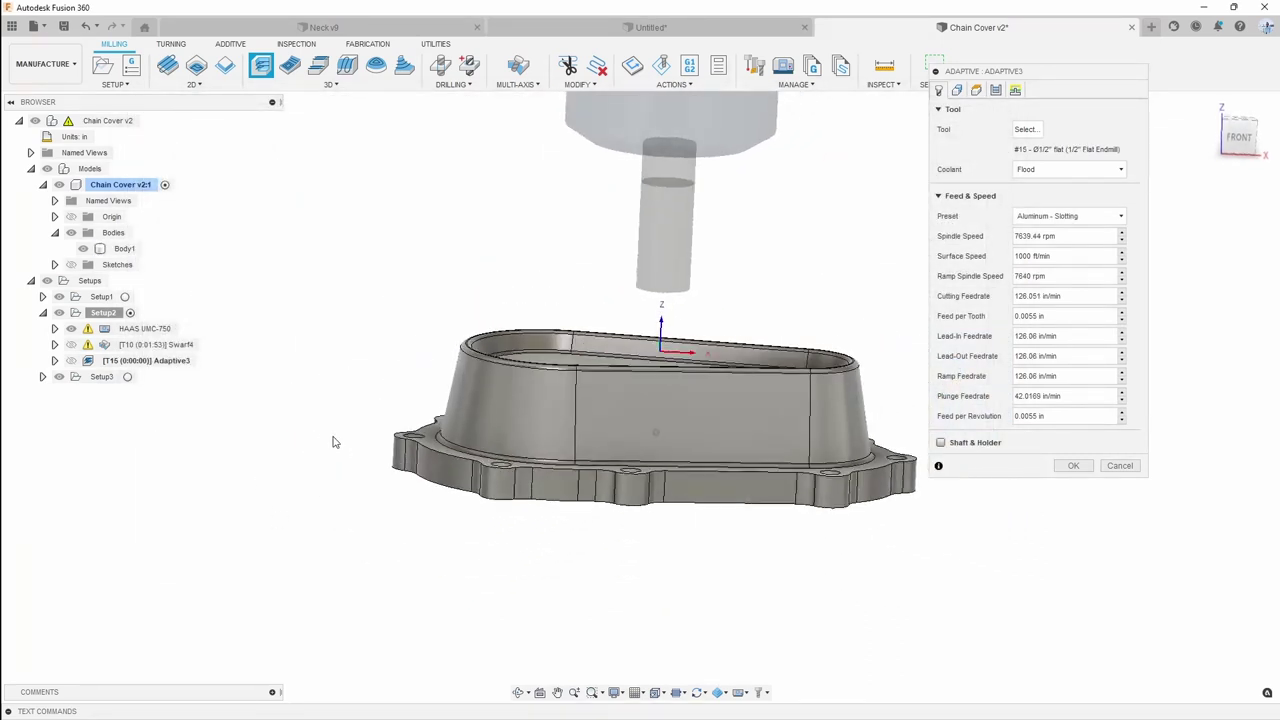
scroll(470, 380, up, 3)
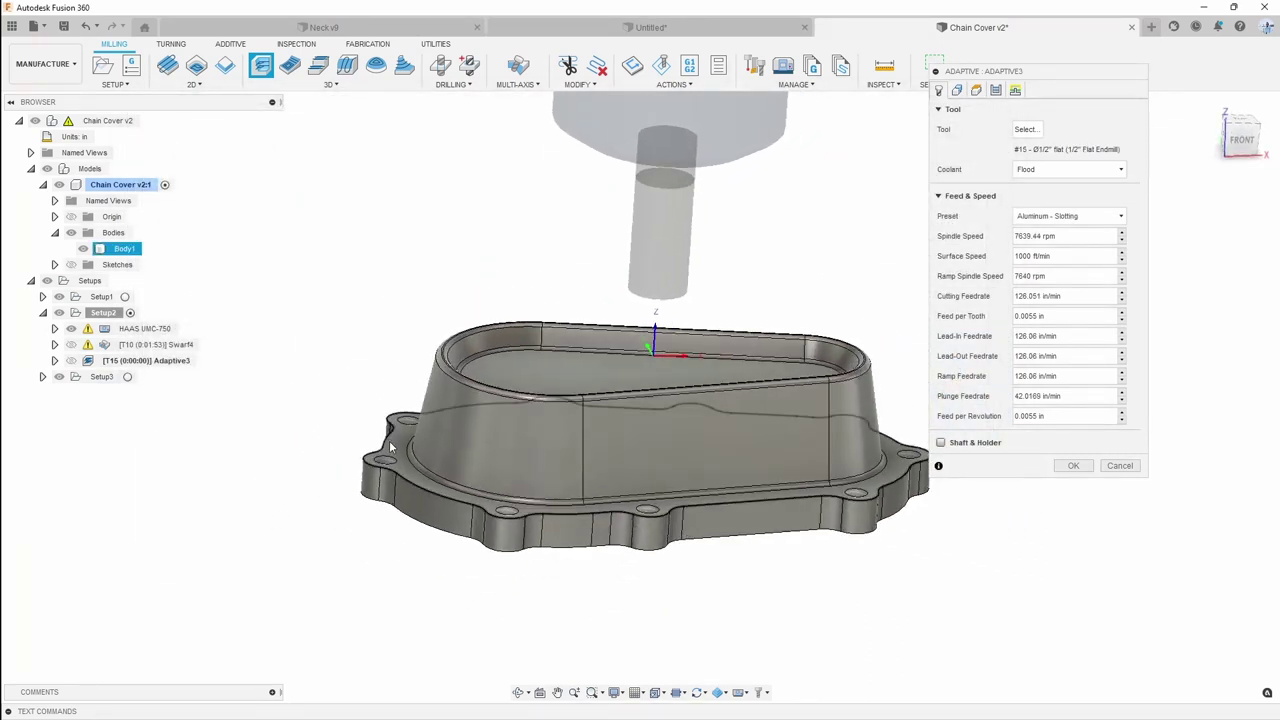
scroll(390, 462, up, 3)
scroll(390, 462, down, 3)
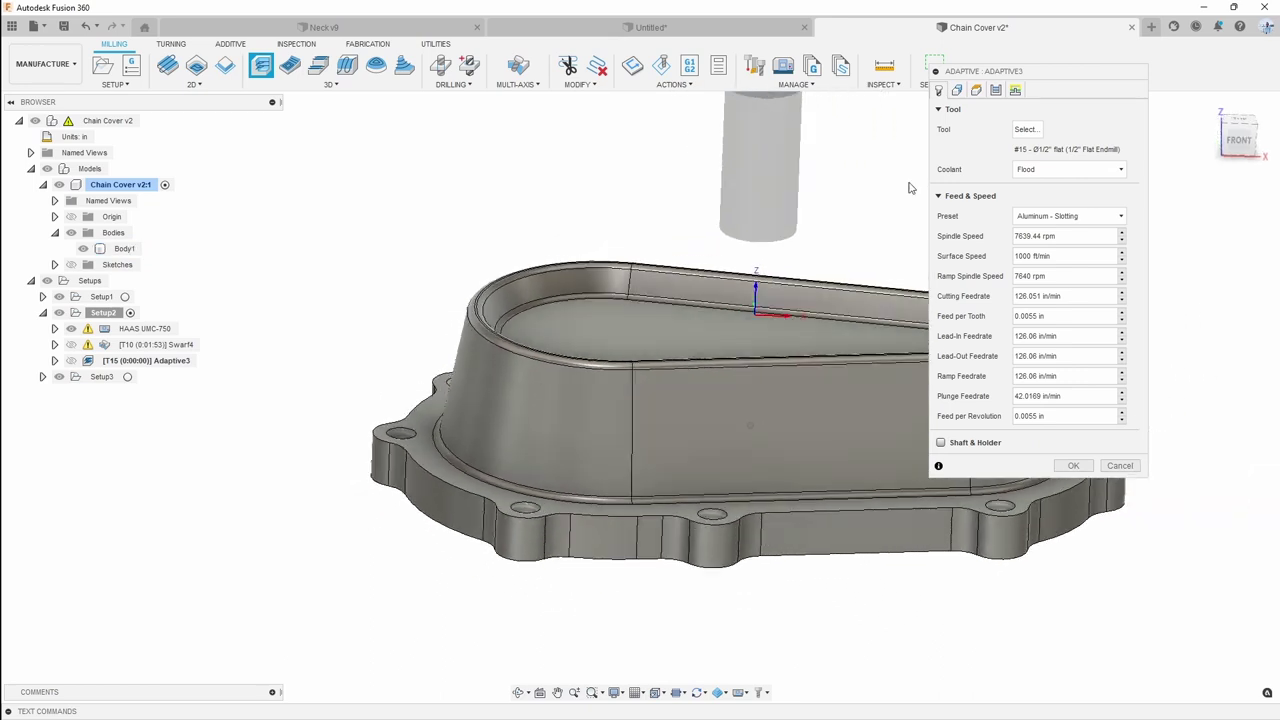
Keep the adaptive operation's machining boundary at None with stock contours enabled, and turn off rest machining
click(956, 90)
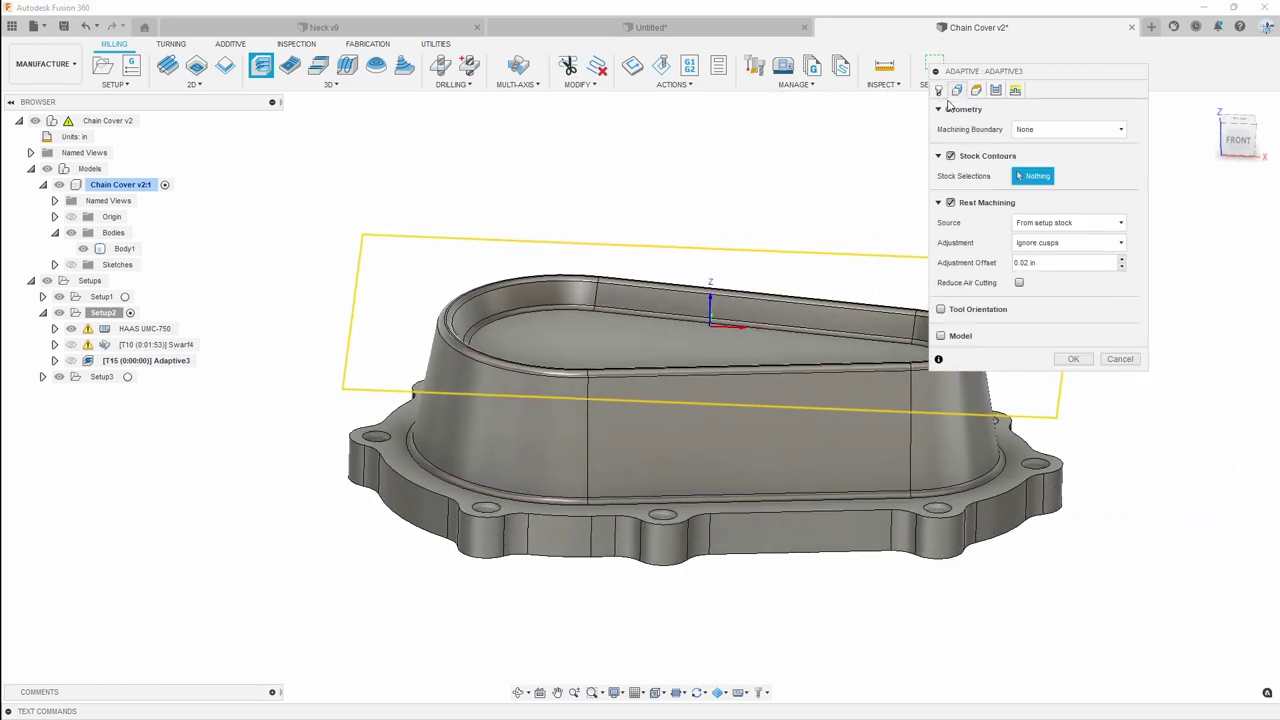
click(1045, 130)
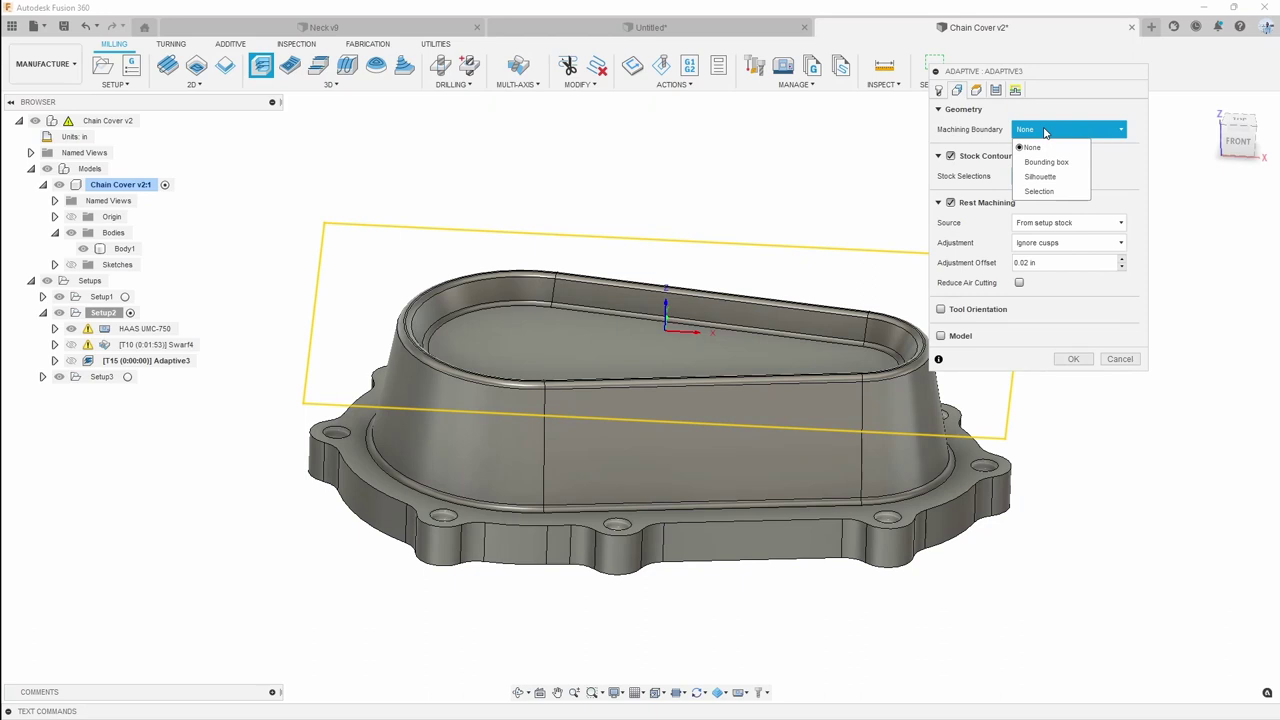
click(1056, 147)
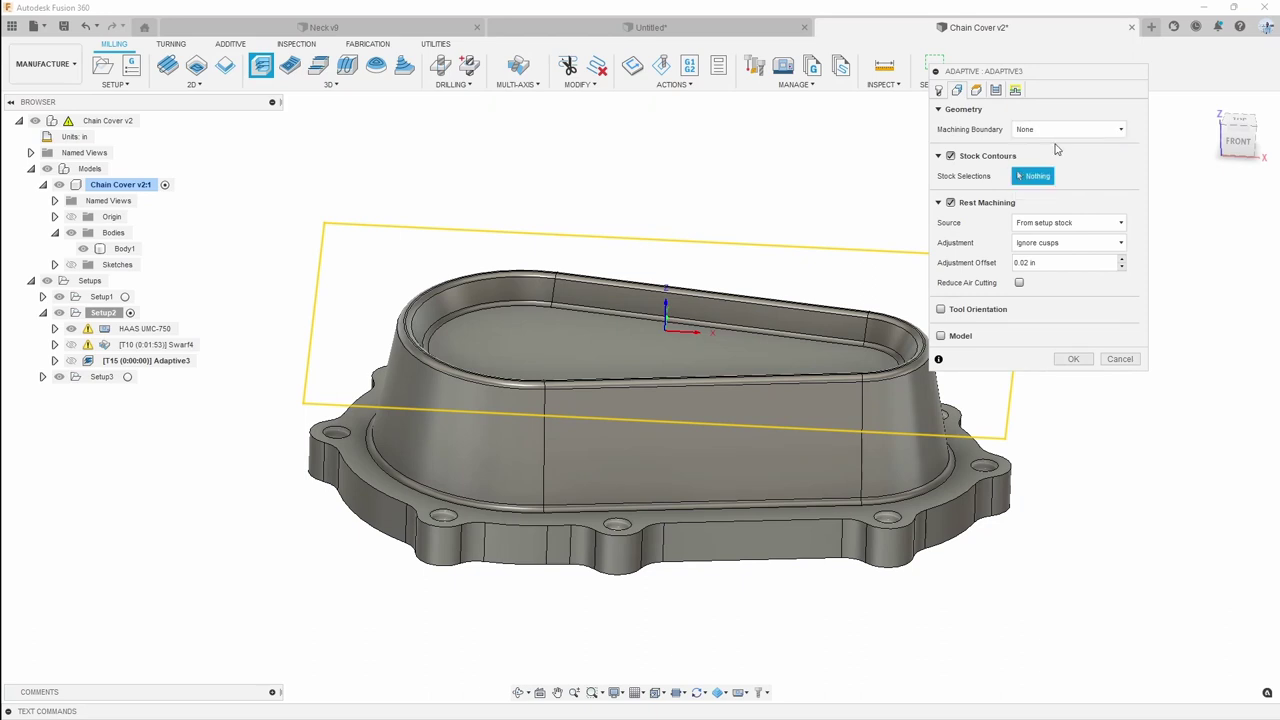
click(950, 203)
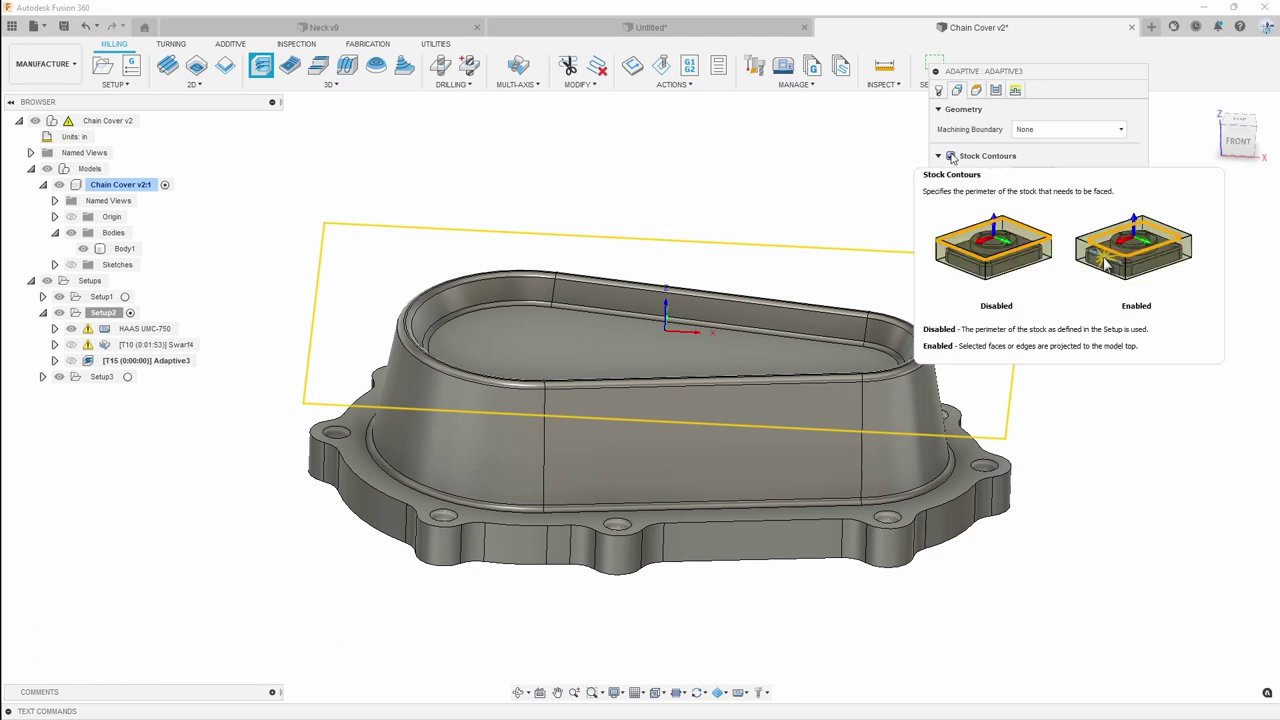
click(951, 156)
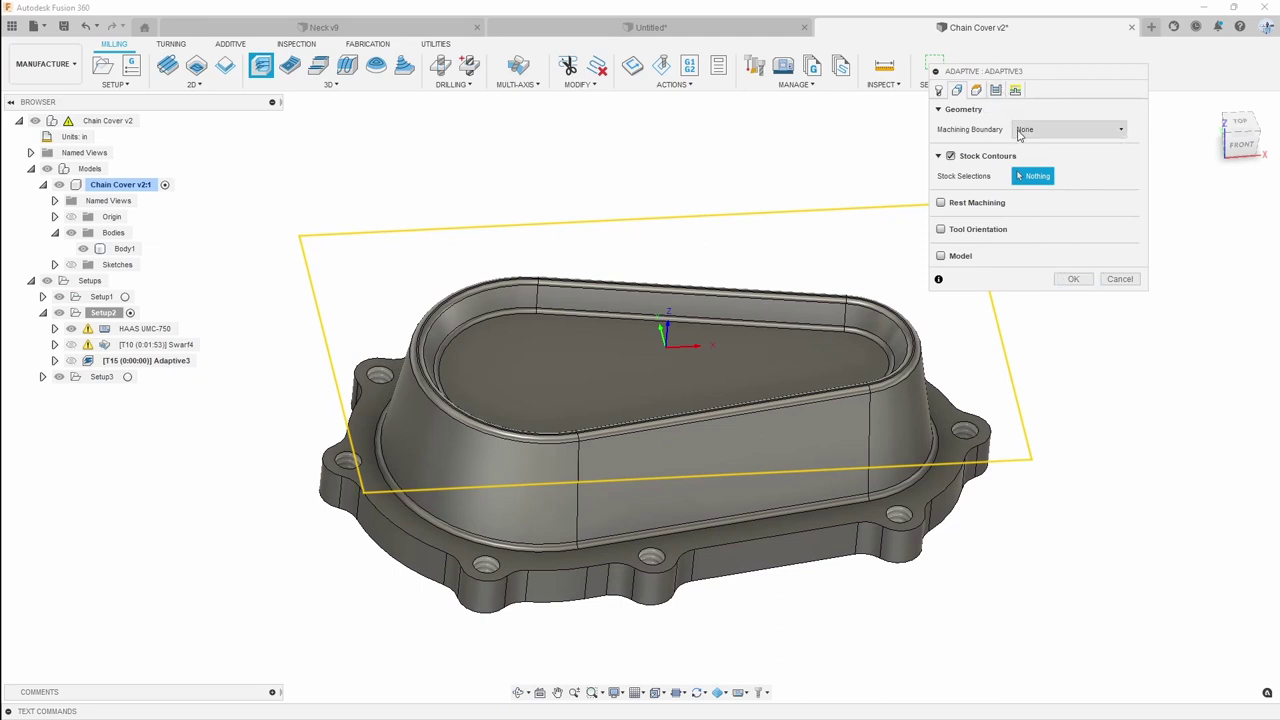
Set the adaptive passes to an optimal load of 0.1 and a maximum roughing stepdown of 1, and generate the toolpath
click(996, 91)
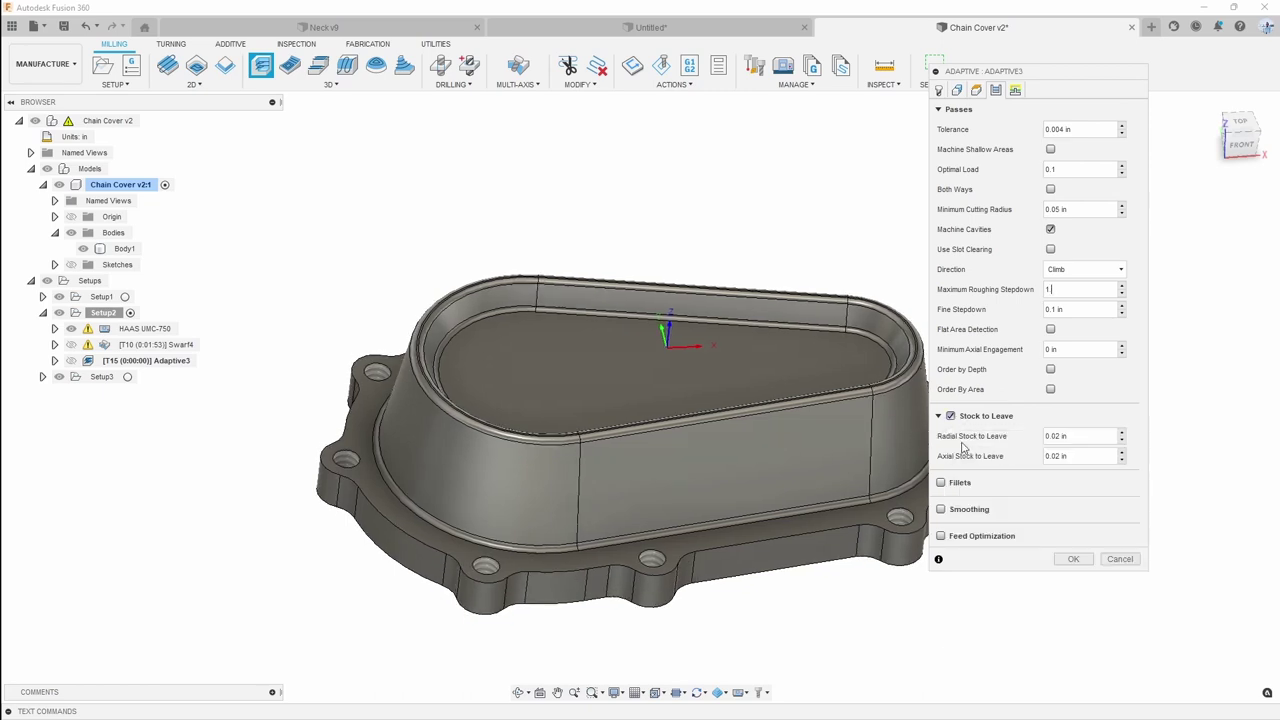
middle_drag(812, 420, 787, 419)
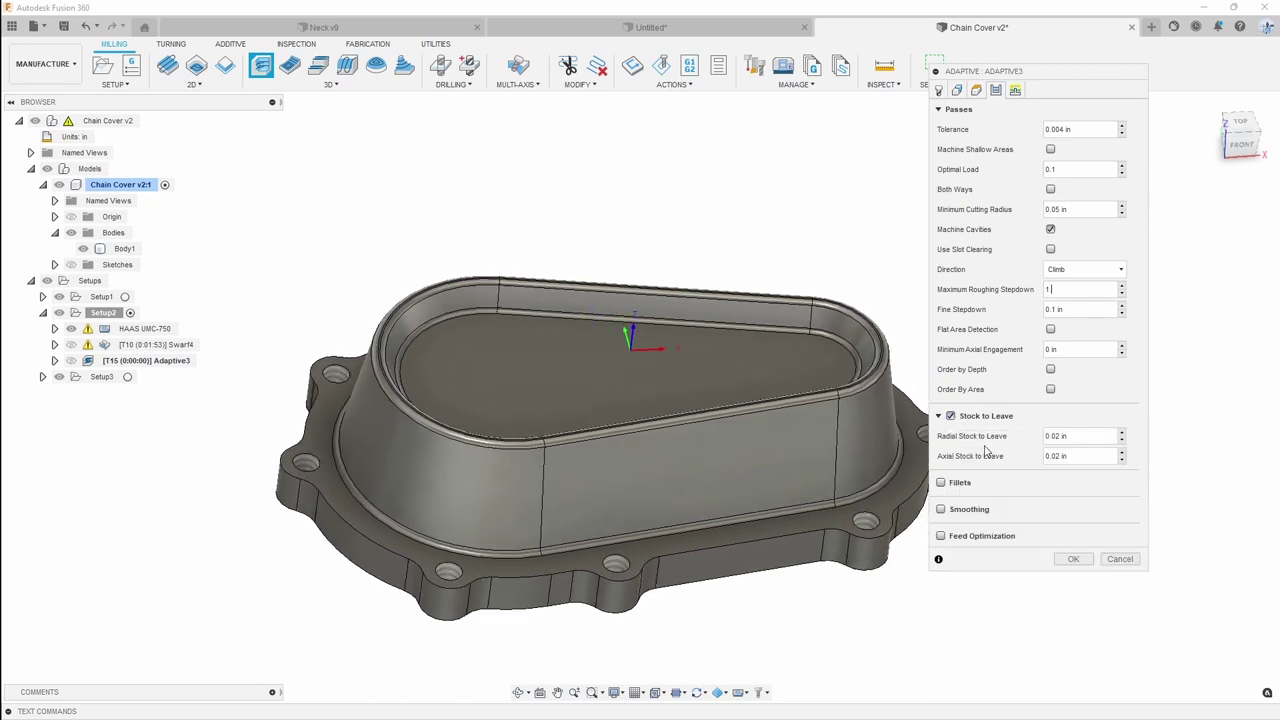
click(1070, 559)
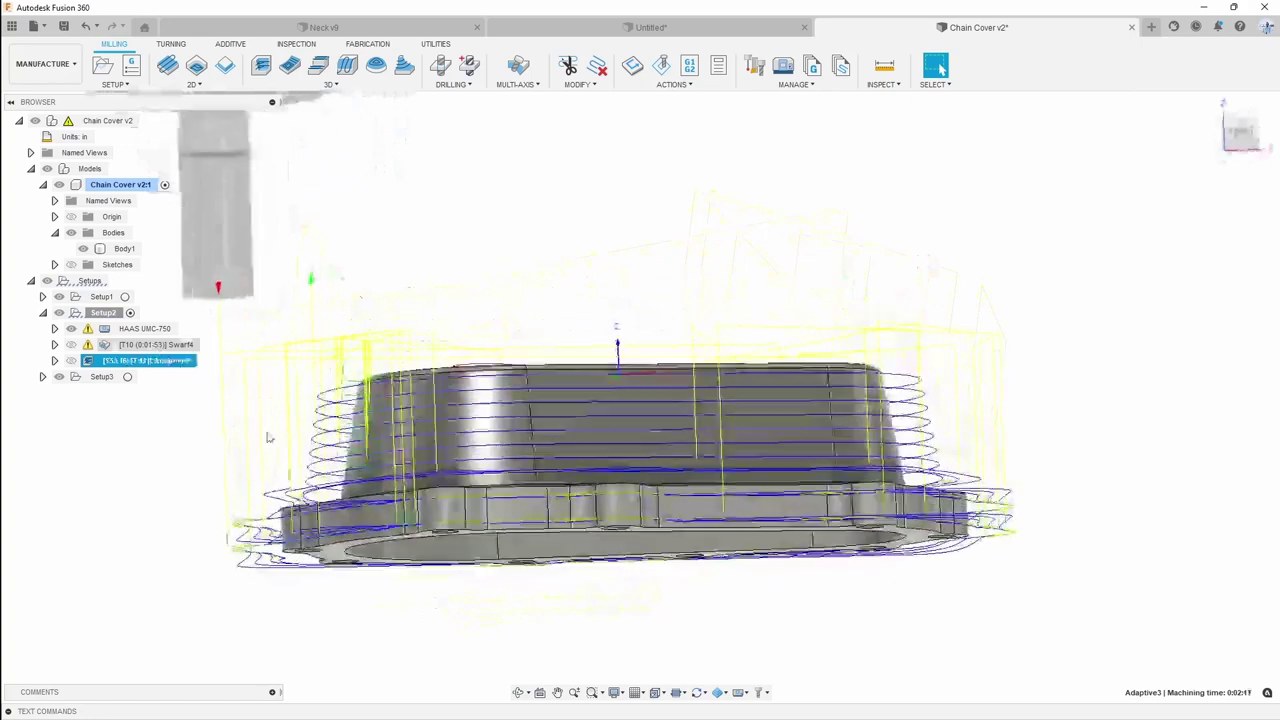
Edit the adaptive operation so its bottom height references the flange's top face, and regenerate it
right_click(170, 361)
click(236, 10)
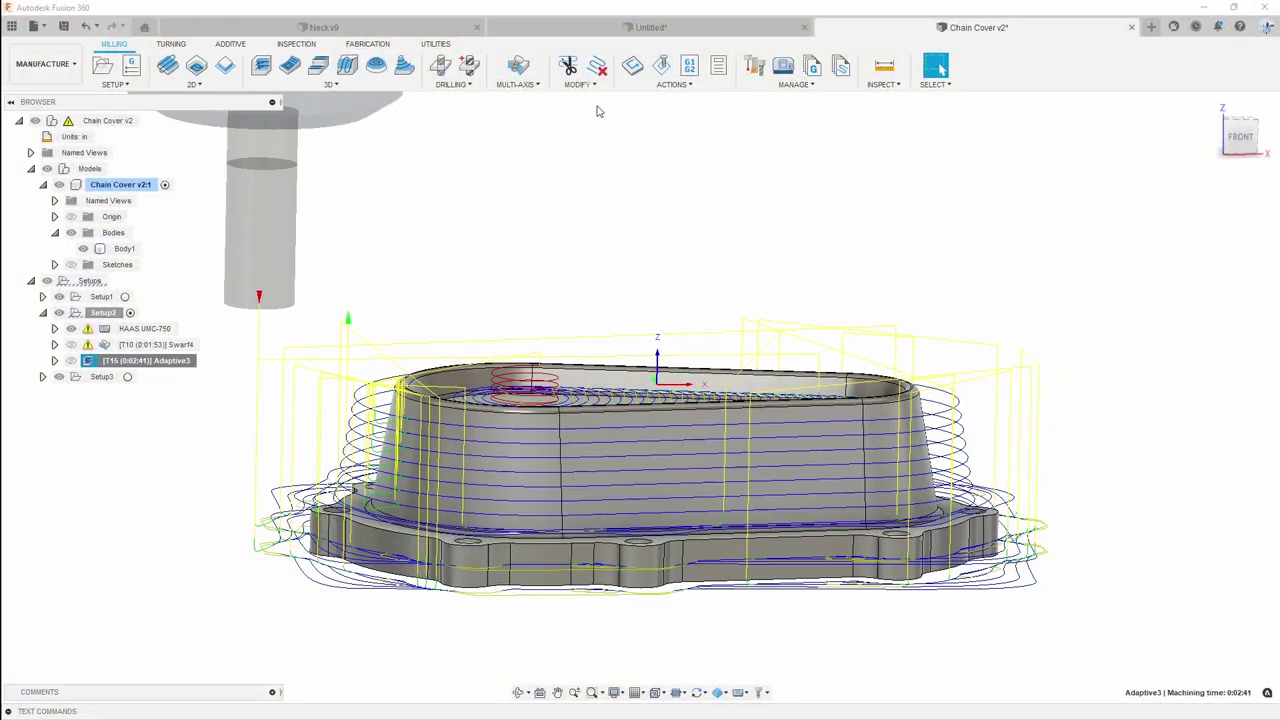
click(976, 90)
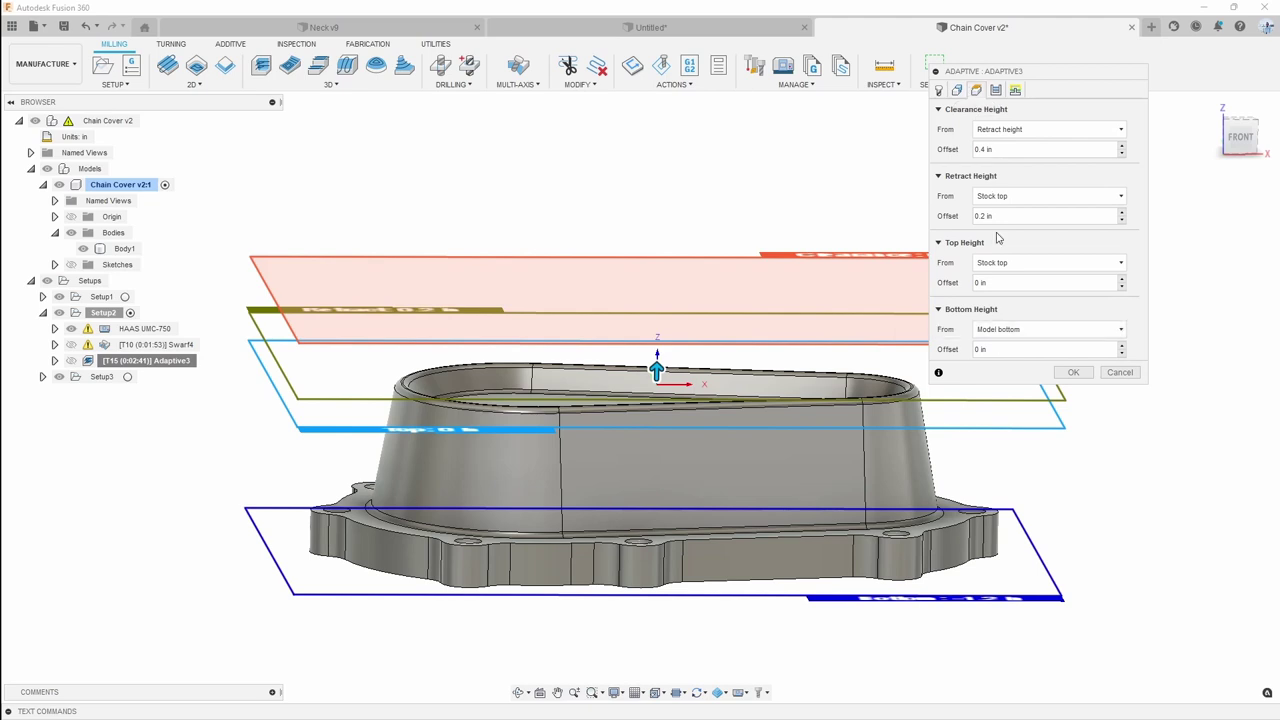
click(1014, 329)
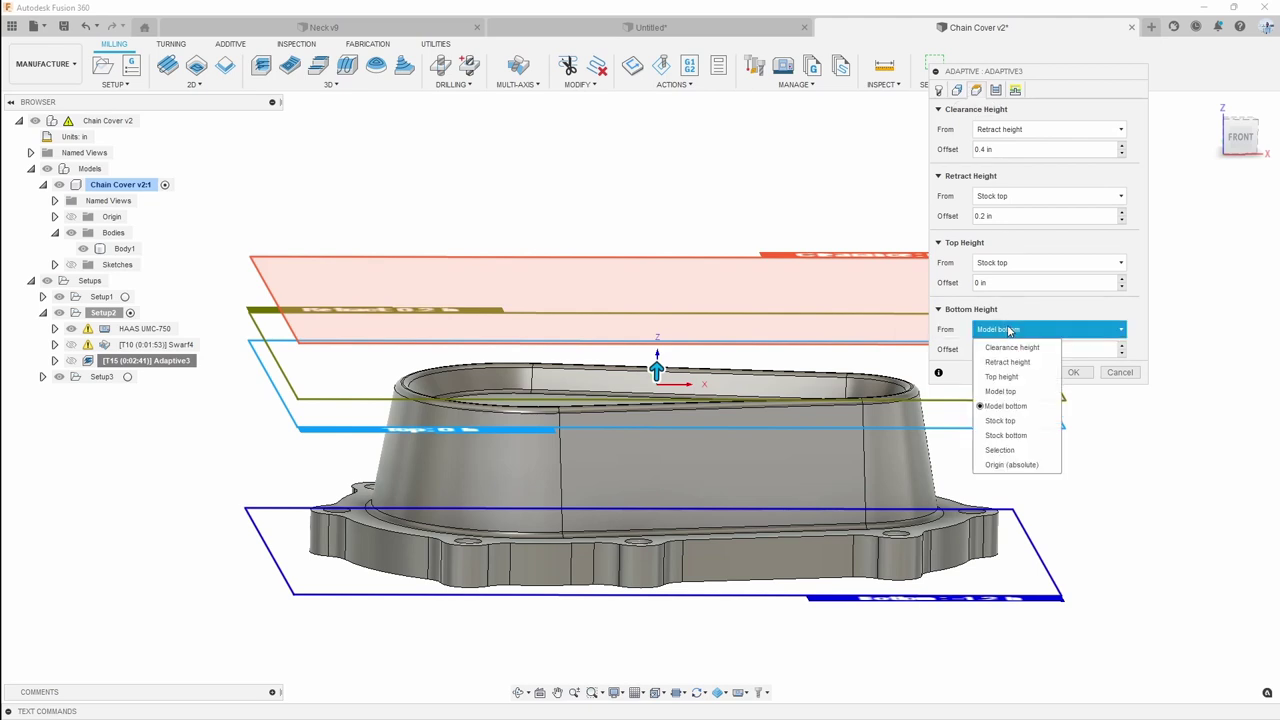
click(999, 450)
scroll(342, 521, up, 3)
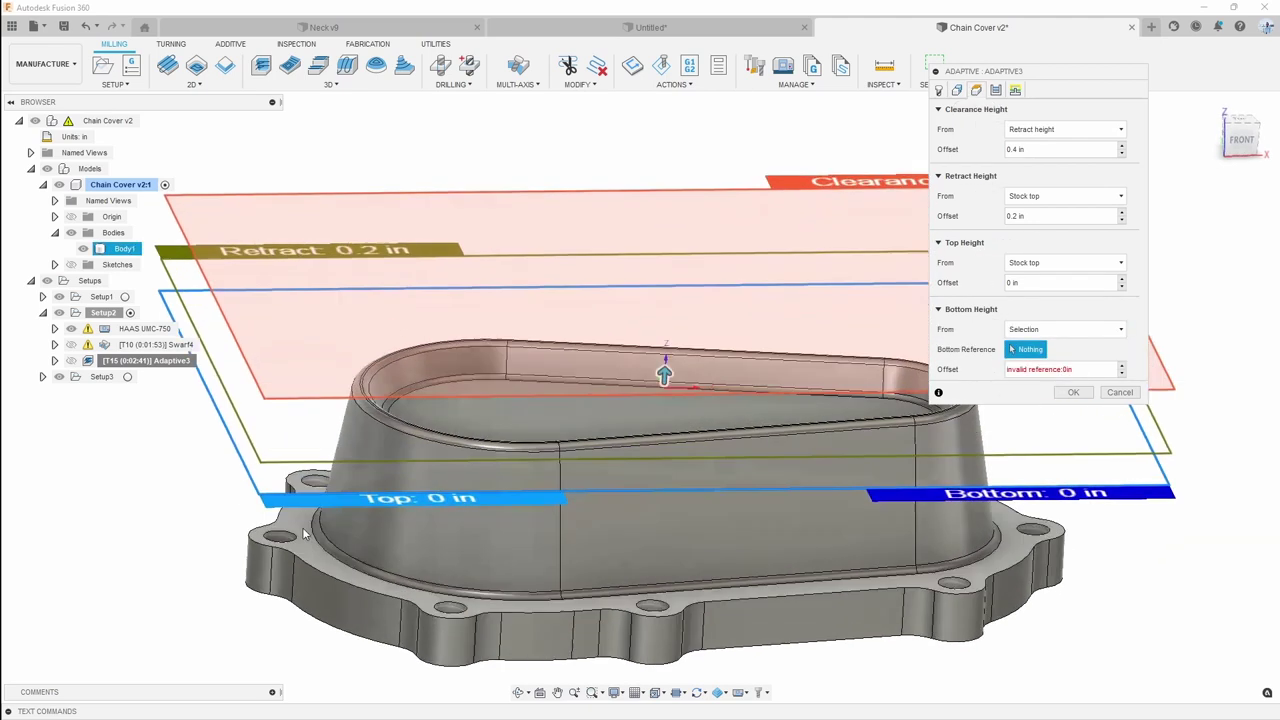
click(305, 534)
click(1077, 392)
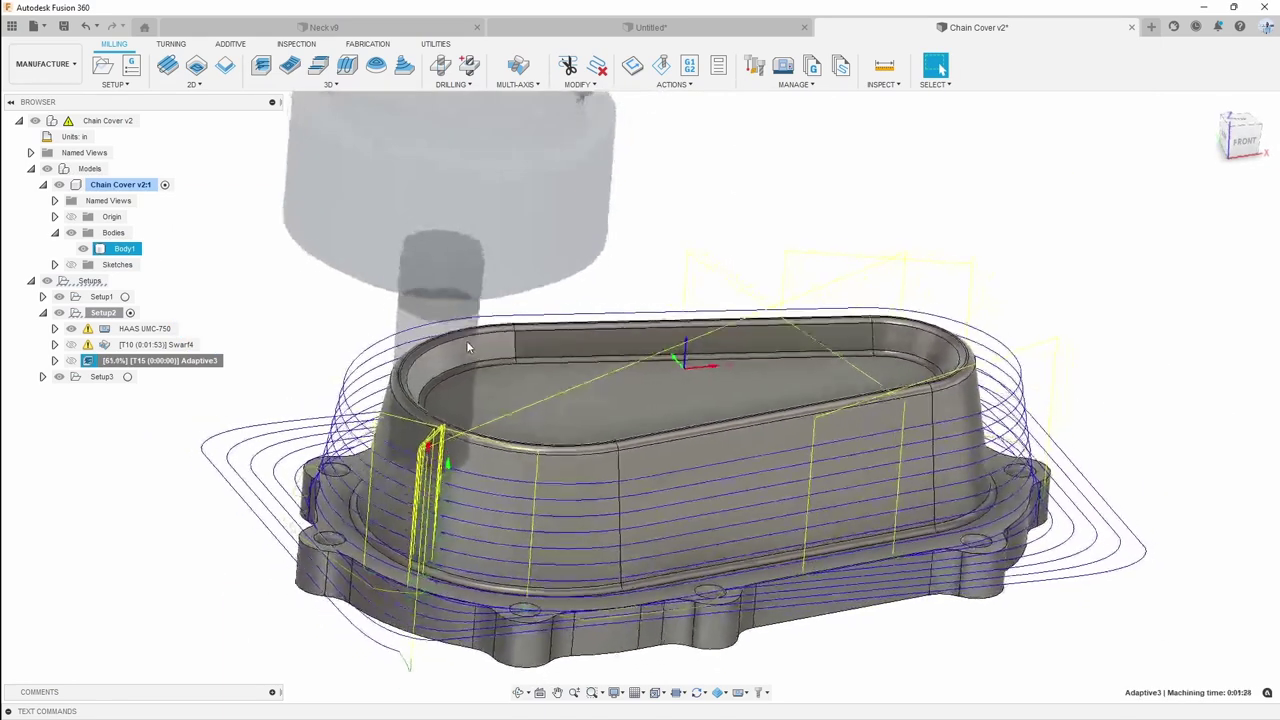
Inspect the adaptive toolpath around the cover and briefly play its machine simulation
scroll(466, 340, down, 2)
shift+middle_drag(466, 340, 286, 513)
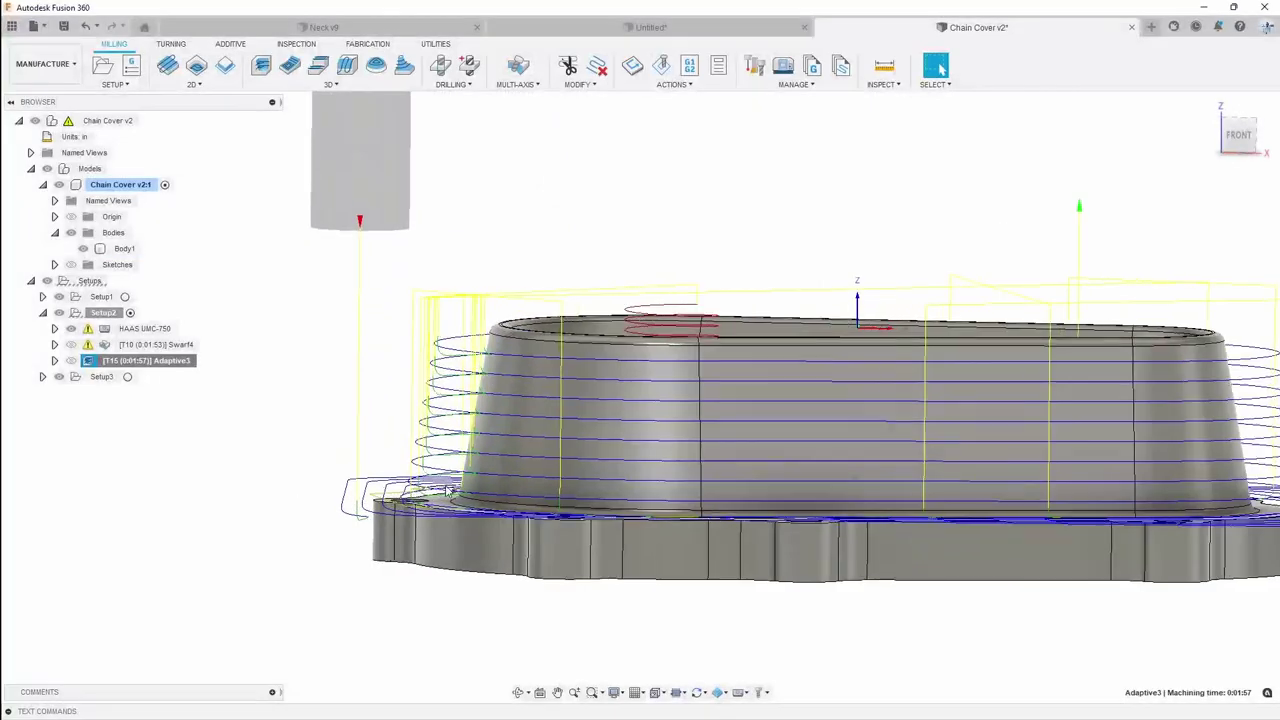
shift+middle_drag(257, 371, 144, 377)
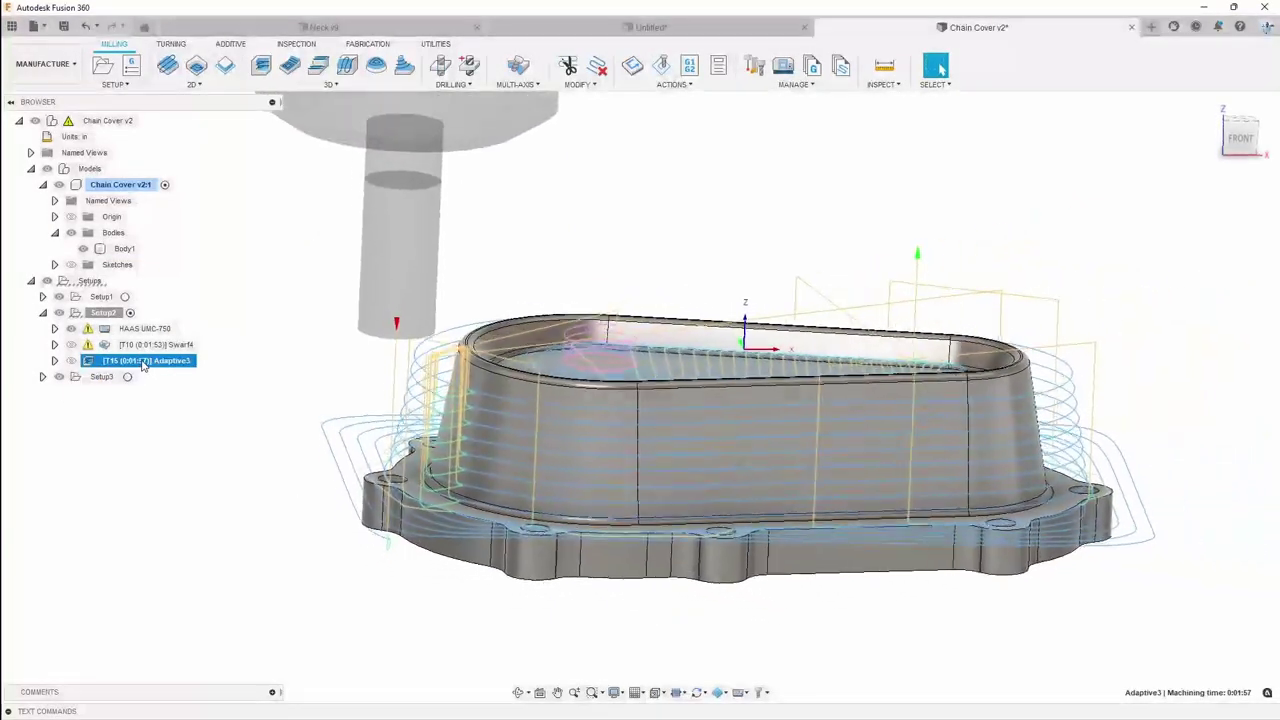
right_click(143, 365)
click(200, 92)
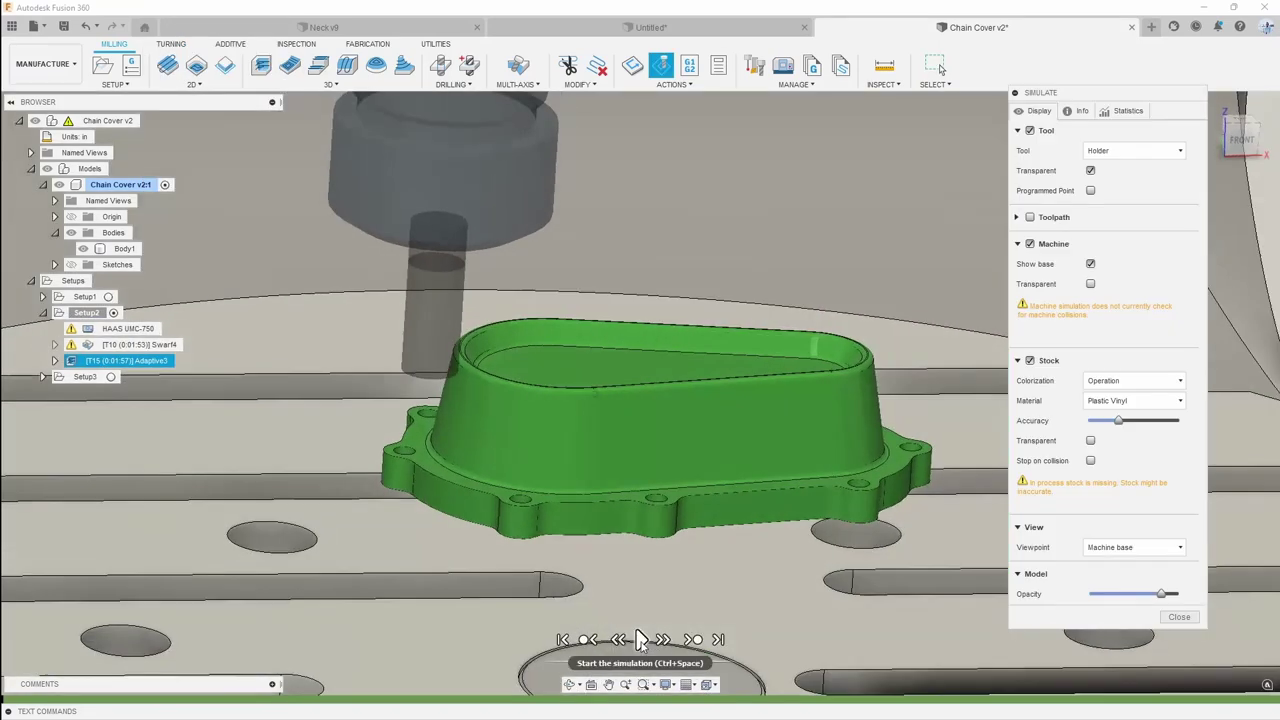
click(641, 641)
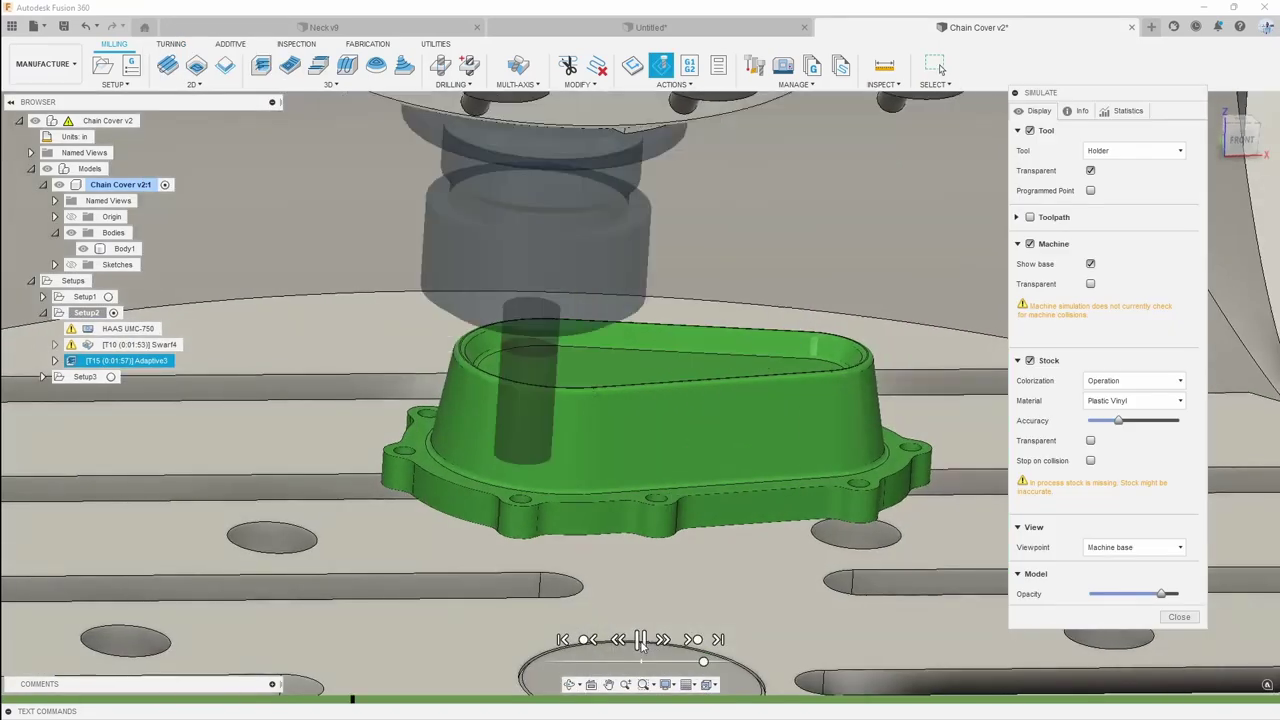
click(1179, 616)
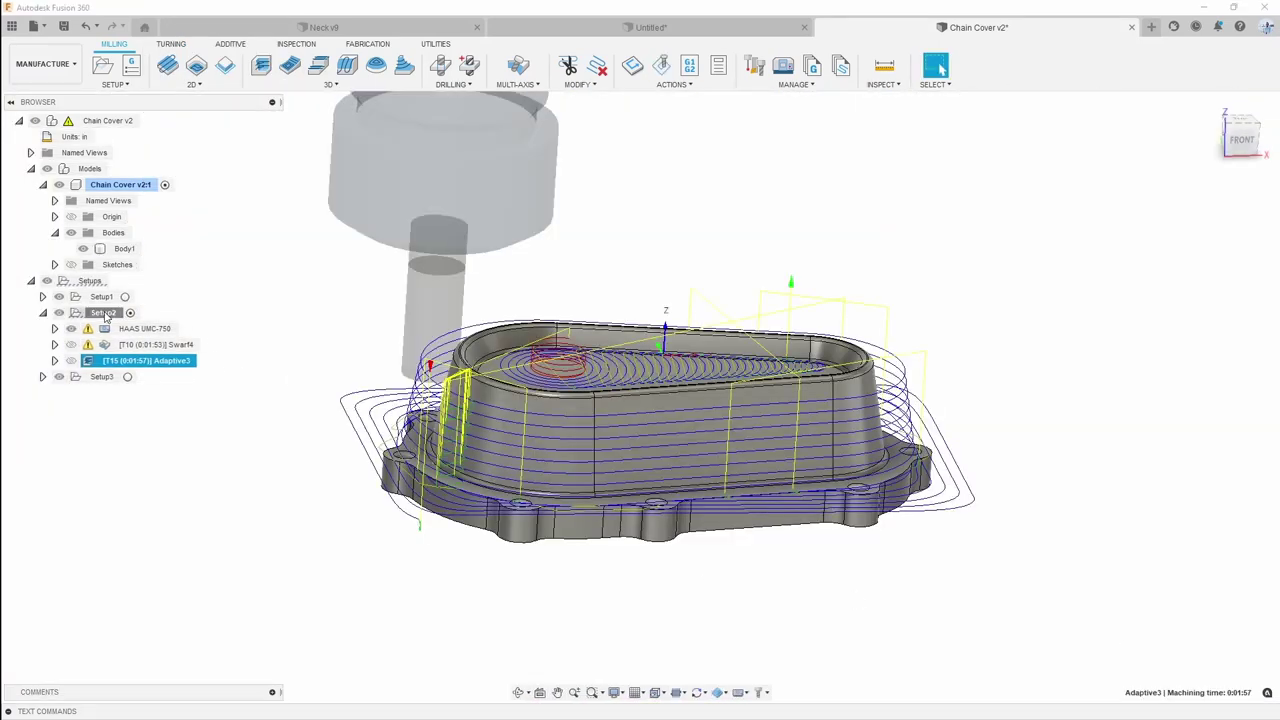
Edit Setup2 to use a fixed size box as stock, with the model's height position offset from the bottom
right_click(104, 313)
click(129, 10)
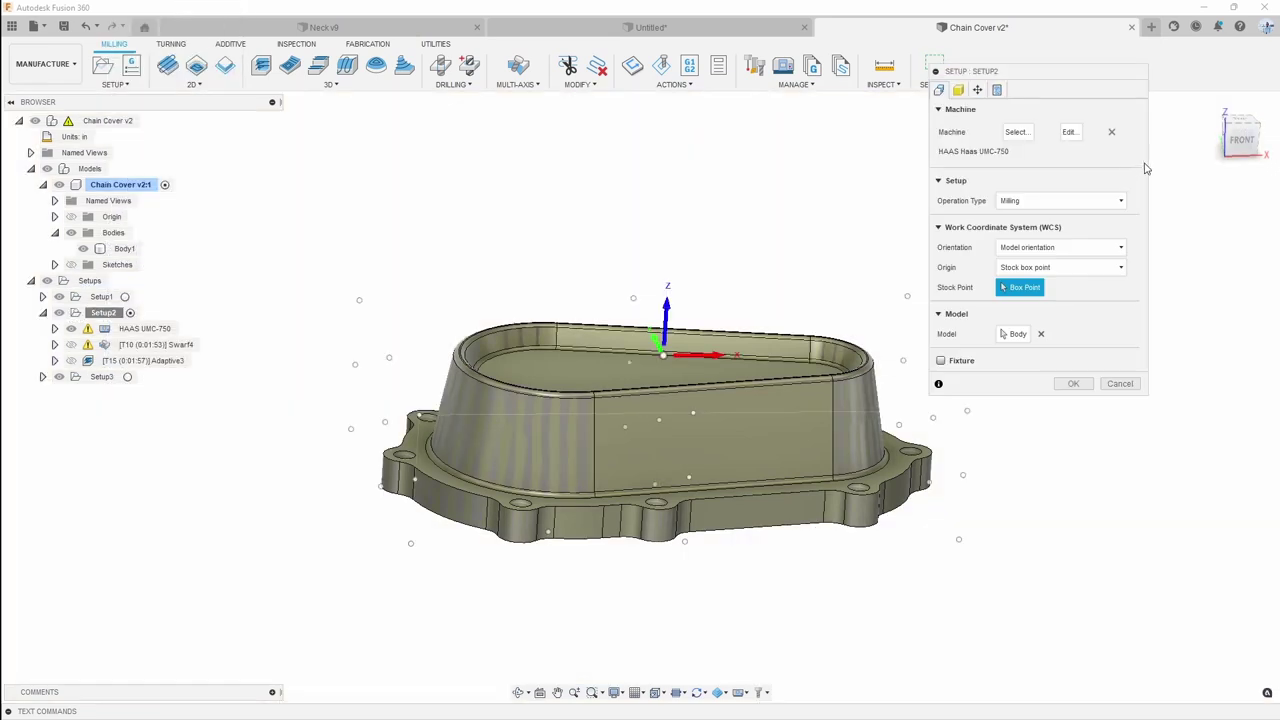
click(978, 90)
click(1072, 130)
click(1059, 150)
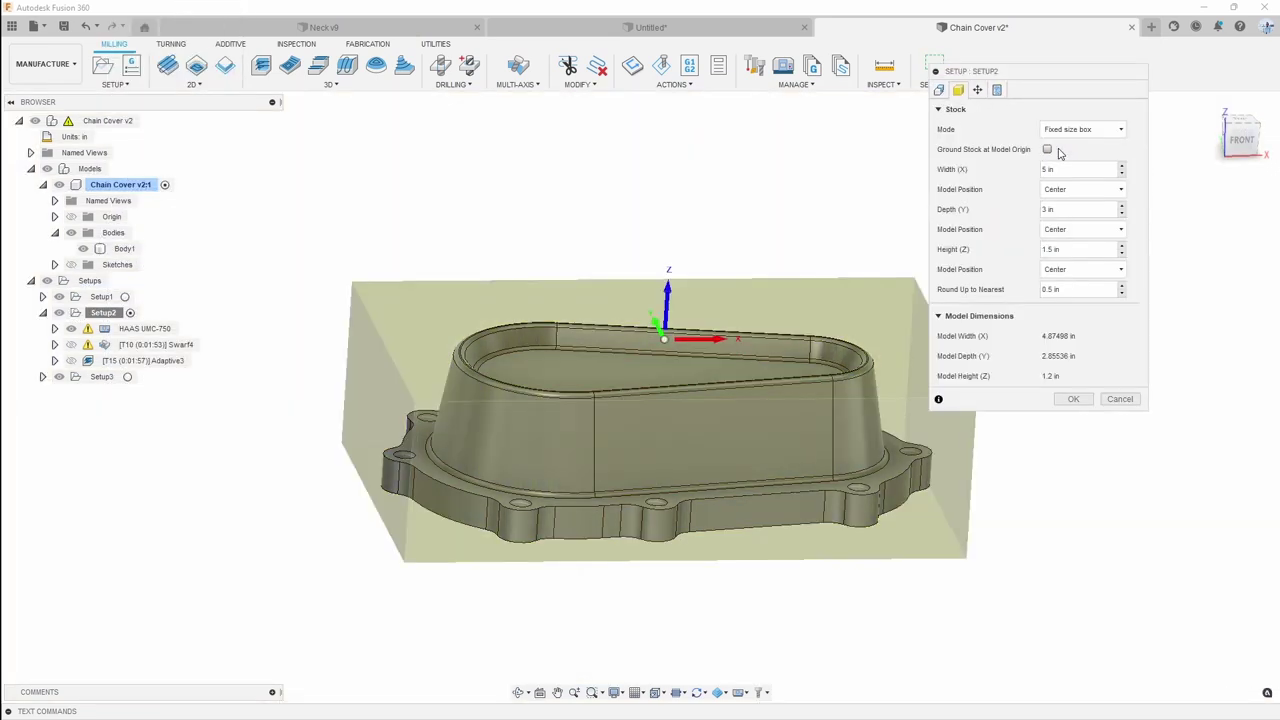
click(1242, 140)
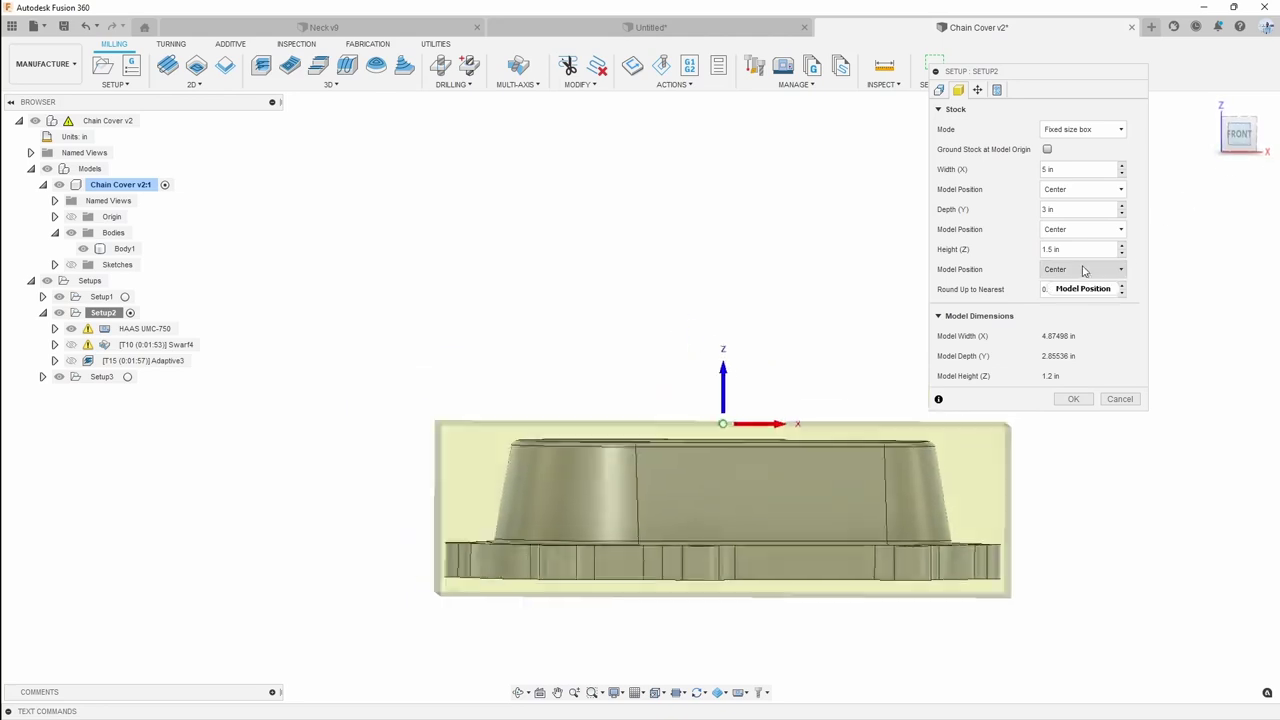
click(1084, 270)
click(1073, 300)
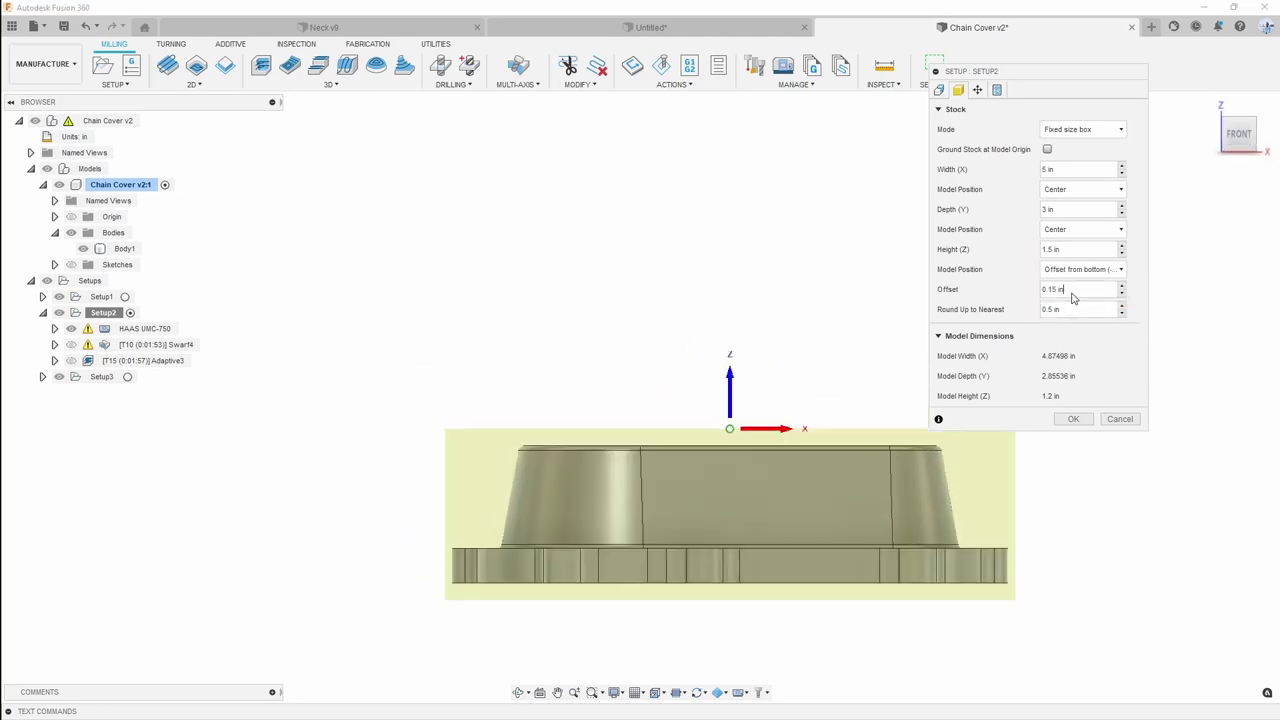
click(1074, 419)
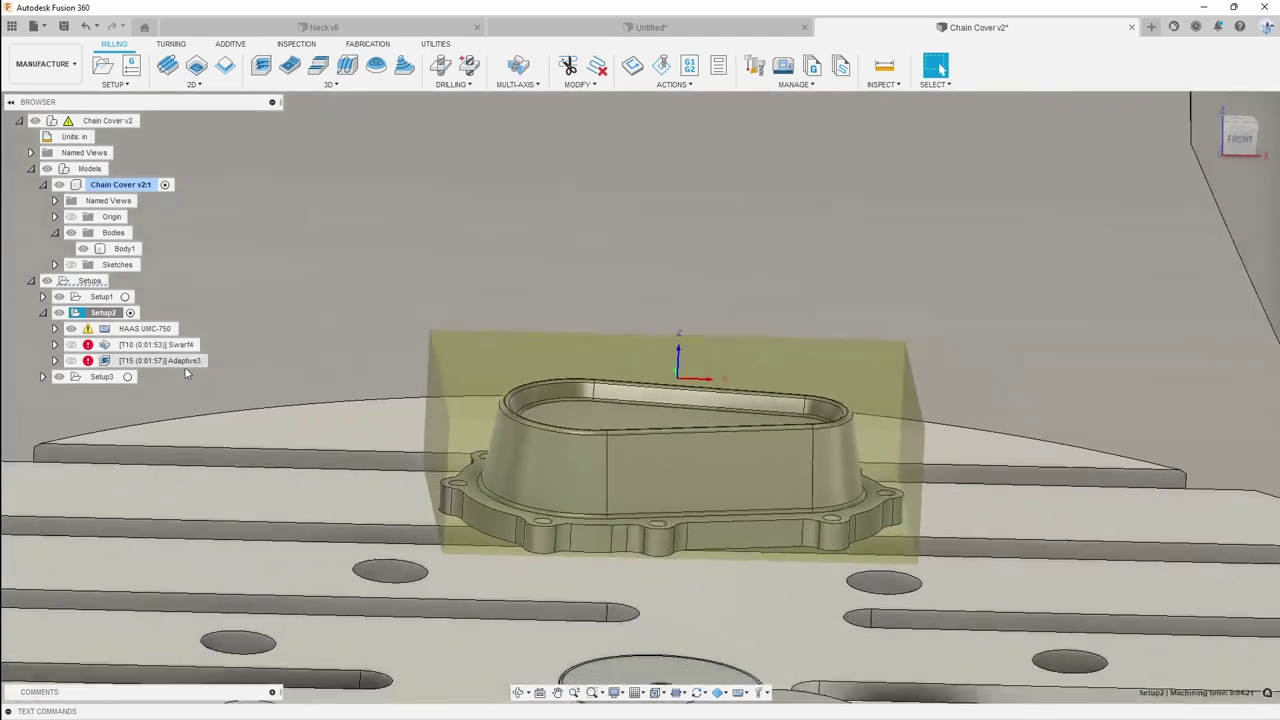
Regenerate the Adaptive3 toolpath against Setup2's new box stock
click(186, 362)
right_click(186, 364)
click(238, 73)
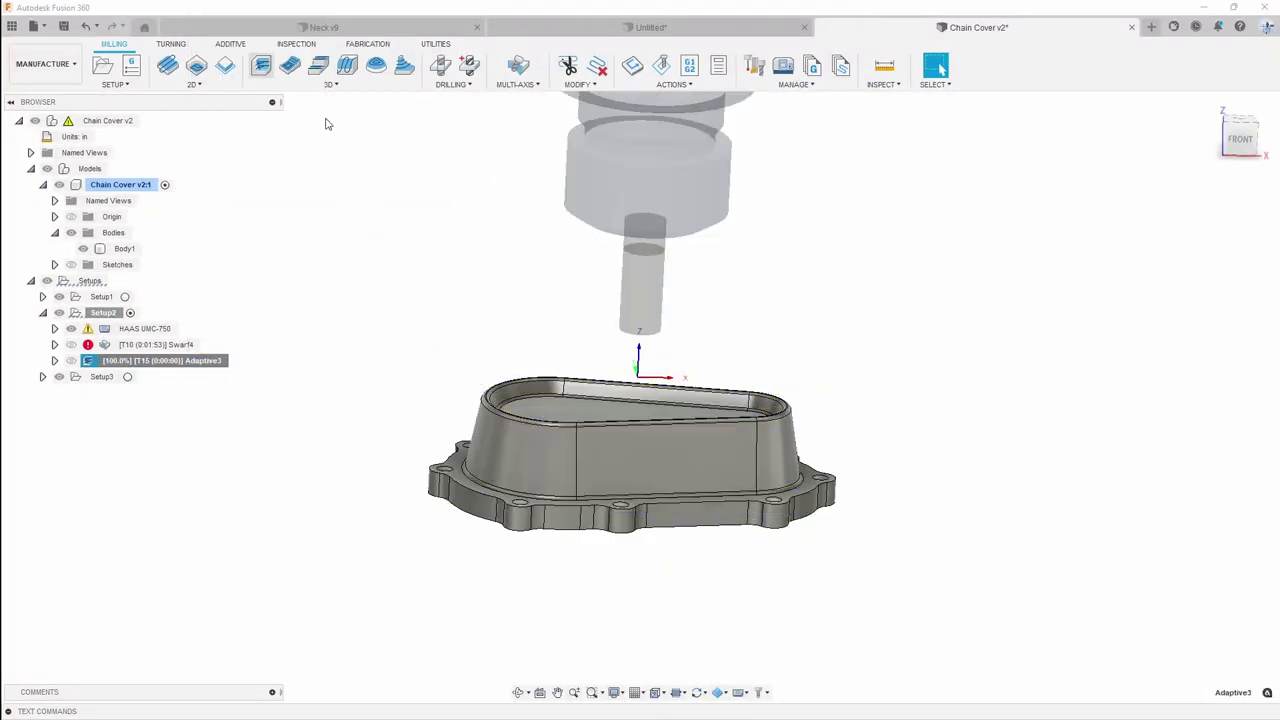
scroll(671, 394, up, 5)
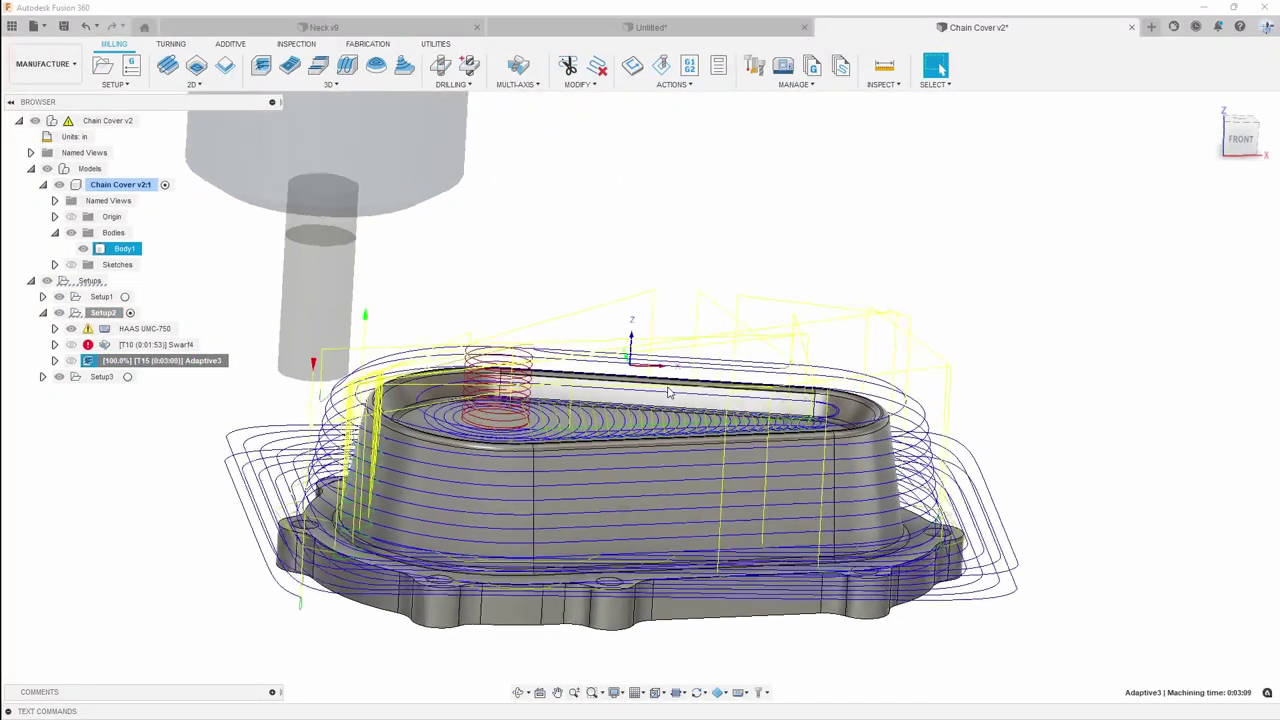
Play the machine simulation of the Adaptive3 roughing toolpath on the box stock, then close the simulation
right_click(177, 362)
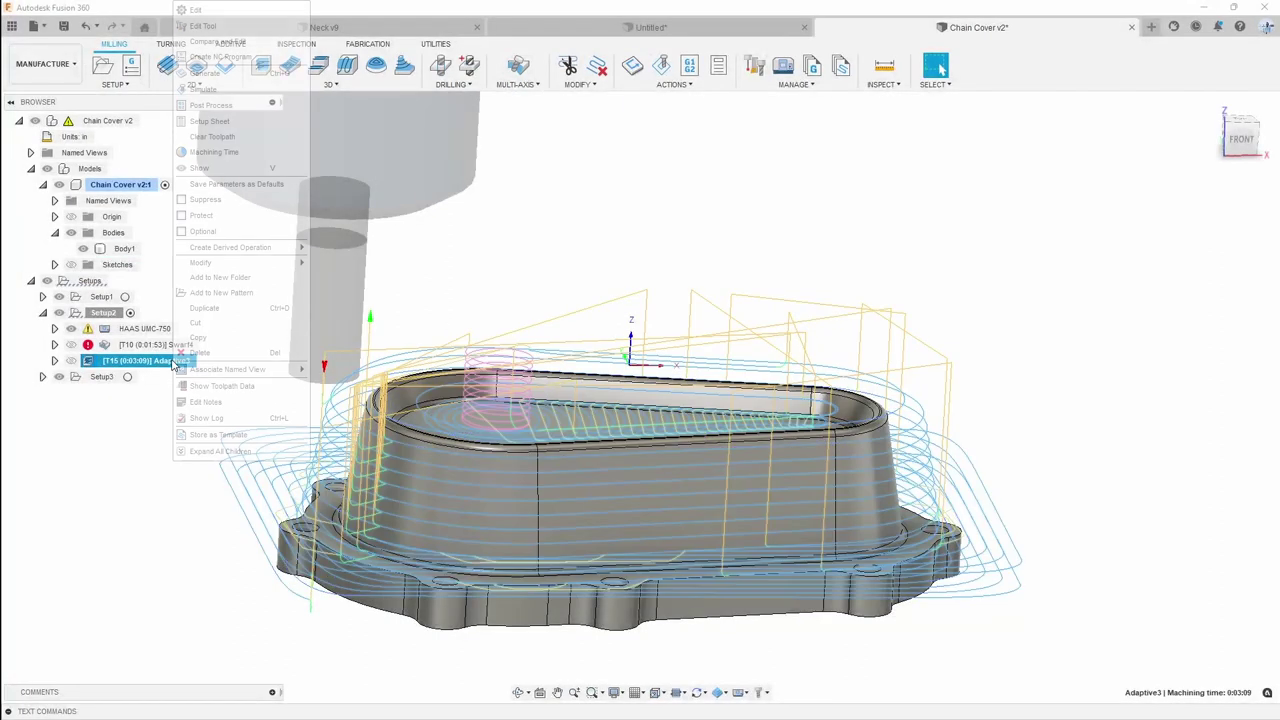
click(238, 91)
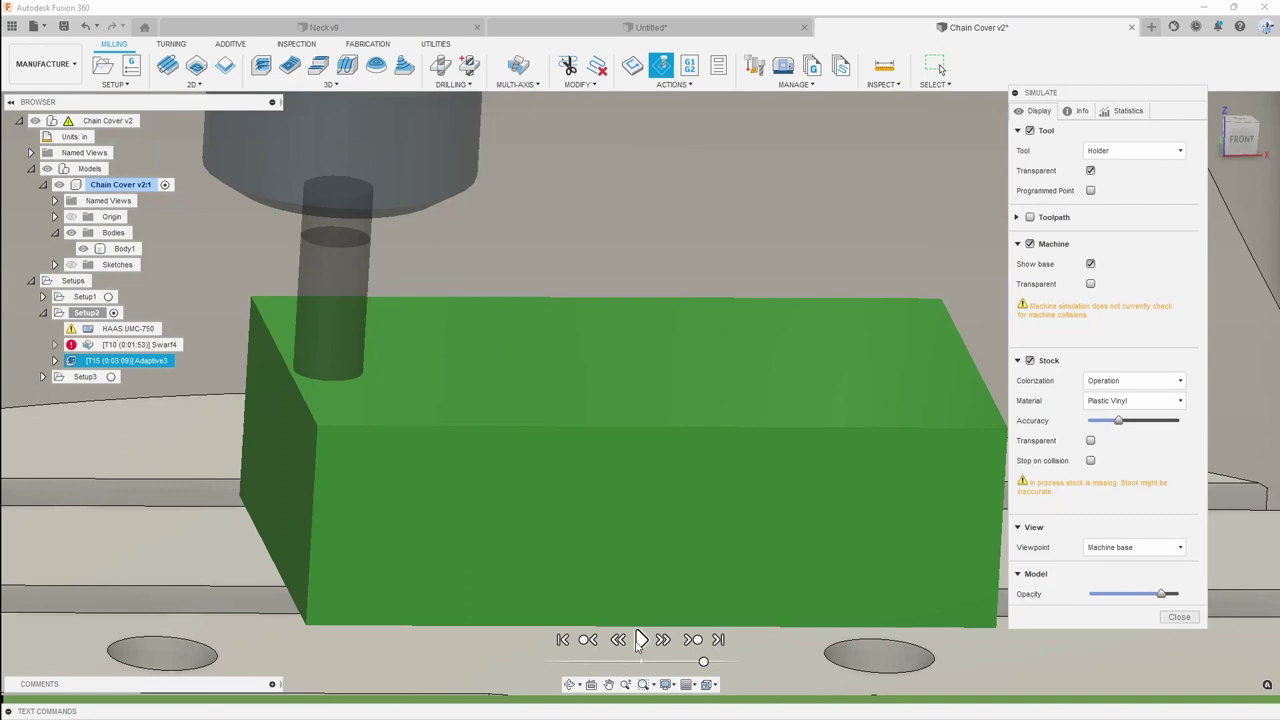
click(641, 640)
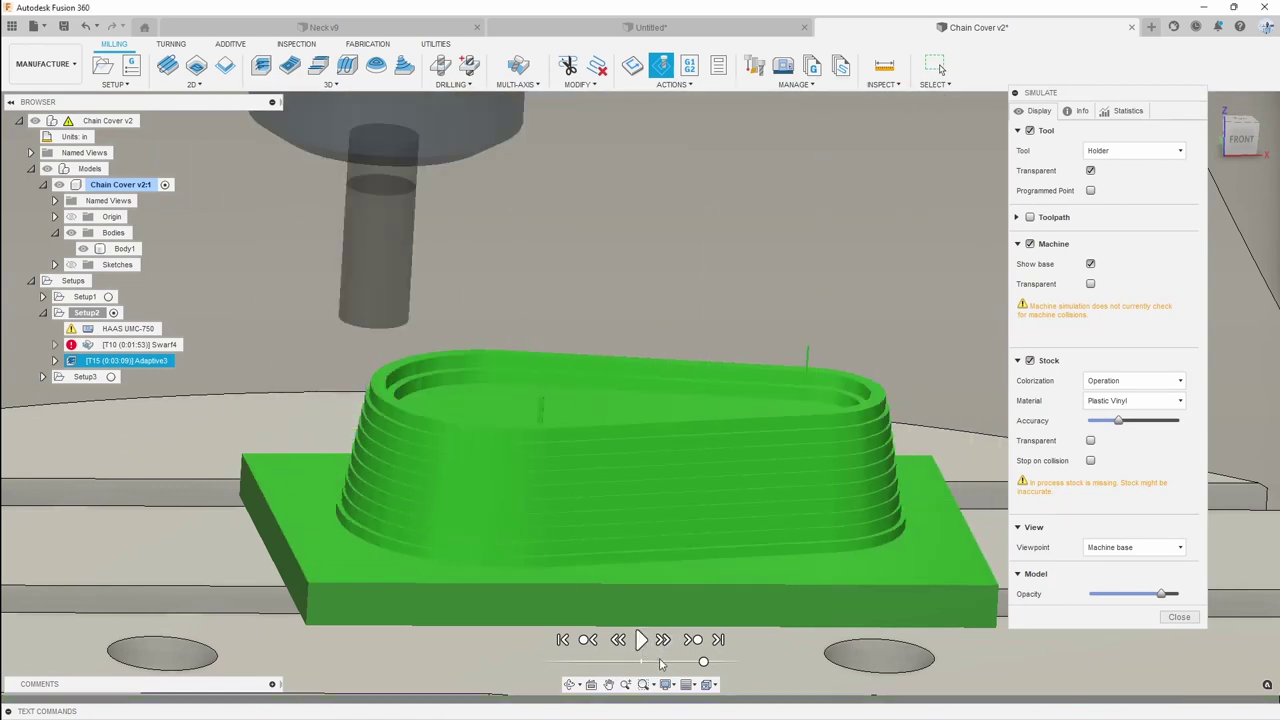
click(643, 644)
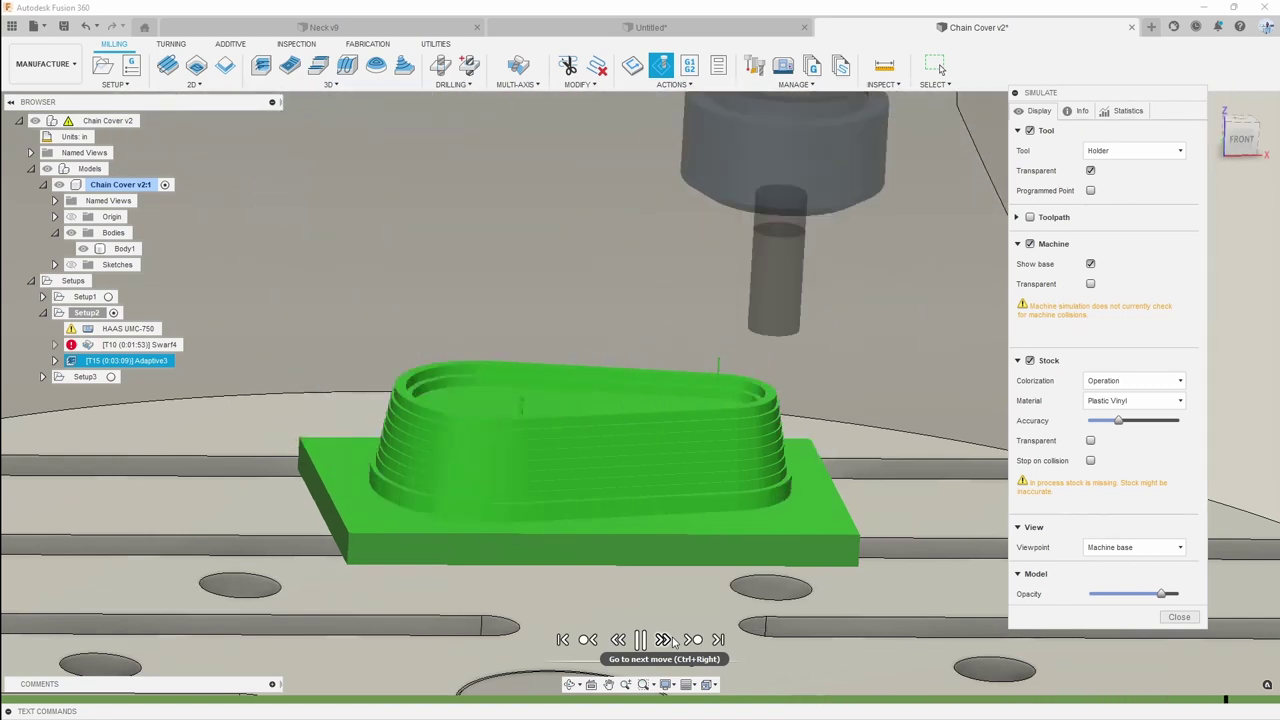
click(665, 640)
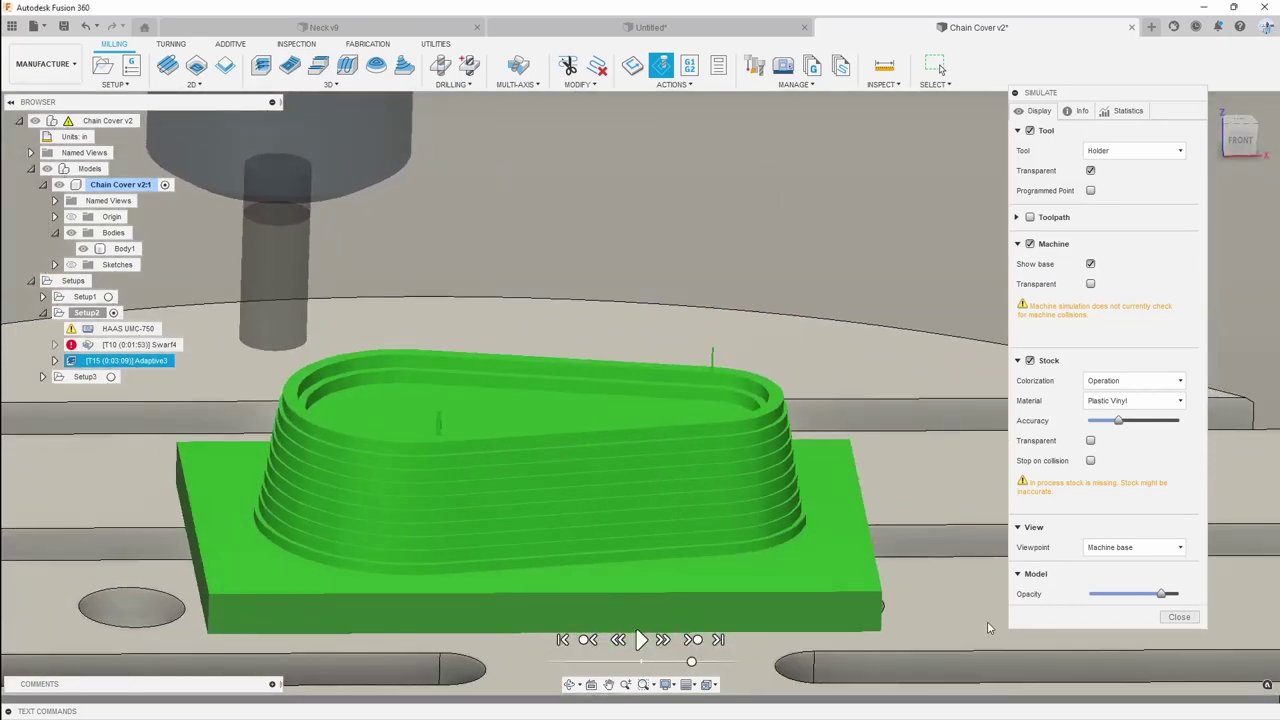
click(1178, 617)
click(591, 329)
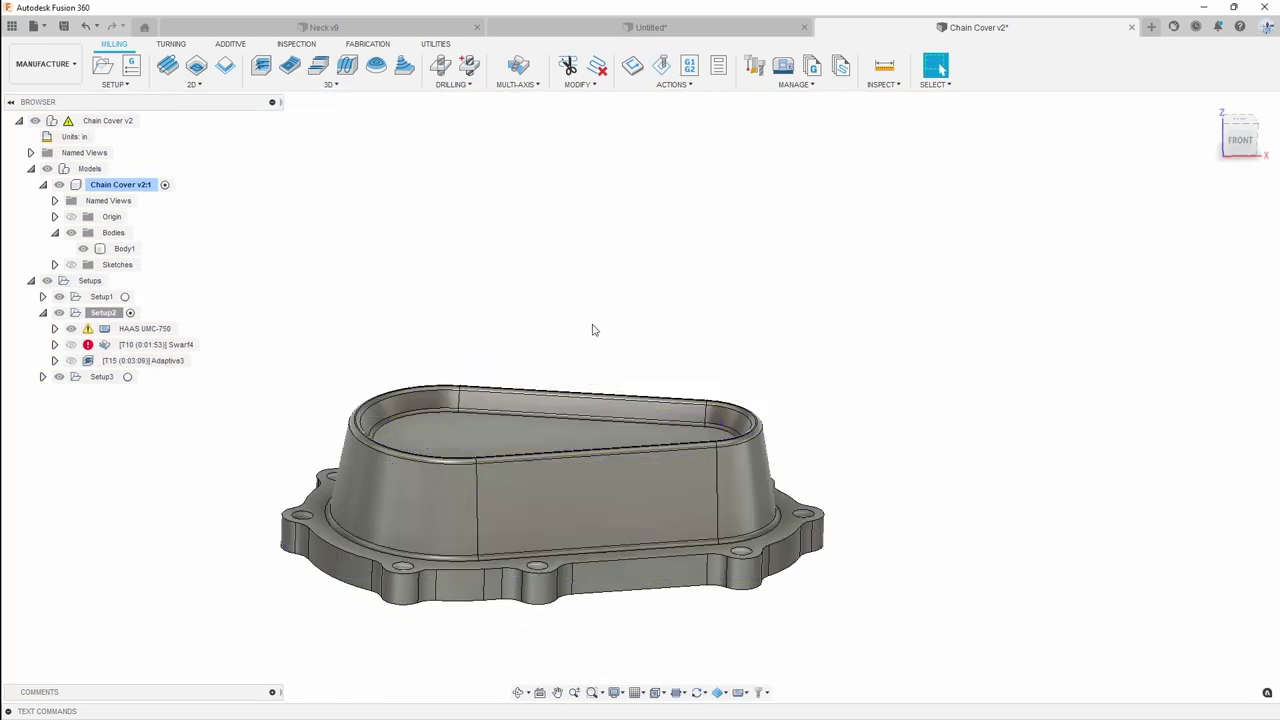
Delete the existing Swarf4 operation from Setup2
shift+middle_drag(428, 454, 430, 460)
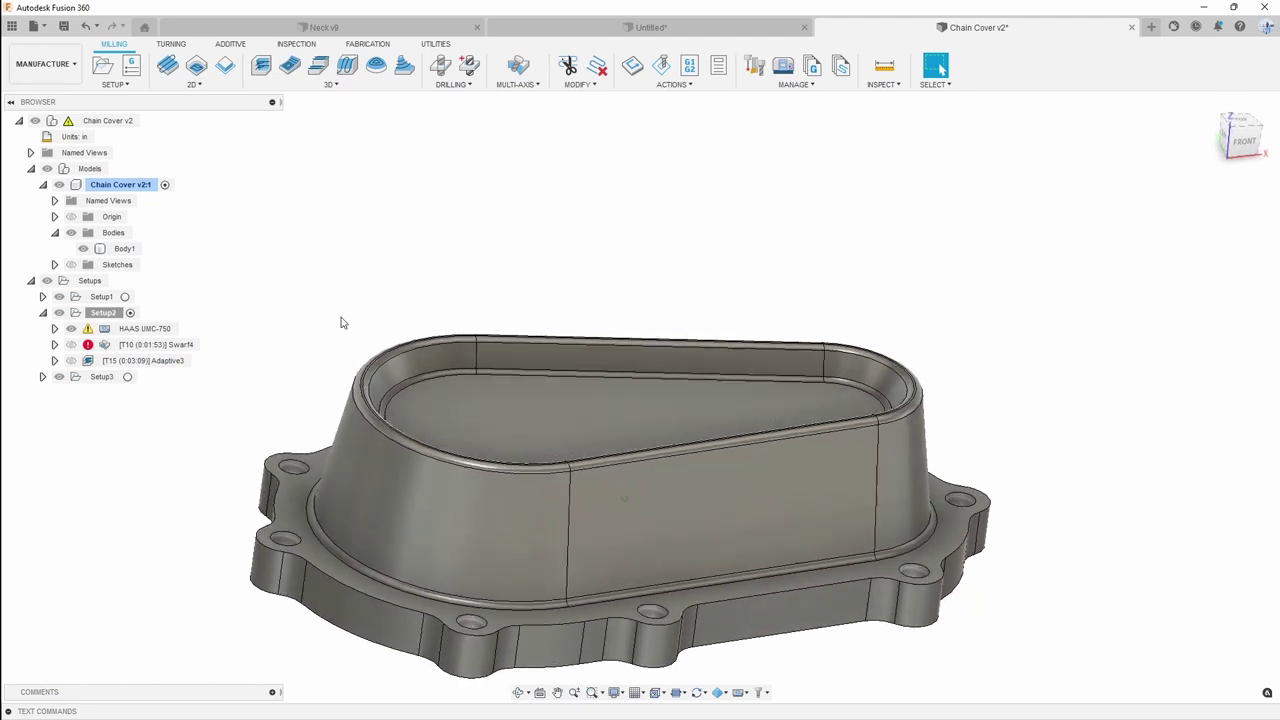
shift+middle_drag(294, 200, 393, 324)
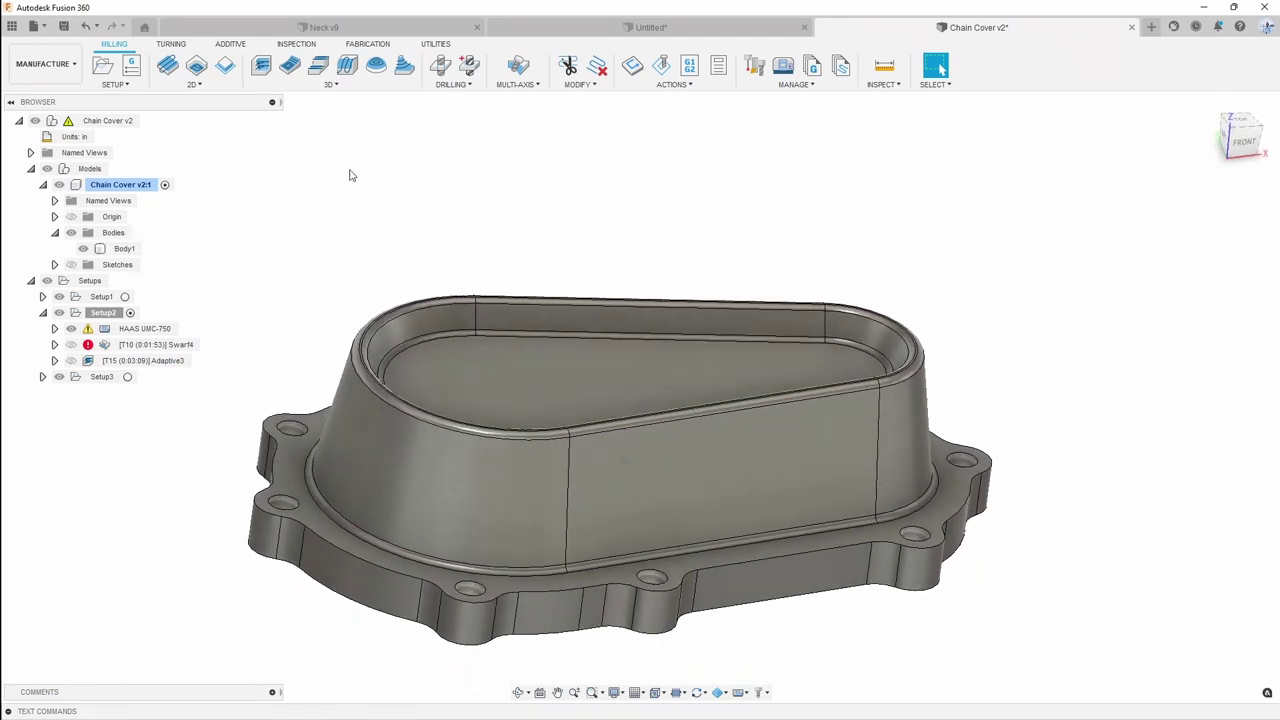
shift+middle_drag(439, 425, 448, 476)
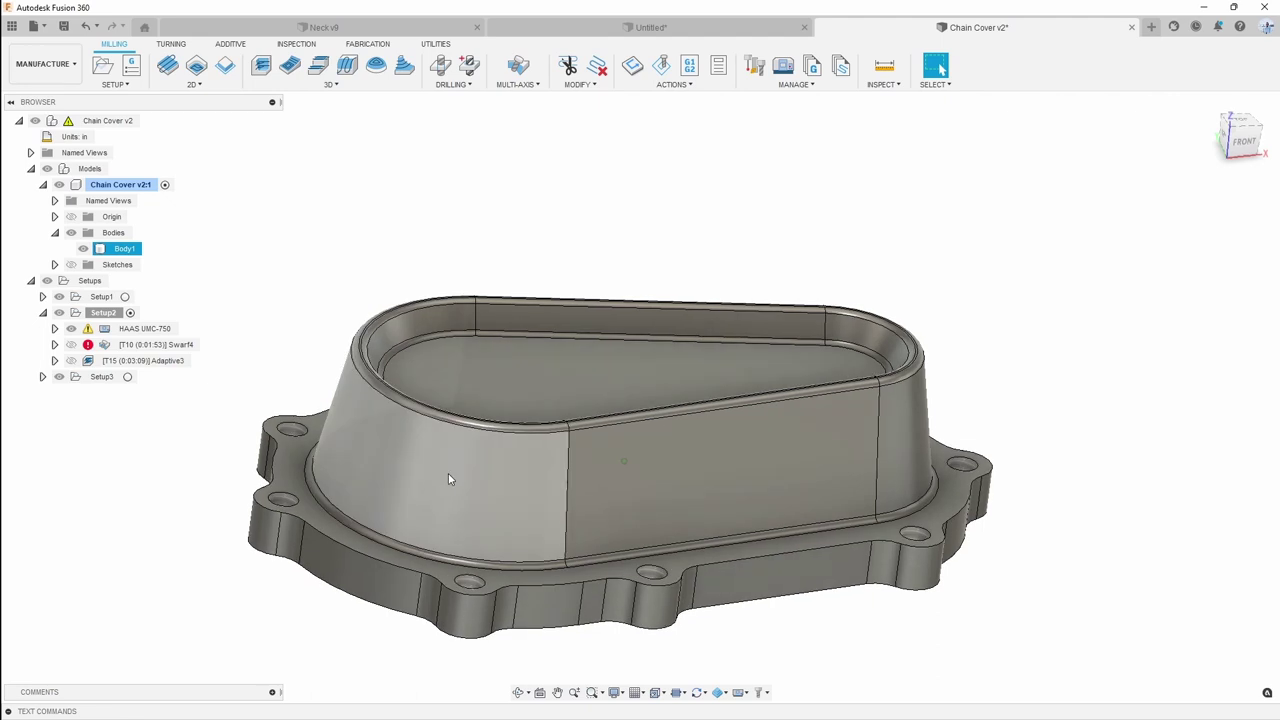
shift+middle_drag(365, 253, 390, 311)
shift+middle_drag(418, 258, 429, 389)
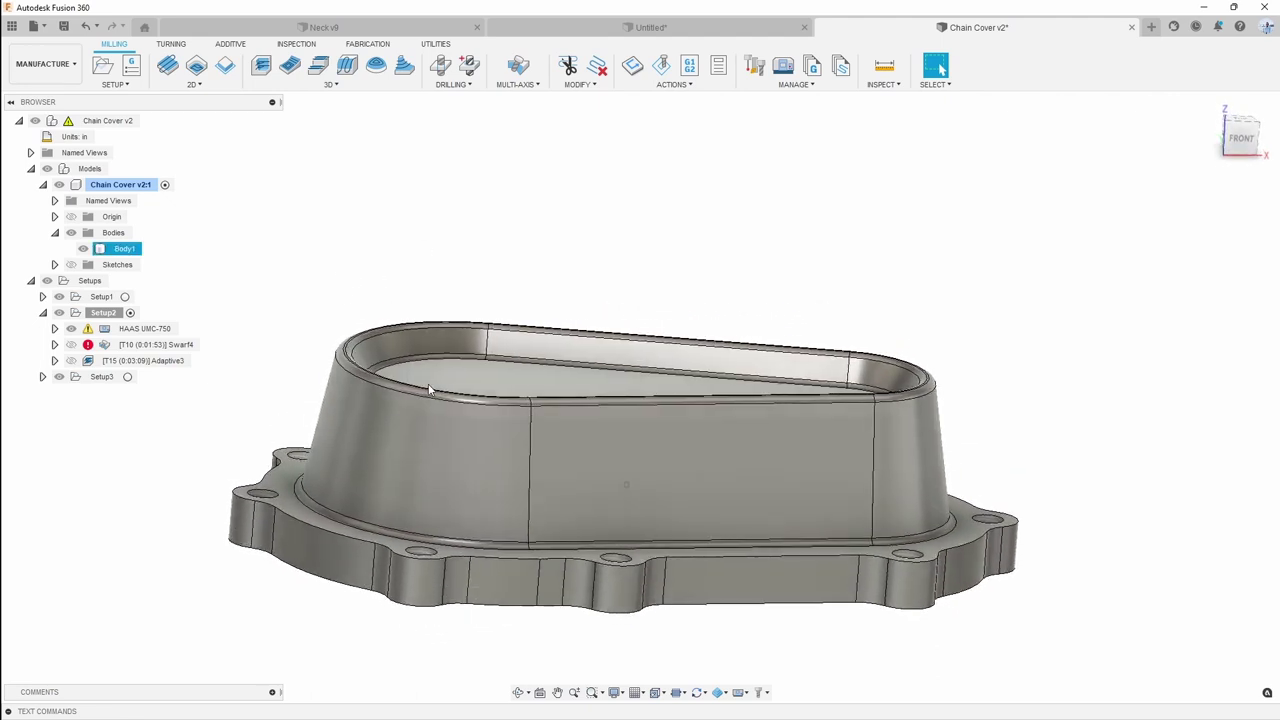
click(182, 346)
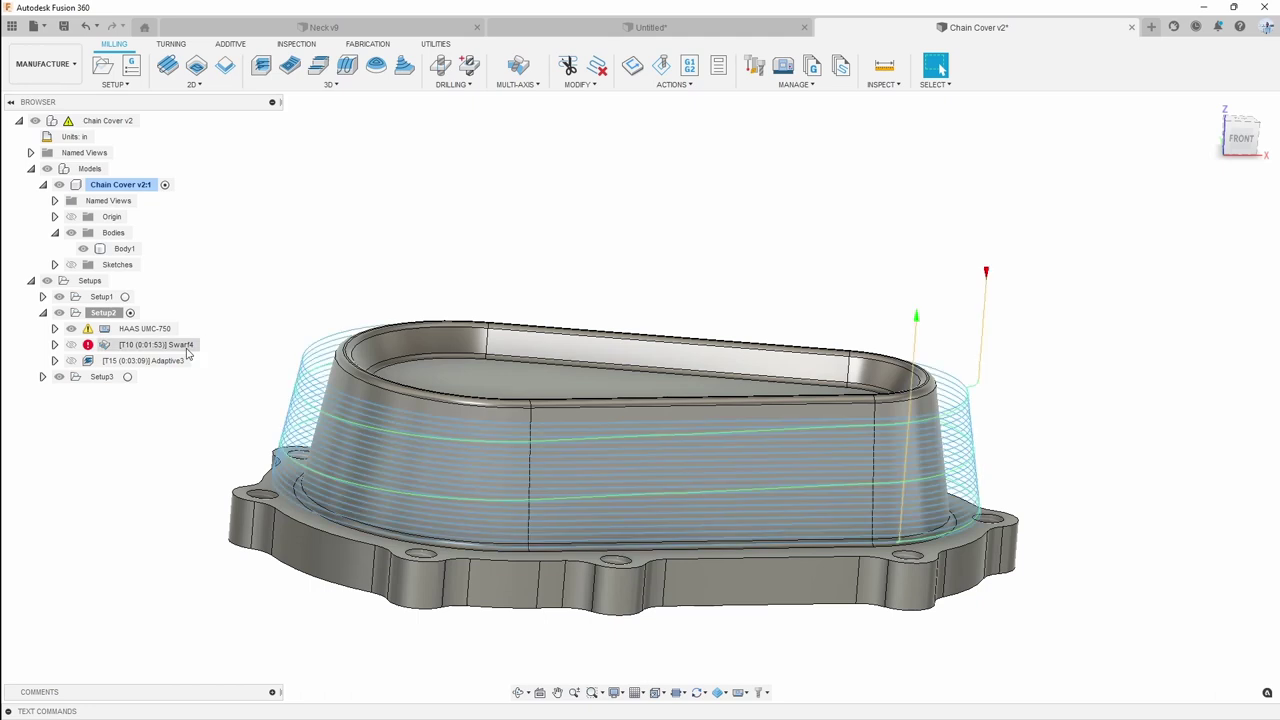
right_click(186, 348)
click(240, 354)
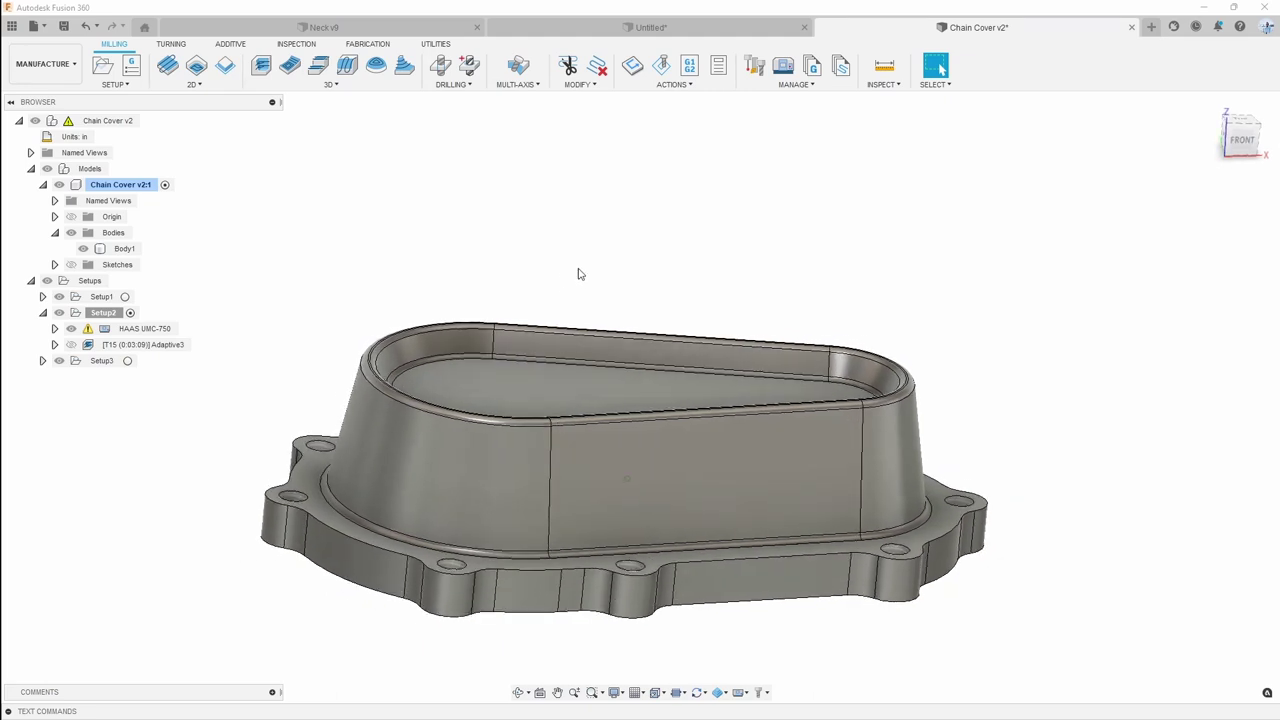
Check the cover's tapered outer walls and start a new multi-axis Swarf operation in Setup2
click(701, 487)
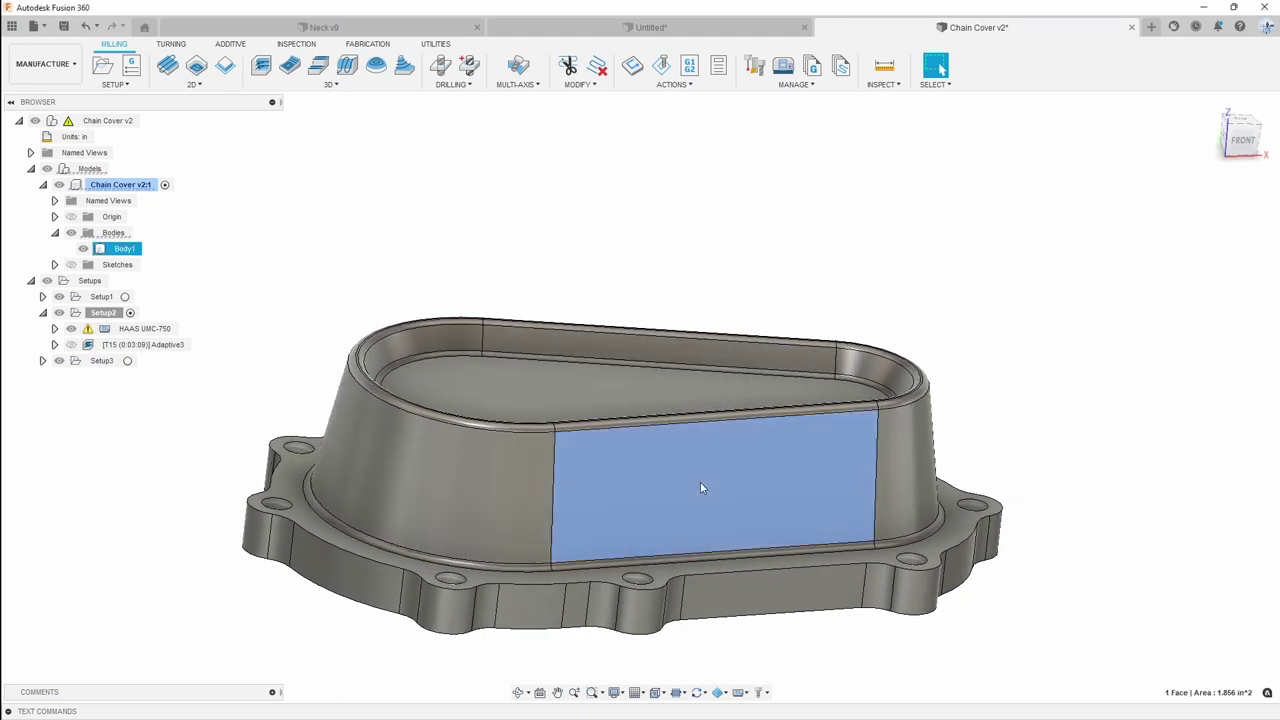
click(688, 587)
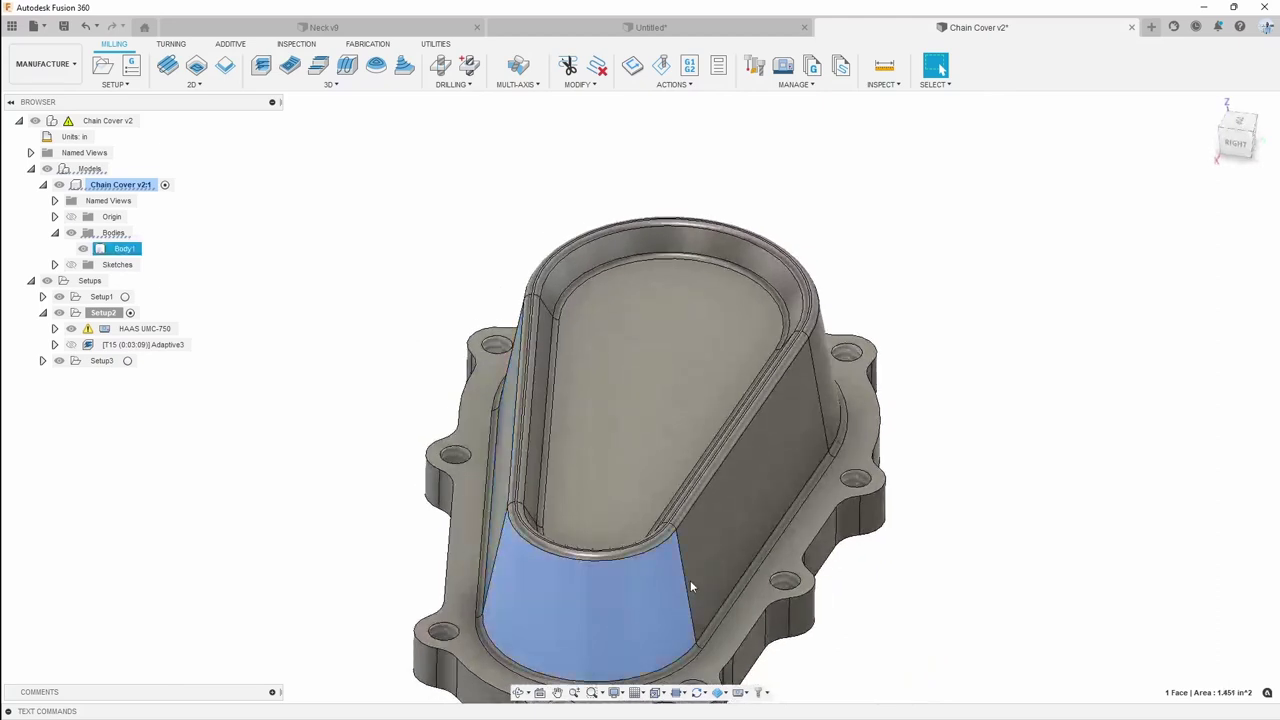
click(782, 470)
click(884, 236)
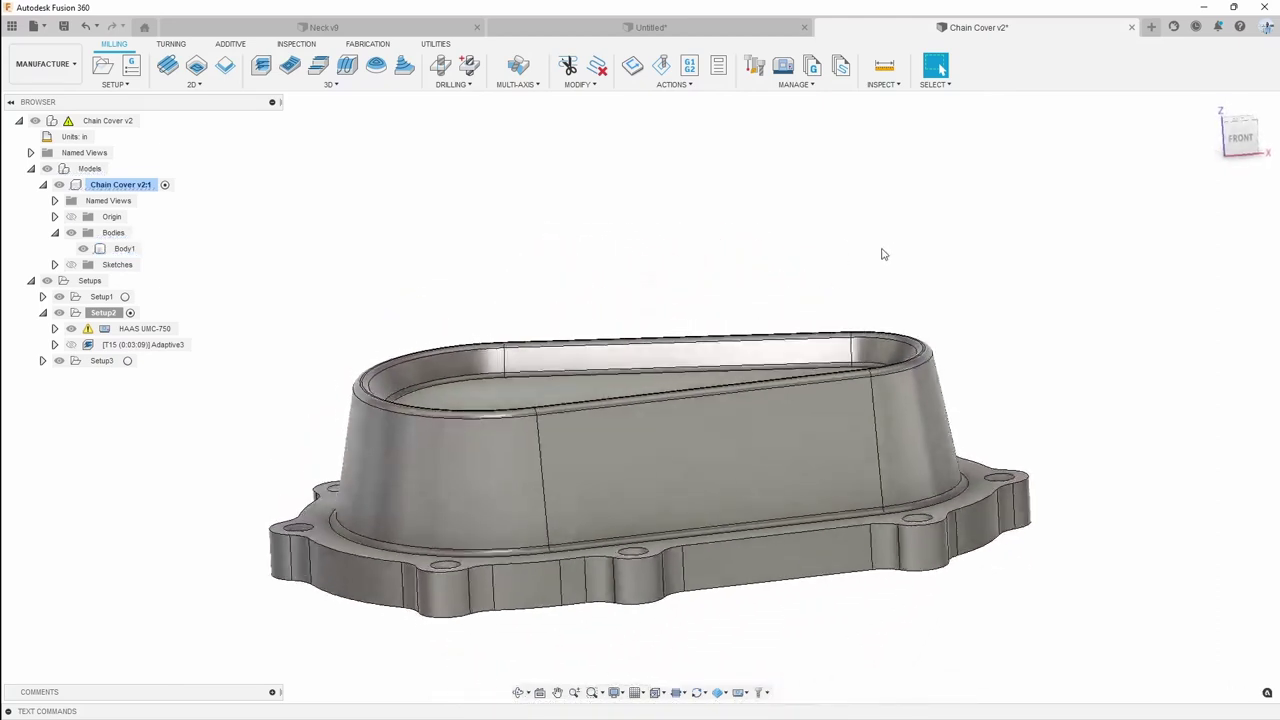
click(535, 85)
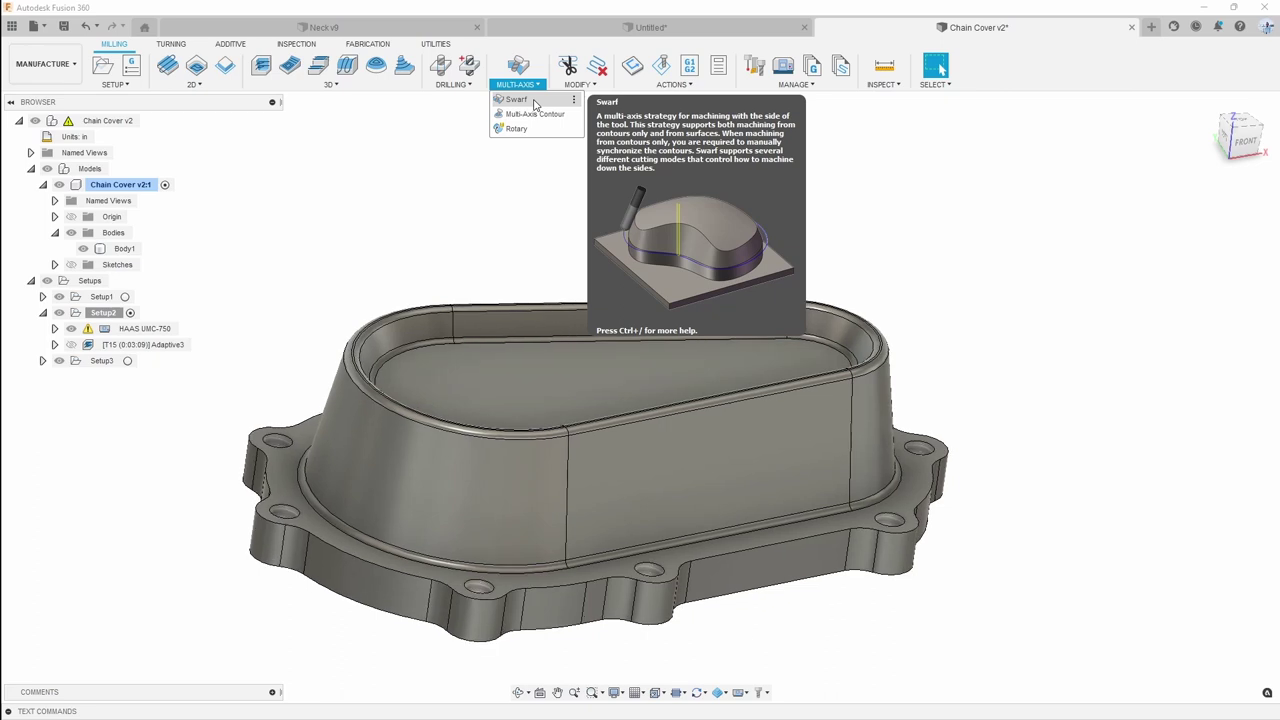
click(516, 99)
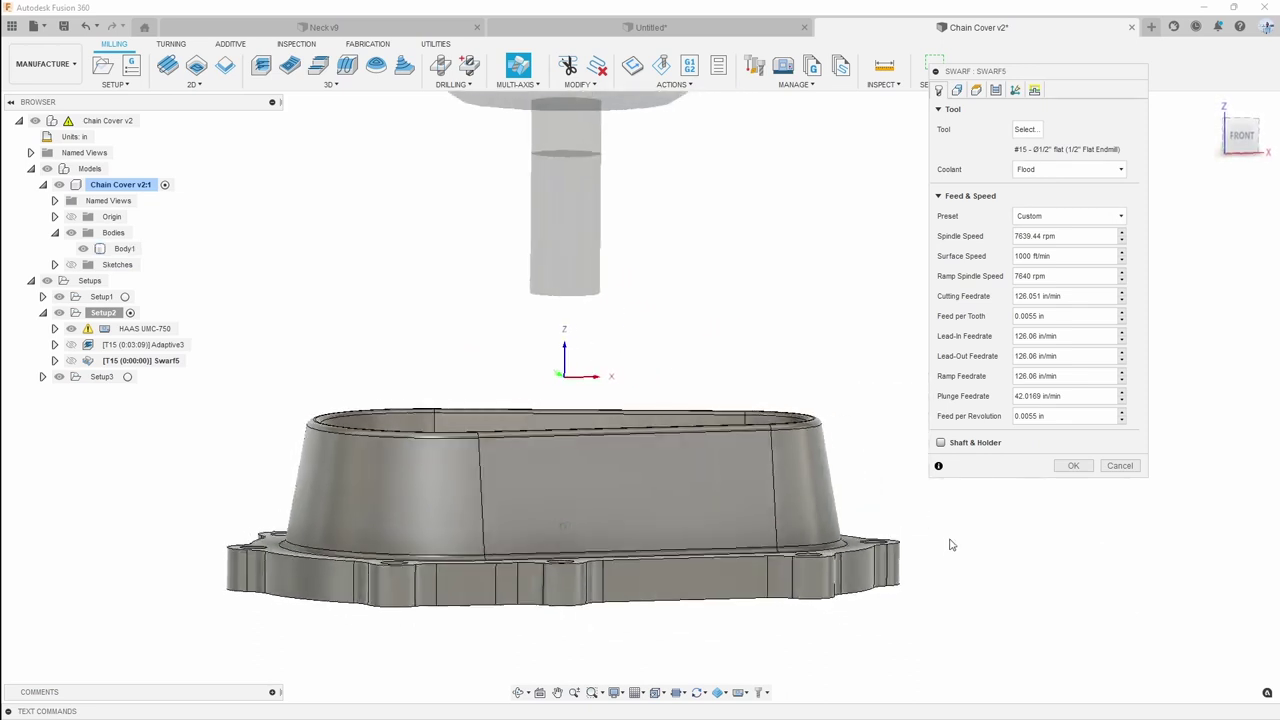
Examine the fillet at the base of the tapered wall and open the Swarf operation's geometry settings with their drive and selection modes
scroll(866, 540, up, 4)
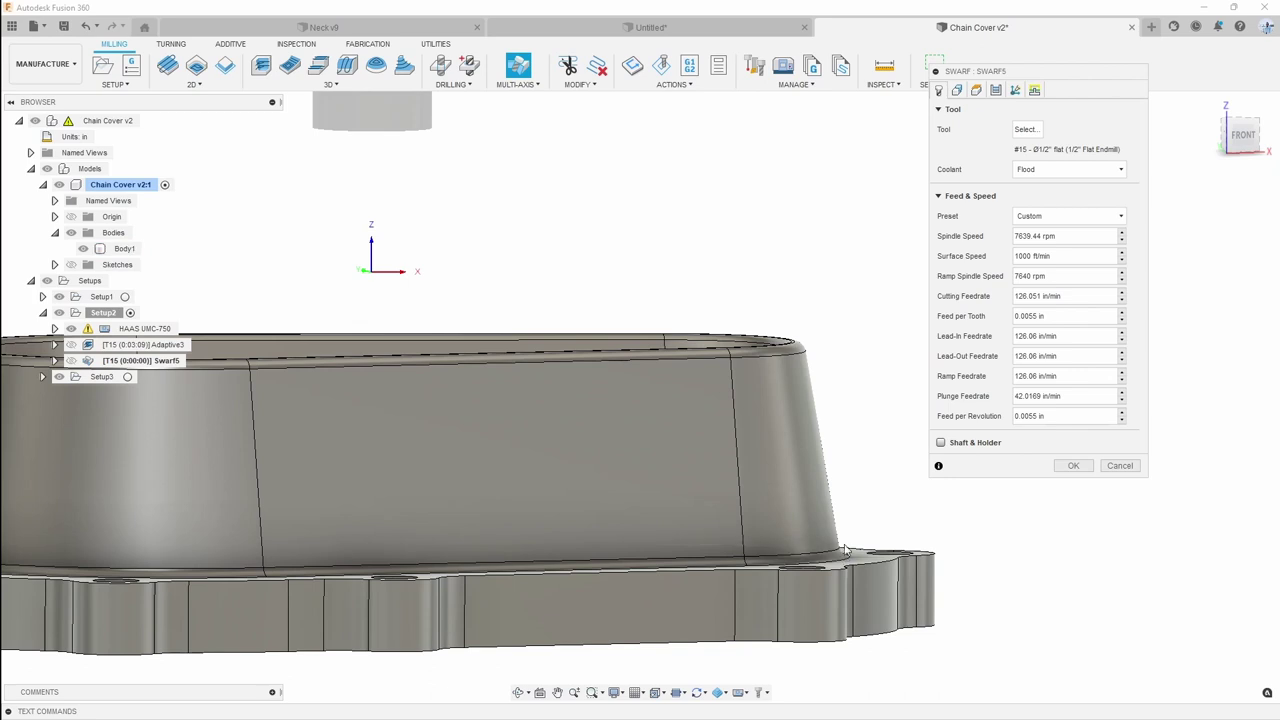
scroll(845, 550, up, 4)
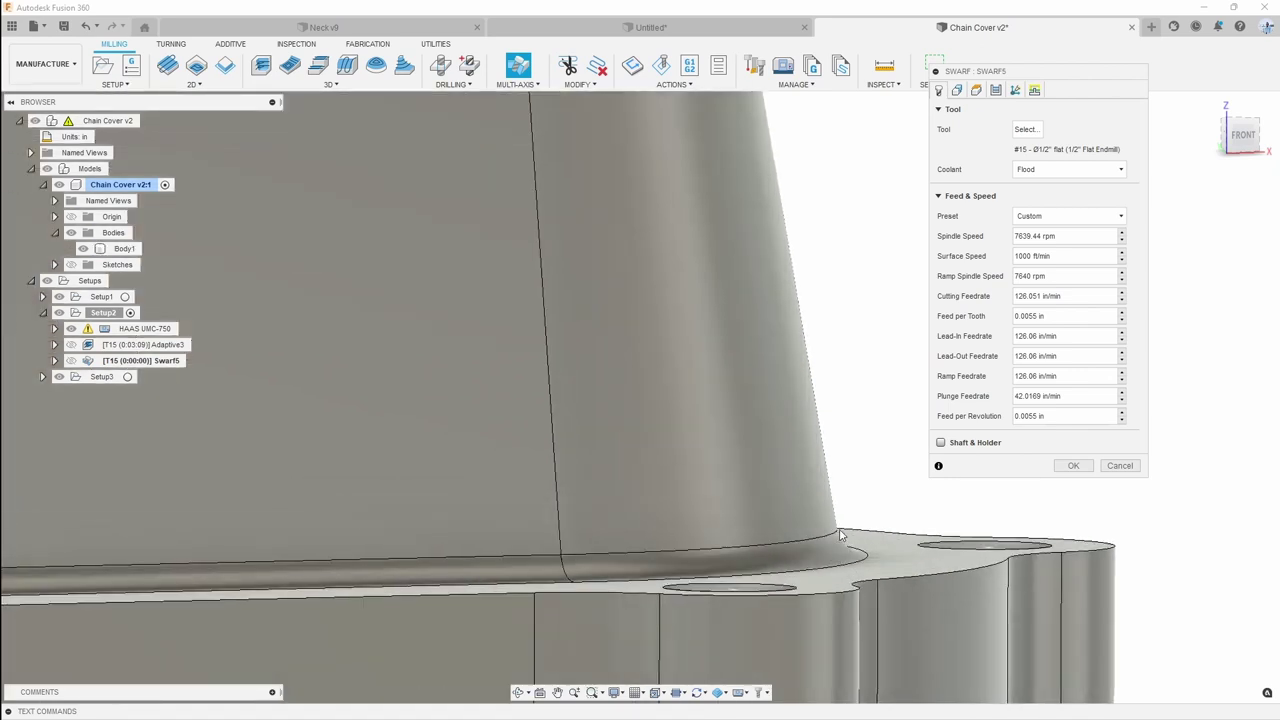
scroll(842, 538, down, 6)
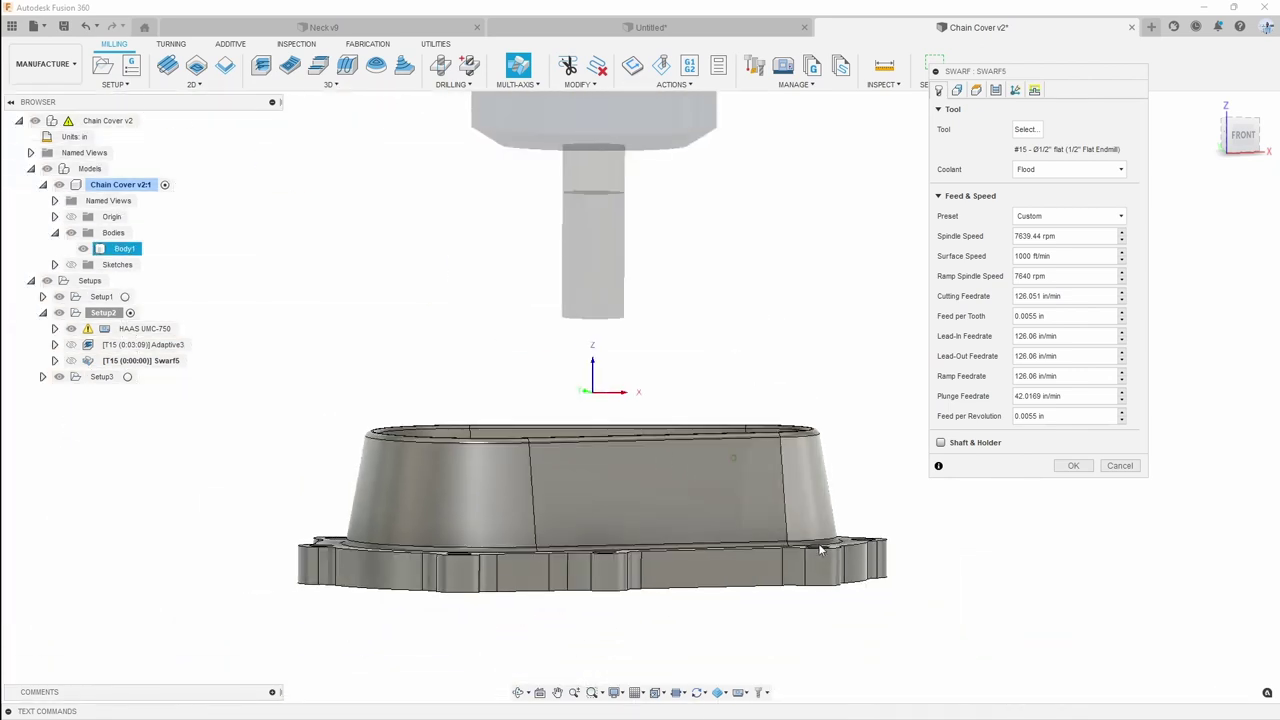
click(957, 90)
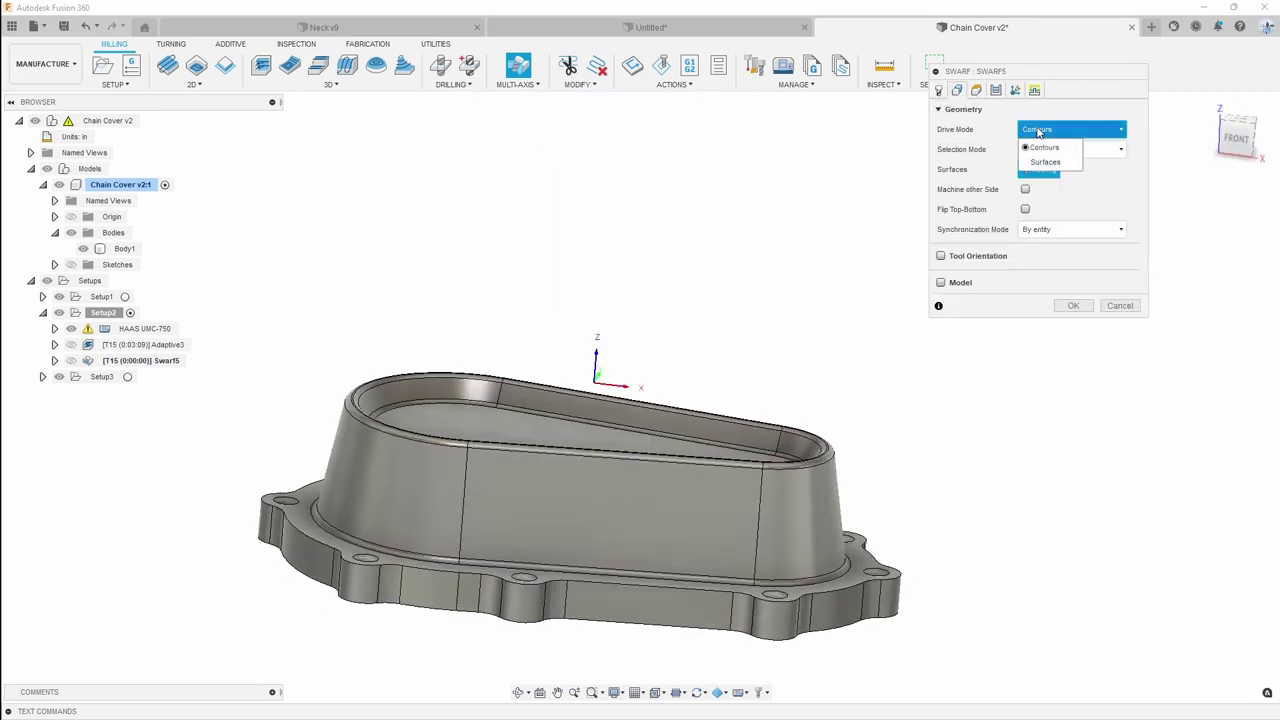
drag(1013, 78, 830, 134)
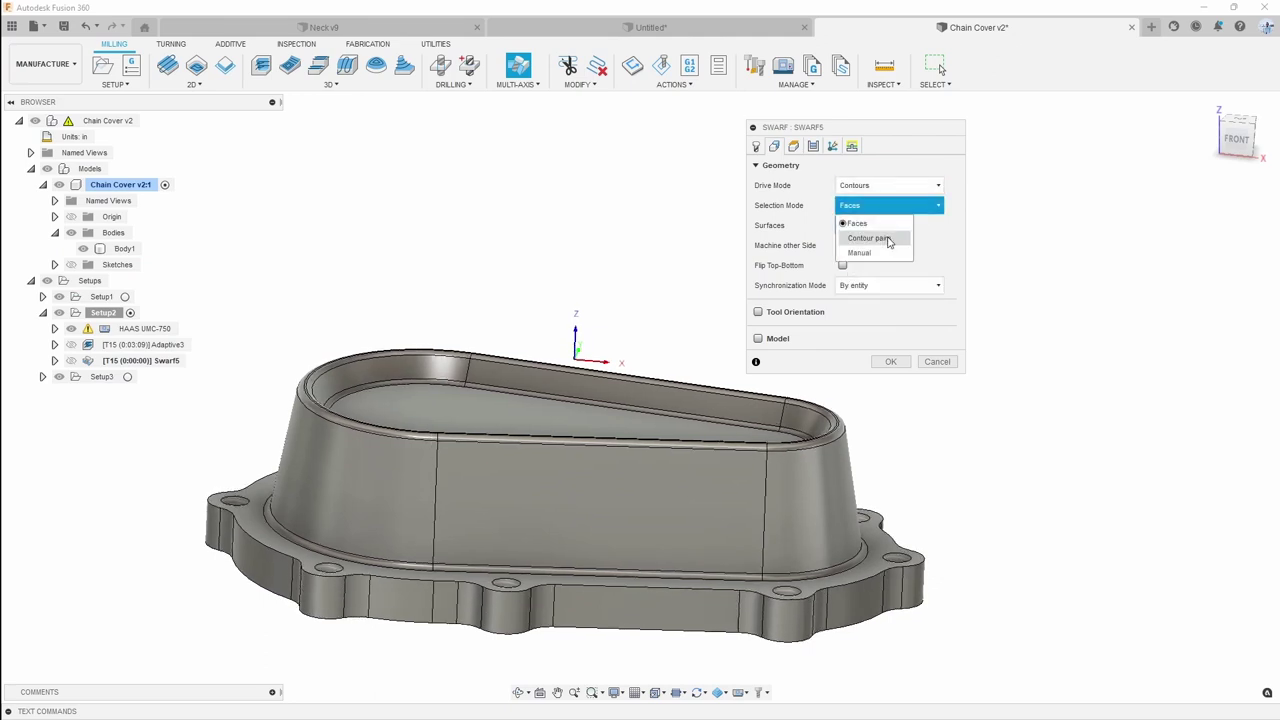
Set the swarf selection mode to Contour pairs and select the lower and upper edge chains of the tapered outer wall
click(869, 238)
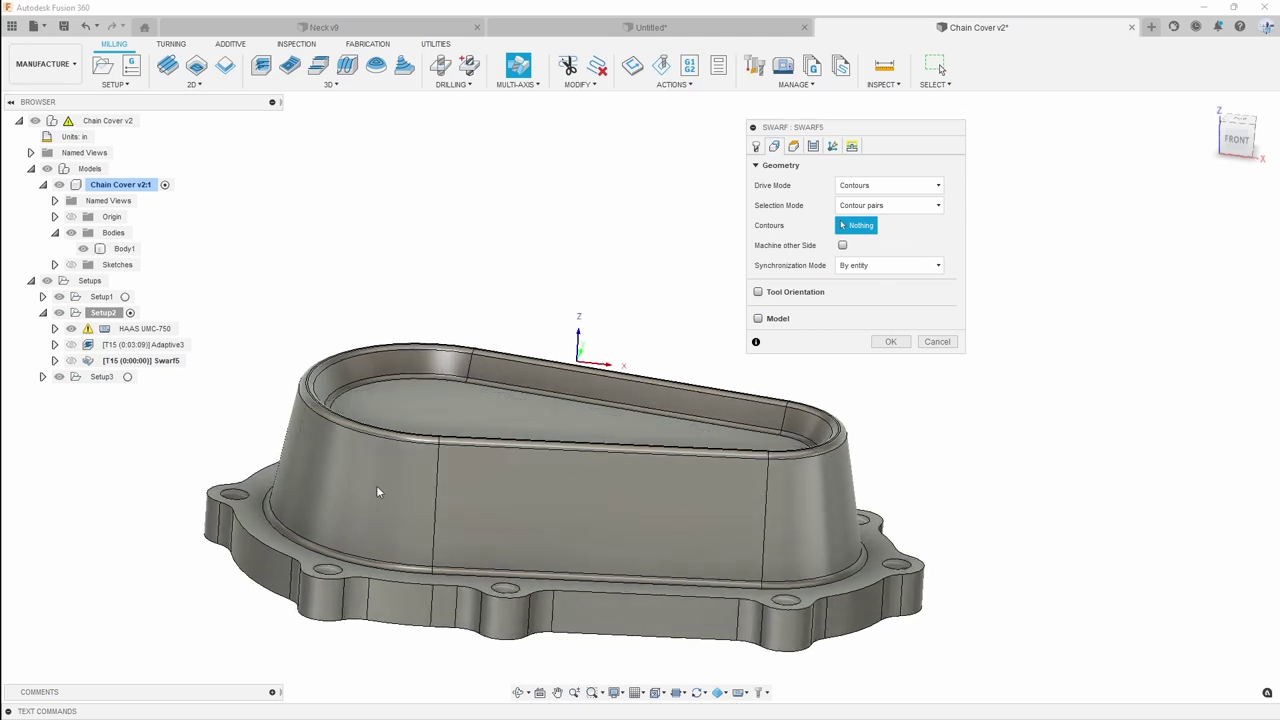
click(305, 538)
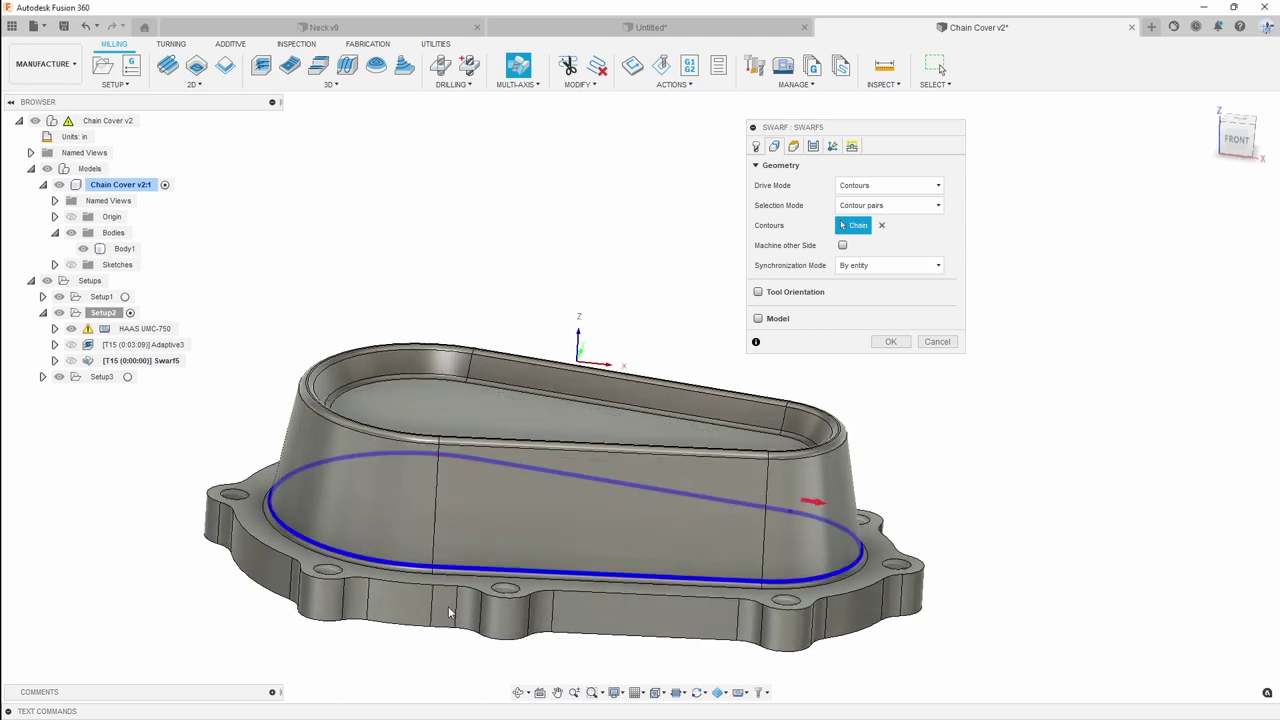
click(329, 423)
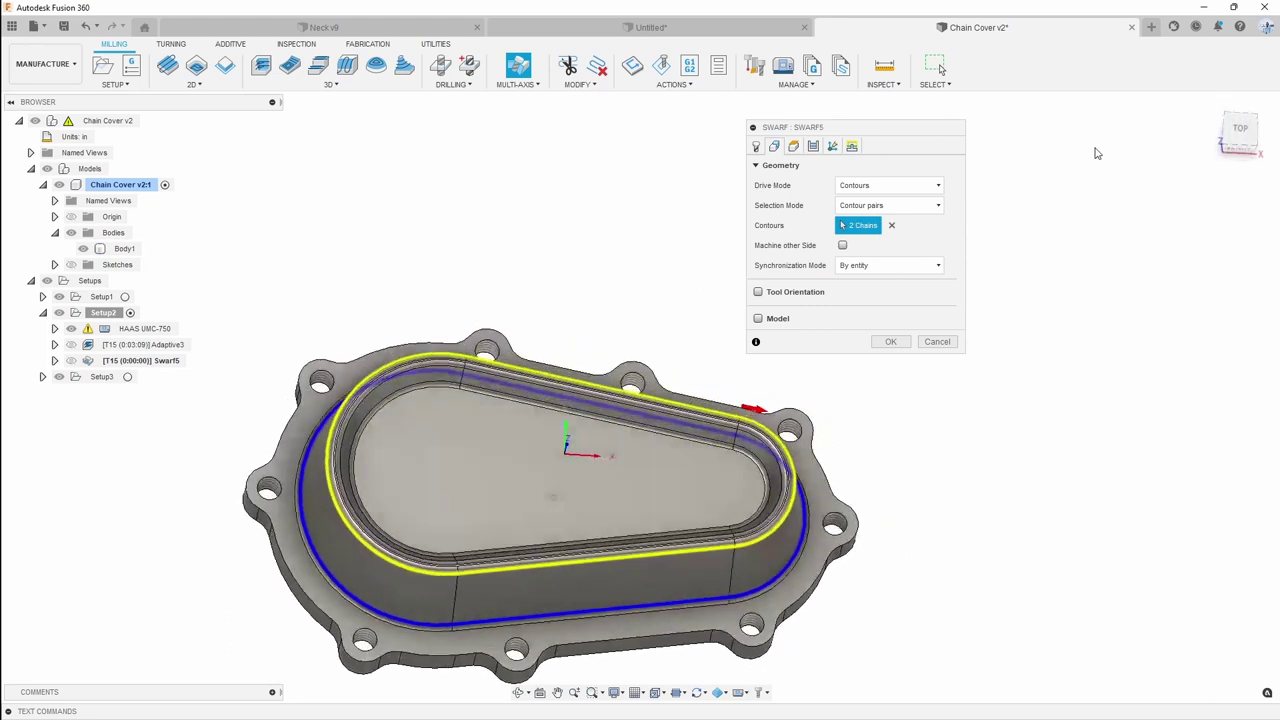
click(1242, 131)
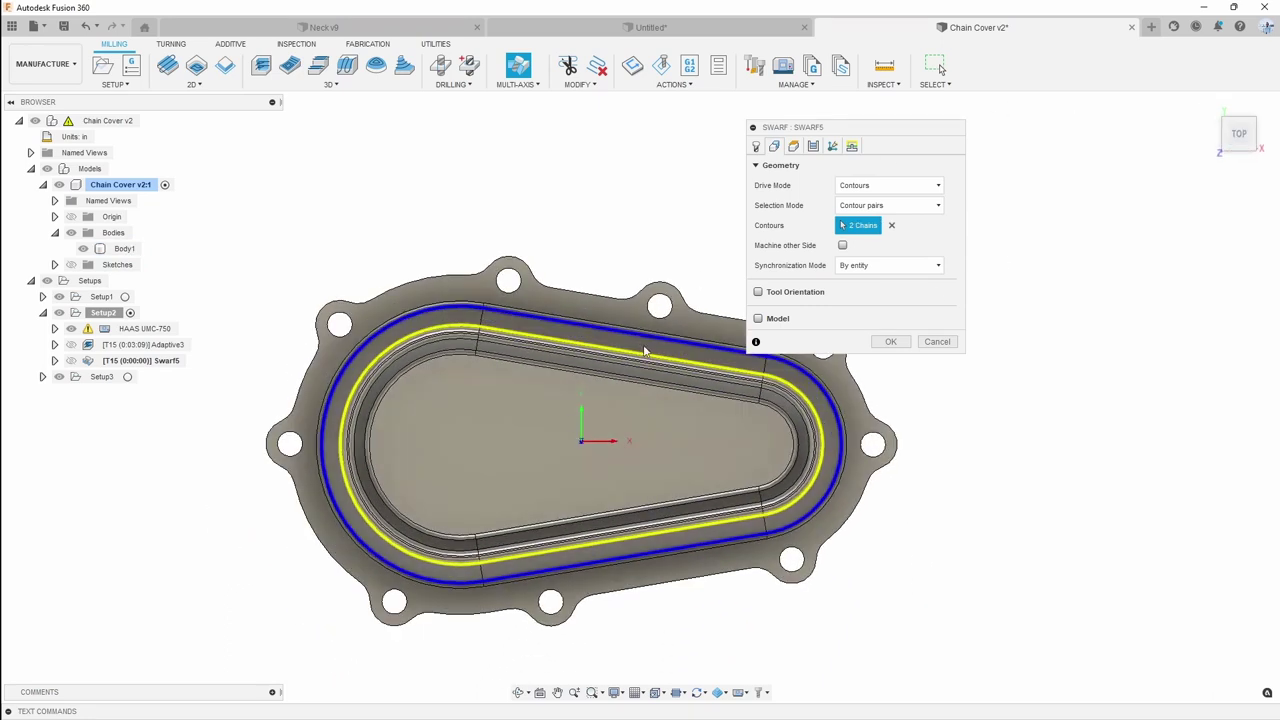
scroll(840, 402, up, 2)
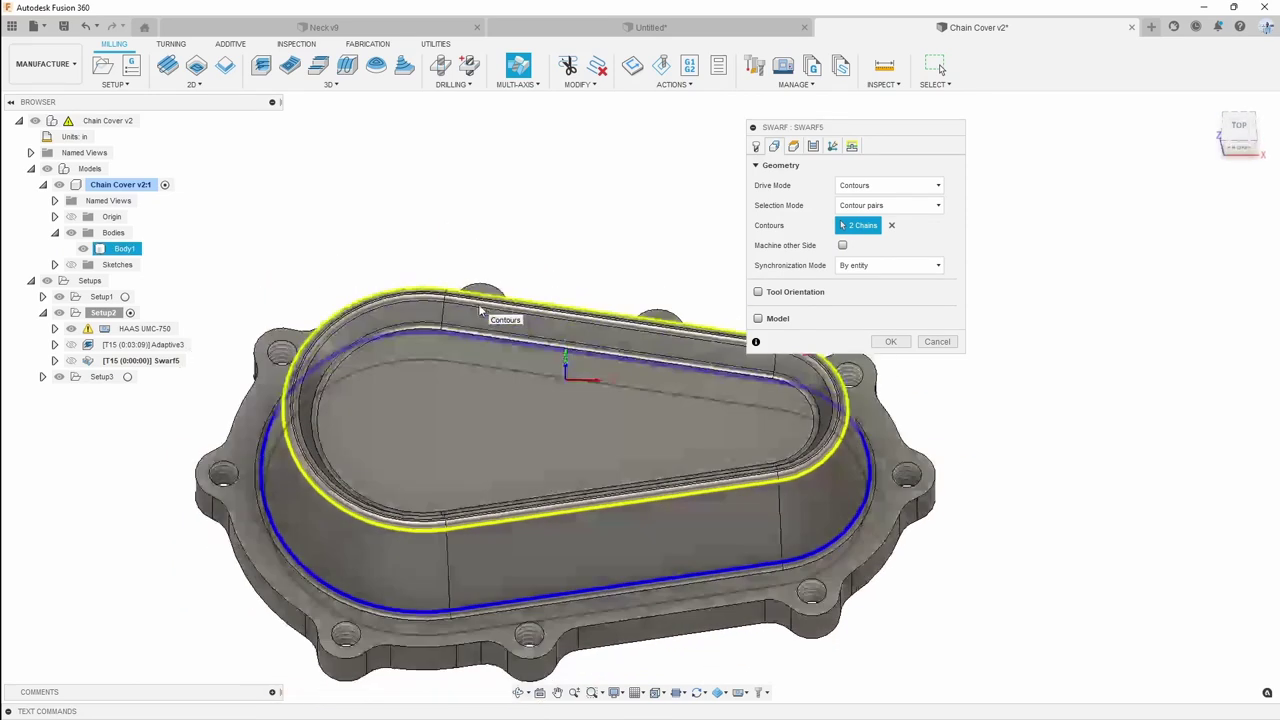
shift+middle_drag(480, 310, 304, 385)
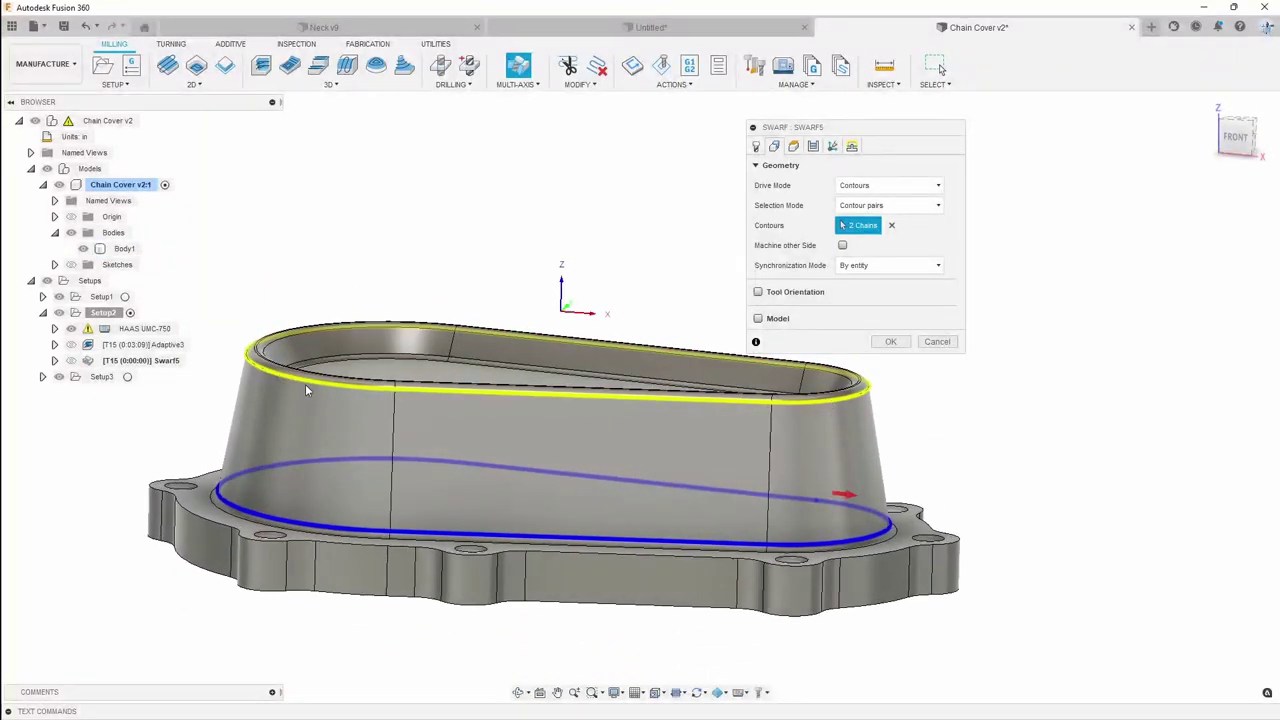
scroll(305, 385, up, 1)
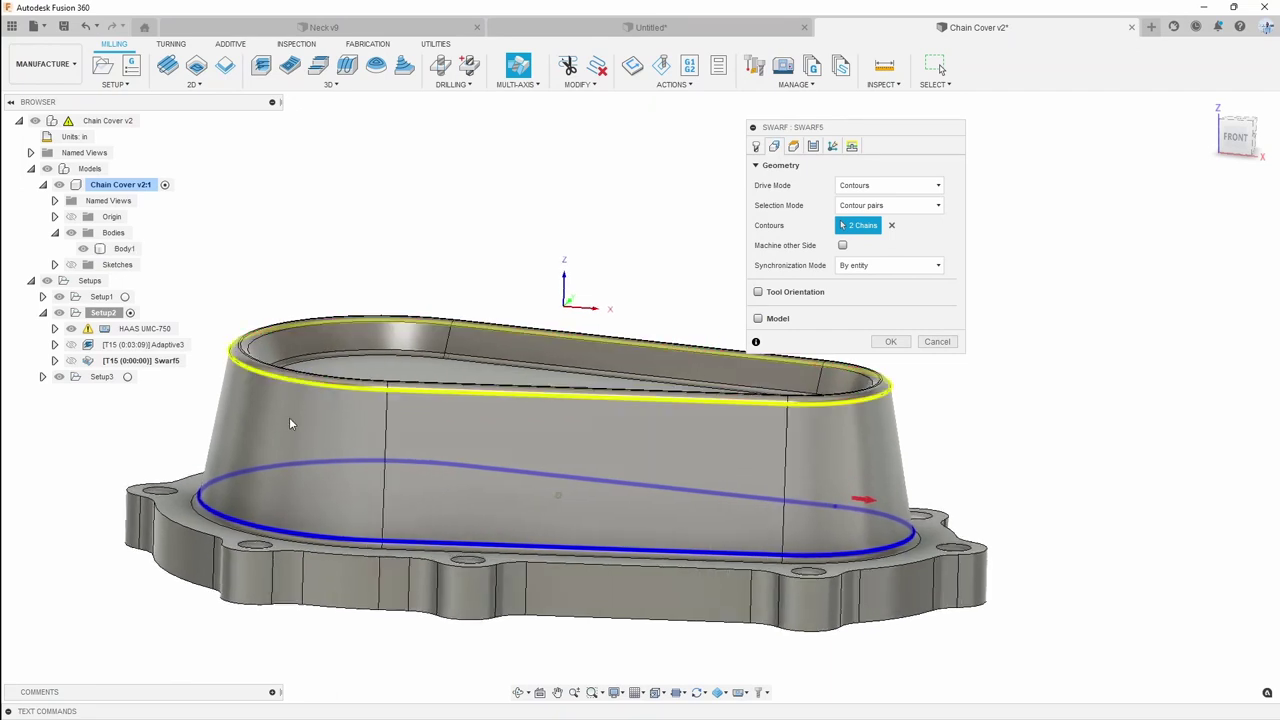
shift+middle_drag(314, 505, 318, 530)
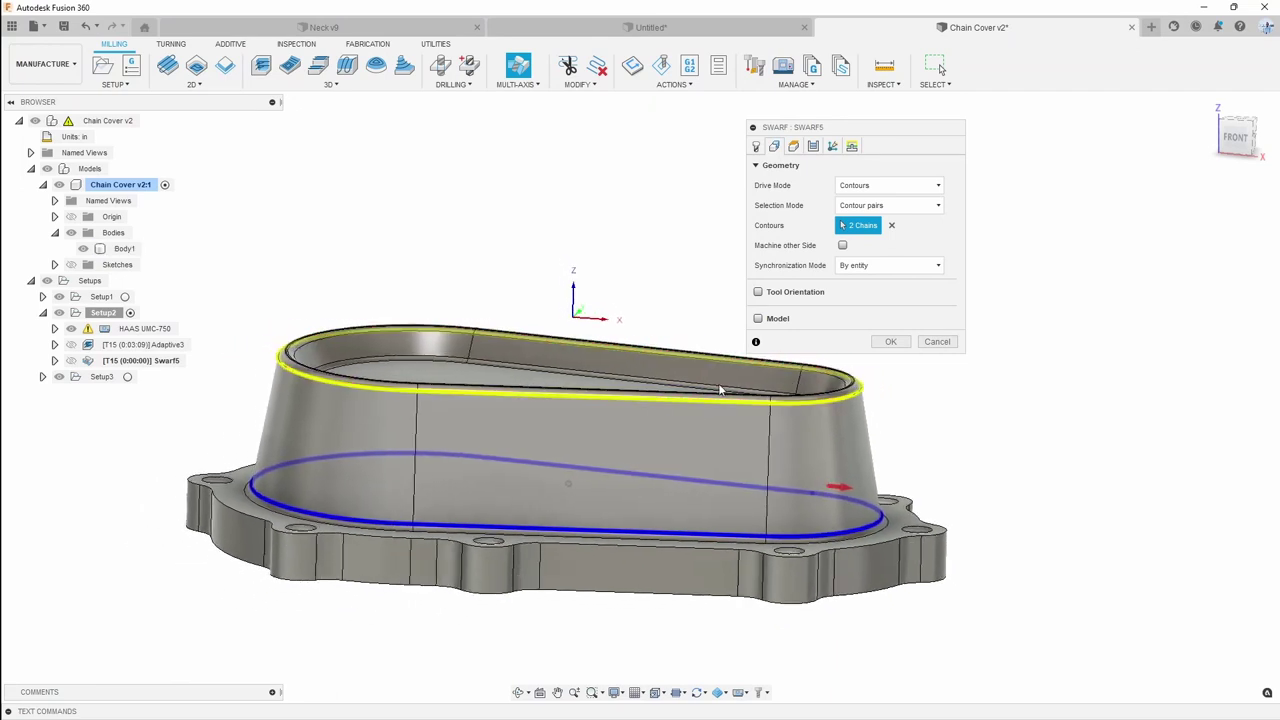
Set the swarf cutting mode to From top with 10 manual stepdowns and a 0.2 in maximum stepdown, and generate the toolpath
click(794, 146)
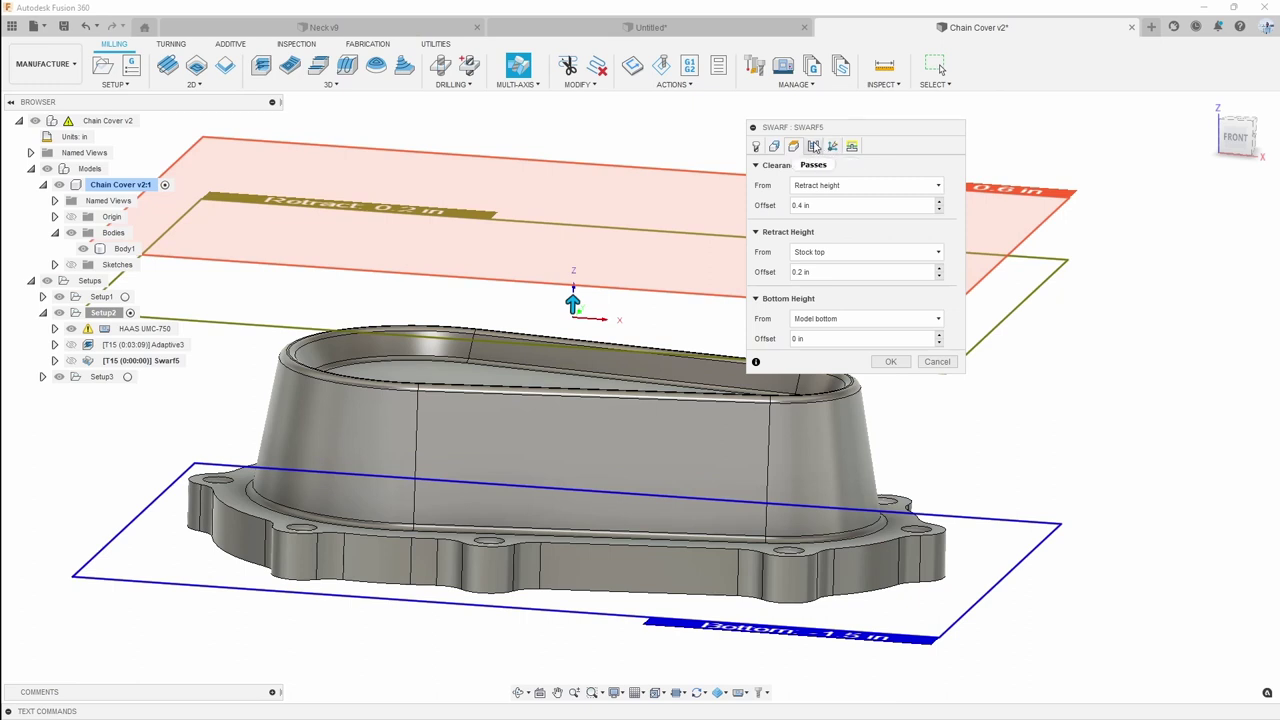
click(813, 146)
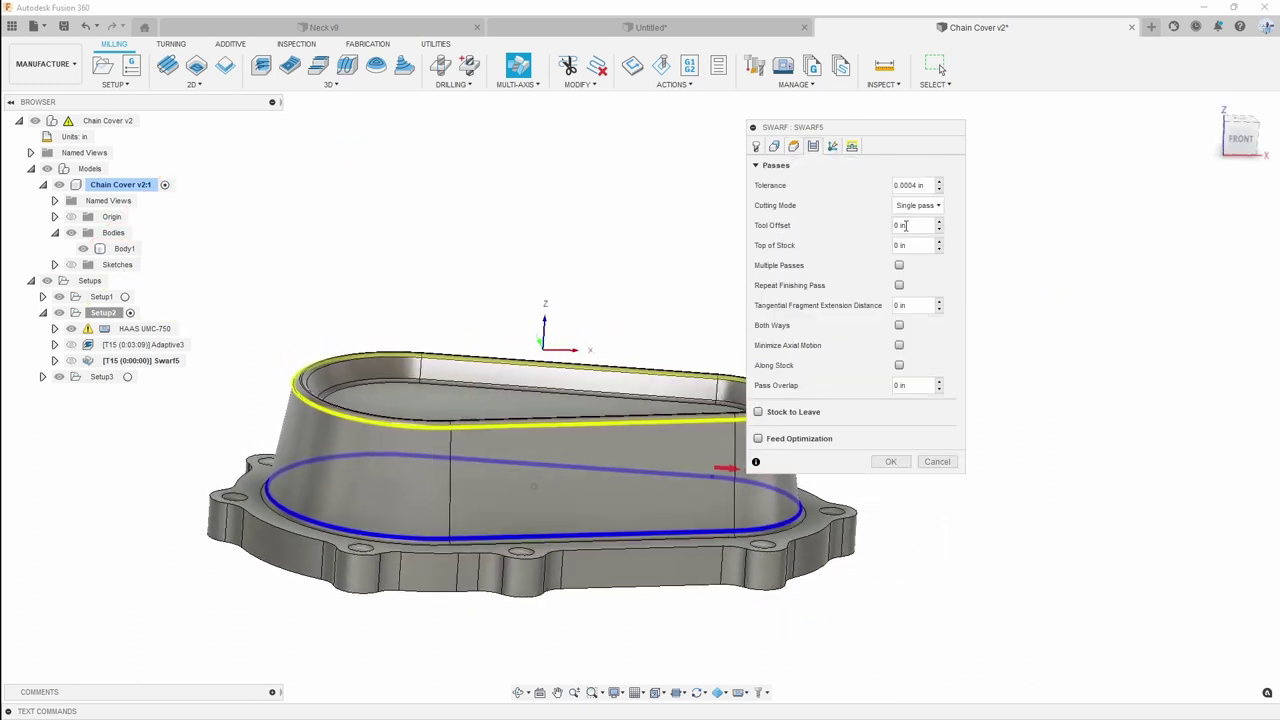
click(938, 205)
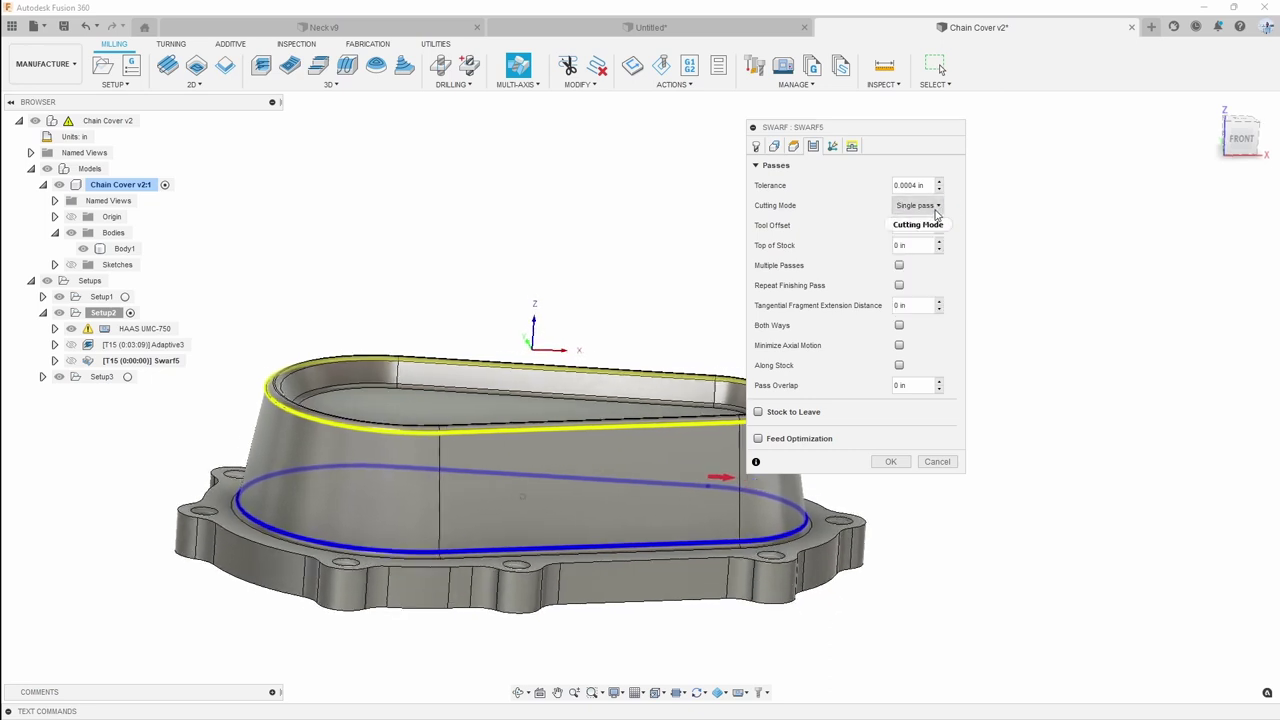
click(925, 205)
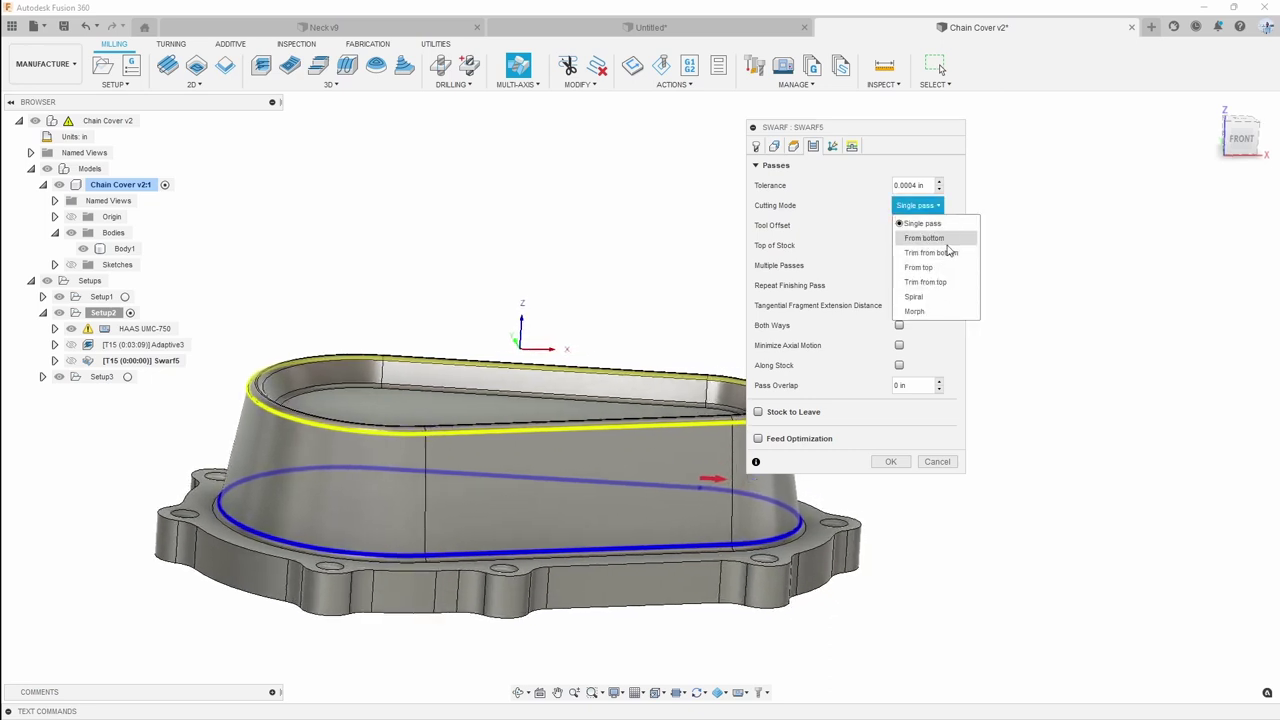
click(918, 267)
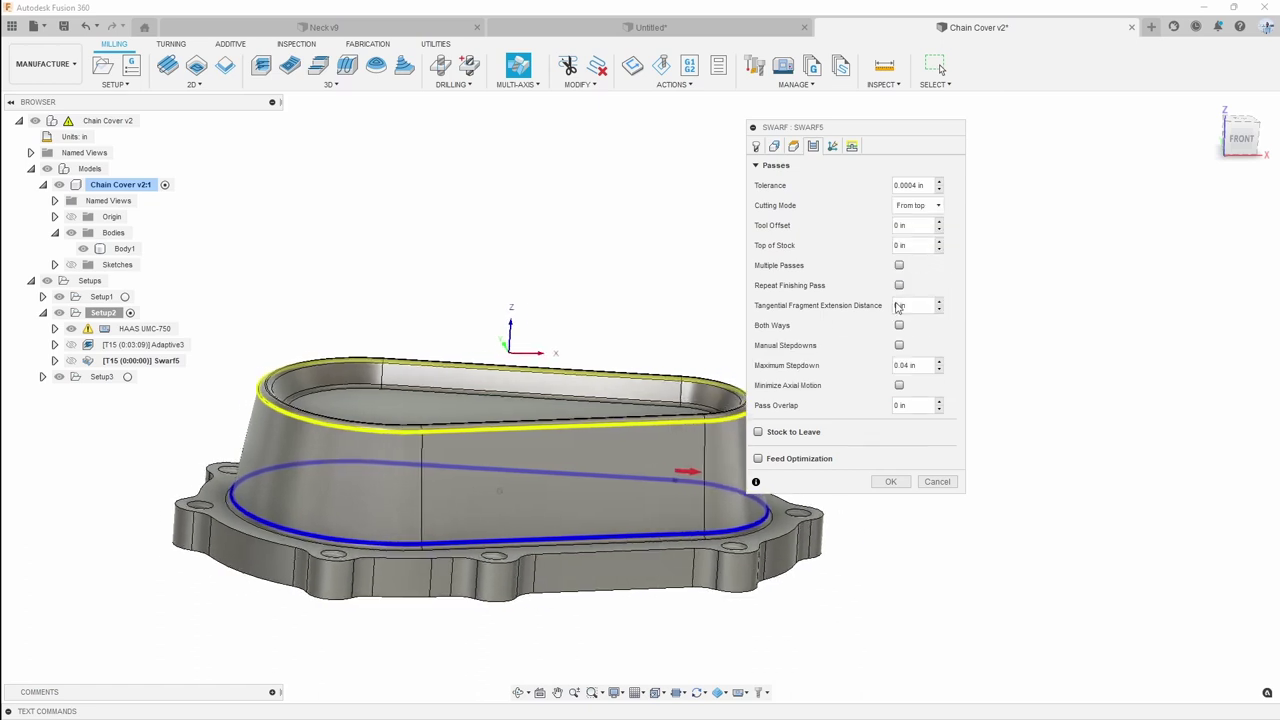
click(899, 345)
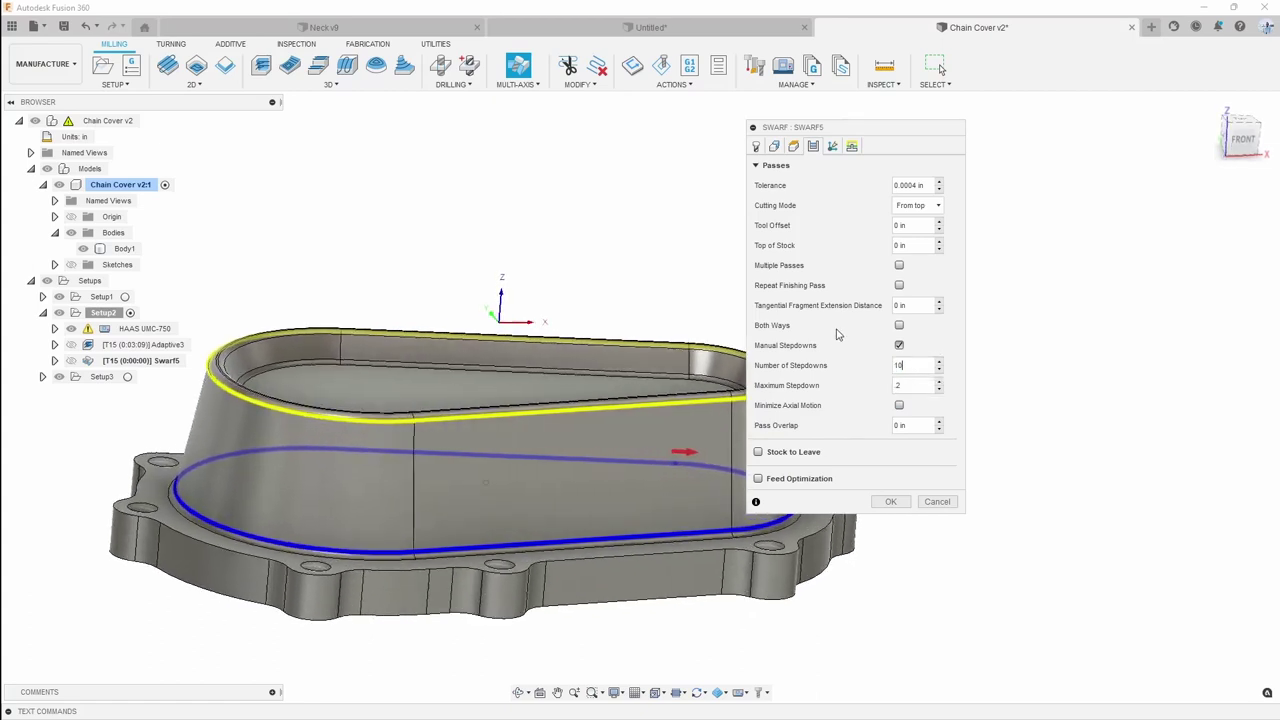
click(890, 502)
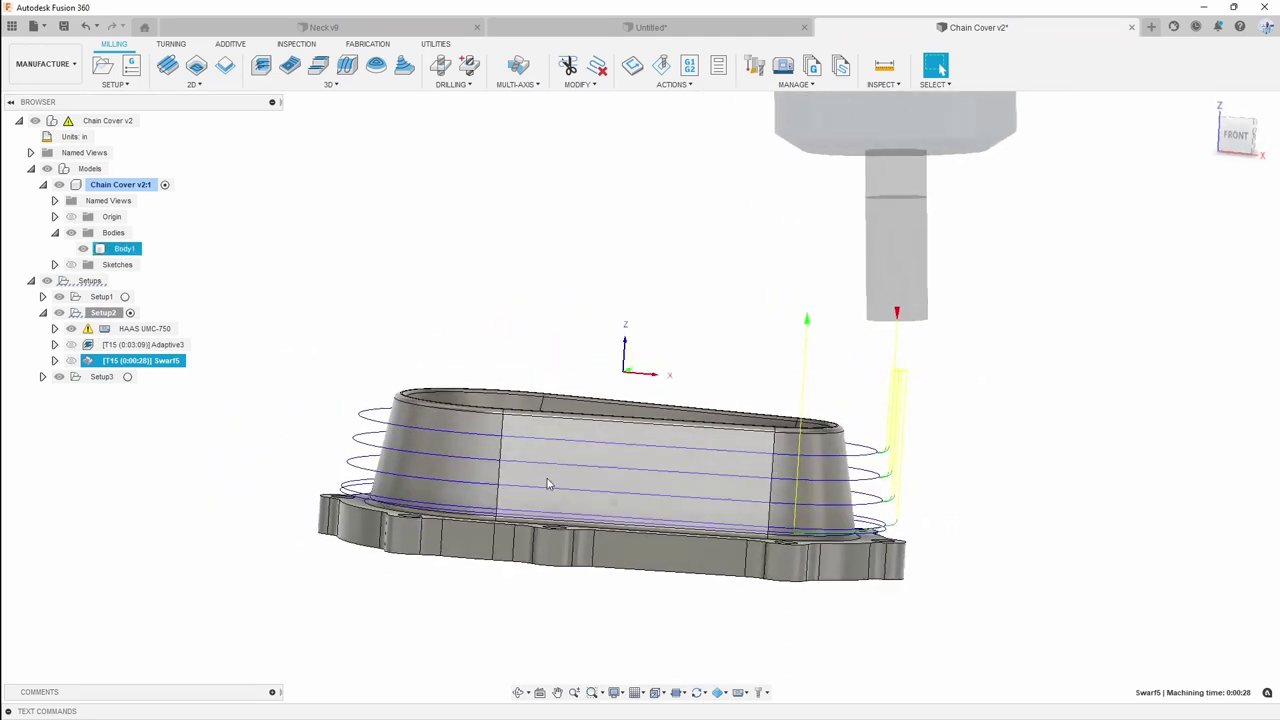
Simulate the Swarf5 operation alone on the HAAS UMC-750 machine, and close the simulation
shift+middle_drag(906, 269, 887, 216)
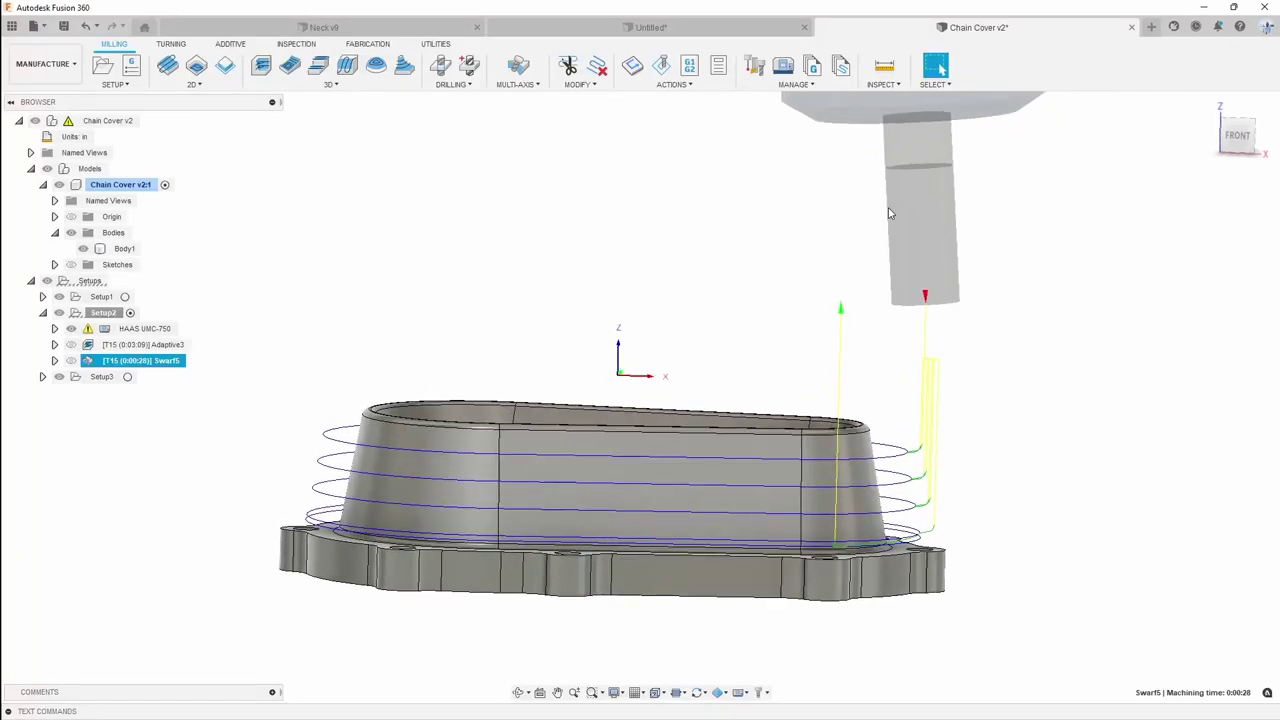
right_click(157, 361)
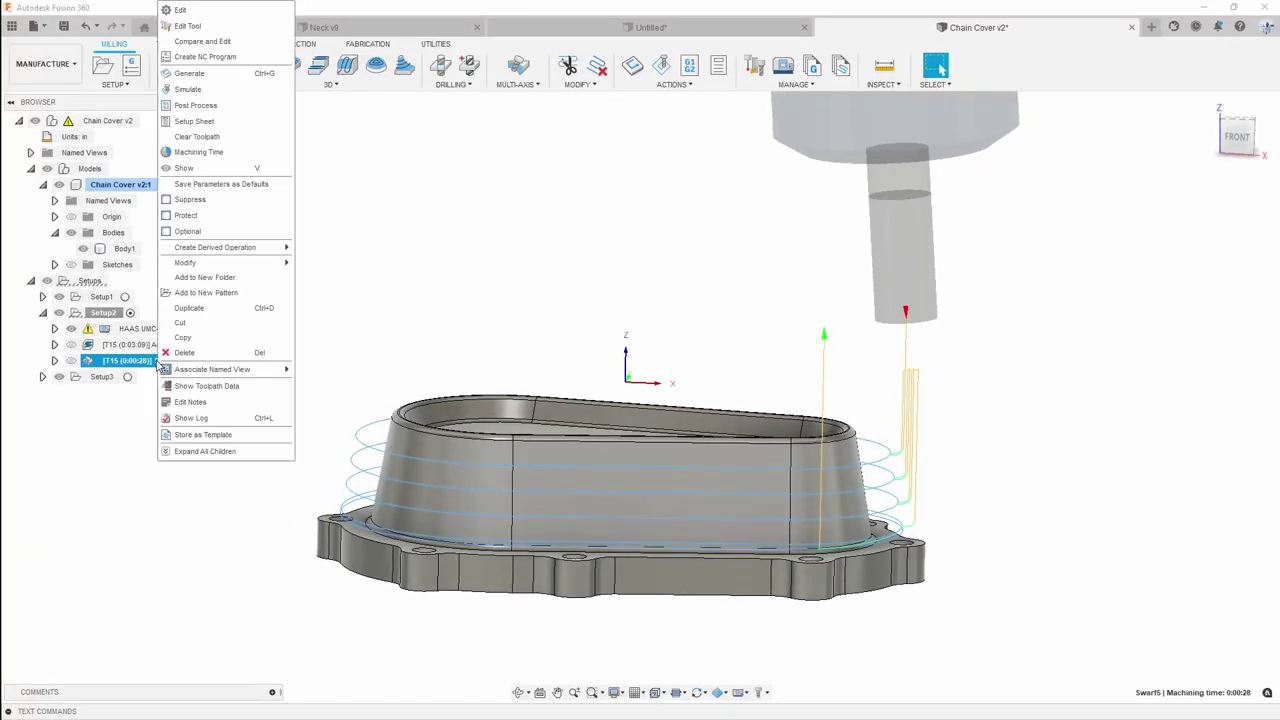
click(237, 90)
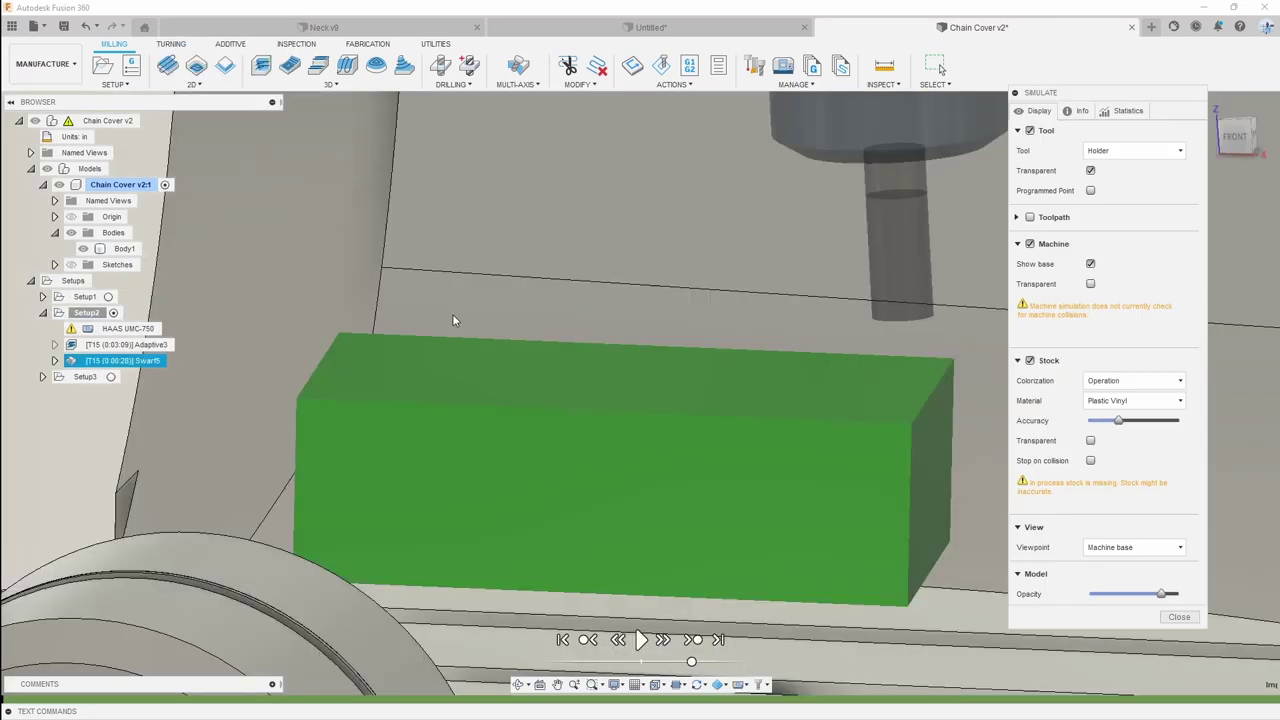
scroll(523, 396, down, 3)
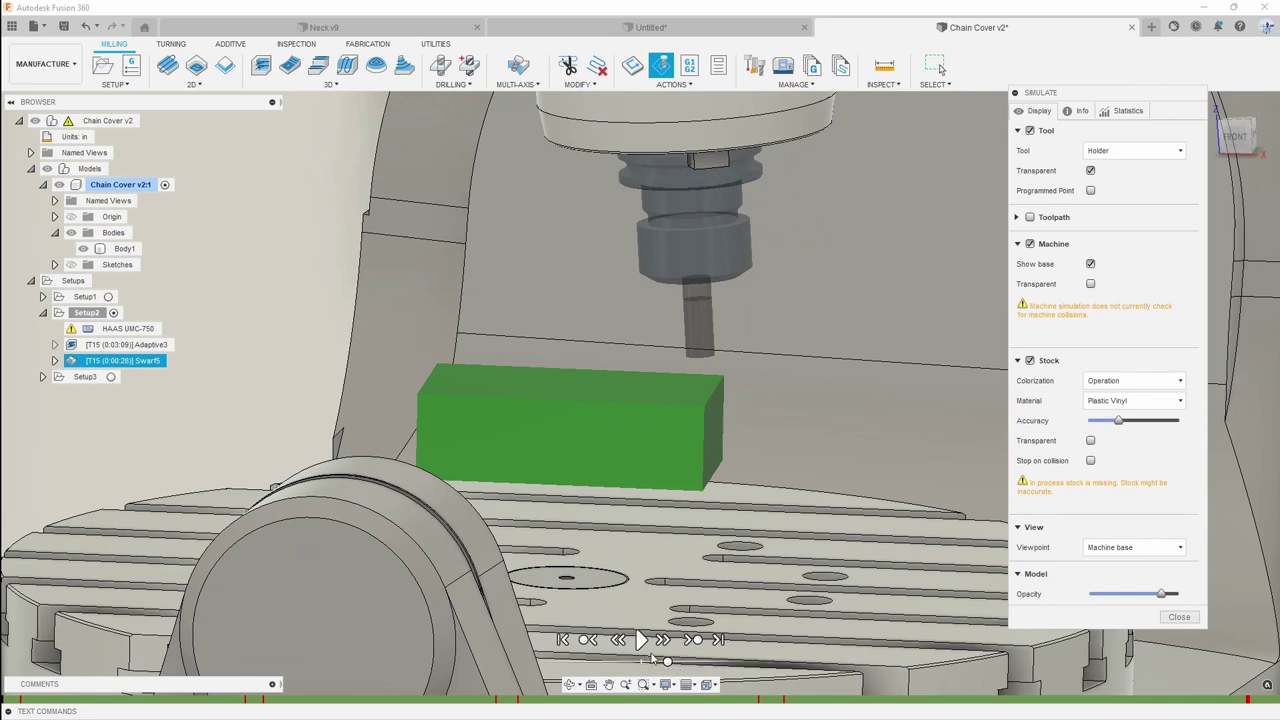
click(1179, 617)
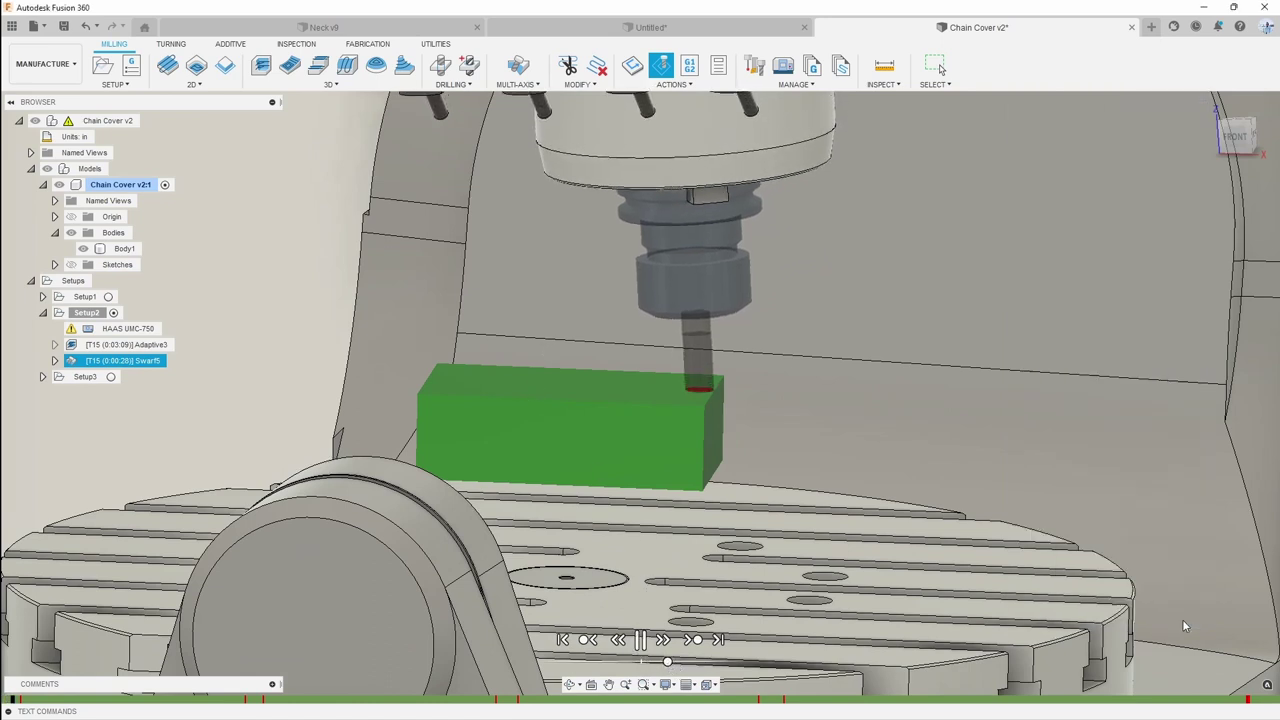
Simulate Adaptive3 and Swarf5 together, inspect the machined outer wall up close, and close the simulation
ctrl+click(143, 345)
right_click(143, 346)
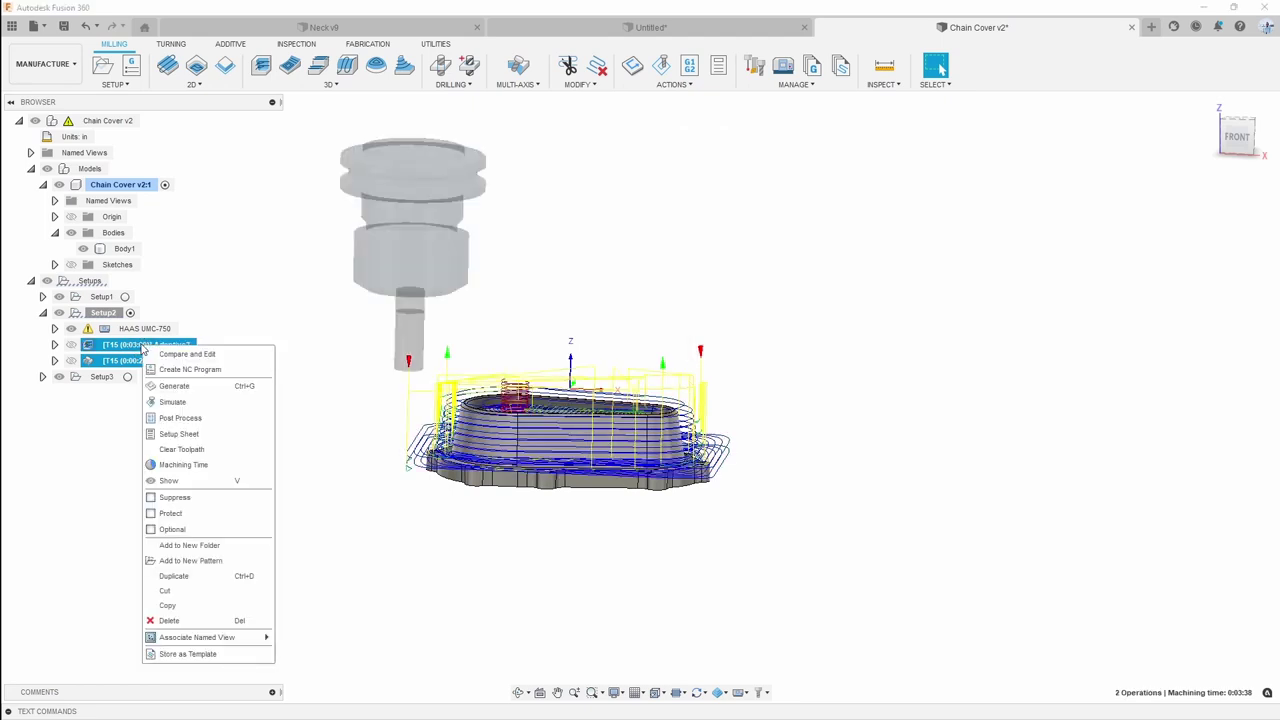
click(220, 408)
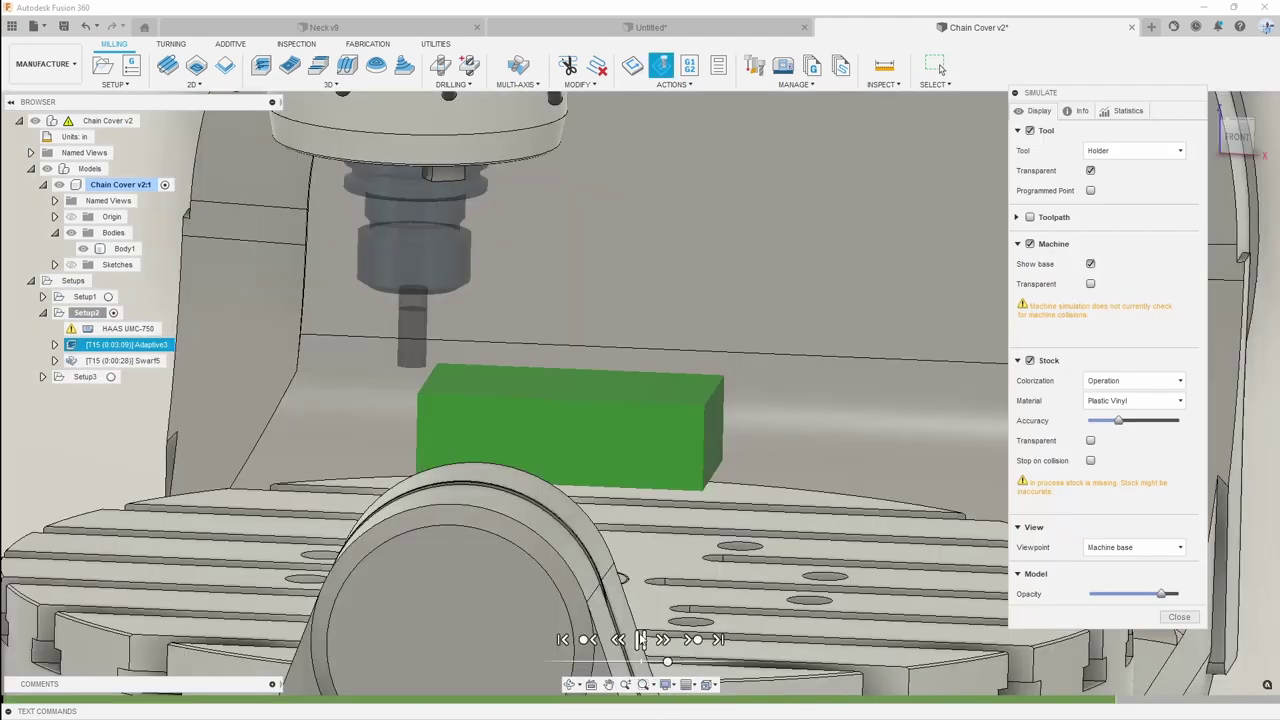
click(695, 640)
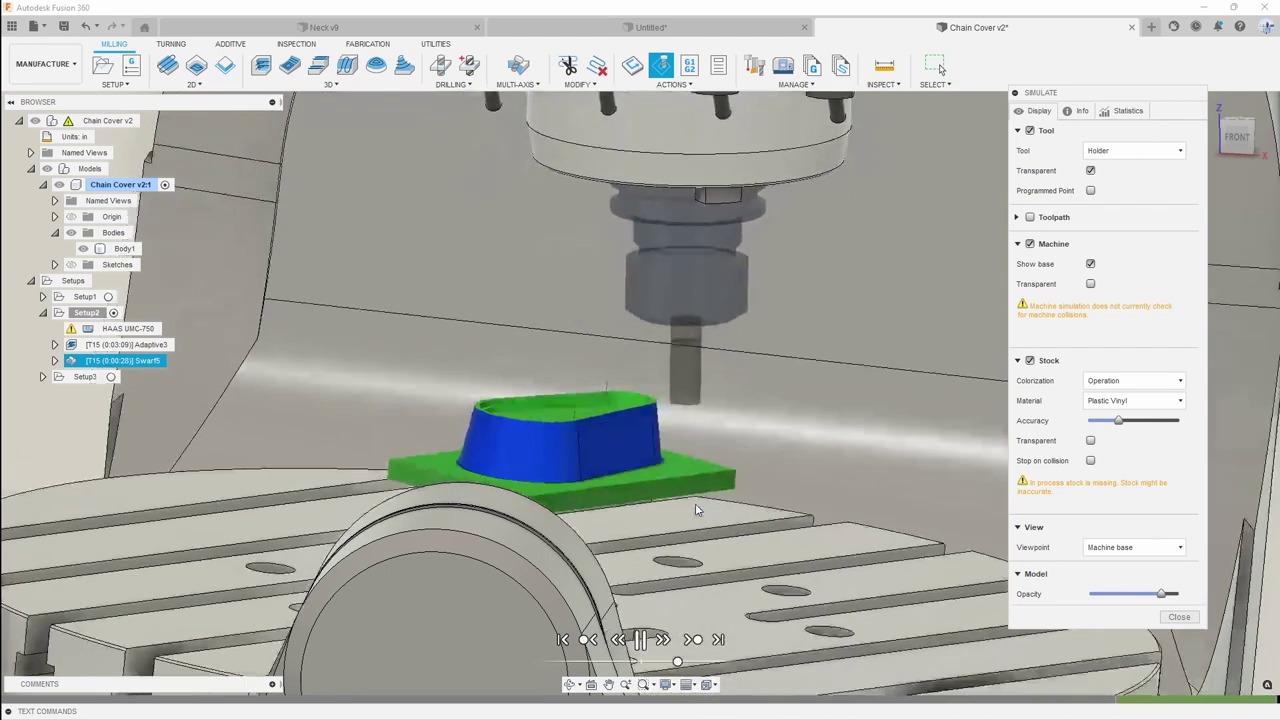
shift+middle_drag(695, 503, 677, 488)
middle_drag(130, 466, 378, 474)
scroll(194, 386, up, 5)
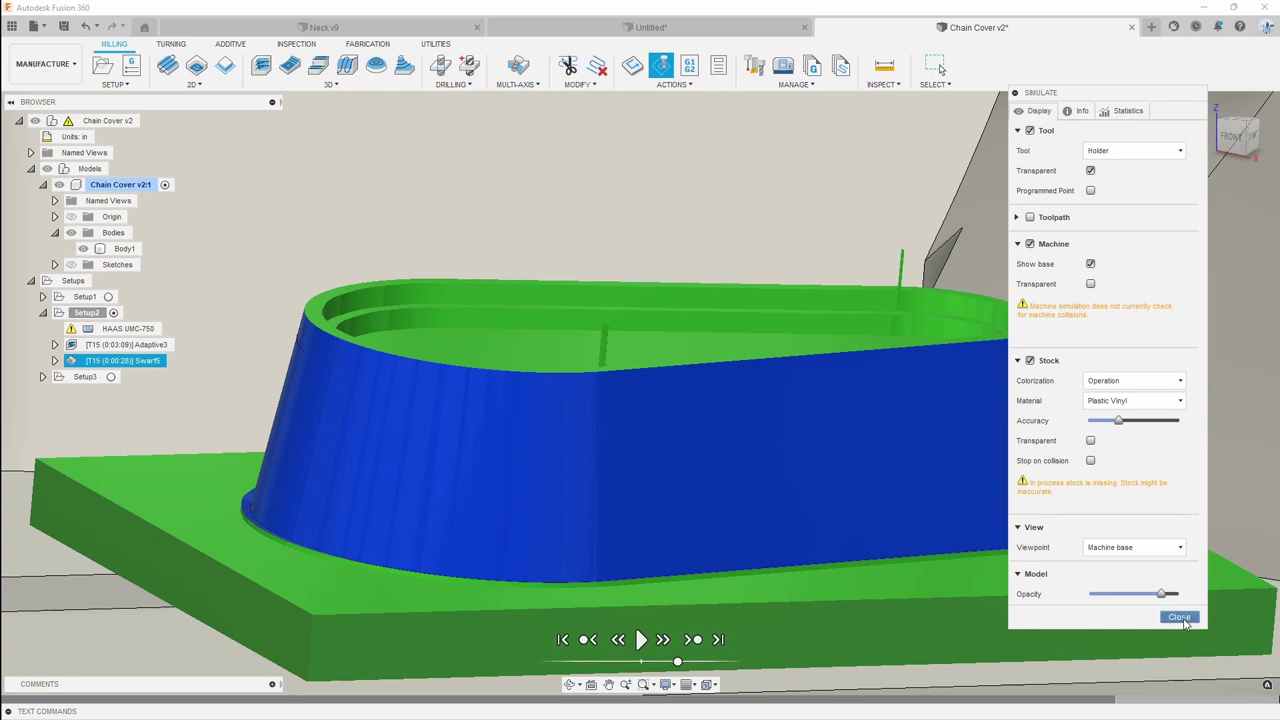
click(1179, 617)
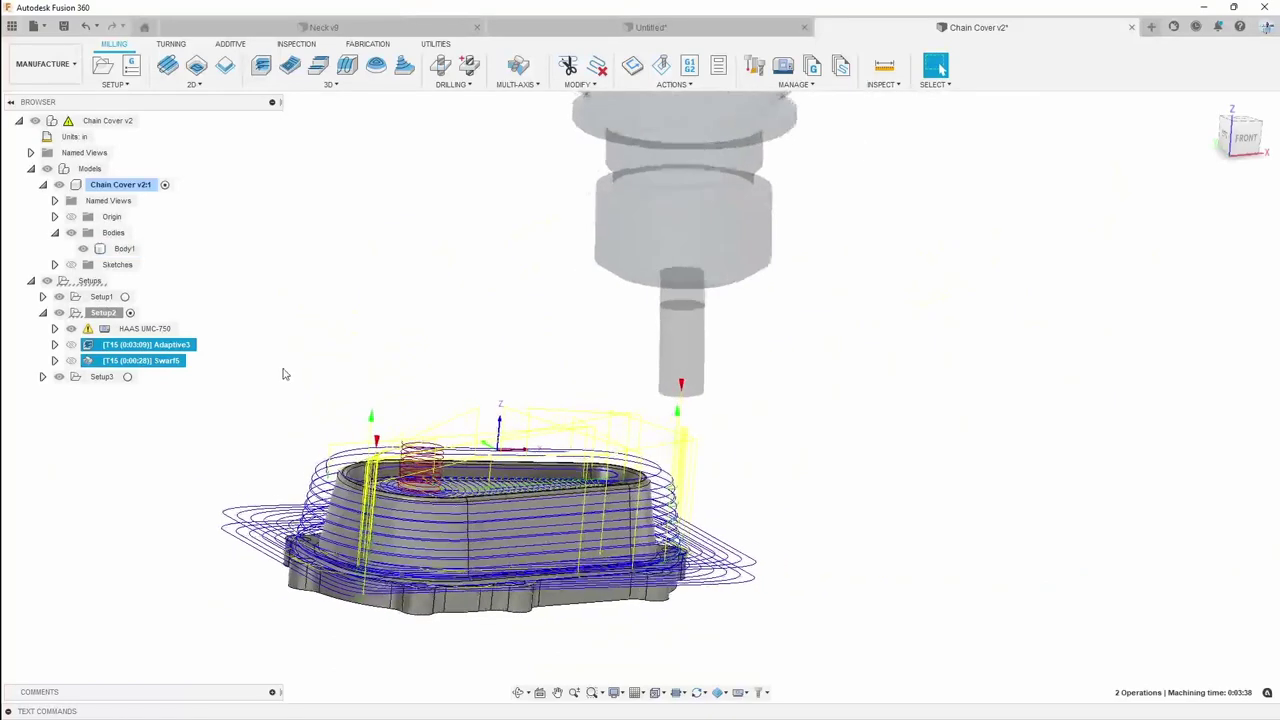
click(313, 393)
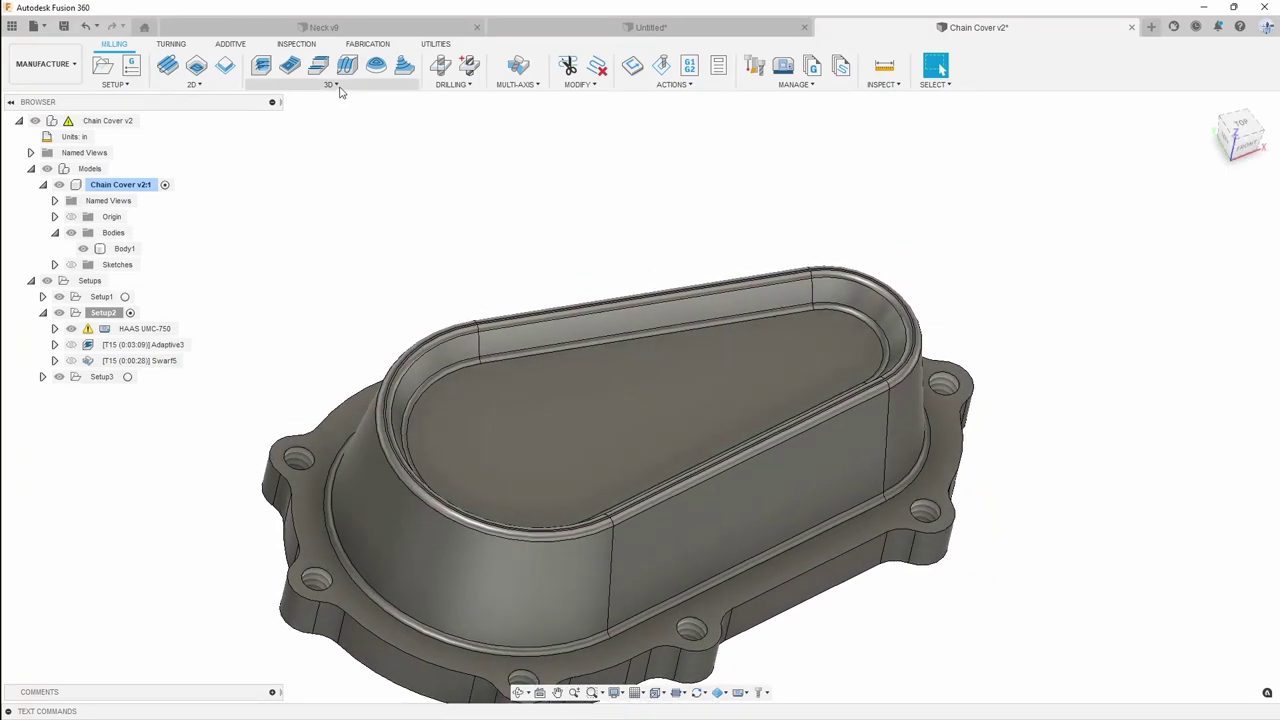
Copy the Contour4 operation from Setup3 and paste it into Setup2
click(42, 377)
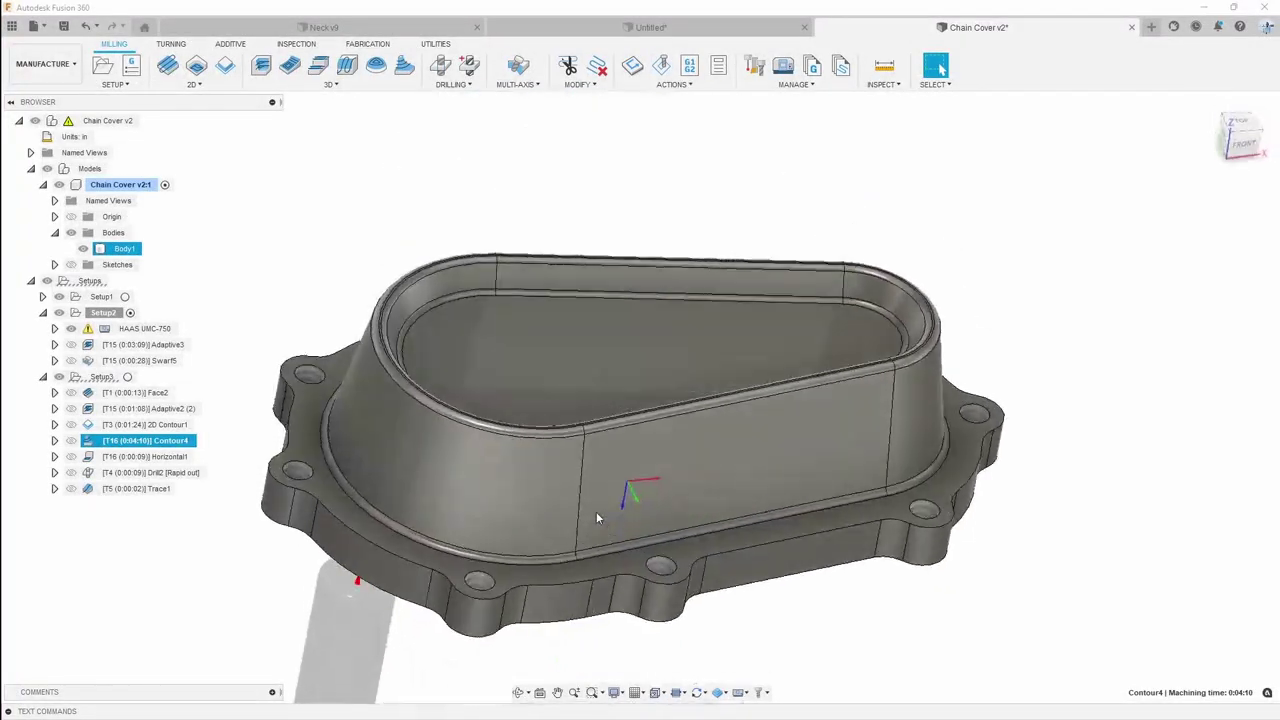
right_click(166, 442)
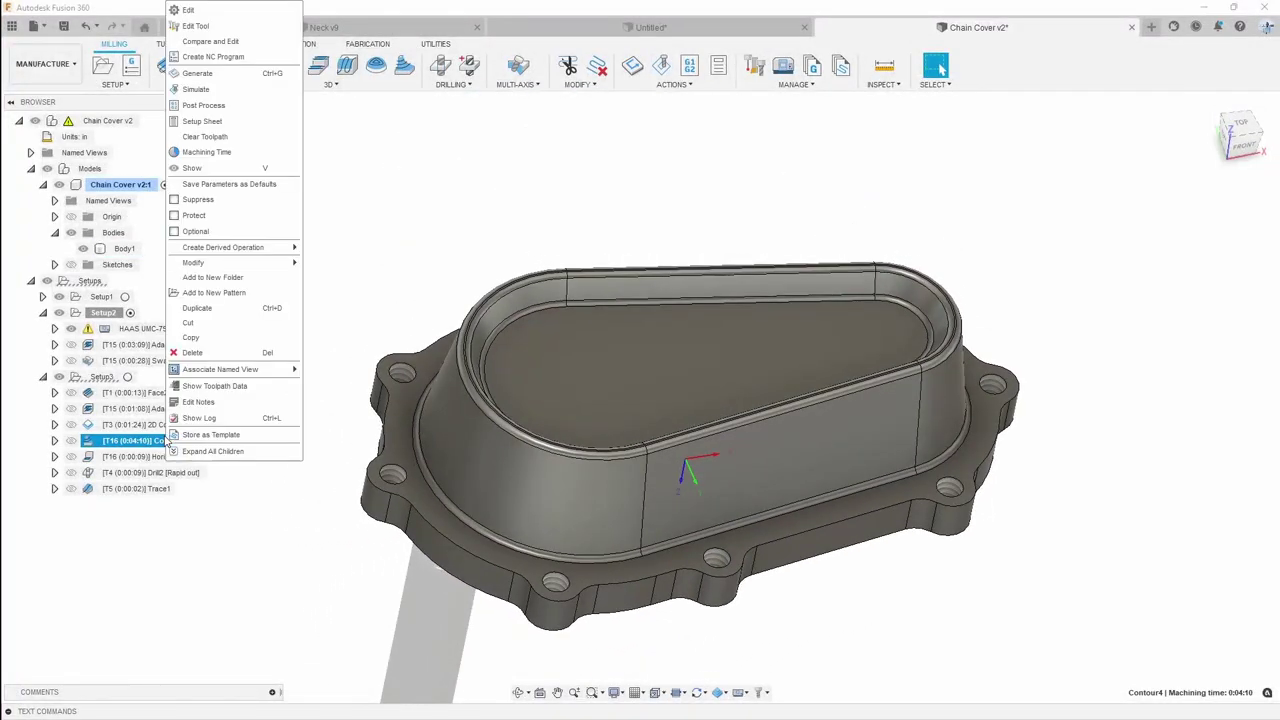
click(200, 337)
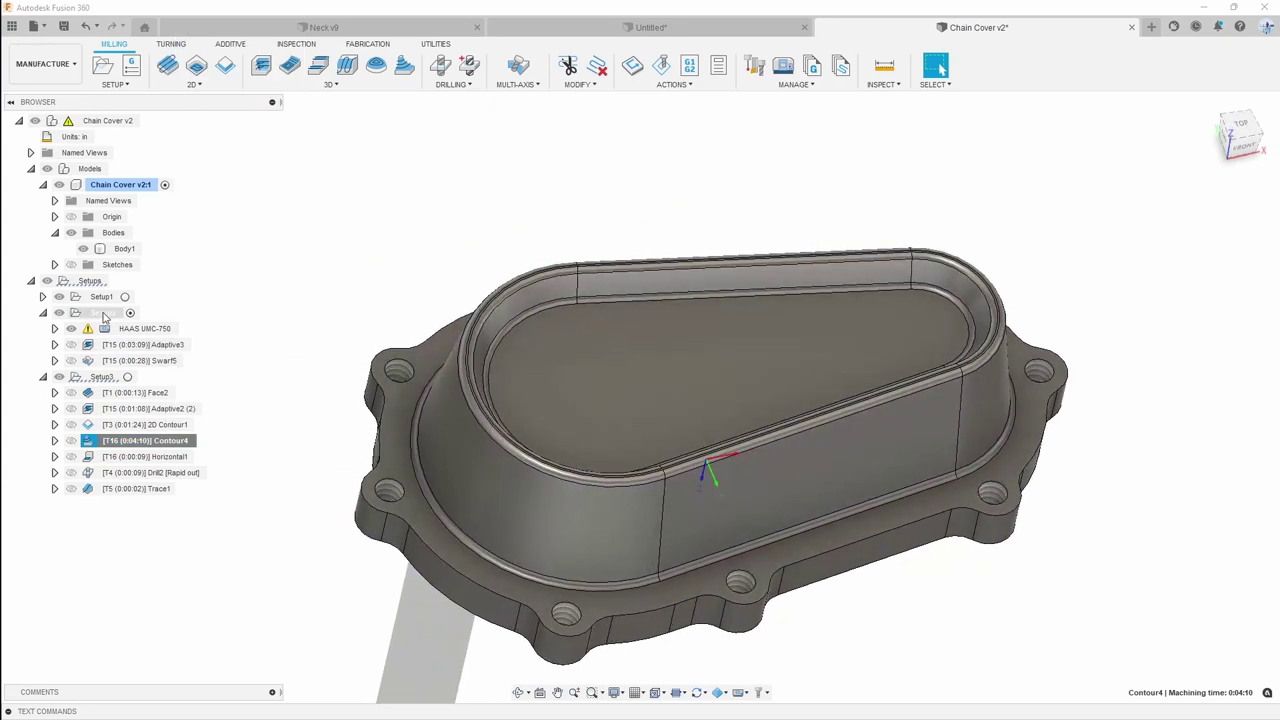
right_click(104, 317)
click(140, 355)
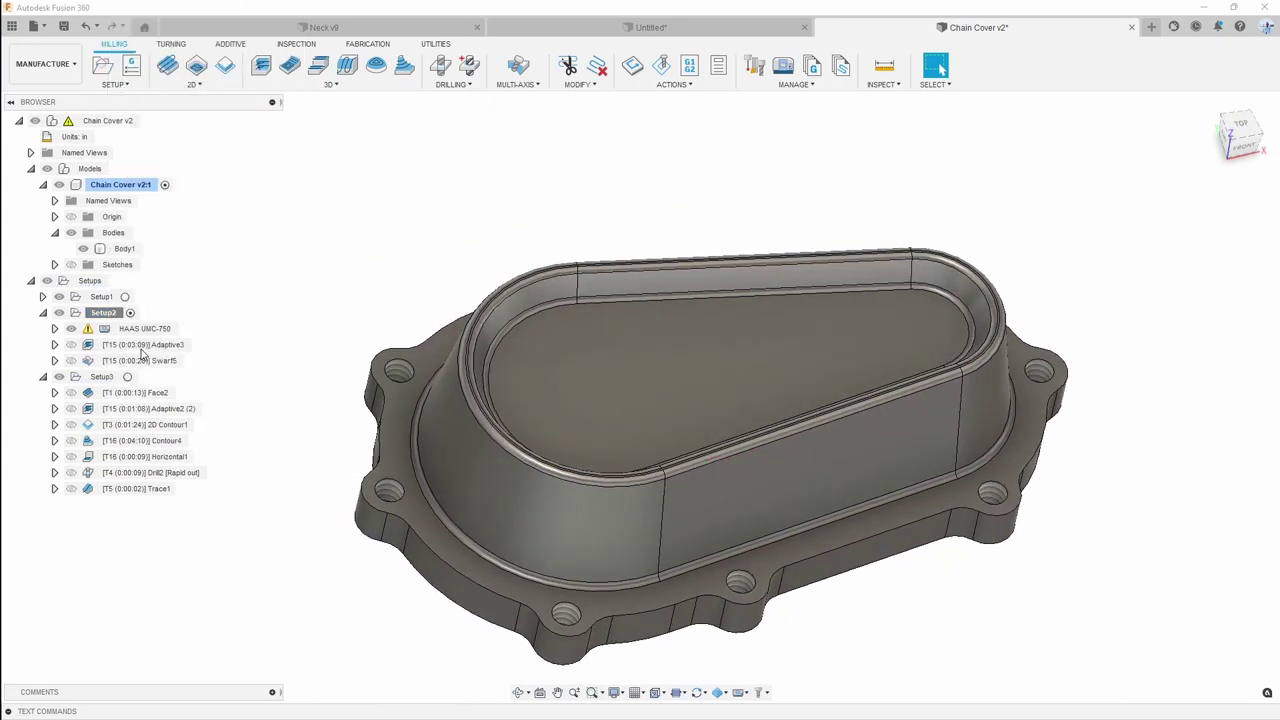
Edit the pasted contour operation in Setup2, using the rim's inner top edge and the pocket floor edge as machining boundary chains
click(170, 378)
right_click(177, 380)
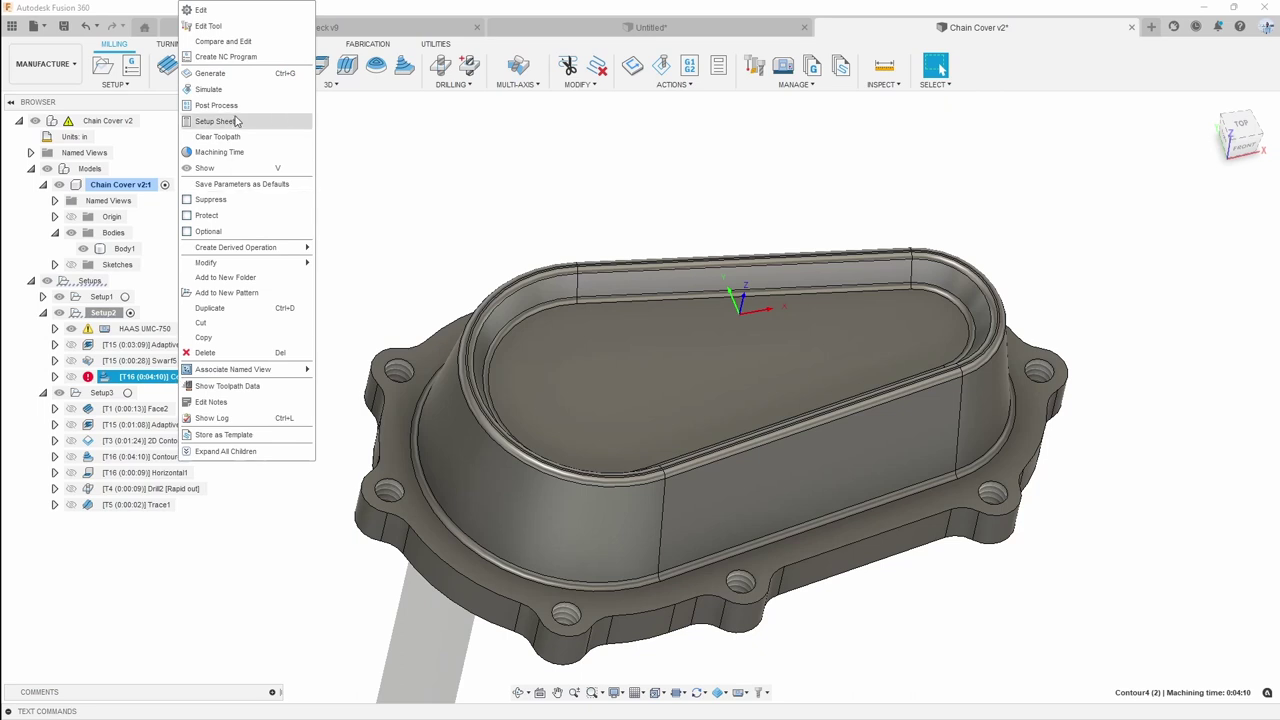
click(201, 10)
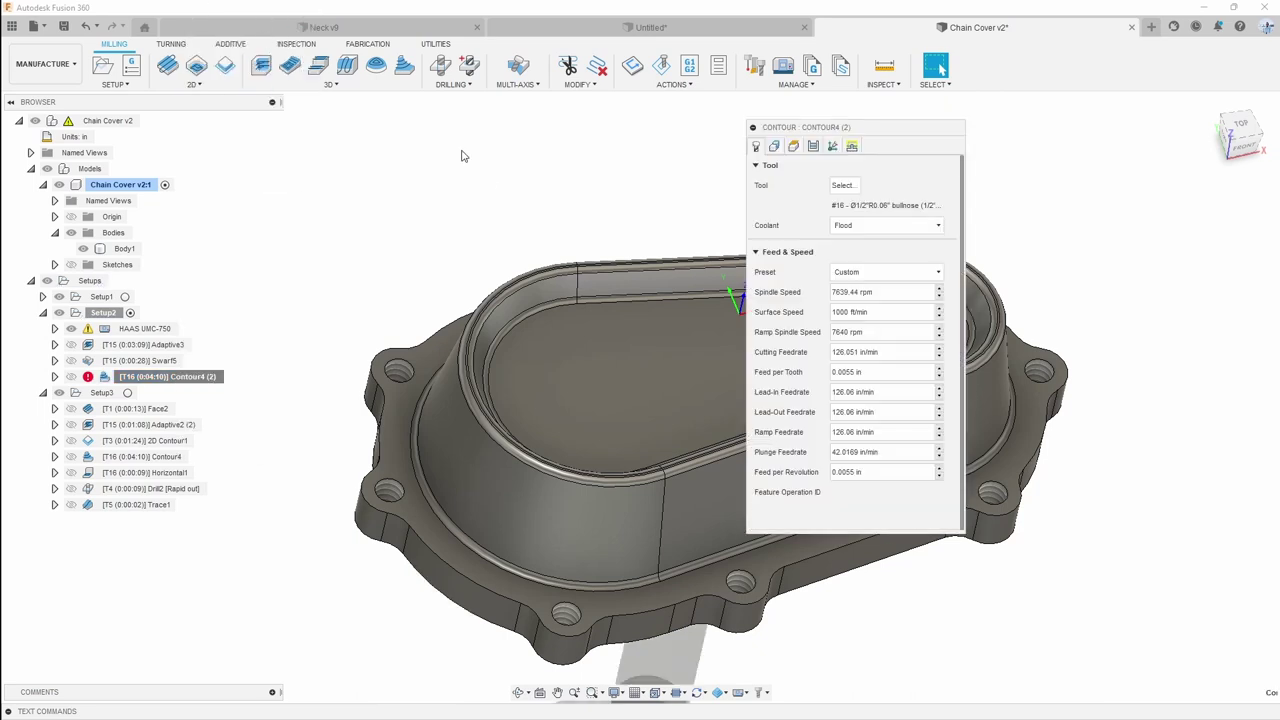
click(776, 147)
shift+middle_drag(704, 301, 540, 318)
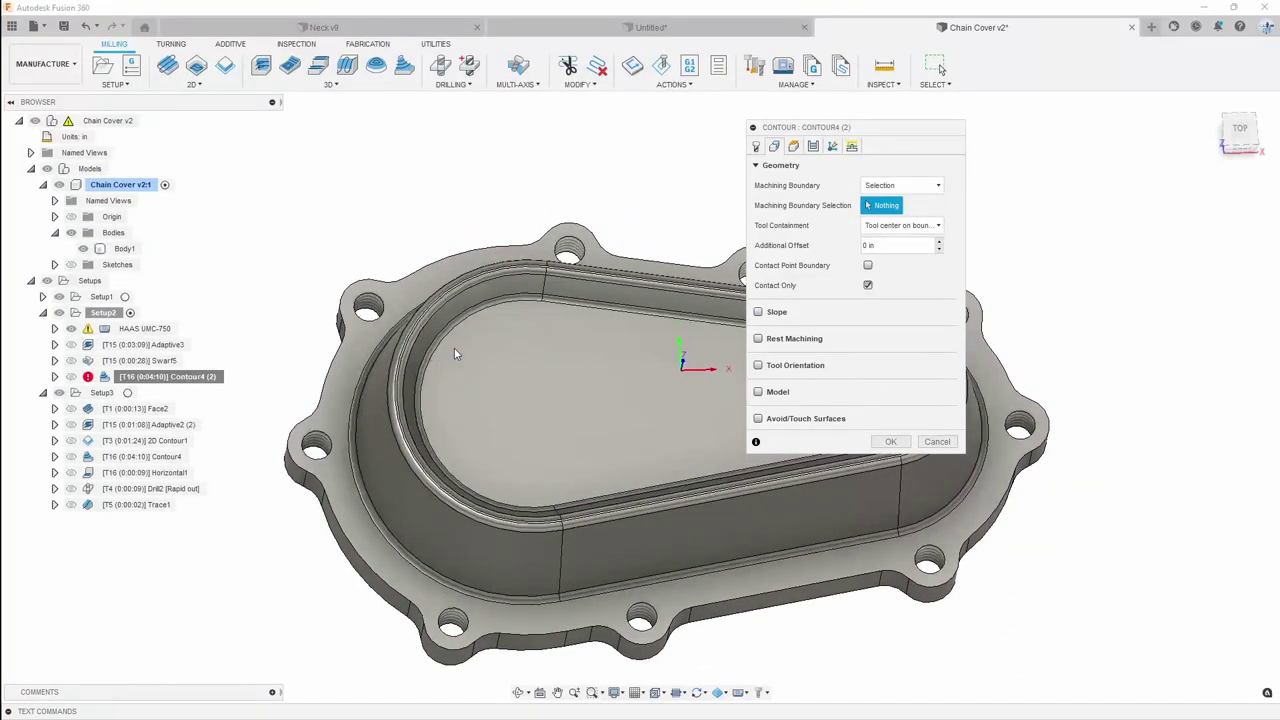
scroll(454, 348, up, 2)
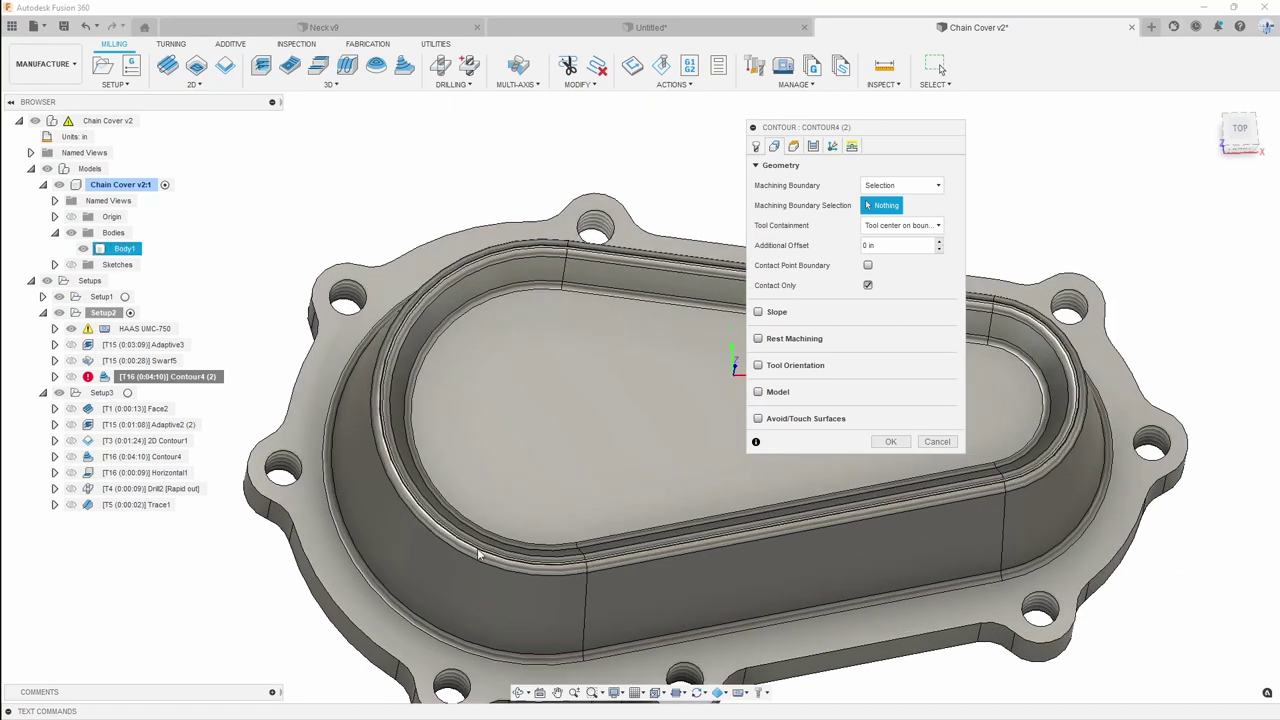
scroll(376, 372, up, 2)
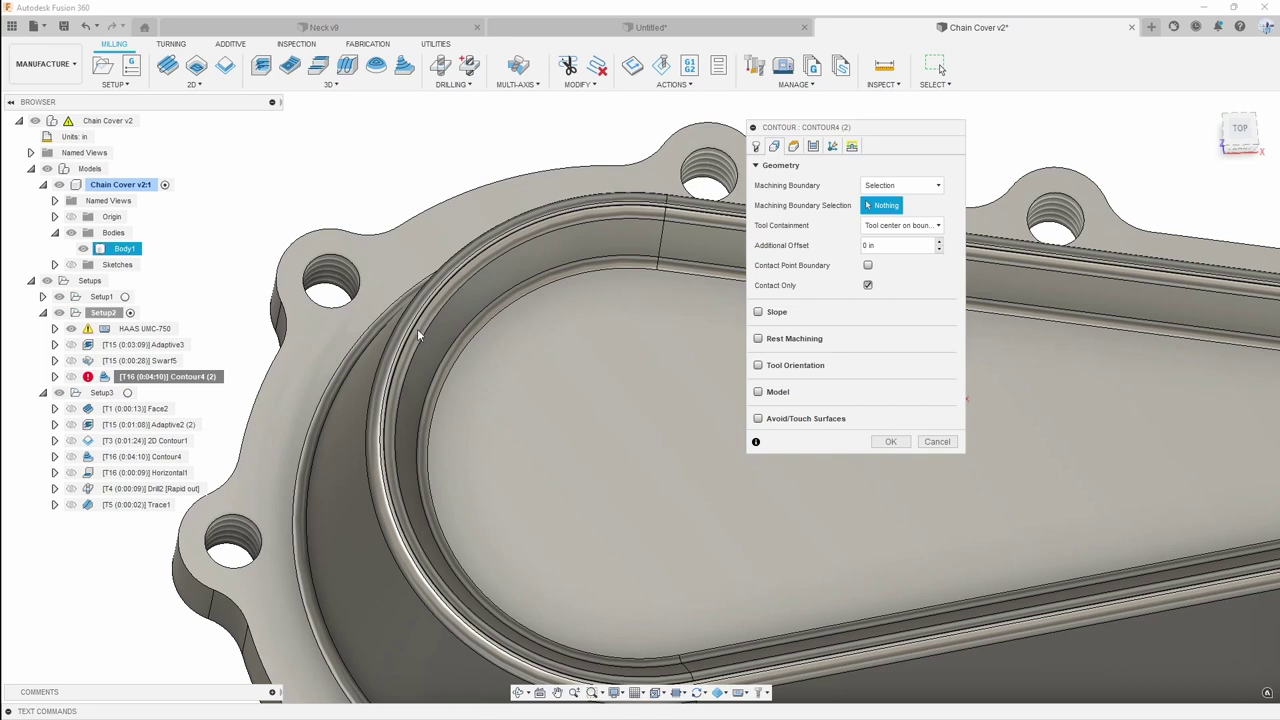
click(417, 328)
scroll(431, 331, down, 3)
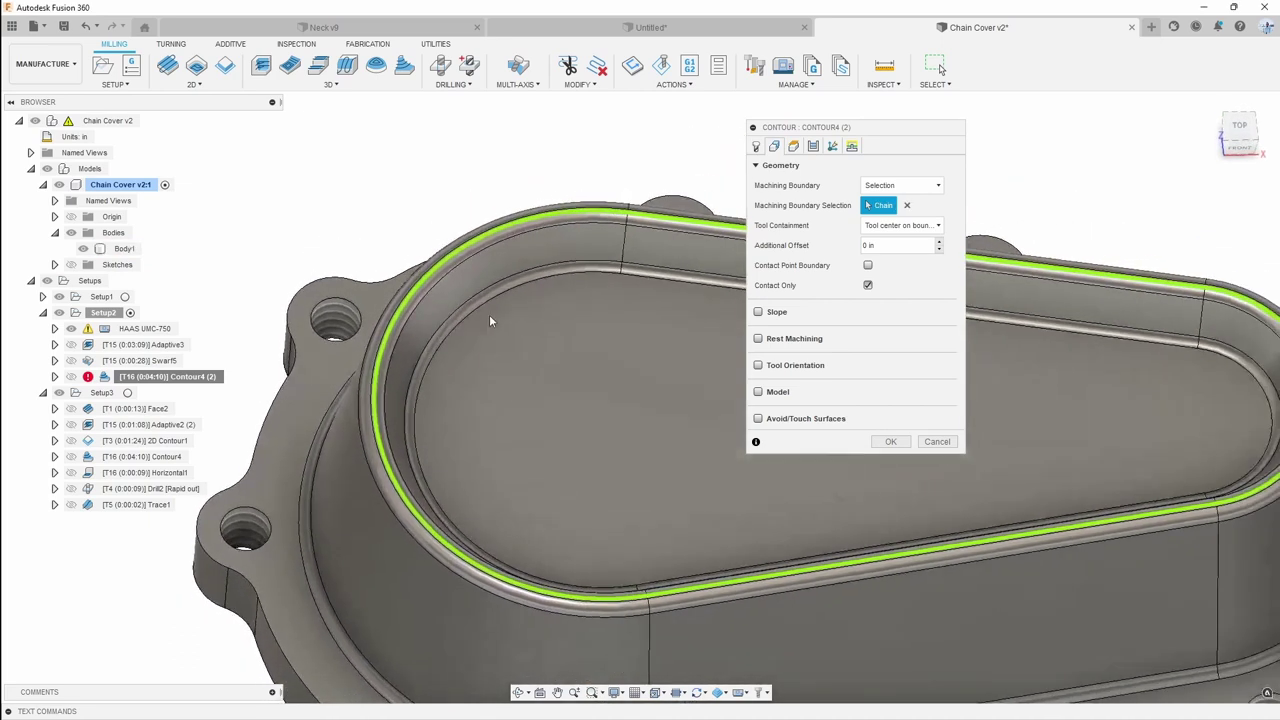
click(518, 287)
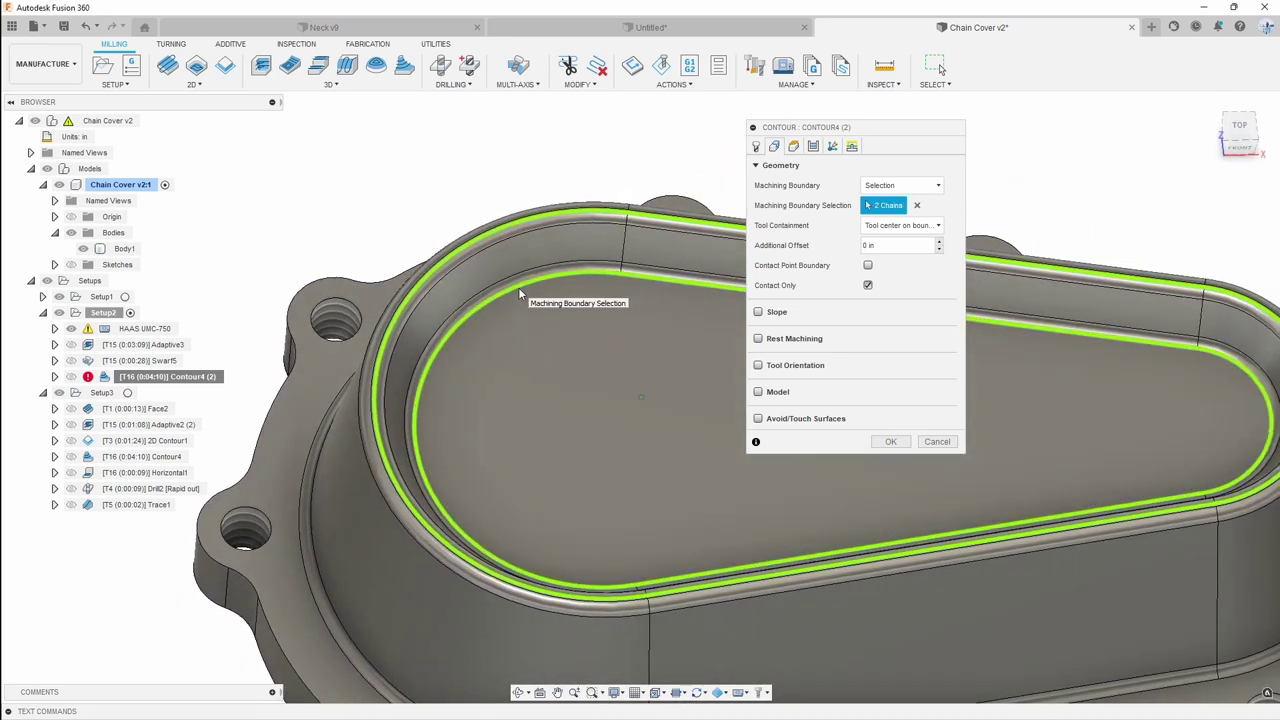
scroll(518, 290, down, 3)
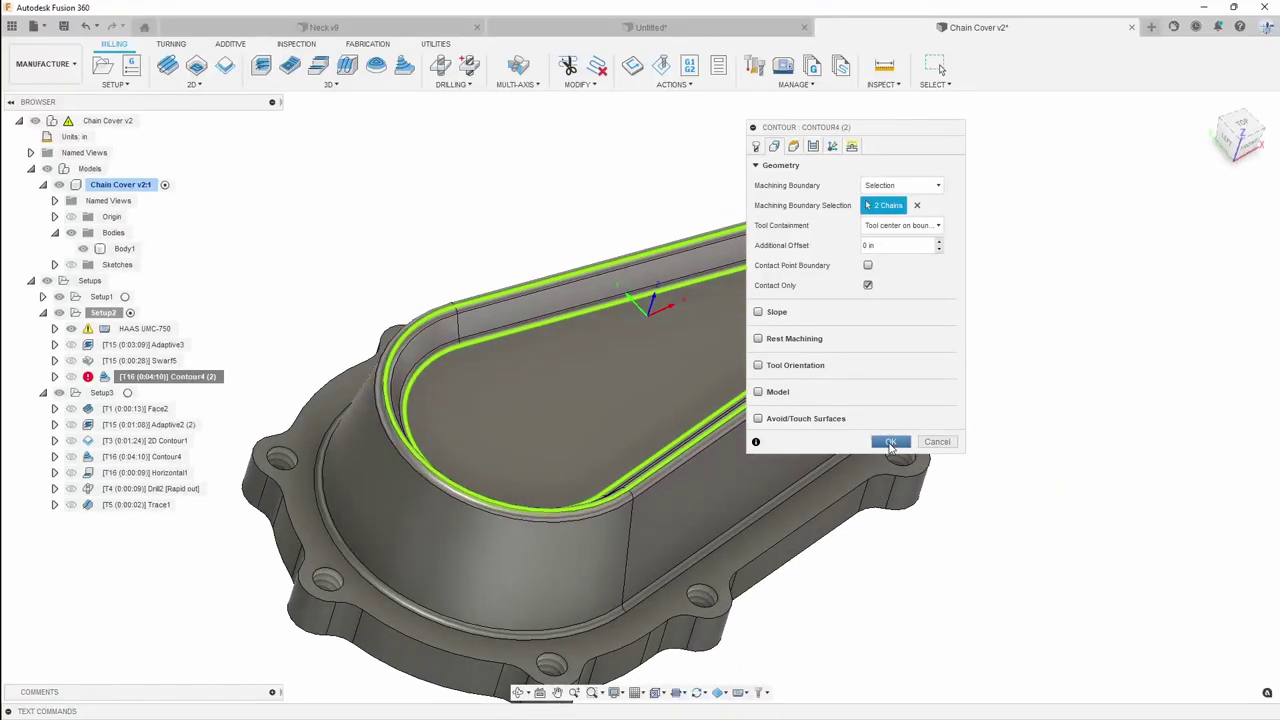
click(891, 441)
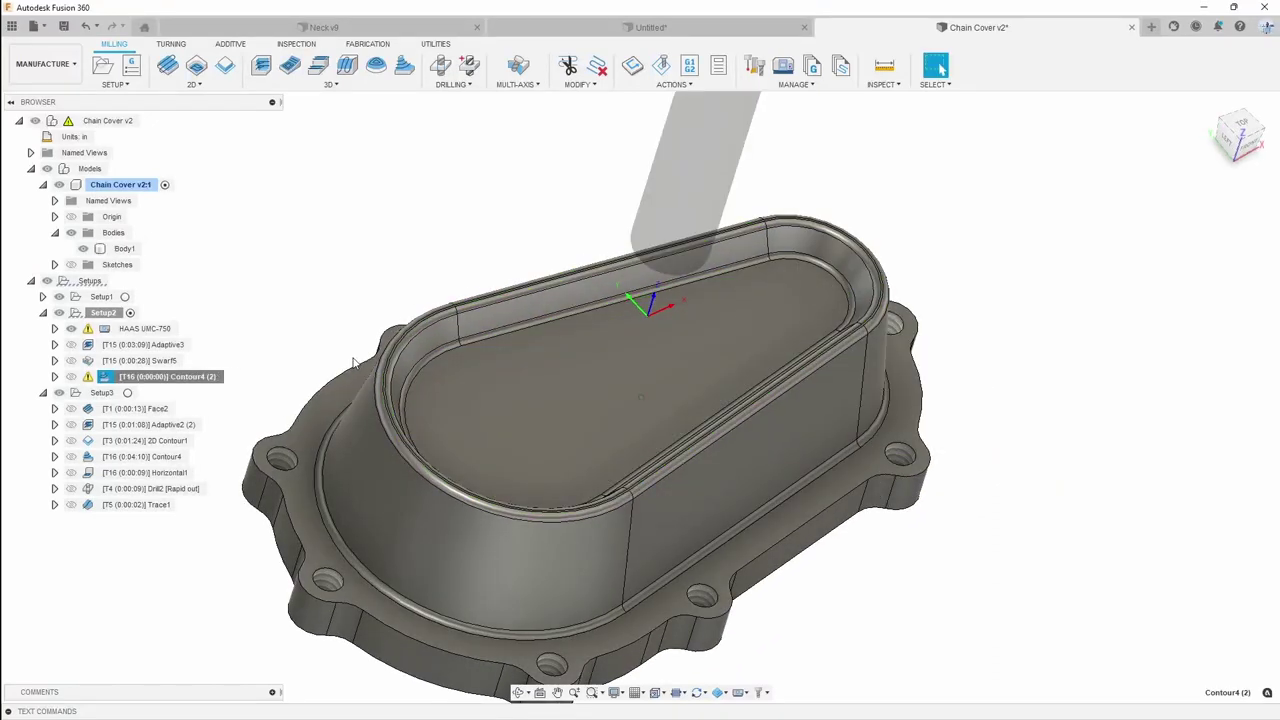
Set the contour's top height from Model top and its bottom height from the selected pocket floor face, and regenerate the toolpath
right_click(192, 378)
click(255, 10)
click(793, 146)
click(1226, 148)
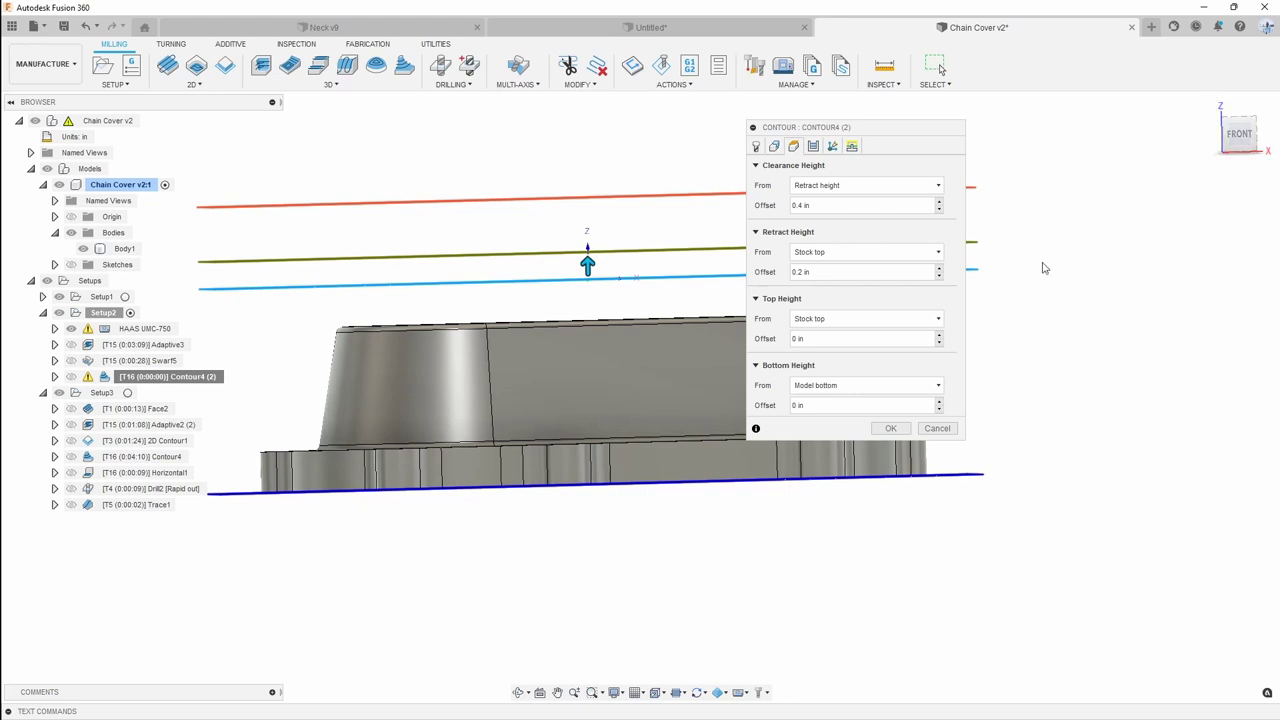
click(840, 318)
click(836, 386)
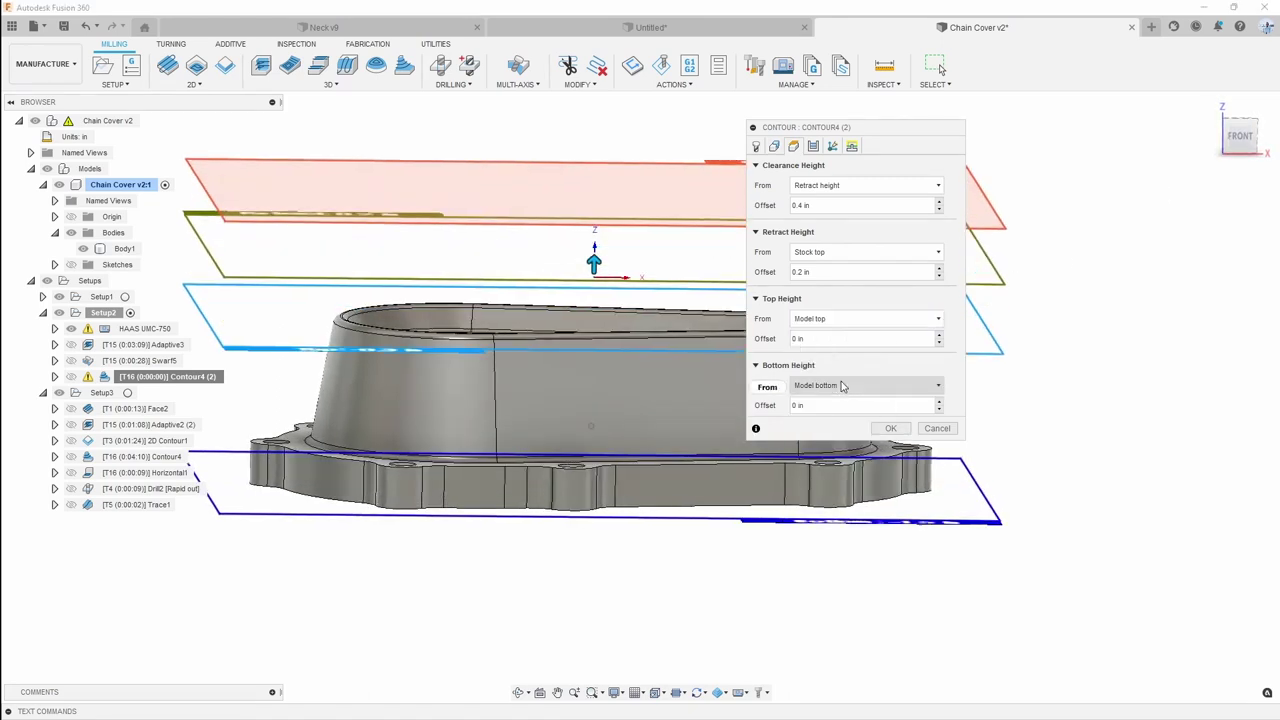
click(860, 385)
click(816, 505)
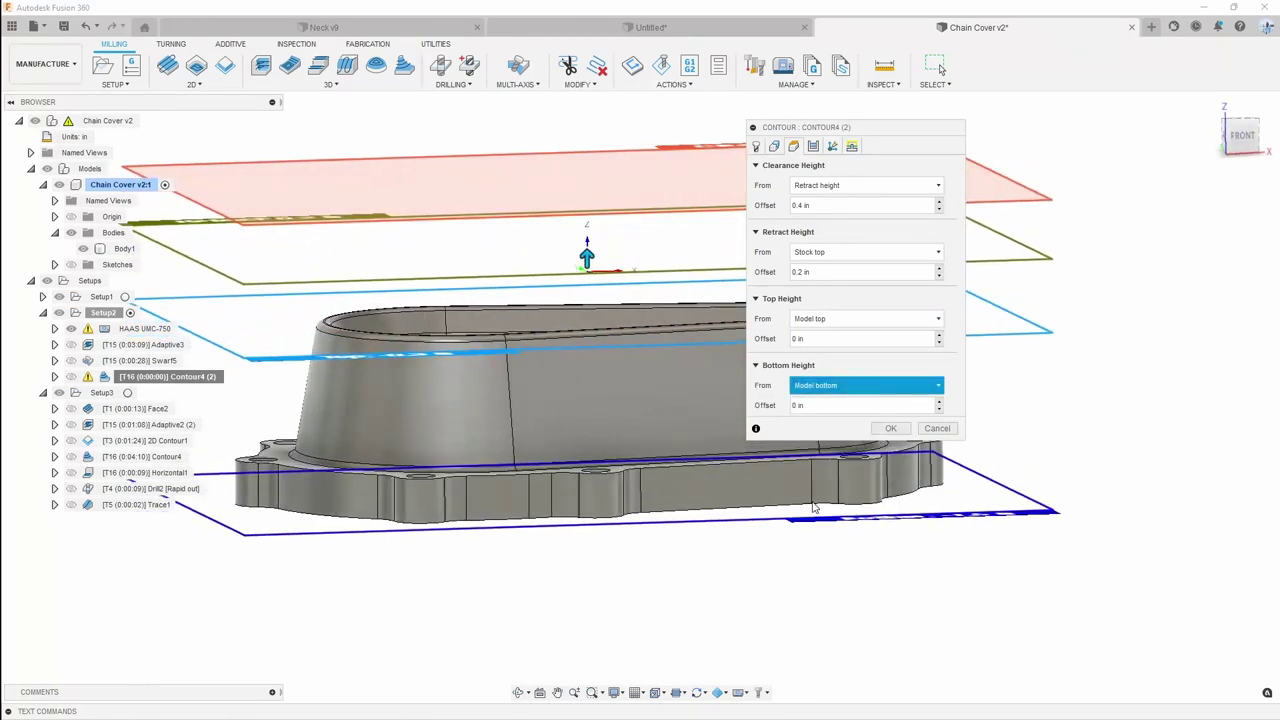
click(496, 360)
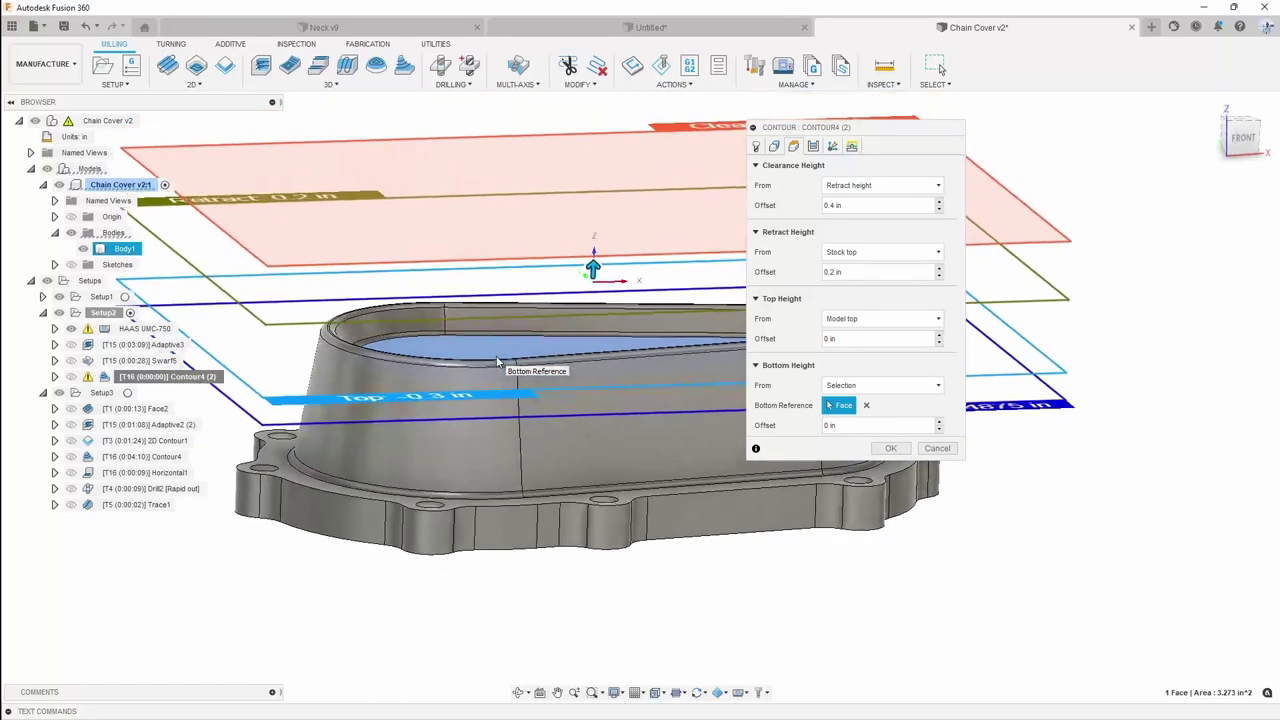
click(776, 147)
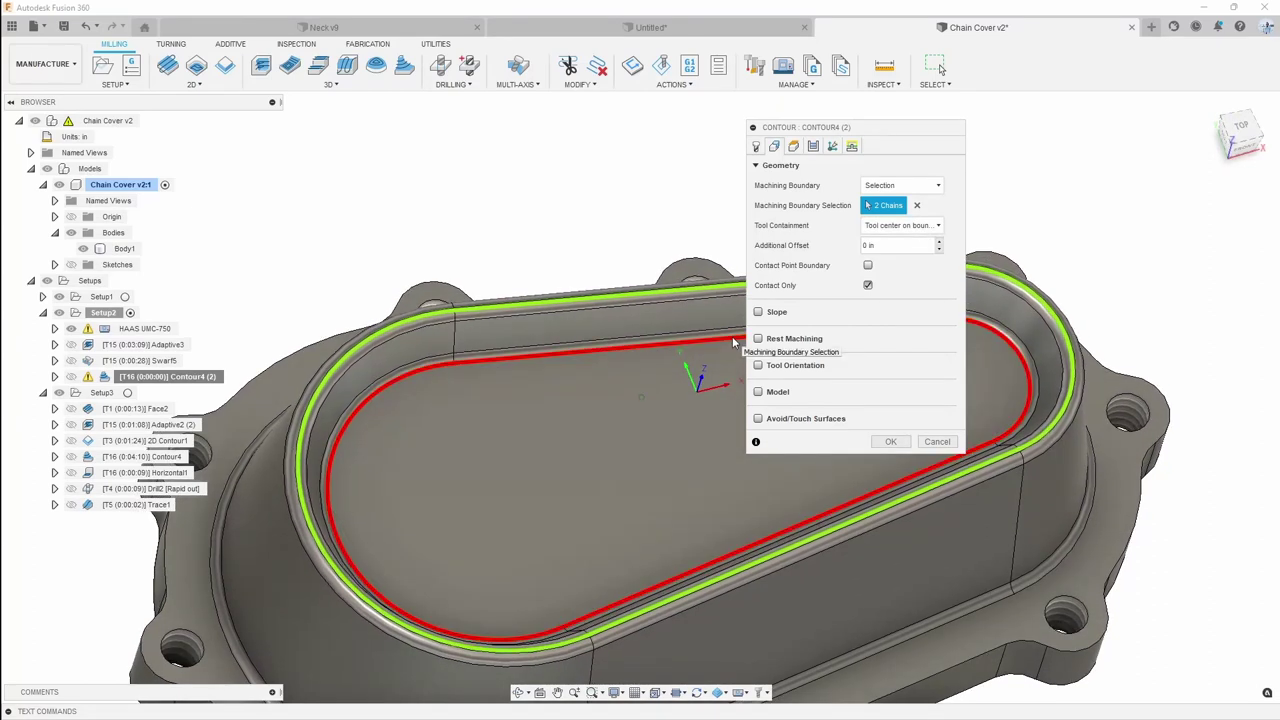
click(891, 442)
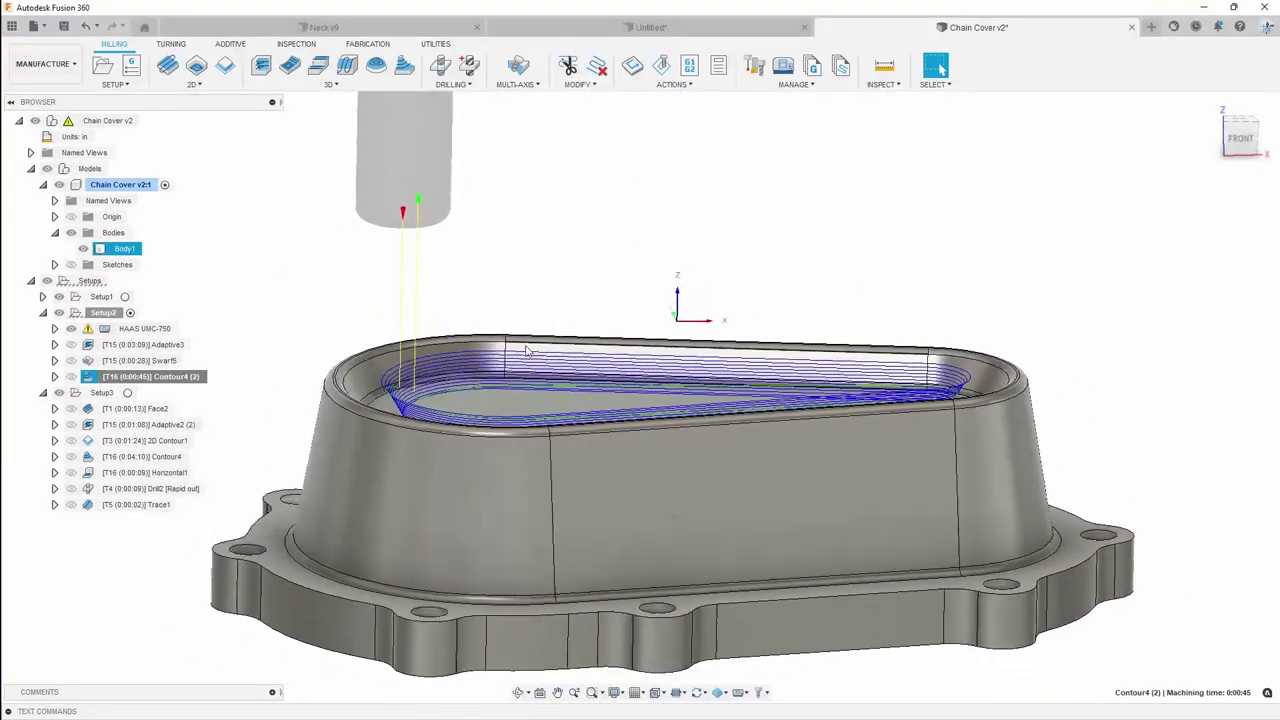
Change the Contour4 (2) machining boundary to Silhouette and regenerate the toolpath
shift+middle_drag(472, 393, 823, 410)
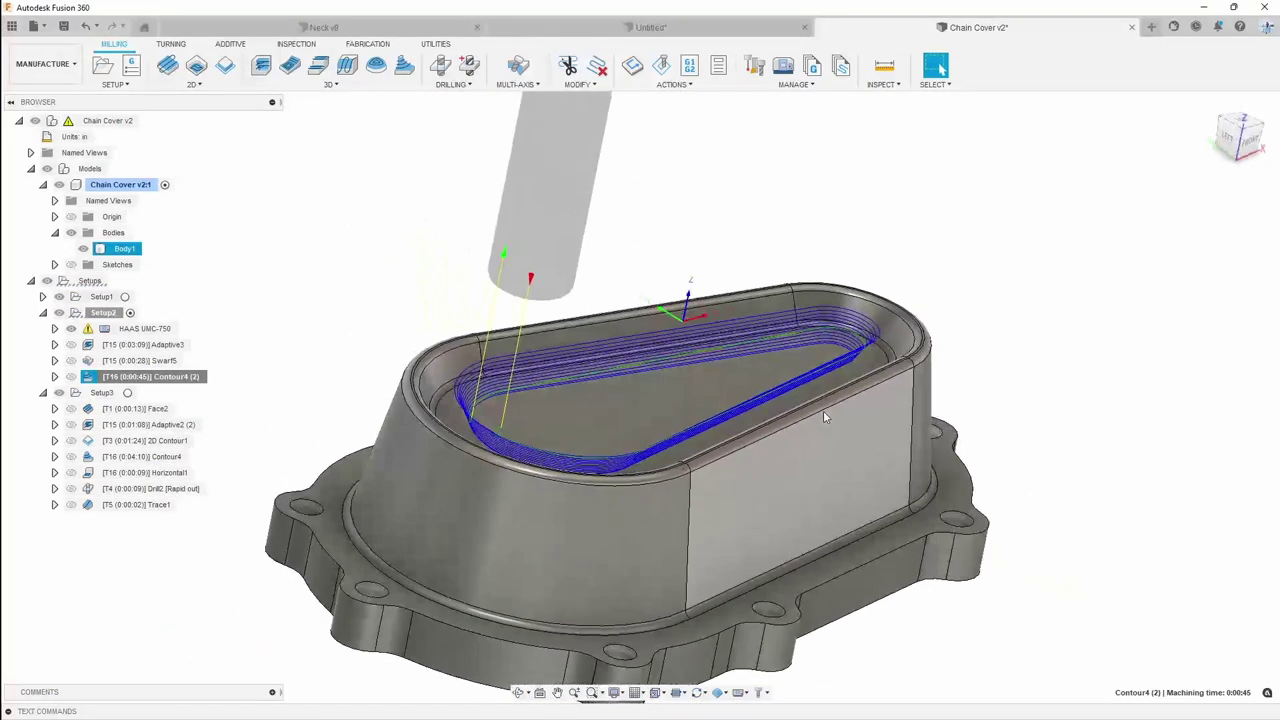
right_click(170, 380)
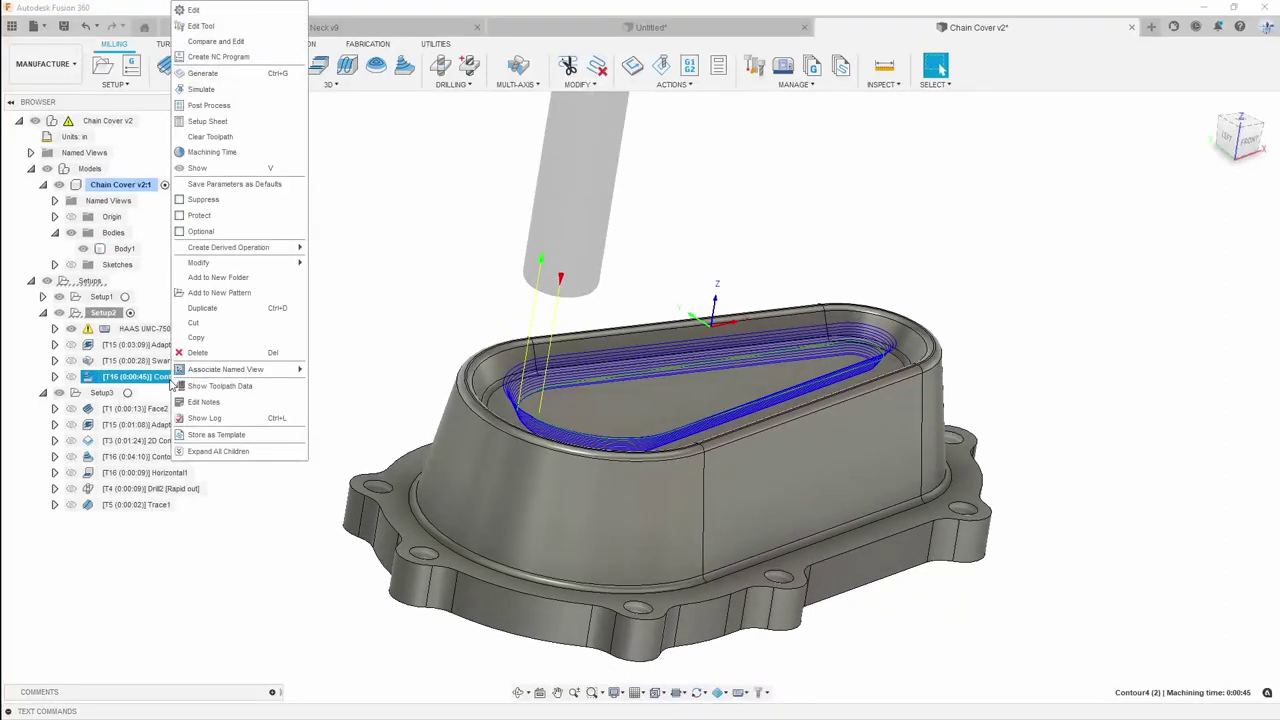
click(227, 12)
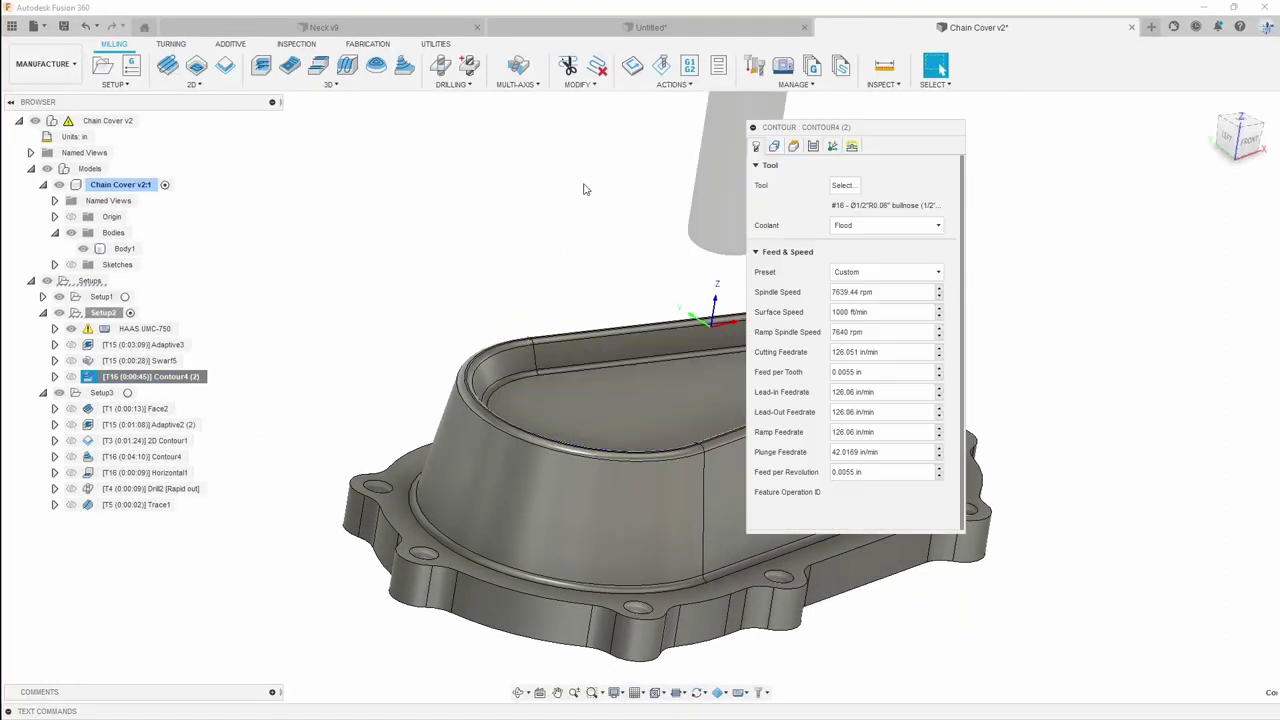
click(775, 147)
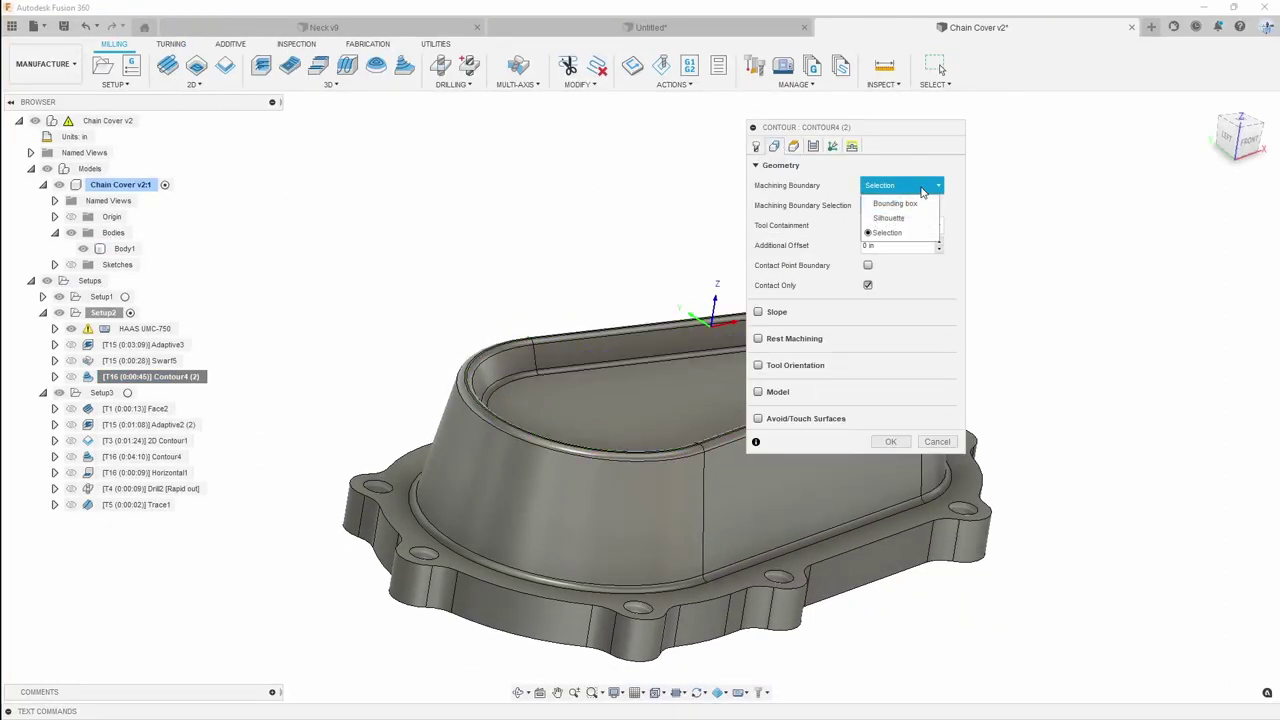
click(912, 218)
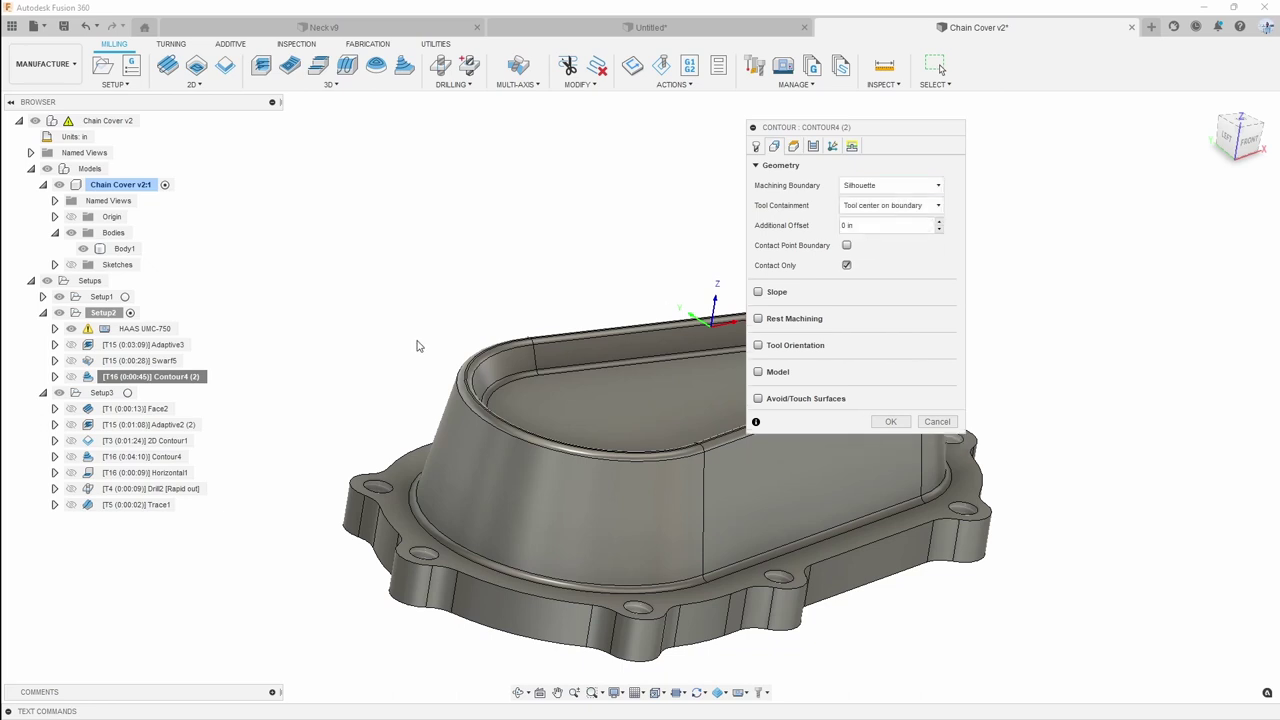
click(894, 421)
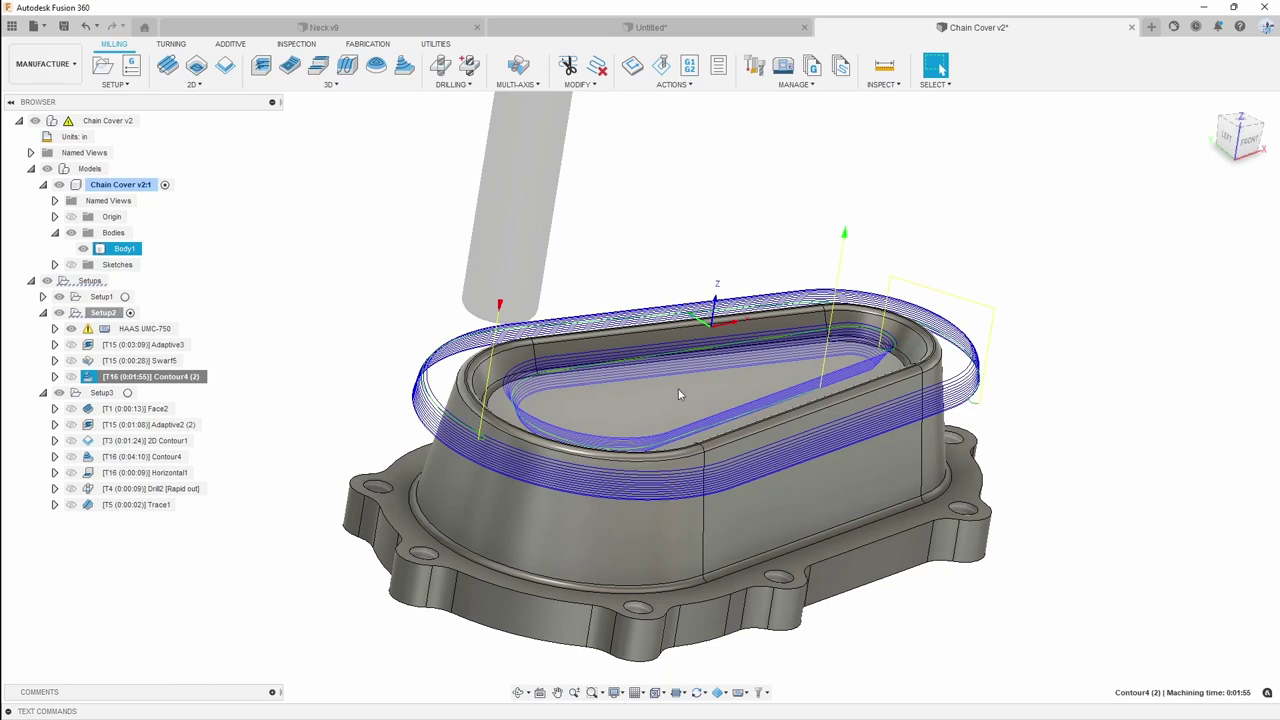
Inspect the contour passes from the front, and set the operation's bottom height from Model bottom
shift+middle_drag(788, 378, 471, 365)
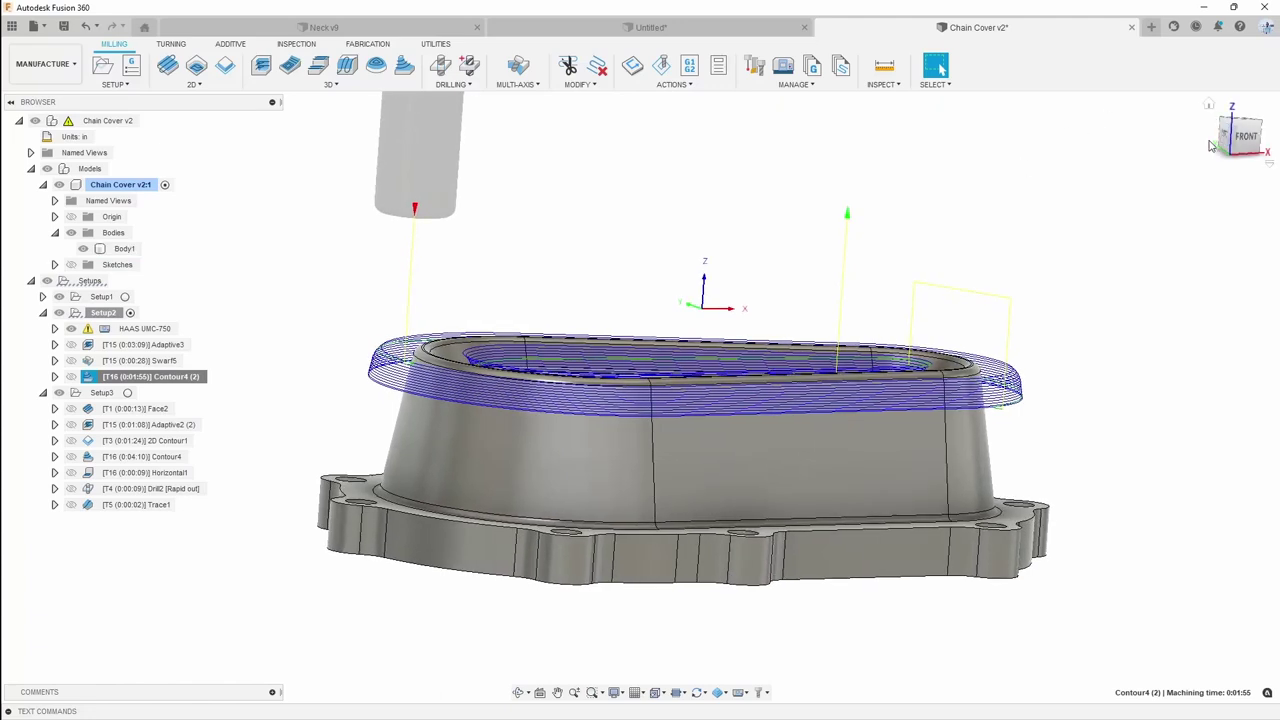
click(1247, 138)
scroll(560, 420, up, 5)
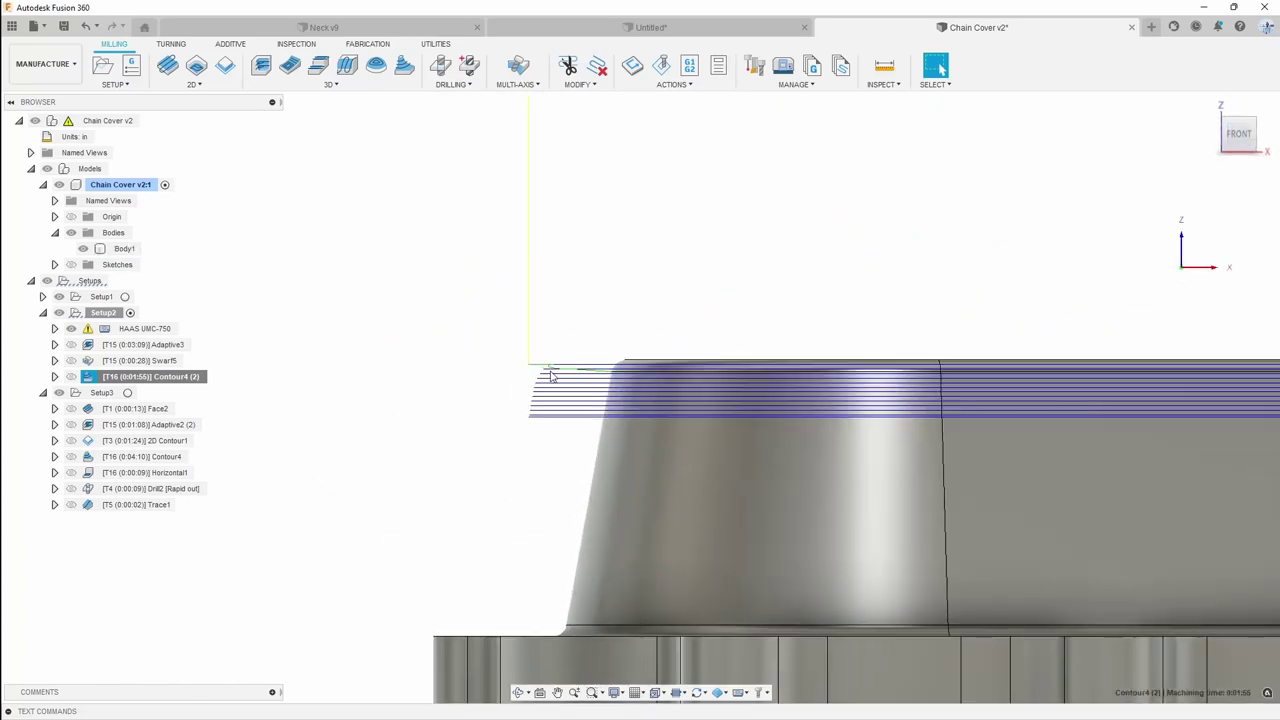
scroll(404, 397, down, 5)
shift+middle_drag(590, 330, 640, 380)
right_click(168, 378)
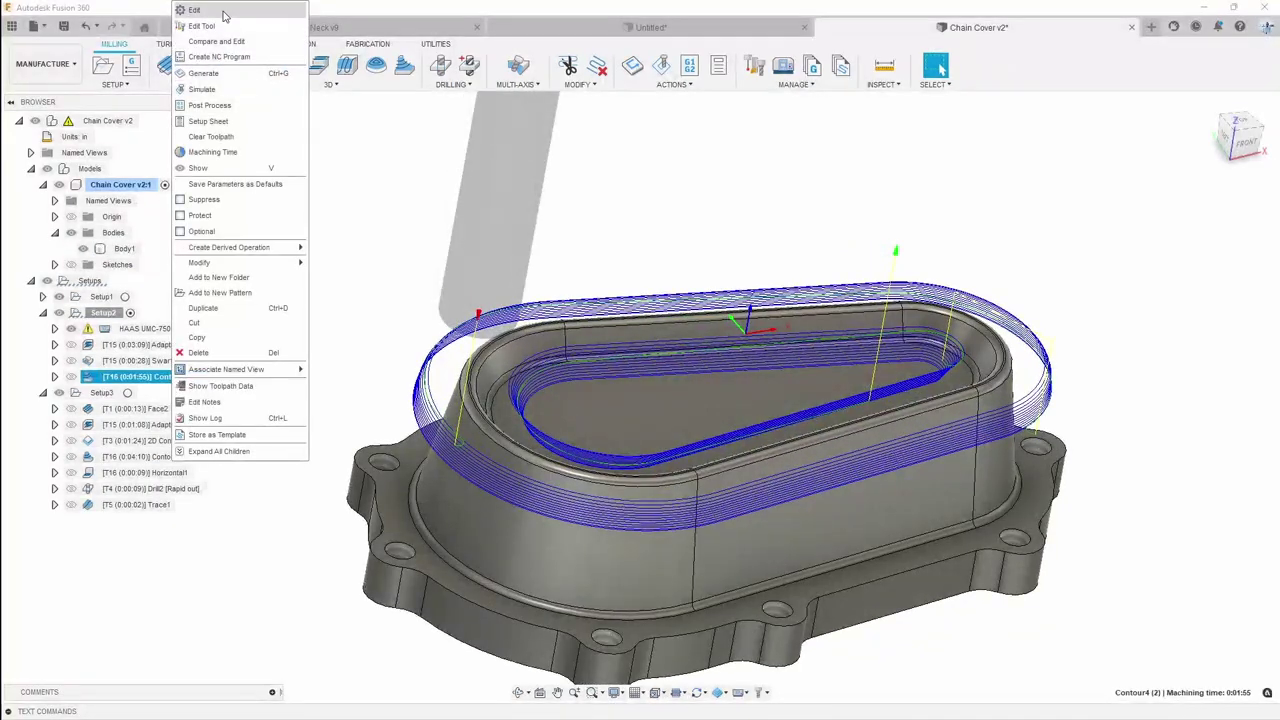
click(205, 12)
click(776, 147)
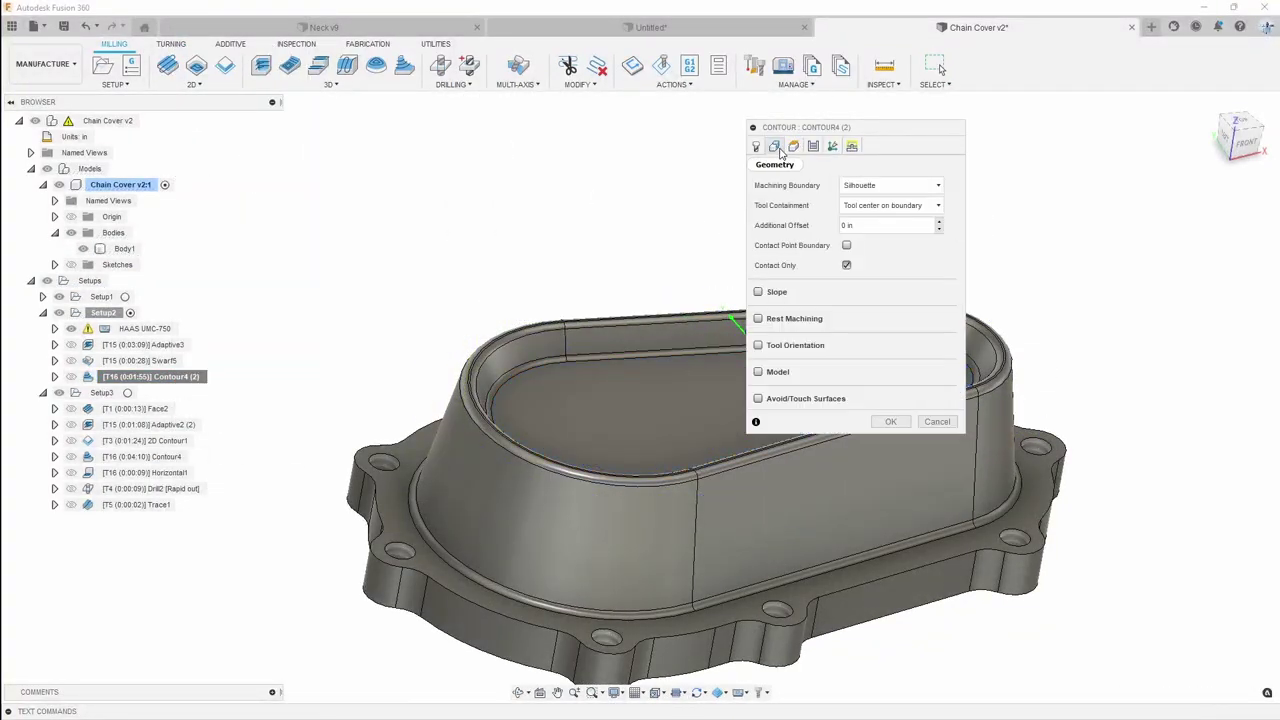
click(794, 147)
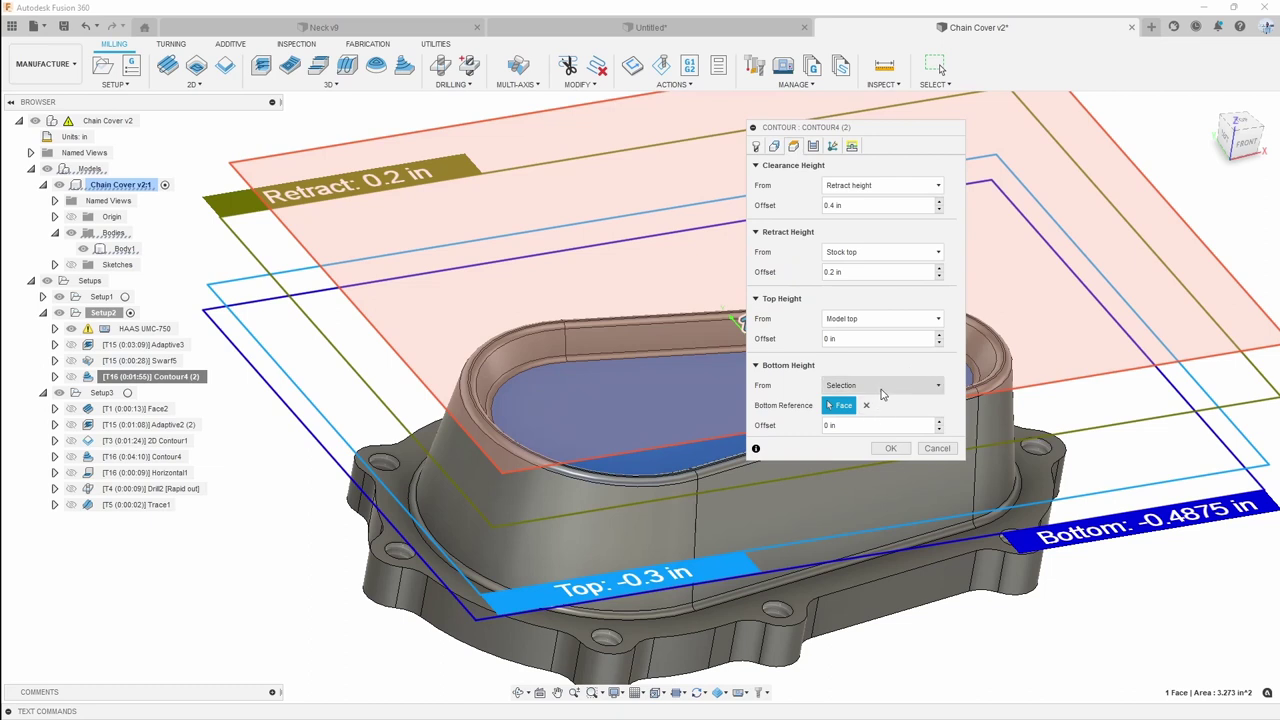
click(882, 388)
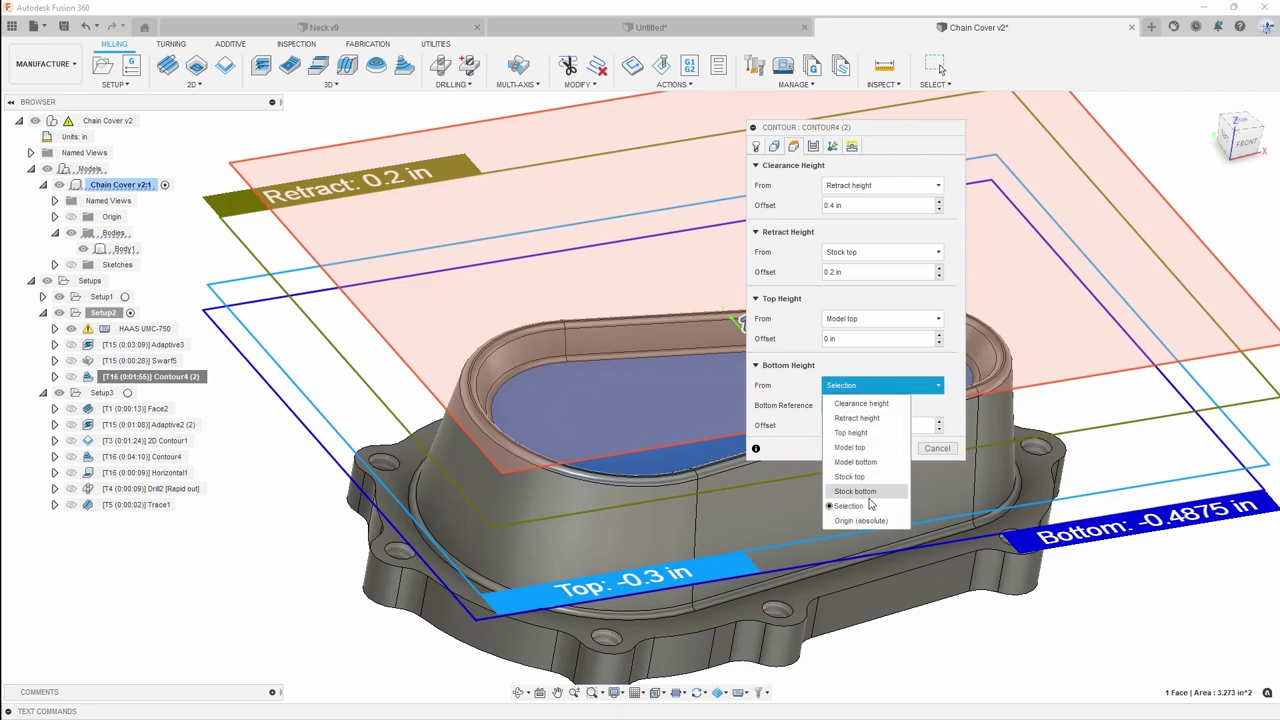
click(884, 463)
click(889, 428)
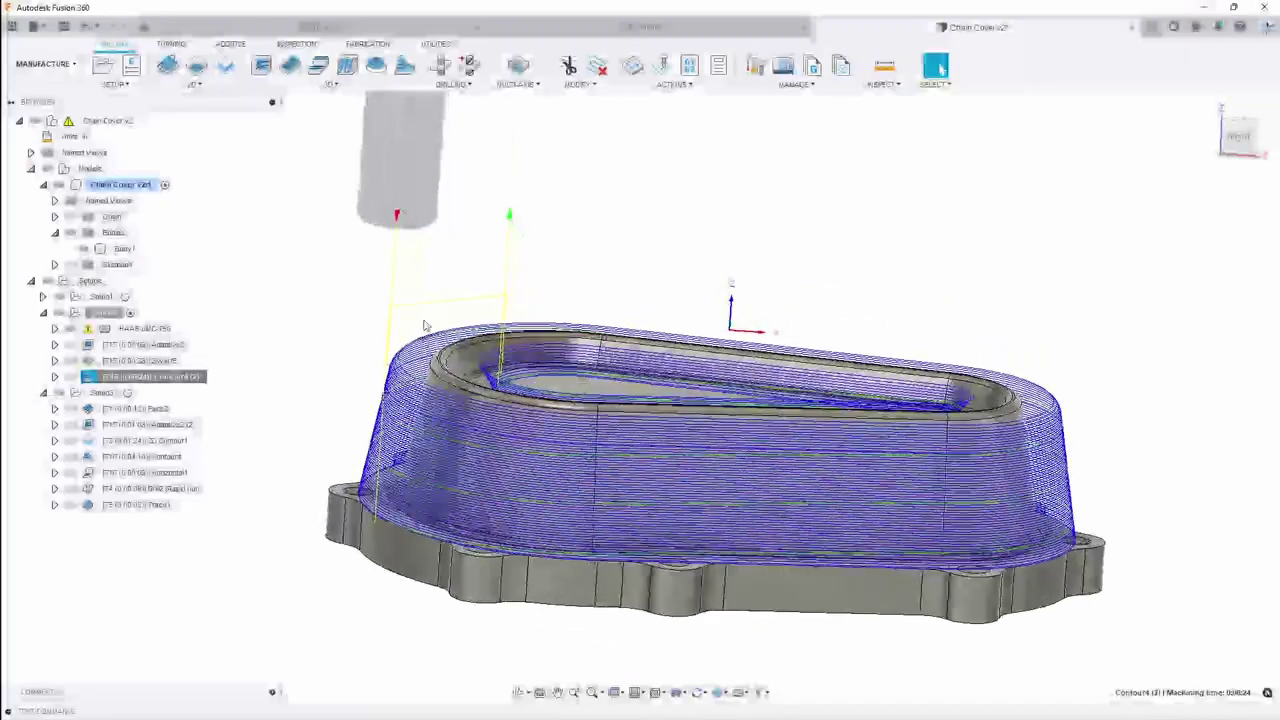
Set the contour's additional boundary offset to 1 in, regenerate the toolpath, and inspect the passes from the front
shift+middle_drag(360, 486, 350, 534)
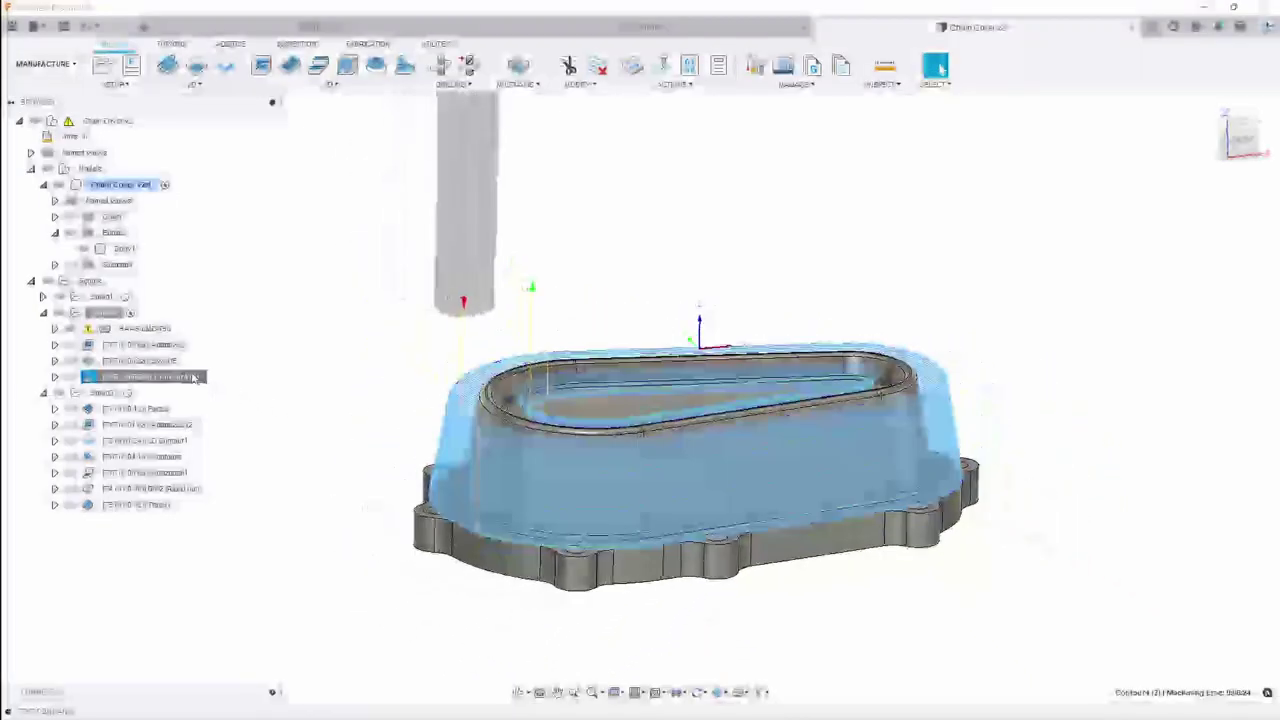
right_click(185, 376)
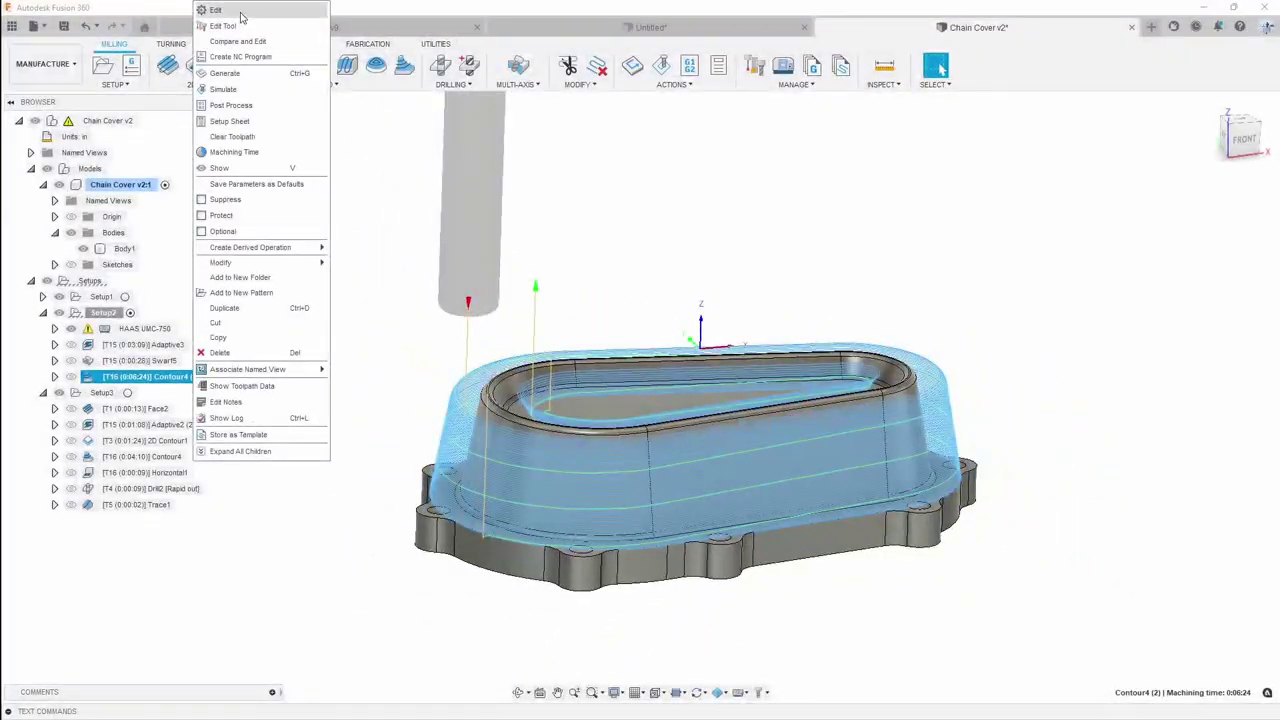
click(240, 16)
click(774, 146)
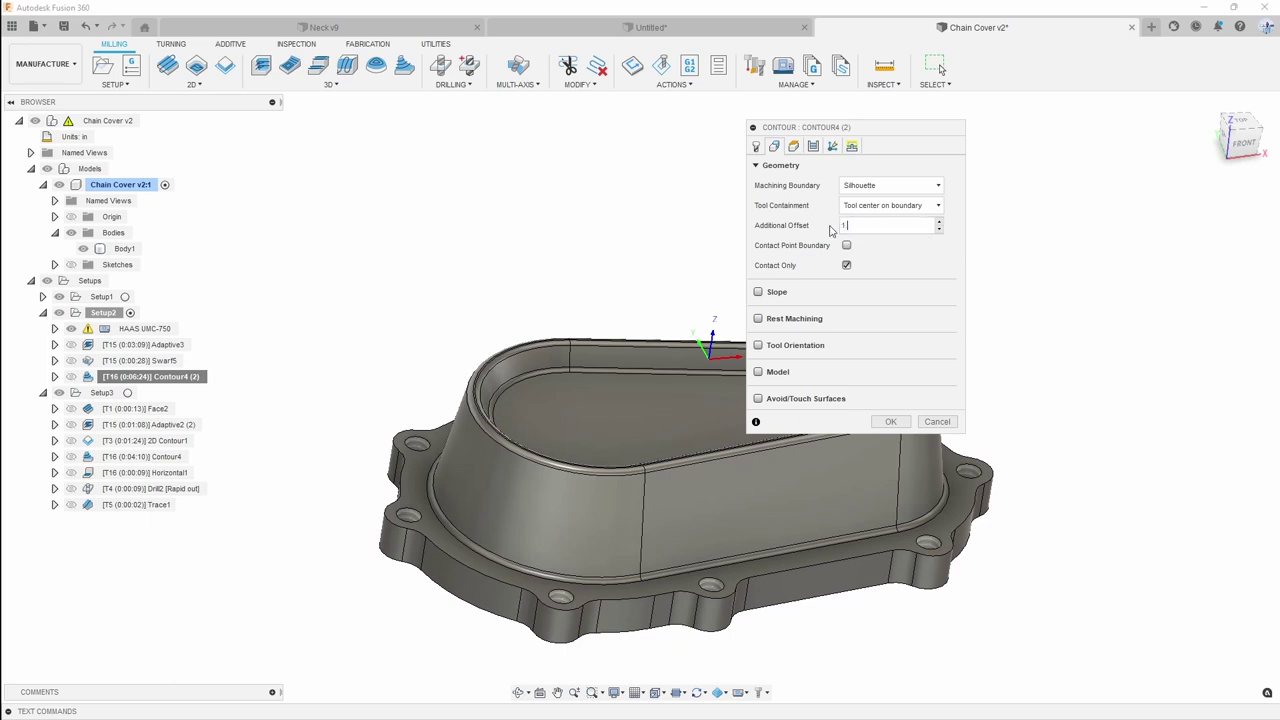
click(891, 421)
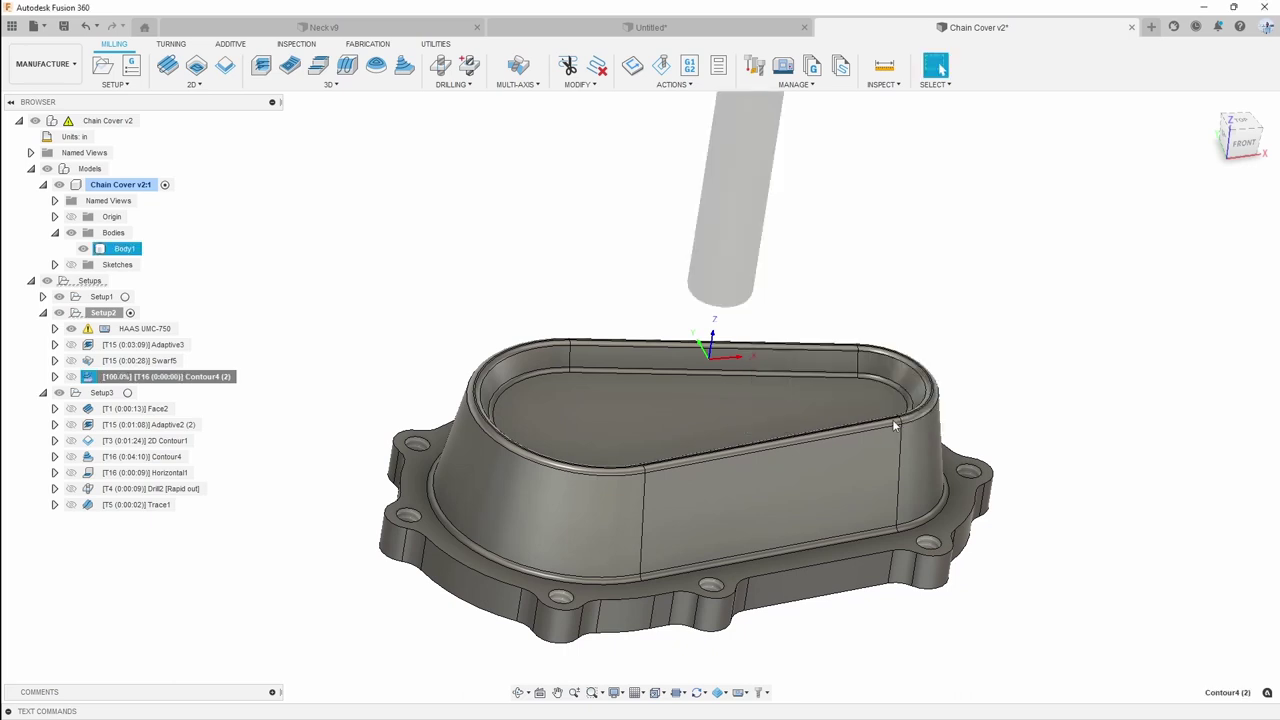
click(1243, 140)
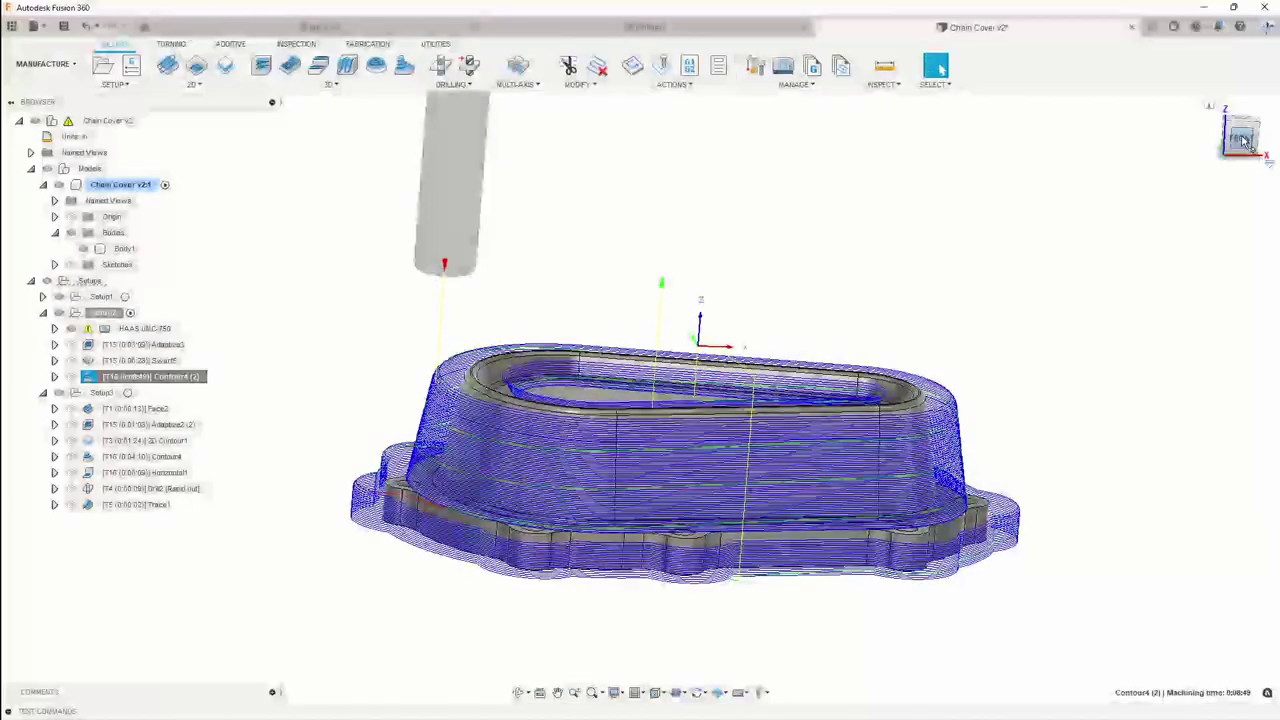
scroll(617, 477, up, 6)
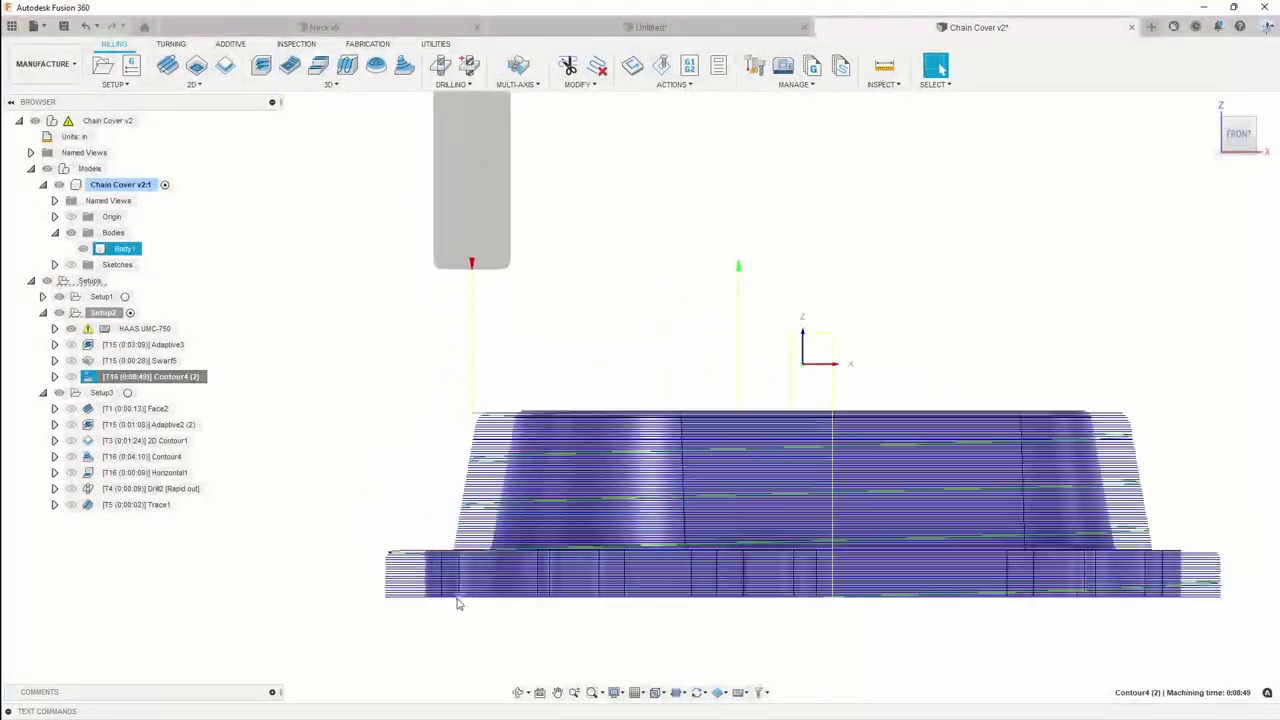
scroll(300, 542, down, 3)
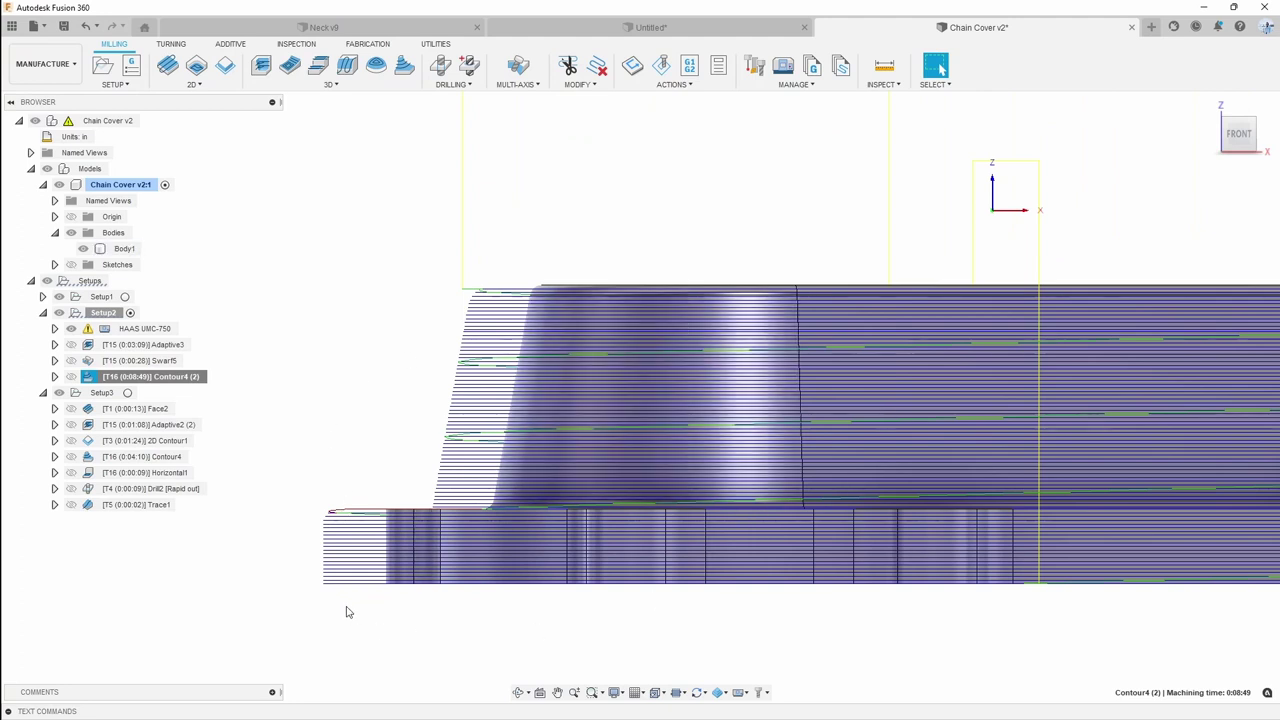
Examine the contour passes around the outer walls, the flange and the inner pocket from several angles
scroll(293, 569, down, 2)
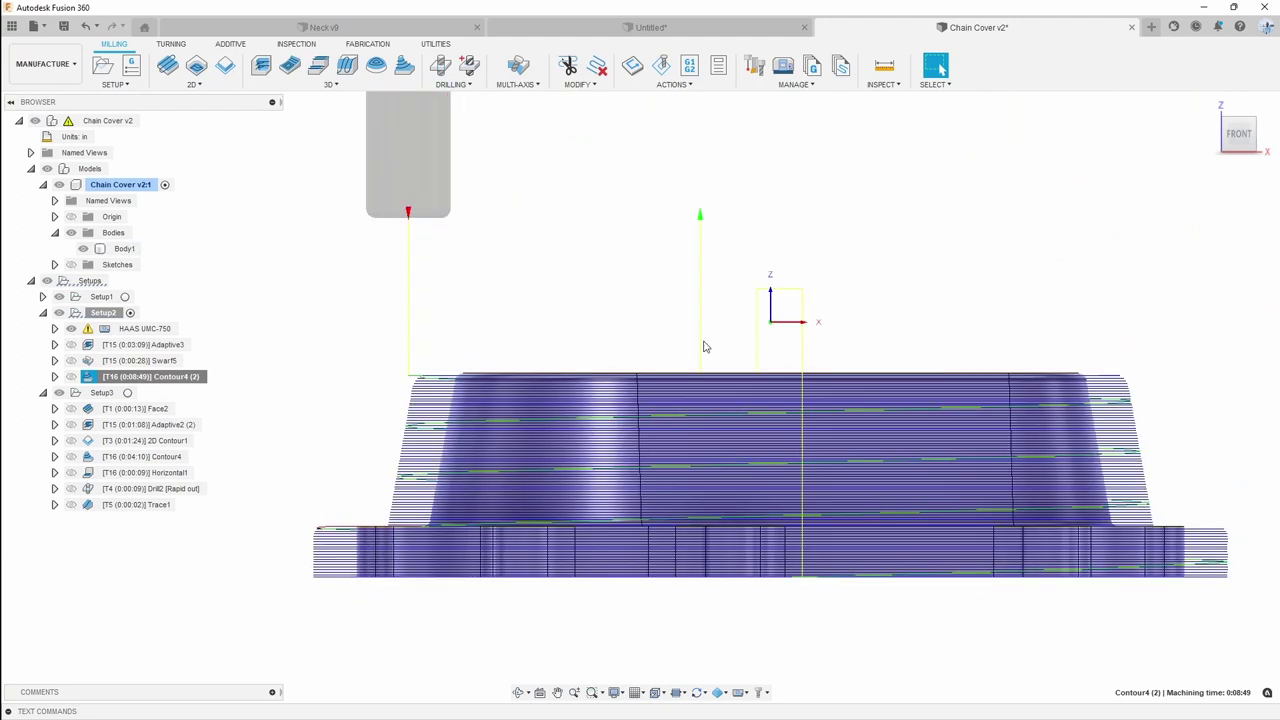
shift+middle_drag(546, 580, 530, 606)
scroll(380, 560, up, 4)
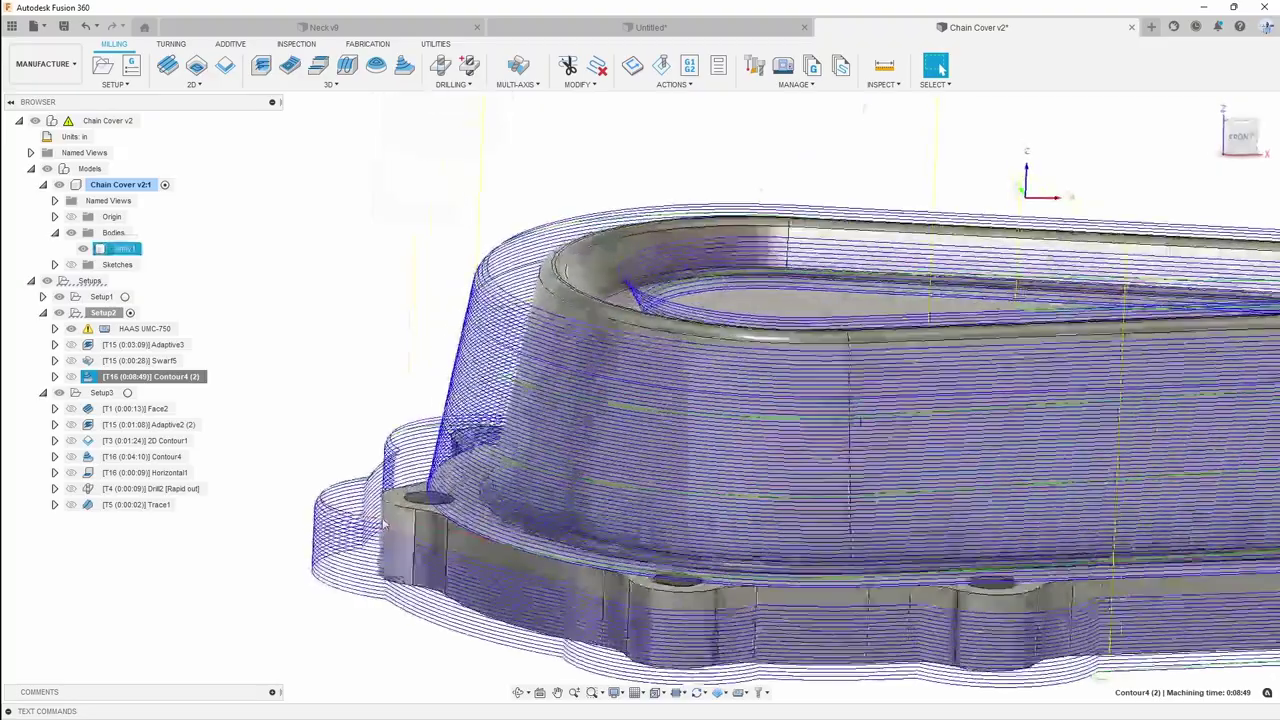
shift+middle_drag(383, 523, 268, 470)
scroll(326, 525, down, 1)
right_click(177, 379)
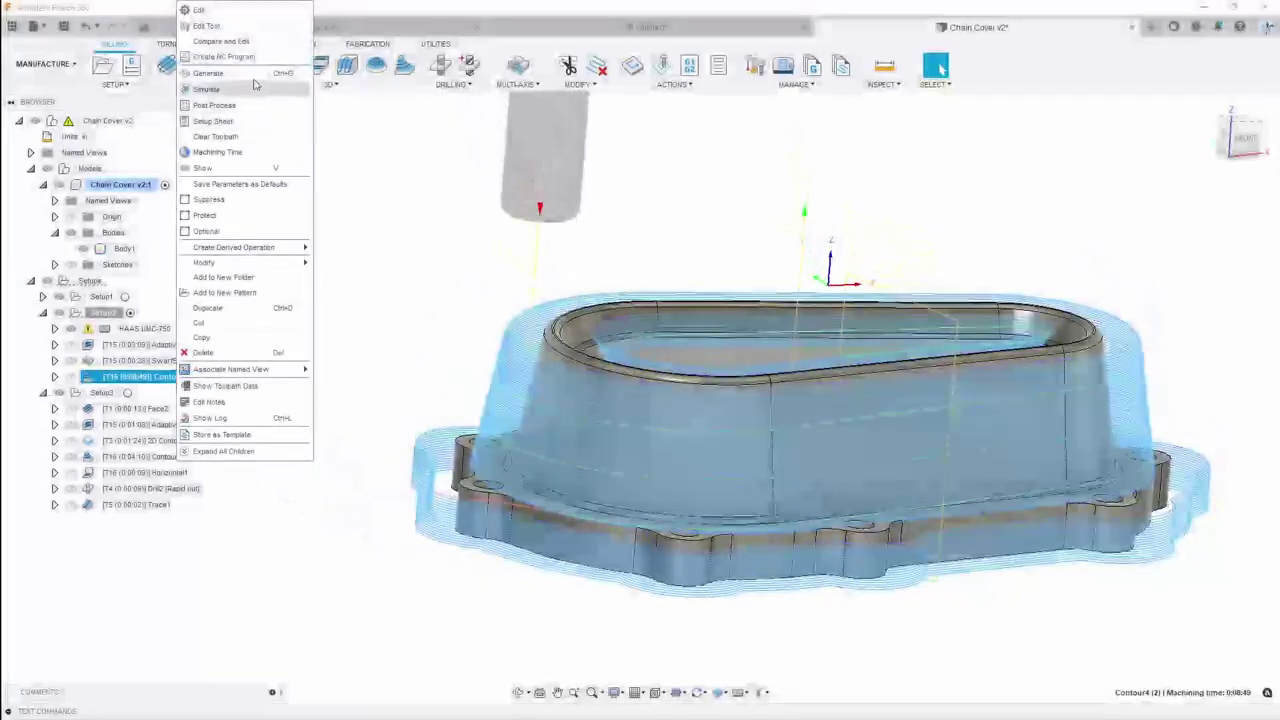
click(425, 269)
shift+middle_drag(426, 289, 464, 380)
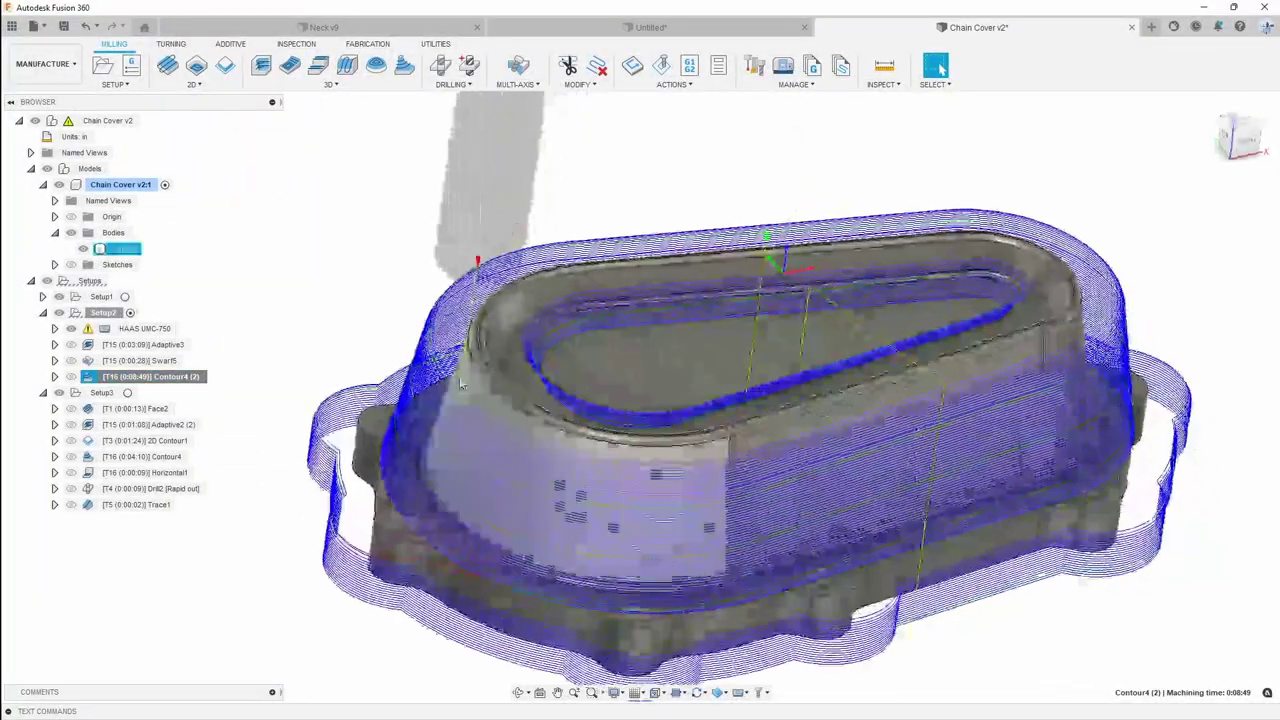
shift+middle_drag(363, 378, 350, 445)
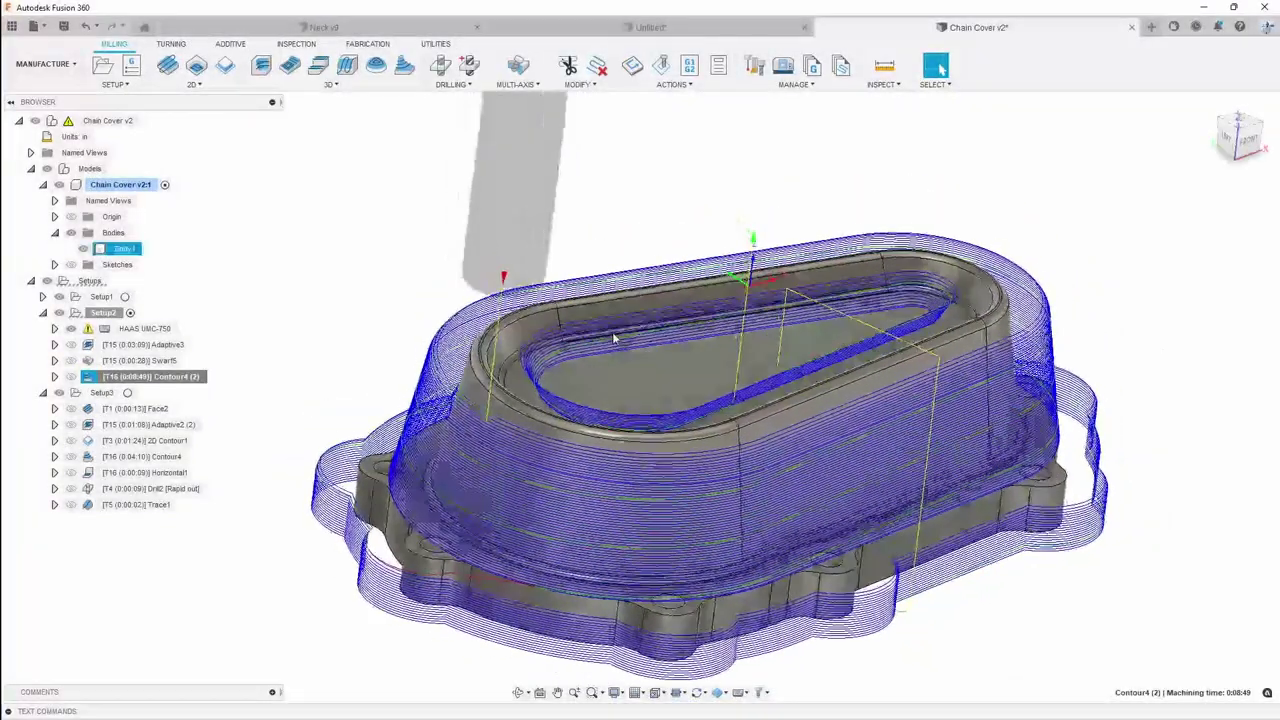
Reduce the additional boundary offset of Contour4 (2) to drop the passes around the flange's outer edge, and regenerate the toolpath
right_click(201, 378)
click(262, 25)
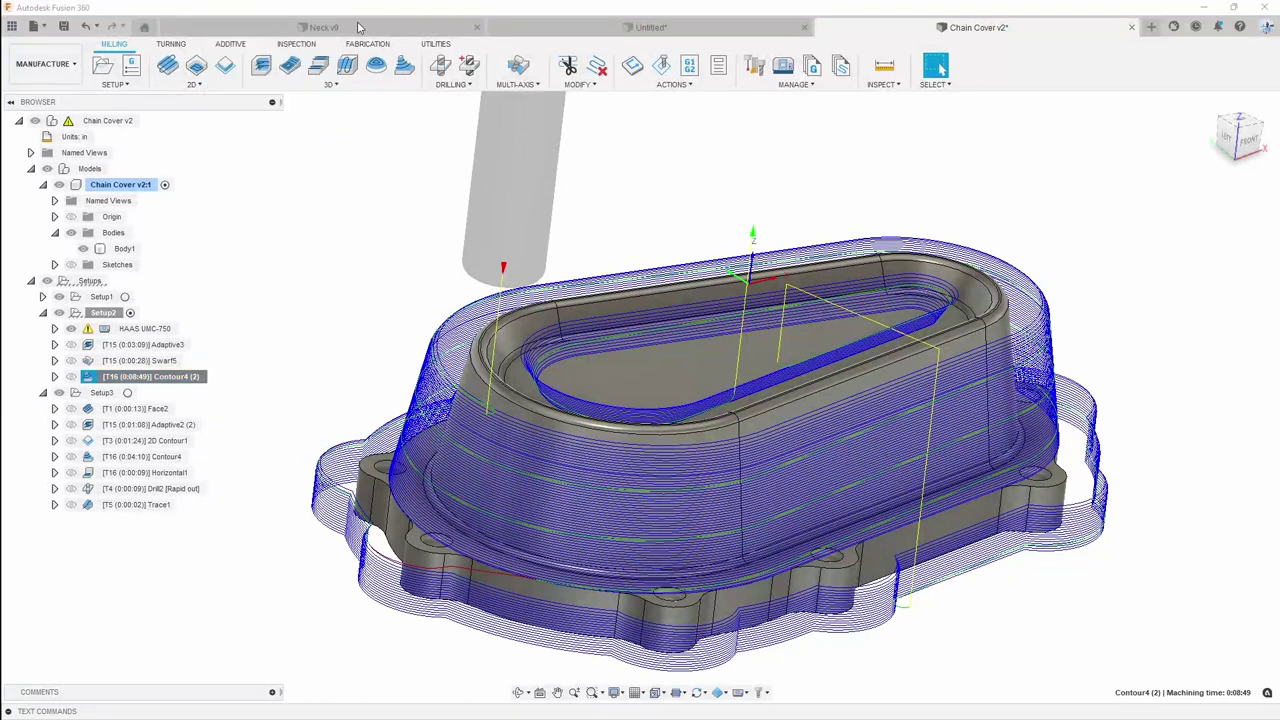
click(776, 147)
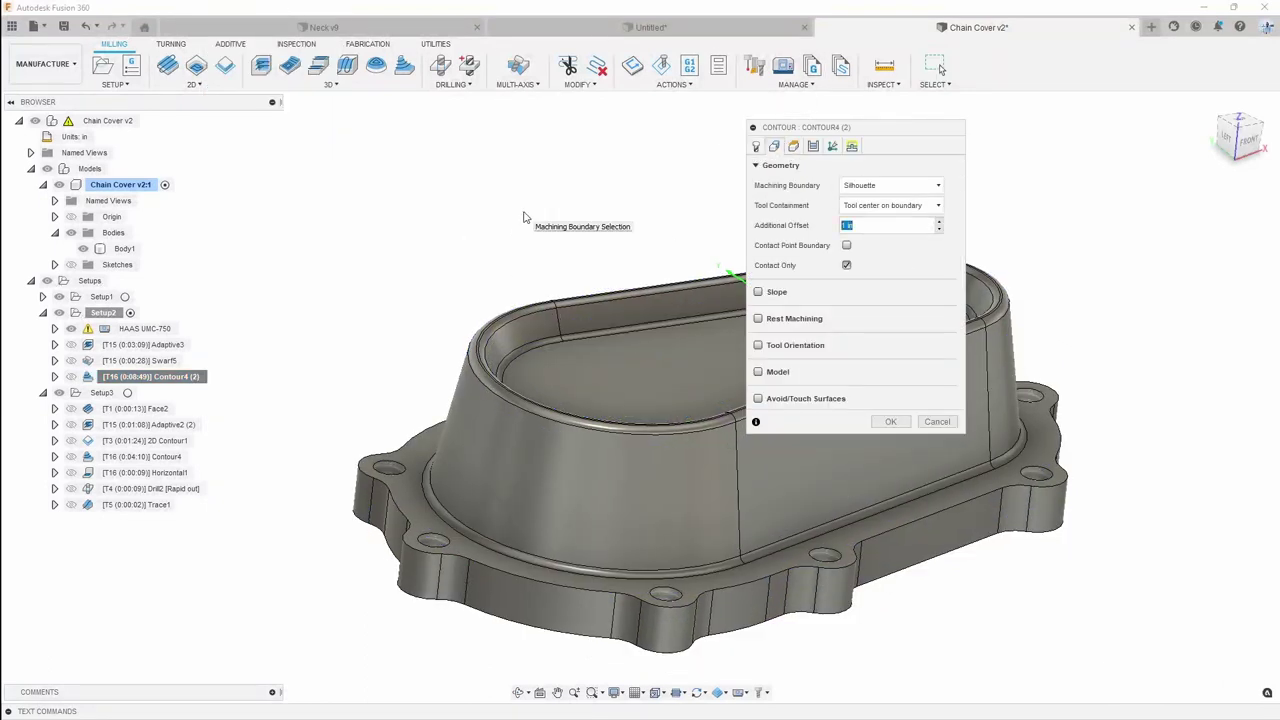
click(886, 422)
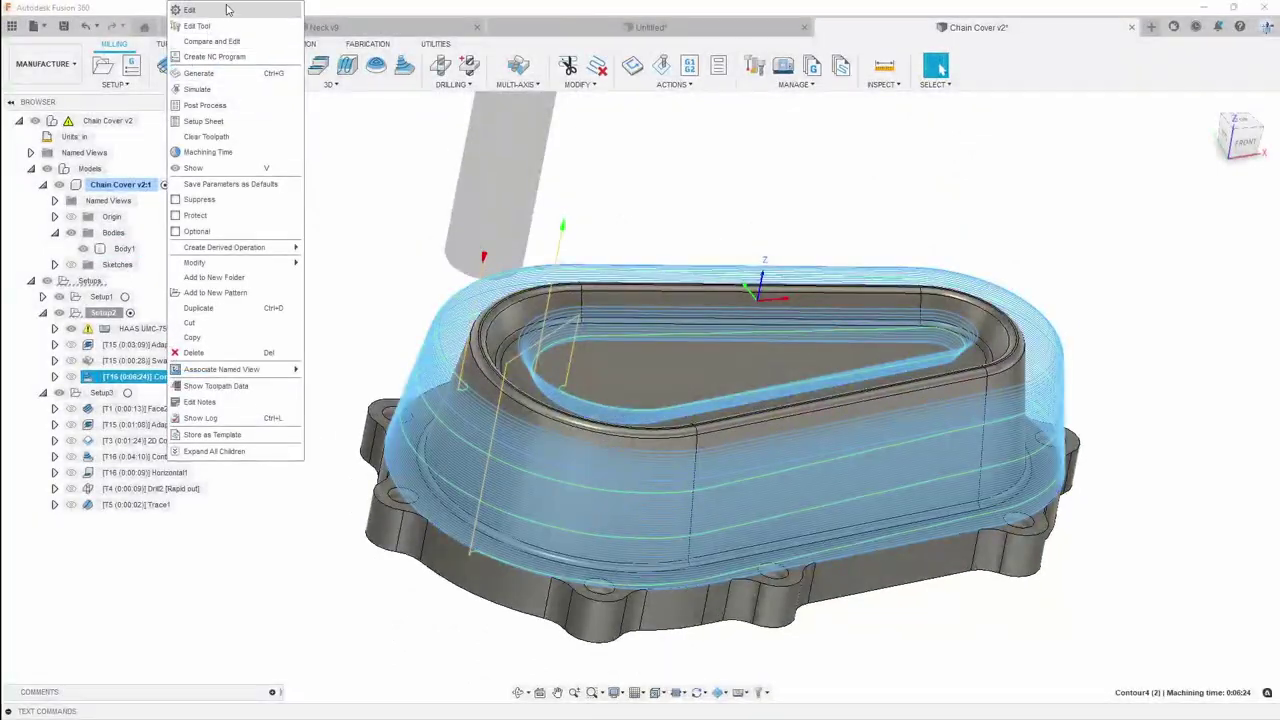
Check the Contour4 (2) settings without changing them, and compare its passes with the Swarf5 toolpath
click(189, 9)
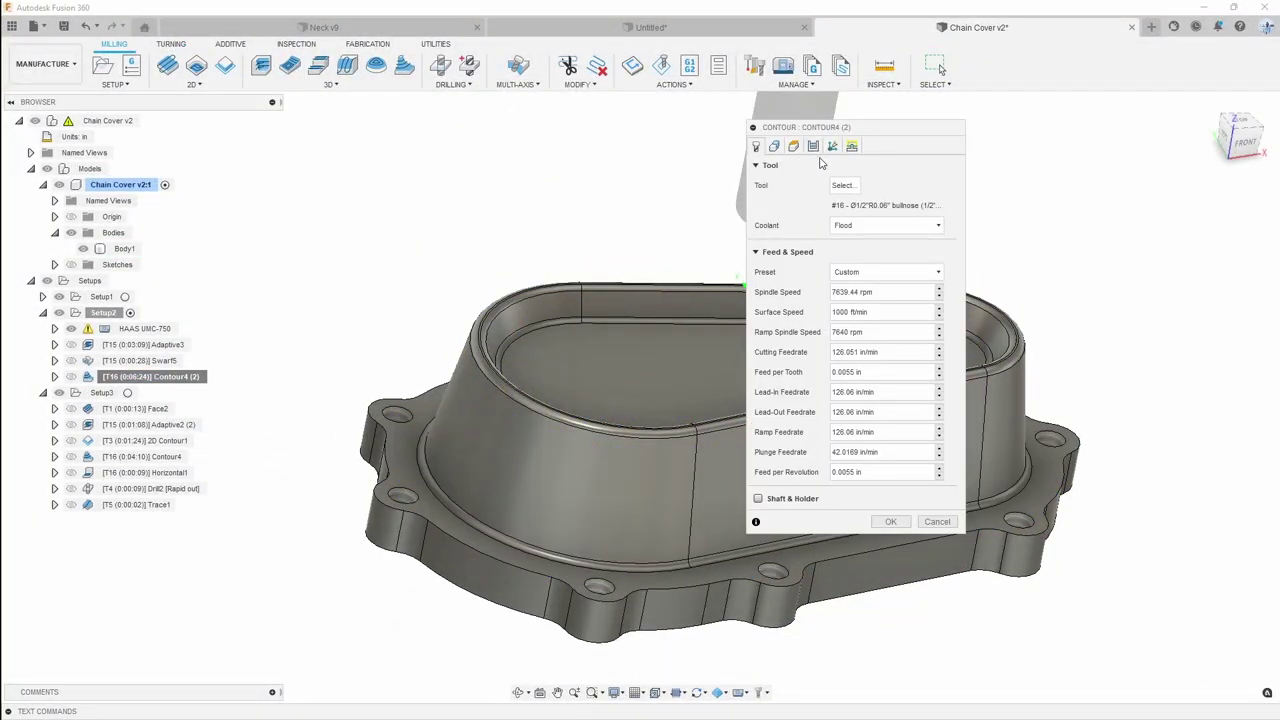
click(937, 521)
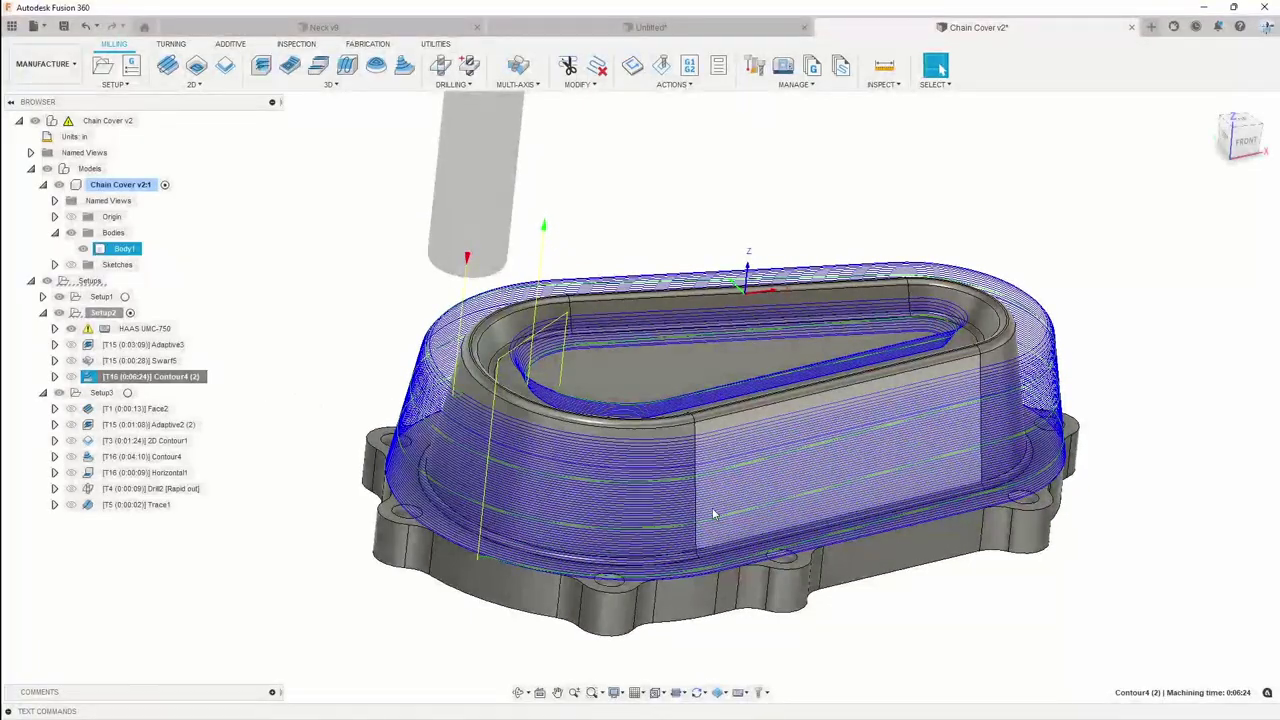
shift+middle_drag(720, 483, 732, 482)
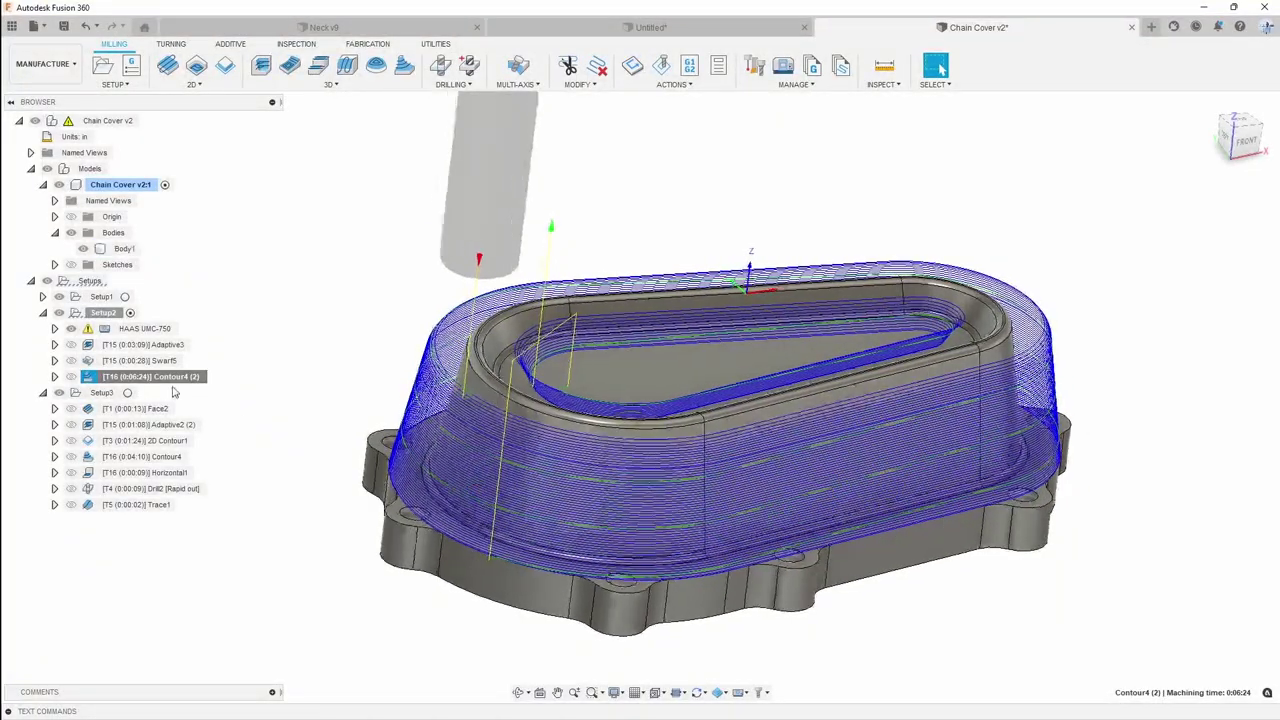
click(171, 361)
shift+middle_drag(620, 418, 623, 412)
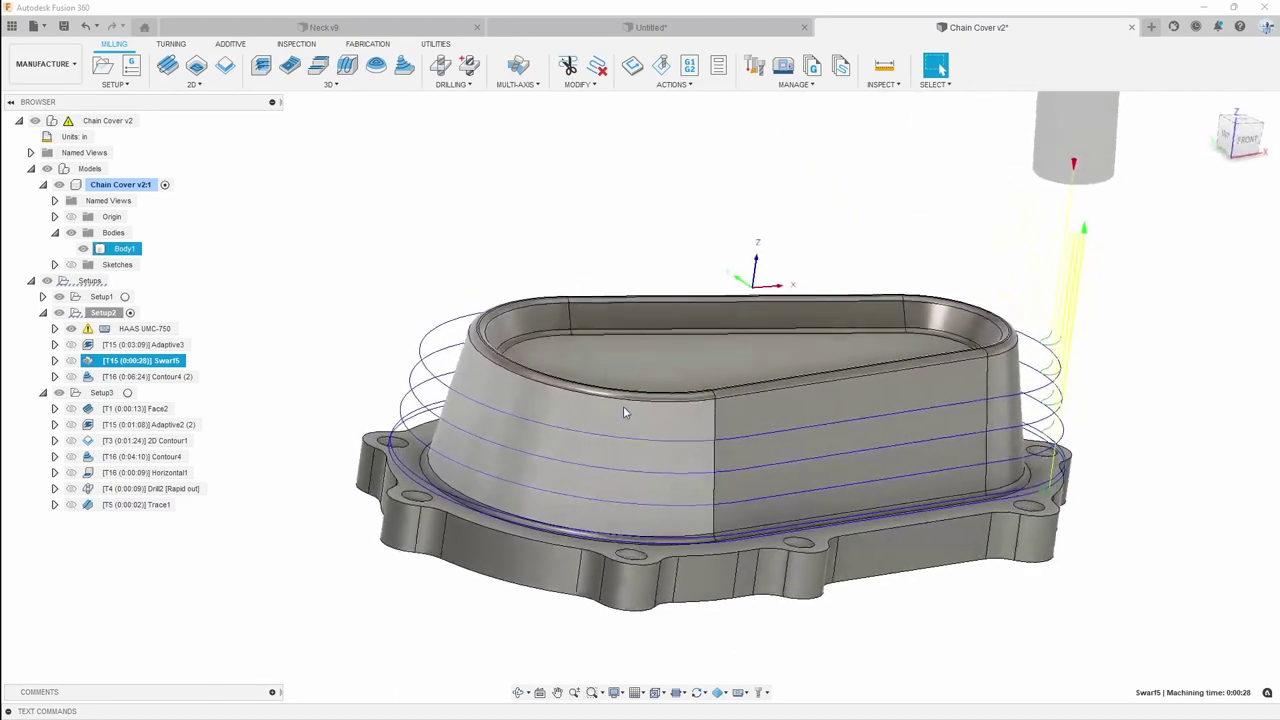
click(168, 380)
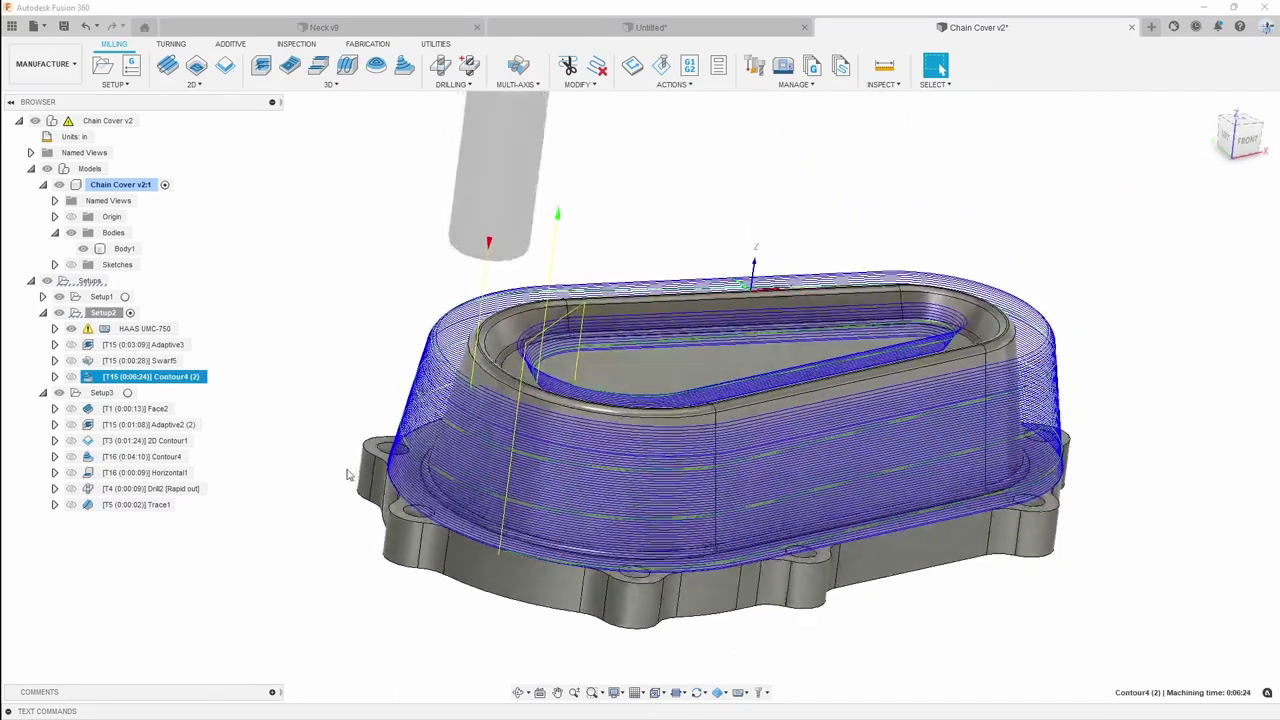
click(352, 382)
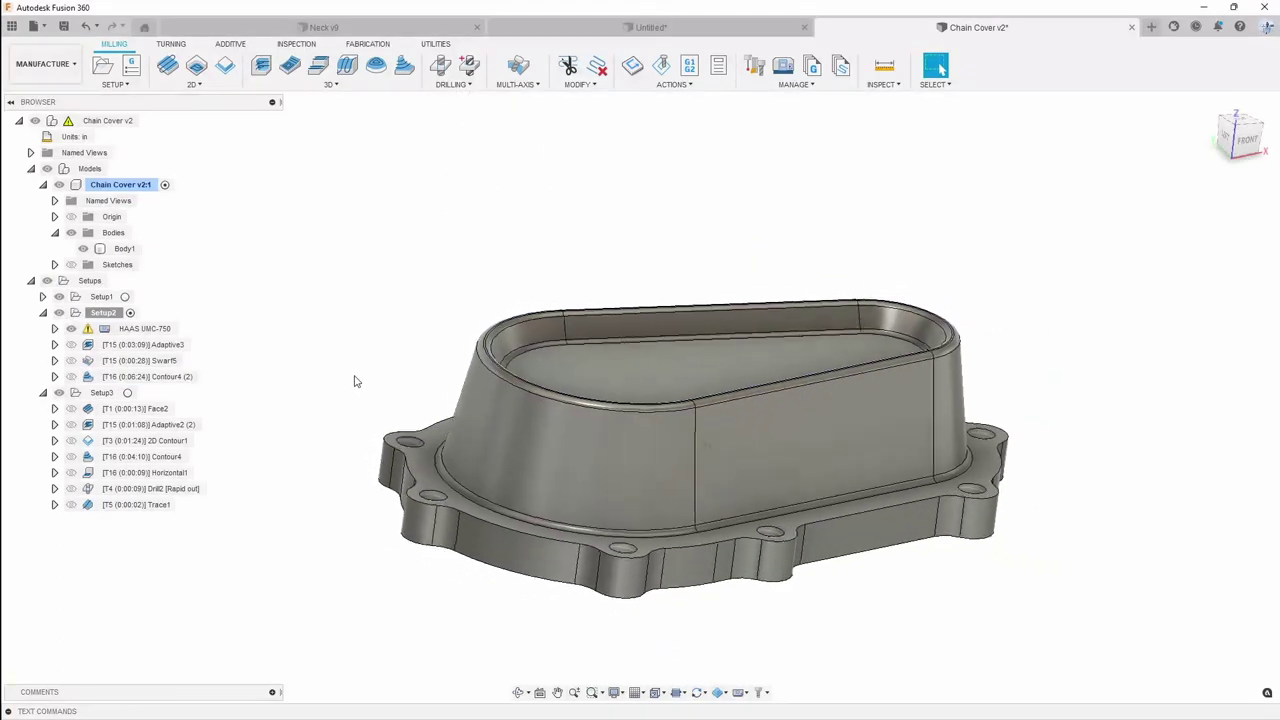
click(140, 344)
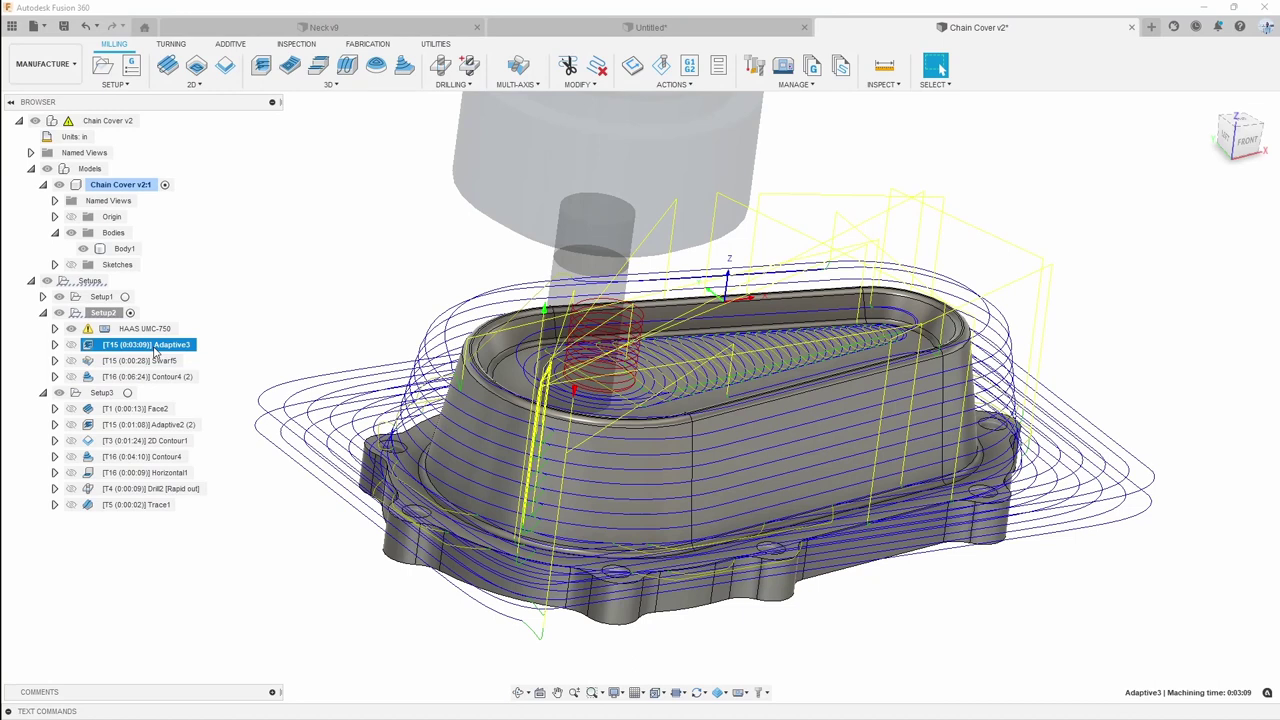
shift+click(145, 376)
right_click(186, 376)
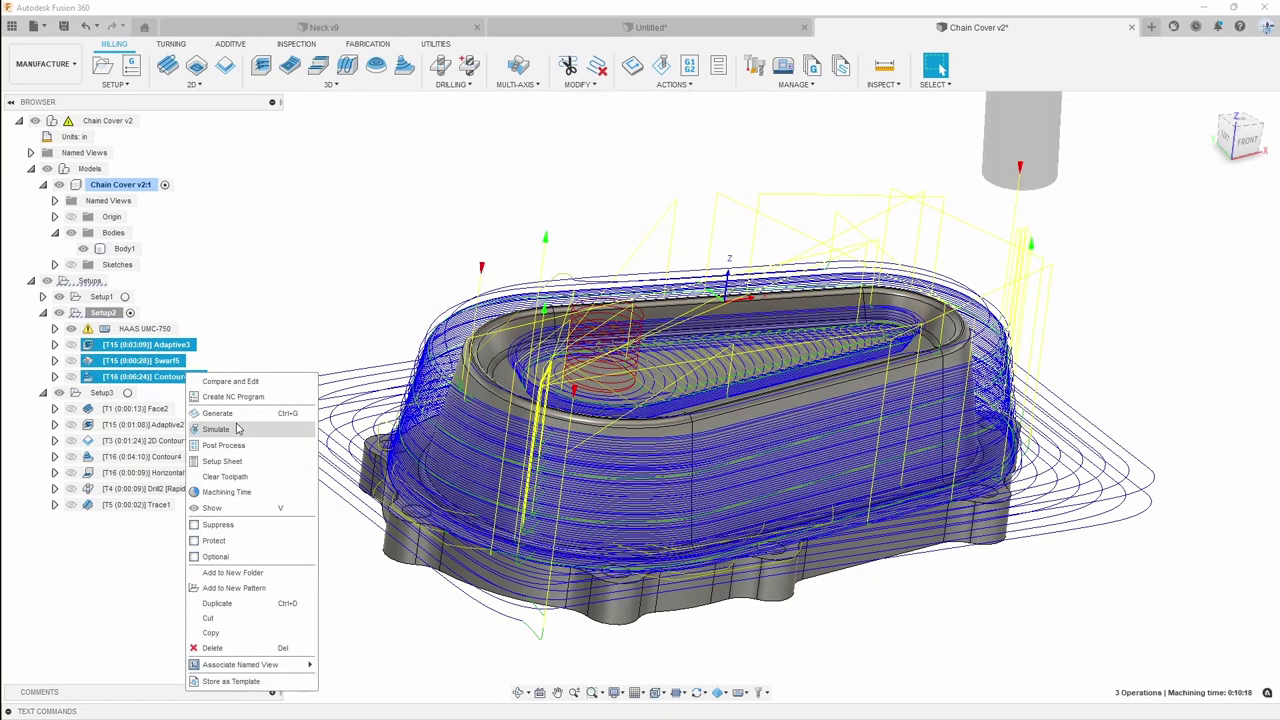
click(256, 343)
click(245, 330)
Simulate only Adaptive3 and Contour4 (2) with the machine model, skipping ahead to the contour operation
click(171, 344)
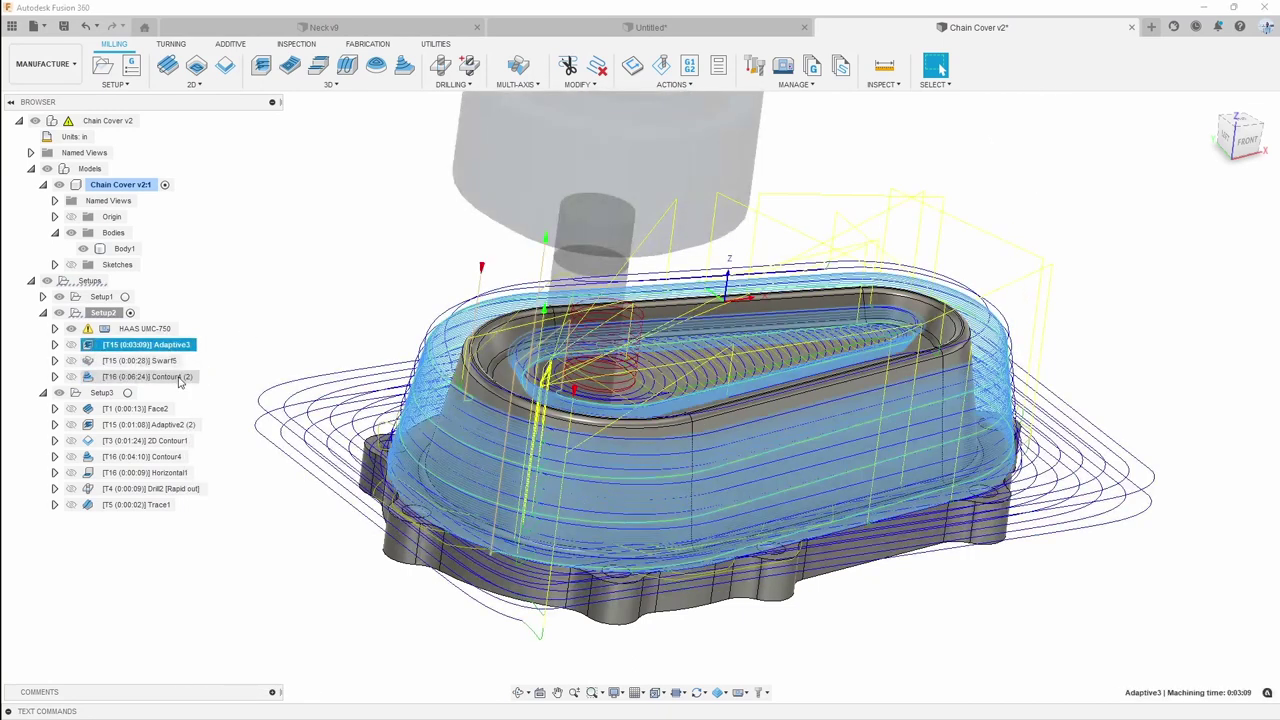
ctrl+click(181, 378)
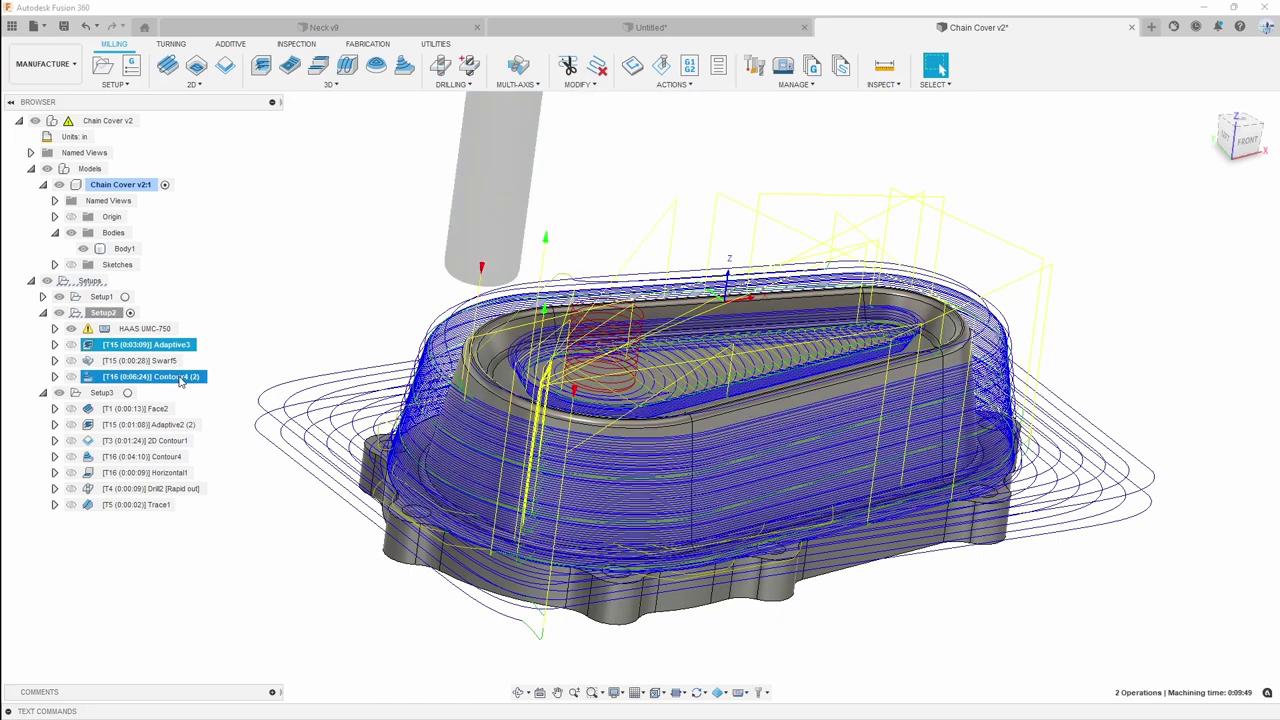
right_click(181, 378)
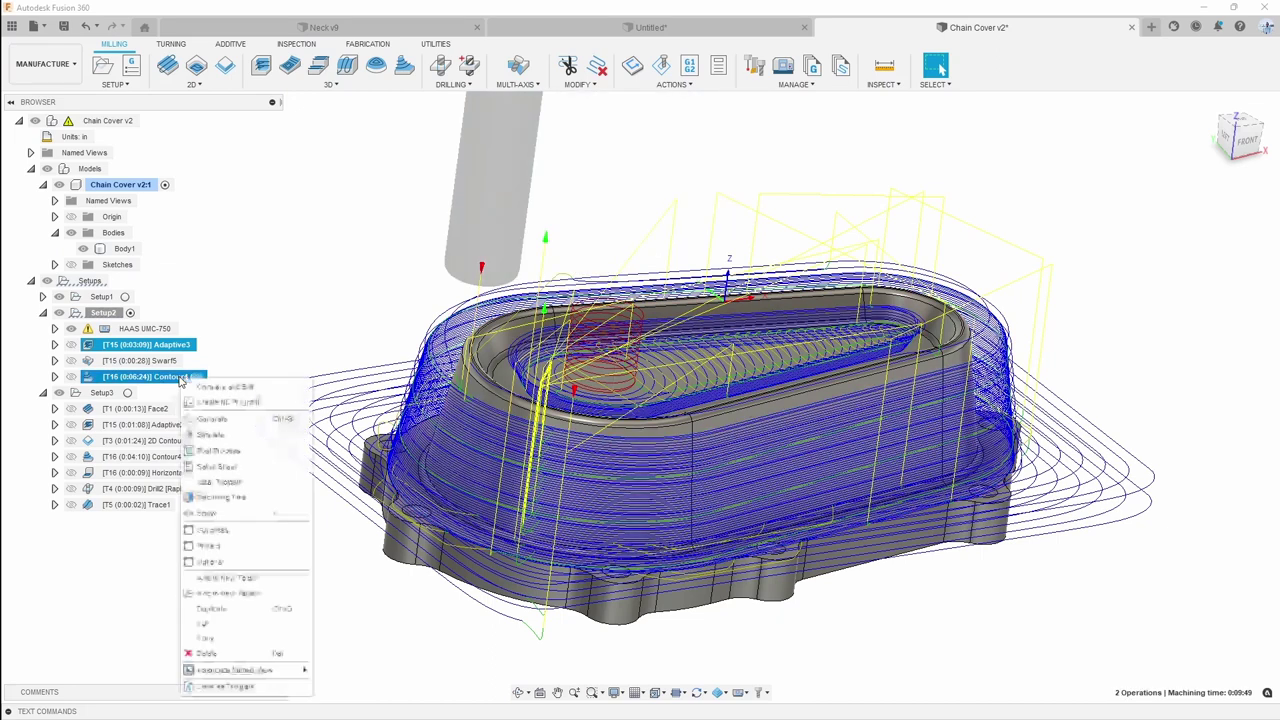
click(241, 434)
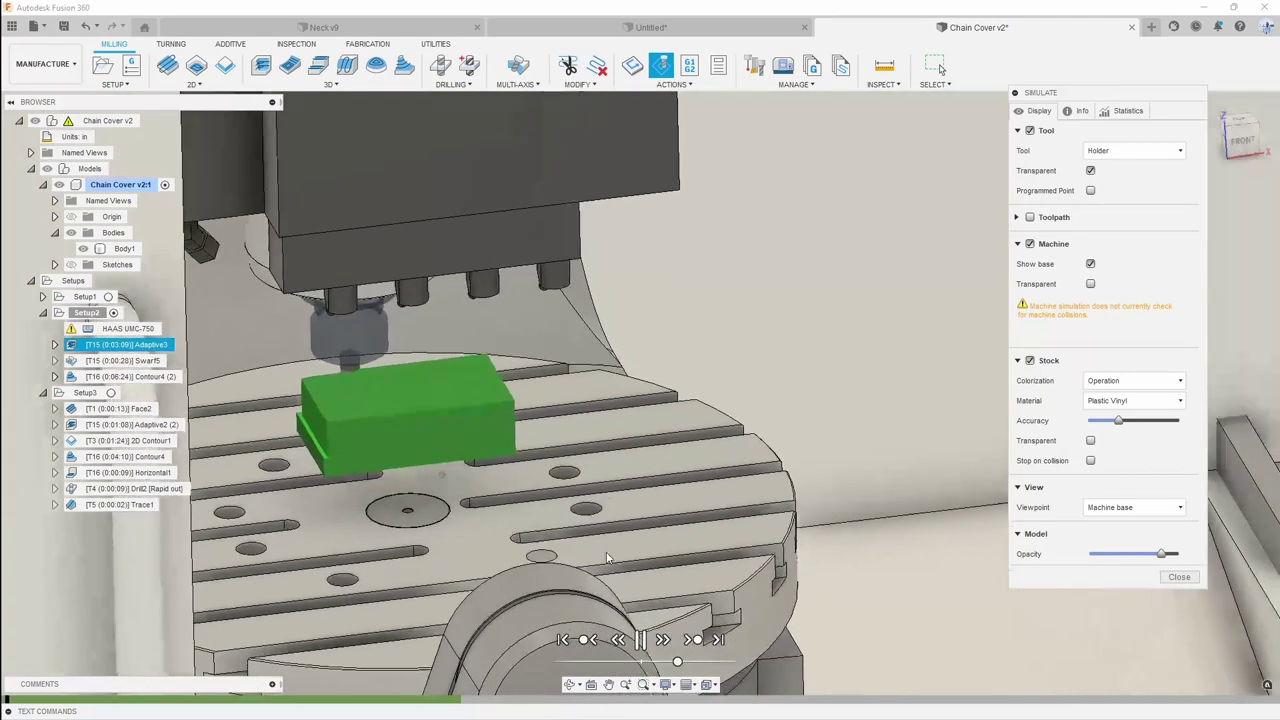
click(694, 642)
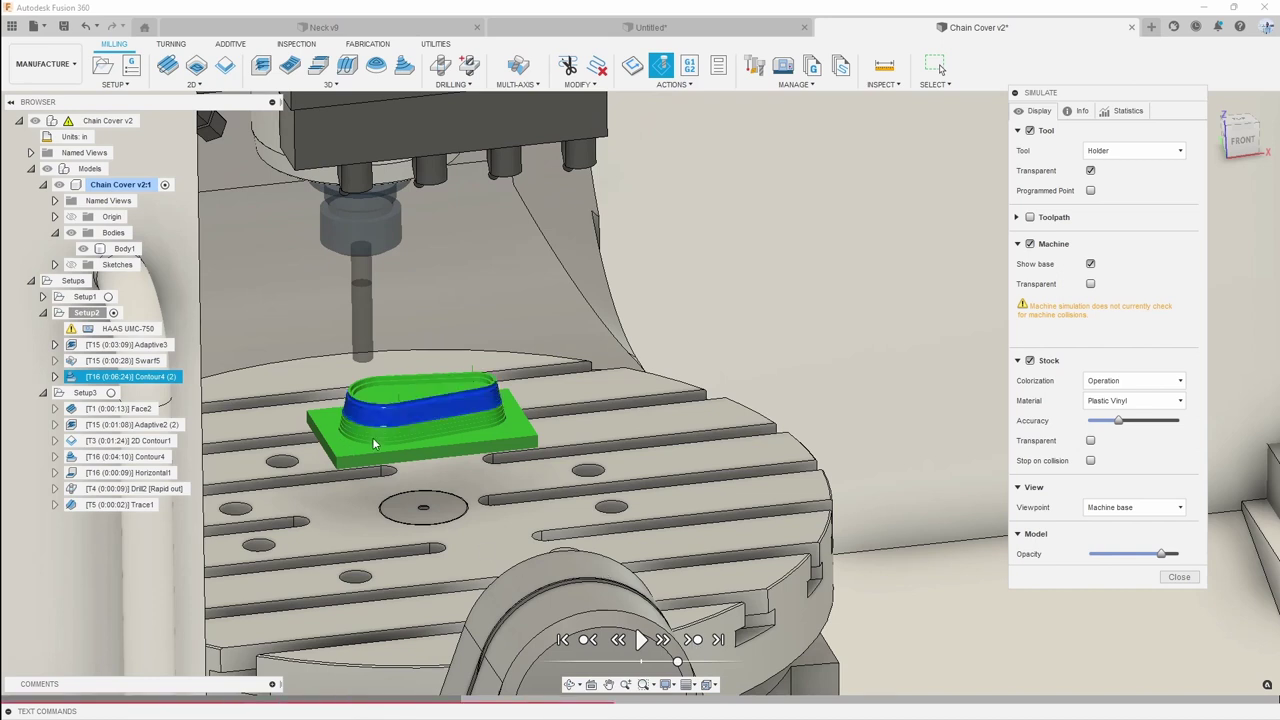
Inspect the simulated stock on the outer walls, rim and pocket, and close the simulation
scroll(349, 400, up, 2)
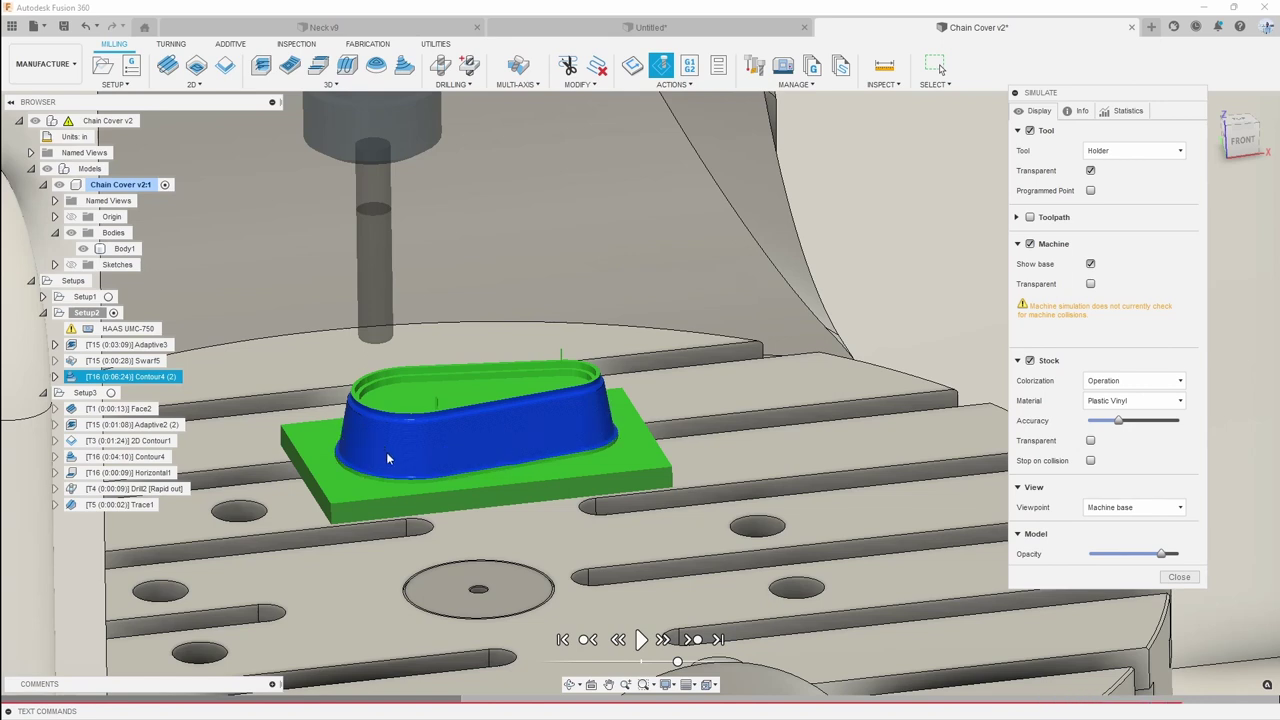
scroll(390, 450, up, 5)
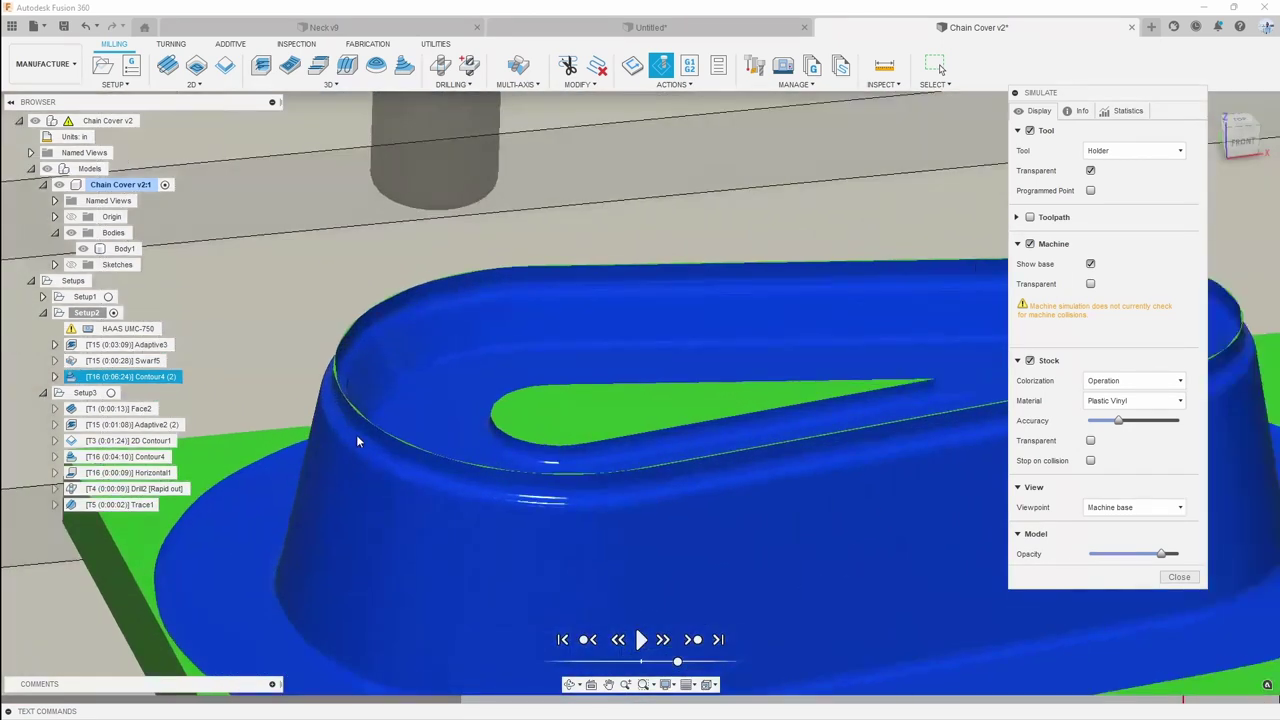
middle_drag(357, 440, 341, 362)
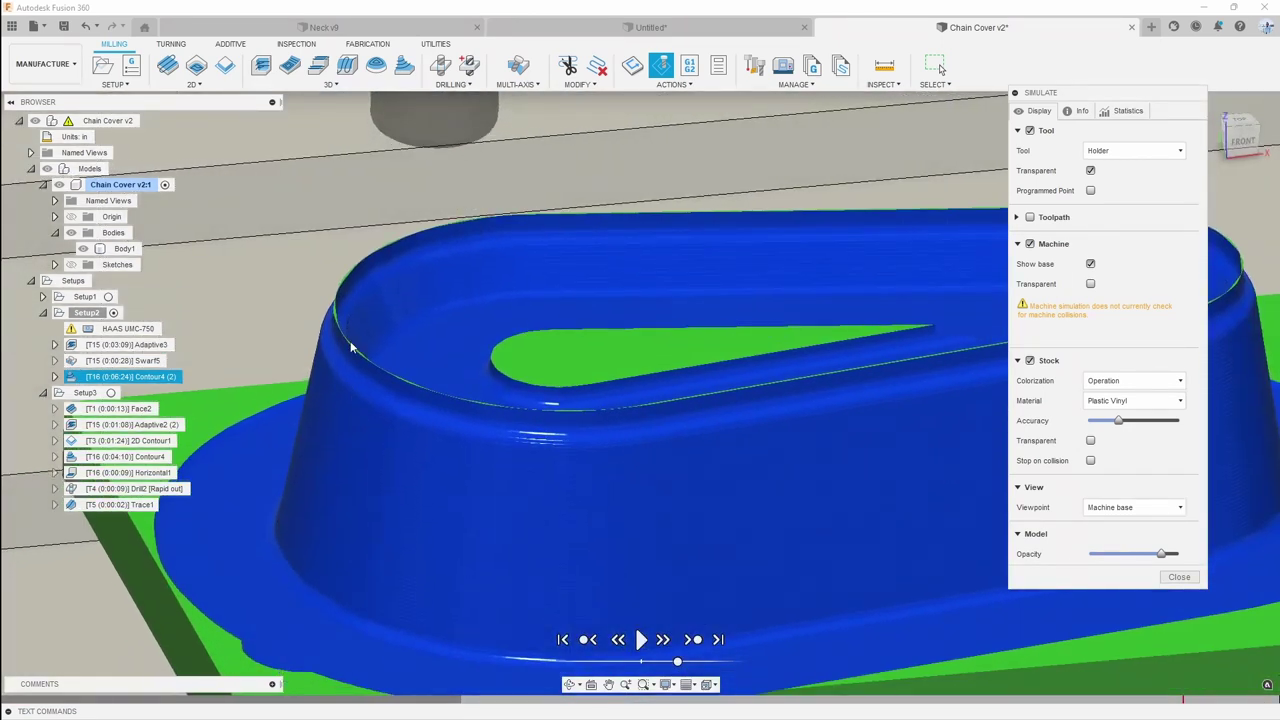
middle_drag(676, 373, 646, 374)
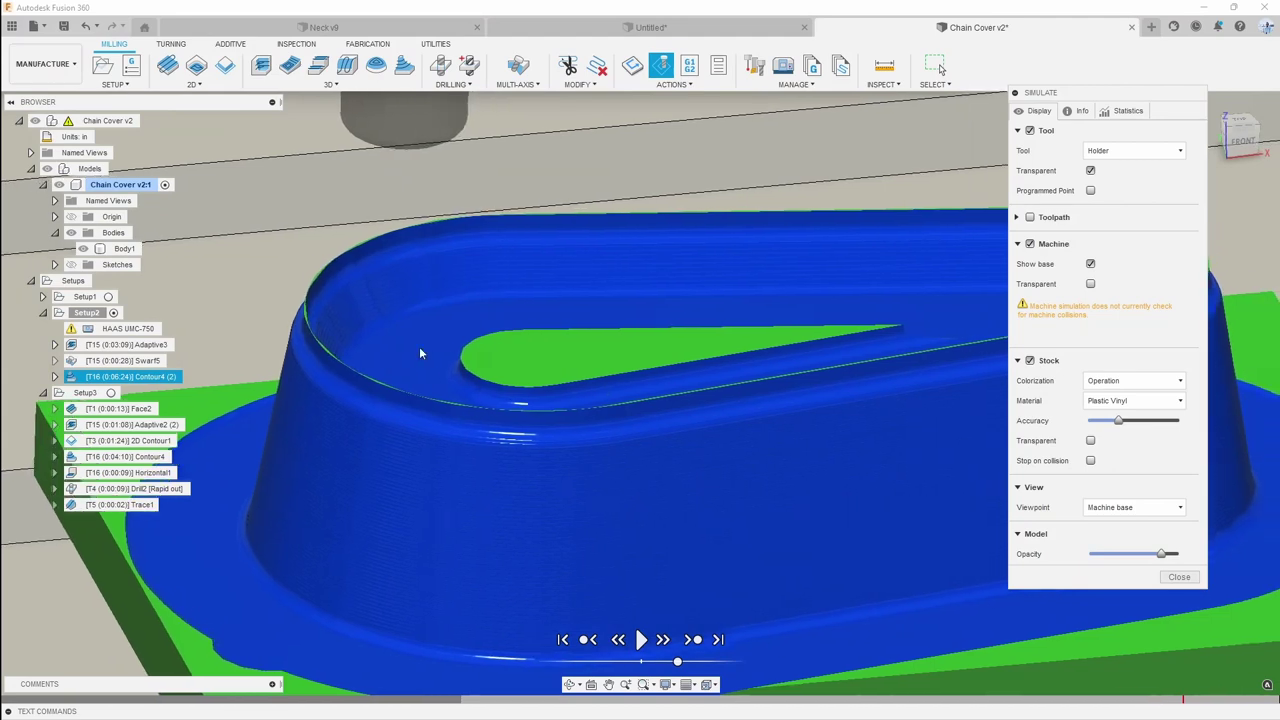
scroll(429, 366, down, 2)
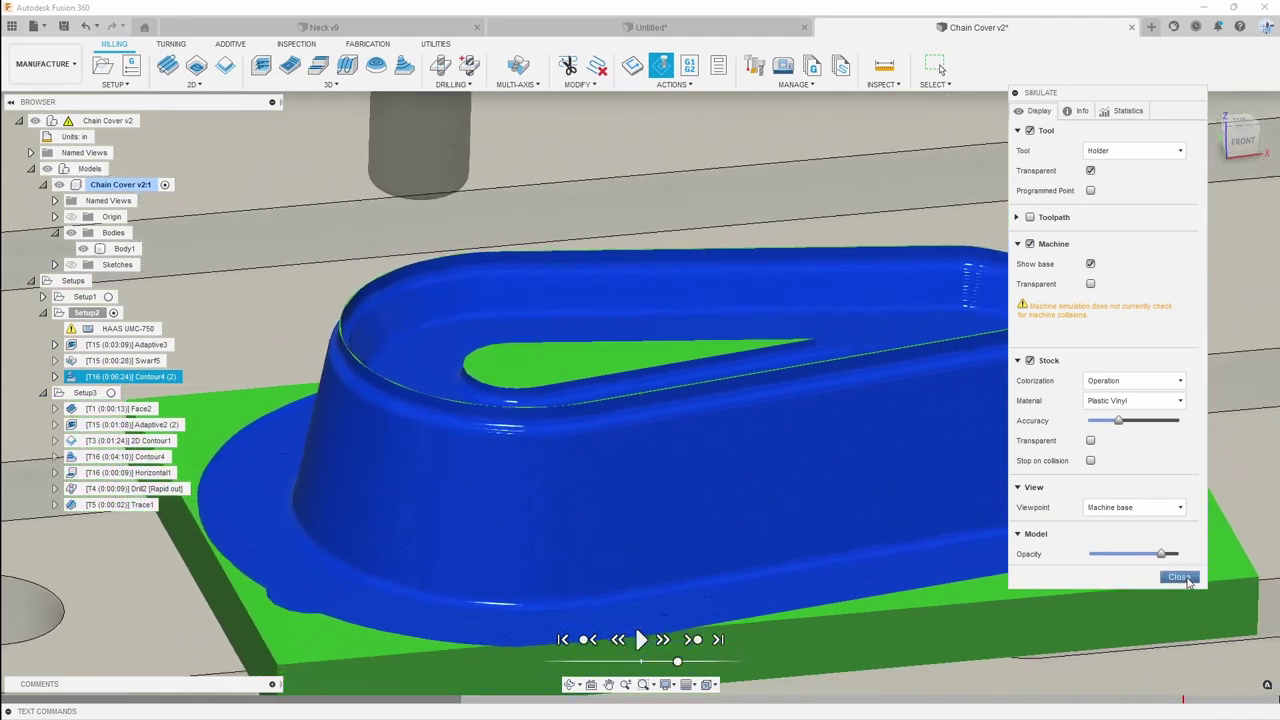
click(1179, 577)
click(300, 394)
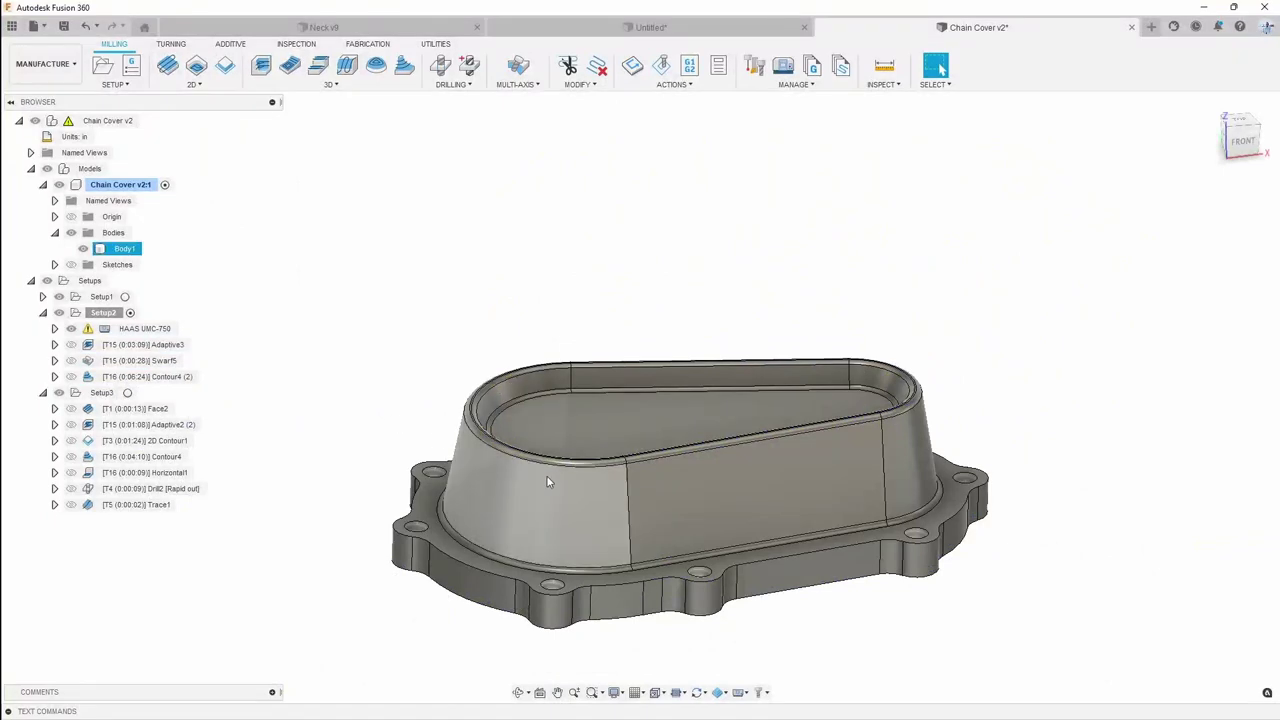
Create a 3D Scallop operation in Setup2 and assign tool 10, the 3/8" ball endmill, to it
scroll(550, 470, up, 4)
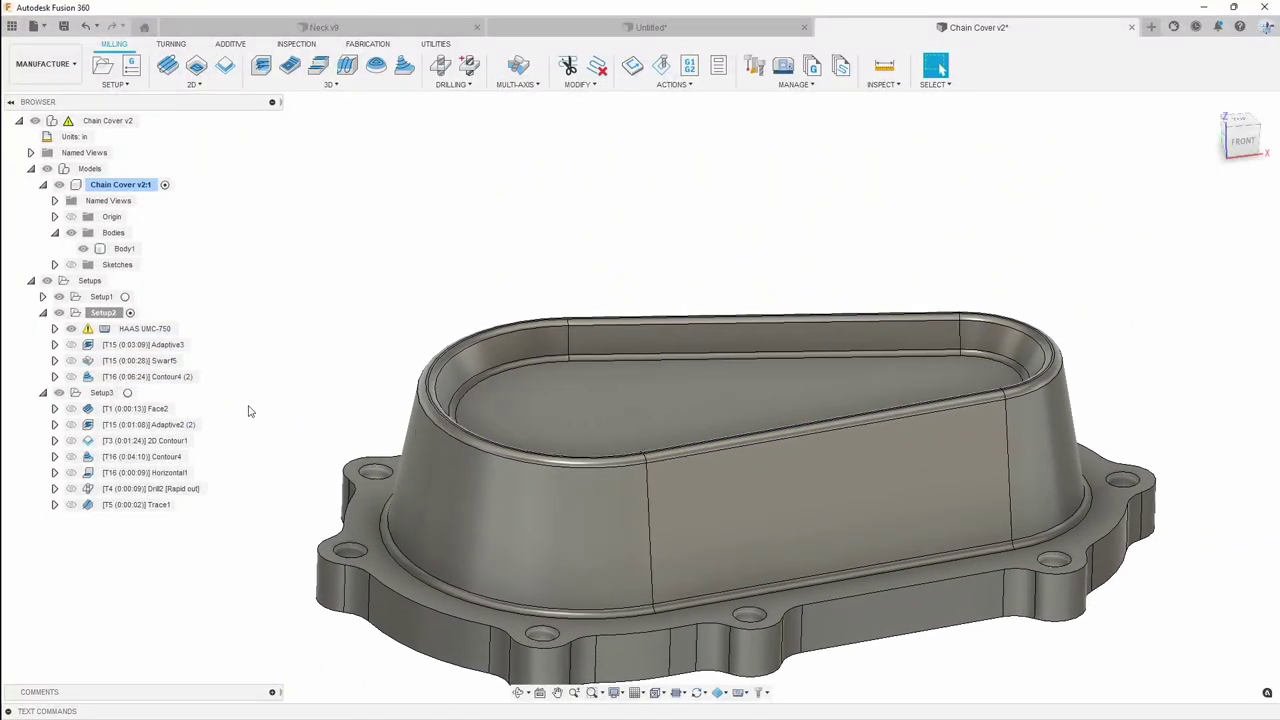
click(332, 84)
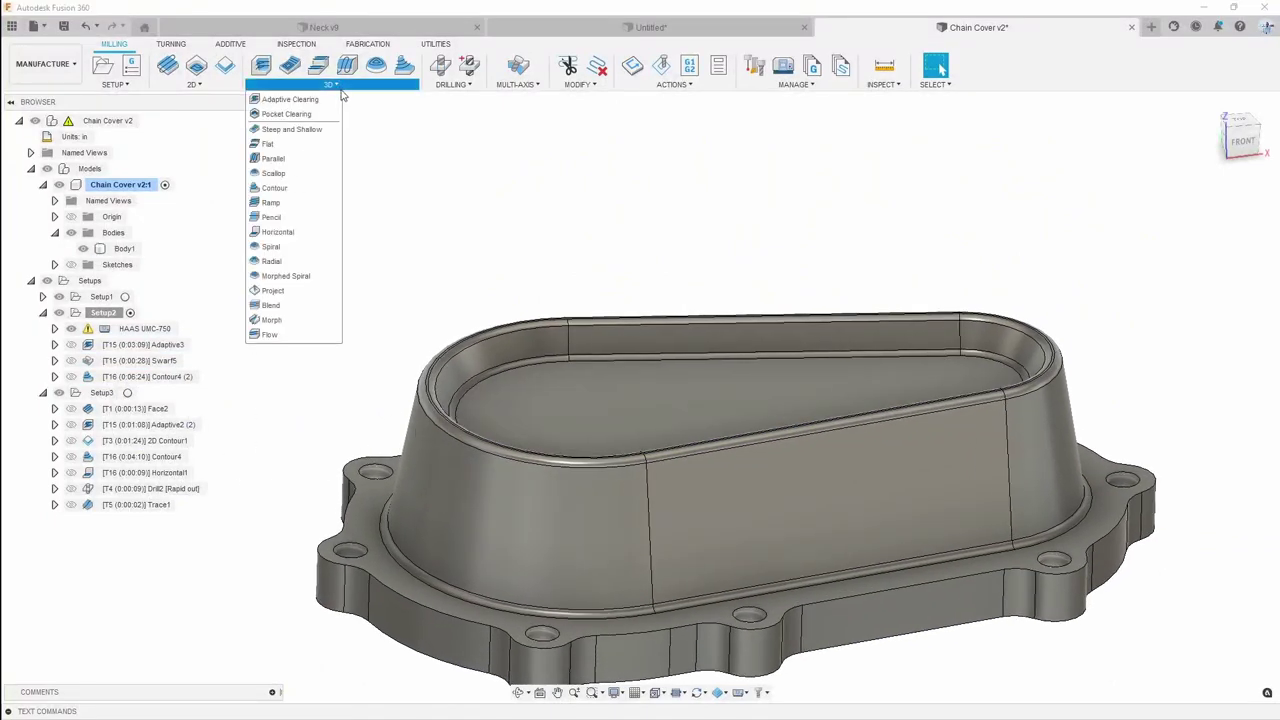
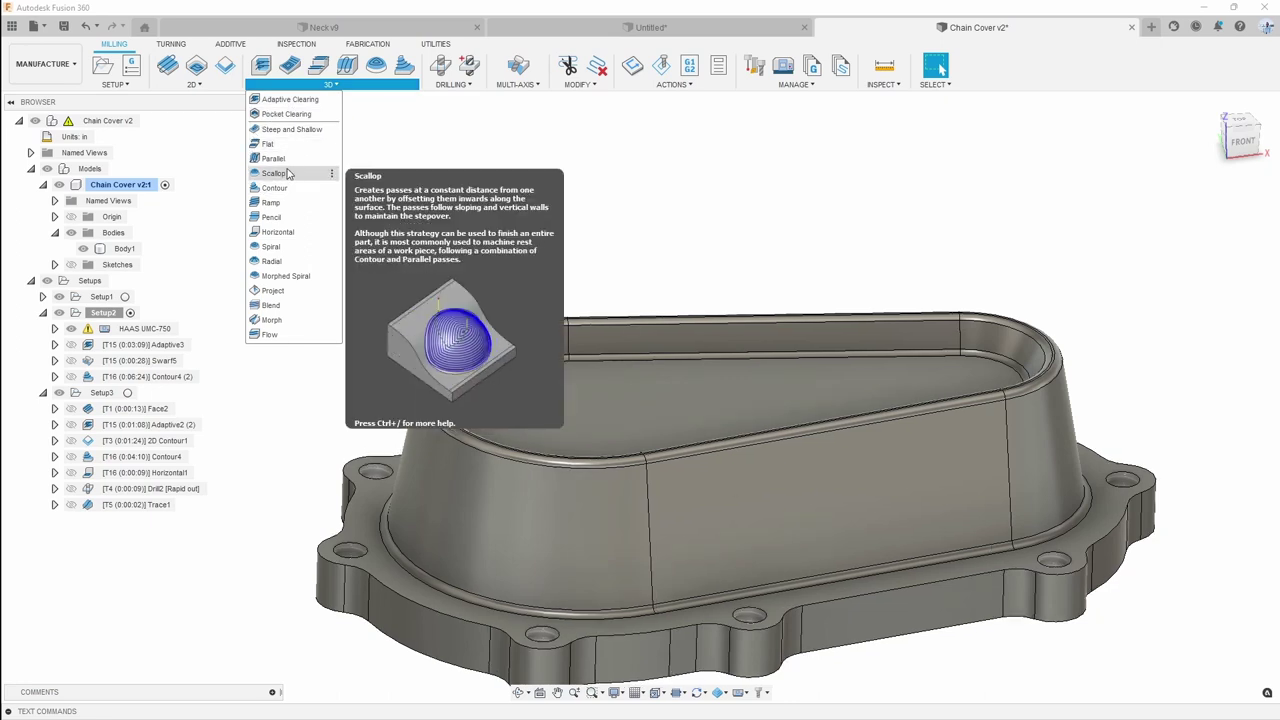
click(286, 175)
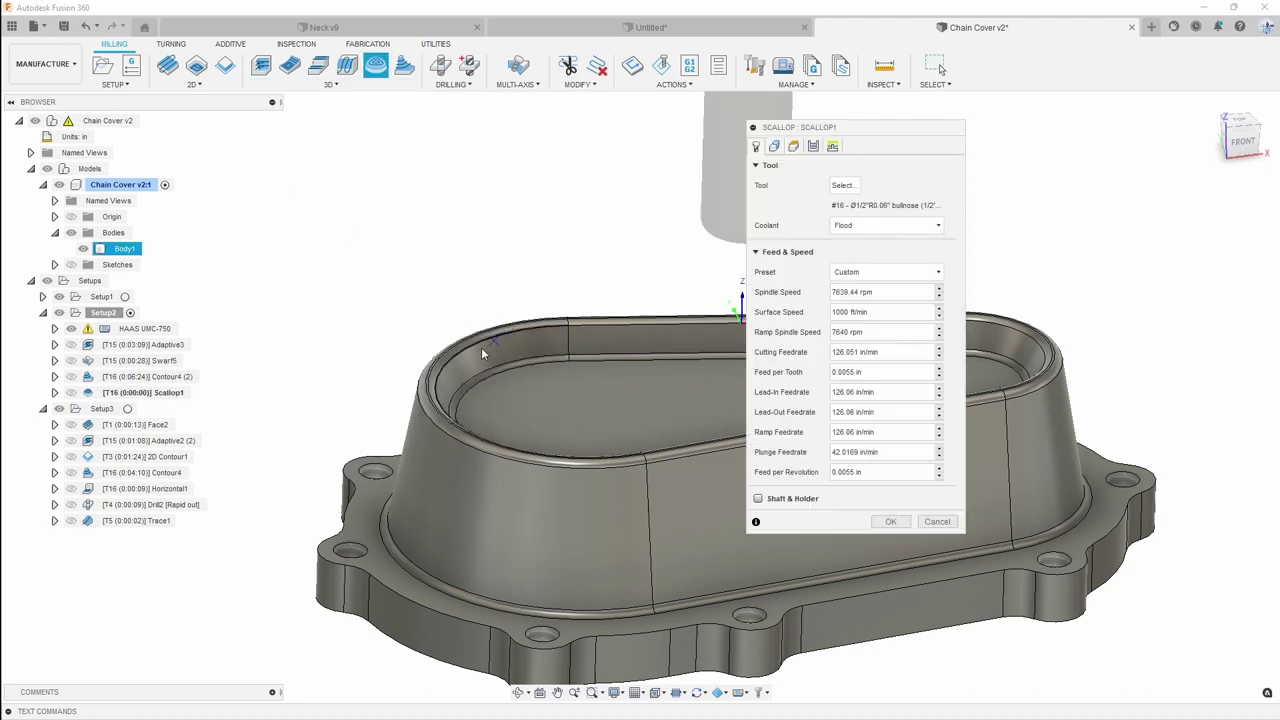
scroll(420, 340, up, 3)
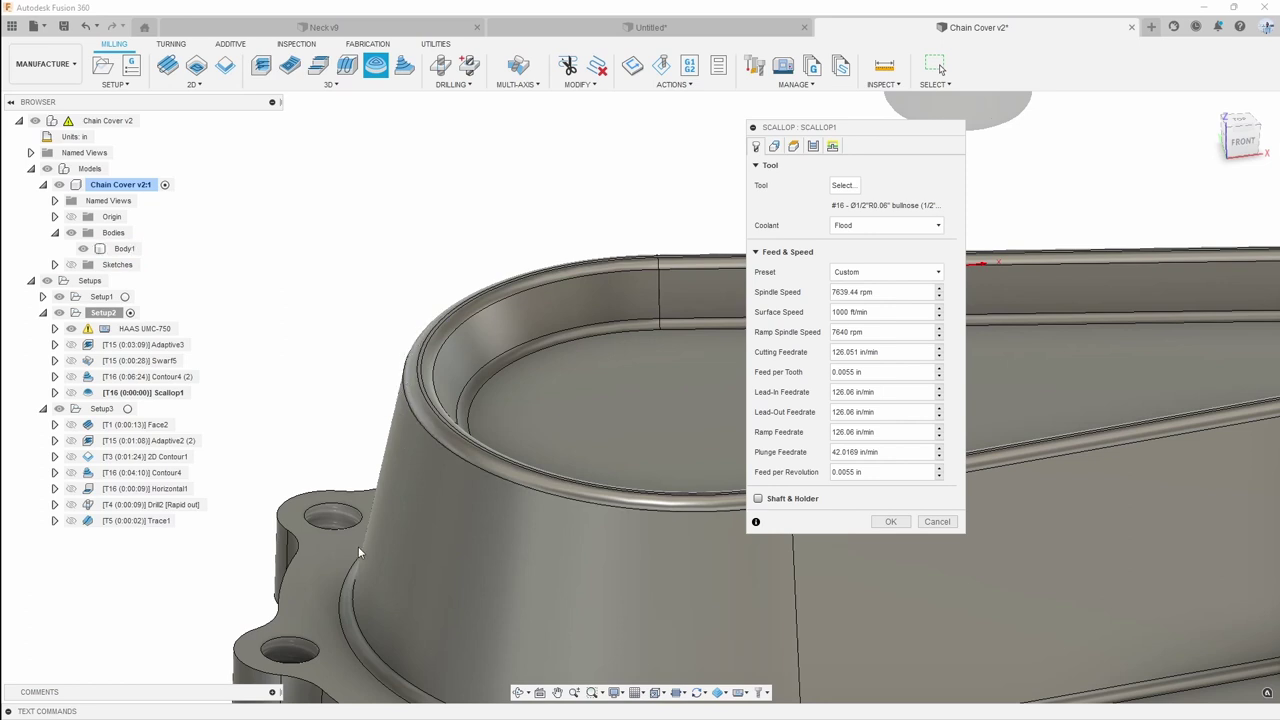
scroll(343, 355, down, 3)
scroll(354, 354, up, 5)
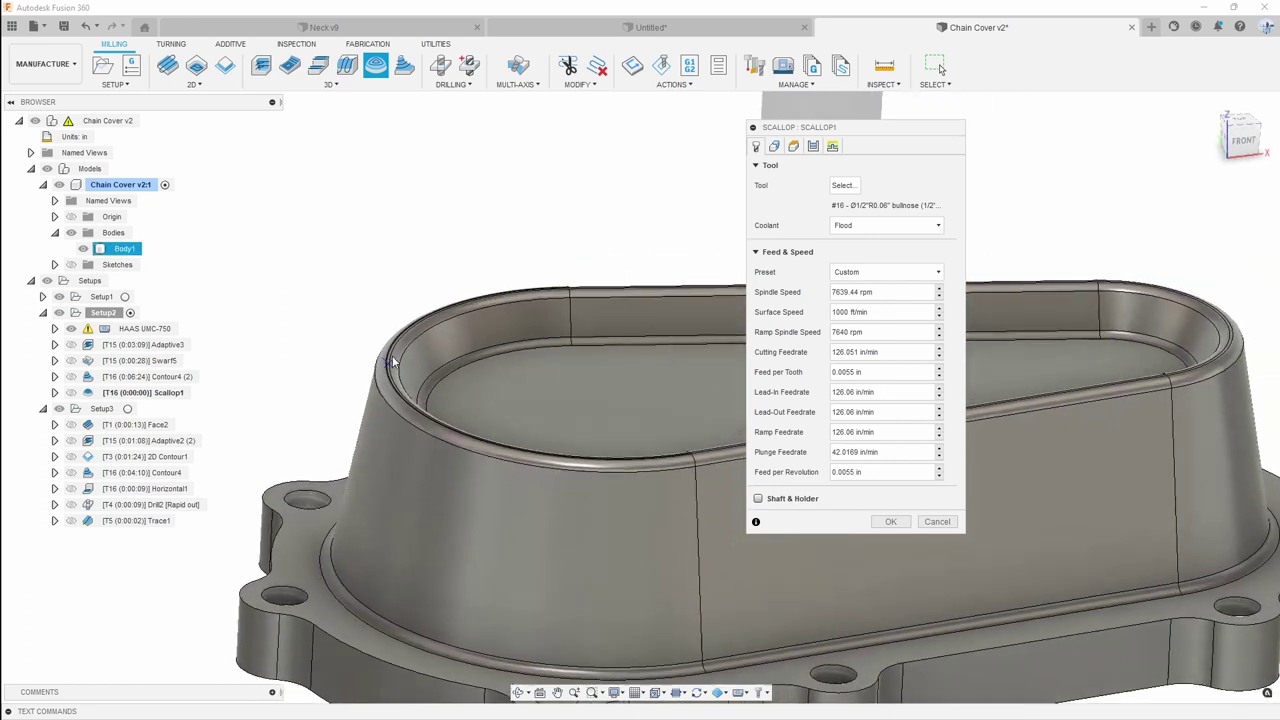
scroll(312, 384, up, 2)
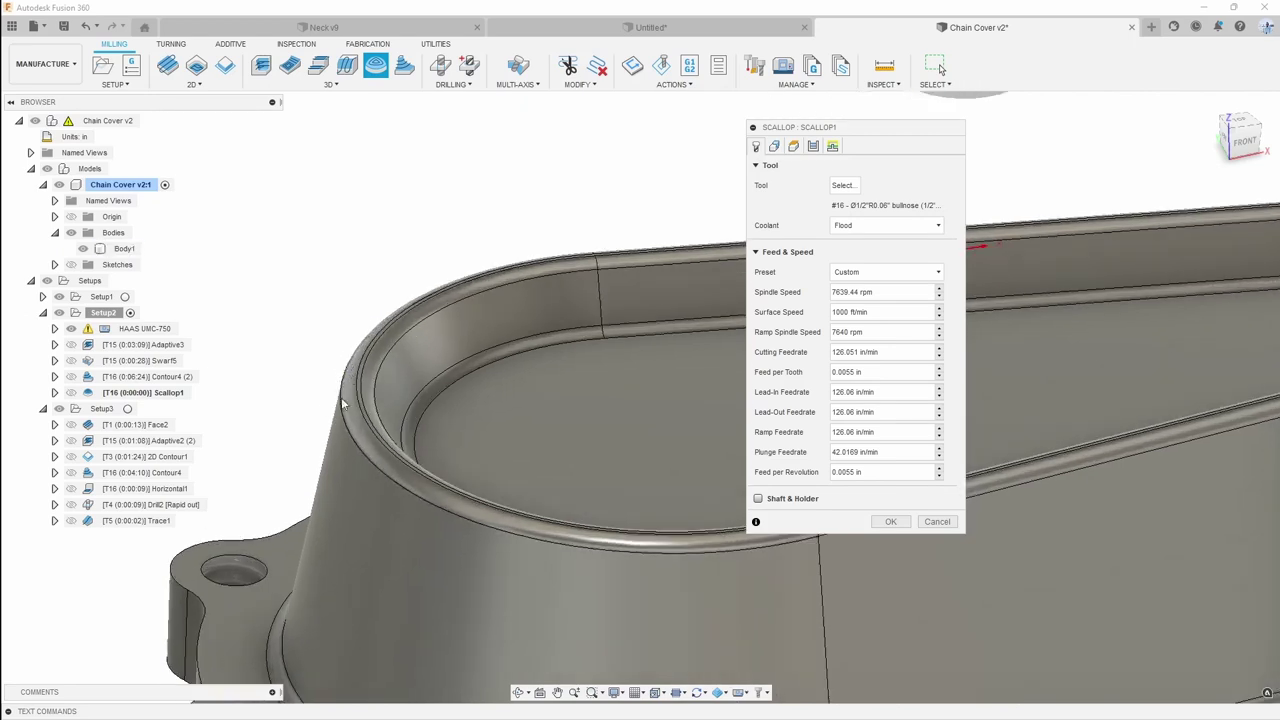
scroll(350, 380, down, 2)
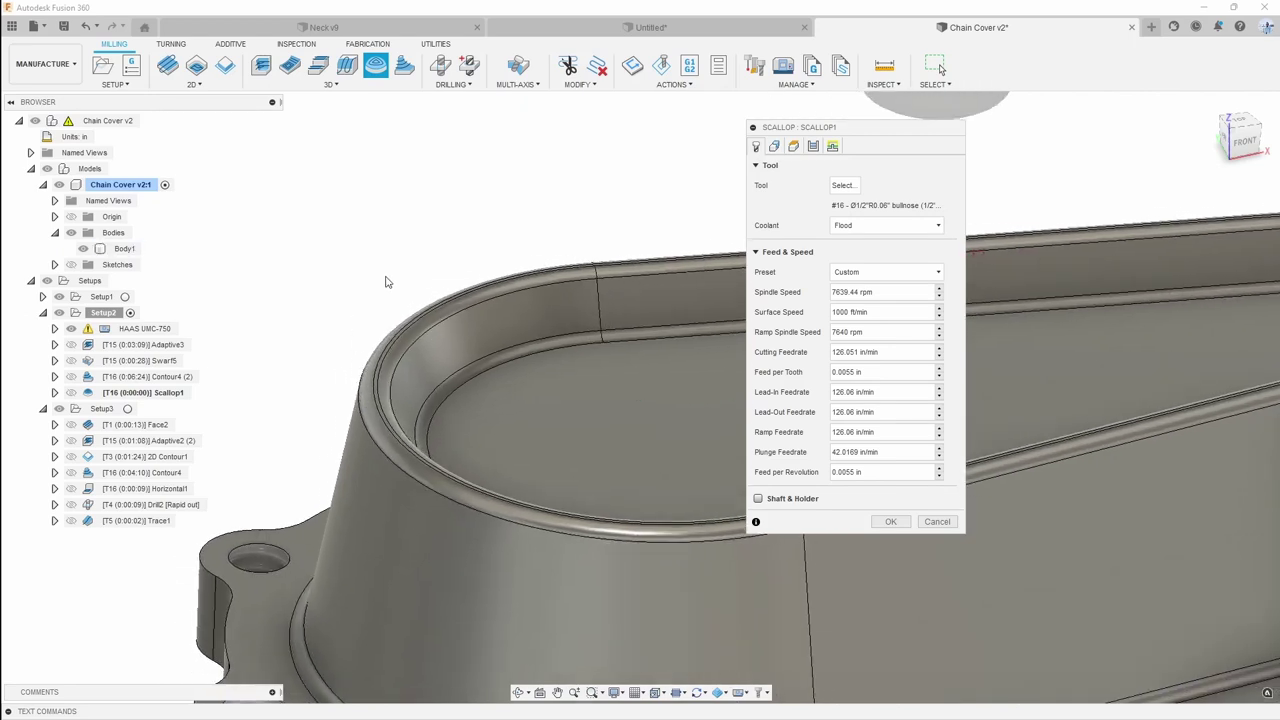
click(844, 186)
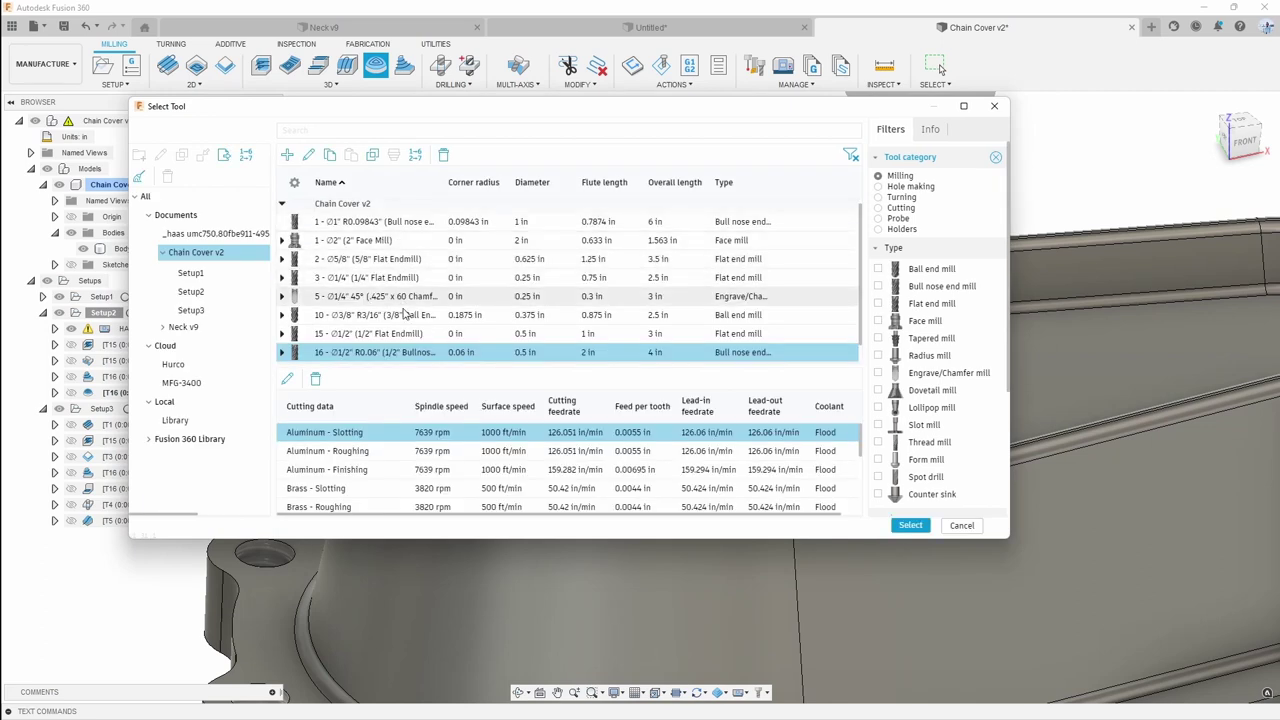
click(408, 226)
click(480, 316)
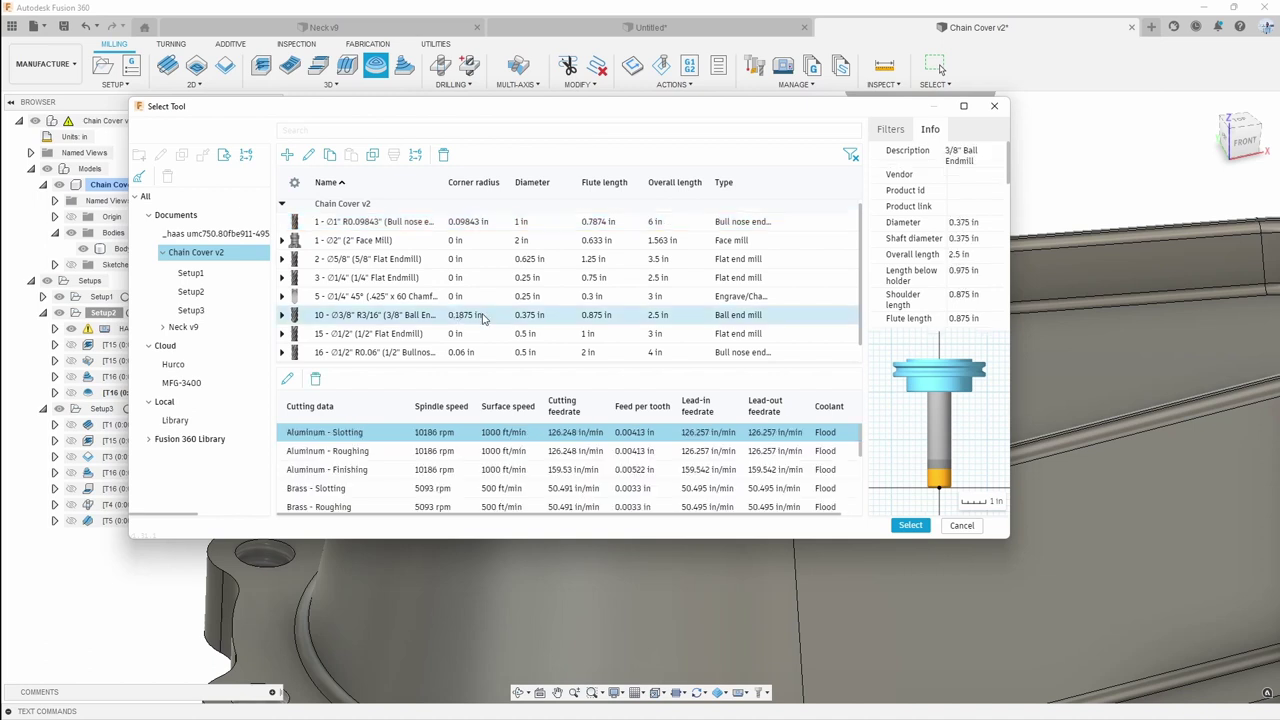
click(912, 525)
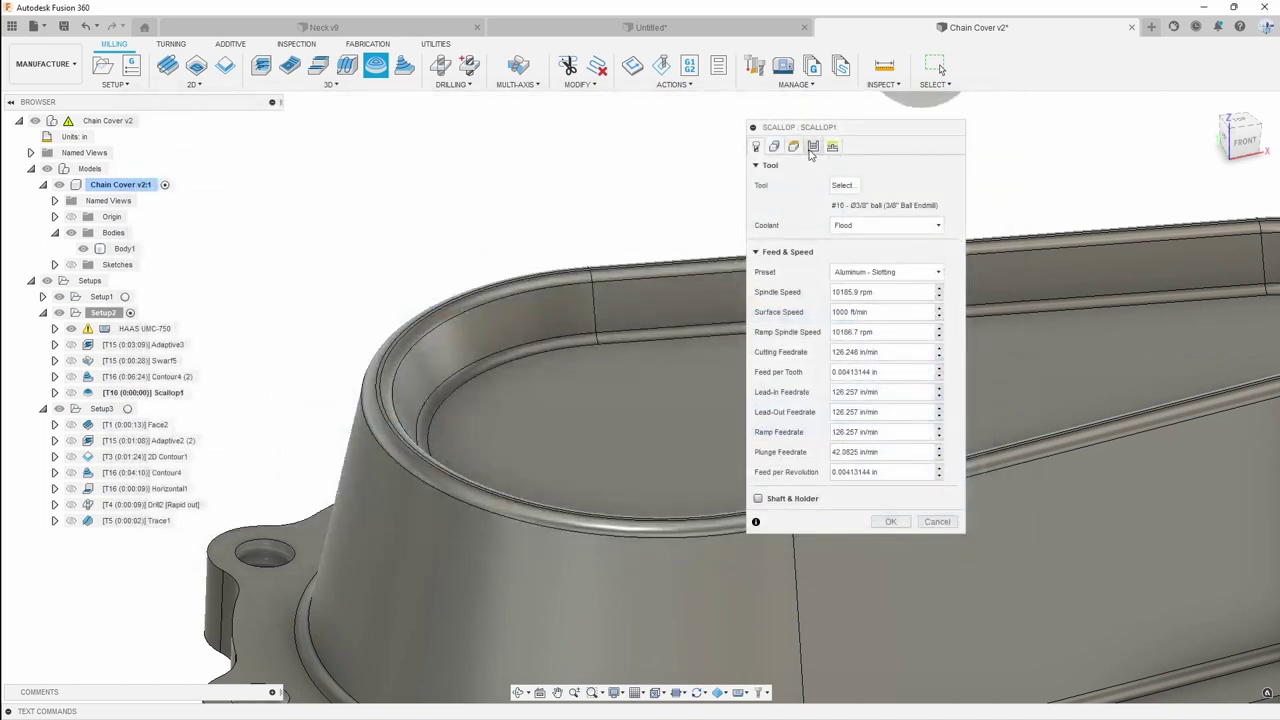
Define the scallop's machining boundary with two chains, the outer and inner edges of the cover's rounded top rim
click(775, 147)
scroll(734, 197, down, 3)
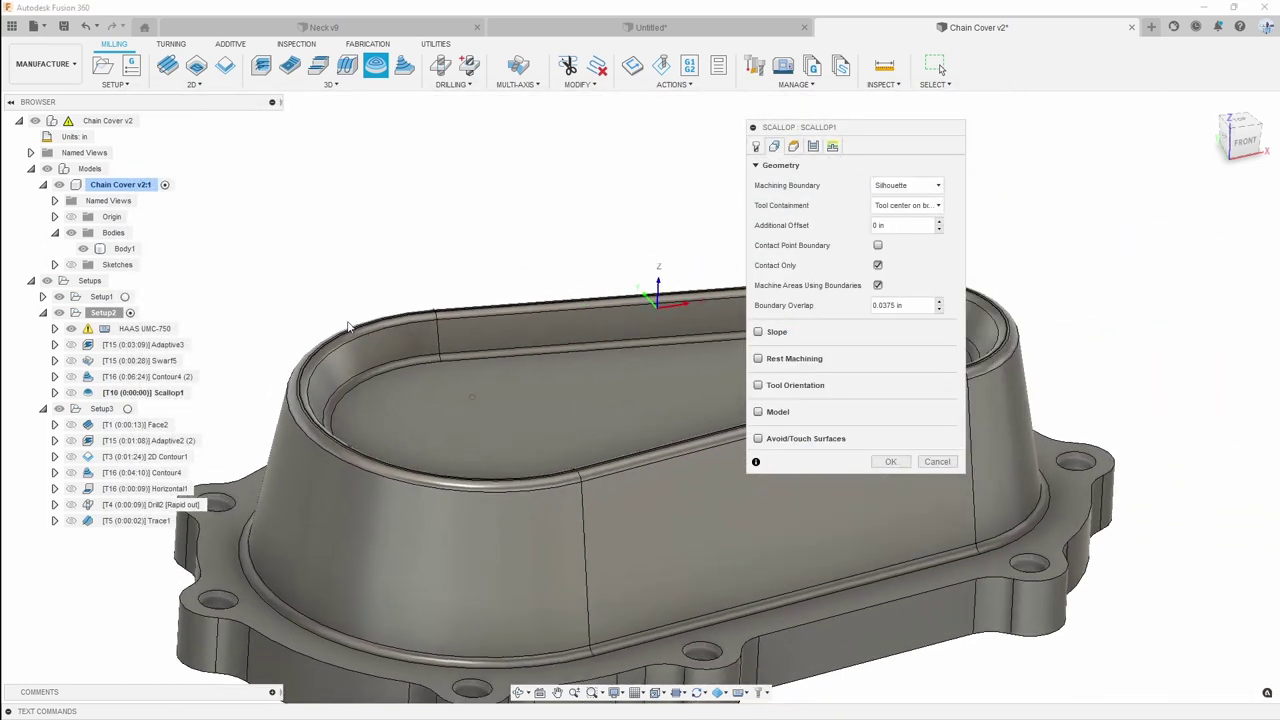
scroll(348, 322, up, 1)
click(319, 403)
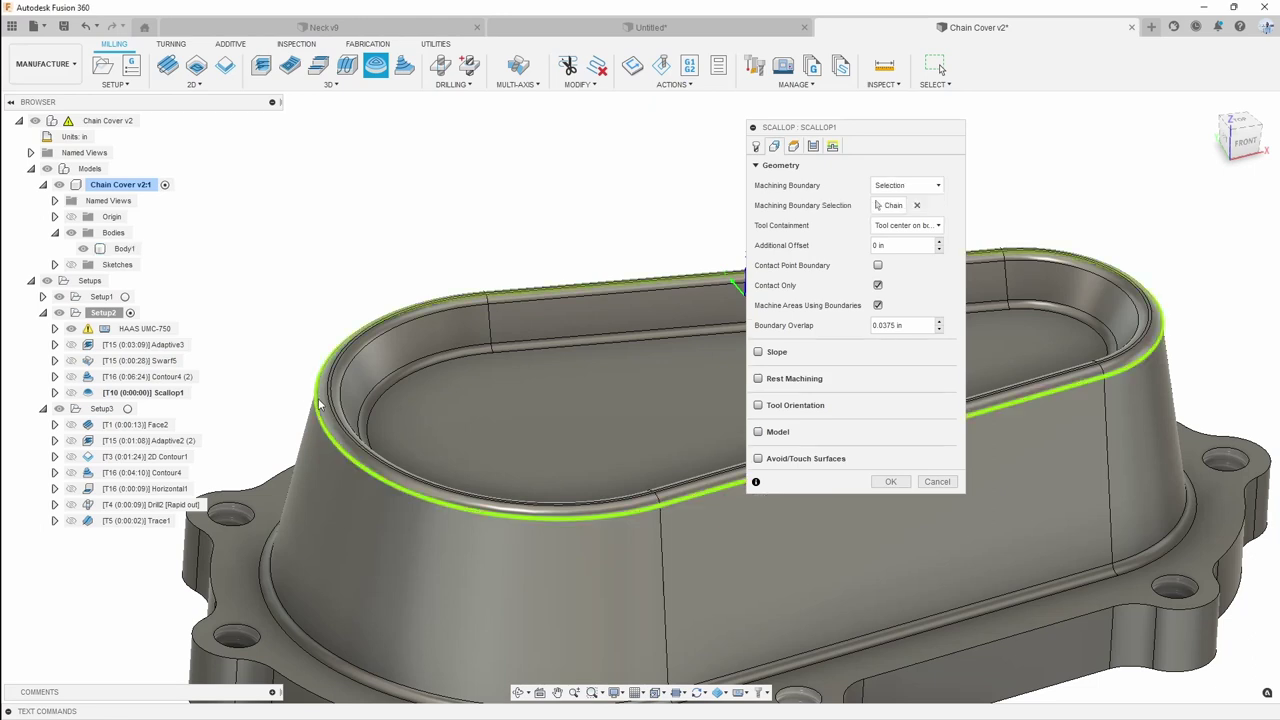
shift+middle_drag(319, 403, 334, 389)
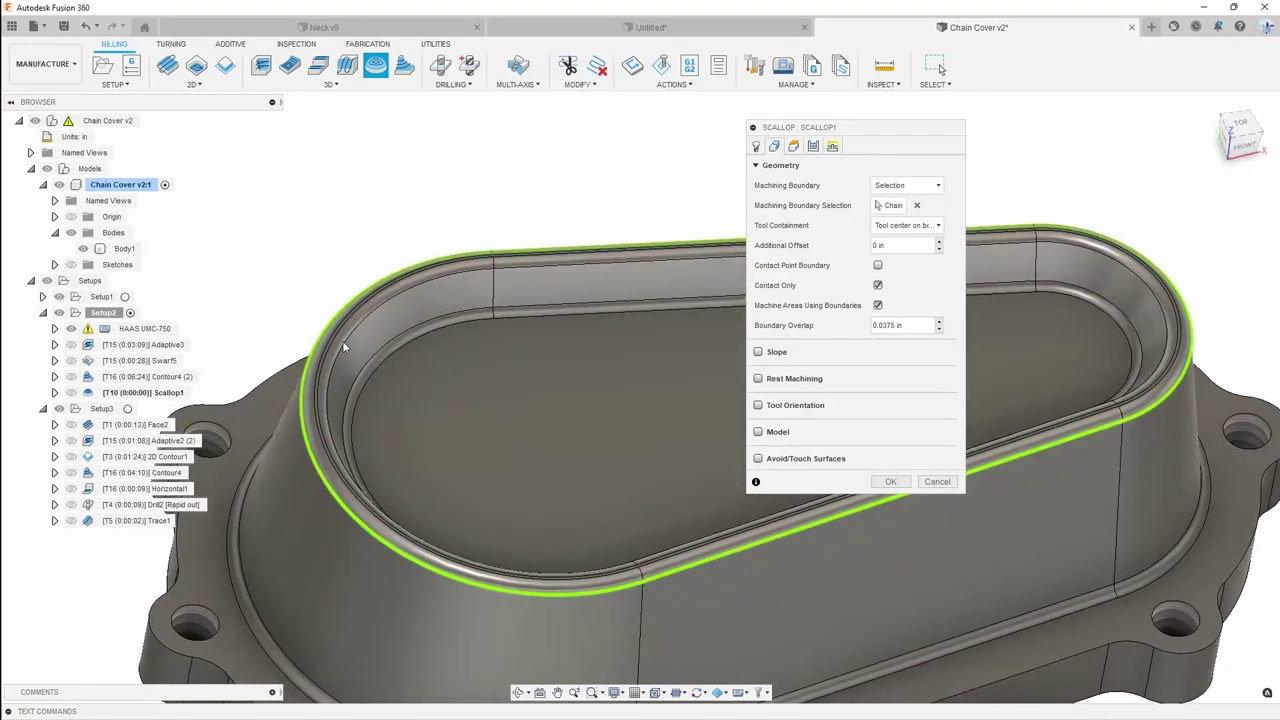
click(420, 283)
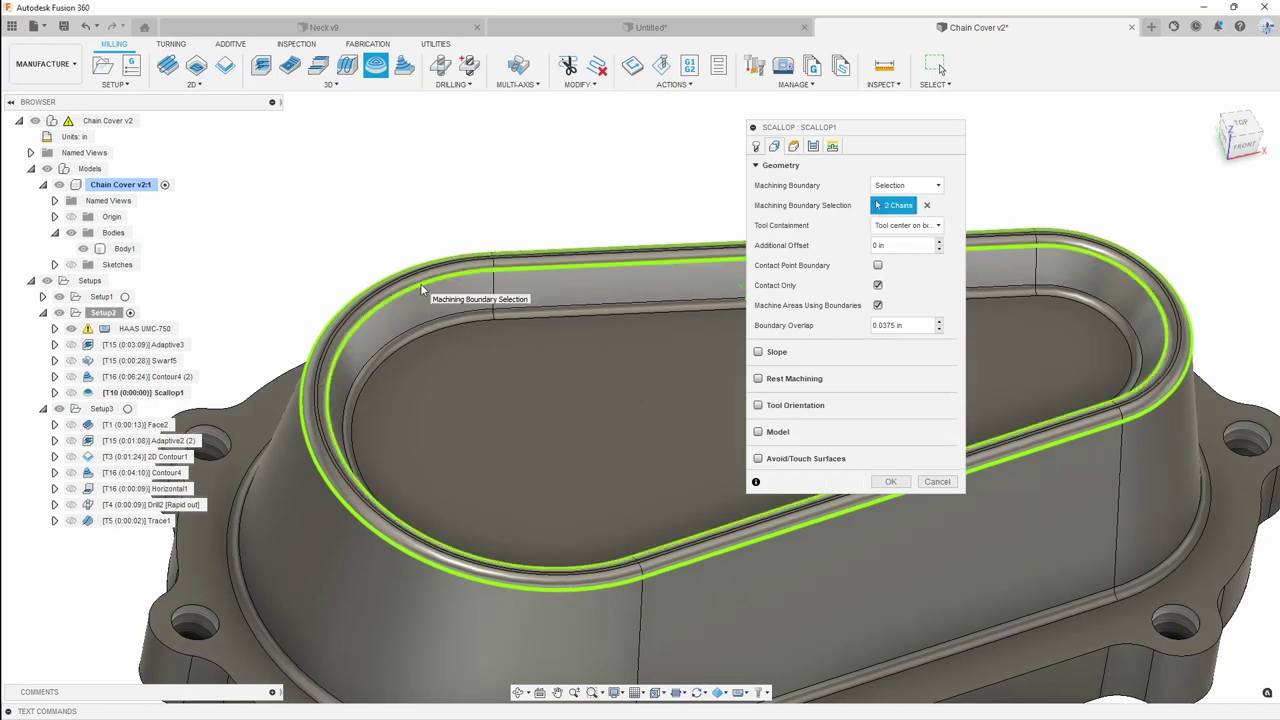
shift+middle_drag(420, 283, 362, 333)
scroll(345, 332, up, 3)
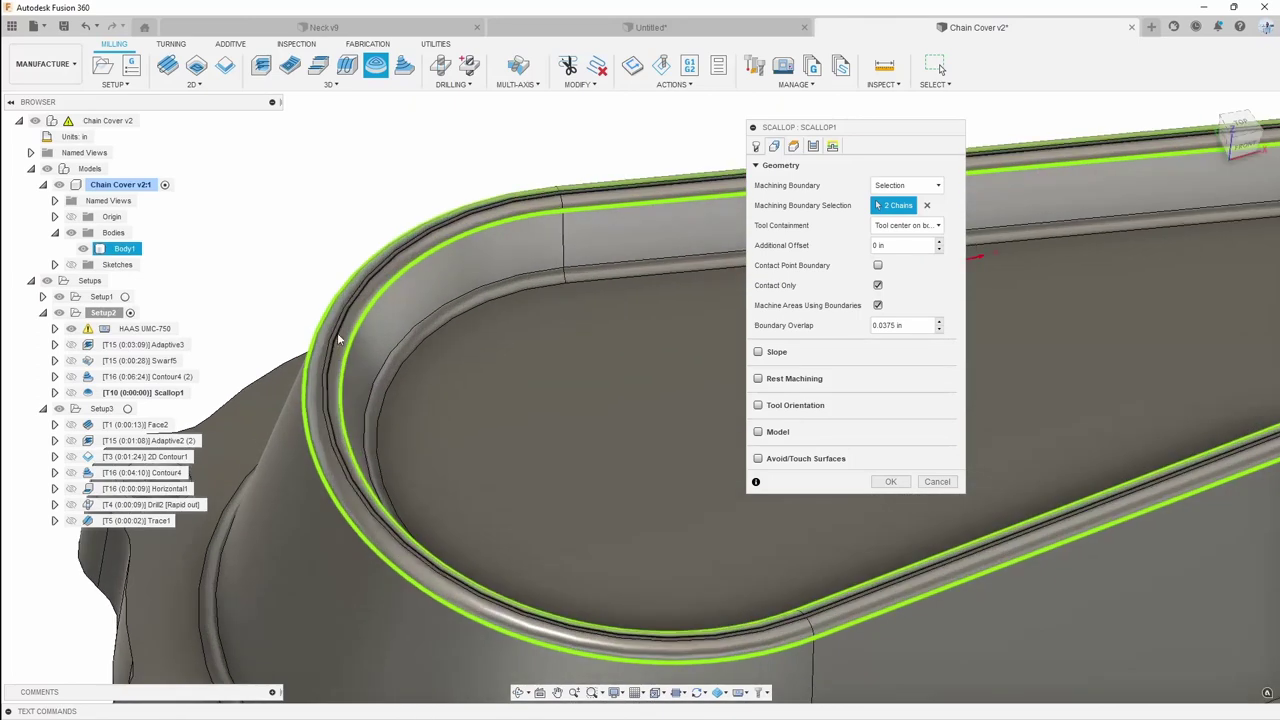
scroll(351, 460, down, 2)
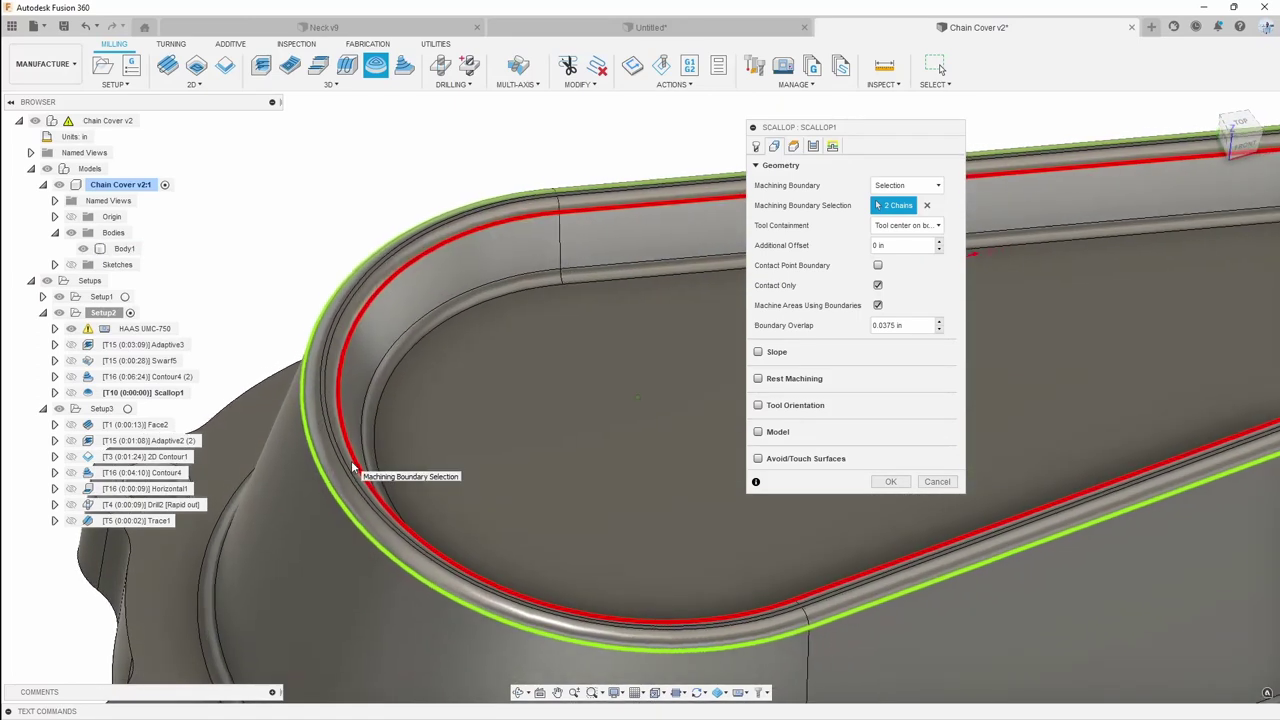
Set the scallop stepover to 0.01 in and generate the toolpath, ignoring the spindle speed warning
click(813, 146)
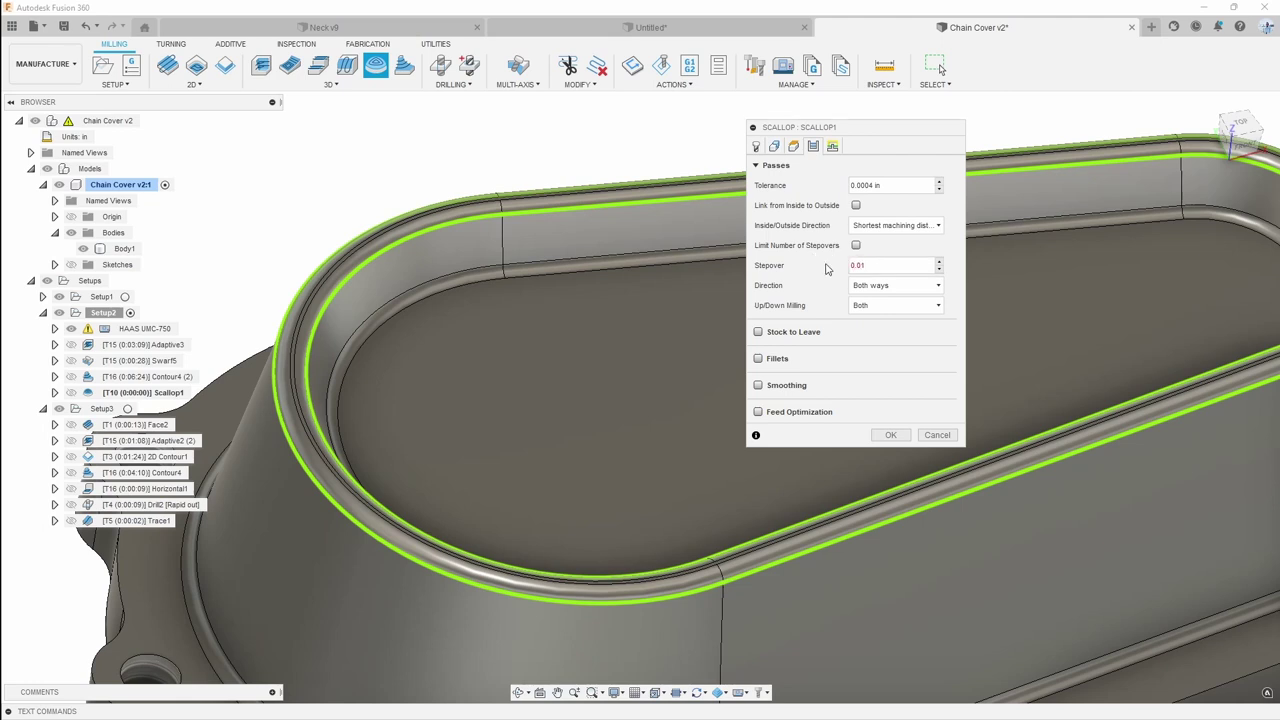
click(890, 436)
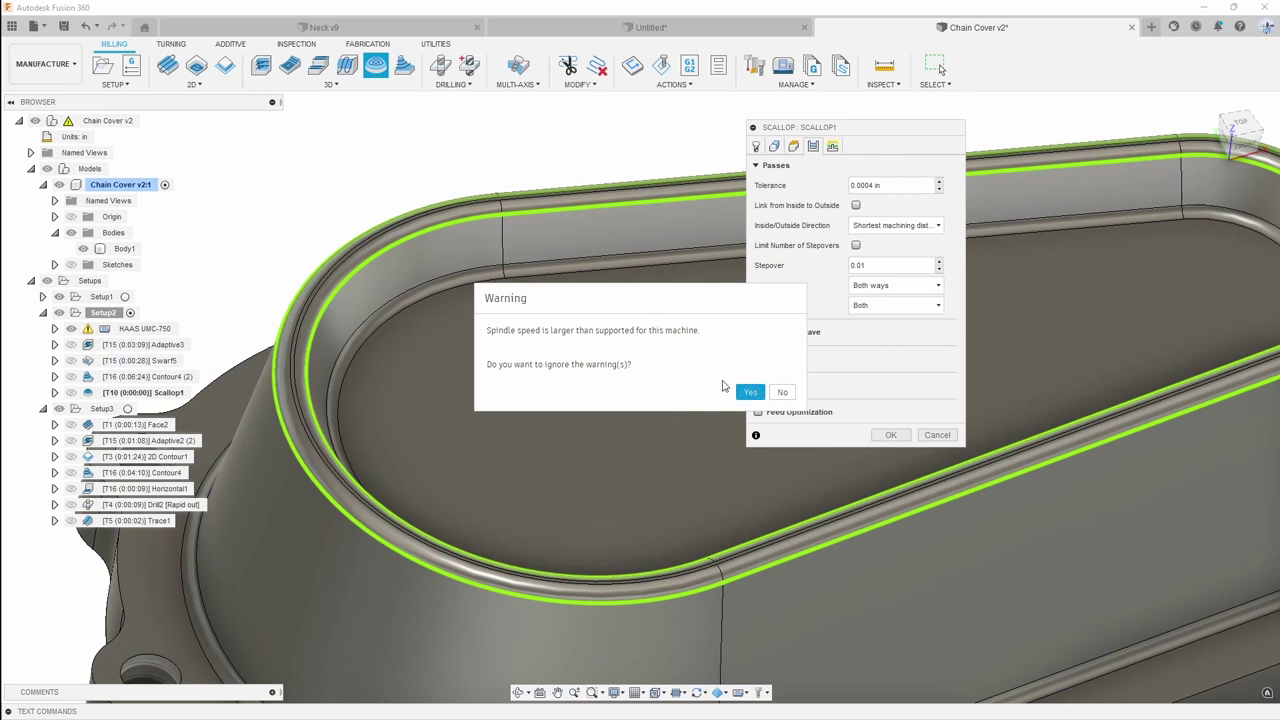
click(749, 391)
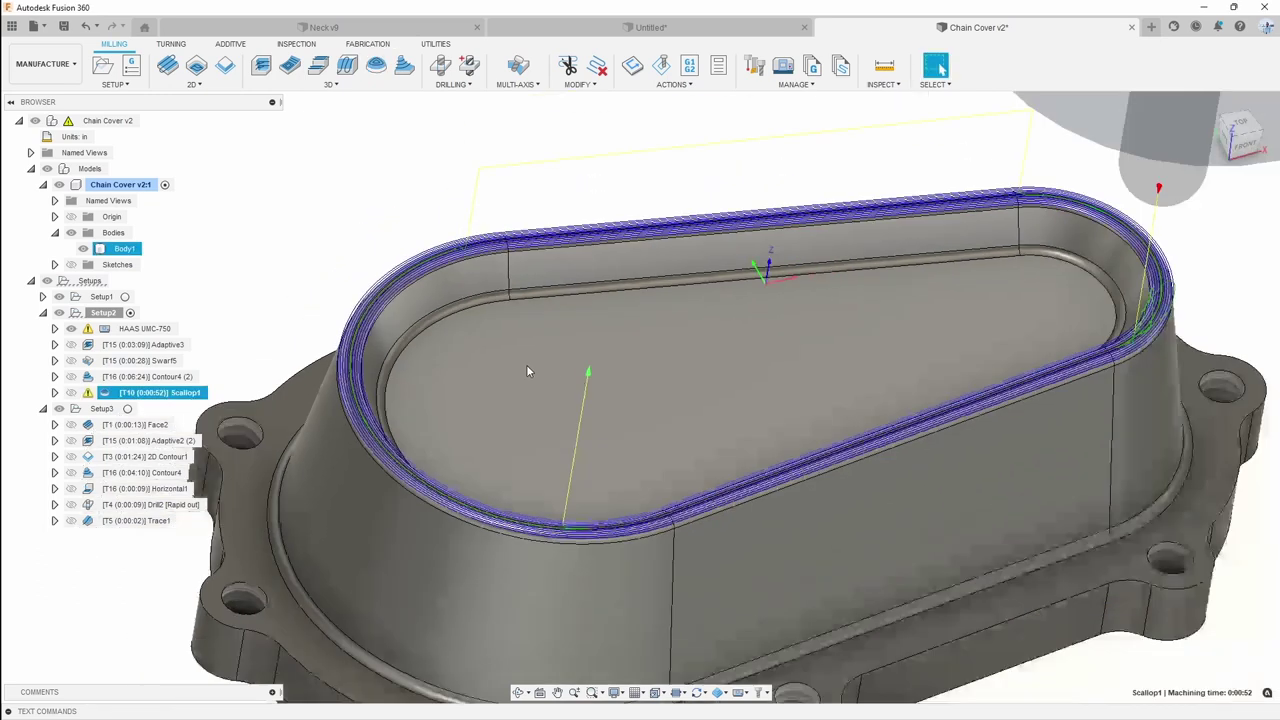
Examine how far the Scallop1 passes reach over the rim's outer rounded edge
scroll(526, 370, down, 2)
shift+middle_drag(530, 369, 535, 367)
scroll(334, 410, up, 4)
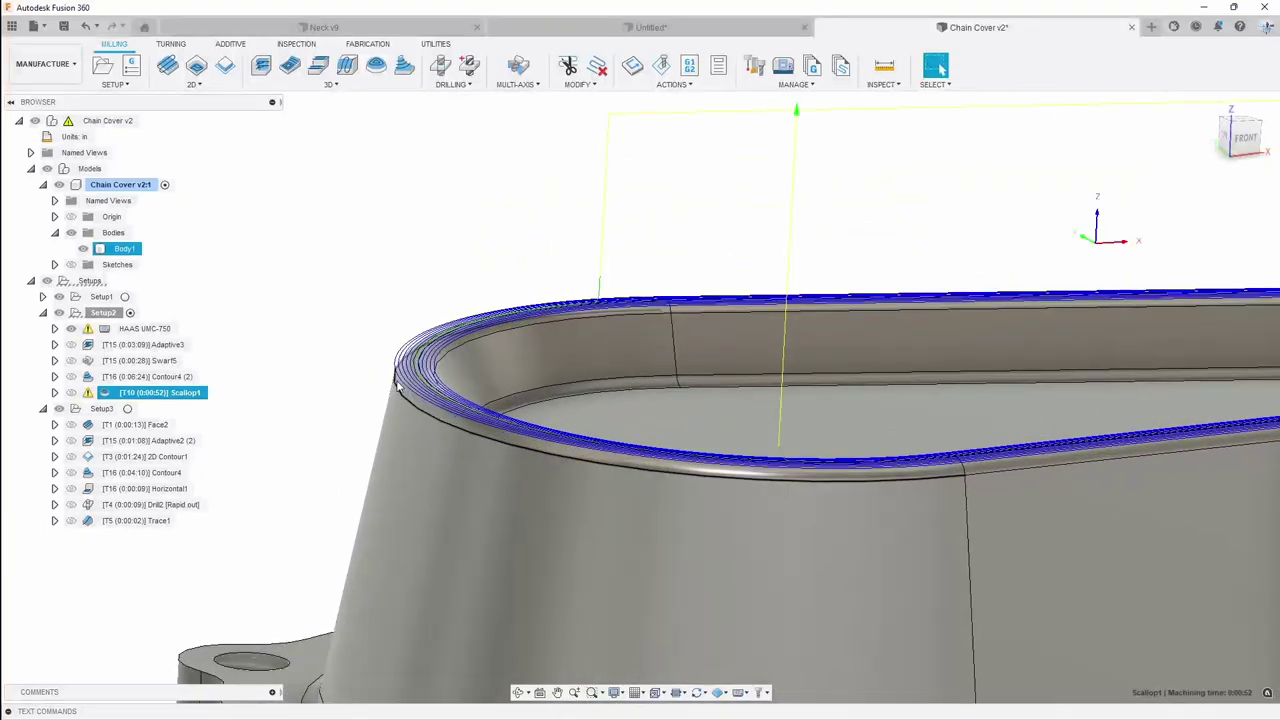
shift+middle_drag(396, 382, 344, 367)
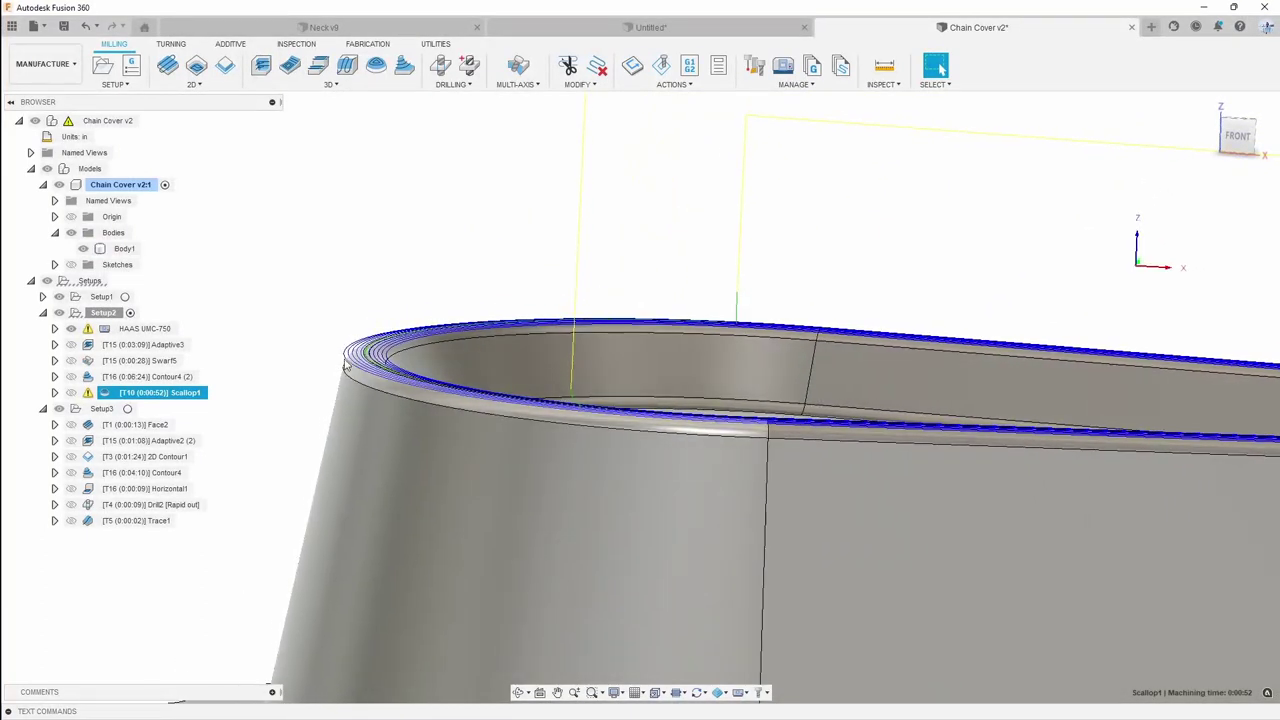
right_click(344, 367)
click(437, 194)
shift+middle_drag(425, 322, 406, 354)
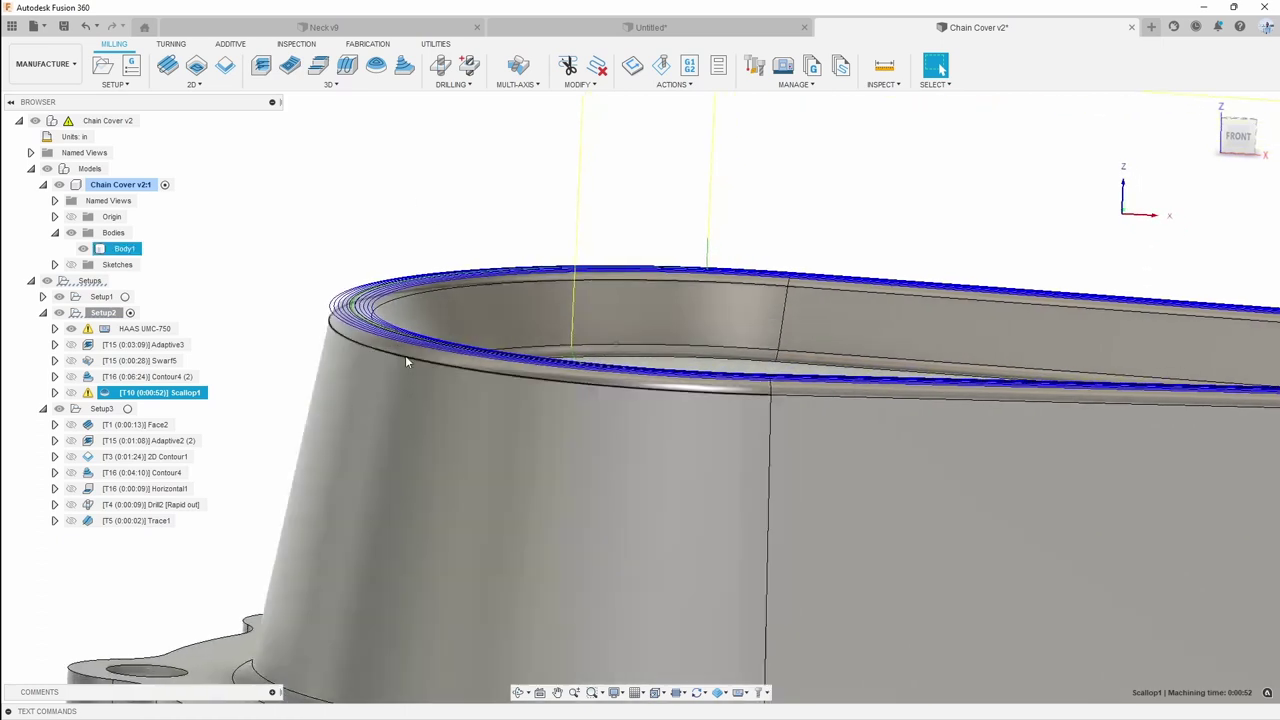
scroll(406, 354, down, 3)
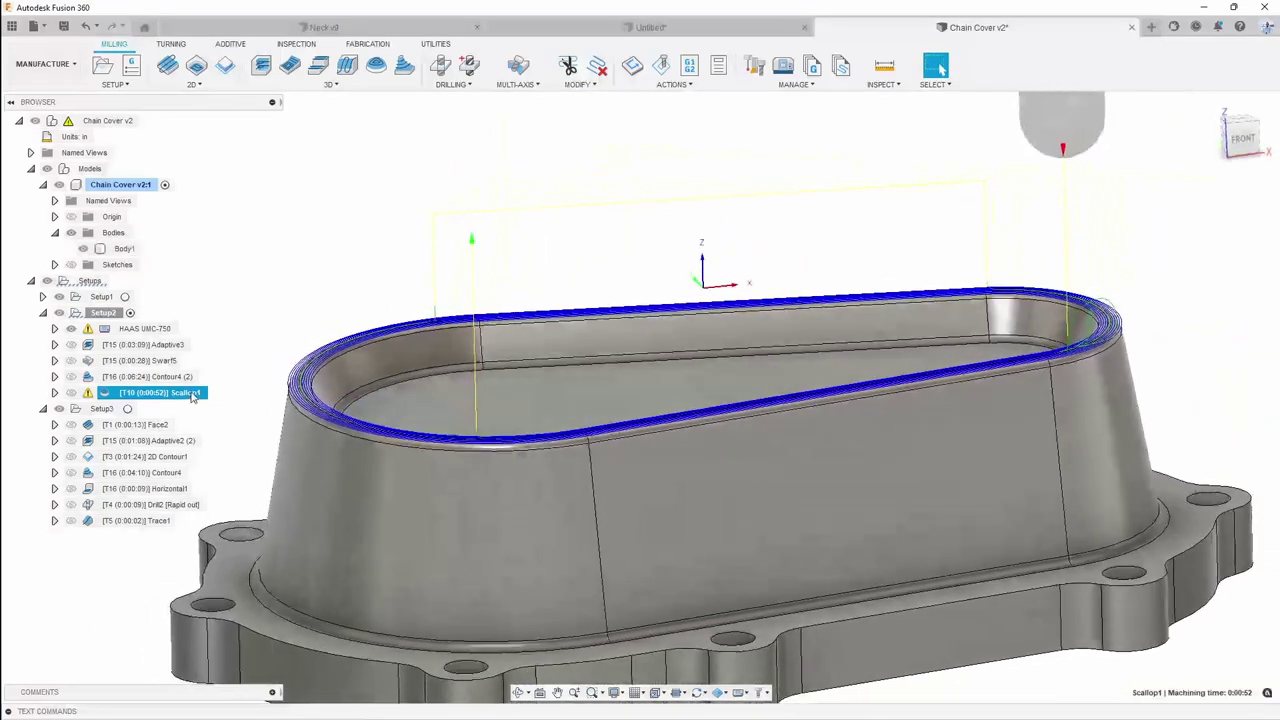
Set the additional boundary offset of Scallop1 to 0.2 in and regenerate the toolpath despite the spindle speed warning
right_click(190, 393)
click(342, 250)
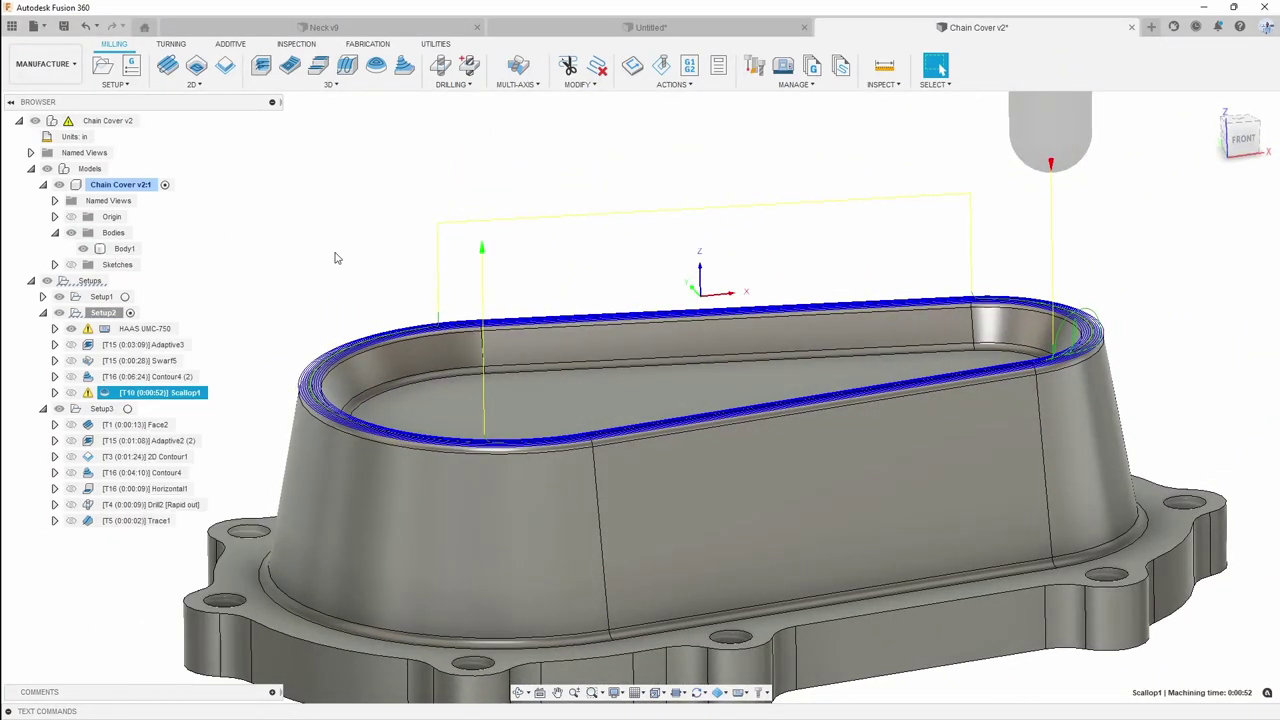
click(338, 257)
right_click(194, 396)
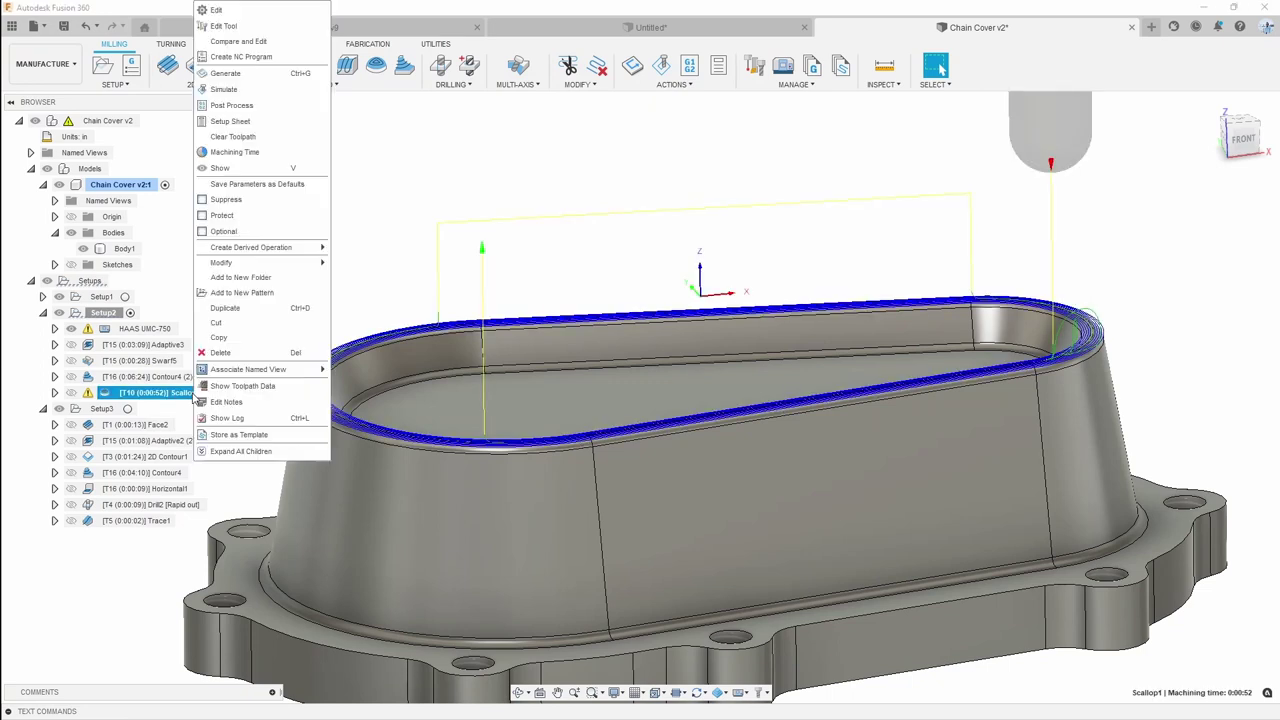
click(245, 12)
click(774, 146)
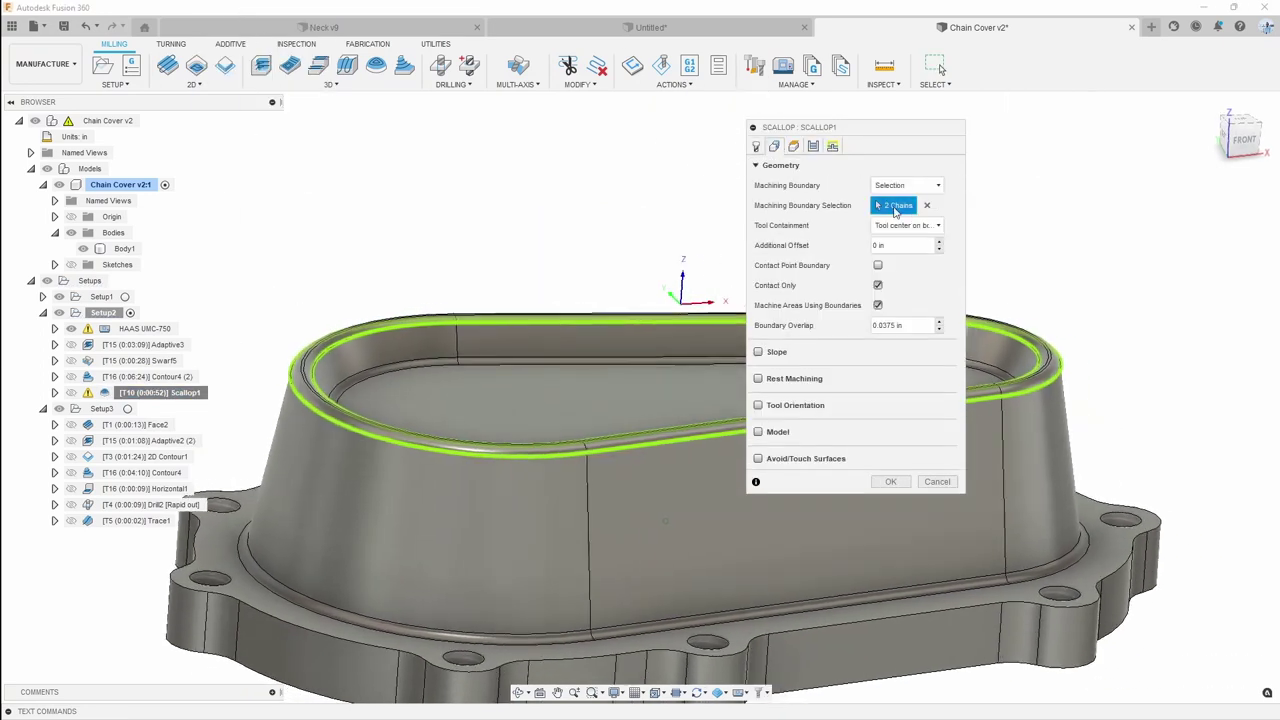
drag(911, 248, 847, 247)
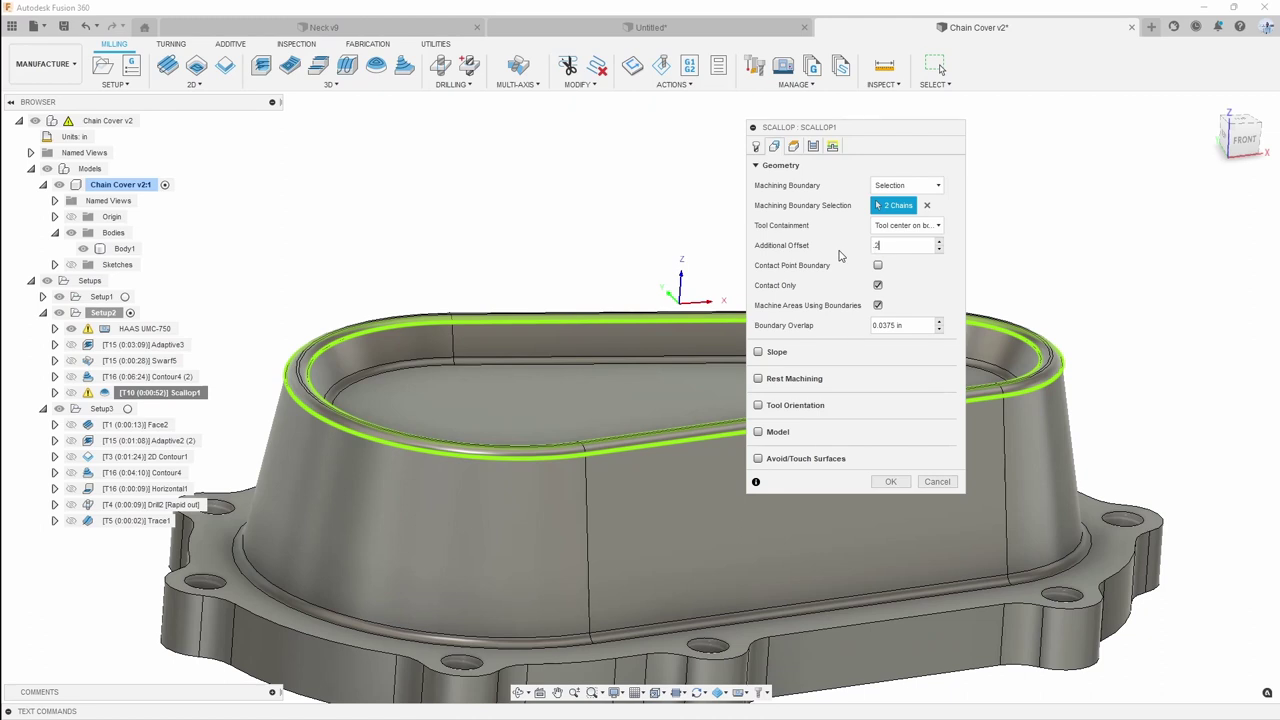
key(Return)
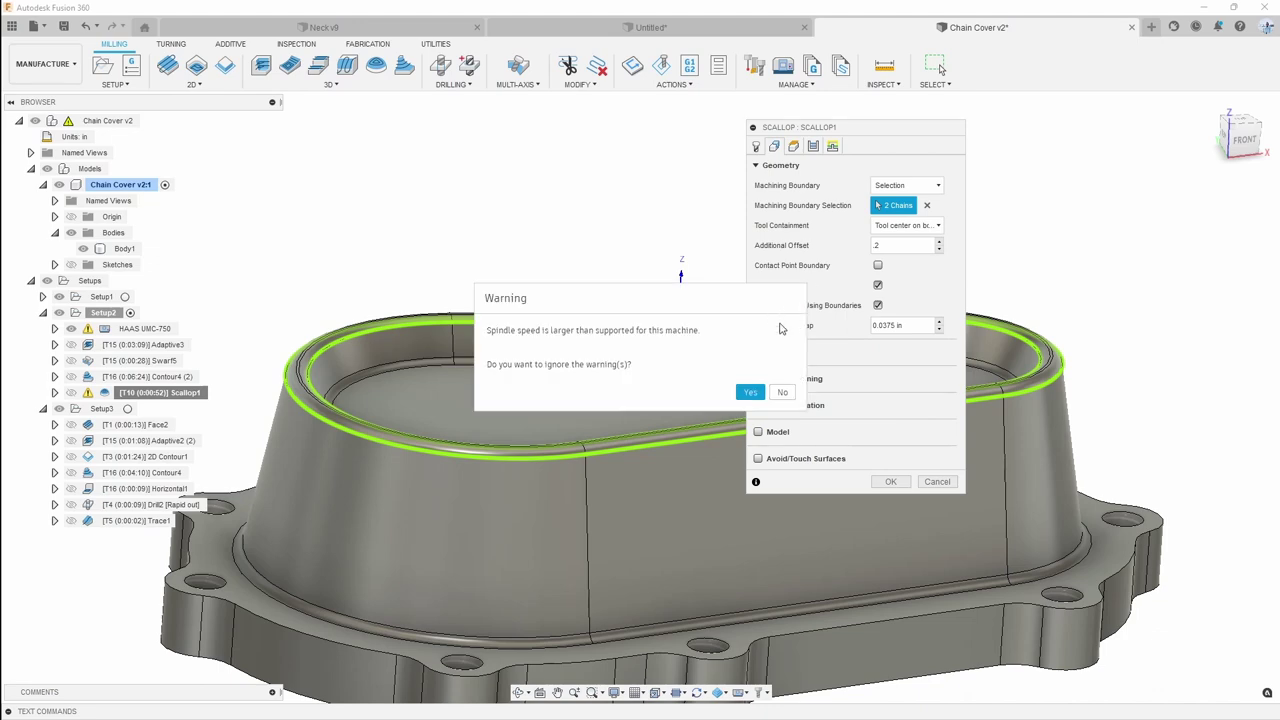
click(753, 396)
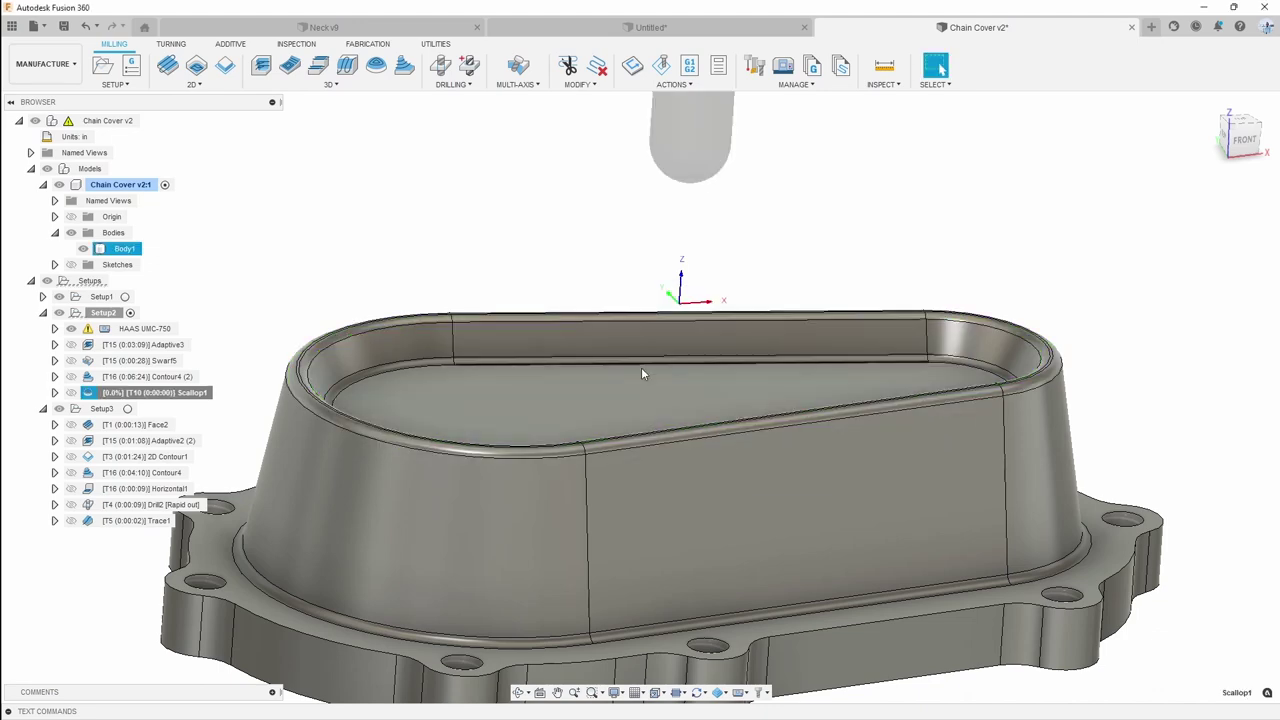
Set the additional boundary offset of Scallop1 to 0.05 in and regenerate the toolpath, ignoring the spindle speed warning
shift+middle_drag(619, 374, 570, 355)
scroll(352, 346, up, 3)
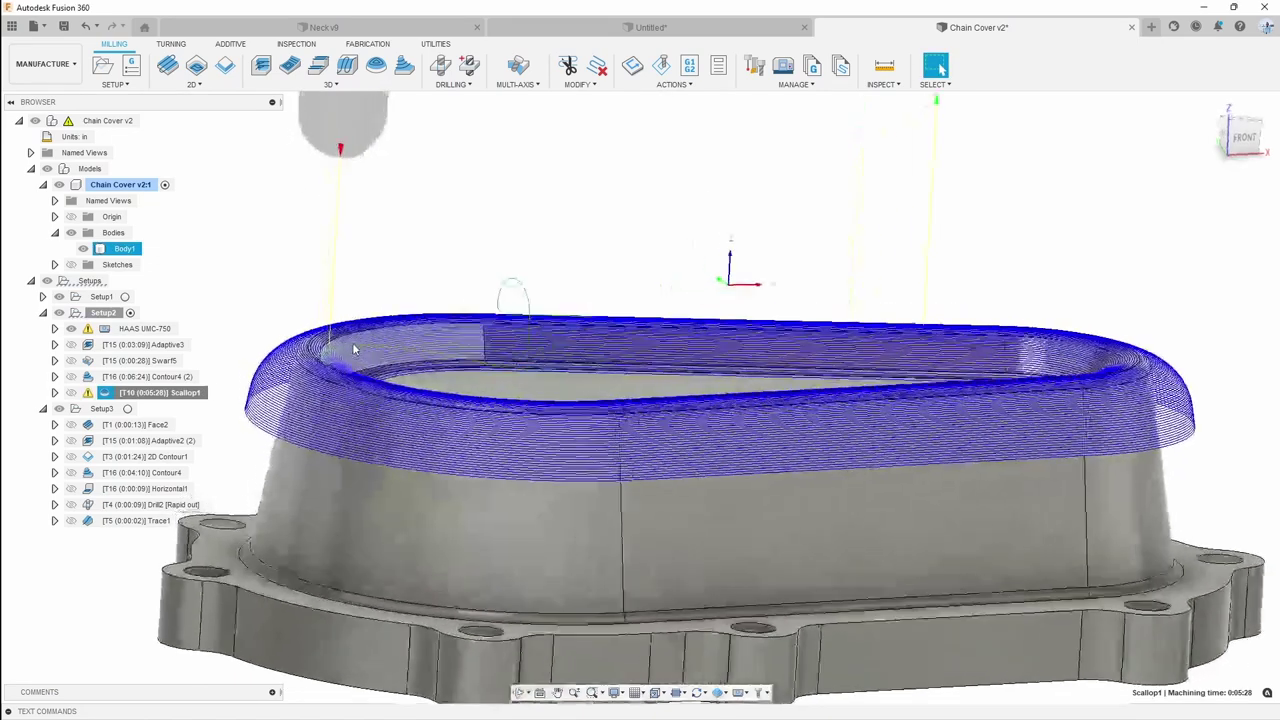
shift+middle_drag(365, 362, 205, 400)
right_click(204, 394)
click(226, 10)
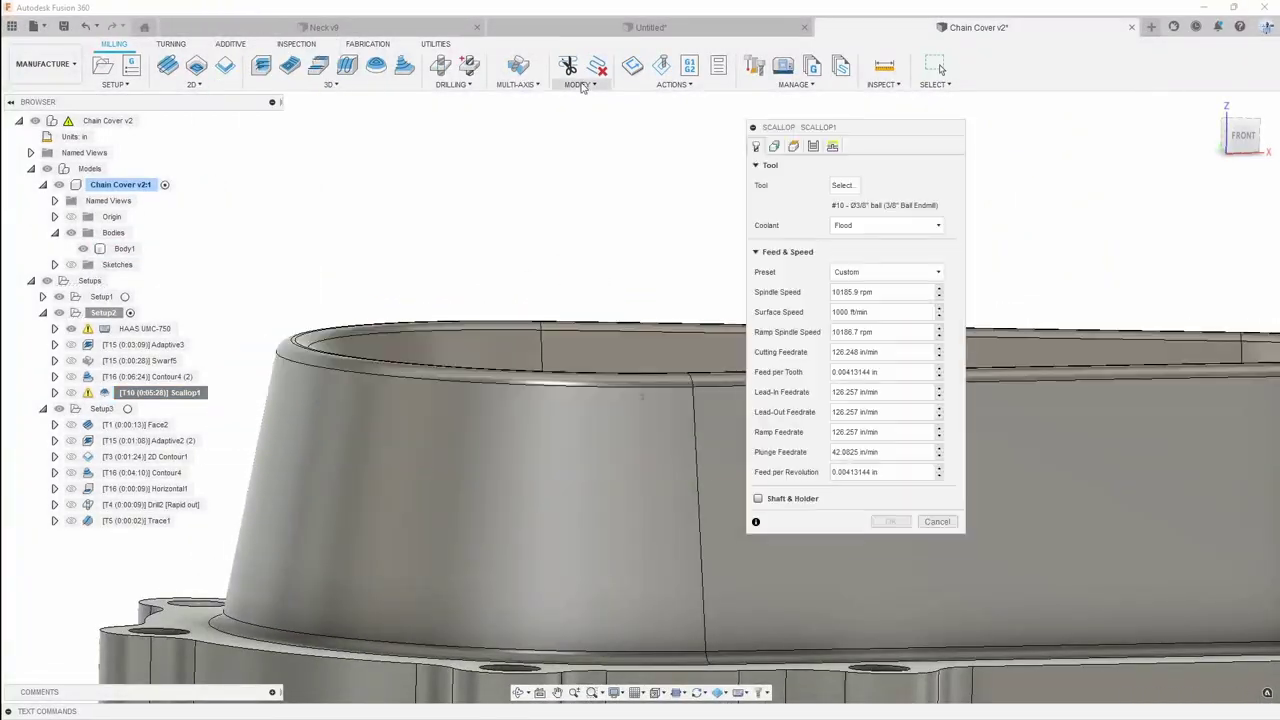
click(774, 147)
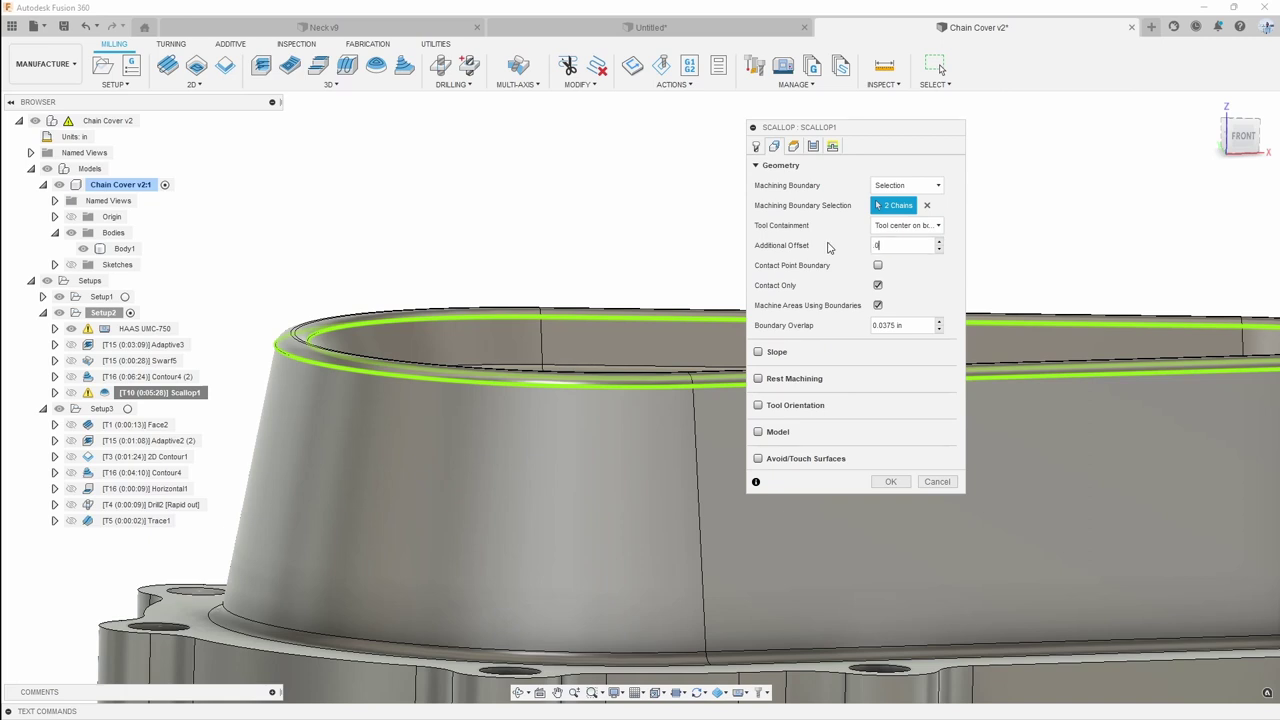
key(Return)
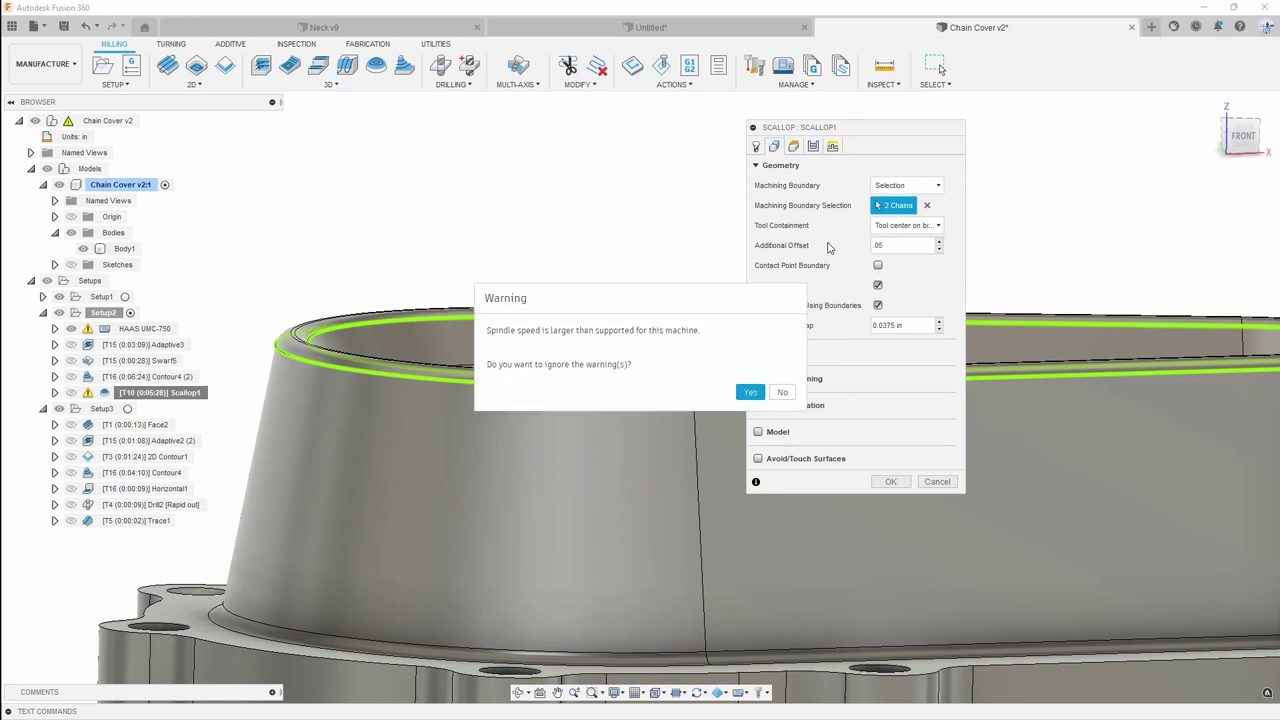
click(750, 392)
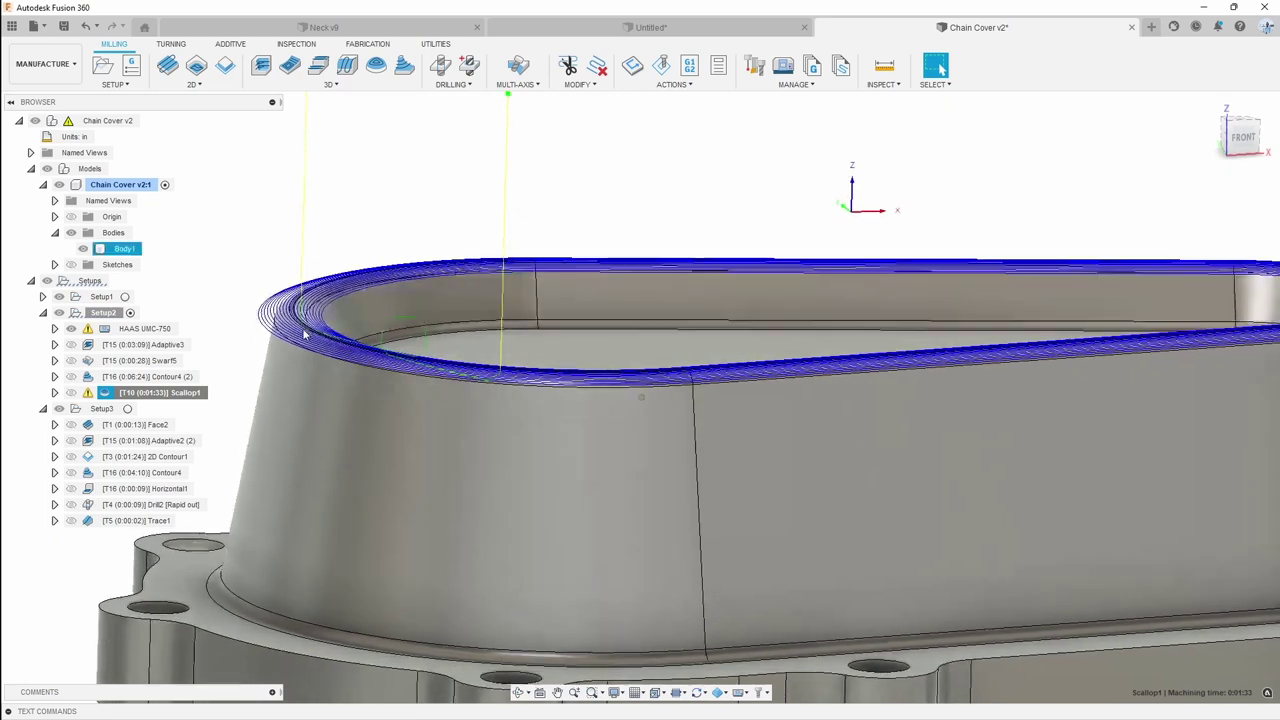
Set the additional boundary offset of Scallop1 to 0.1 in and regenerate the toolpath, ignoring the spindle speed warning
shift+middle_drag(304, 335, 291, 375)
scroll(298, 373, up, 1)
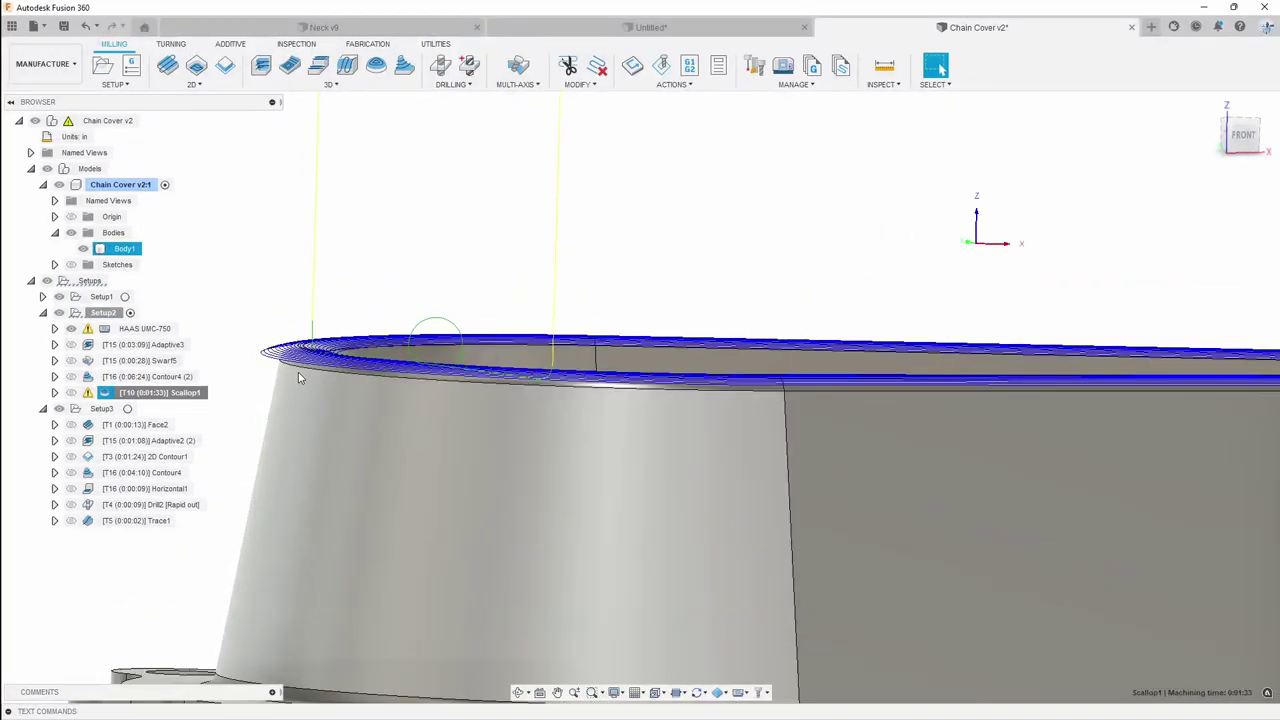
right_click(168, 392)
click(190, 12)
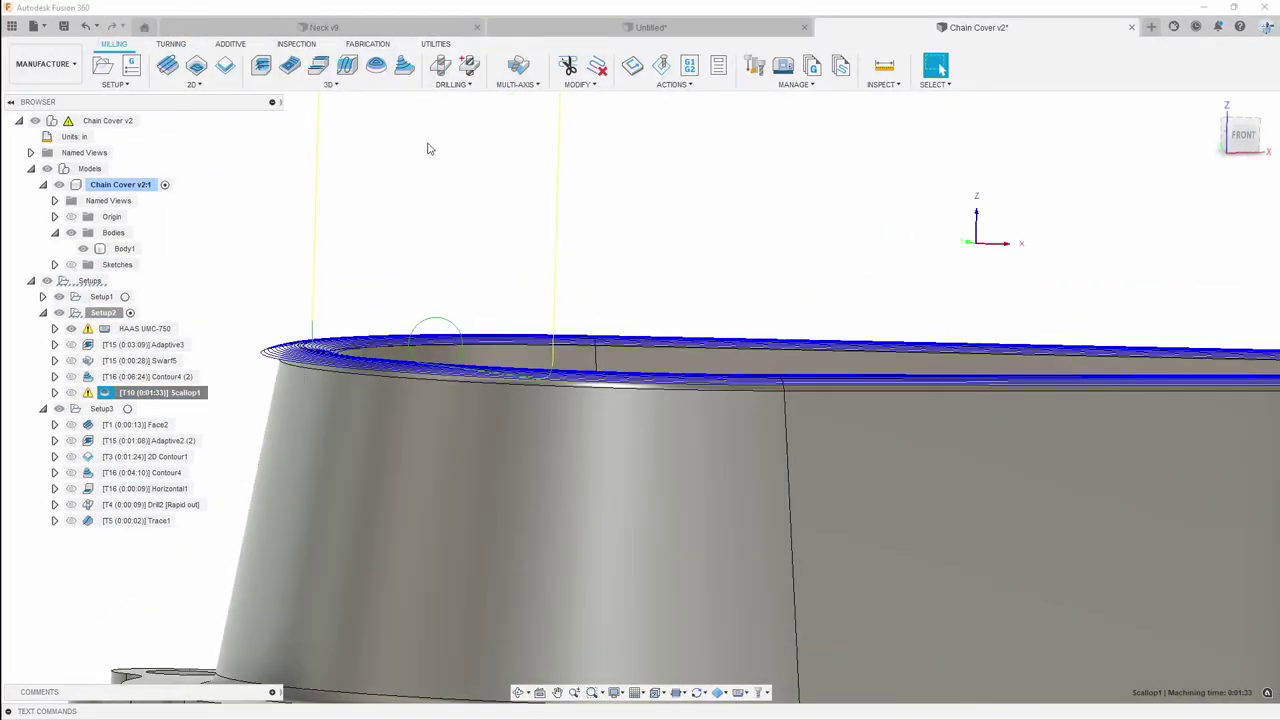
click(774, 146)
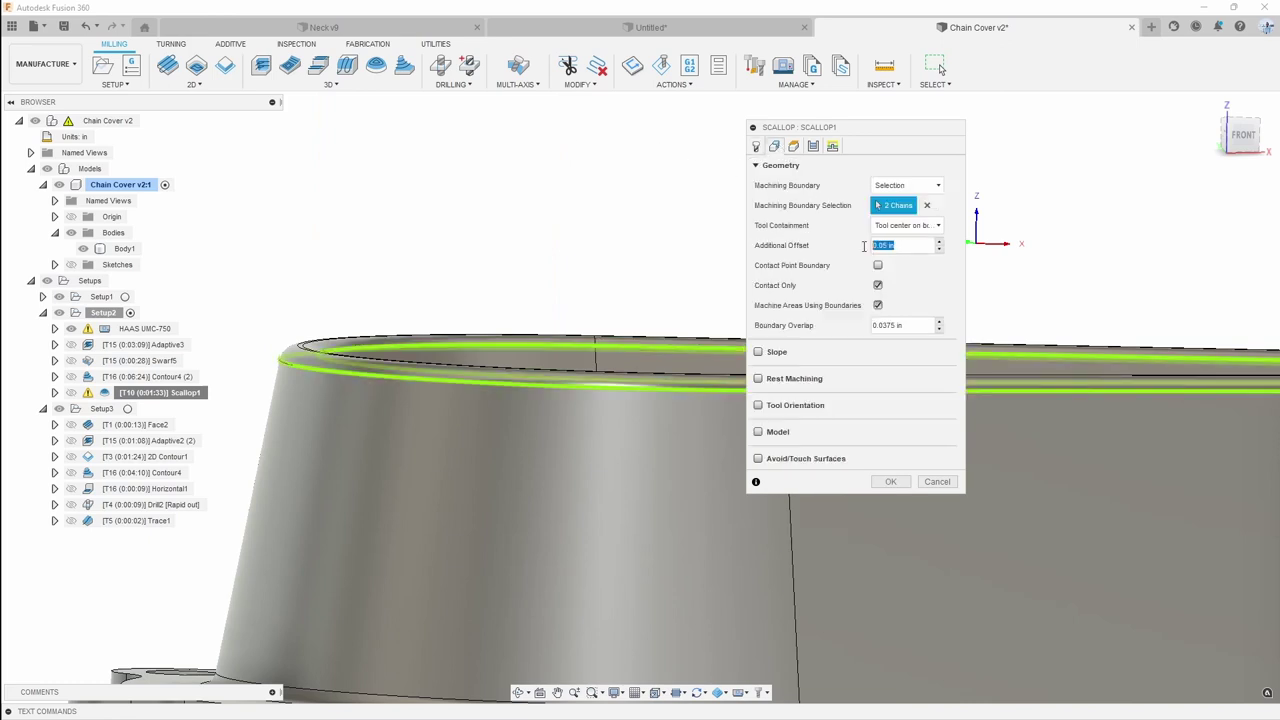
text(1)
key(Return)
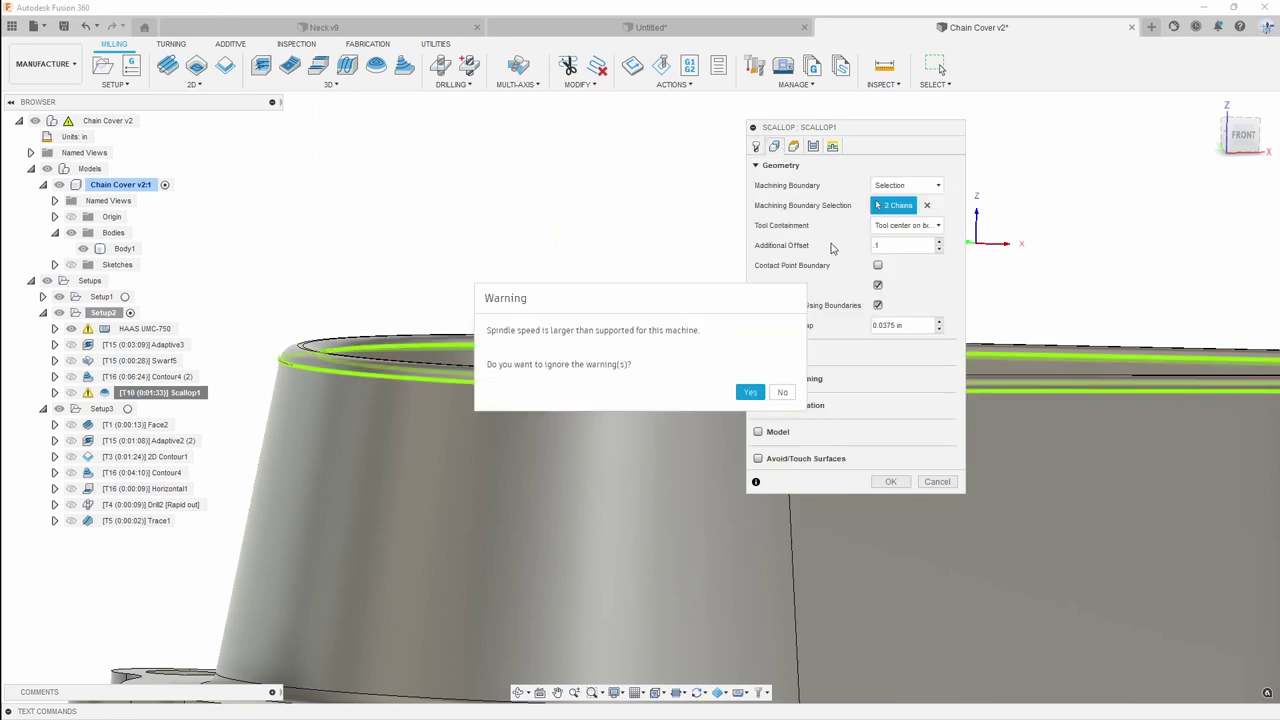
click(758, 391)
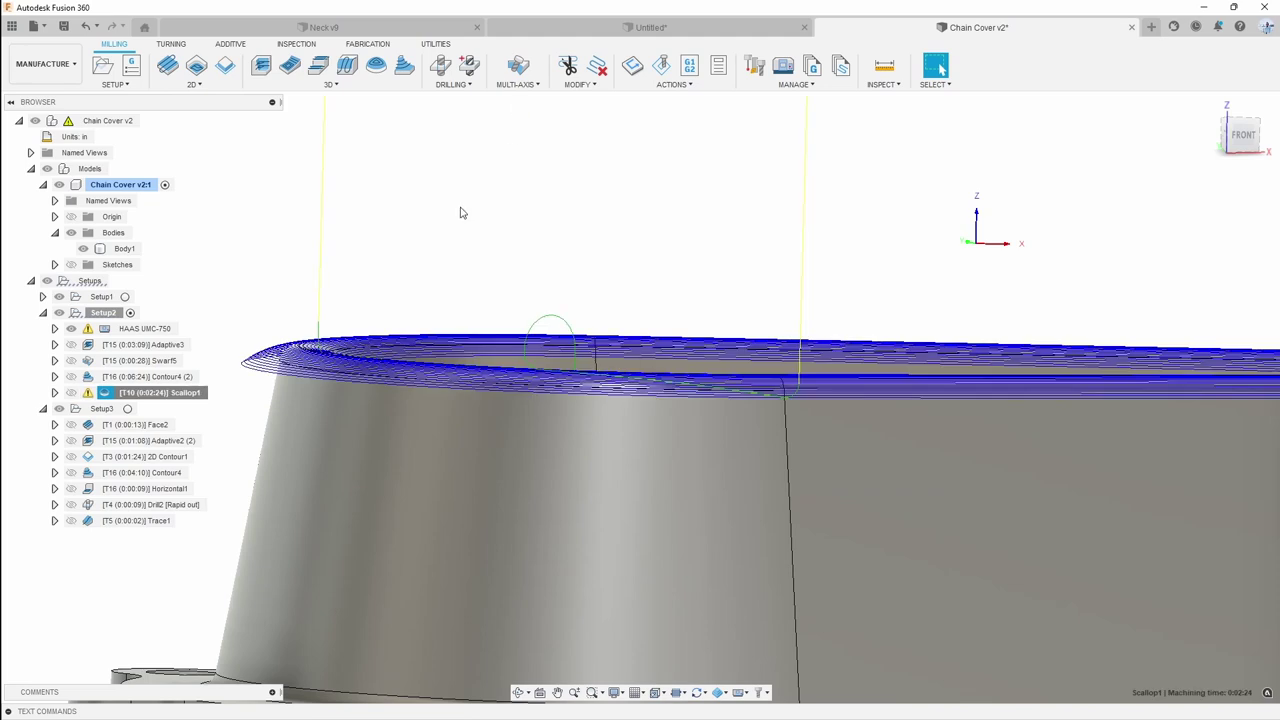
scroll(394, 266, down, 5)
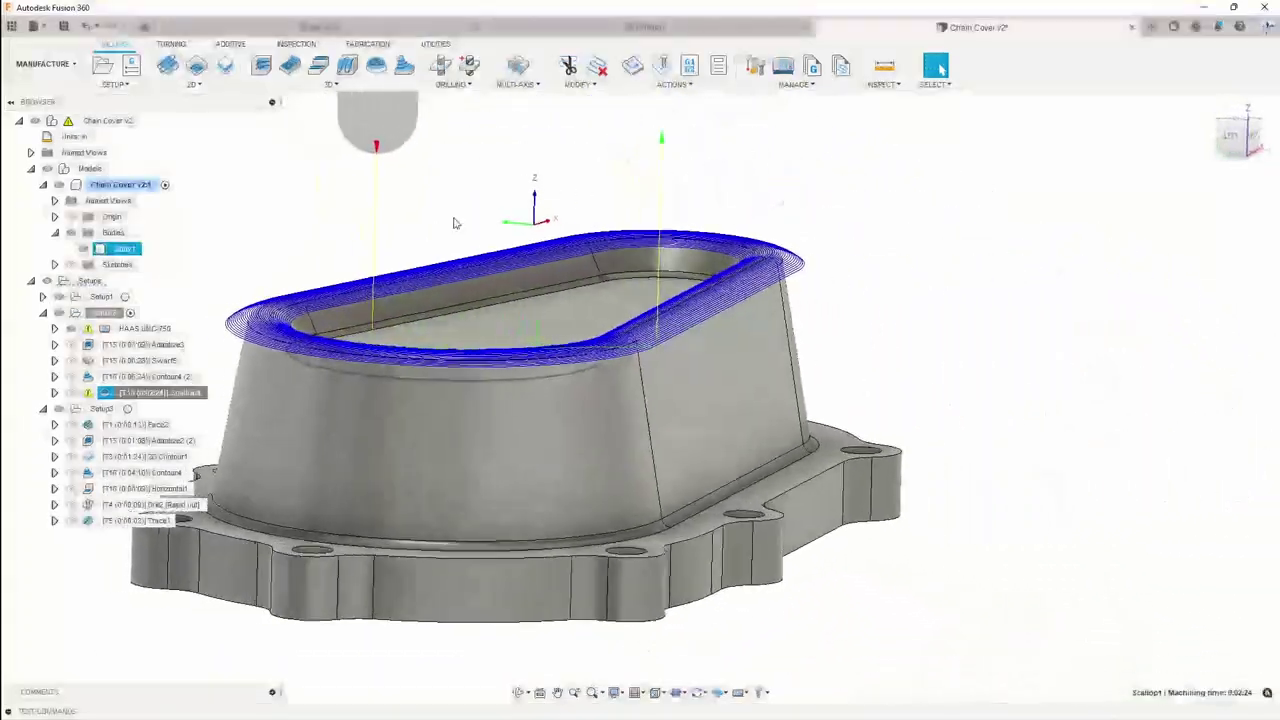
click(181, 377)
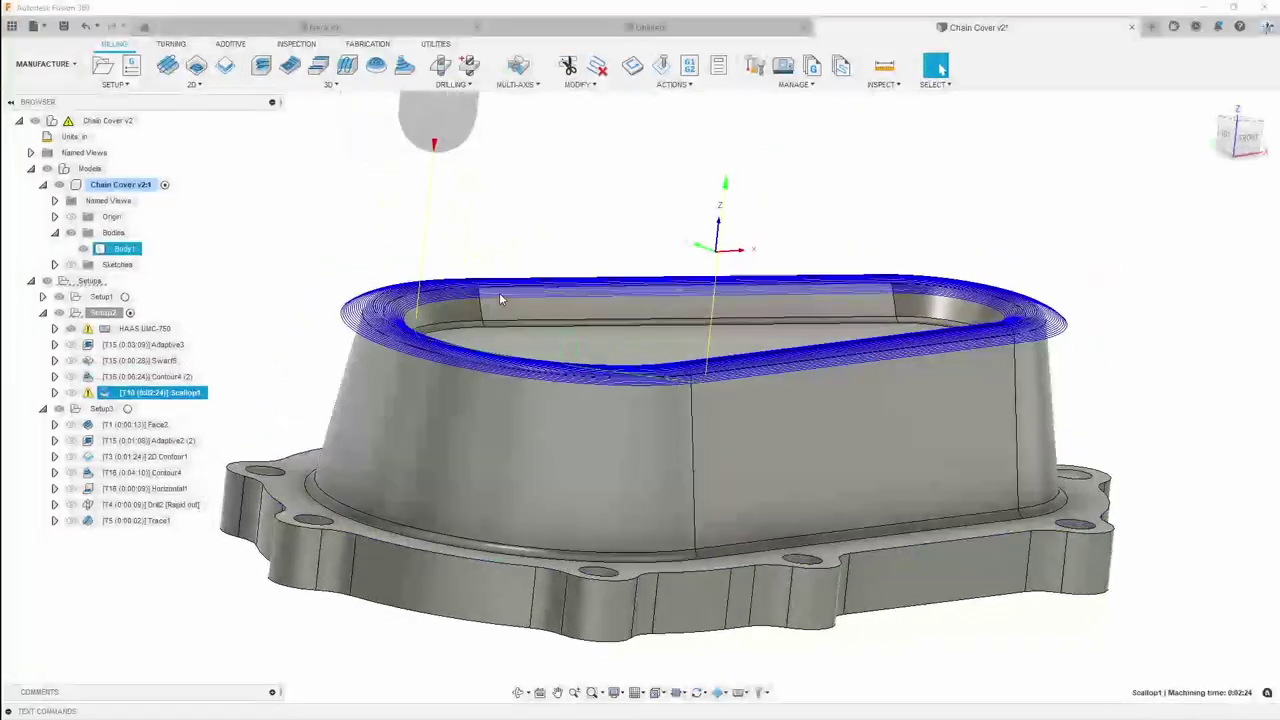
click(588, 221)
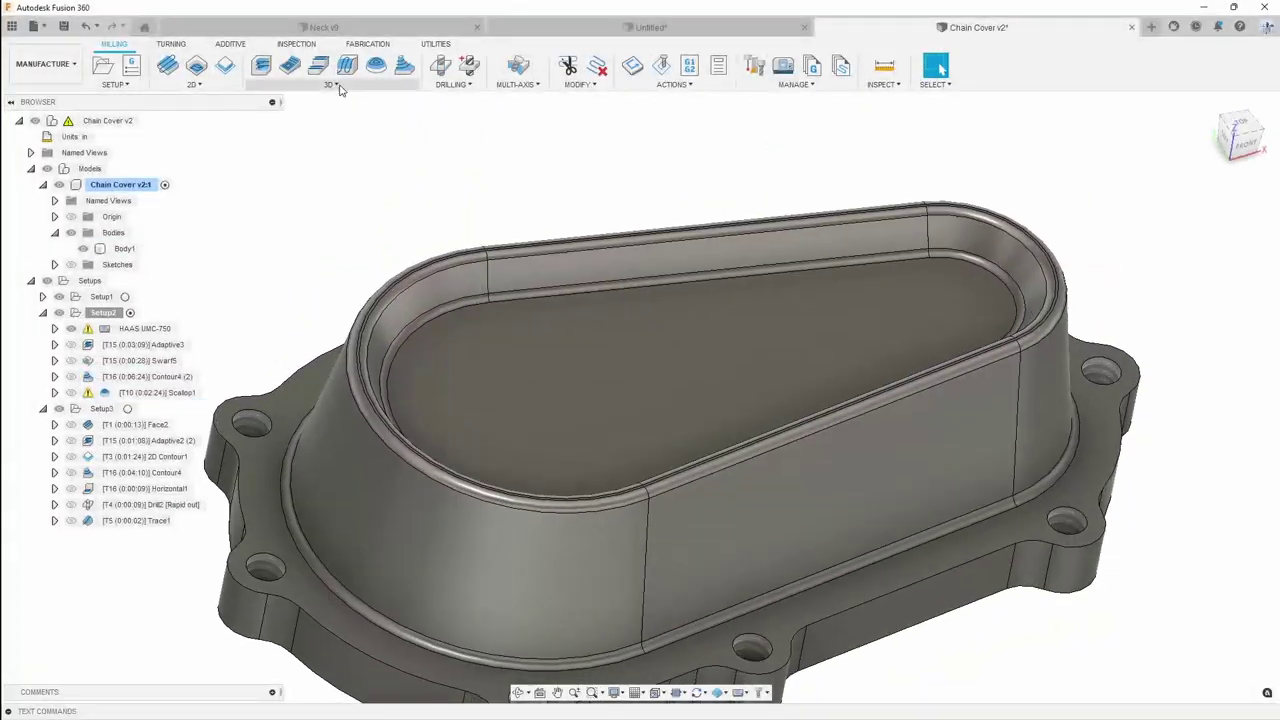
Start a 3D Horizontal operation in Setup2 with the edge chain around the pocket floor as its machining boundary
click(289, 85)
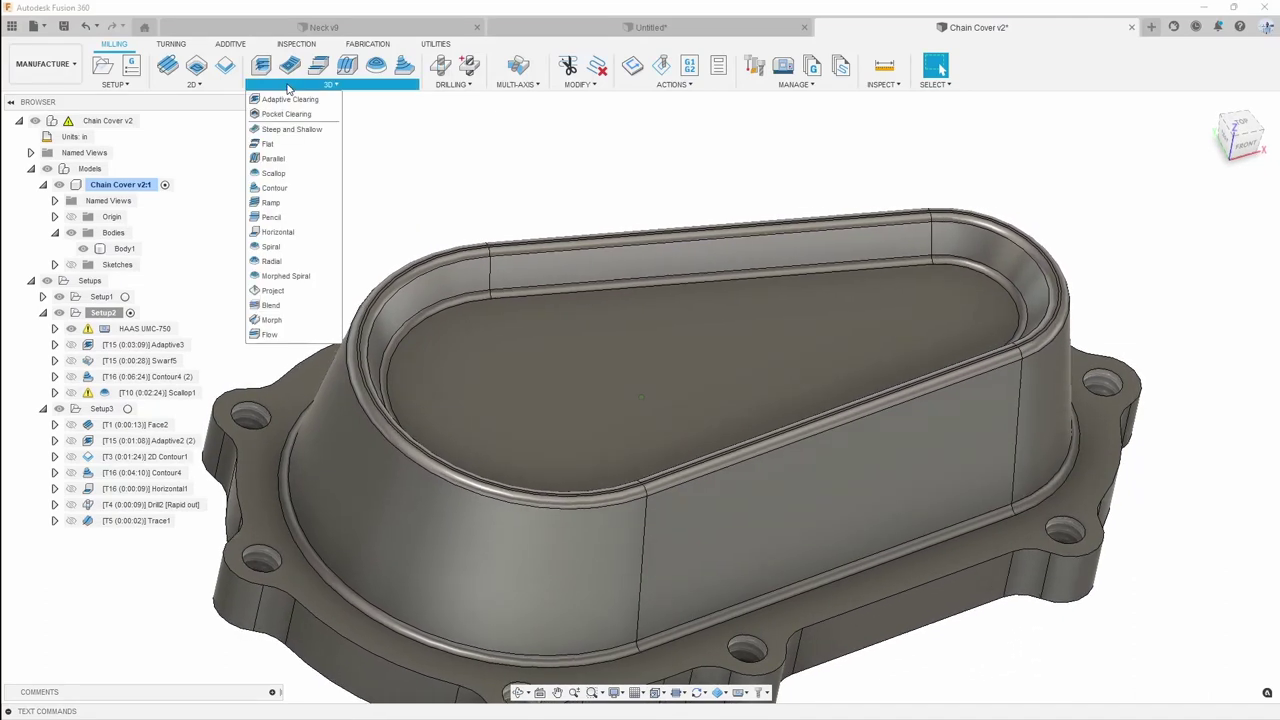
click(293, 239)
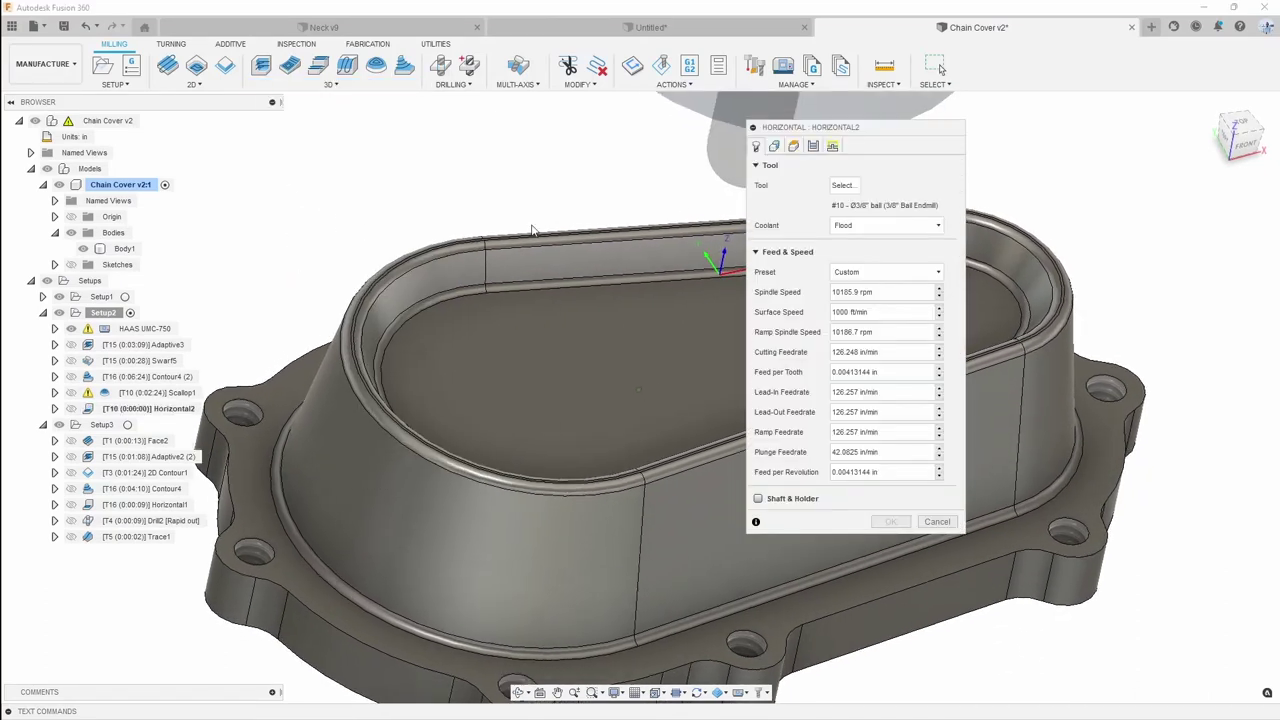
click(773, 148)
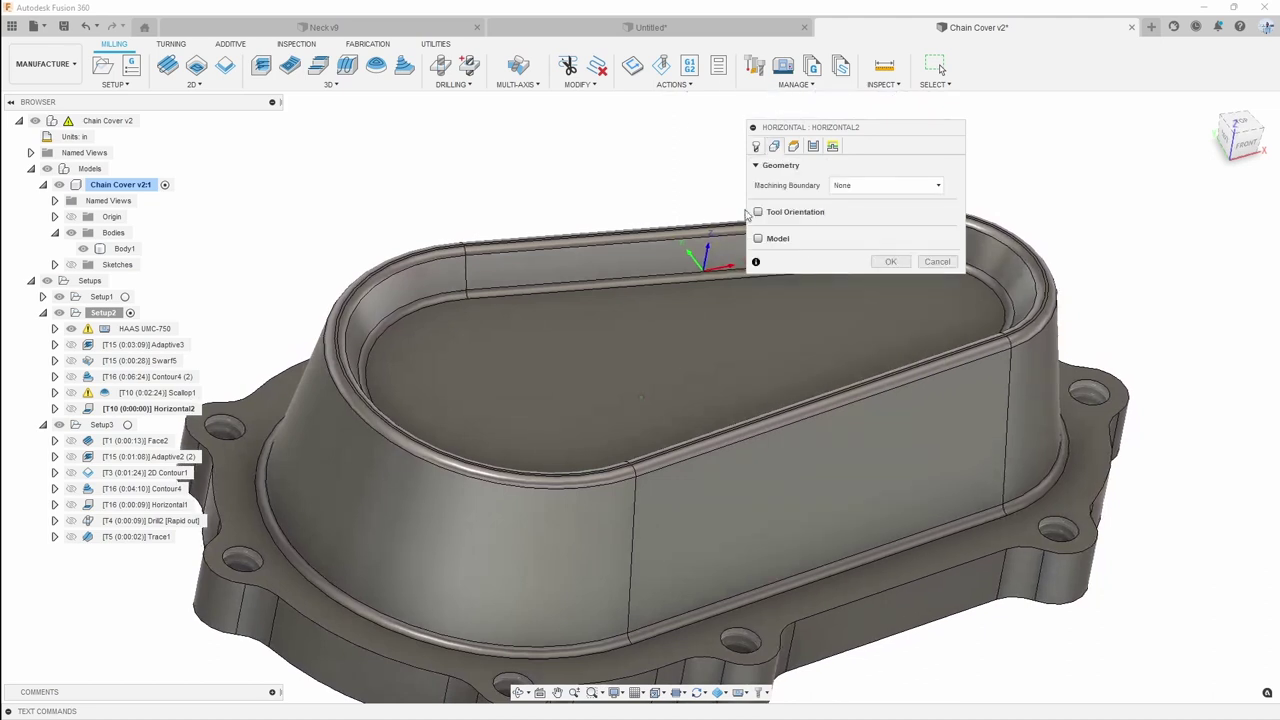
click(680, 287)
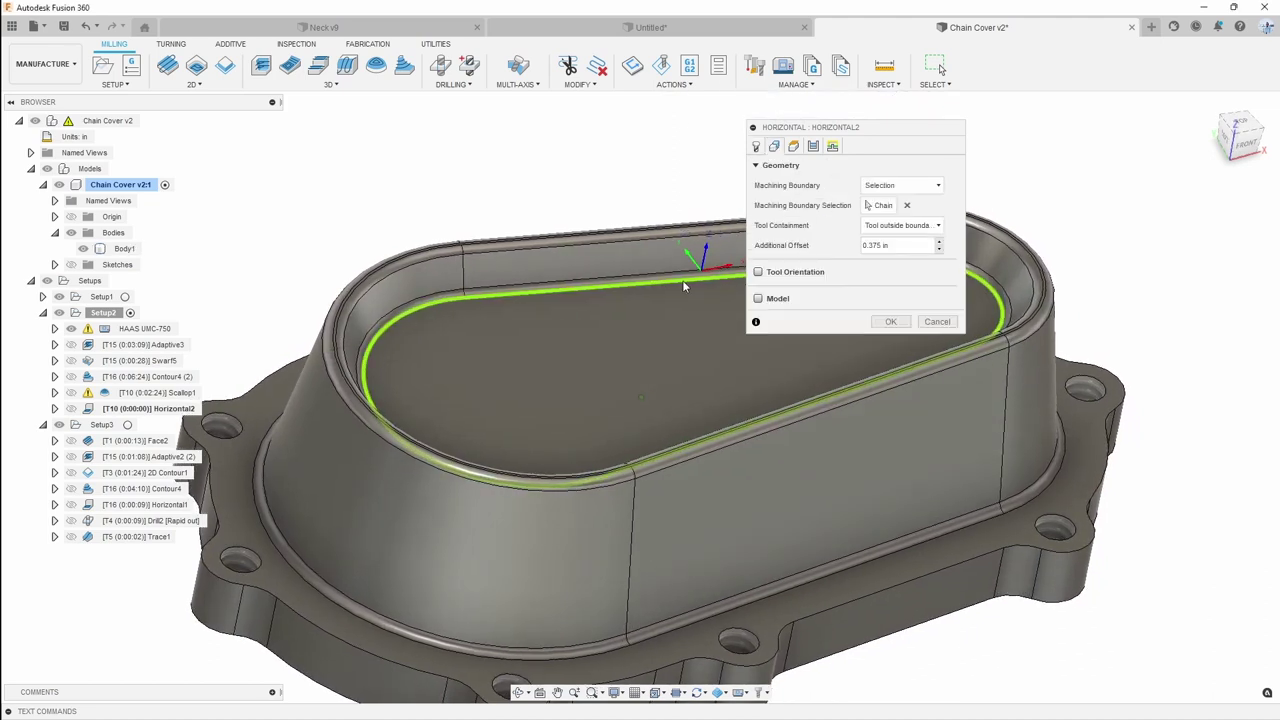
click(900, 186)
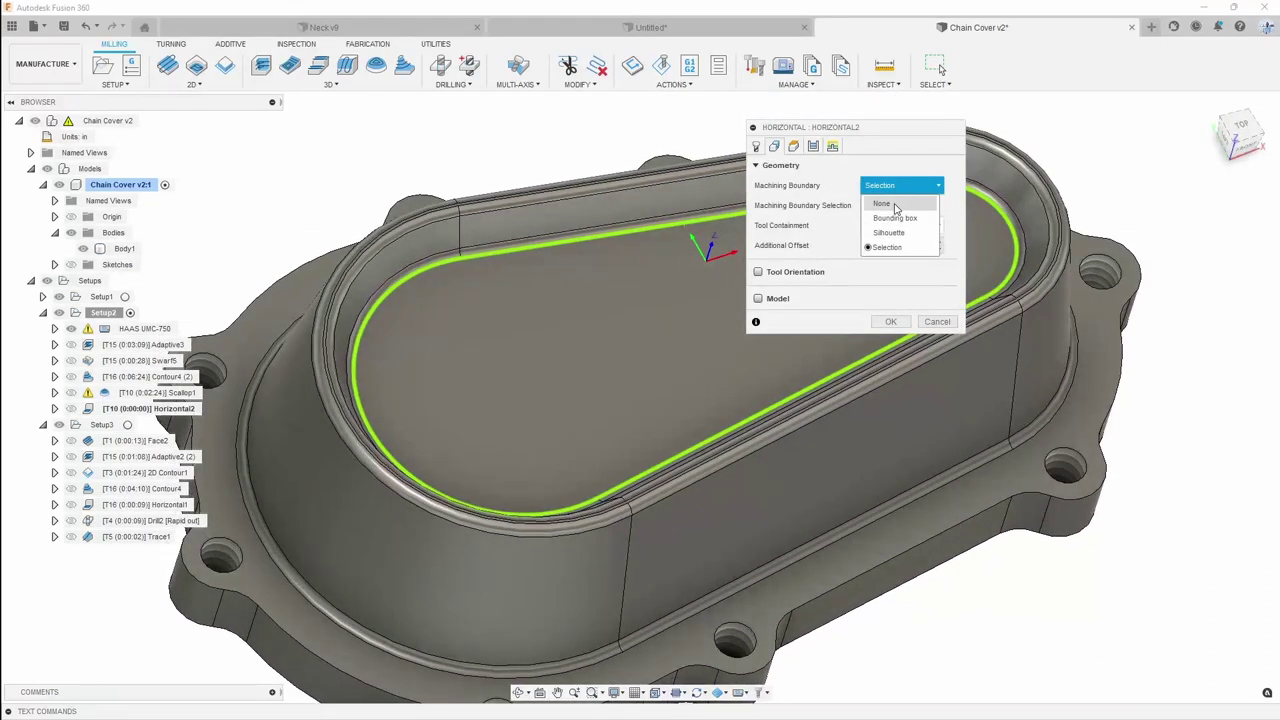
click(882, 204)
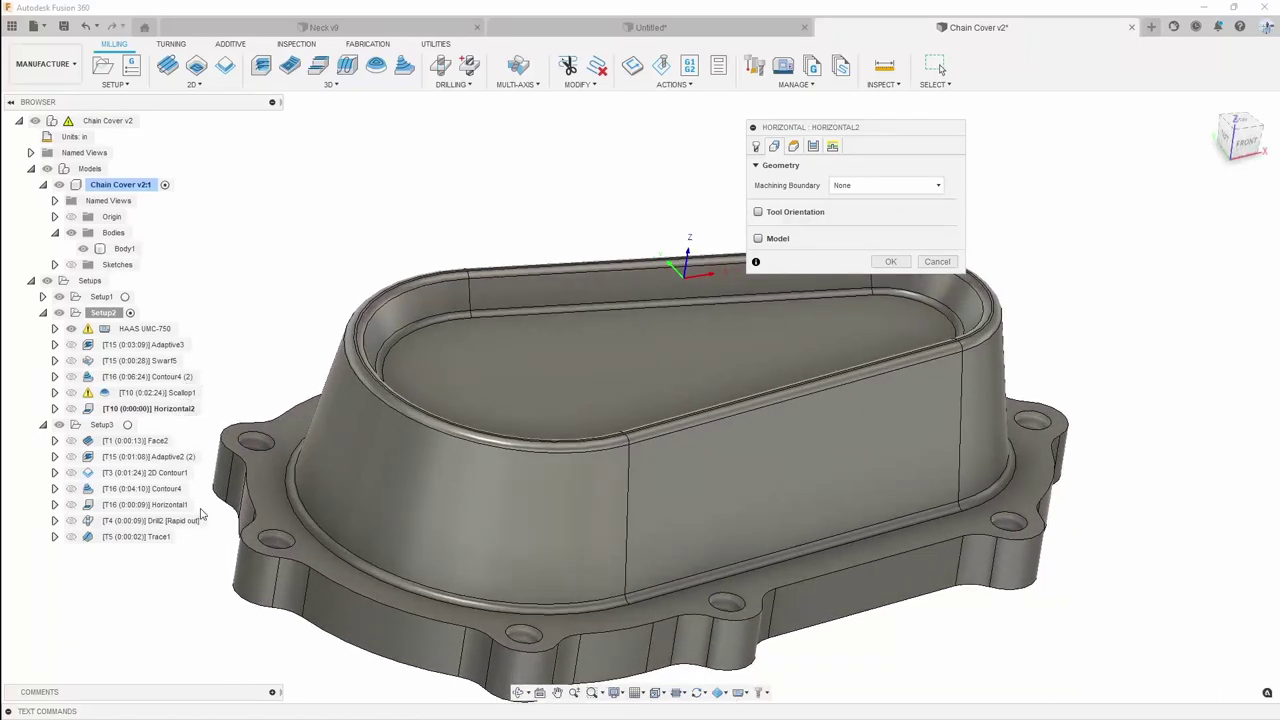
click(873, 186)
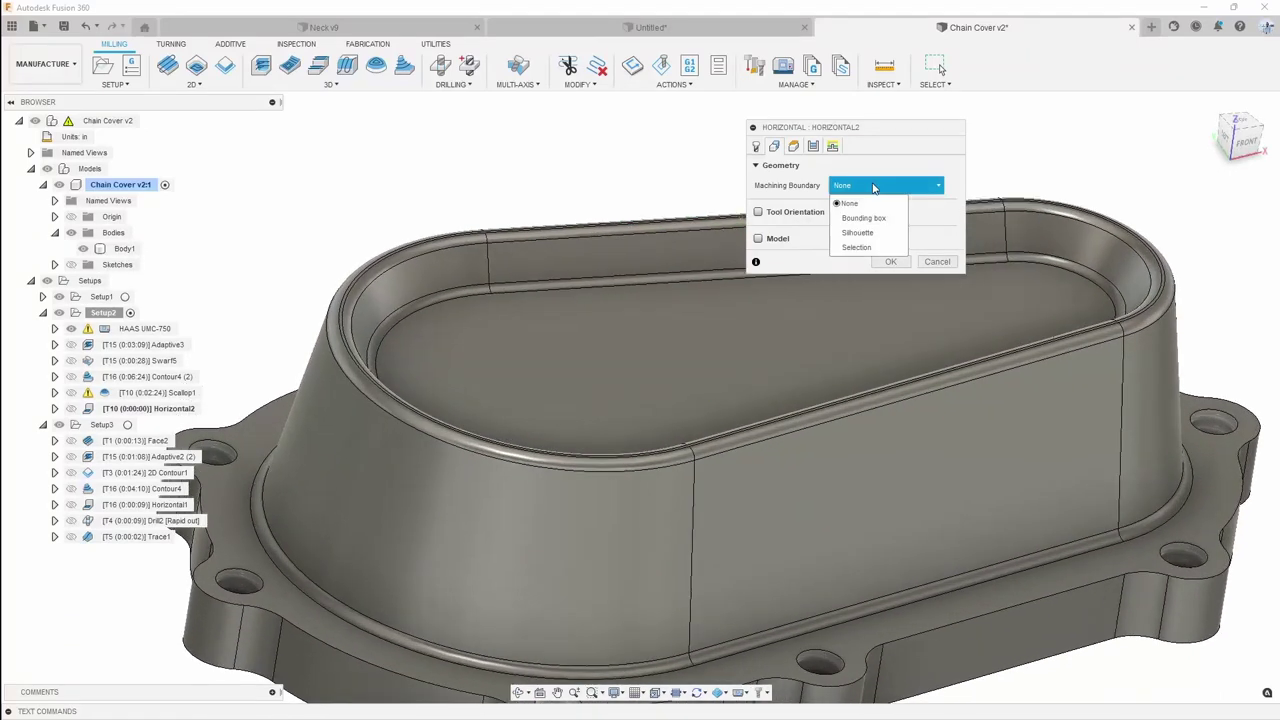
click(862, 243)
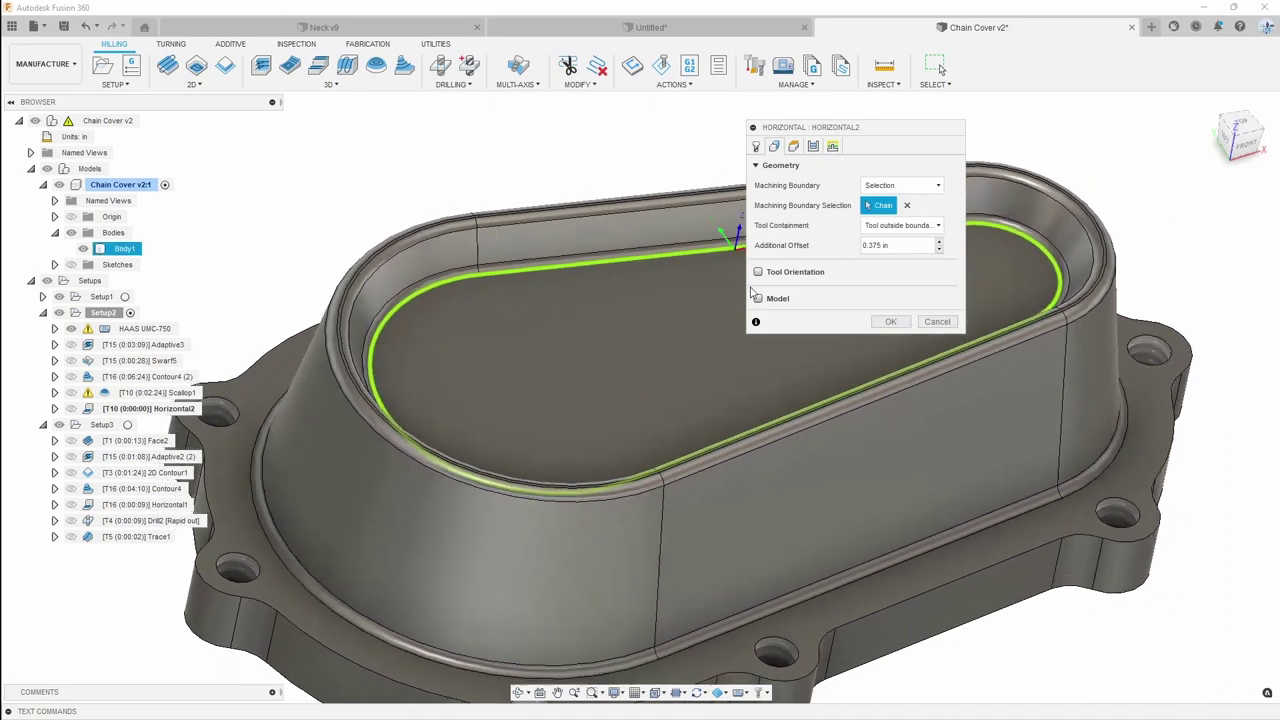
Contain the horizontal operation with the tool center on the boundary and an additional offset of 0
shift+middle_drag(751, 291, 880, 232)
click(902, 225)
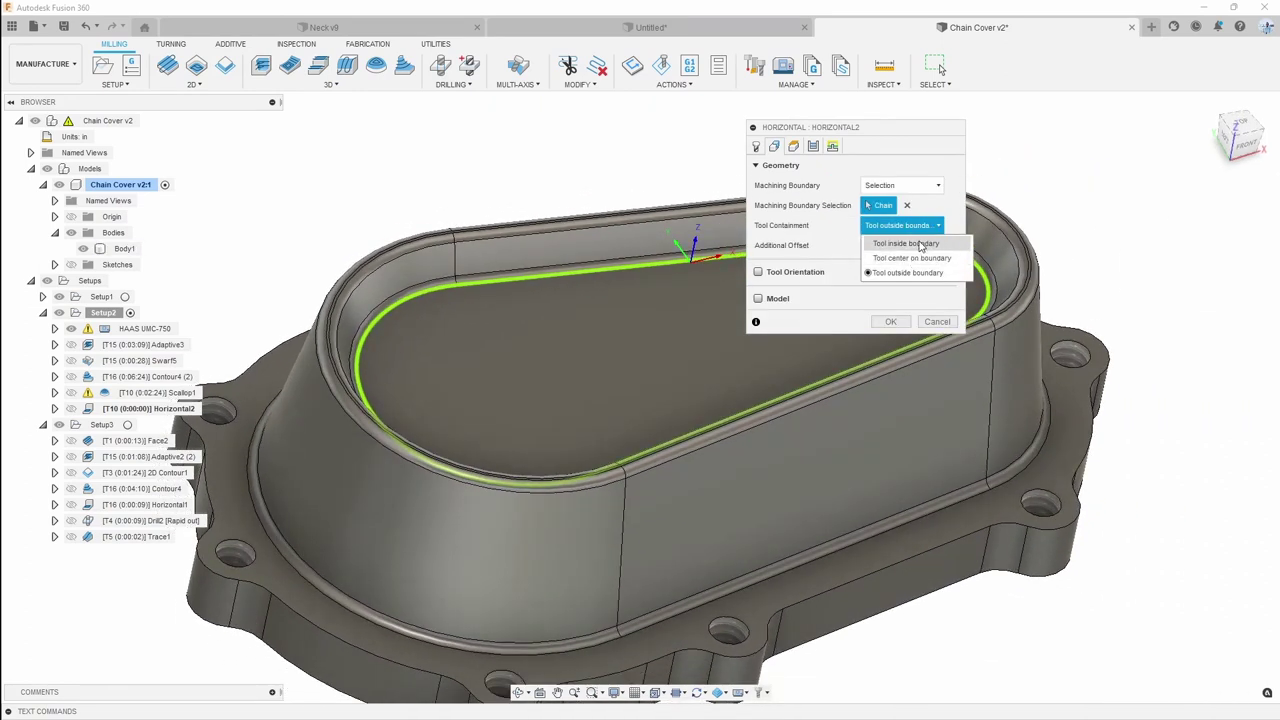
click(915, 244)
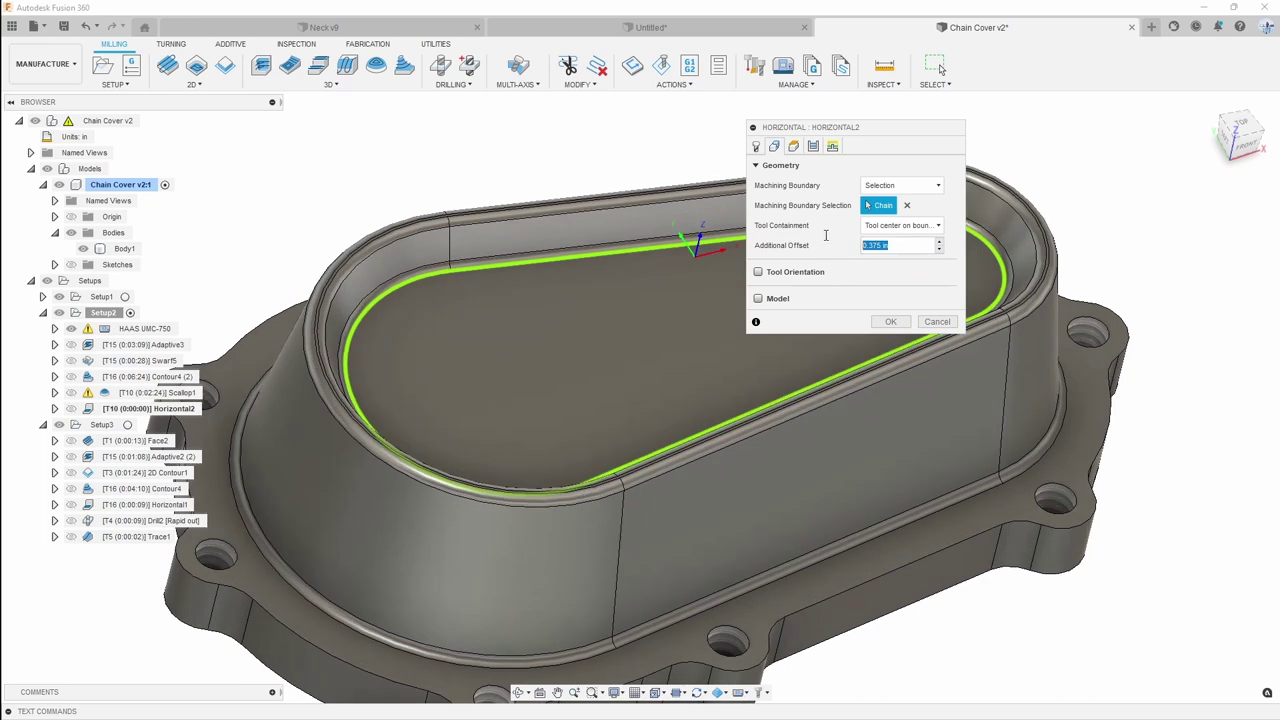
text(0)
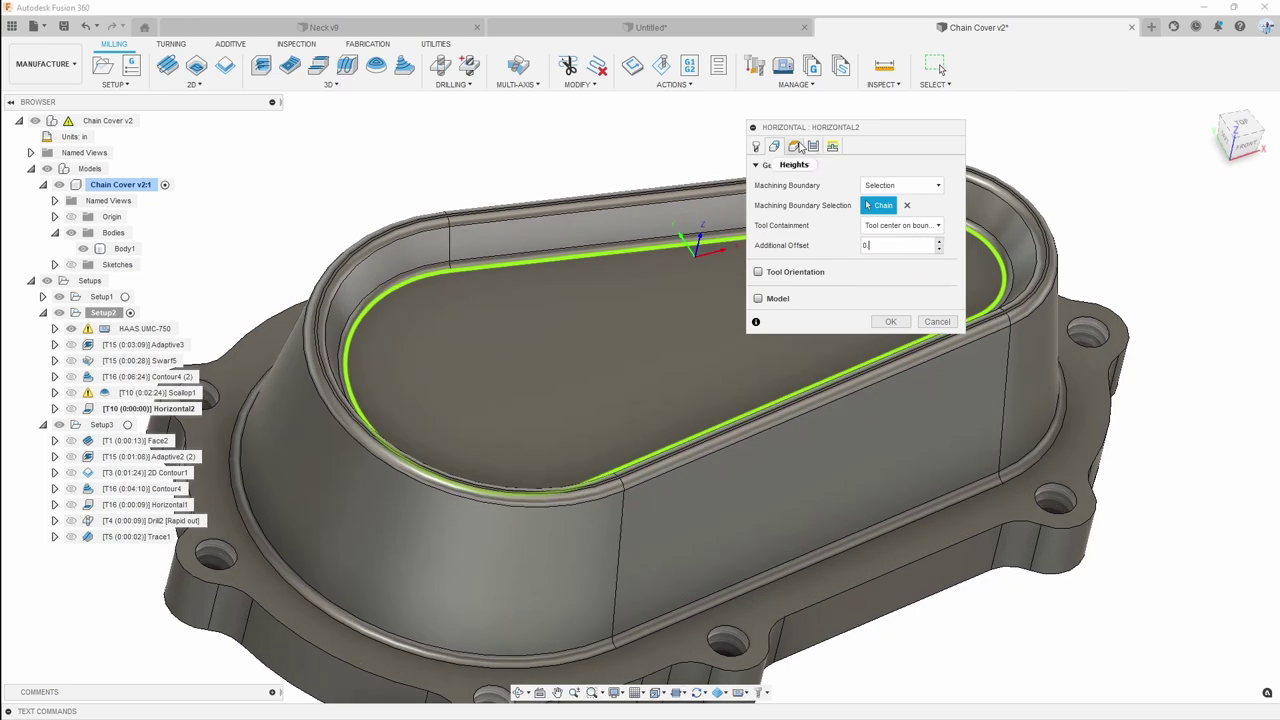
text(.)
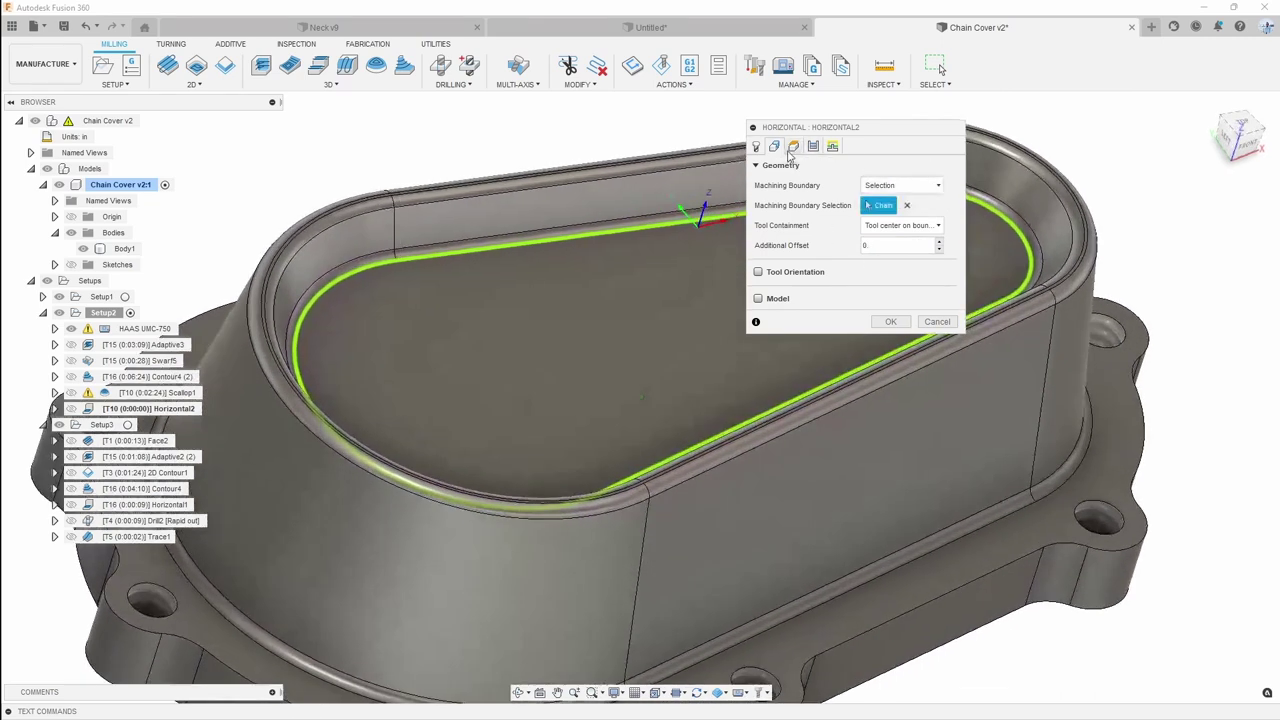
Decline the ball cutter warning and change the horizontal operation's tool to #16, the 1/2" R0.06 bullnose endmill
click(891, 322)
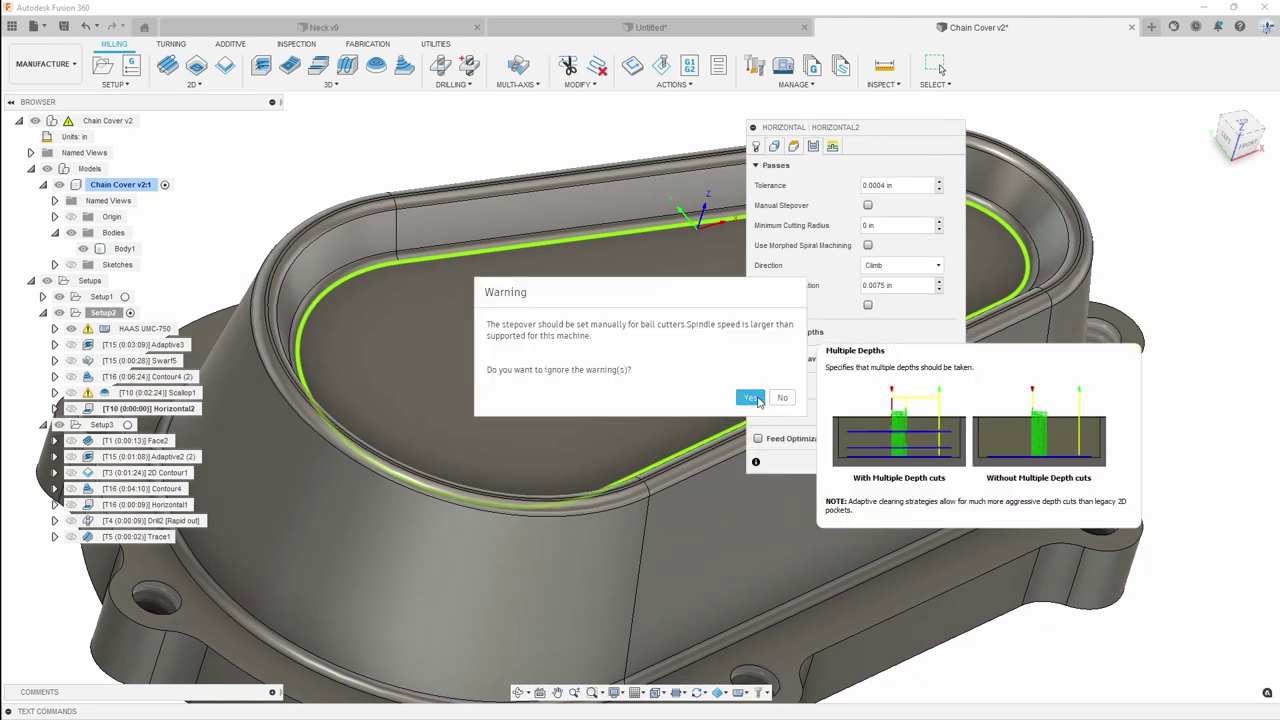
click(779, 399)
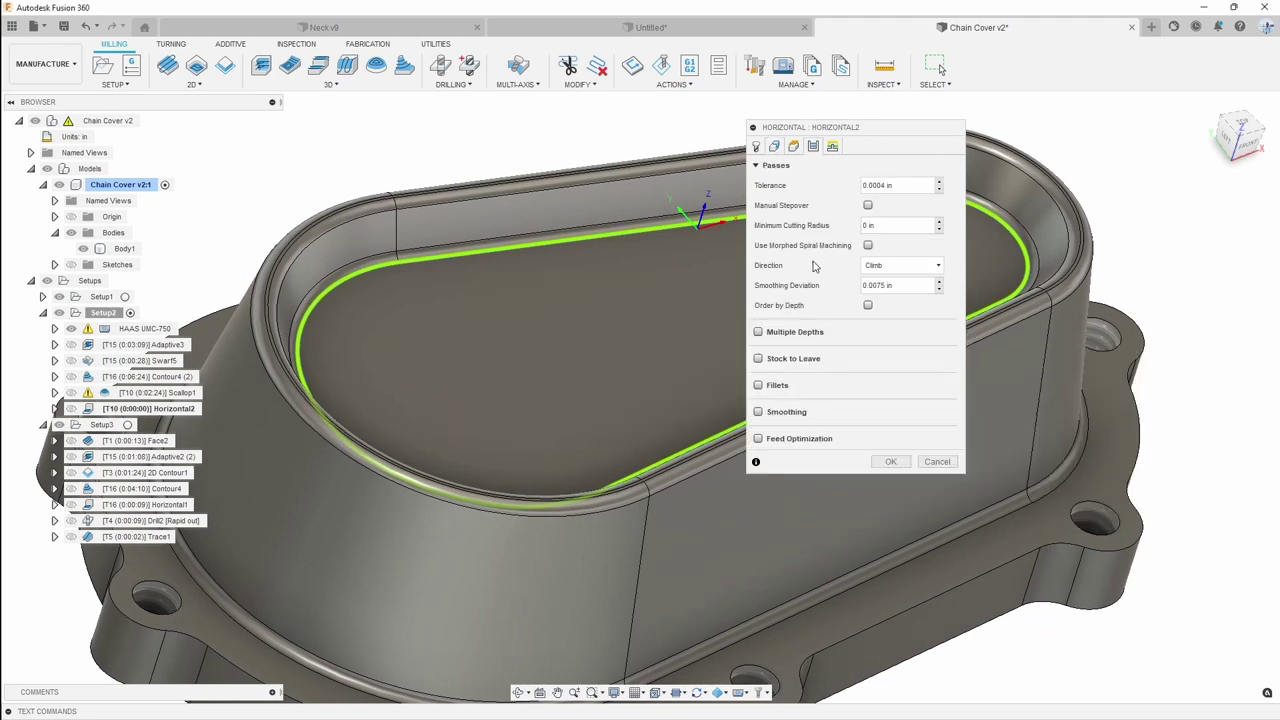
click(758, 150)
click(849, 188)
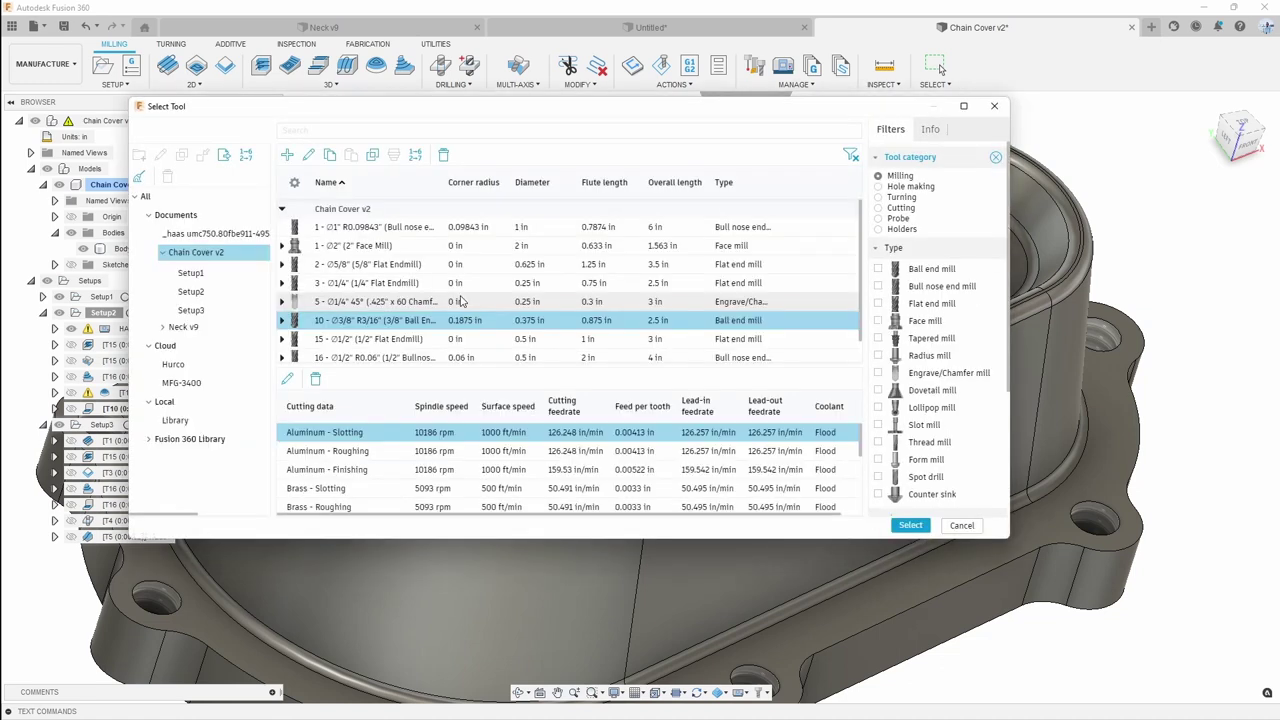
click(437, 358)
click(910, 525)
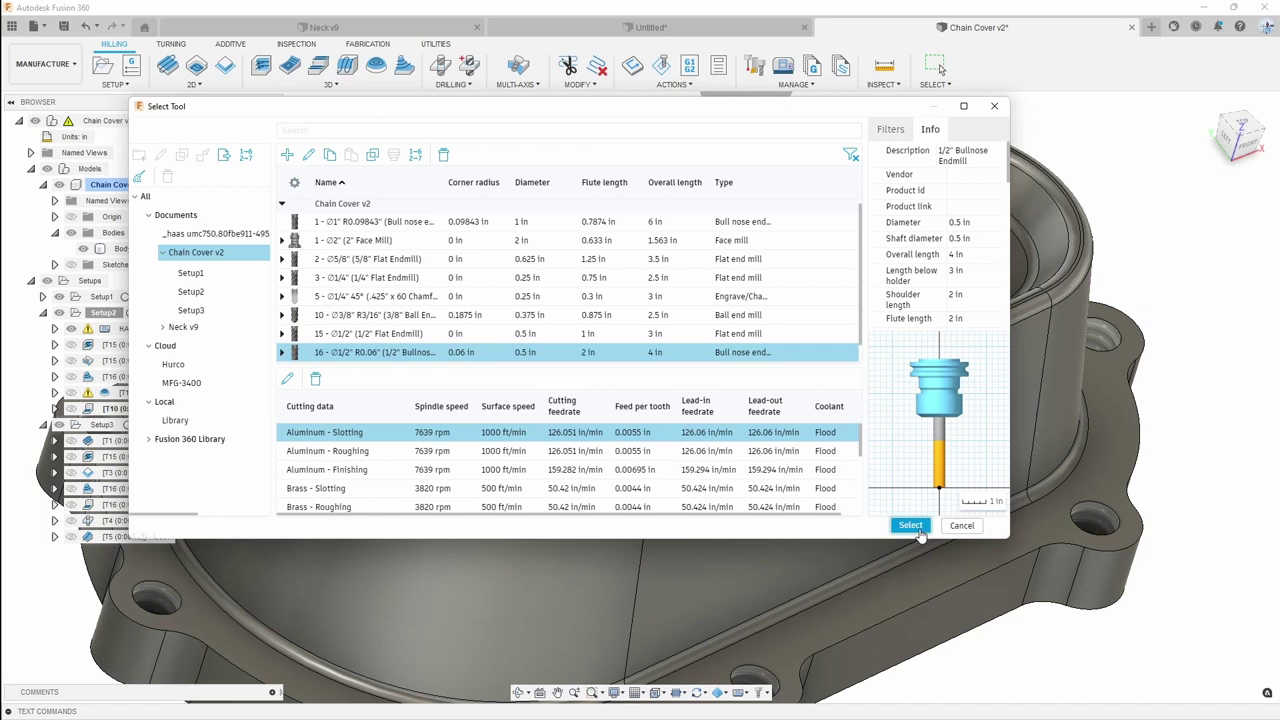
Generate the horizontal toolpath and check its passes across the pocket floor
shift+middle_drag(374, 280, 393, 270)
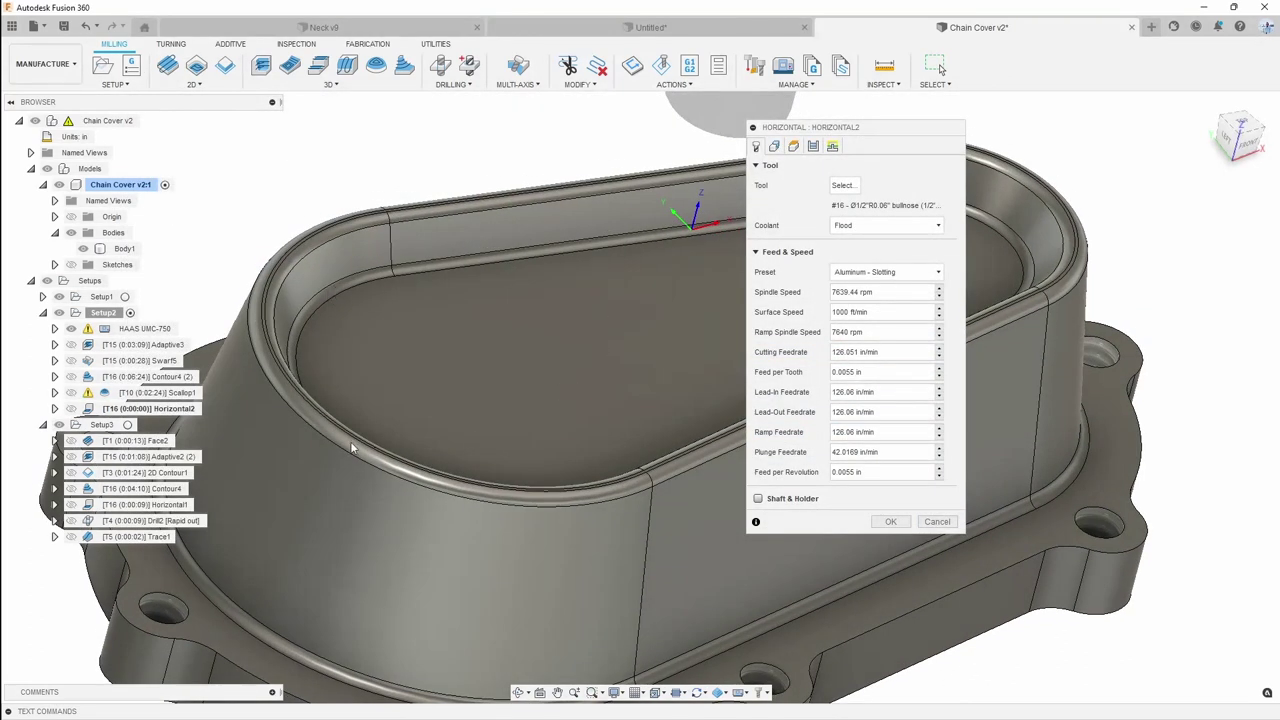
click(886, 521)
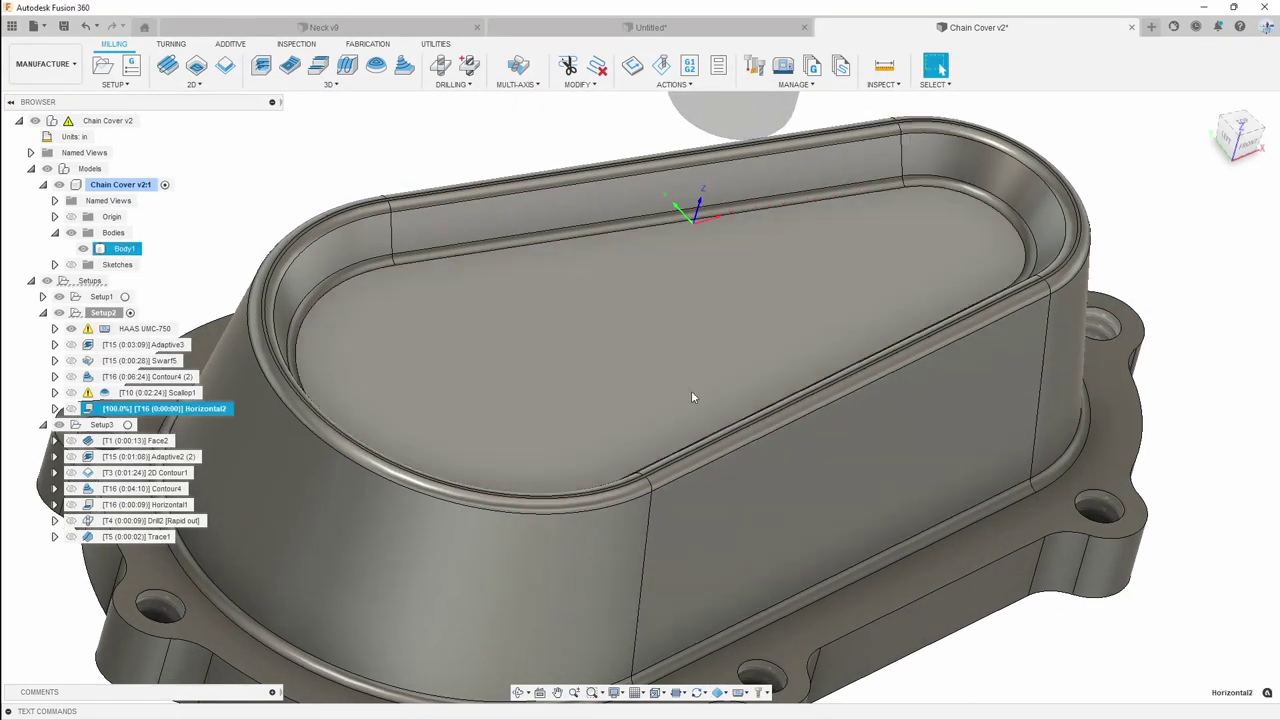
shift+middle_drag(679, 363, 425, 356)
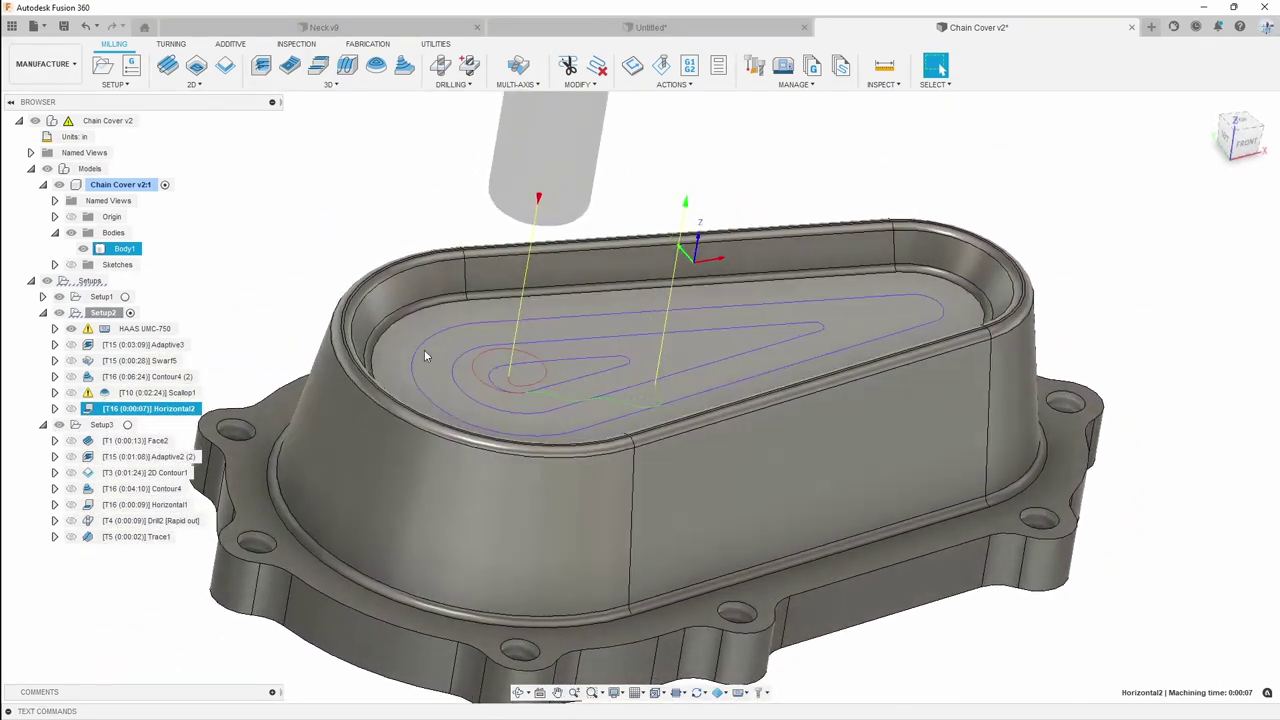
shift+middle_drag(860, 350, 598, 364)
scroll(598, 364, down, 2)
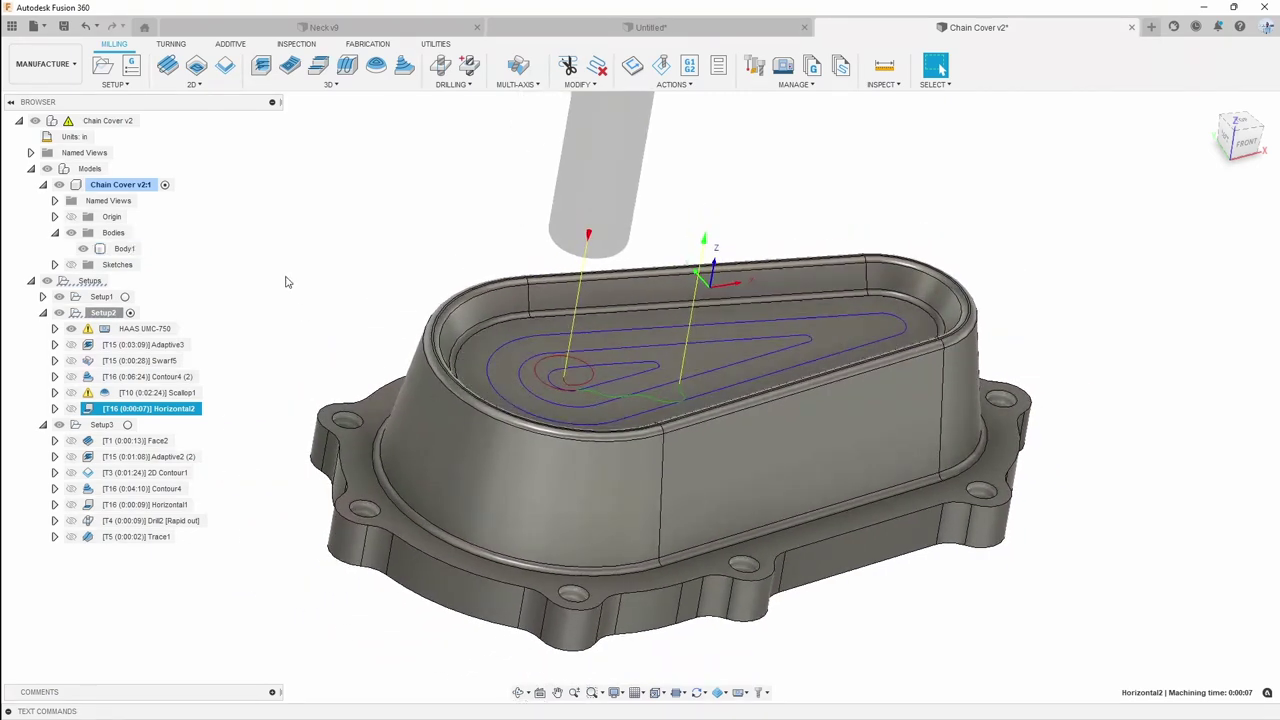
click(262, 330)
Reopen Scallop1 for editing and clear both rim edge chains from its machining boundary selection
click(181, 396)
shift+middle_drag(306, 254, 336, 264)
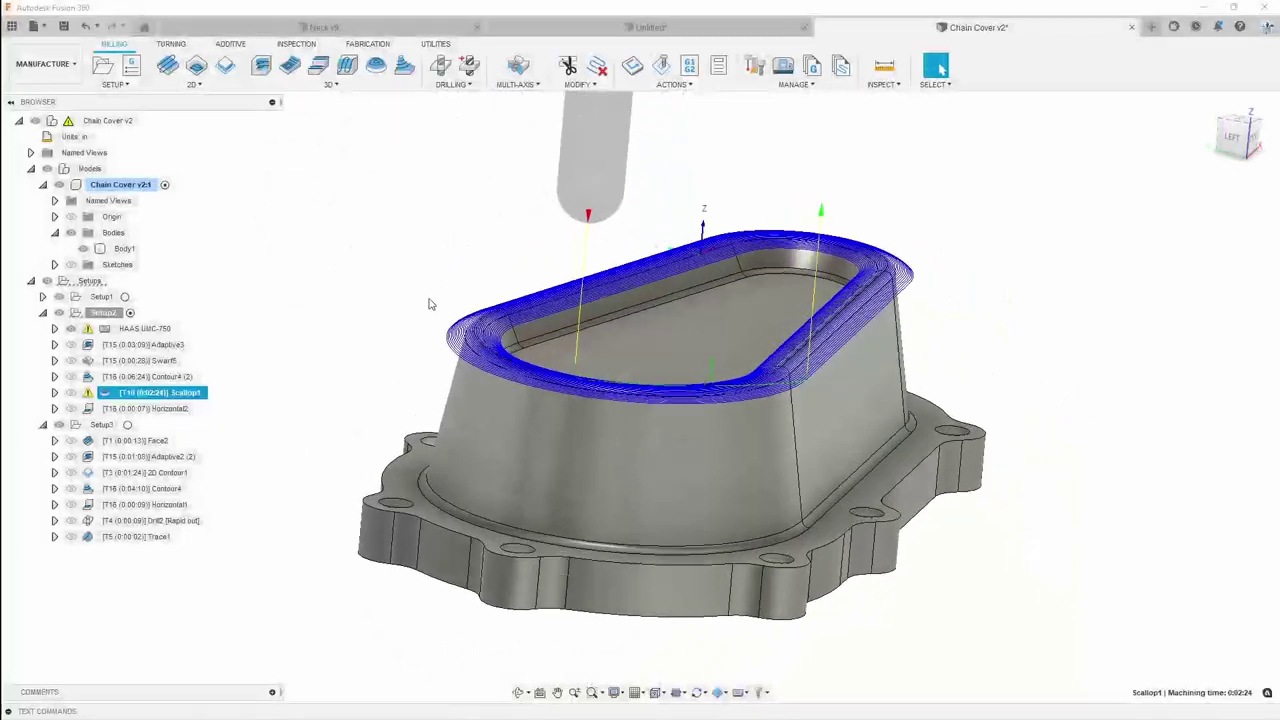
right_click(190, 396)
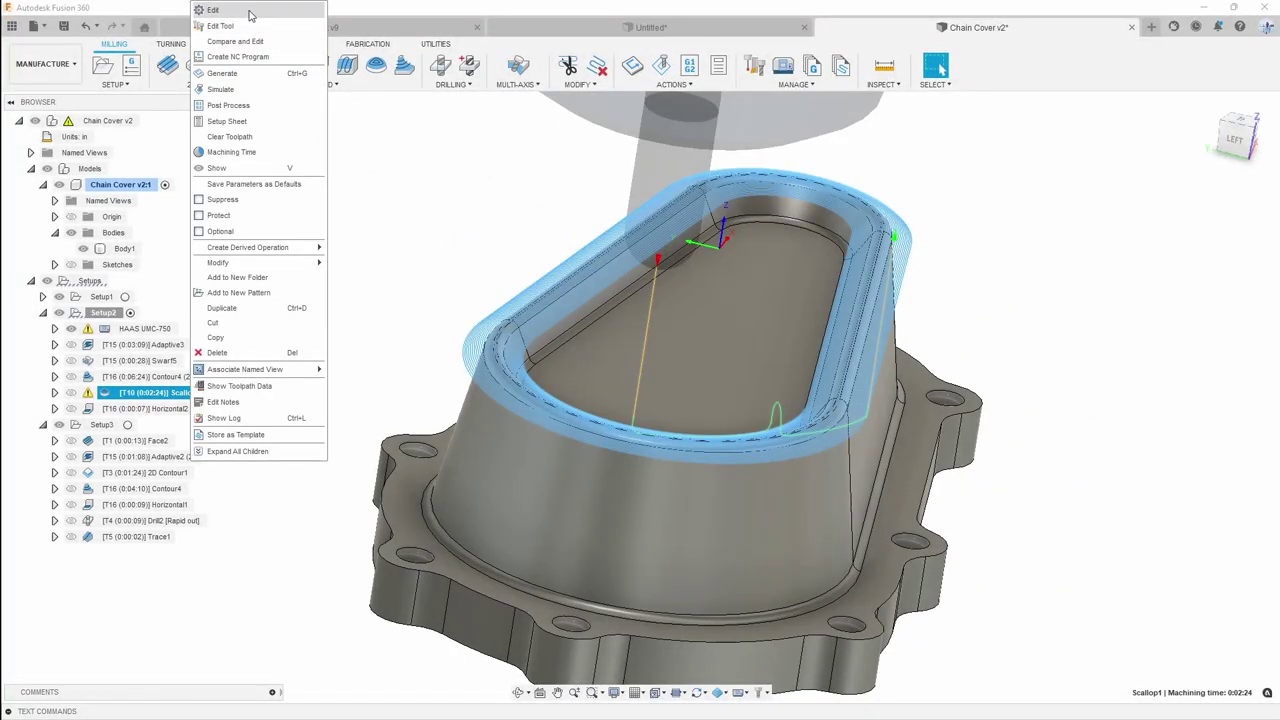
click(250, 12)
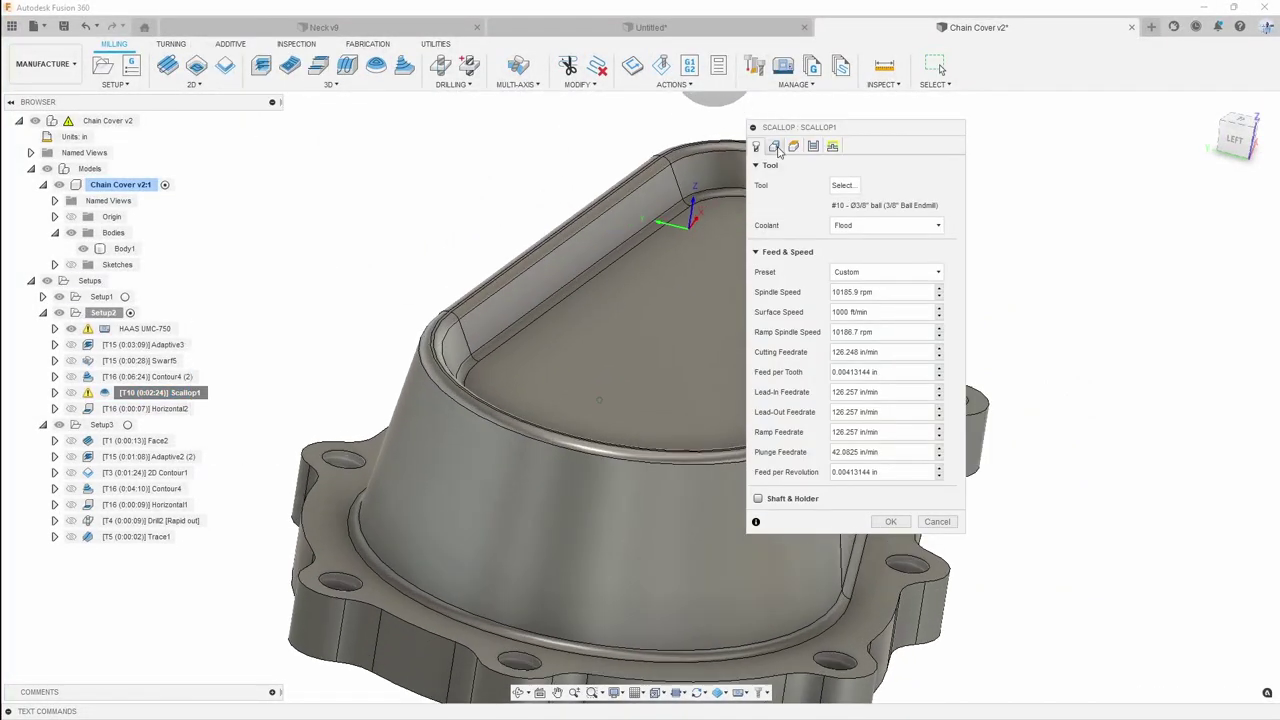
click(776, 147)
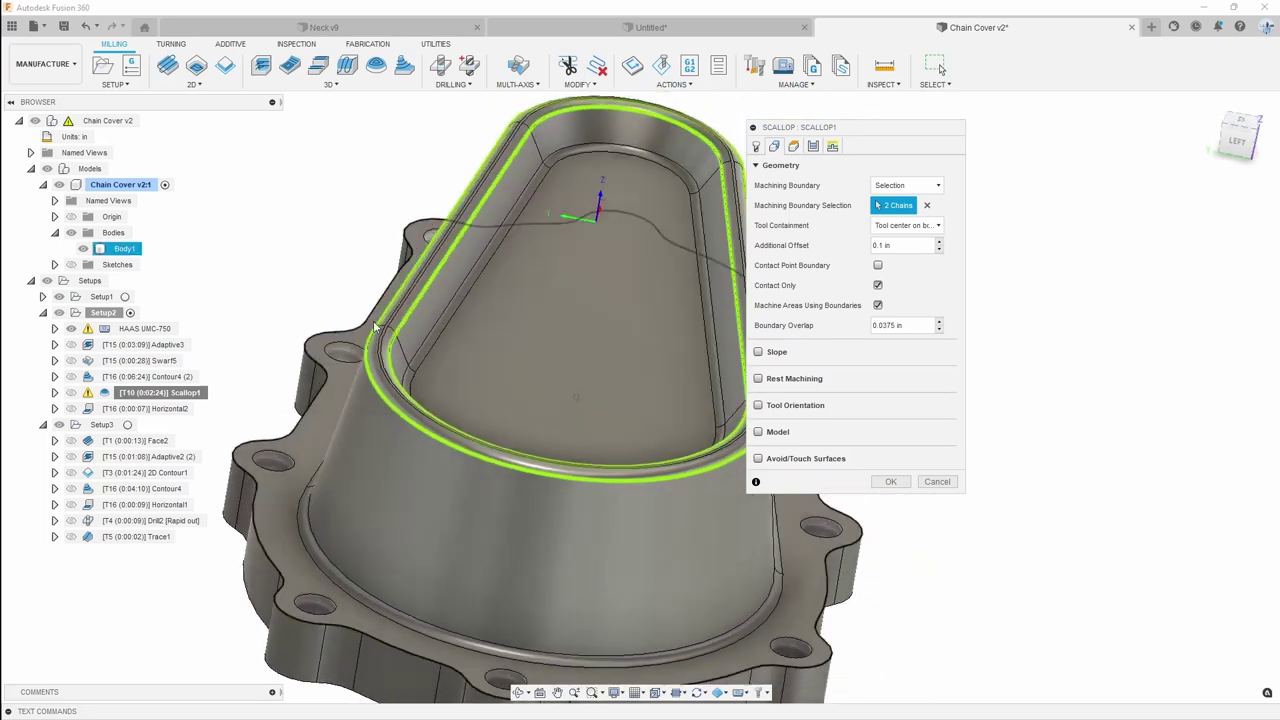
shift+middle_drag(383, 316, 342, 380)
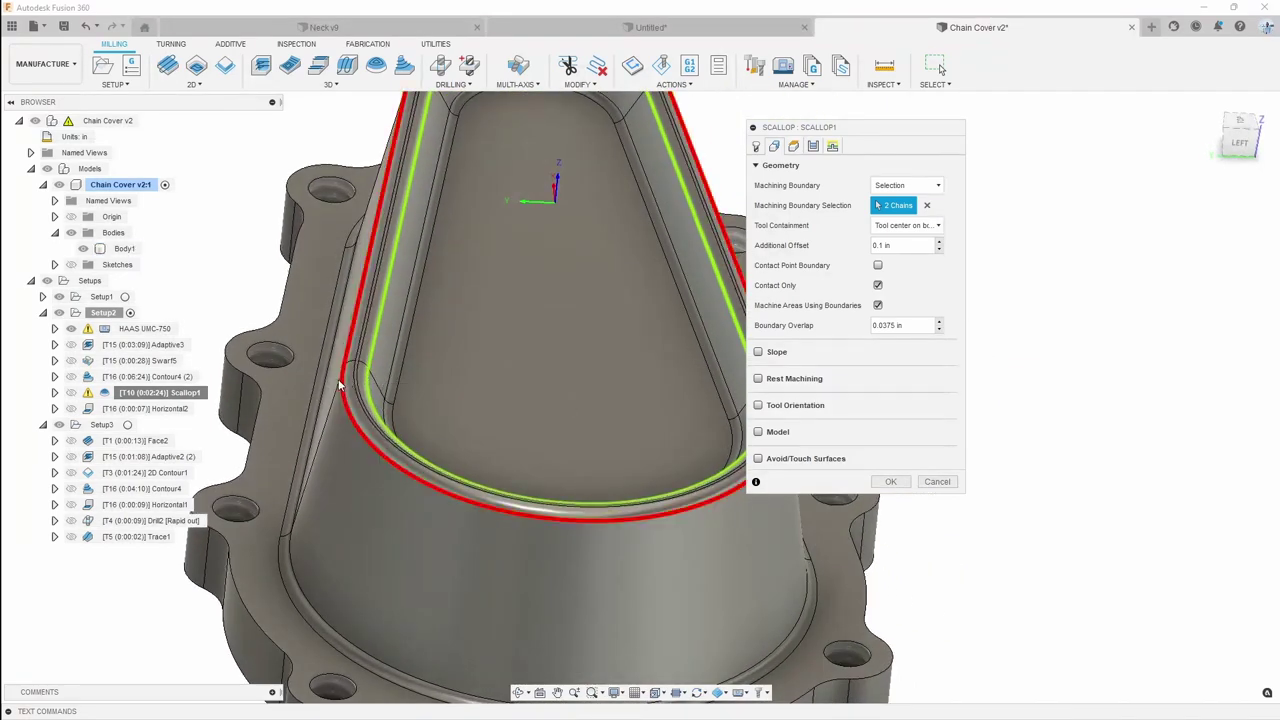
click(383, 313)
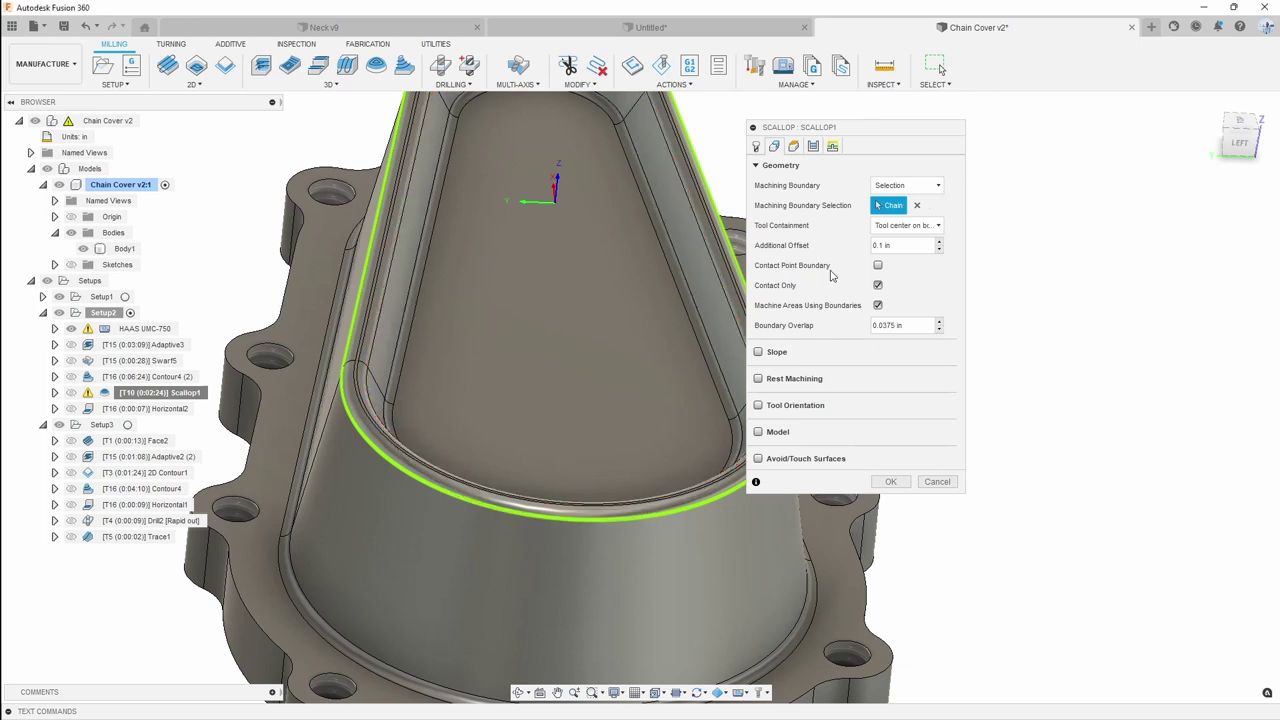
click(916, 206)
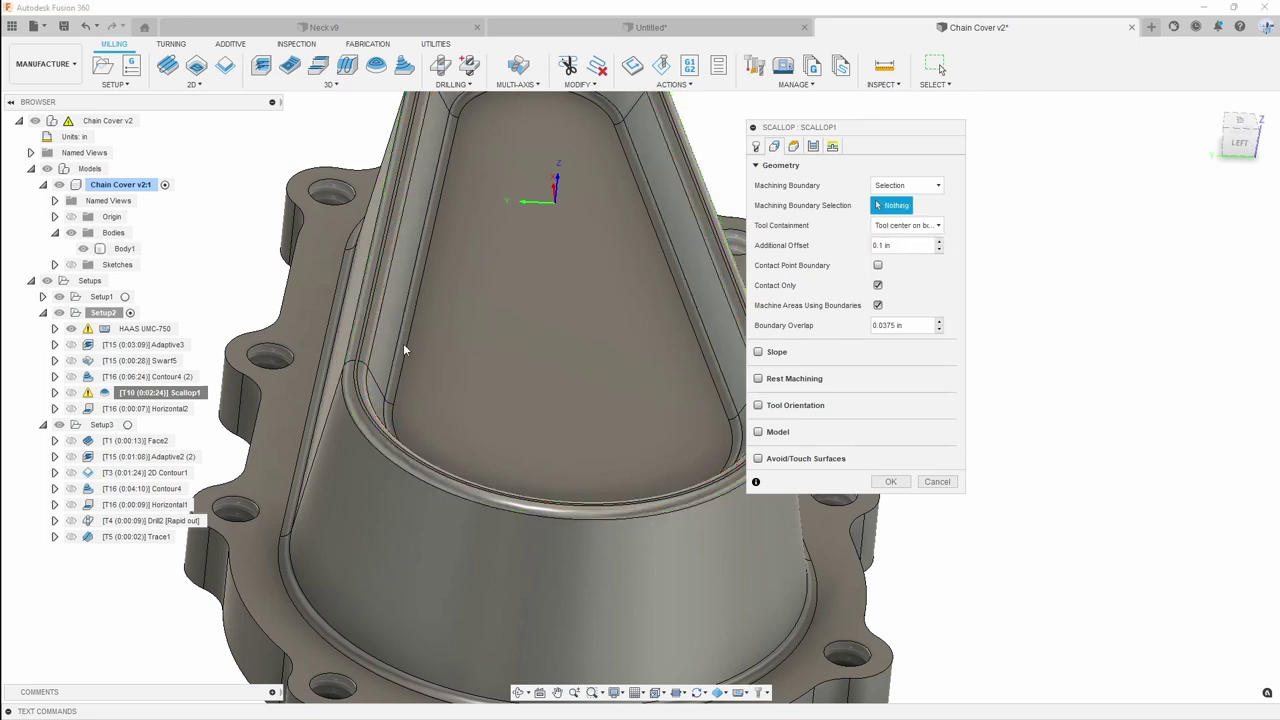
Try the outer edge chain of the rim as Scallop1's machining boundary and clear that selection
click(360, 310)
scroll(340, 460, down, 3)
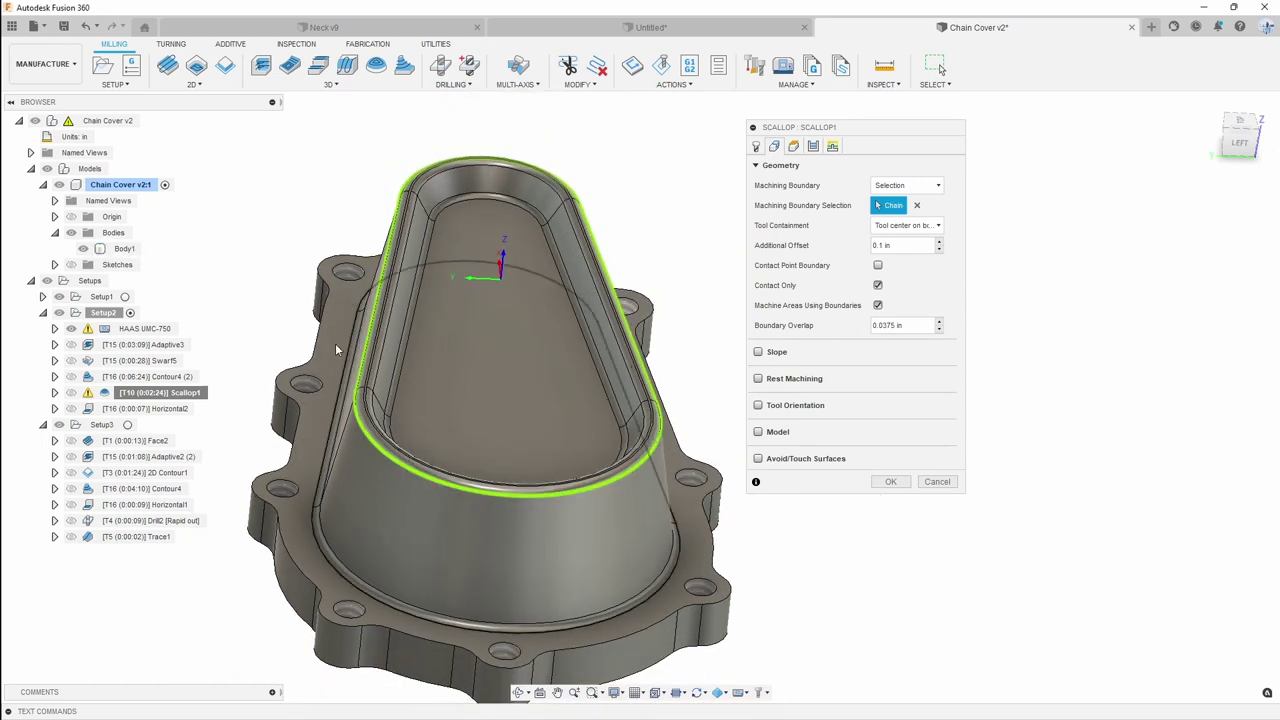
scroll(335, 343, up, 2)
scroll(333, 422, down, 2)
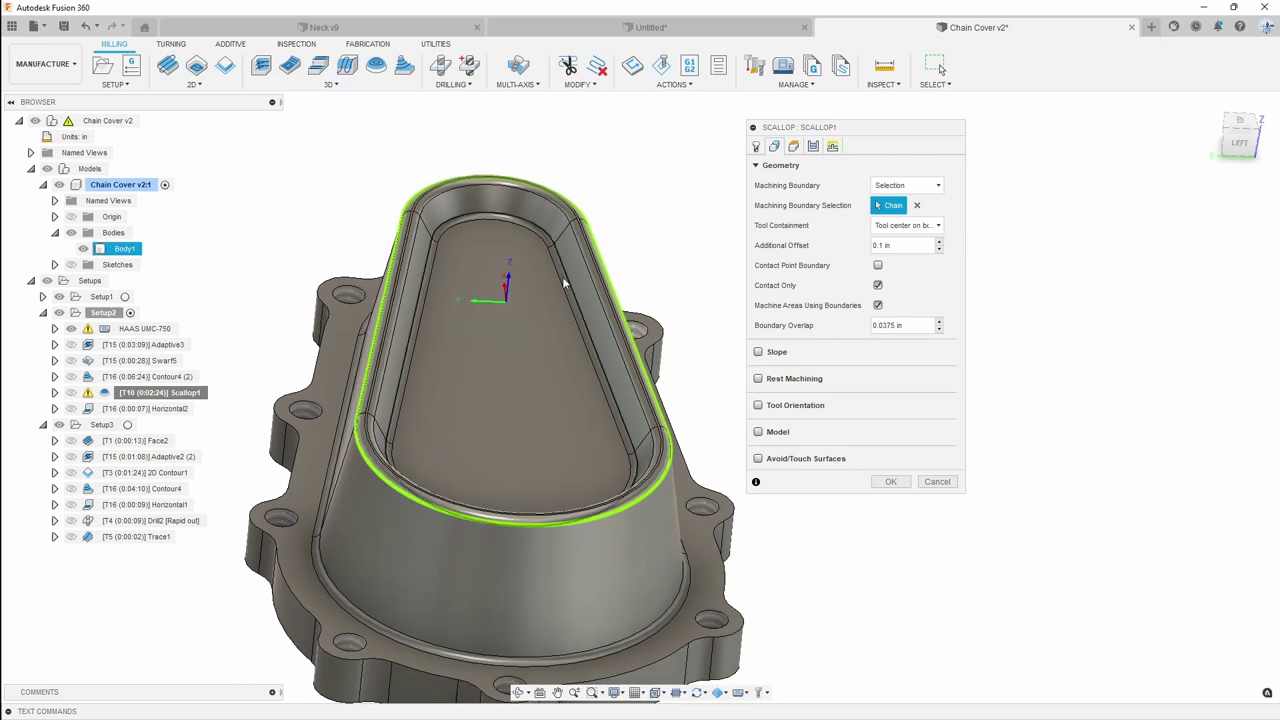
scroll(377, 377, up, 2)
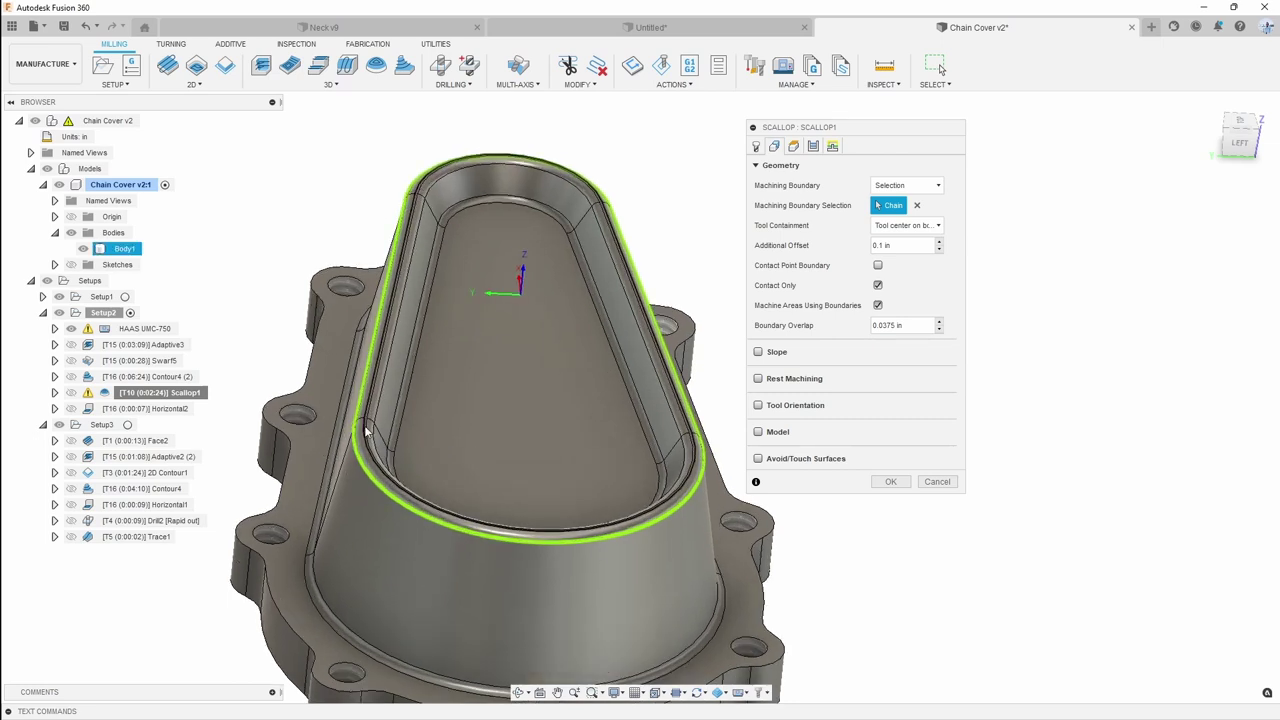
scroll(366, 430, up, 3)
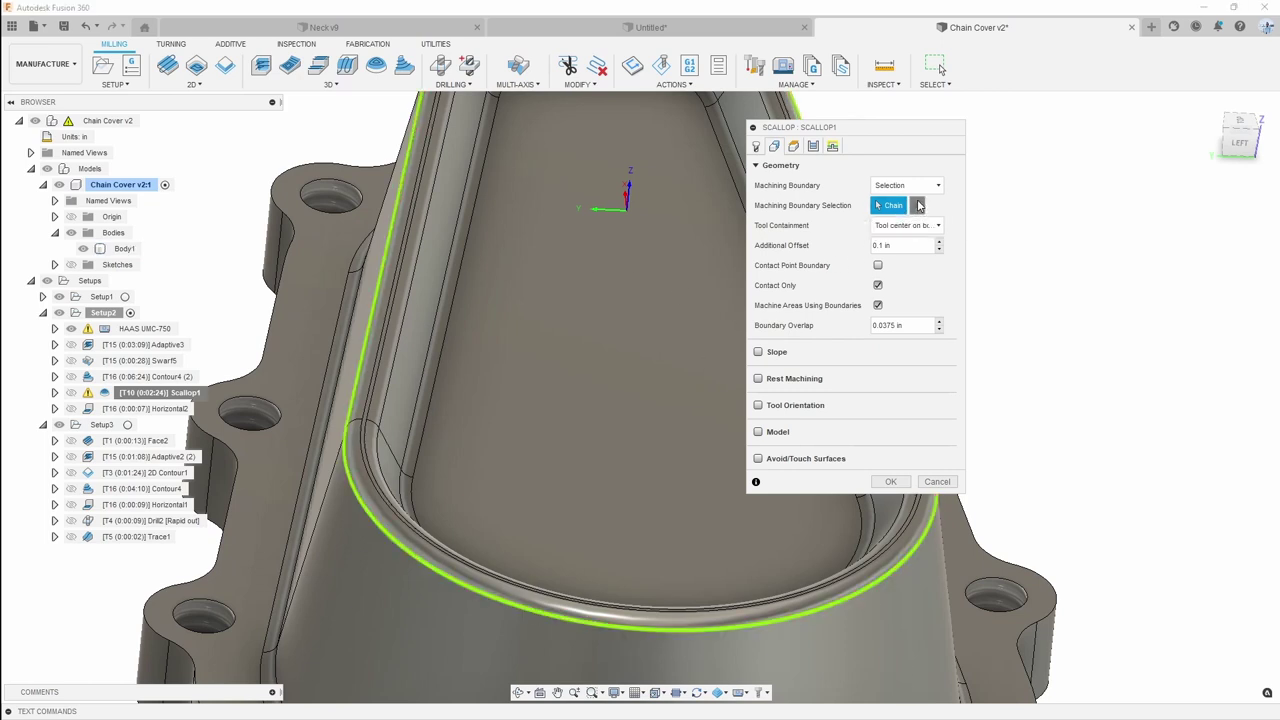
click(918, 205)
Try the inner pocket edge chain below the rim as Scallop1's machining boundary and clear it again
shift+middle_drag(400, 508, 367, 444)
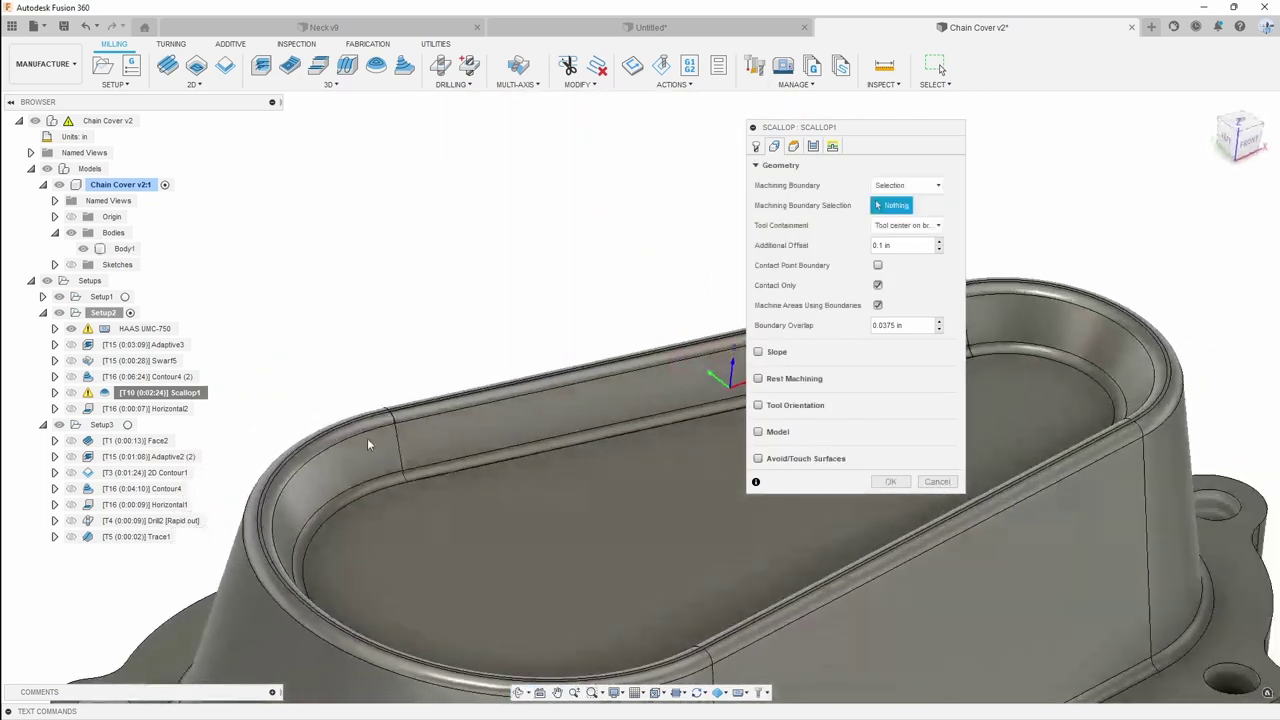
scroll(360, 428, down, 3)
scroll(654, 376, up, 3)
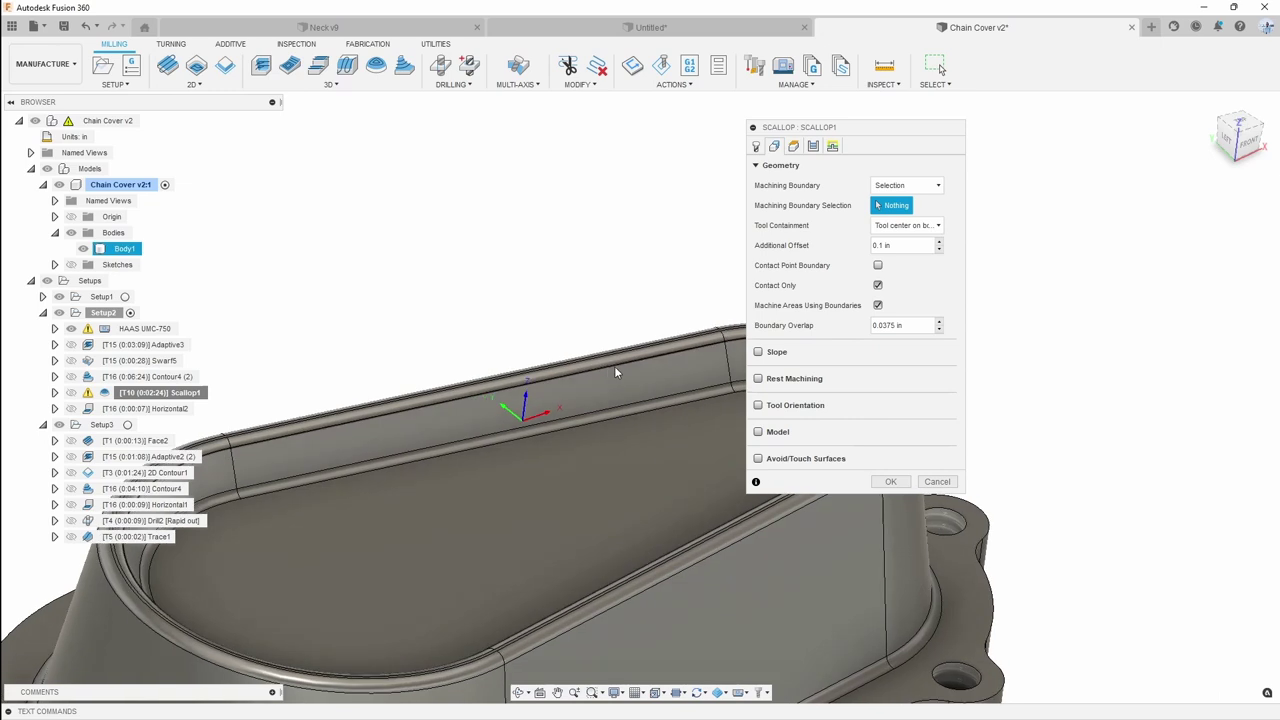
click(615, 370)
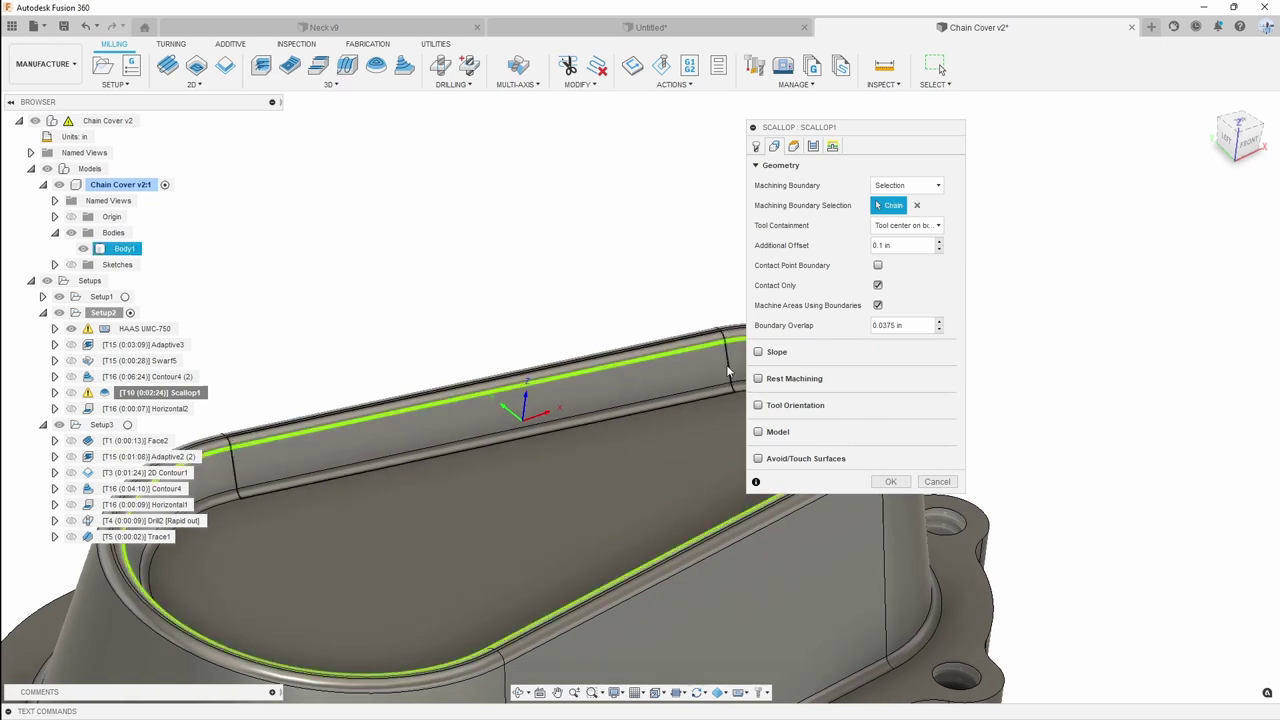
shift+middle_drag(708, 351, 635, 366)
click(917, 206)
Define Scallop1's machining boundary as a closed four-edge contour around one straight pocket wall and its floor fillet, and accept the contour
scroll(600, 342, up, 3)
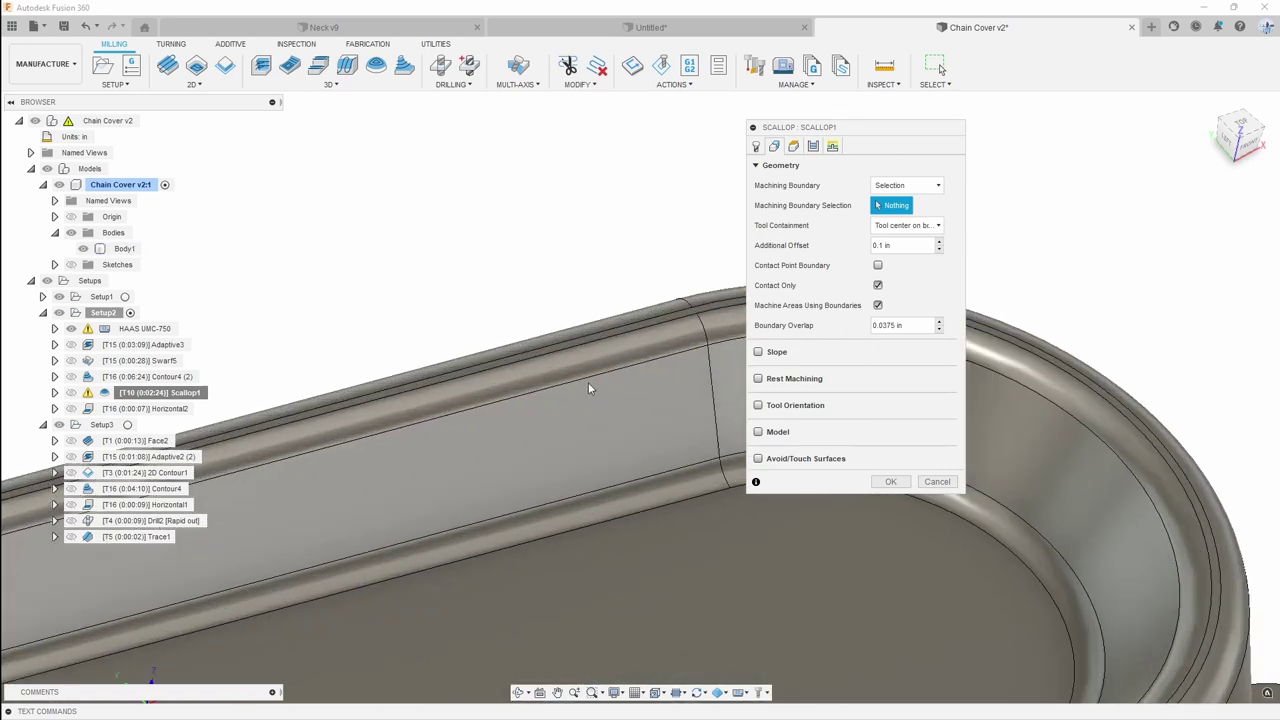
click(592, 382)
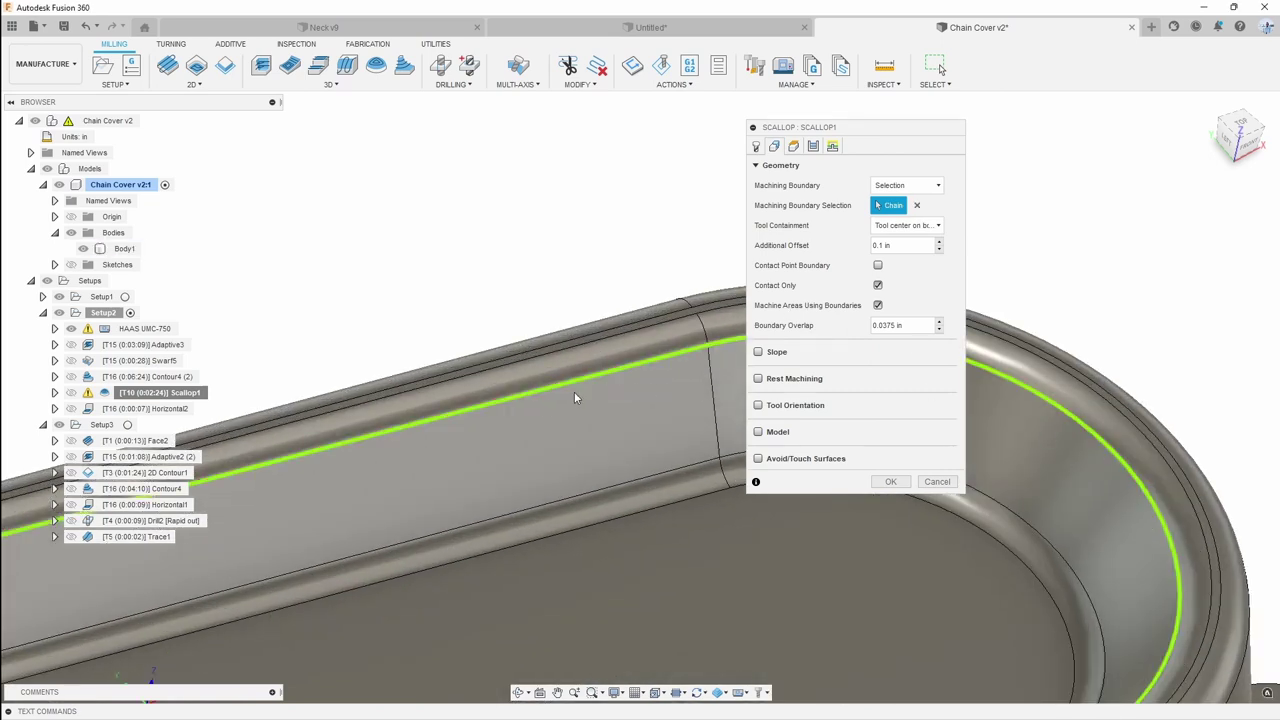
click(658, 362)
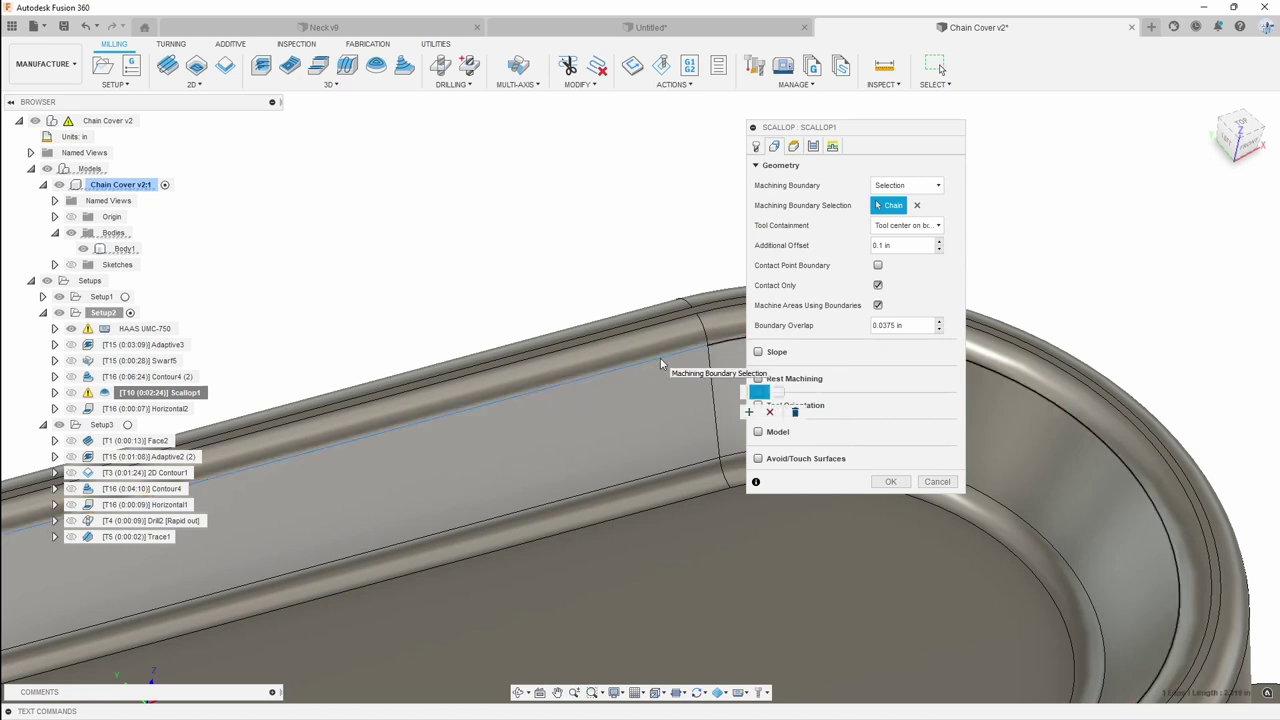
middle_drag(660, 357, 649, 354)
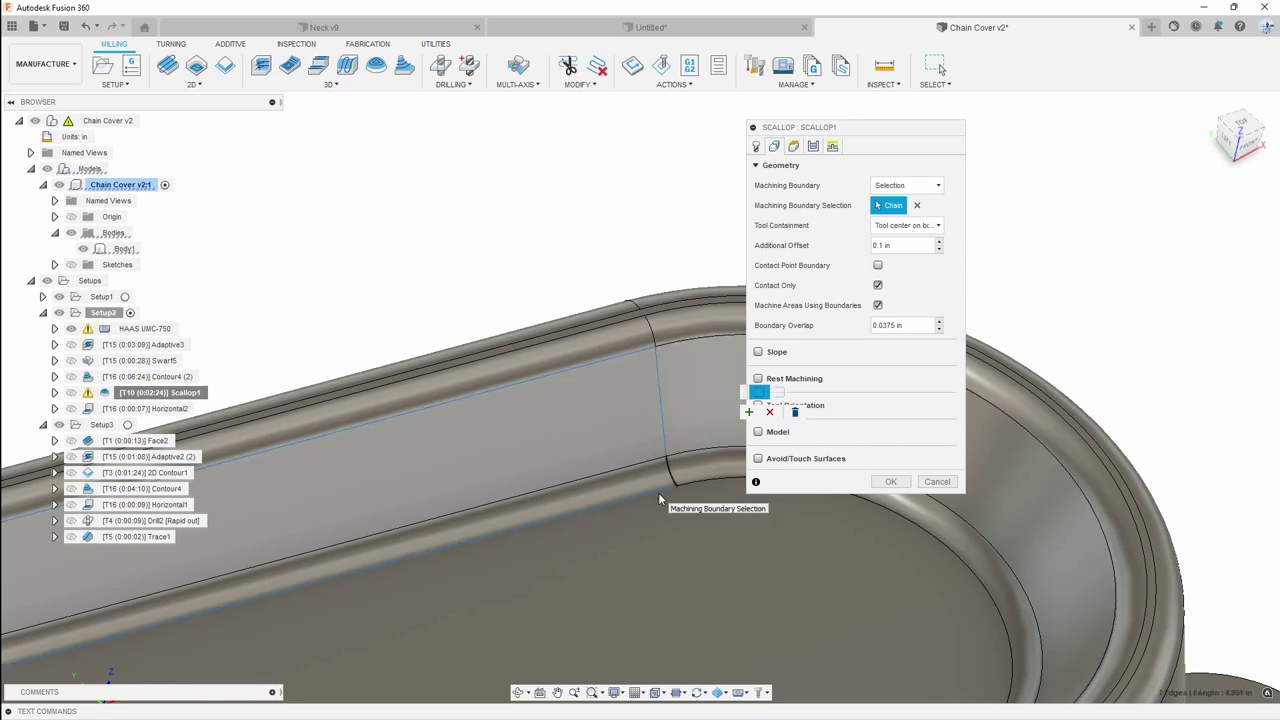
shift+middle_drag(658, 492, 363, 480)
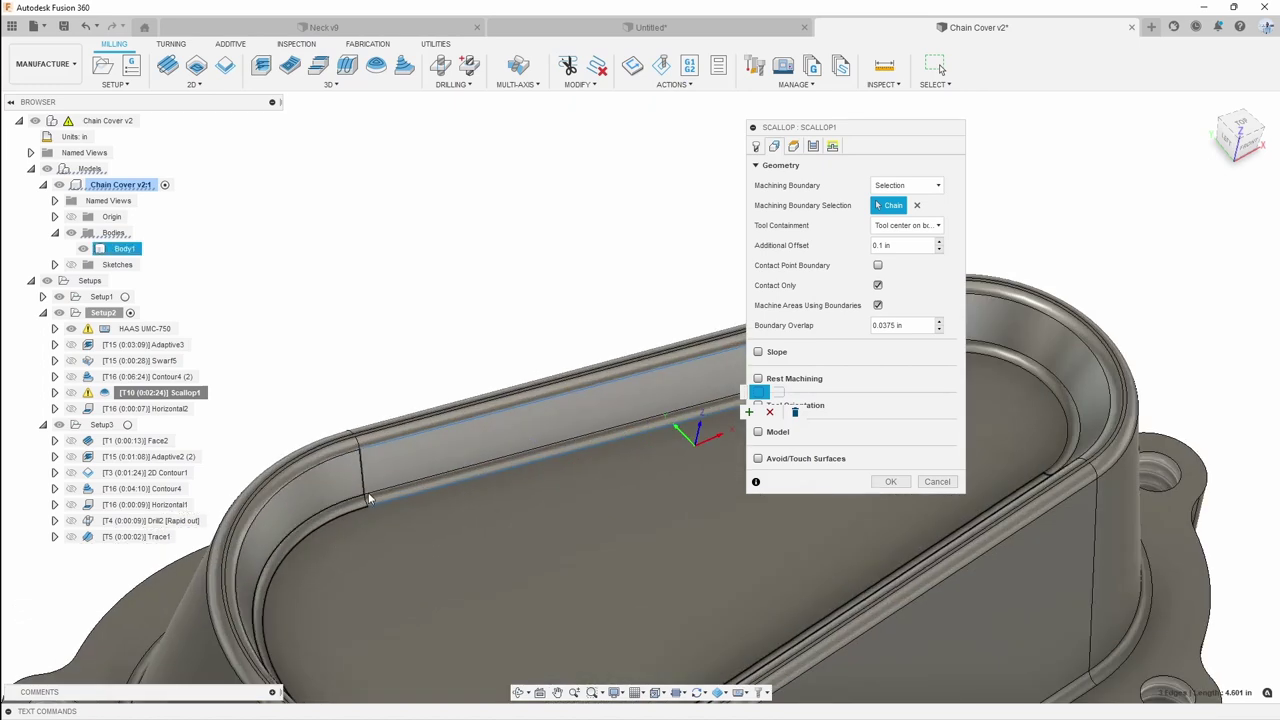
click(363, 475)
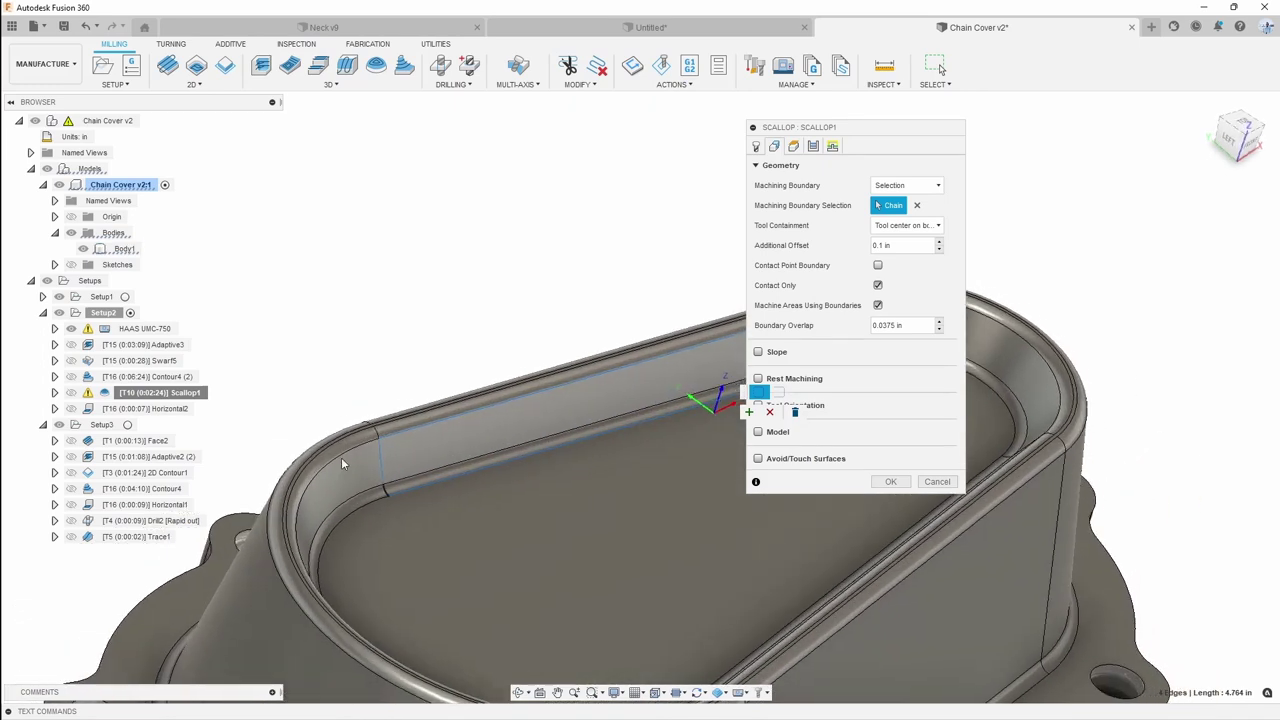
scroll(438, 450, down, 3)
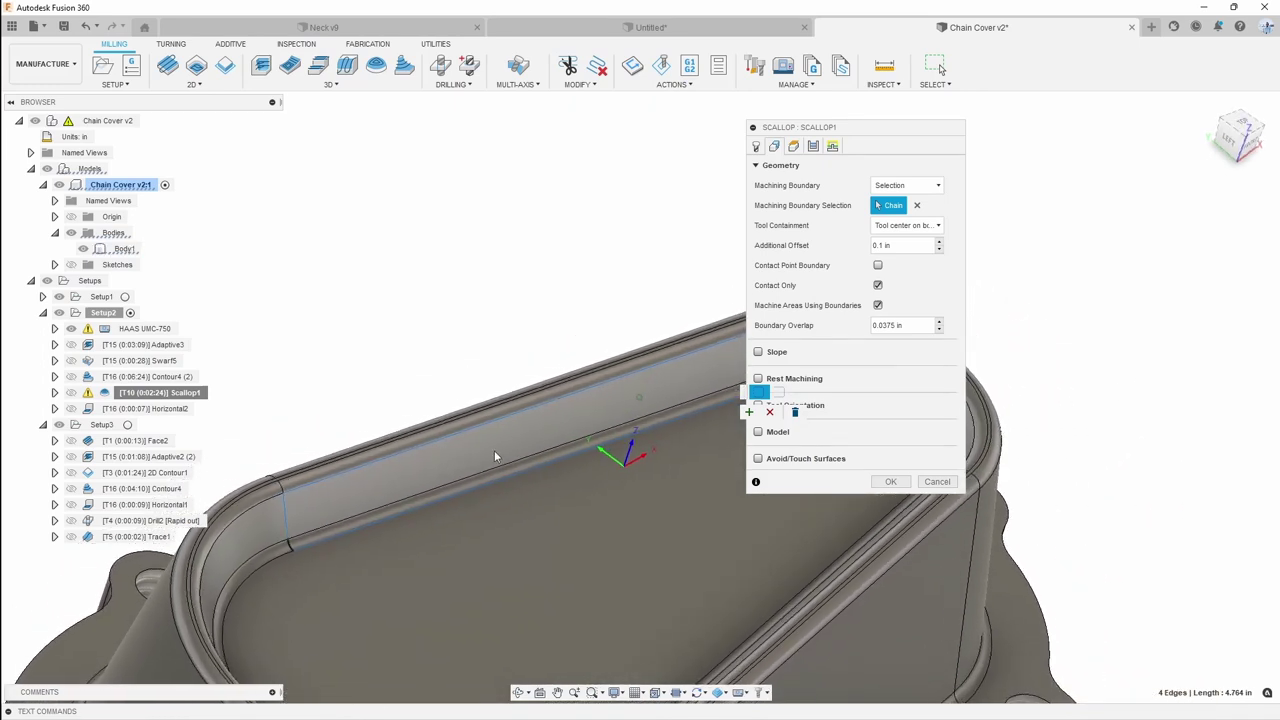
scroll(494, 450, up, 3)
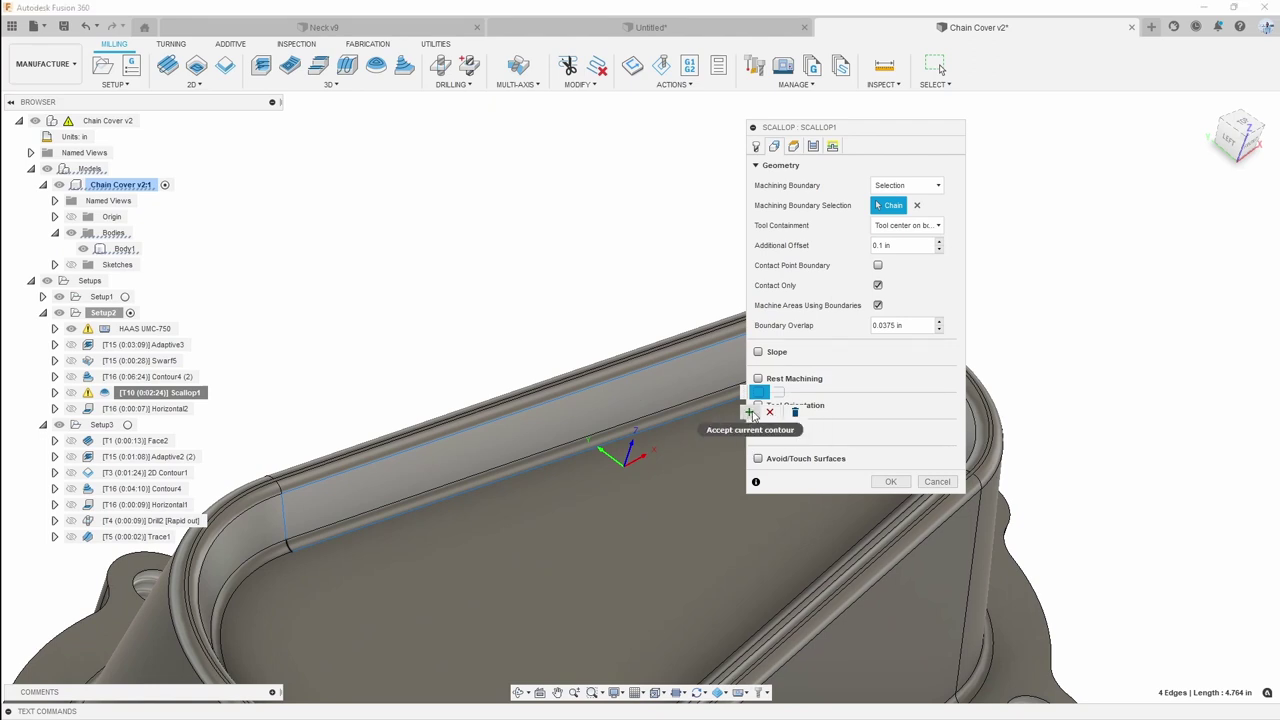
click(749, 412)
Generate the Scallop1 toolpath, ignoring the spindle speed warning, and check its passes along the straight pocket wall
shift+middle_drag(697, 443, 498, 424)
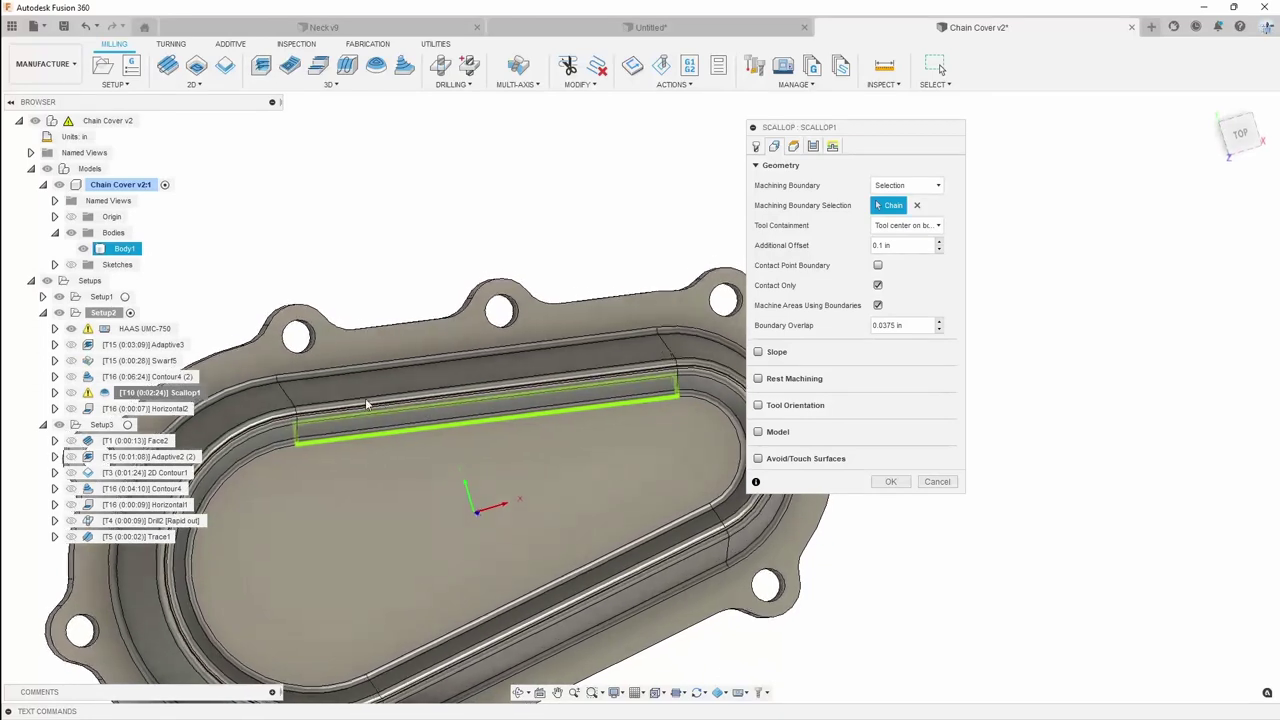
shift+middle_drag(366, 403, 371, 446)
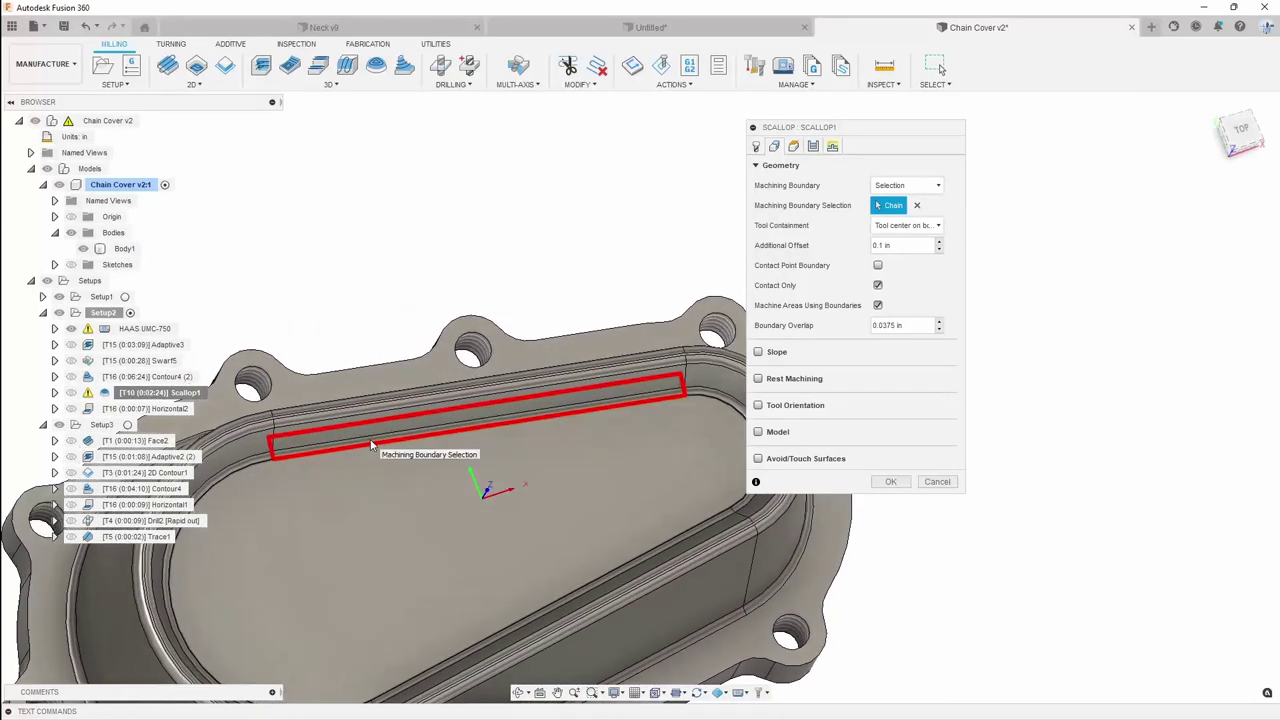
click(888, 484)
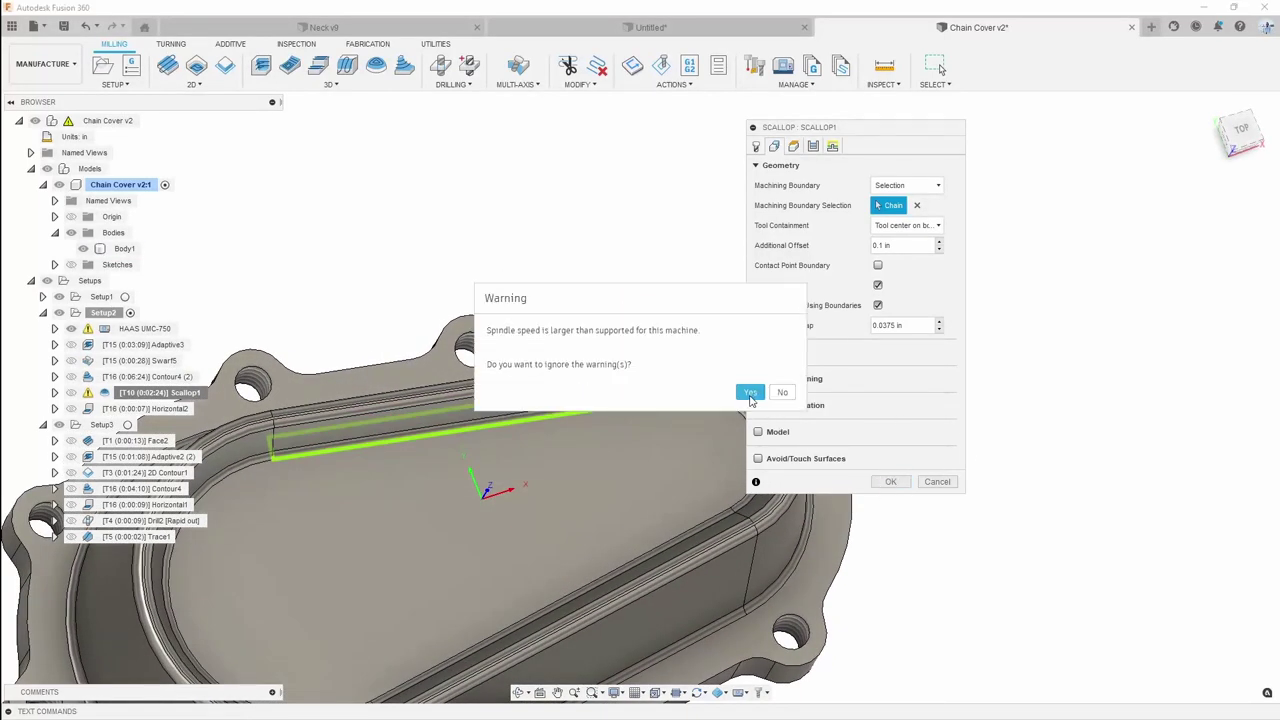
click(752, 393)
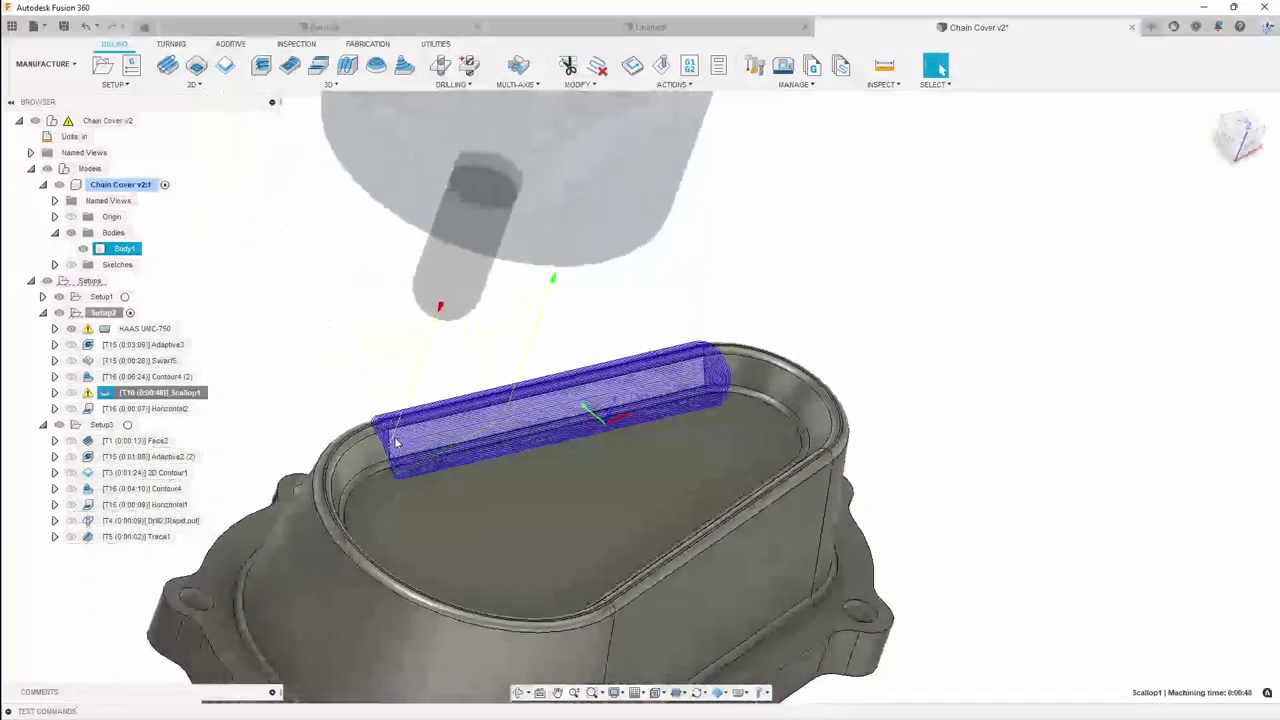
shift+middle_drag(395, 441, 698, 367)
click(730, 318)
scroll(698, 362, up, 3)
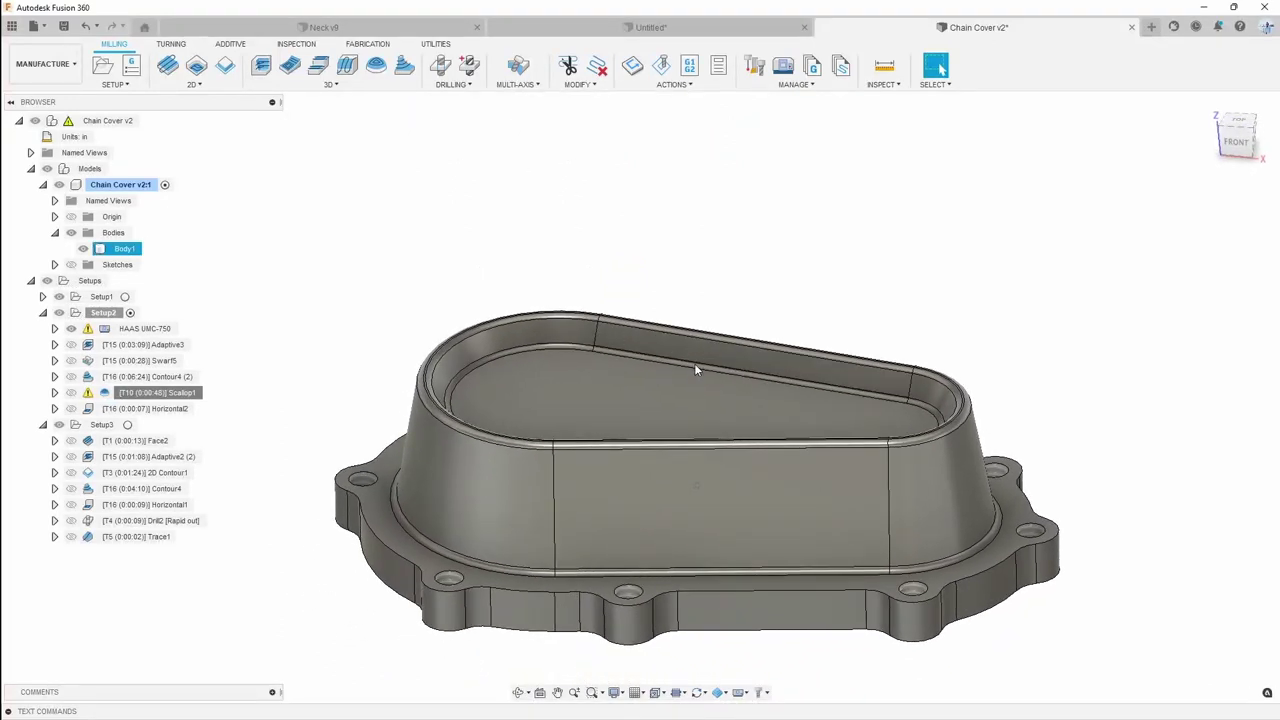
Open Adaptive3 for editing, examine its machining boundary and stock contour settings against the part, and close the operation
shift+middle_drag(511, 366, 372, 410)
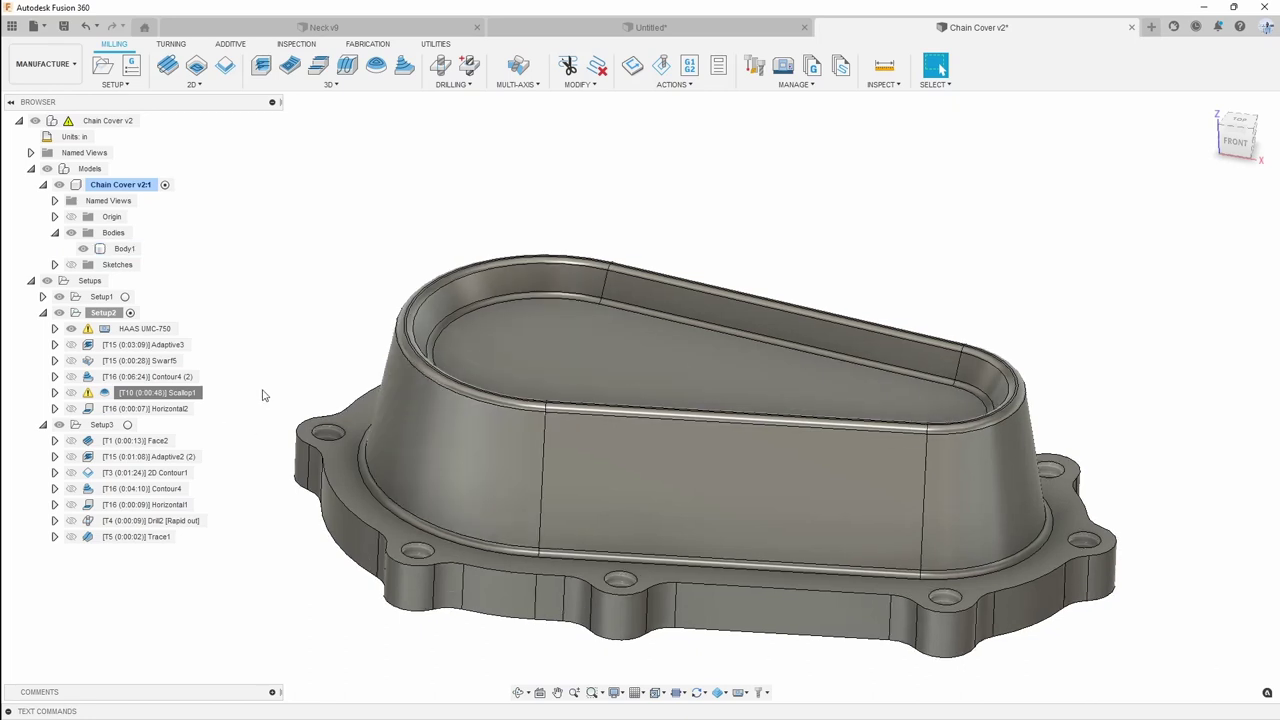
shift+middle_drag(263, 394, 458, 319)
scroll(458, 319, up, 1)
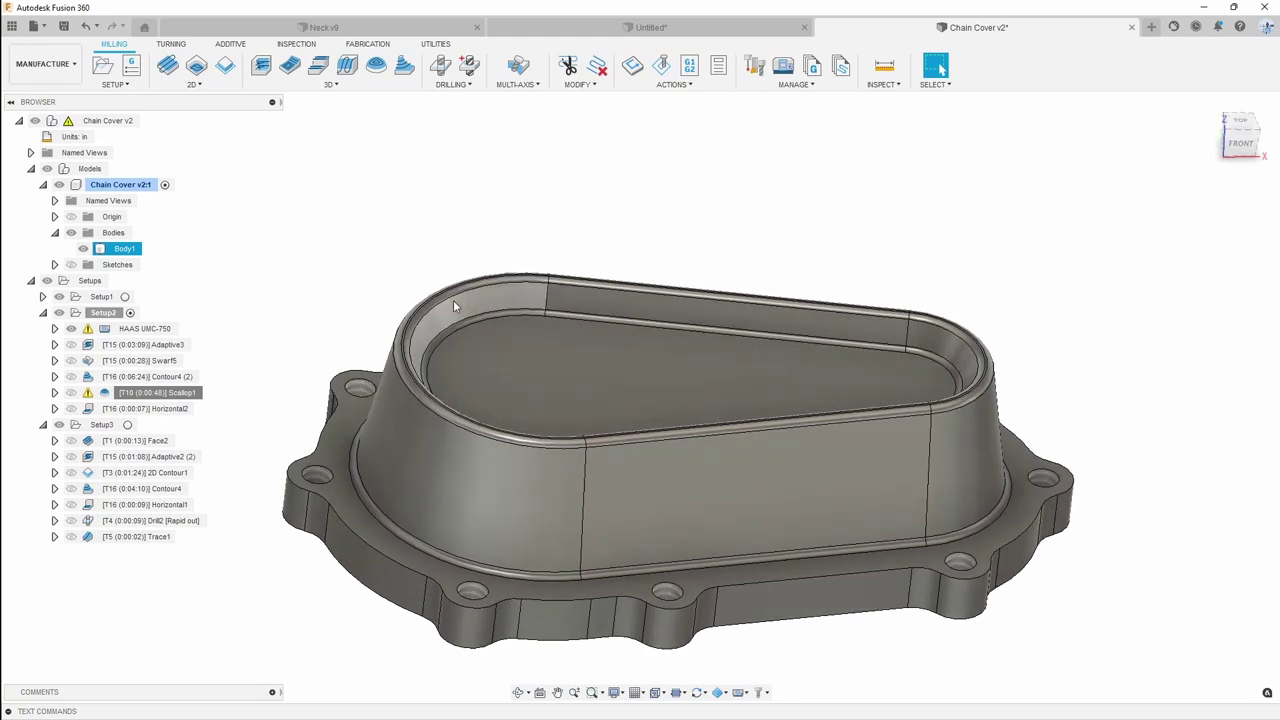
shift+middle_drag(419, 284, 253, 364)
right_click(180, 347)
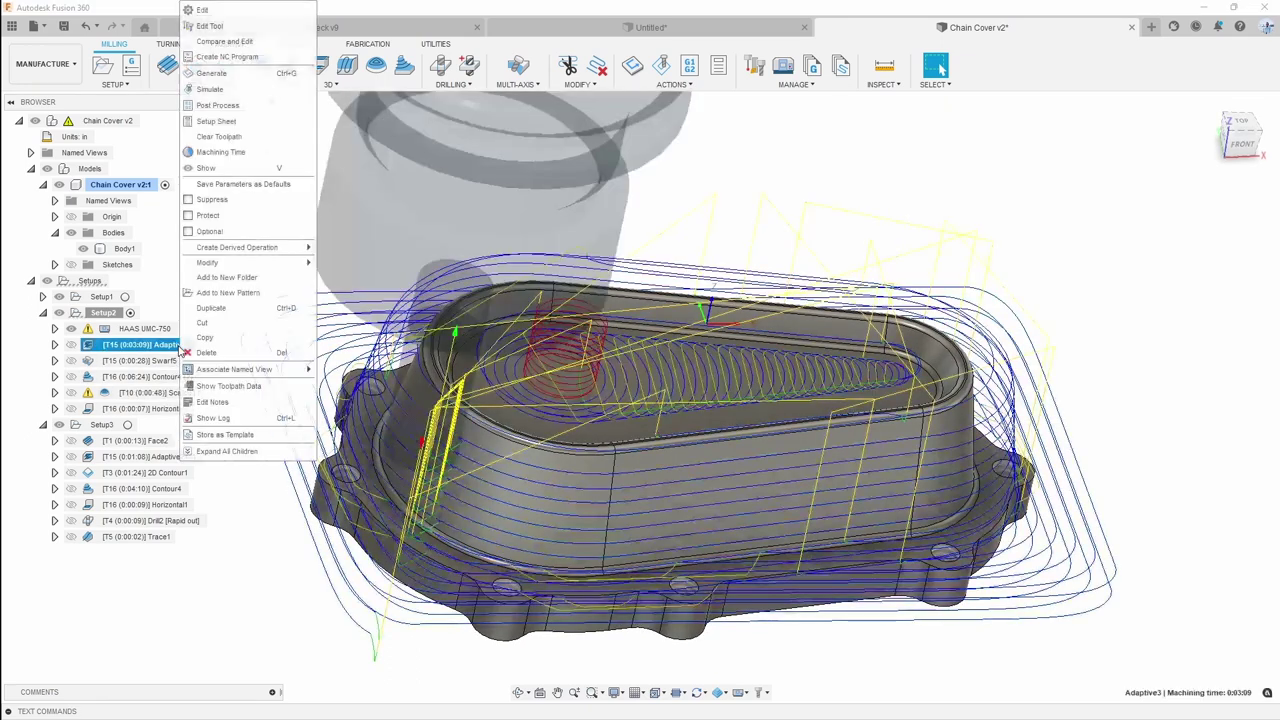
click(240, 10)
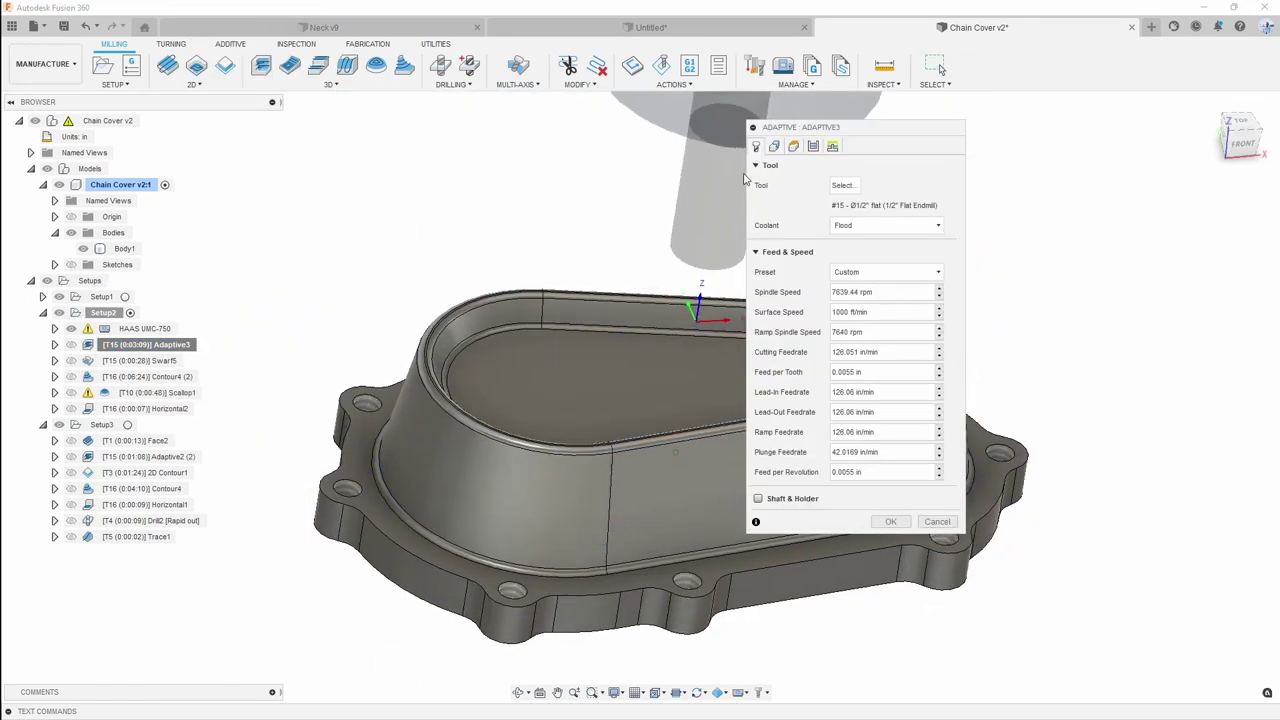
click(793, 146)
click(774, 146)
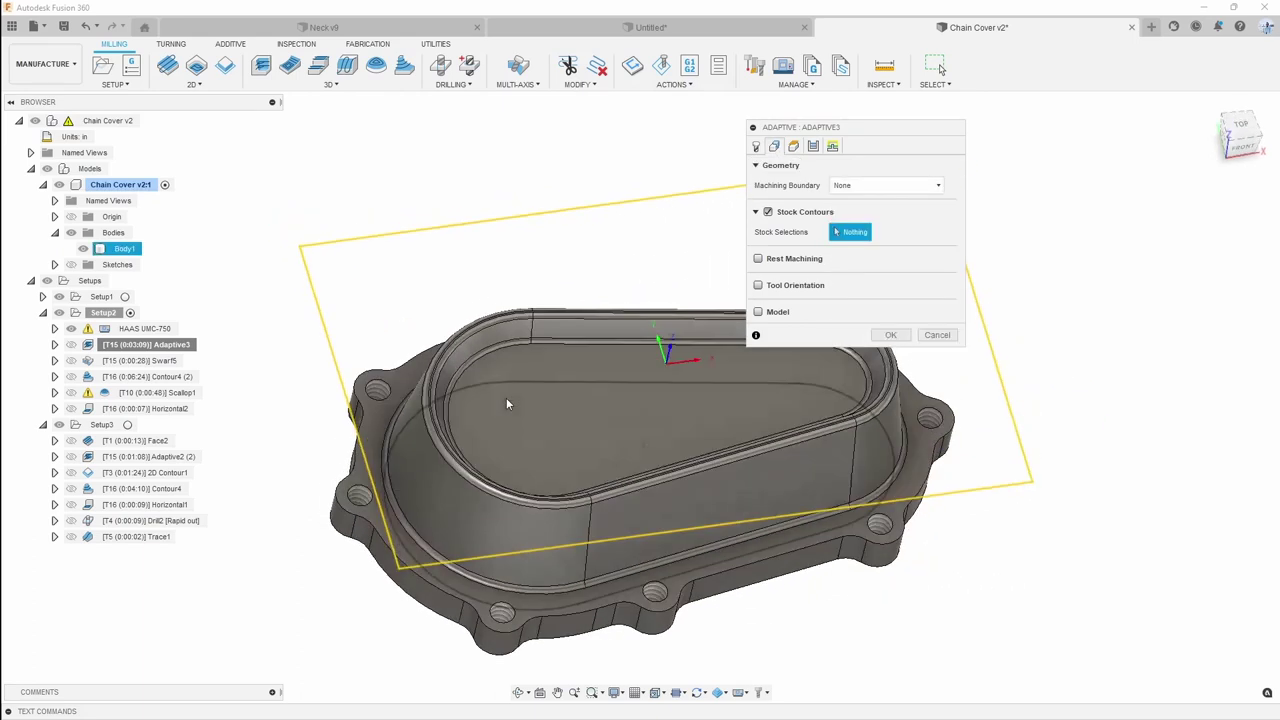
drag(865, 146, 1101, 180)
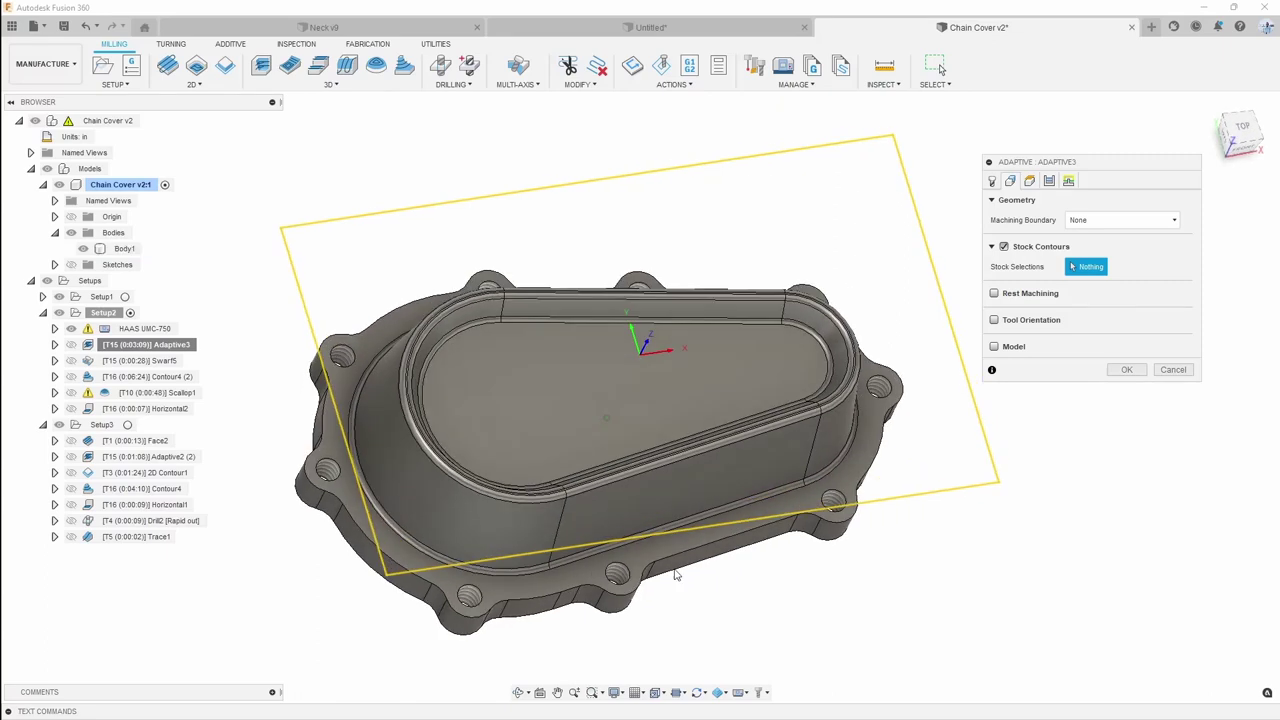
click(1122, 370)
click(1054, 321)
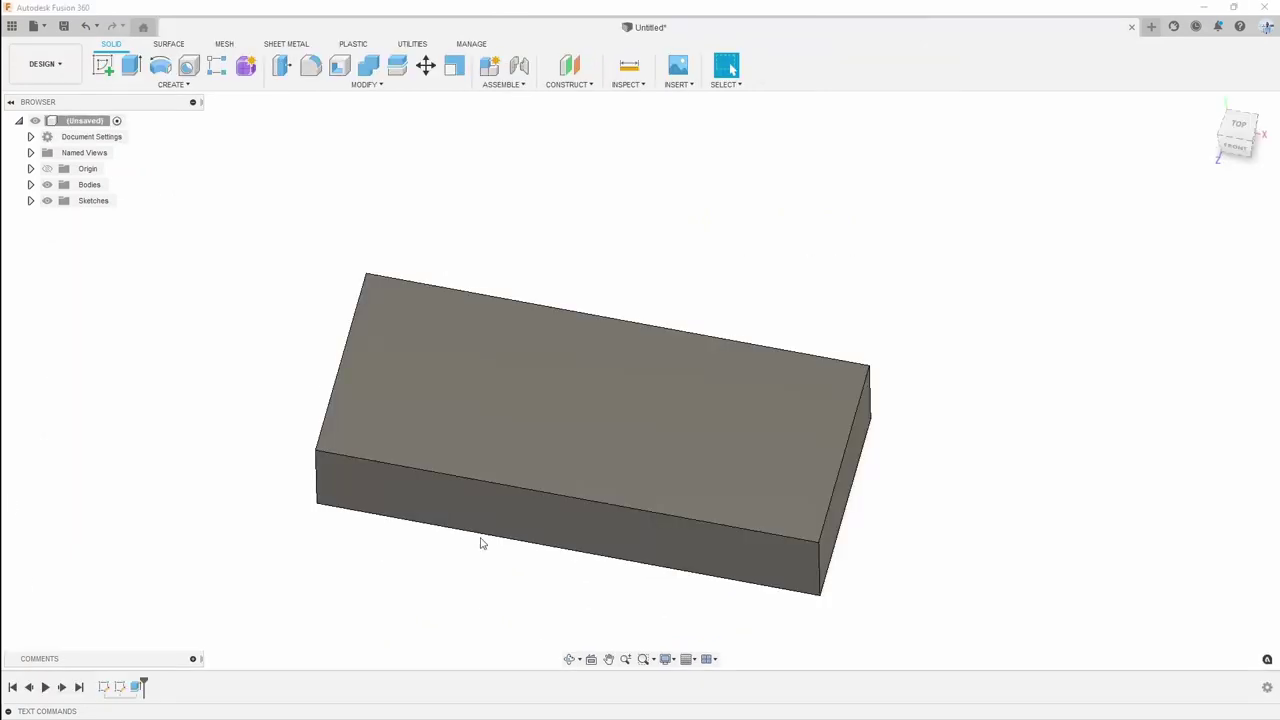
In the untitled block design, start a new sketch on the top face of the rectangular block
scroll(786, 375, up, 2)
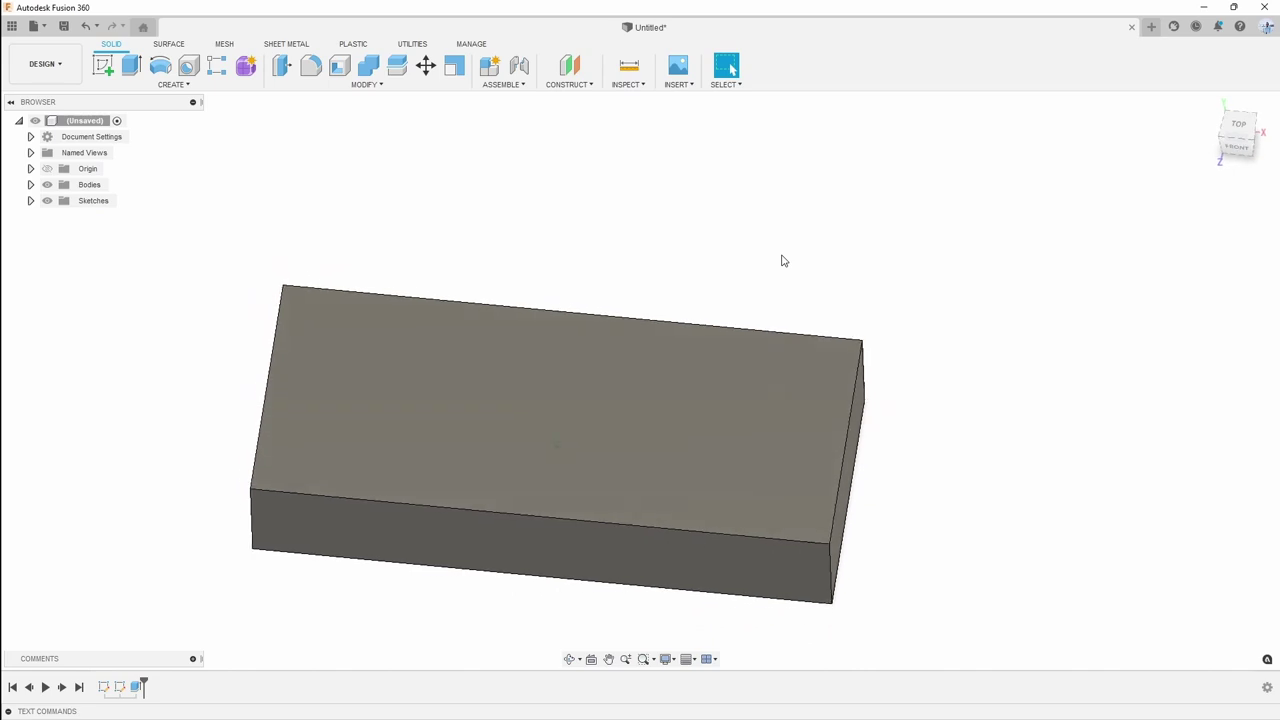
shift+middle_drag(778, 257, 752, 286)
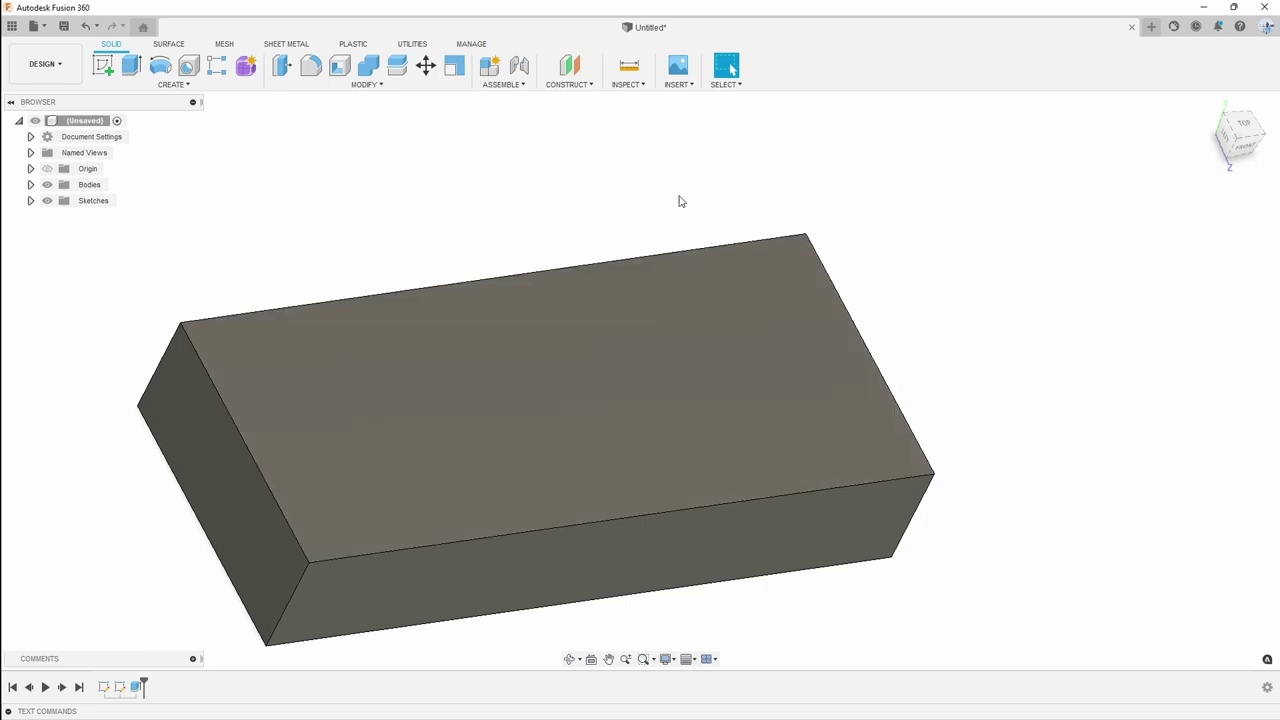
click(1243, 124)
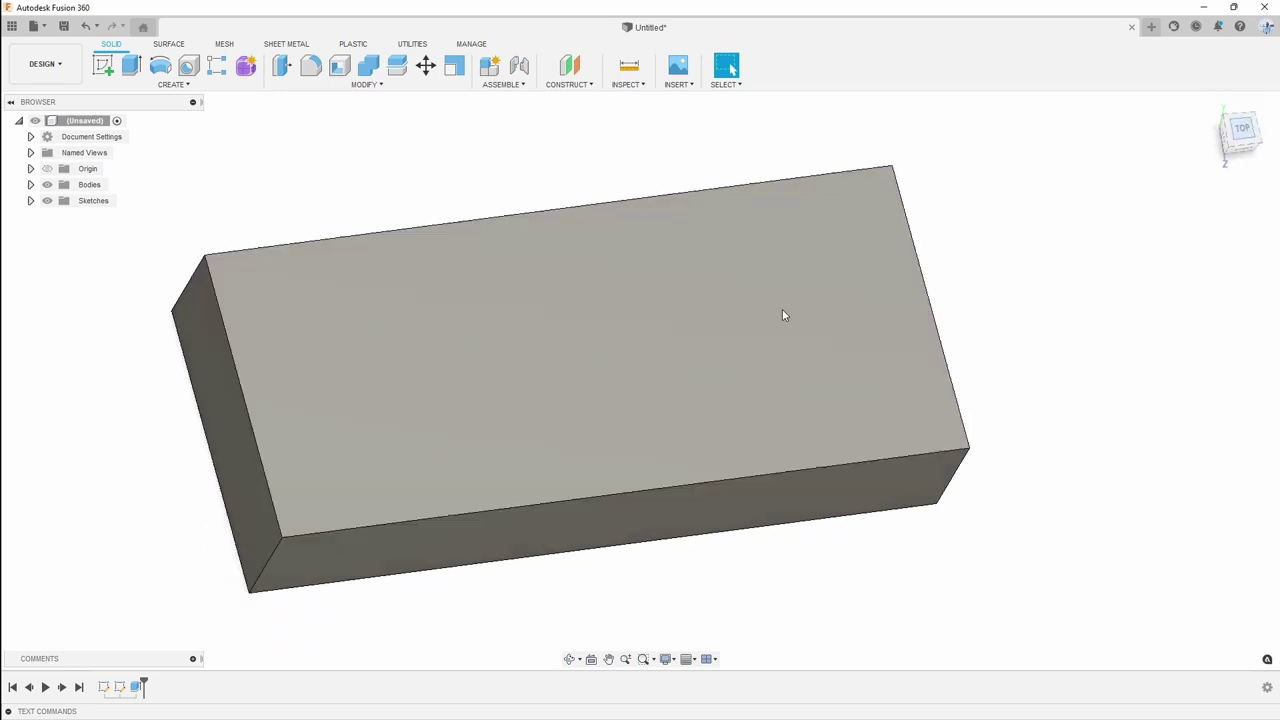
click(102, 66)
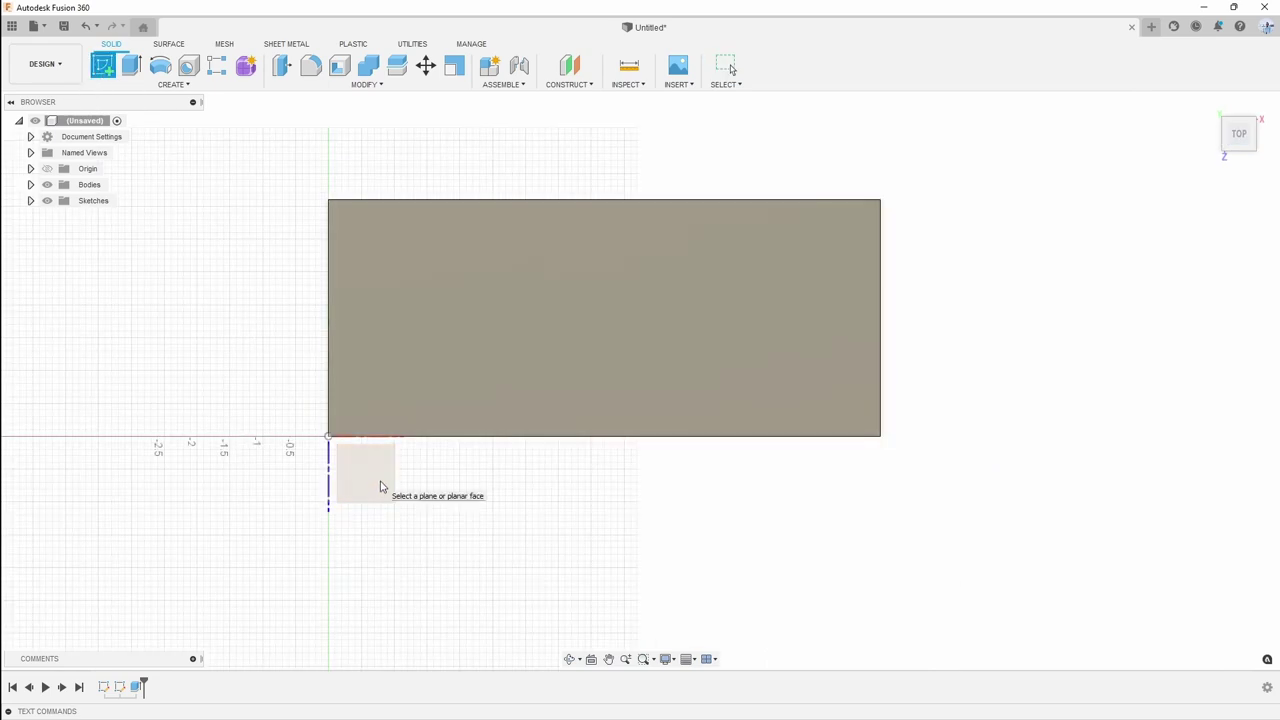
click(397, 380)
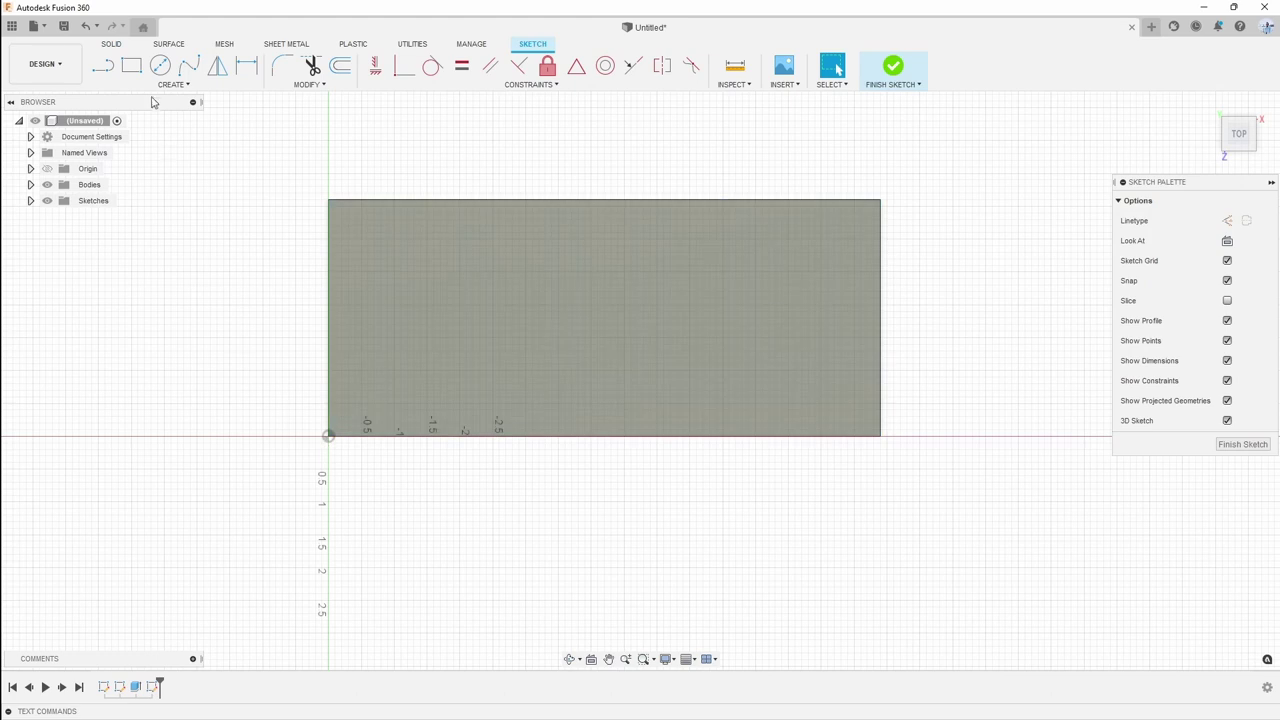
Add sketch text reading SAMPLE in a wide text frame across the middle of the block's top face
click(165, 84)
click(125, 246)
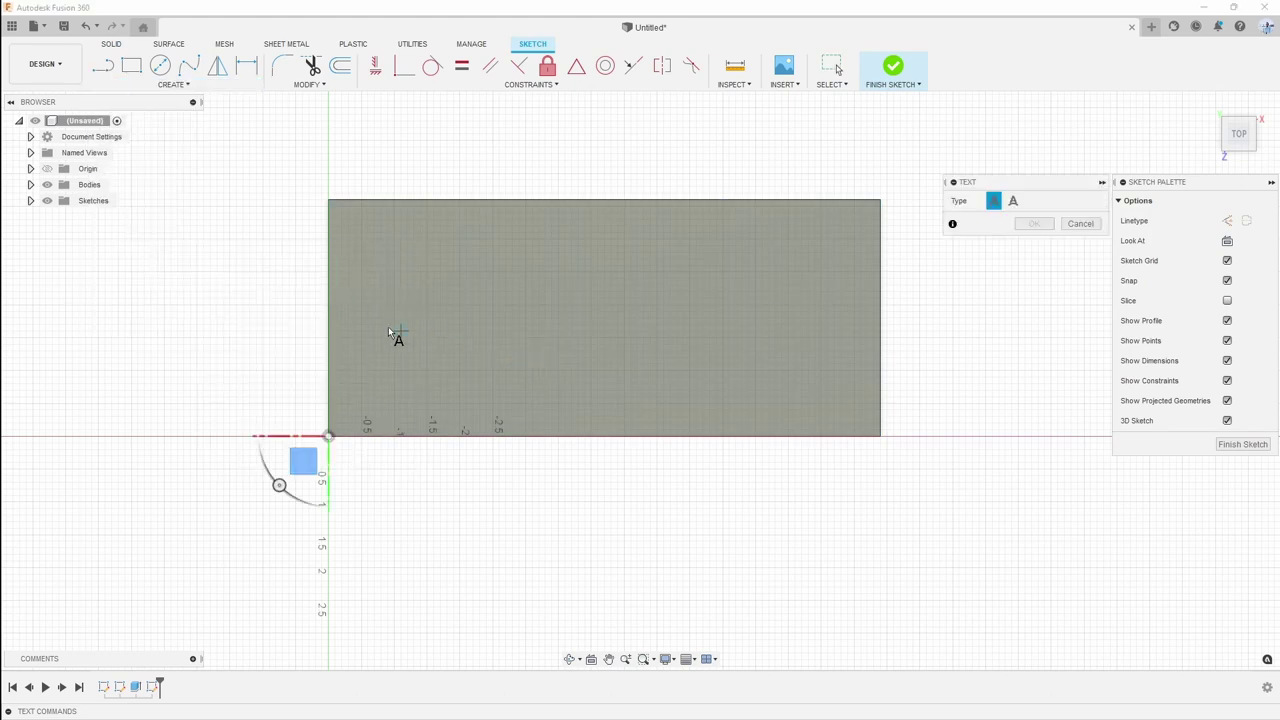
click(783, 388)
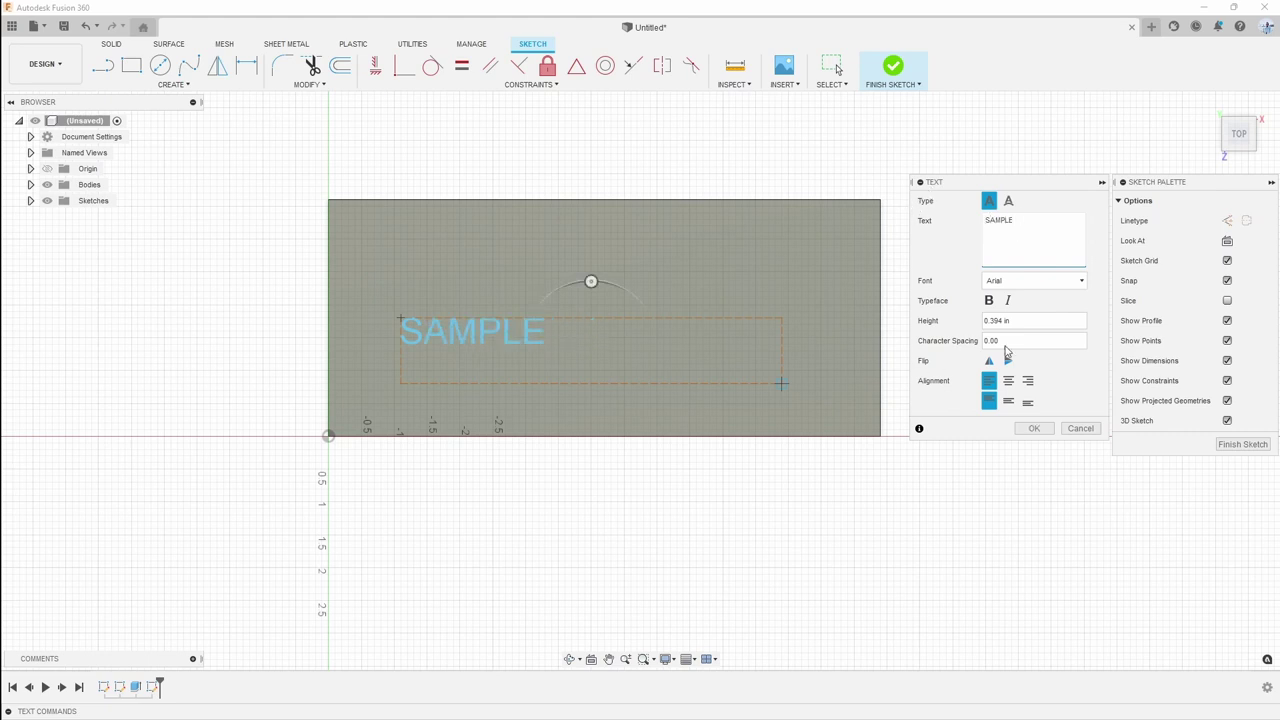
Set the SAMPLE text's font to Cdm.shx and accept the text
click(1042, 288)
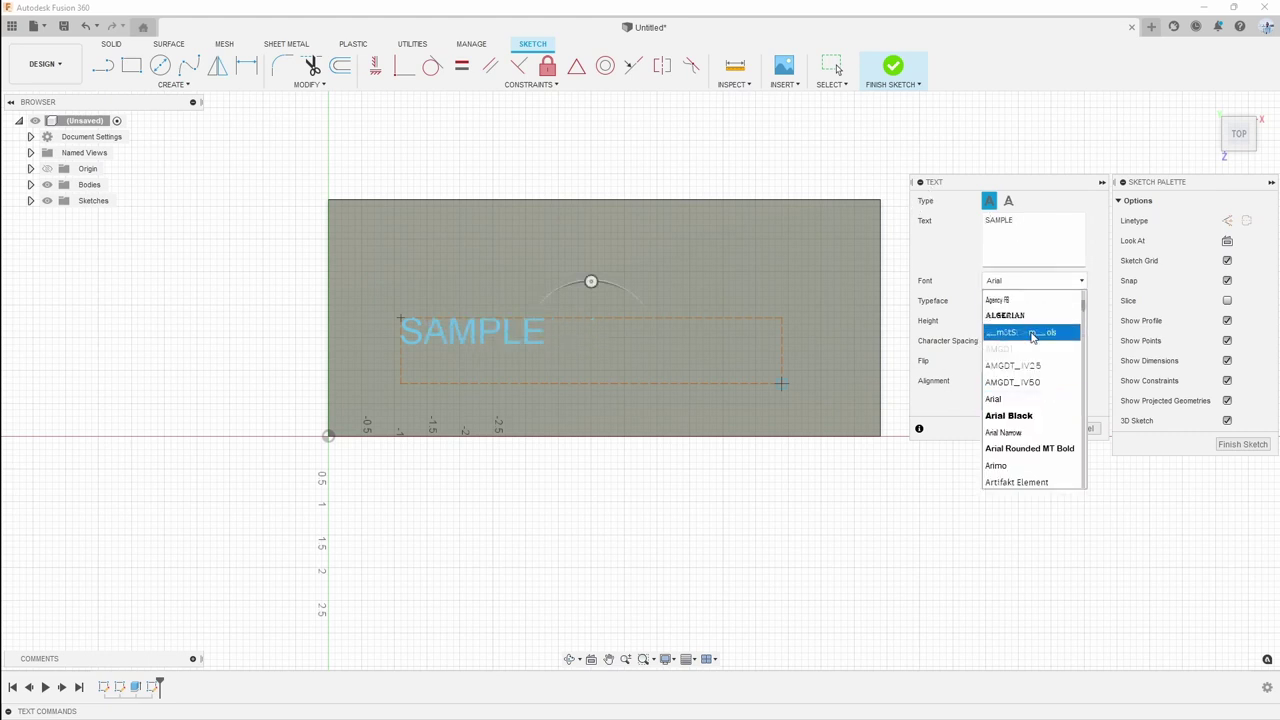
scroll(1034, 400, down, 5)
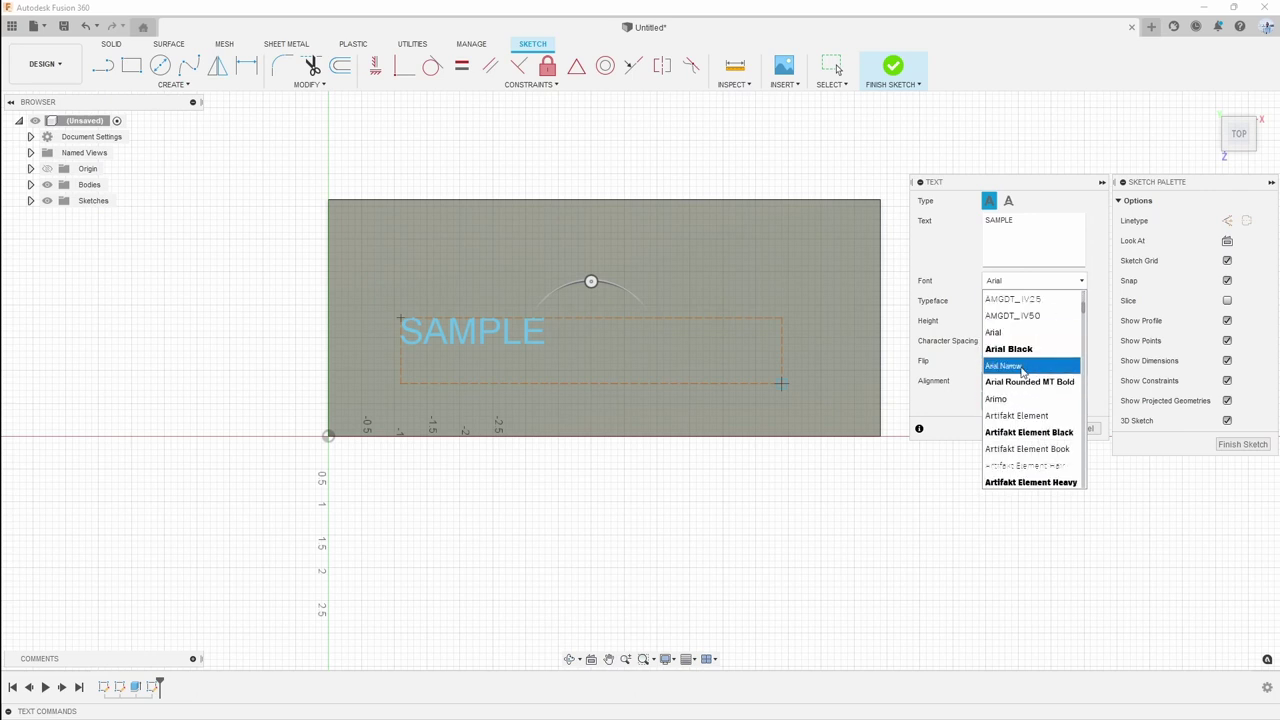
scroll(1020, 368, up, 3)
scroll(1027, 385, down, 2)
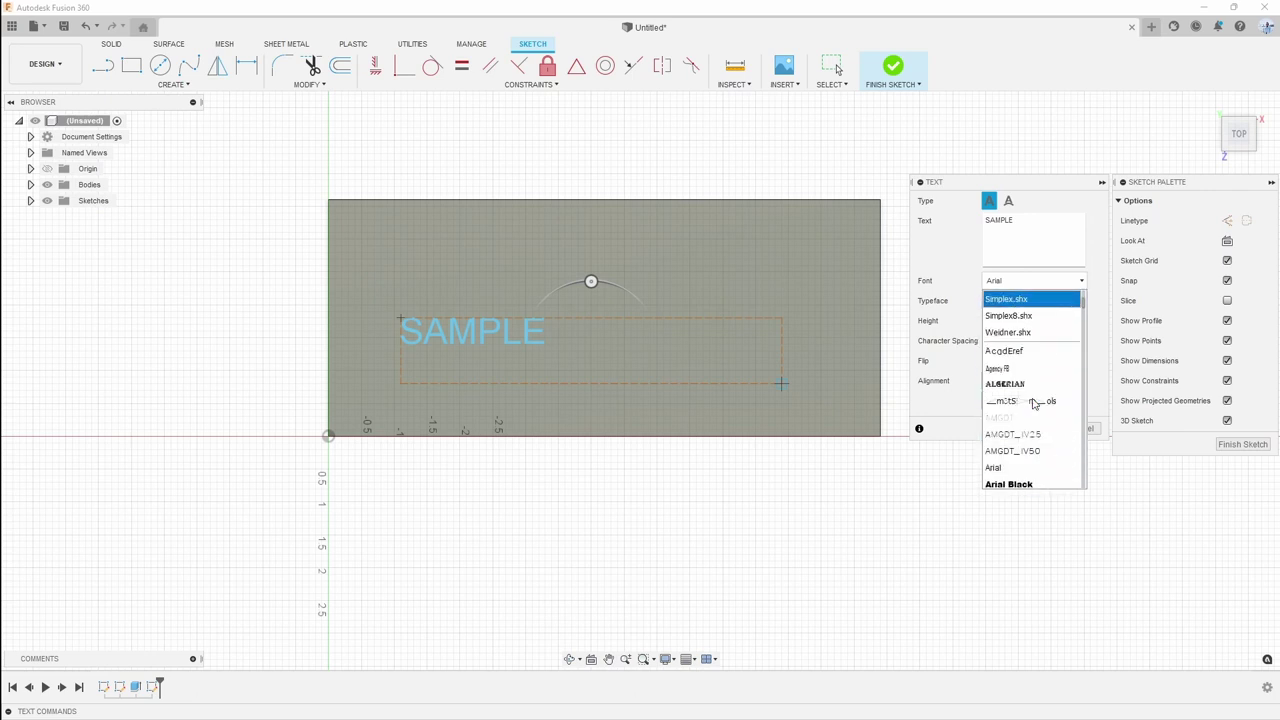
scroll(1012, 400, up, 3)
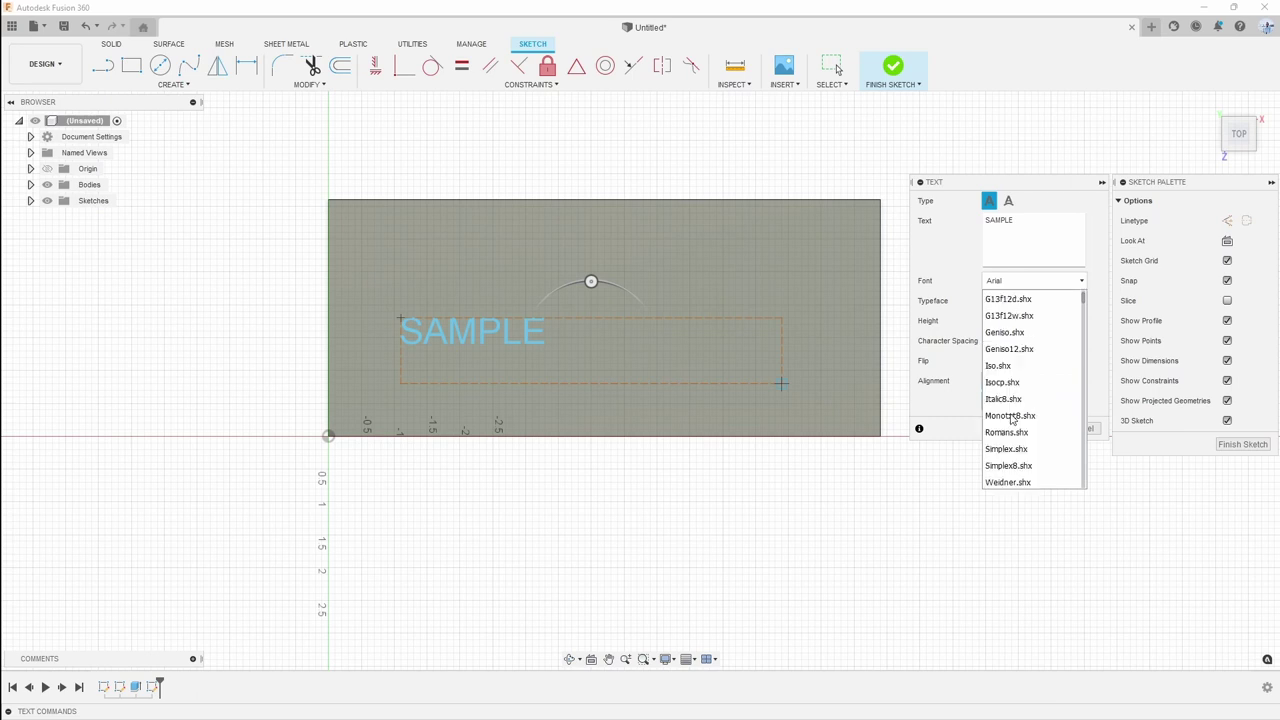
click(1002, 299)
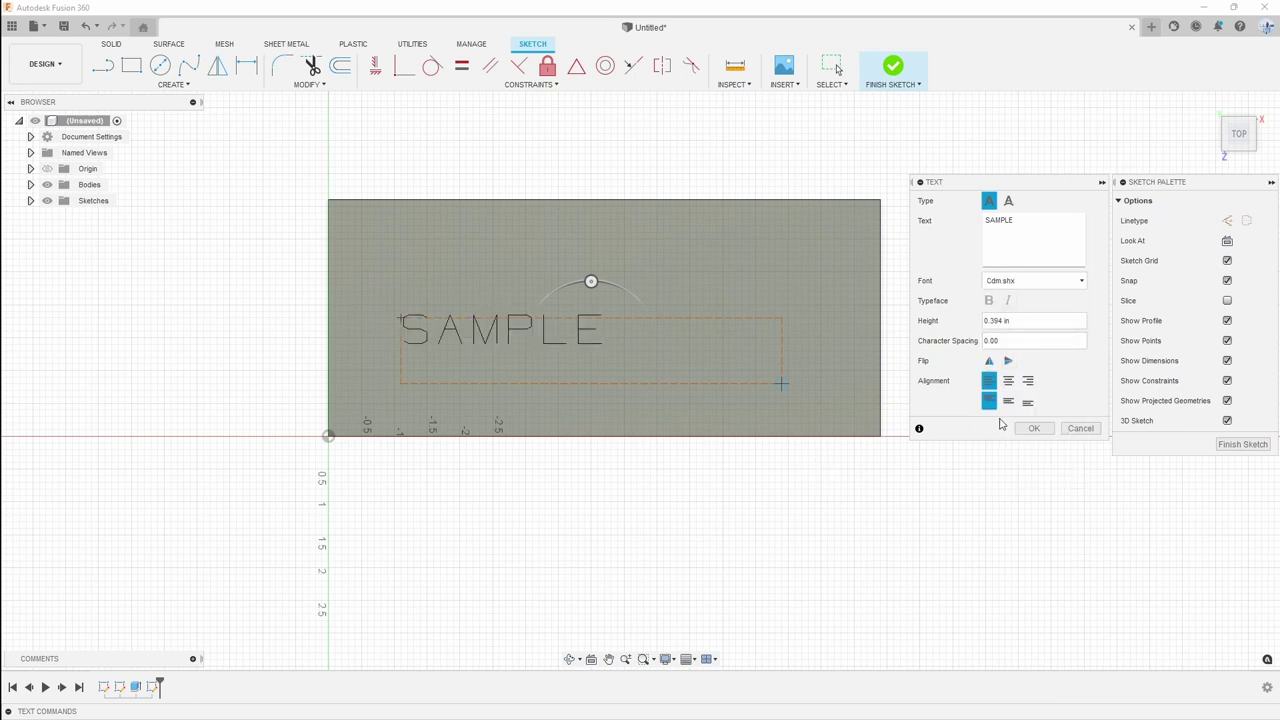
click(1034, 429)
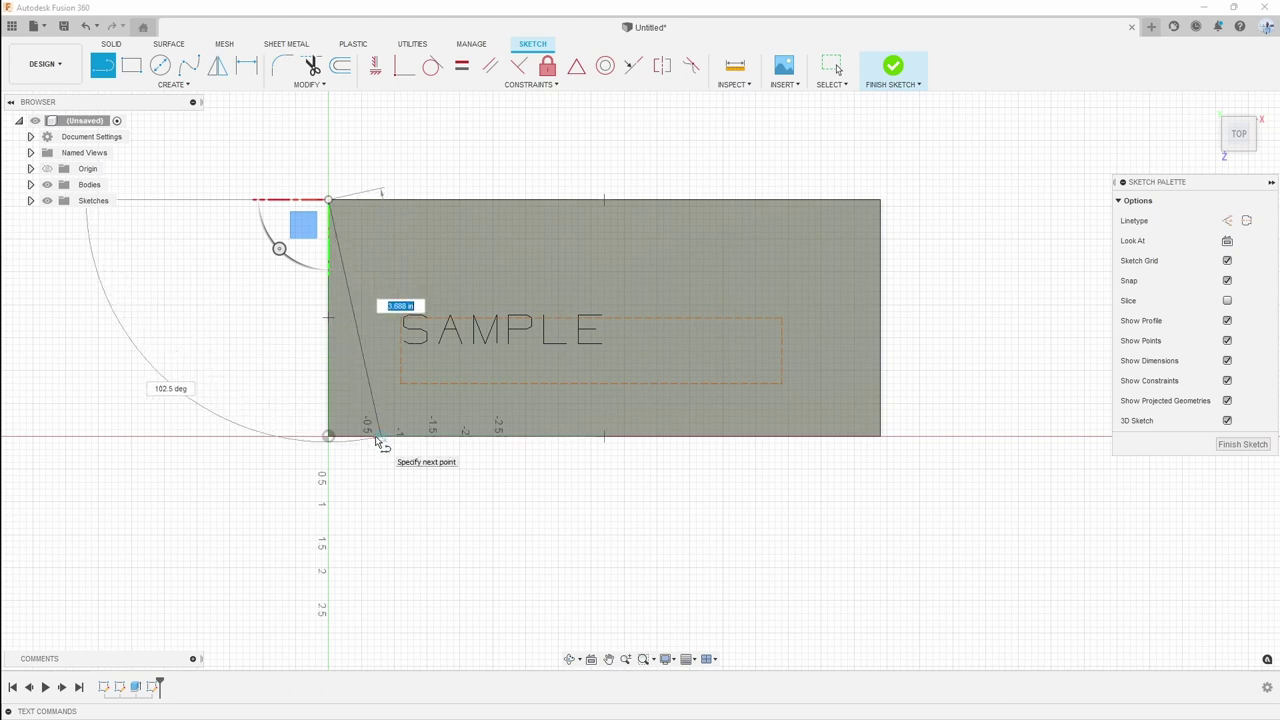
Sketch a closed line outline on the top face with a slanted 3.688 in line near the left end, following the other three edges, and finish the sketch
click(379, 437)
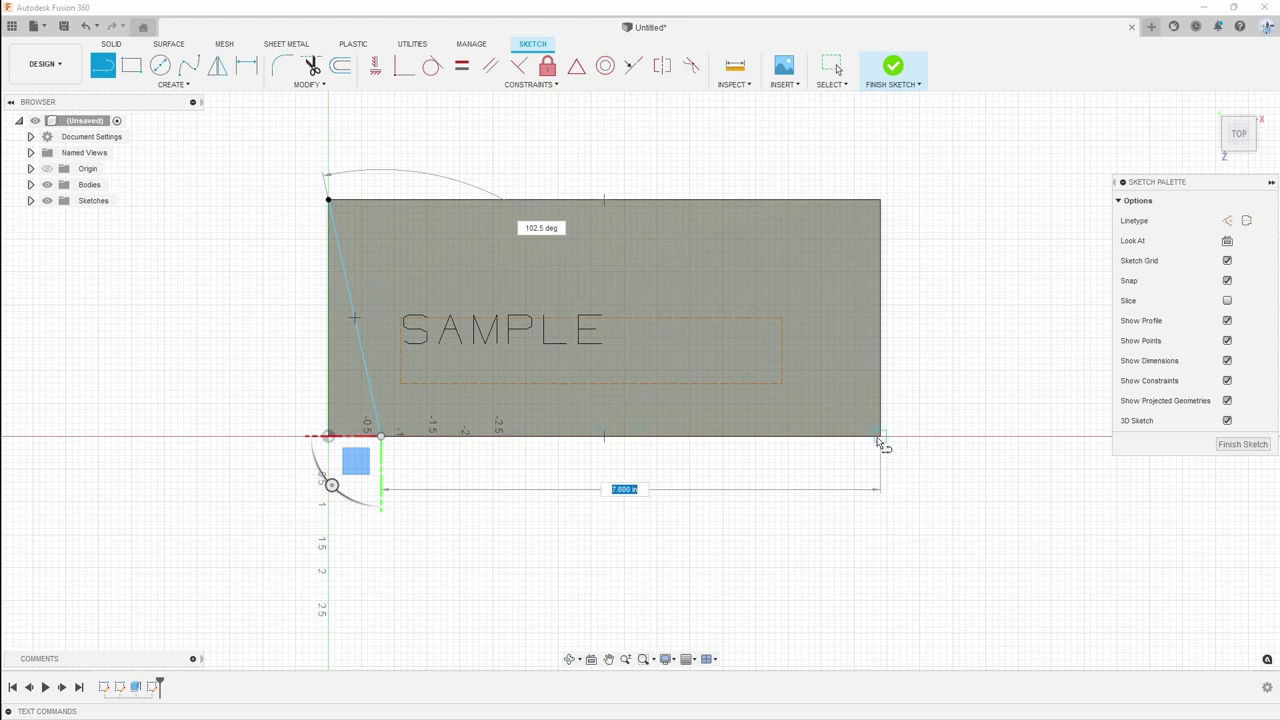
click(879, 437)
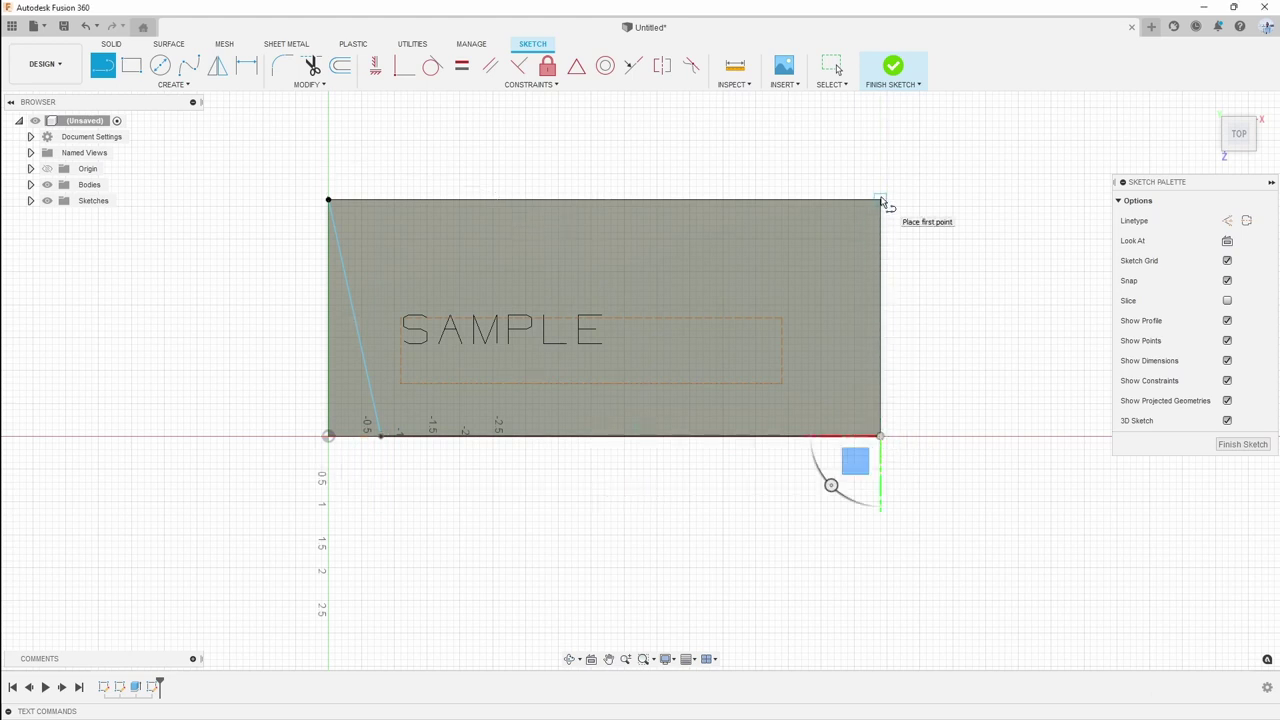
click(881, 200)
click(880, 437)
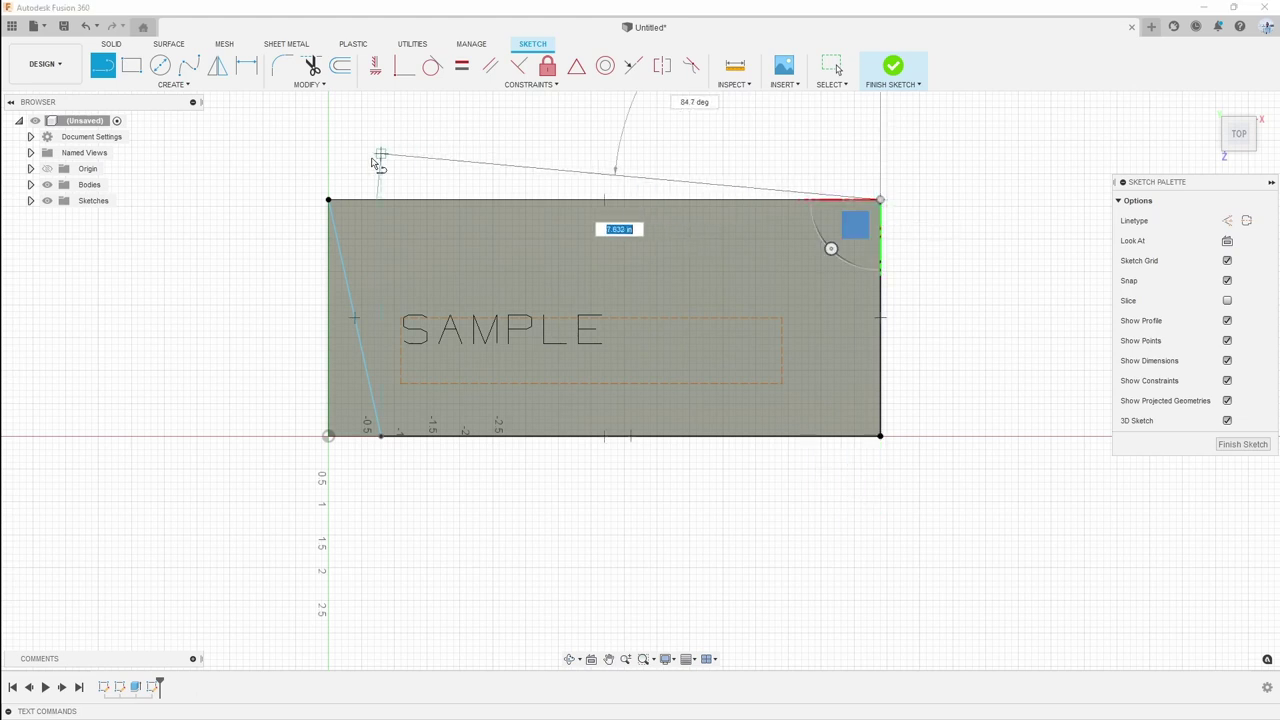
click(329, 200)
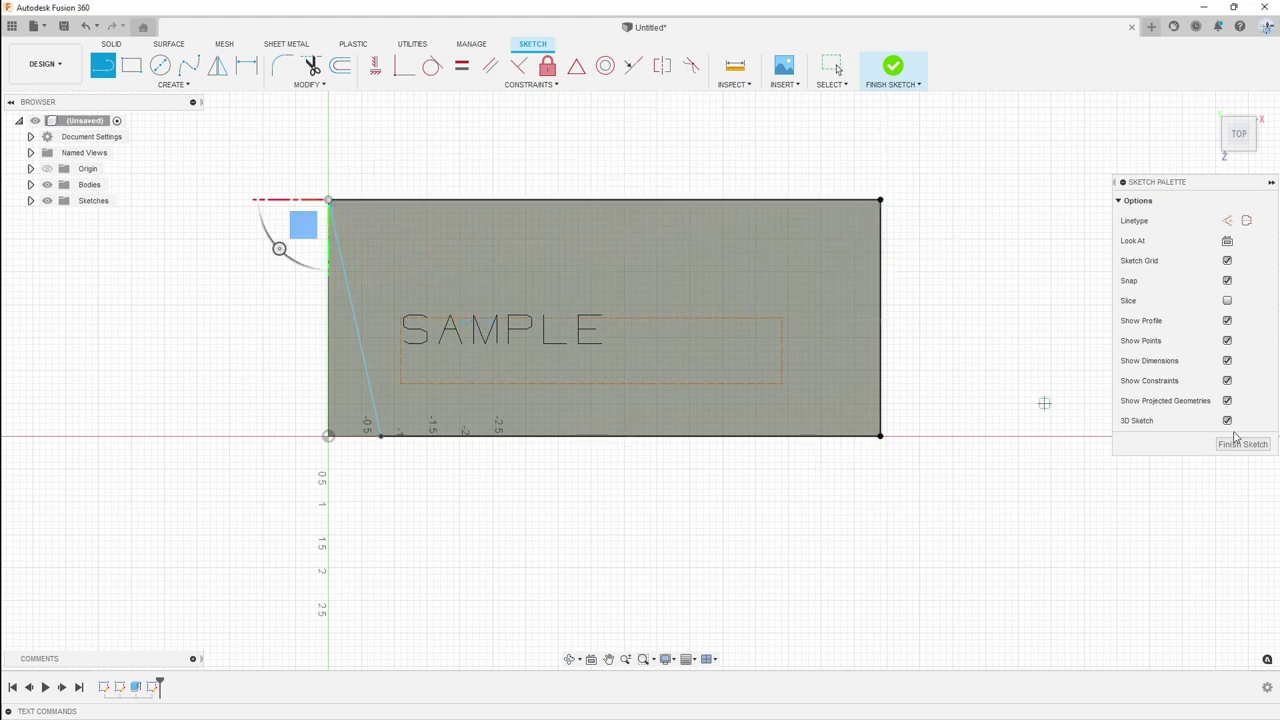
click(1240, 443)
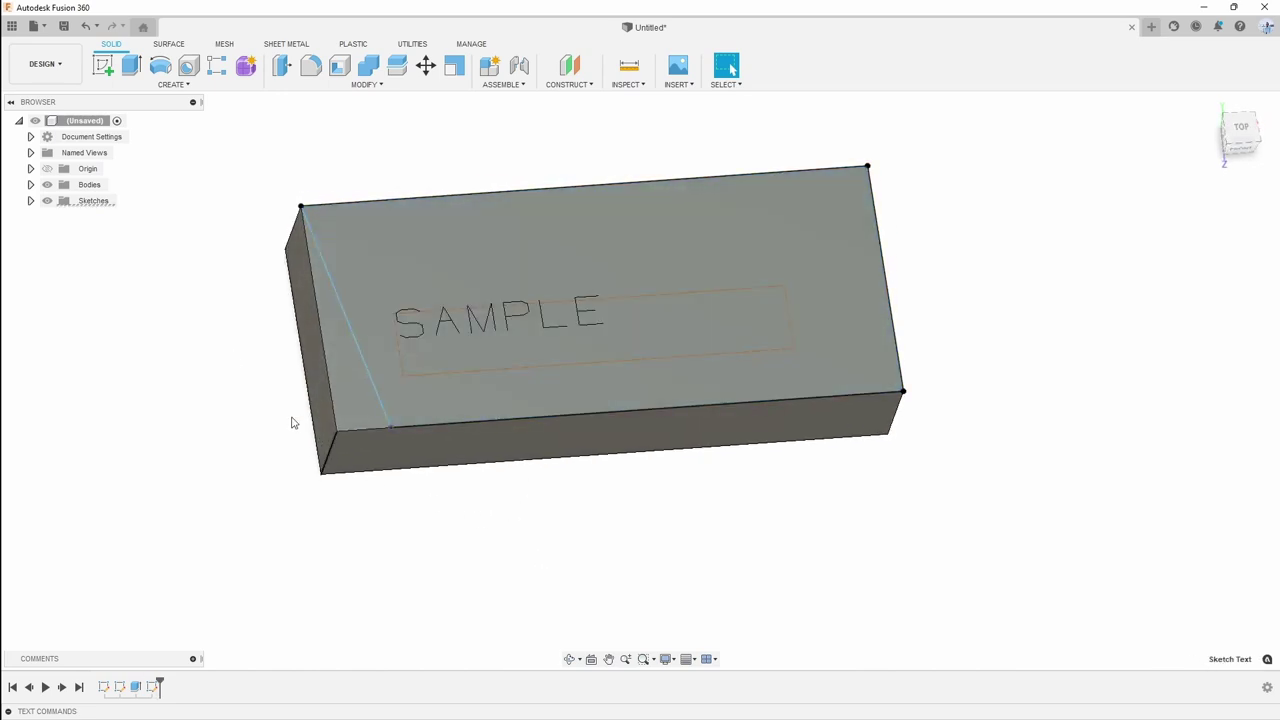
Switch to the Manufacture workspace and create a milling setup with its Z axis oriented by the block's top face
click(45, 65)
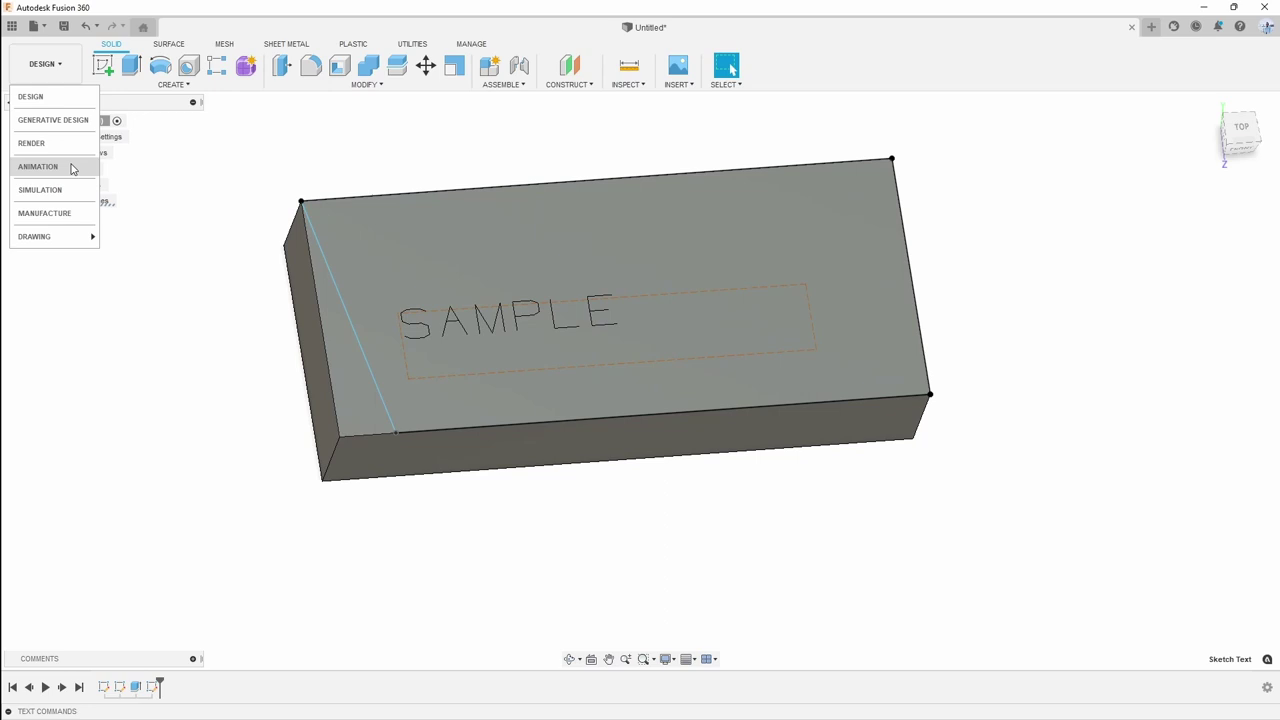
click(45, 214)
click(110, 66)
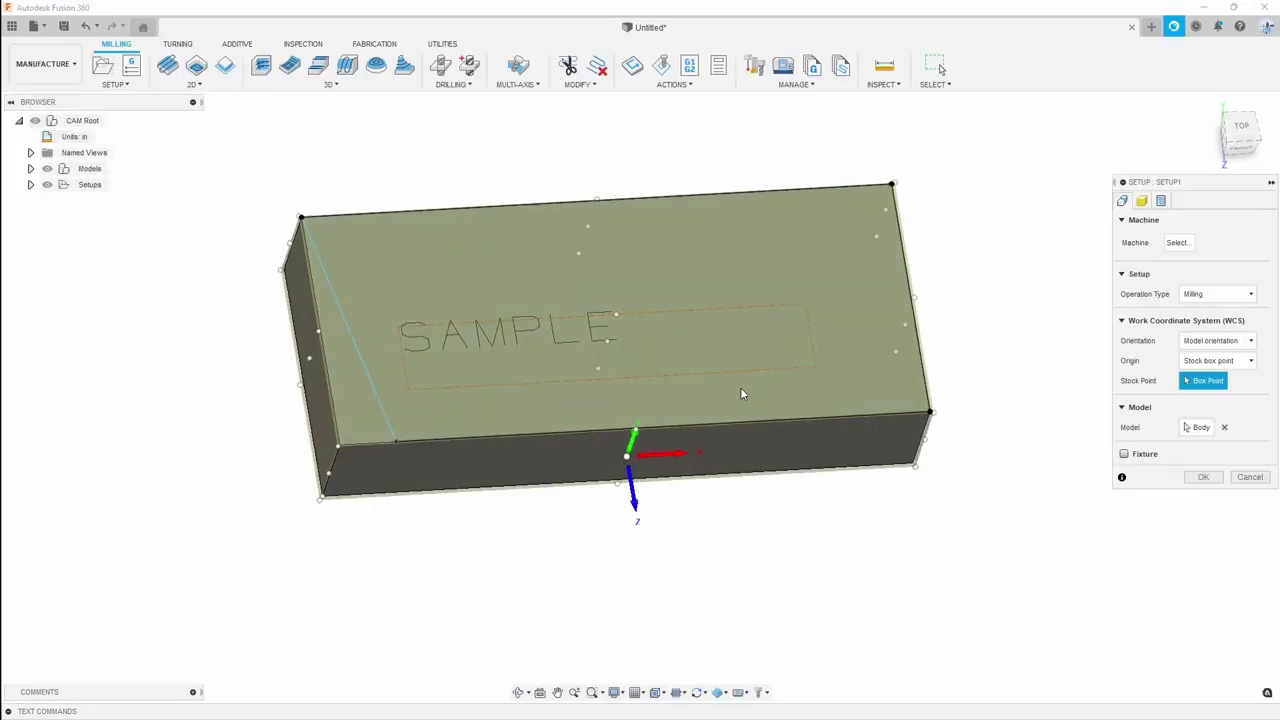
click(1233, 340)
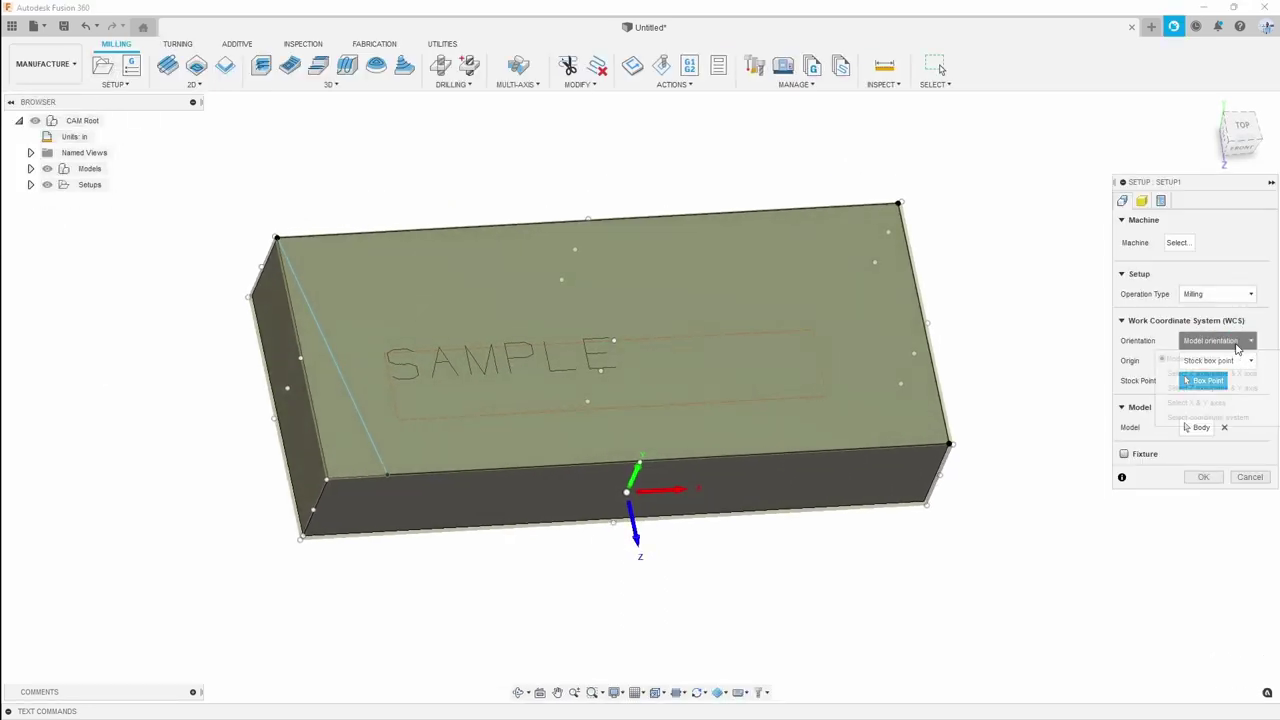
click(1215, 362)
click(840, 311)
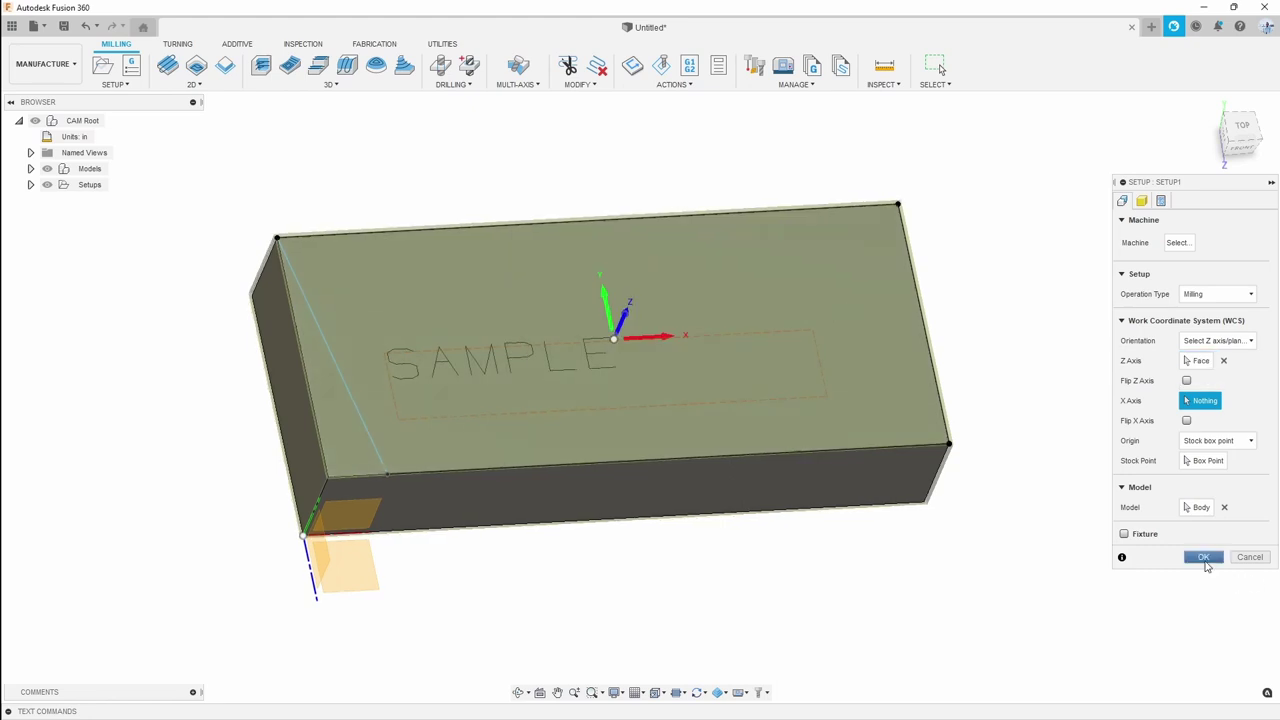
click(1204, 557)
Edit Setup1's stock to use No additional stock and accept the setup
right_click(93, 203)
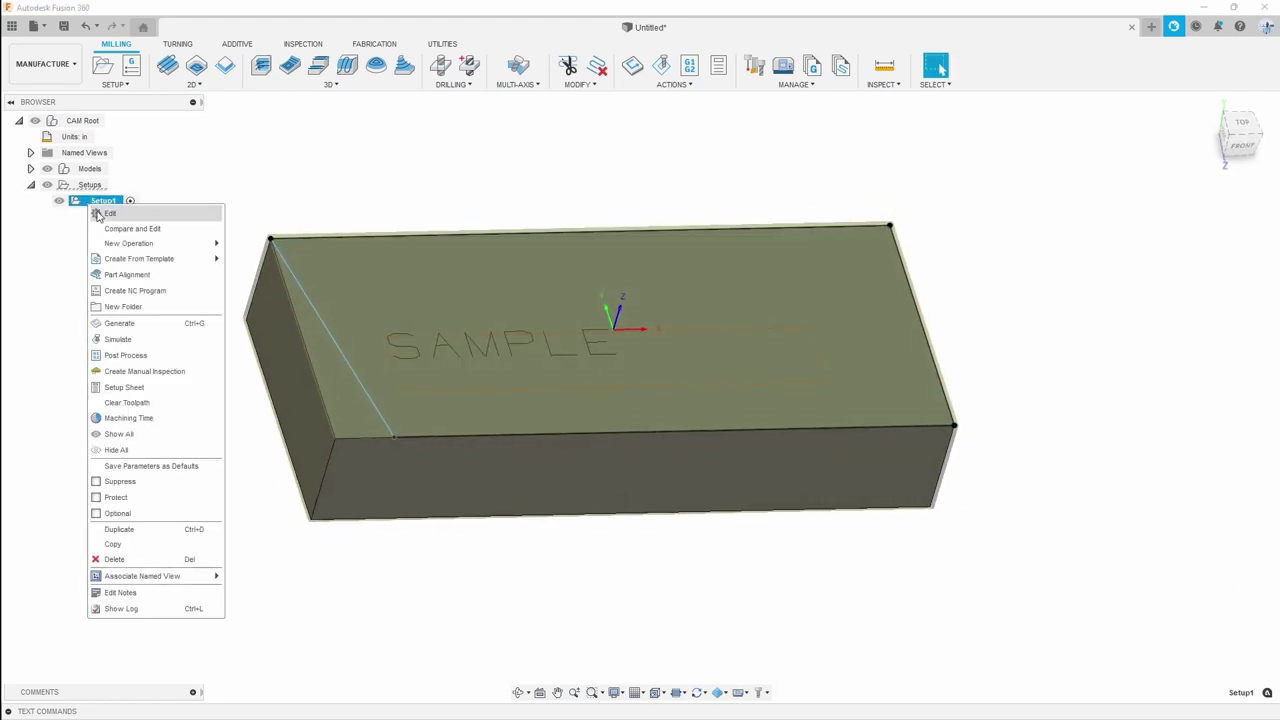
click(98, 215)
click(1141, 200)
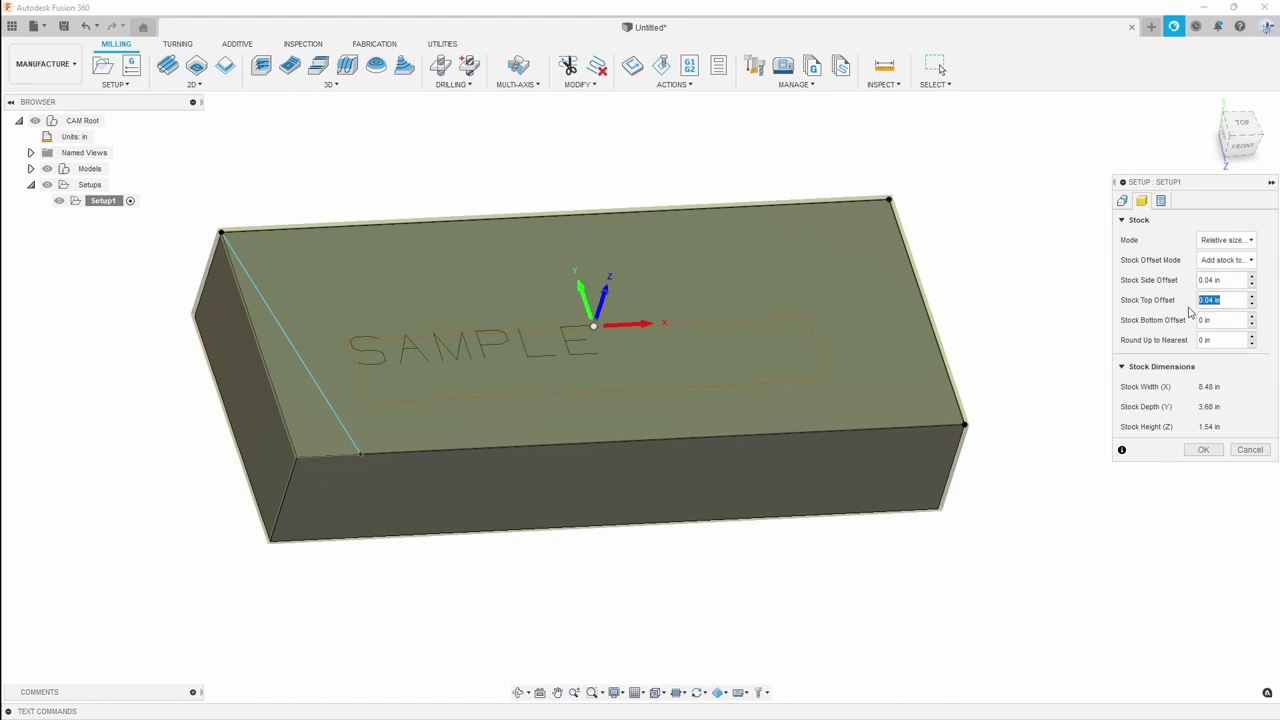
text(0)
click(1225, 260)
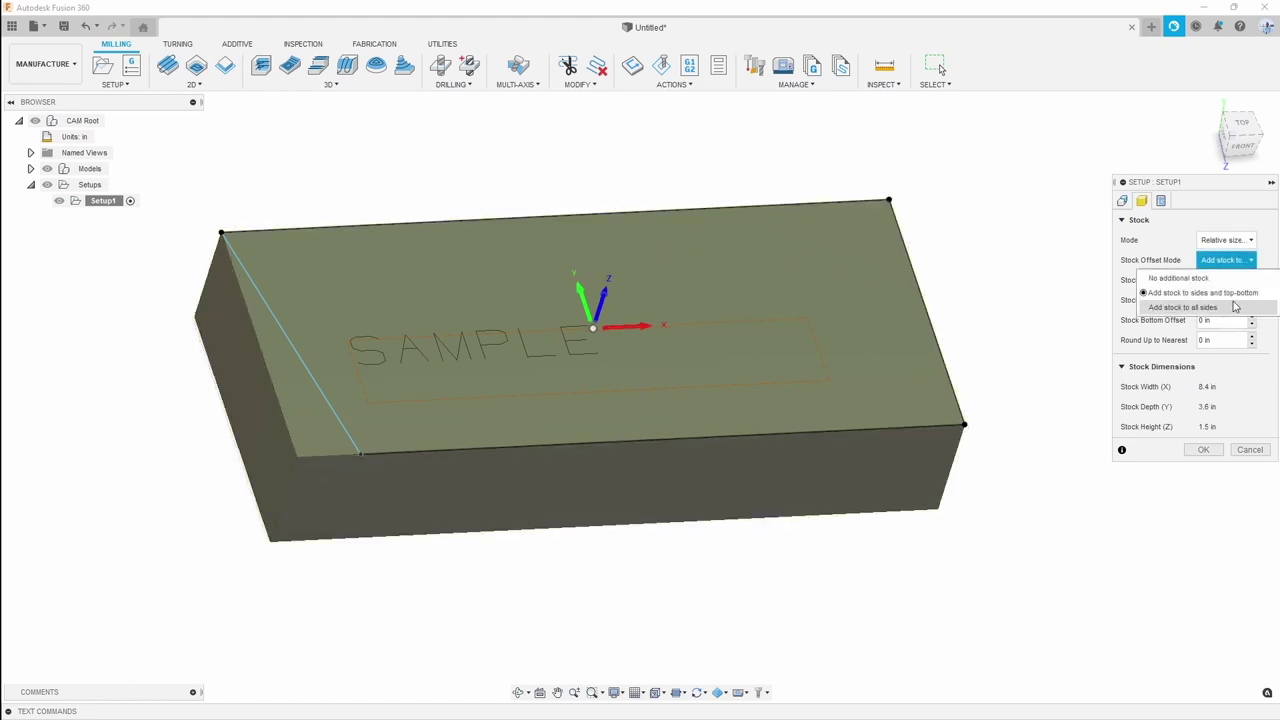
click(1220, 284)
click(1203, 370)
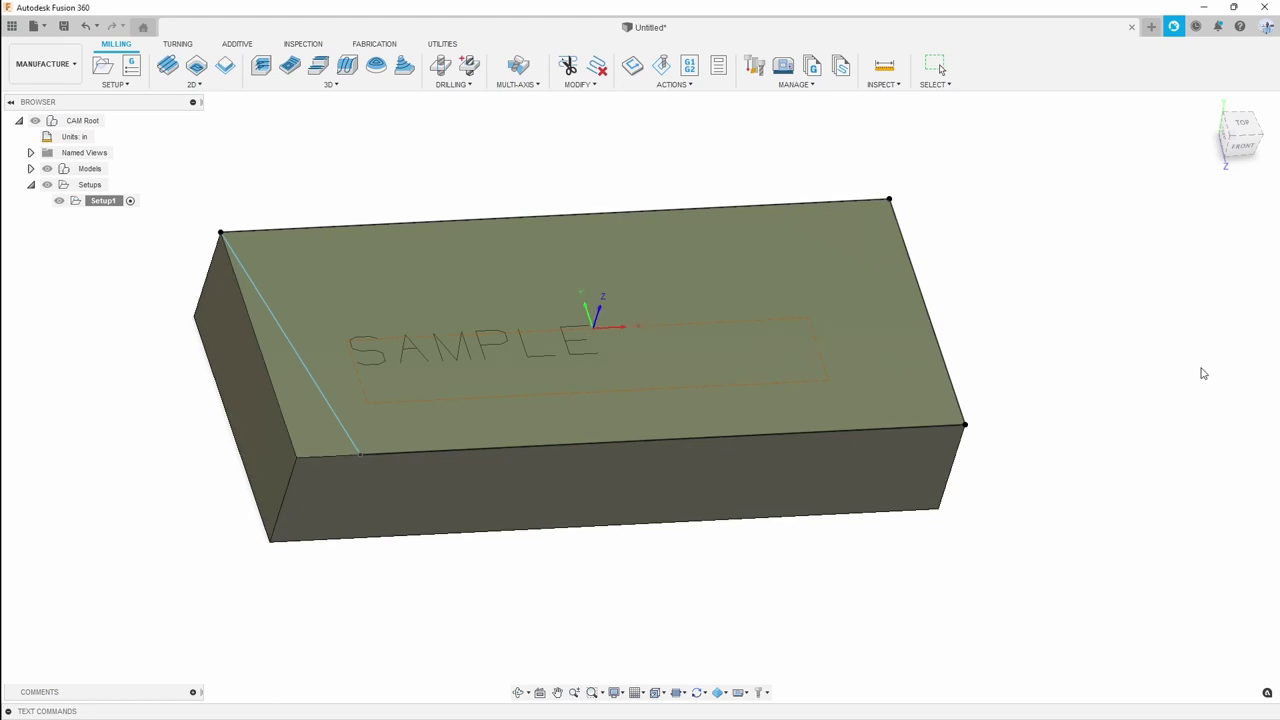
Start a 2D Contour operation and assign the 1/2" flat end mill from the Fusion 360 Library as its tool
click(192, 86)
click(190, 148)
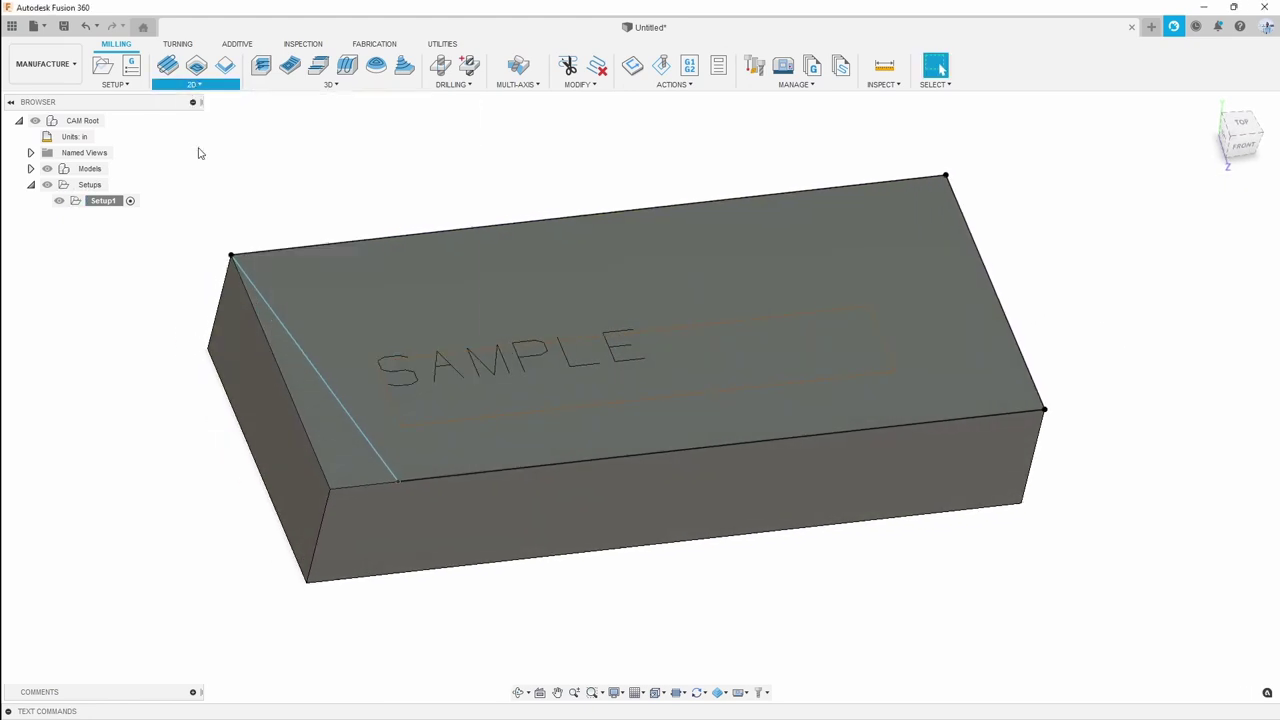
scroll(390, 450, down, 1)
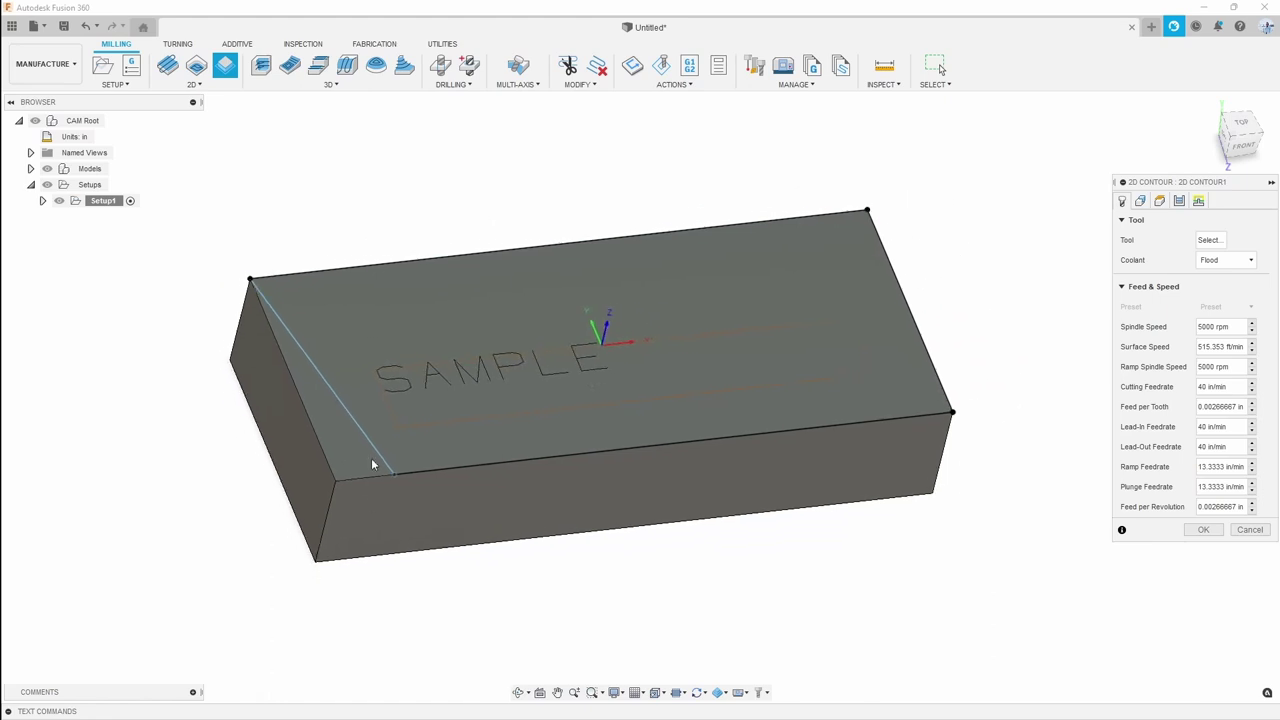
shift+middle_drag(574, 390, 590, 340)
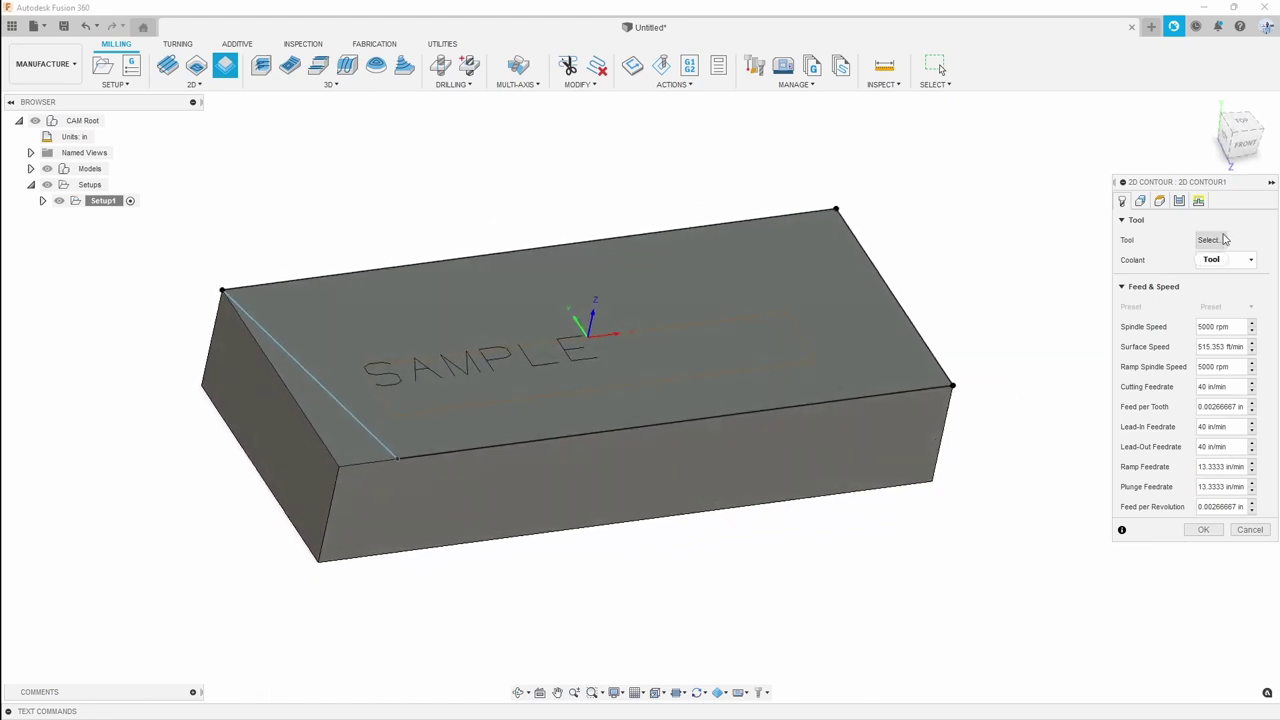
click(1208, 240)
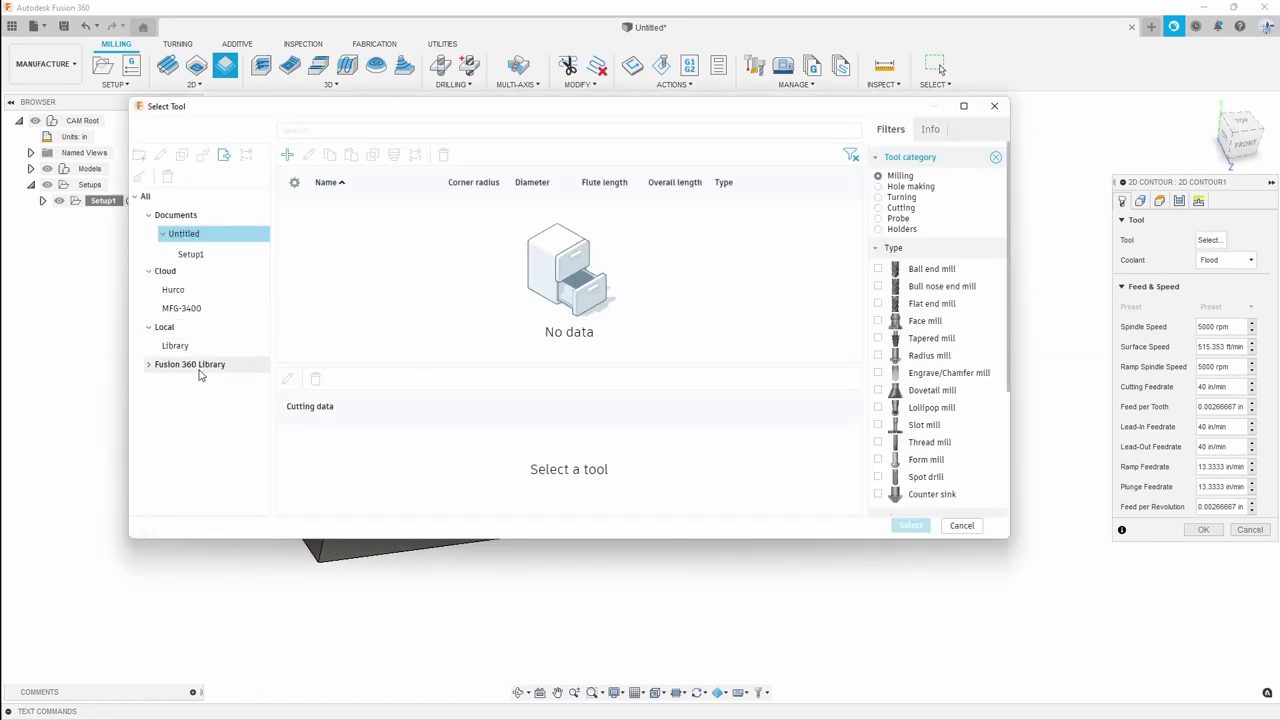
click(199, 368)
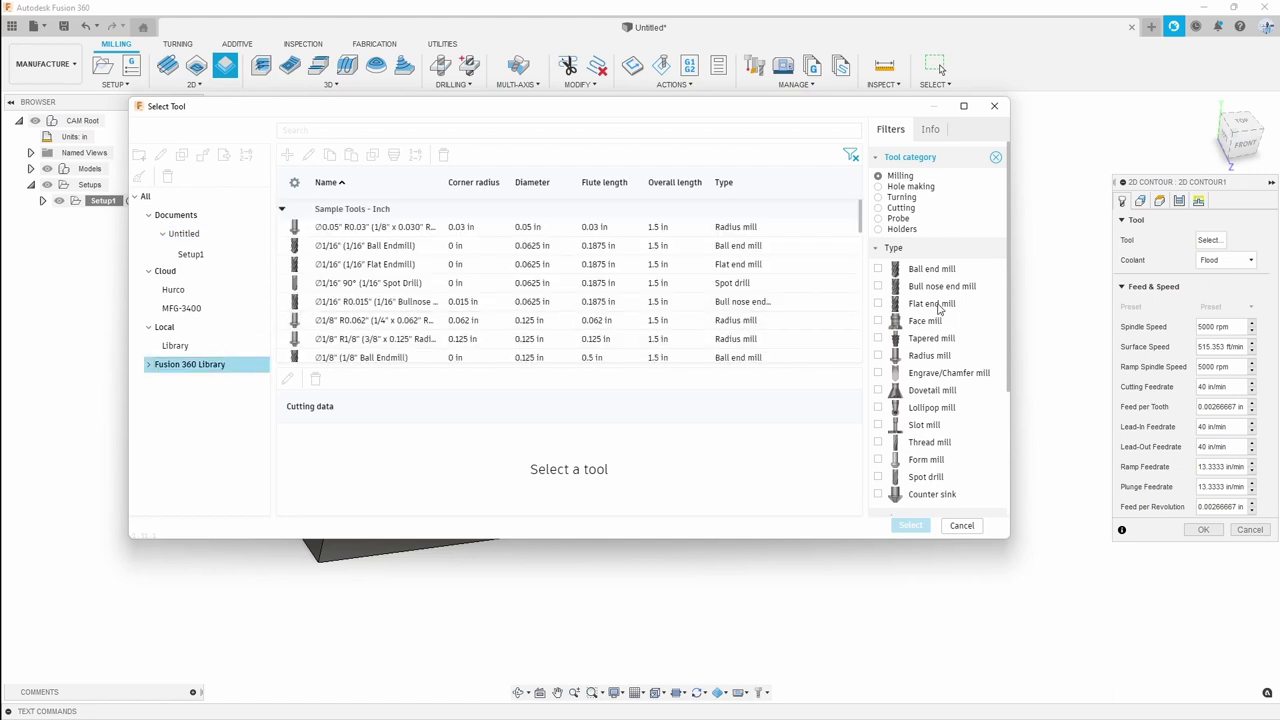
click(936, 305)
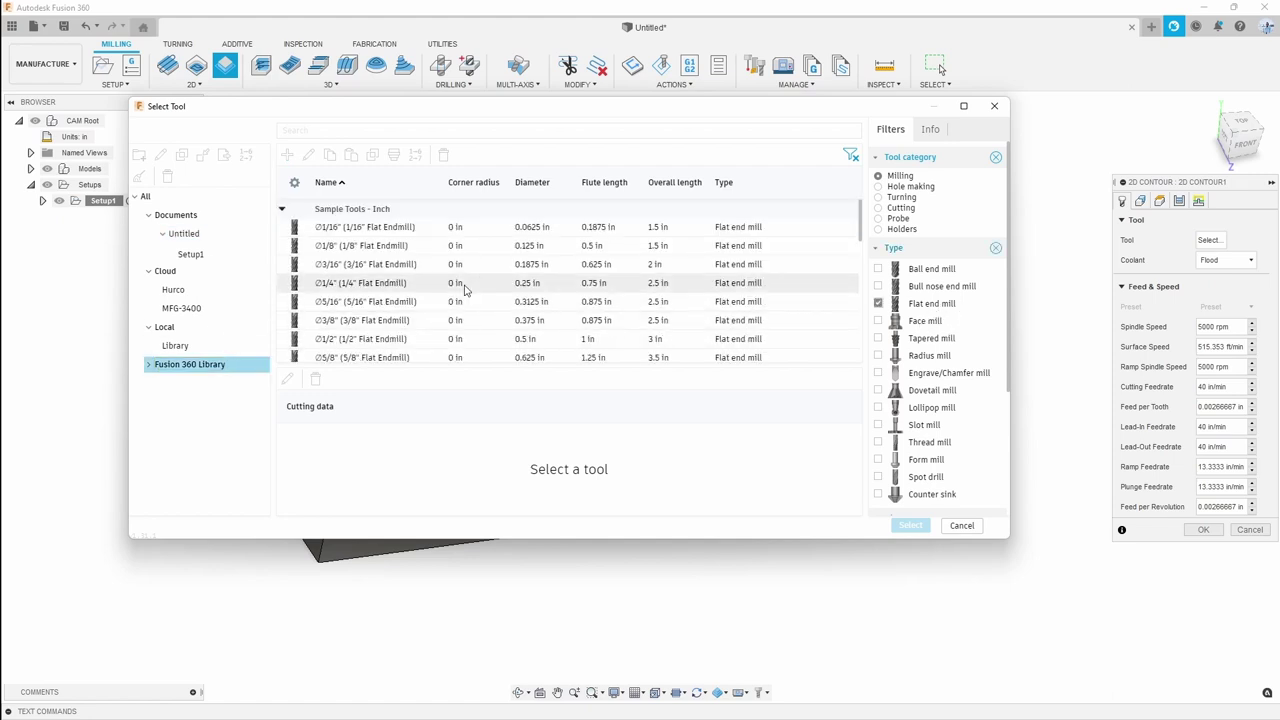
click(910, 526)
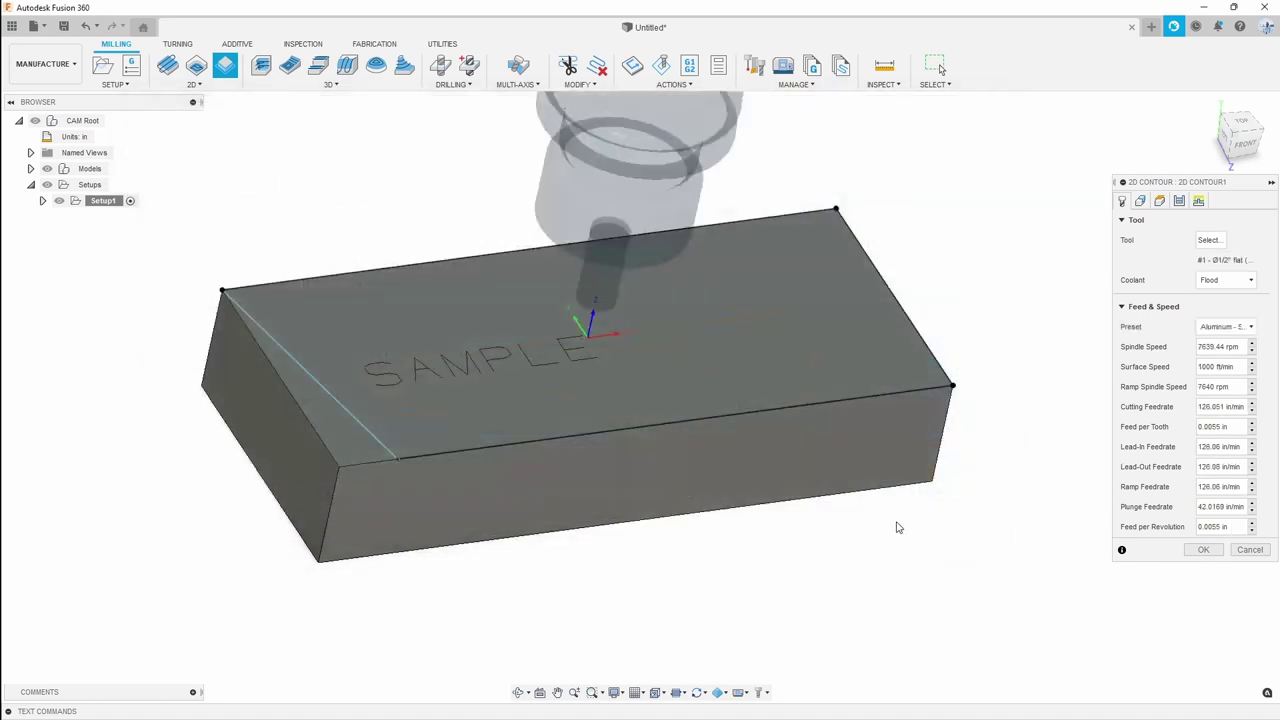
Select the block's closed bottom edge loop as the 2D Contour's geometry and check the selected chain around the block
click(623, 519)
shift+middle_drag(623, 519, 900, 450)
scroll(480, 508, up, 2)
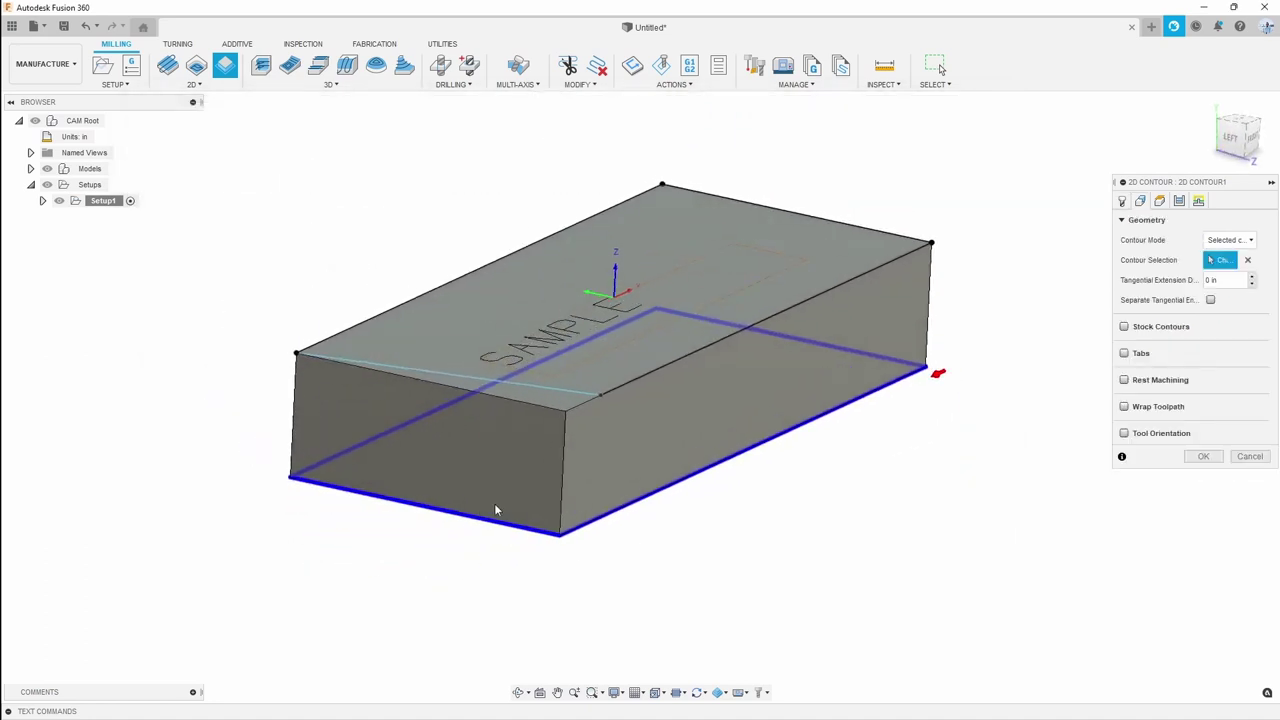
shift+middle_drag(800, 498, 471, 406)
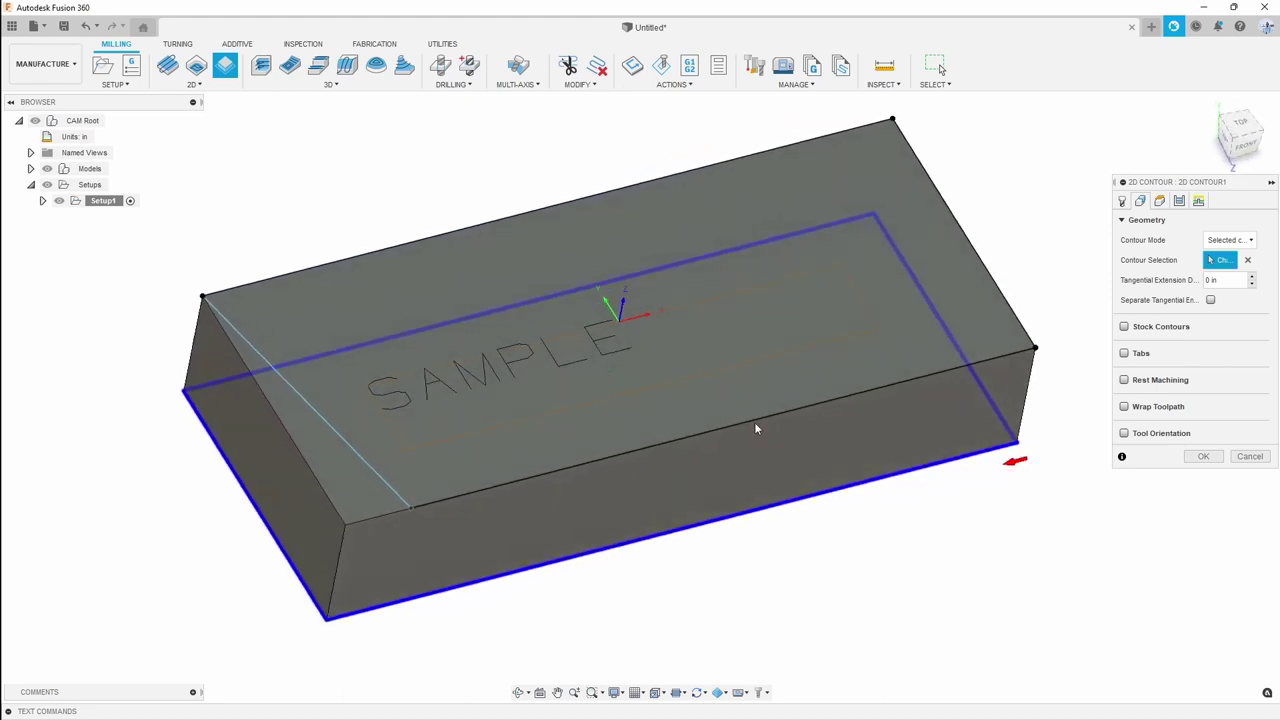
Flip the bottom contour's direction arrow to the inside of the block, and flip it back to the outside
shift+middle_drag(1100, 400, 868, 666)
scroll(862, 660, up, 3)
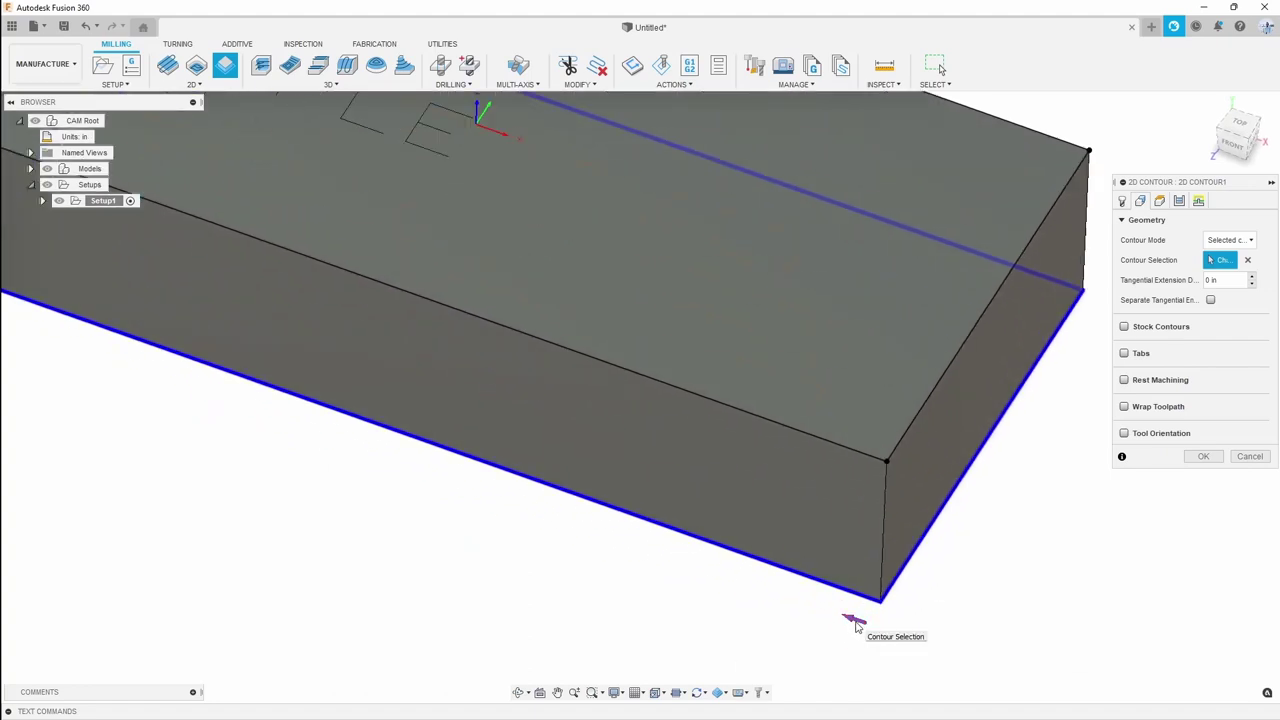
scroll(858, 618, down, 3)
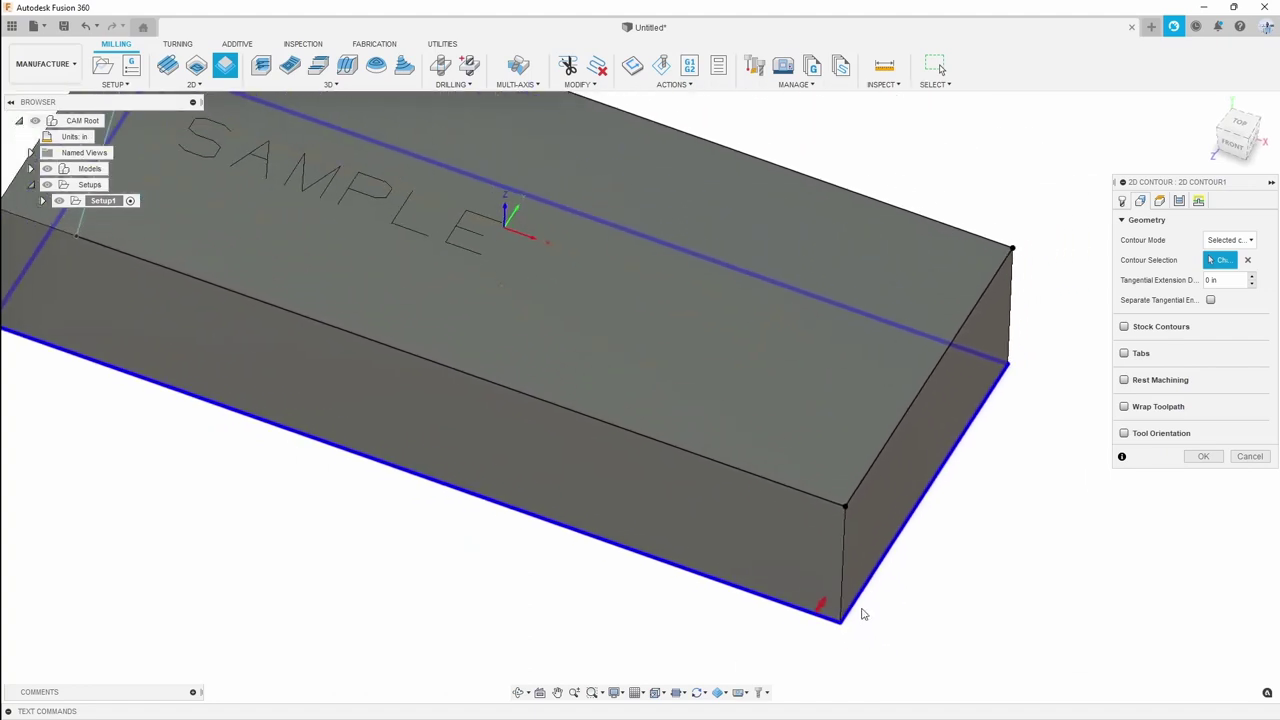
shift+middle_drag(860, 609, 885, 602)
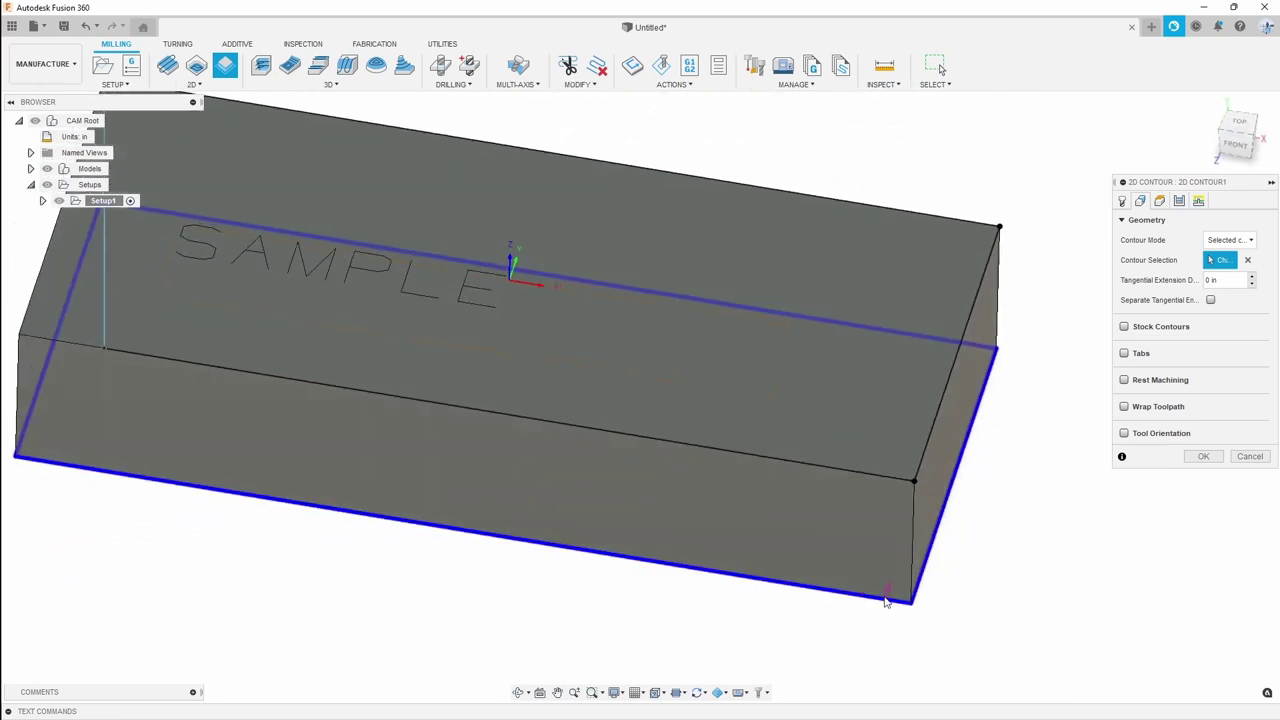
scroll(900, 640, up, 5)
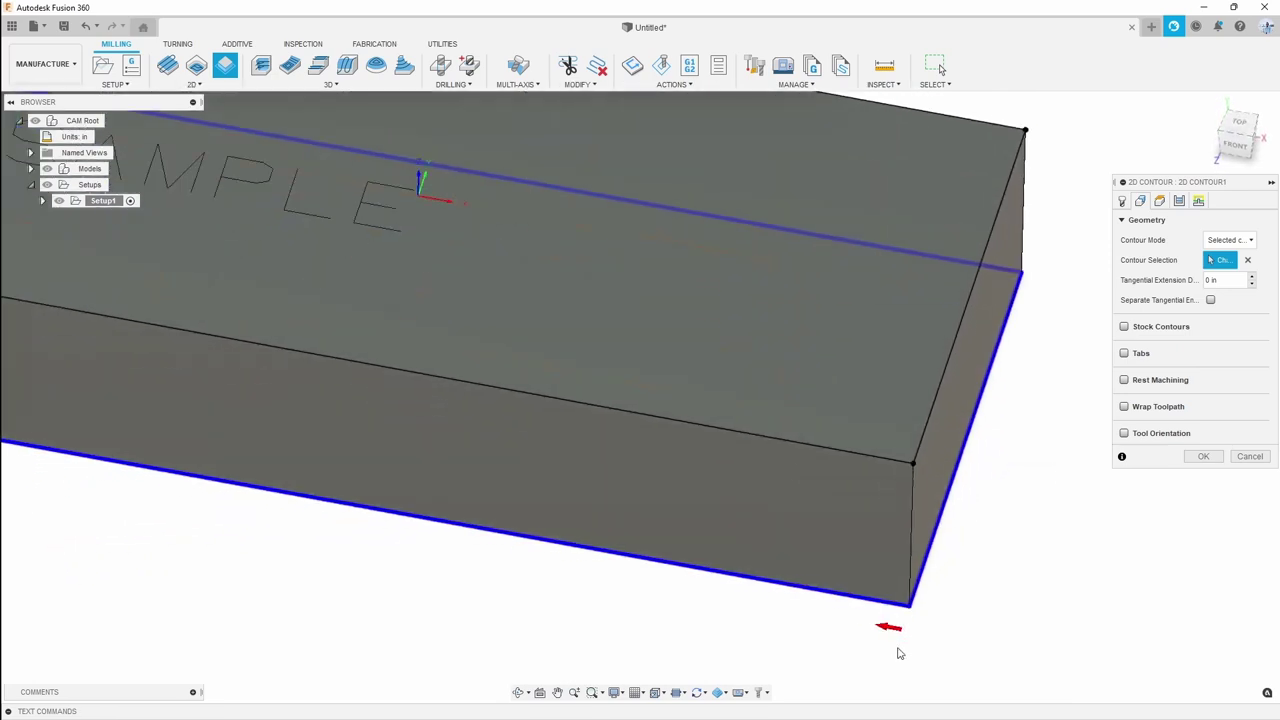
scroll(914, 631, down, 5)
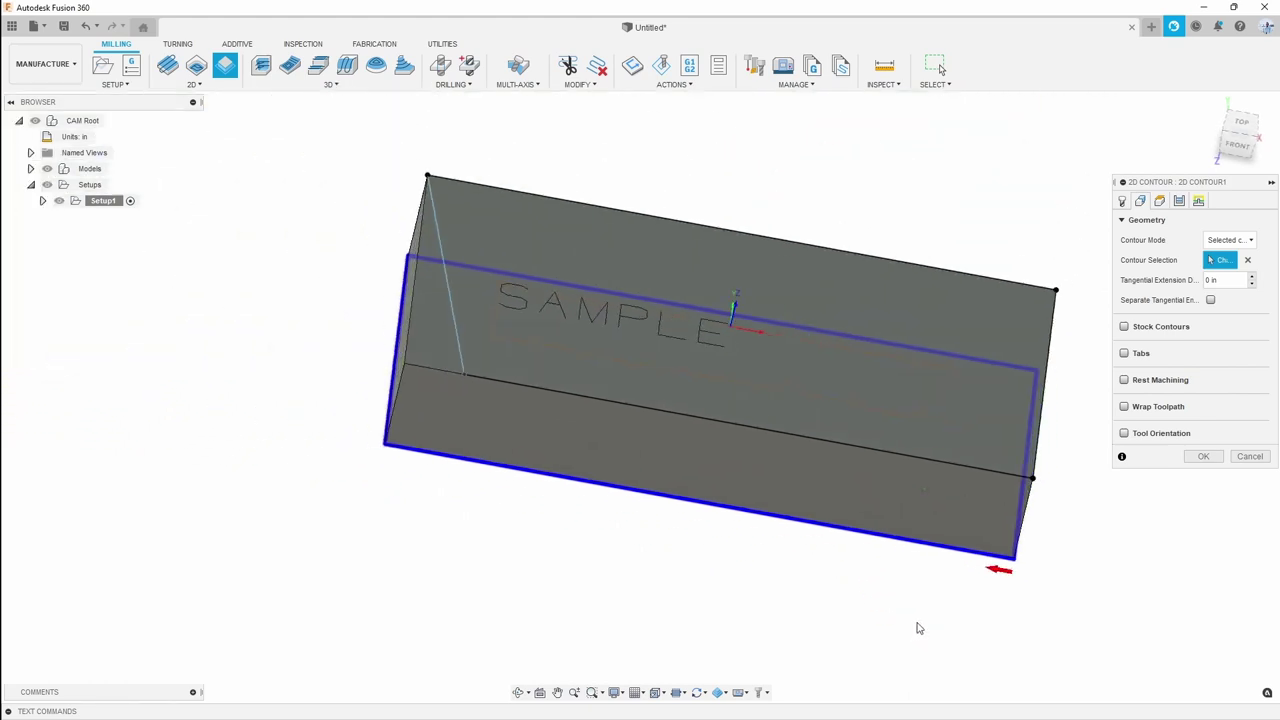
Accept the 2D Contour with the block's outer bottom edge loop and check the toolpath around the block
shift+middle_drag(917, 626, 1160, 462)
click(1203, 456)
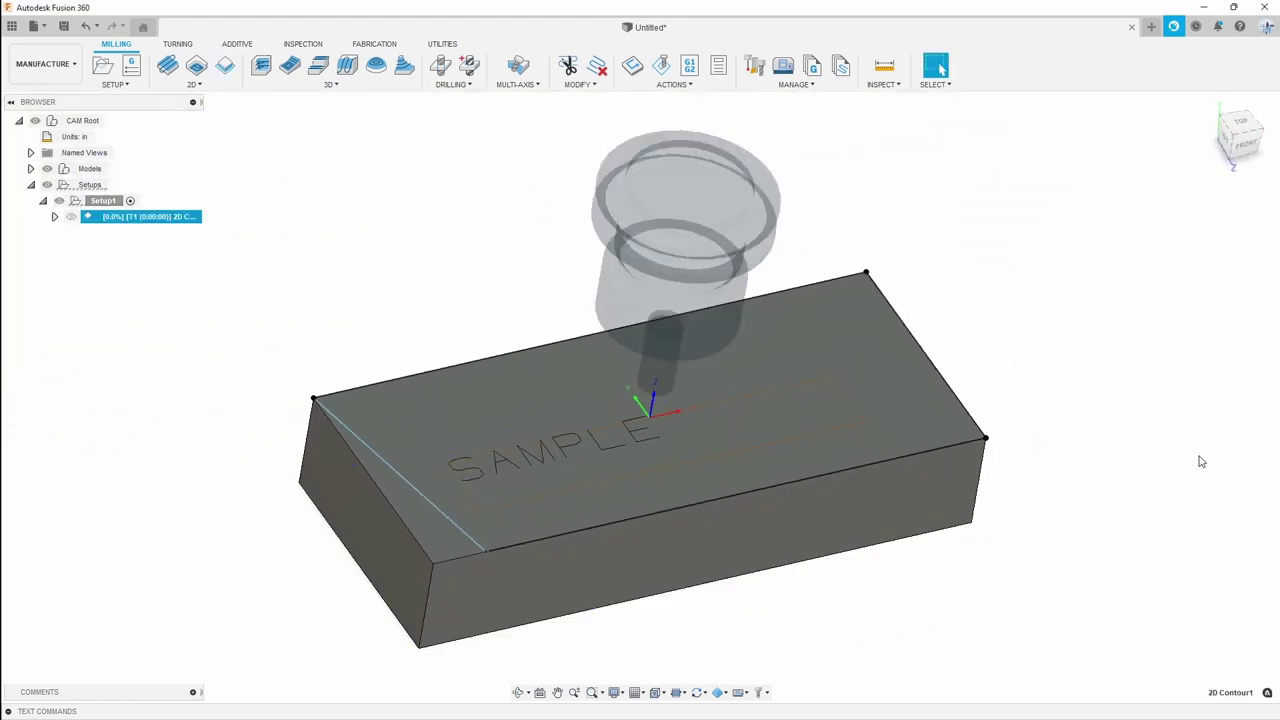
shift+middle_drag(978, 449, 593, 452)
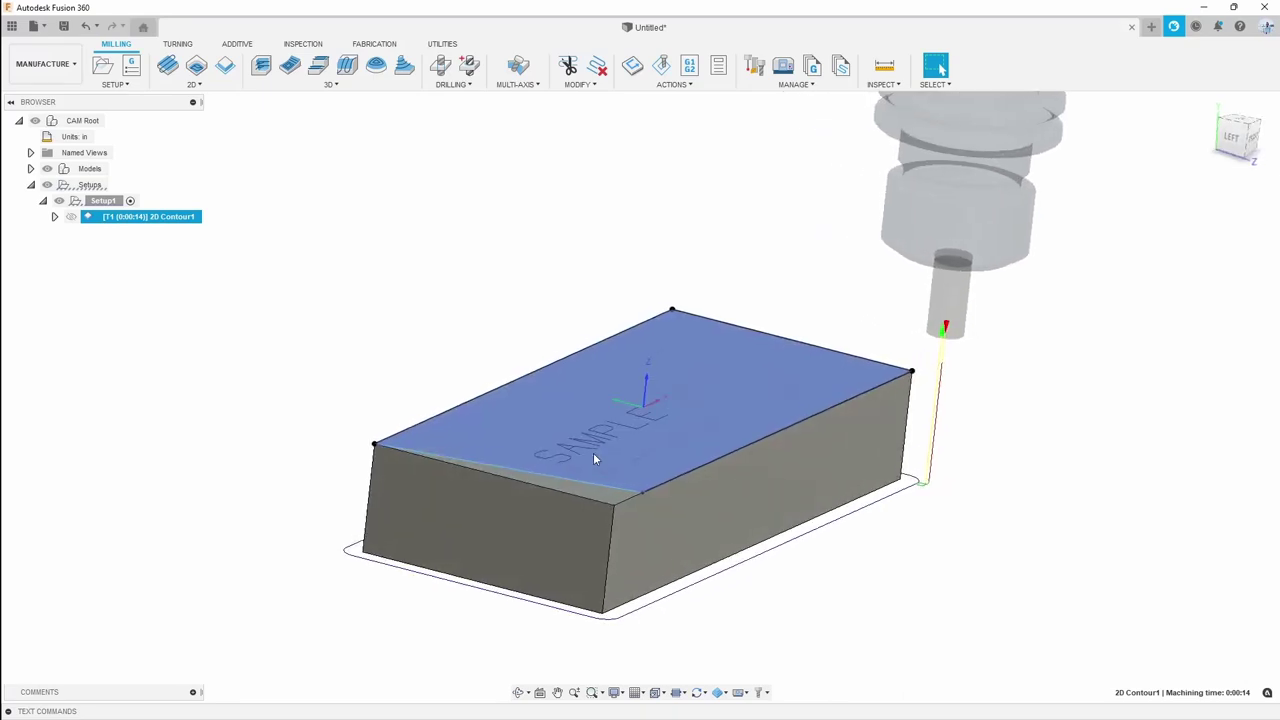
click(333, 299)
shift+middle_drag(405, 321, 389, 371)
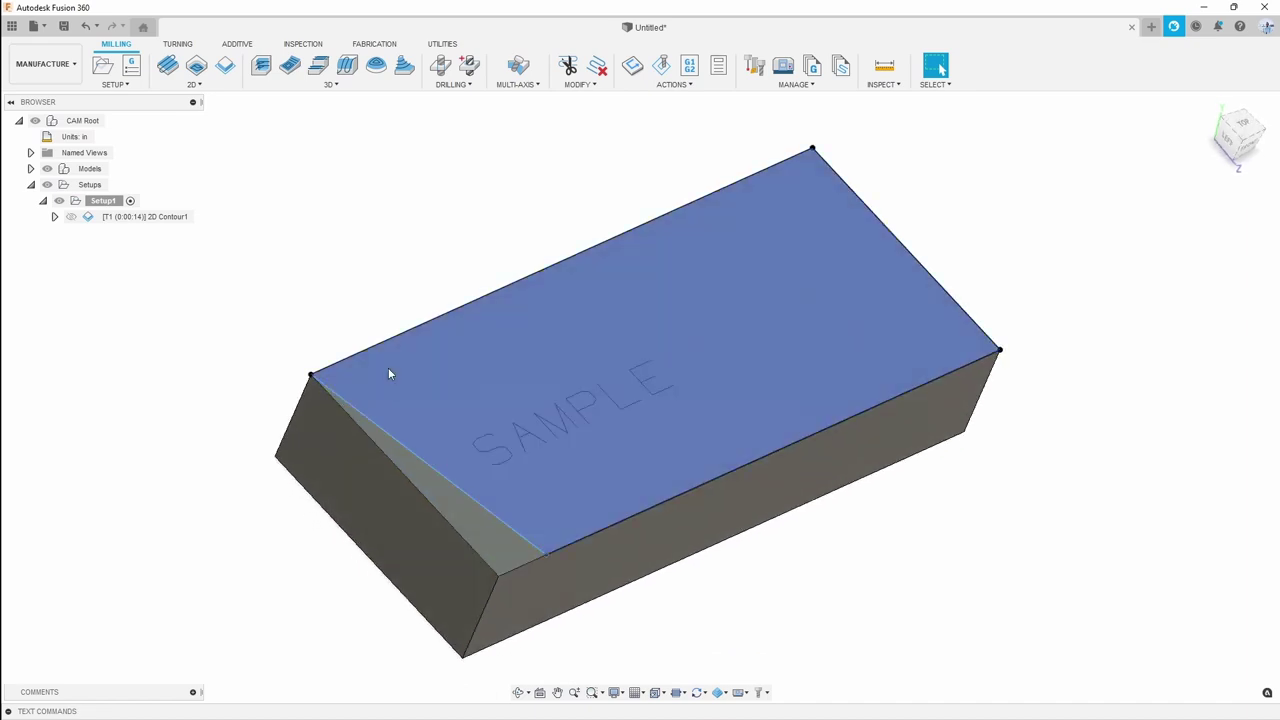
Edit the 2D Contour, replace its bottom loop with the closed top loop bounded by the angled sketch line, and accept it
right_click(172, 218)
click(186, 229)
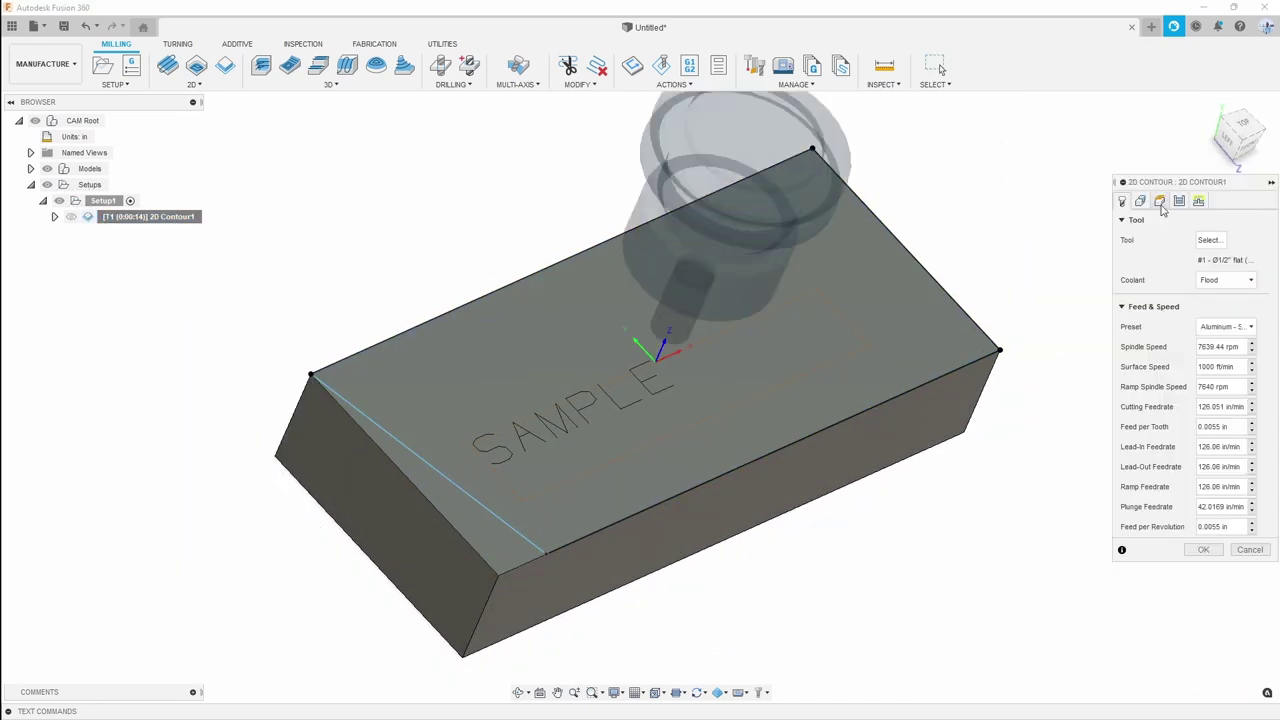
click(1160, 201)
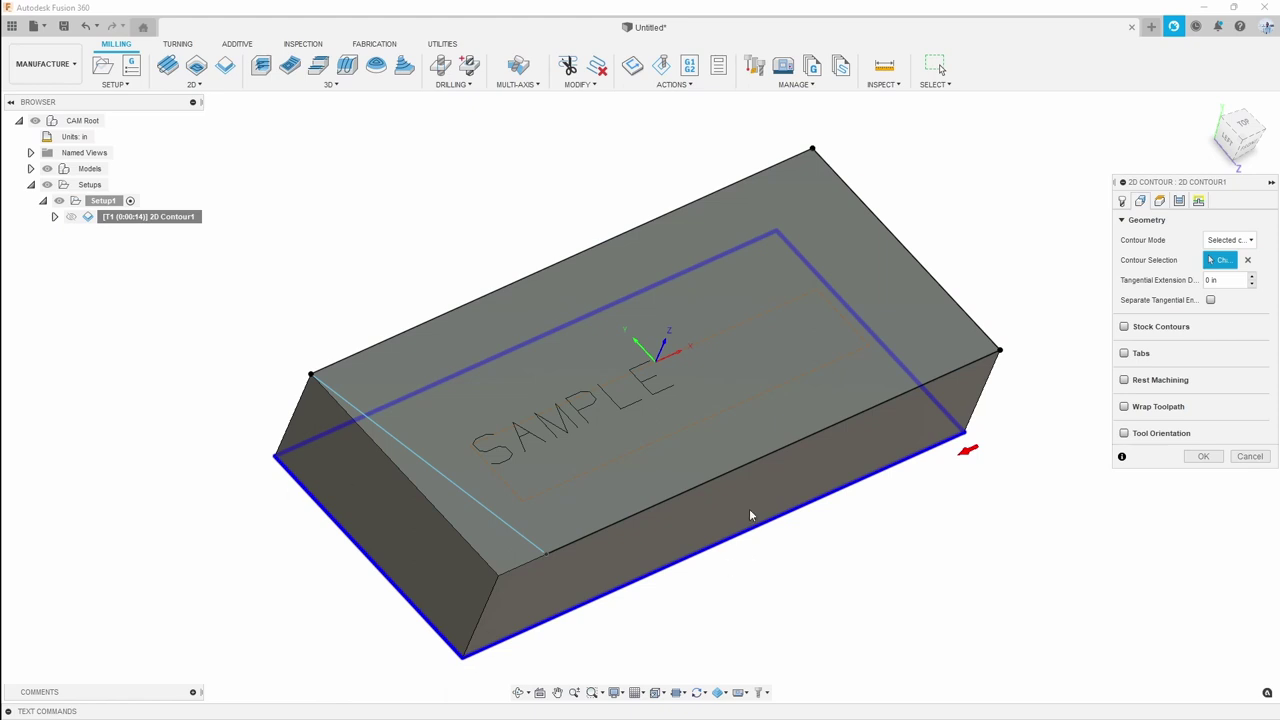
click(1248, 260)
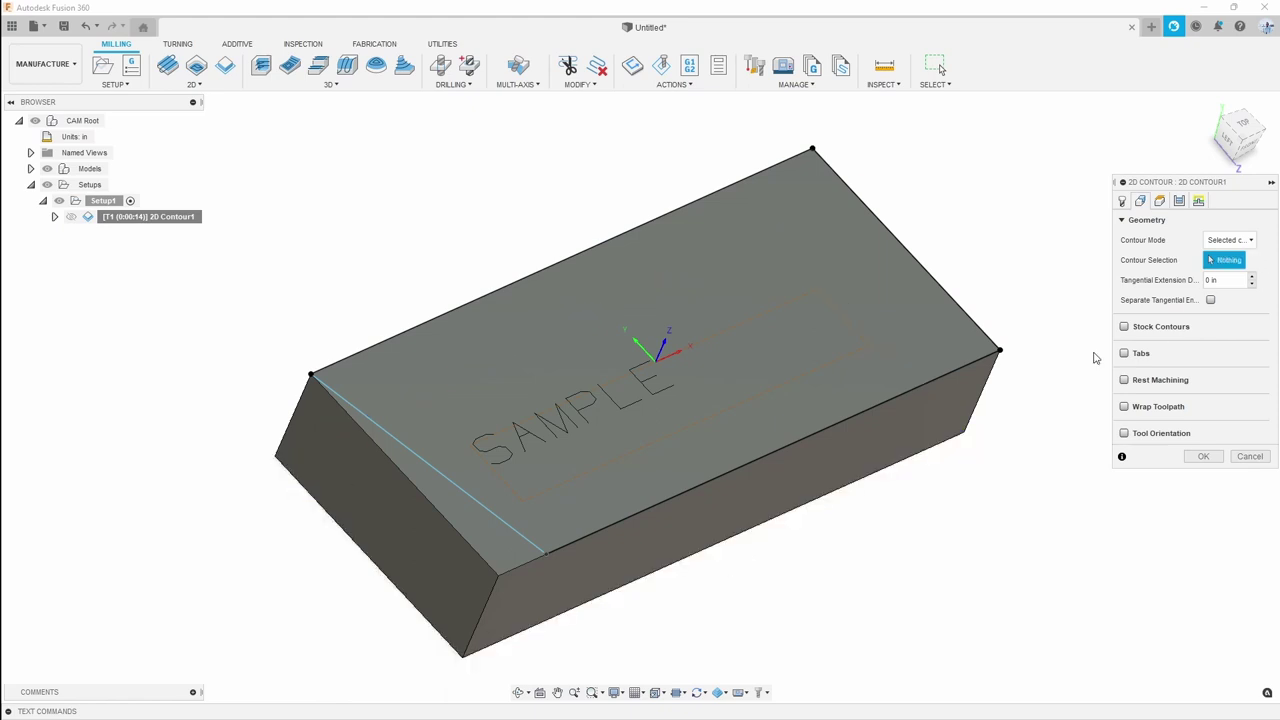
click(985, 362)
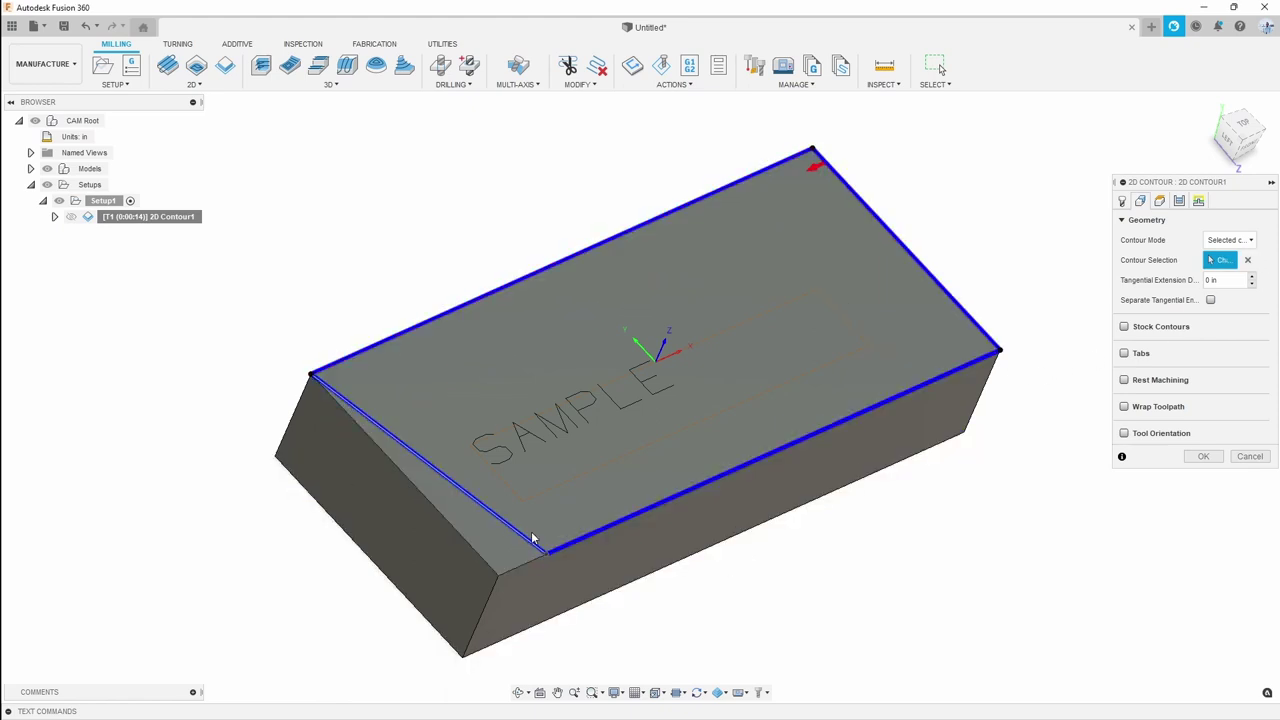
shift+middle_drag(805, 156, 800, 155)
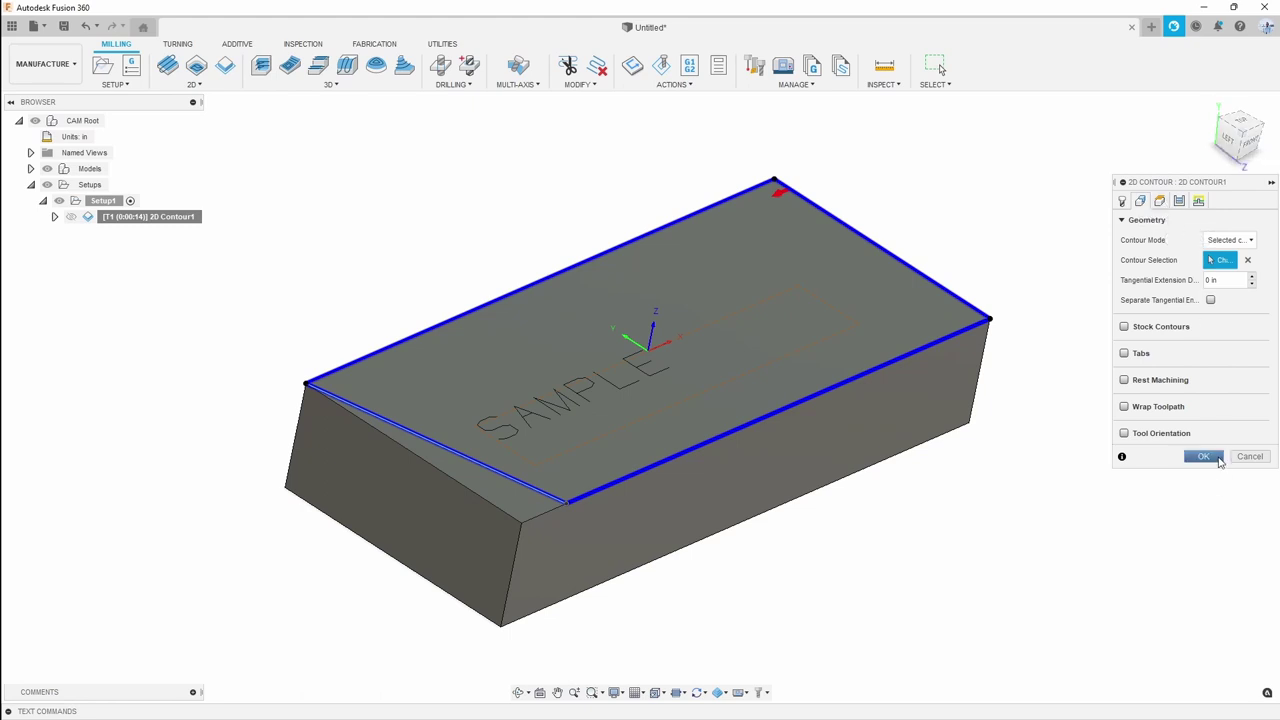
click(1203, 456)
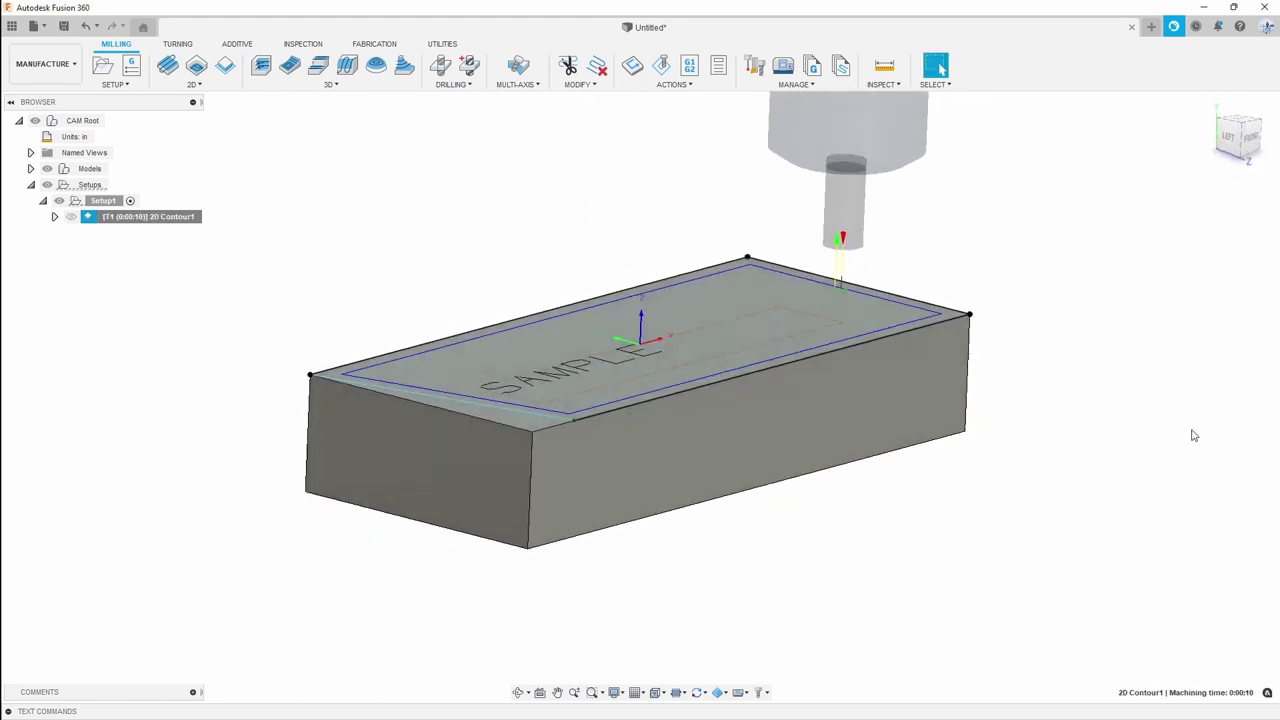
Edit the 2D Contour's heights and give the bottom height a negative offset from the selected contours
right_click(182, 216)
click(200, 229)
click(1218, 110)
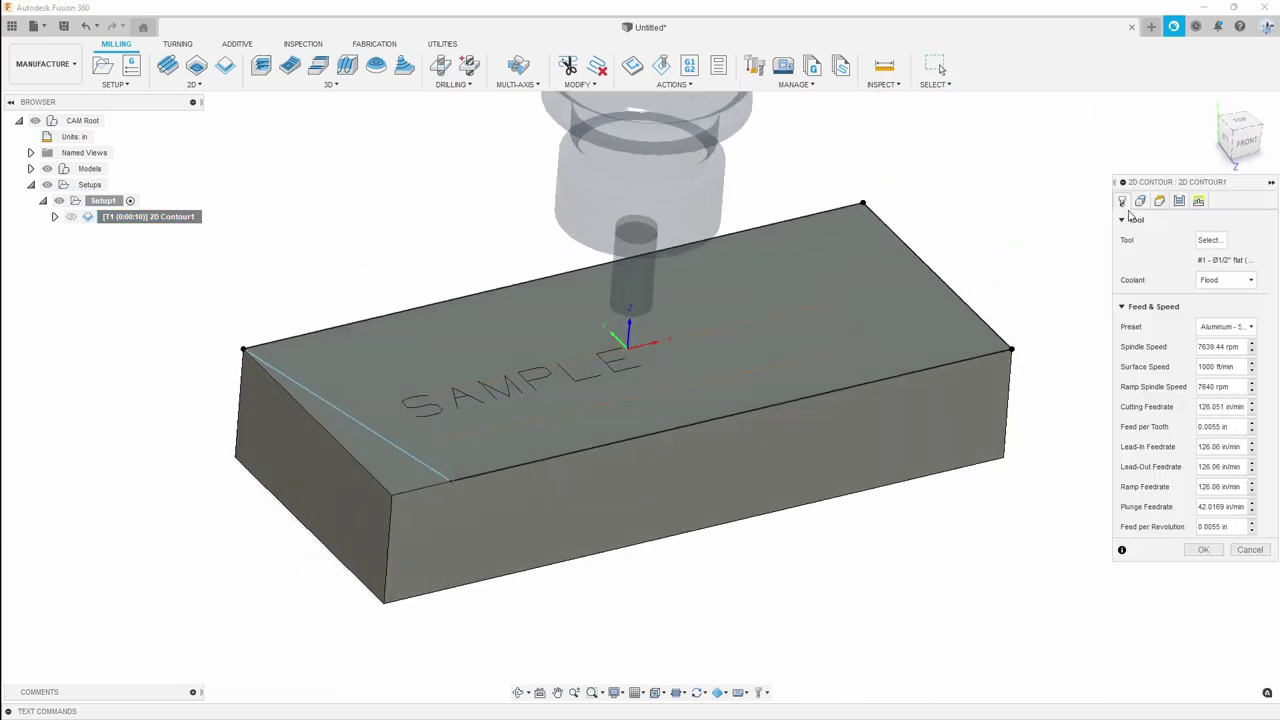
click(1159, 200)
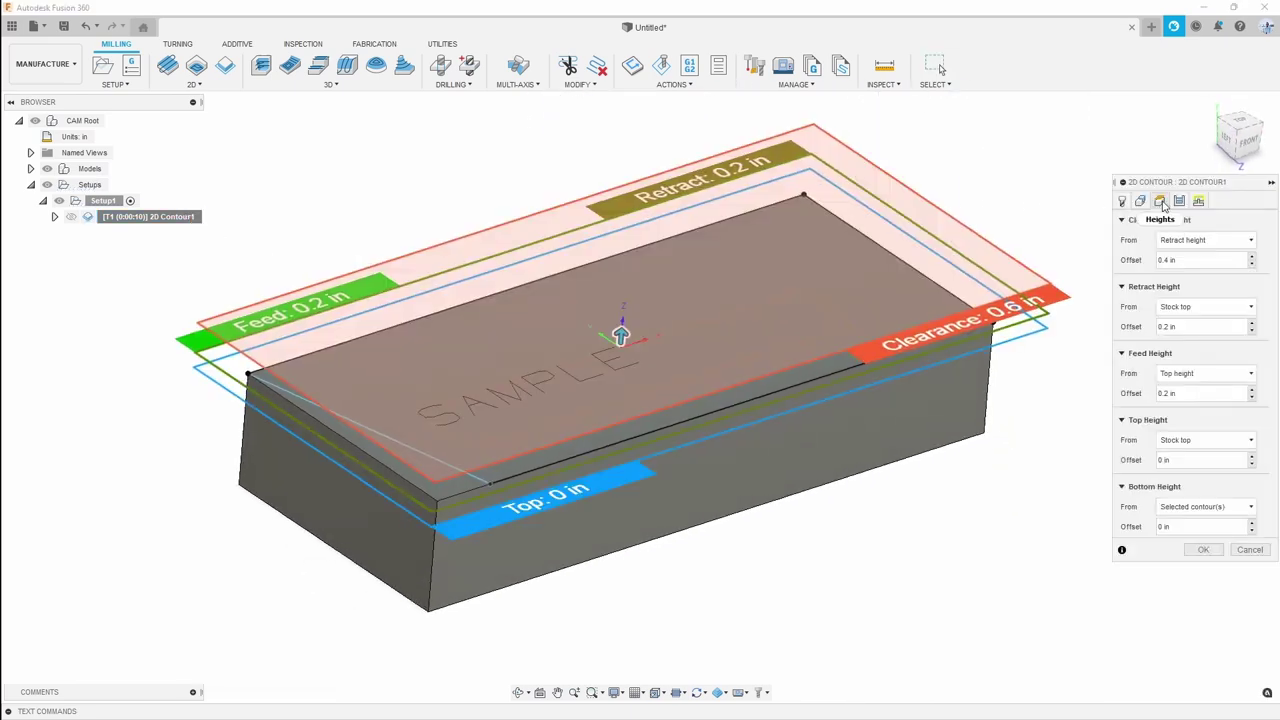
click(1210, 507)
click(1210, 506)
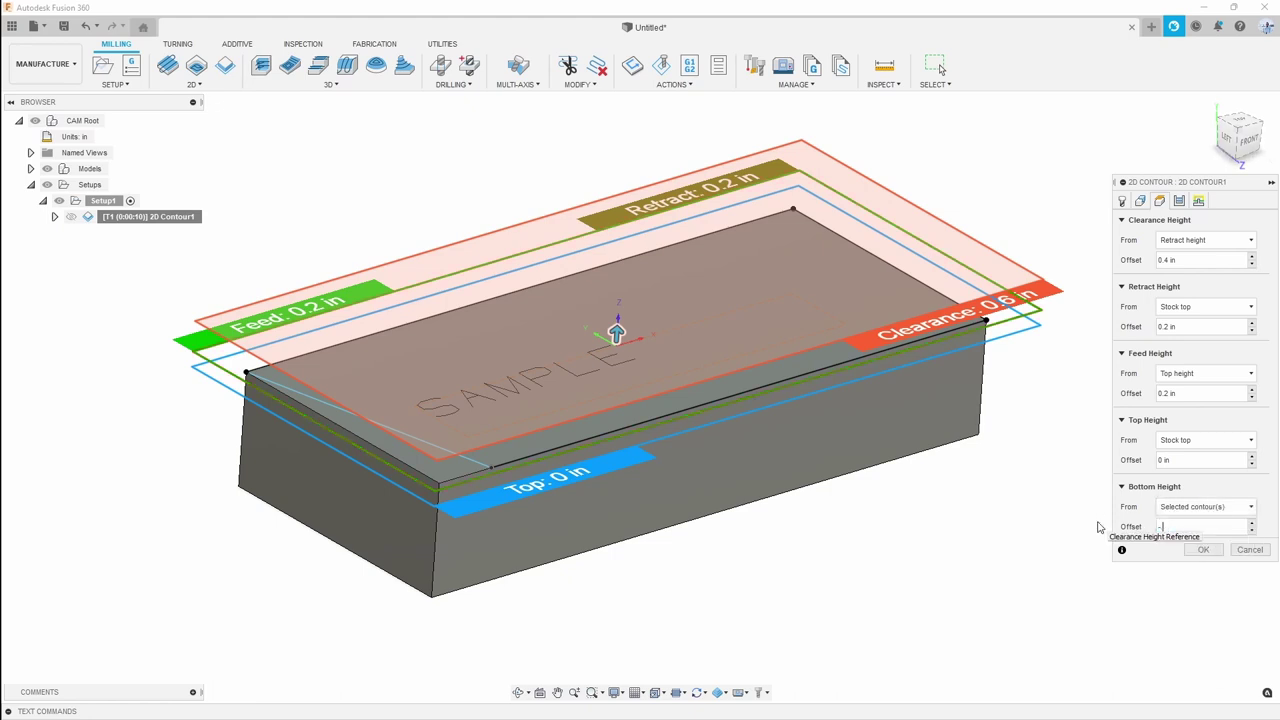
Flip the top contour's direction arrow to the outside of the block, and accept the 2D Contour to check its toolpath
click(1122, 200)
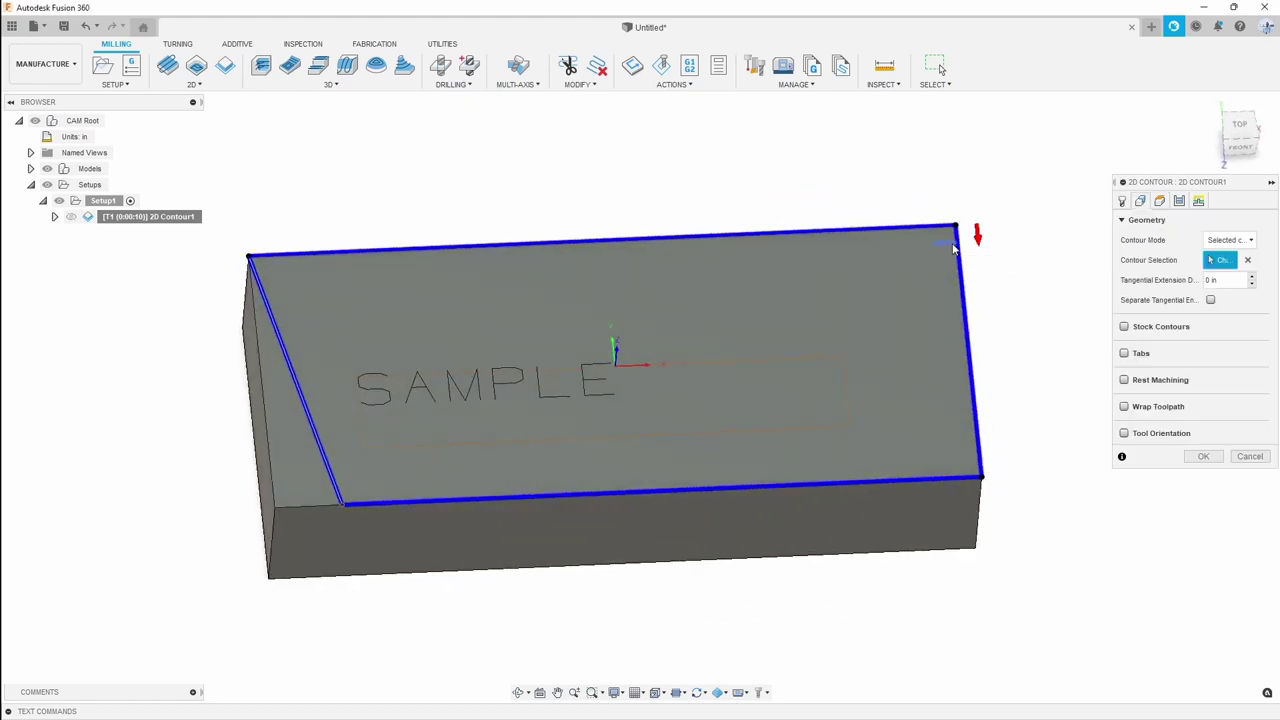
shift+middle_drag(953, 249, 980, 373)
scroll(980, 373, up, 3)
shift+middle_drag(956, 296, 953, 264)
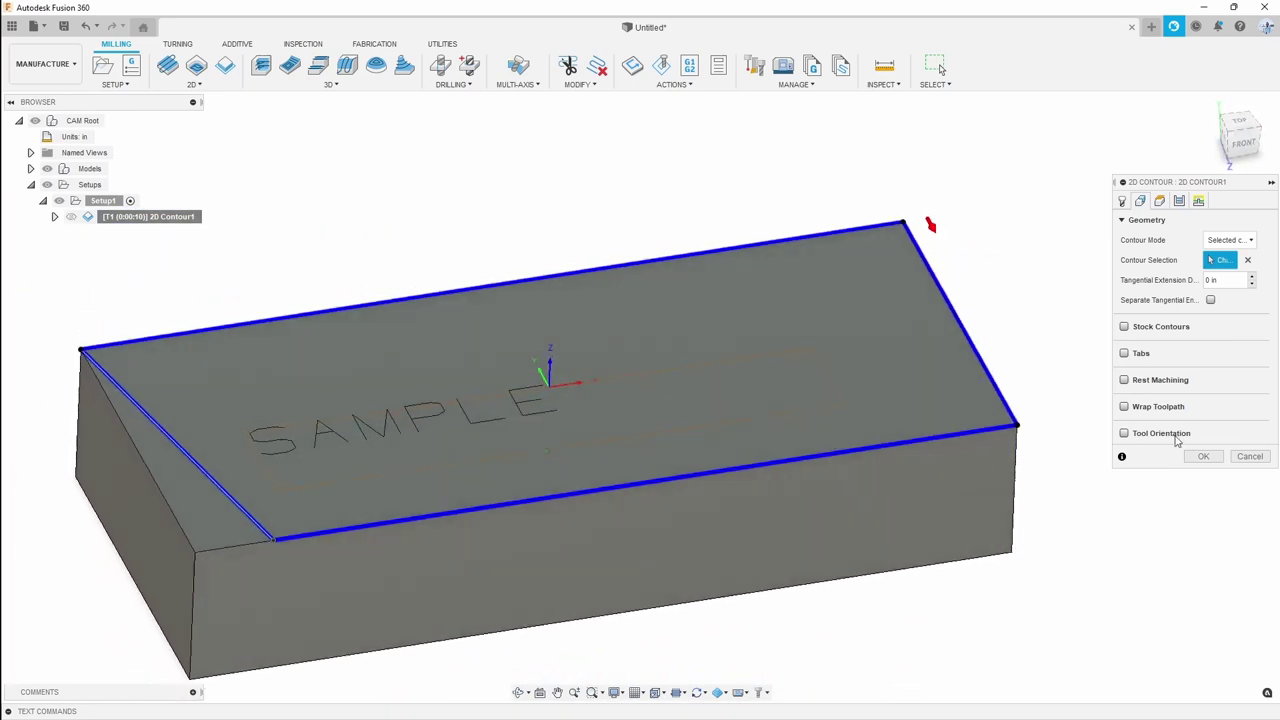
click(1203, 456)
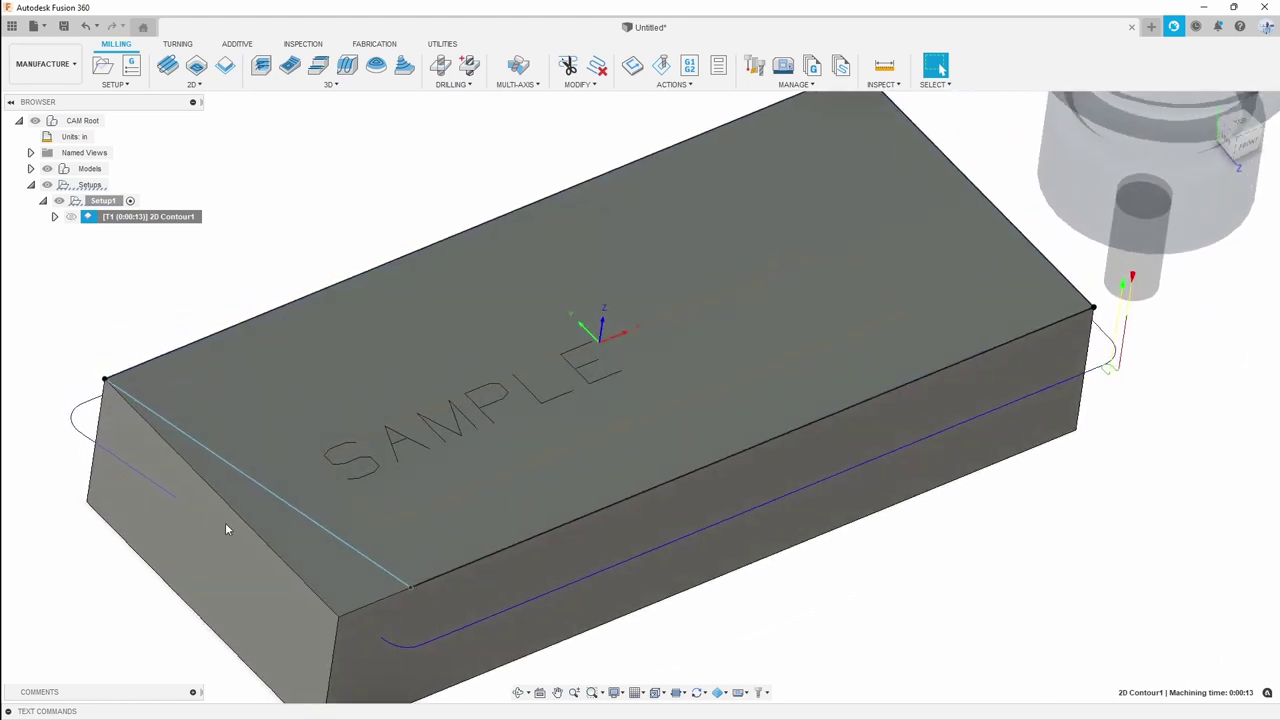
shift+middle_drag(265, 441, 249, 481)
shift+middle_drag(760, 409, 267, 385)
shift+middle_drag(717, 352, 222, 272)
In the Design workspace, move the angled sketch line's front endpoint to about 0.3 in from the block's corner, and return to Manufacture
click(45, 63)
click(40, 95)
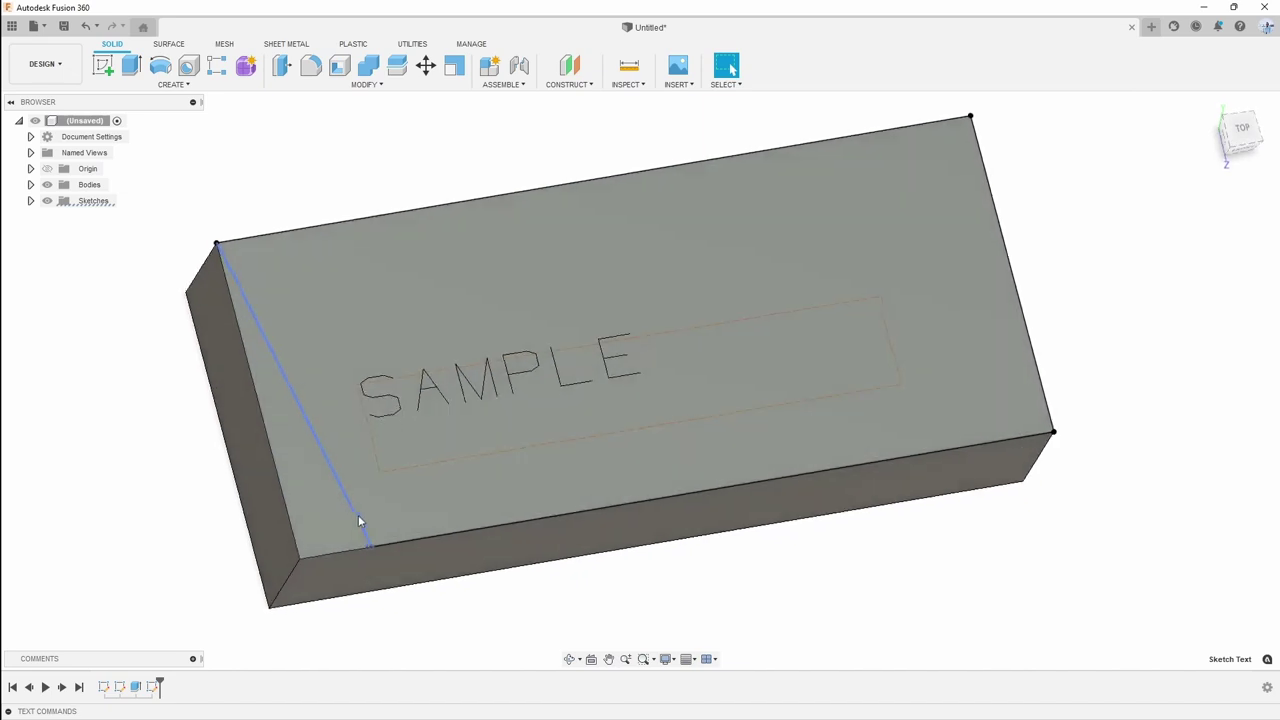
mouse_move(369, 551)
mouse_down()
mouse_move(310, 559)
mouse_move(340, 554)
mouse_up()
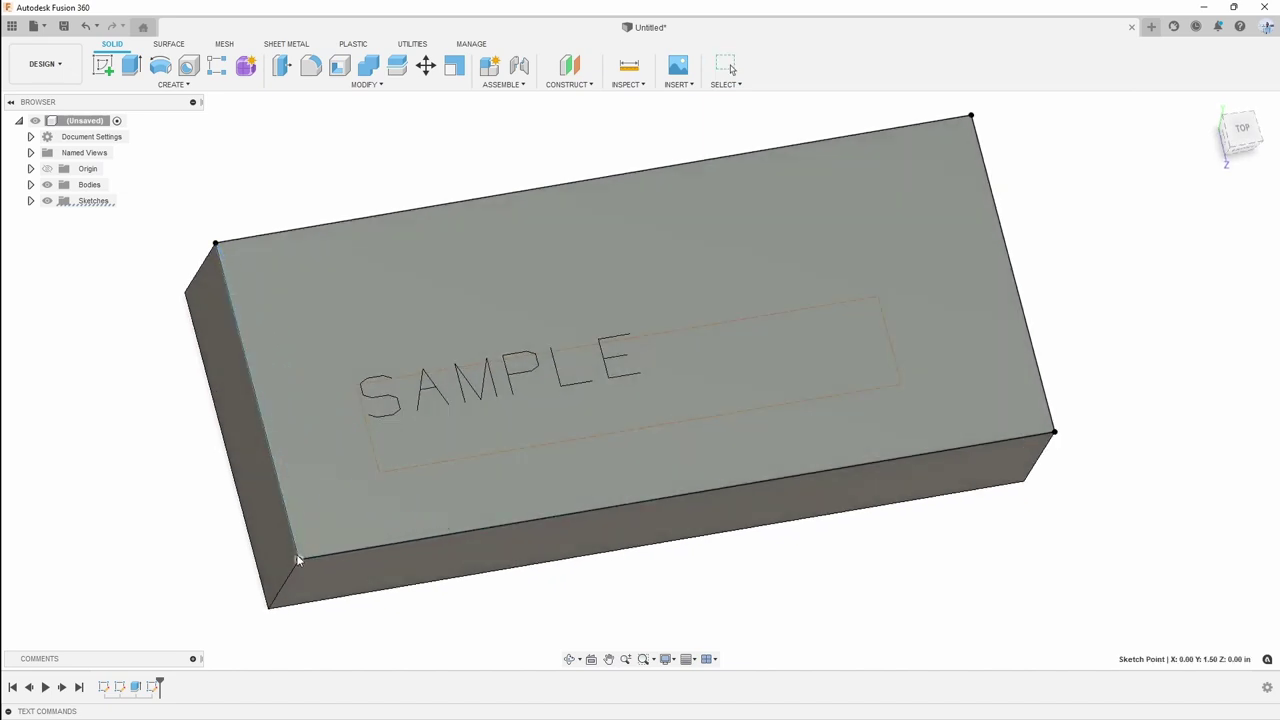
click(45, 63)
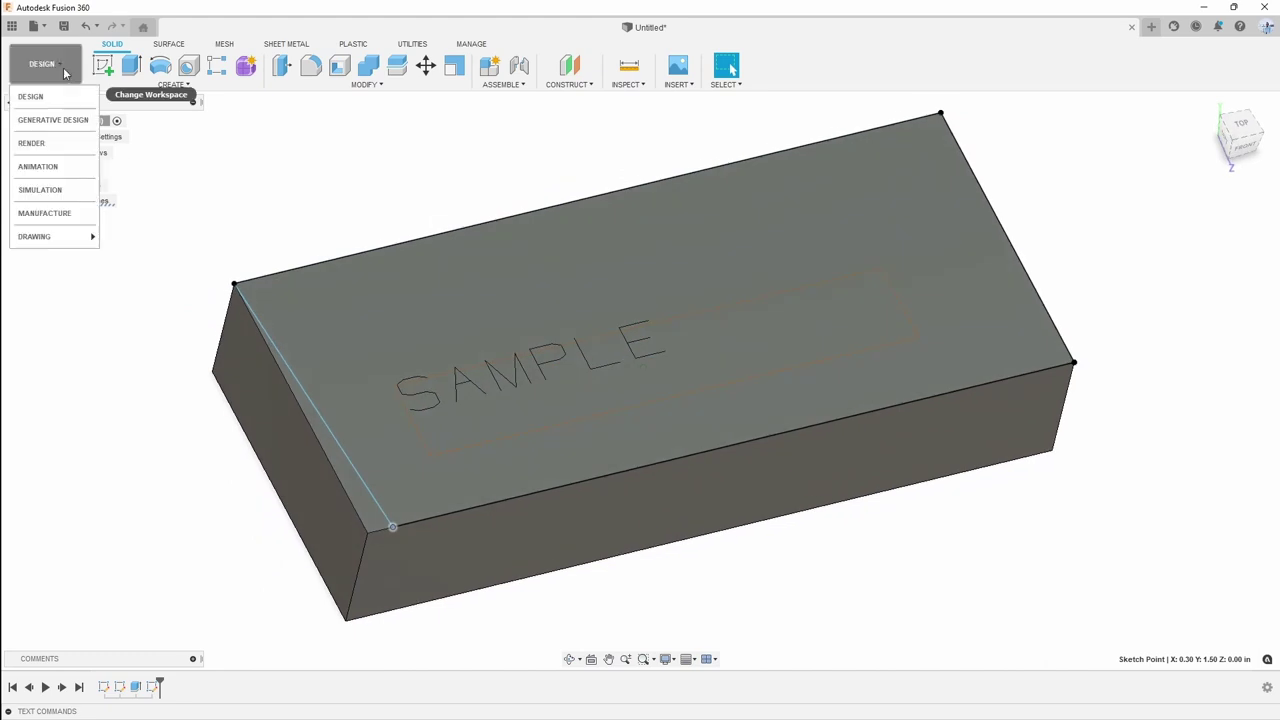
click(40, 214)
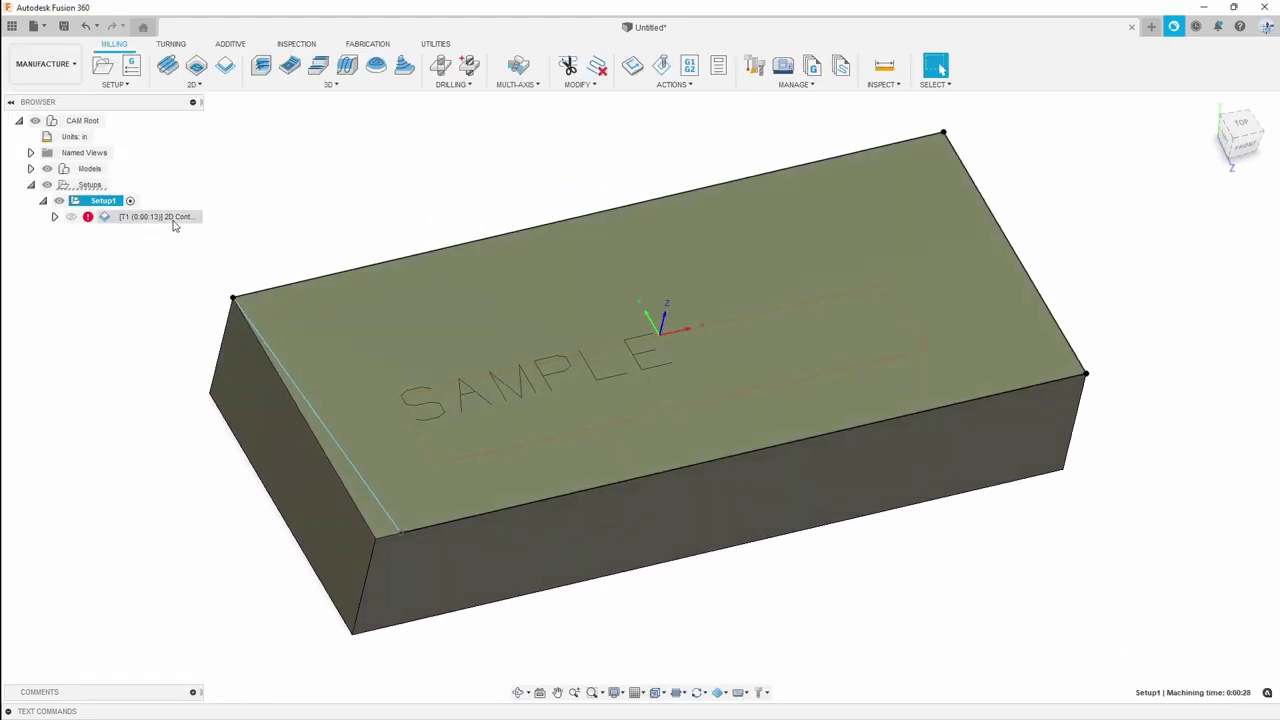
Regenerate the outdated 2D Contour from the moved sketch line and inspect the toolpath along the angled end
click(175, 219)
right_click(175, 220)
click(214, 296)
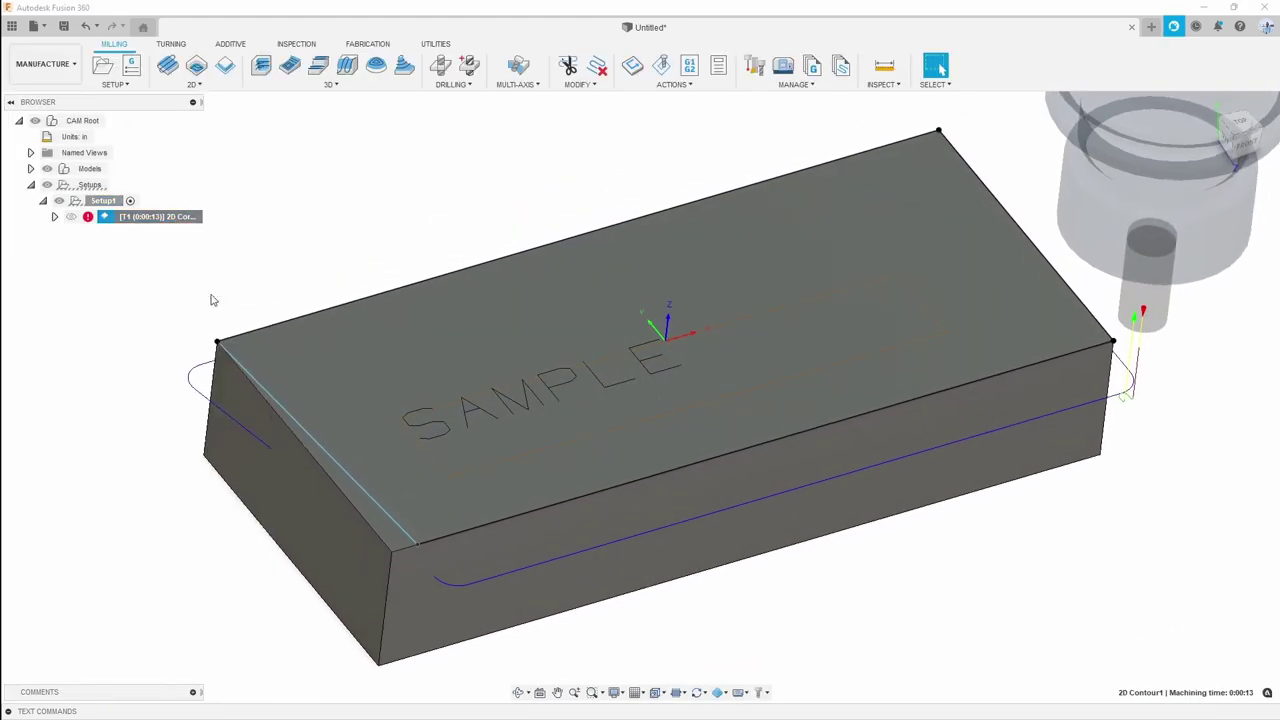
shift+middle_drag(444, 587, 429, 588)
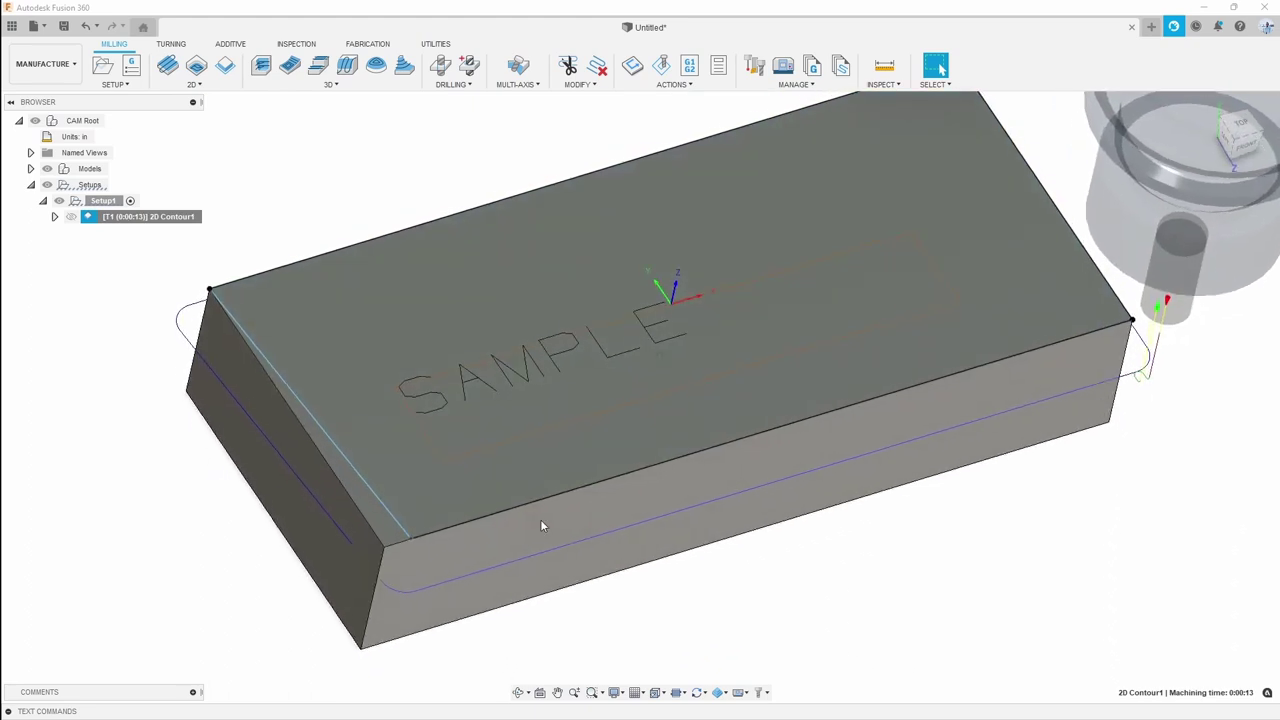
scroll(540, 519, down, 2)
shift+middle_drag(437, 403, 361, 311)
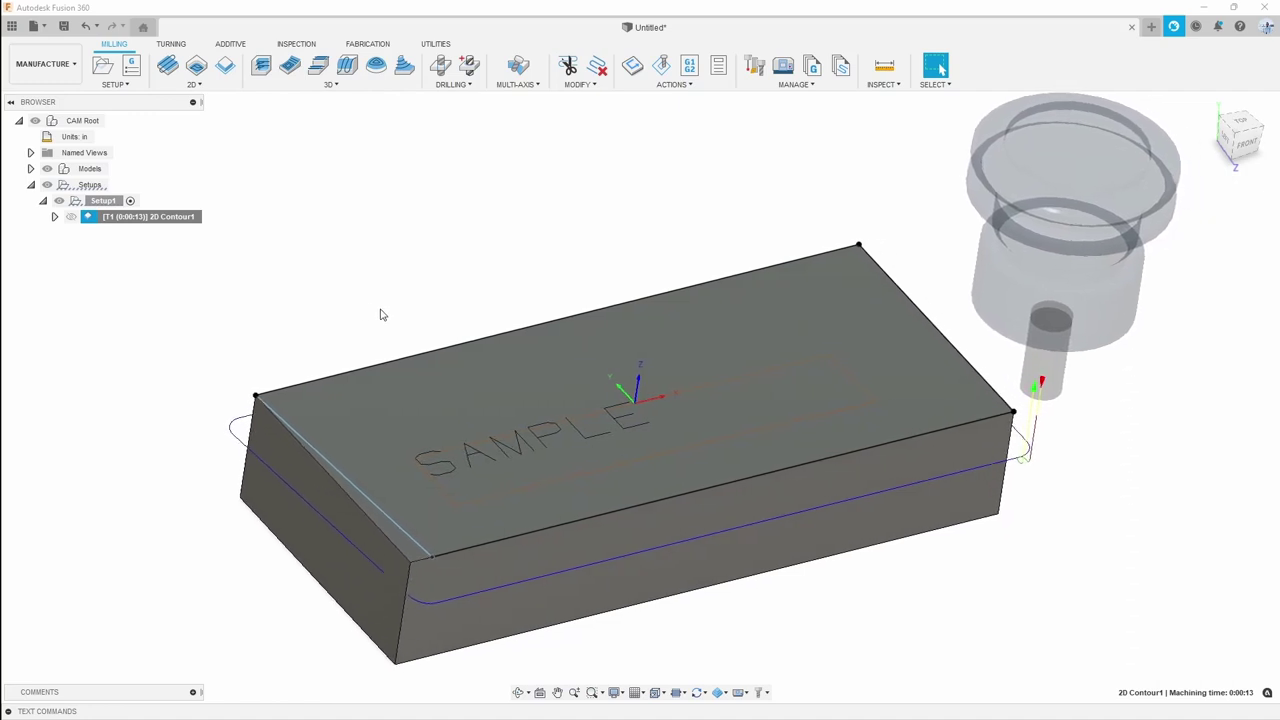
Start a Trace operation and assign the .425" x 60 Chamfer Tool from the Fusion 360 Library's engrave/chamfer mills
click(359, 295)
click(200, 86)
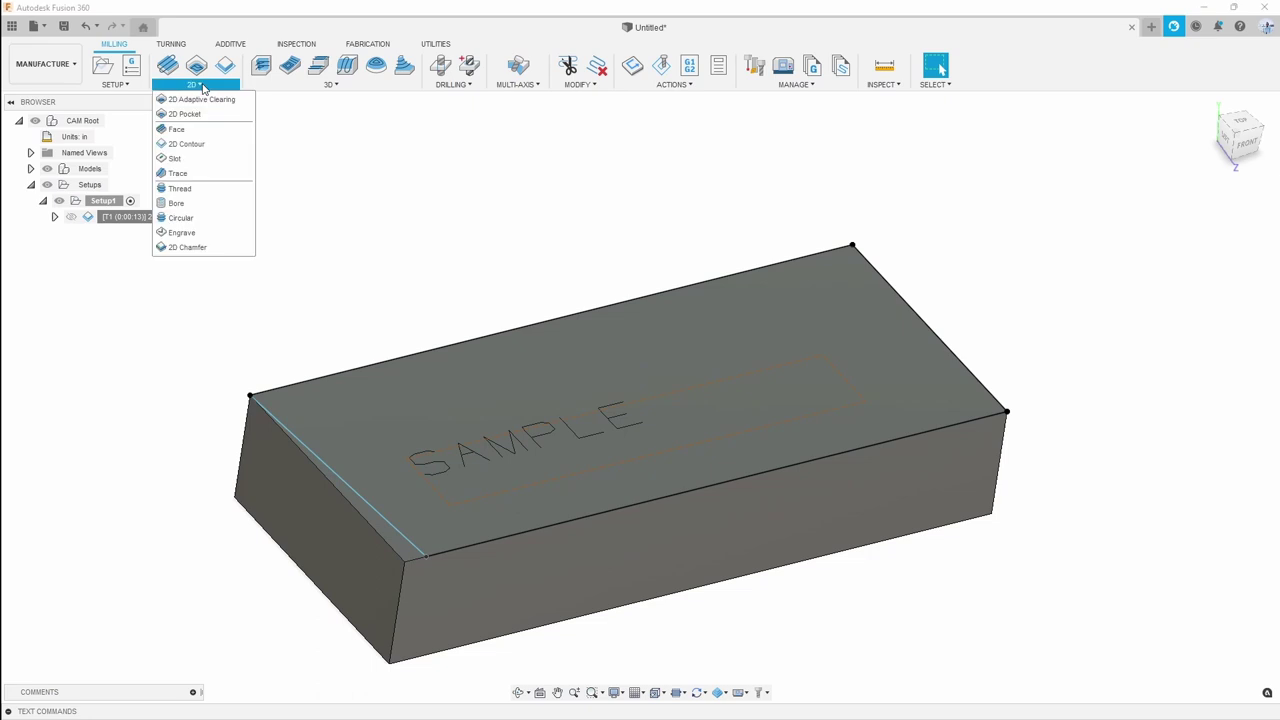
click(180, 173)
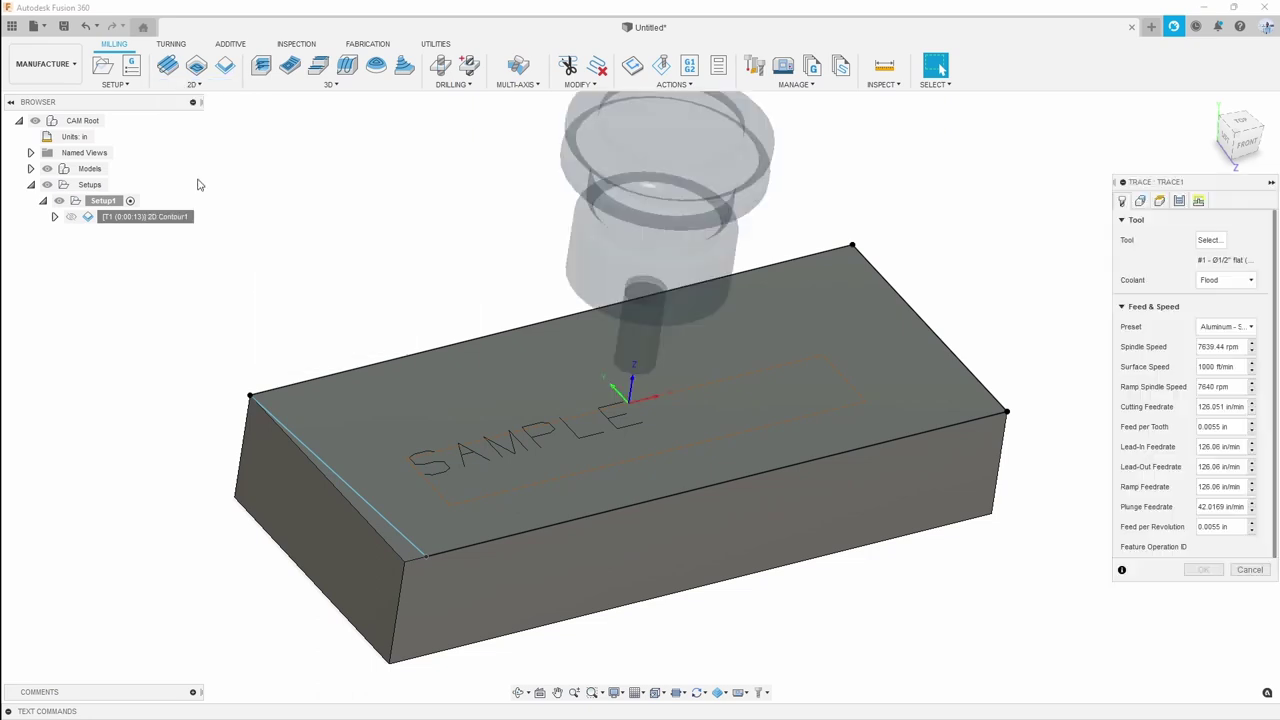
click(1209, 240)
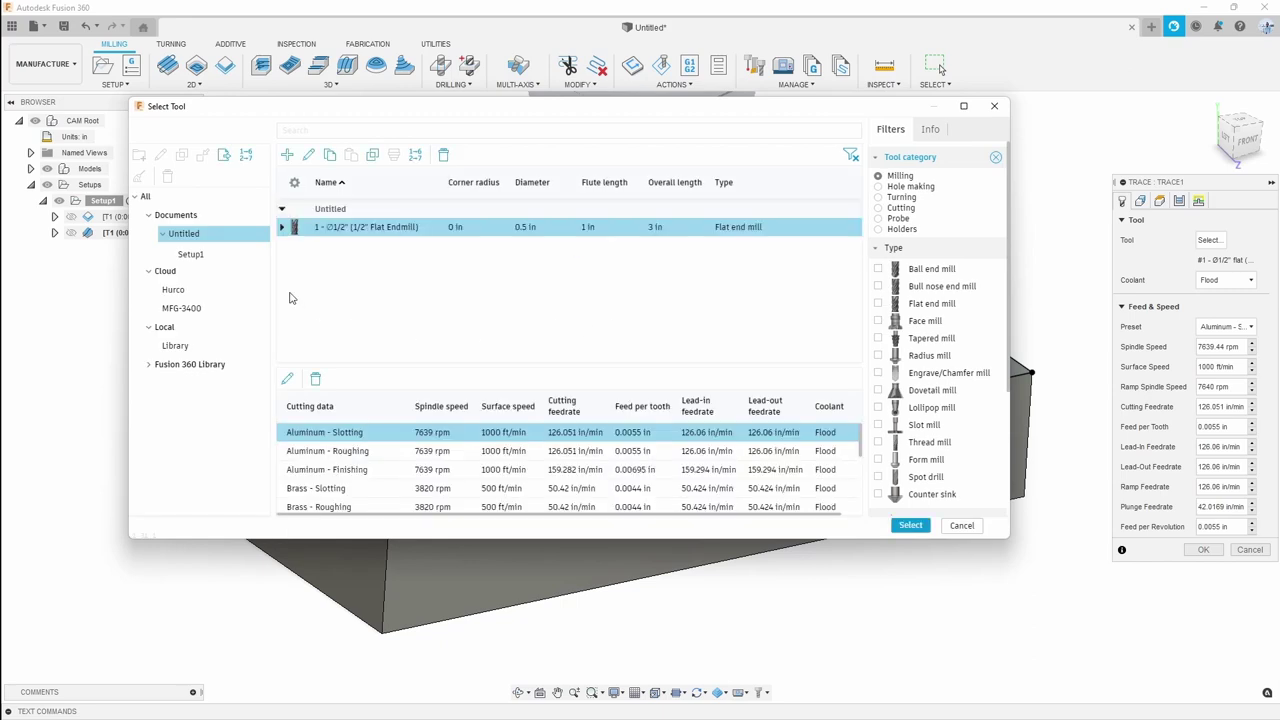
click(190, 366)
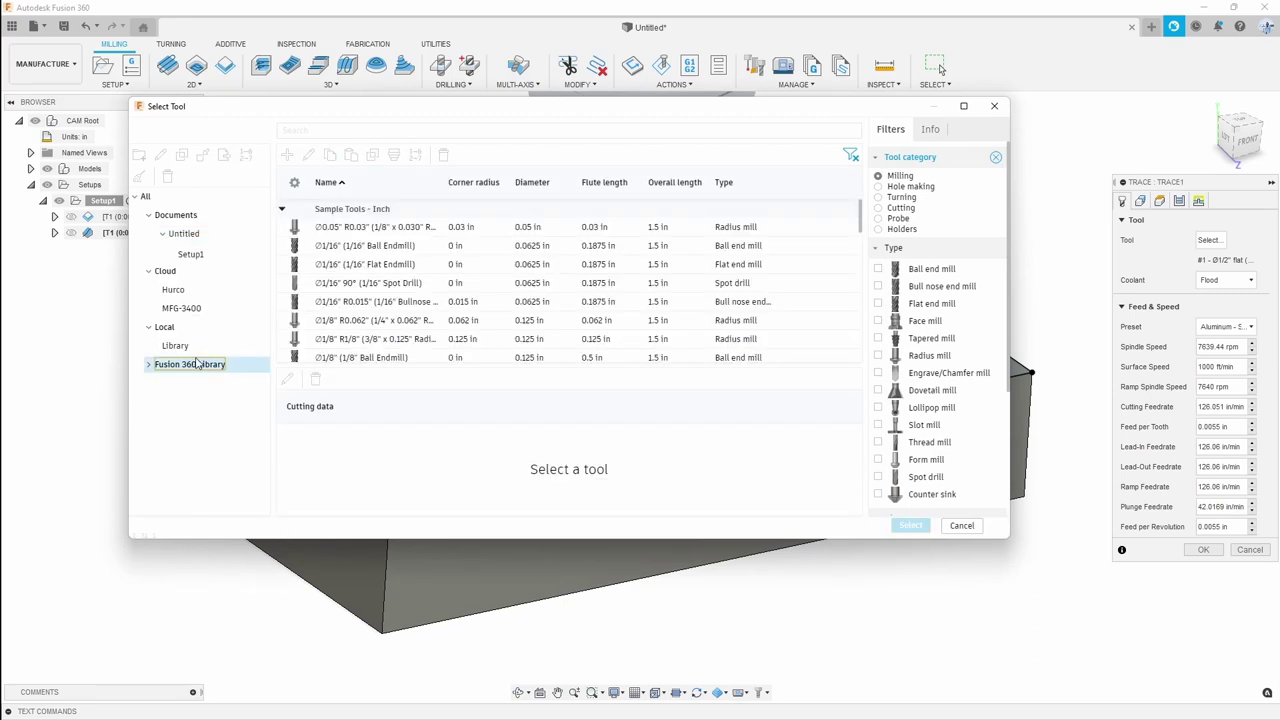
click(930, 373)
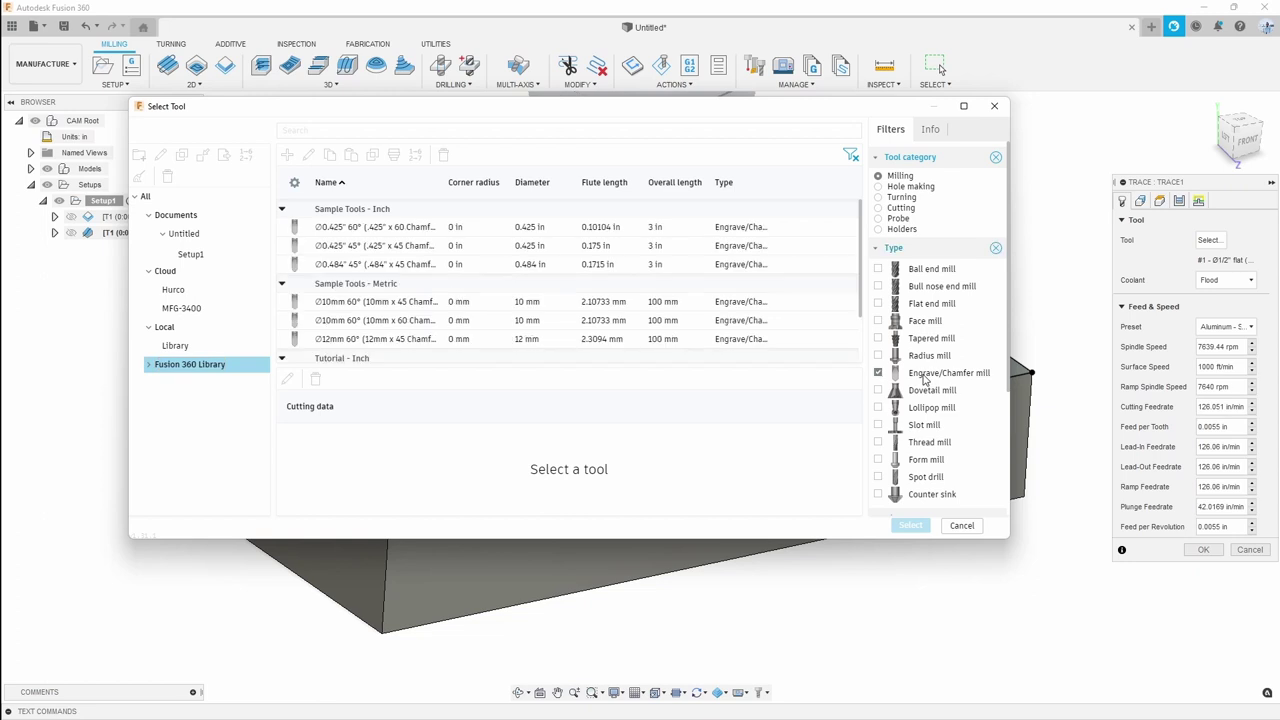
click(406, 234)
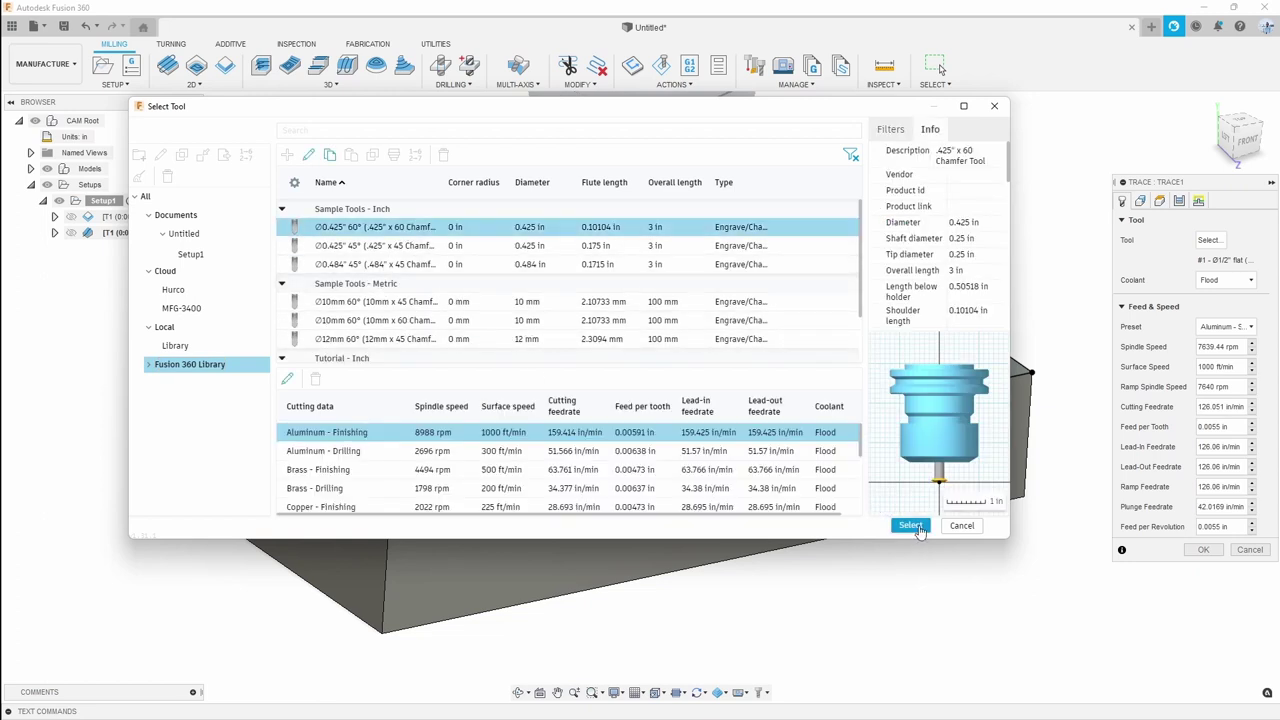
click(910, 526)
Edit the chamfer tool's cutter geometry, setting the diameter to 0.25 in and the tip diameter to 0 in
click(1208, 242)
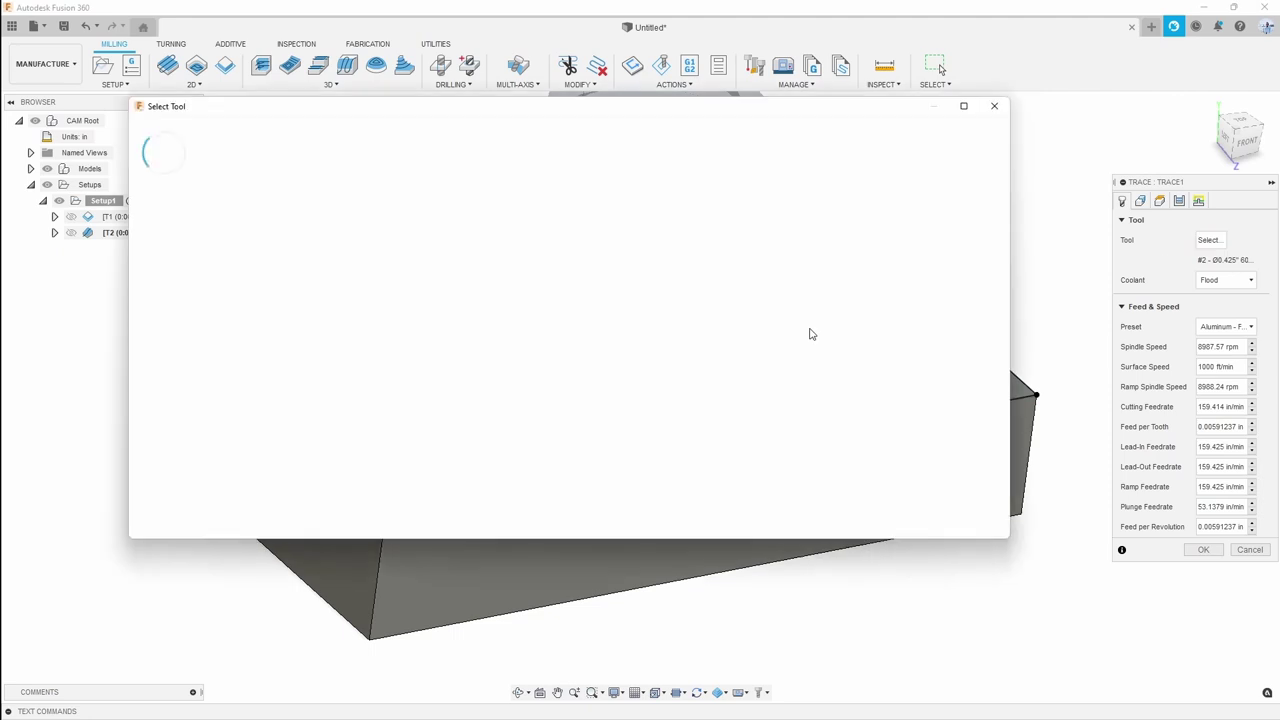
right_click(356, 234)
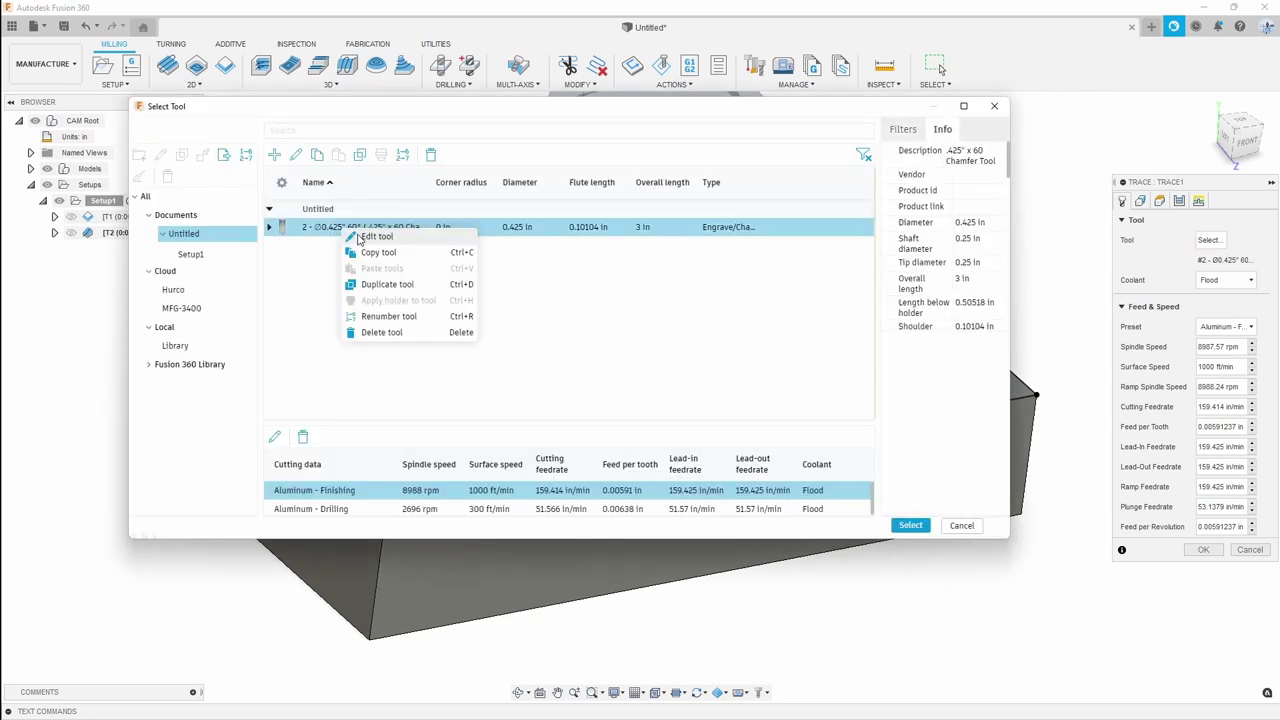
click(398, 245)
click(227, 154)
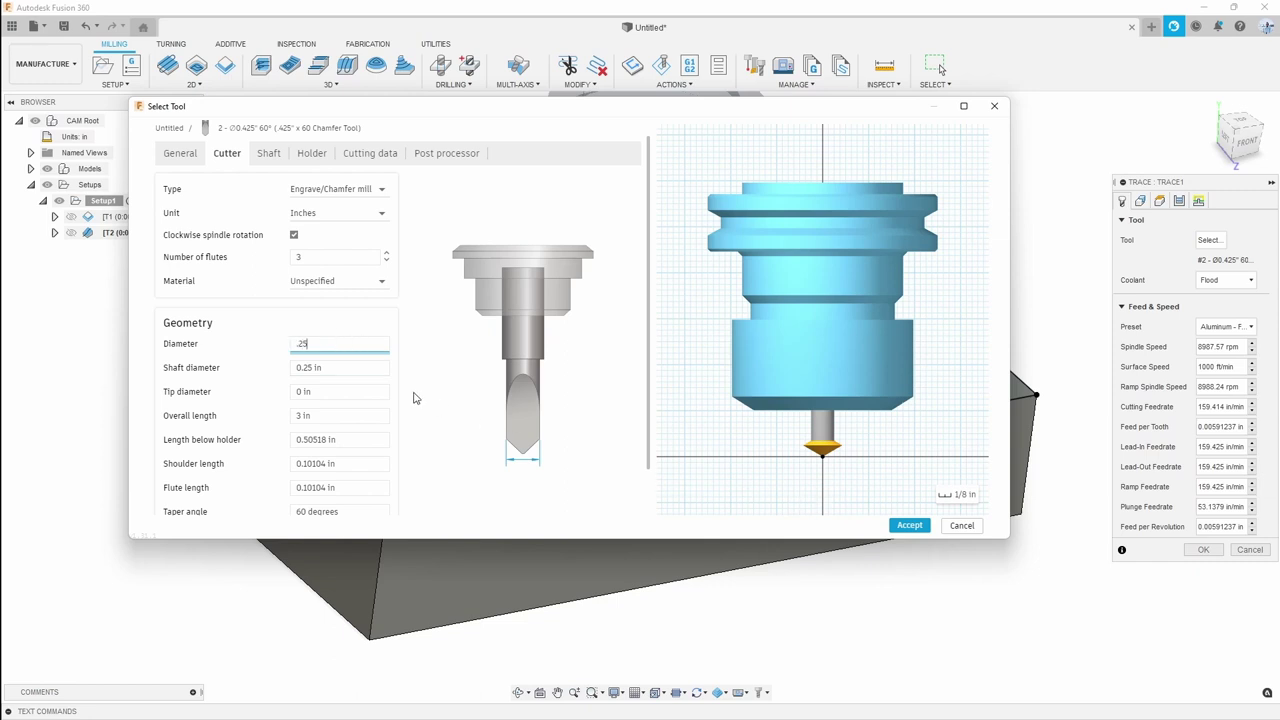
Set the chamfer tool's taper angle to 45 degrees and its flute length to 0.25 in
scroll(346, 440, down, 1)
click(351, 459)
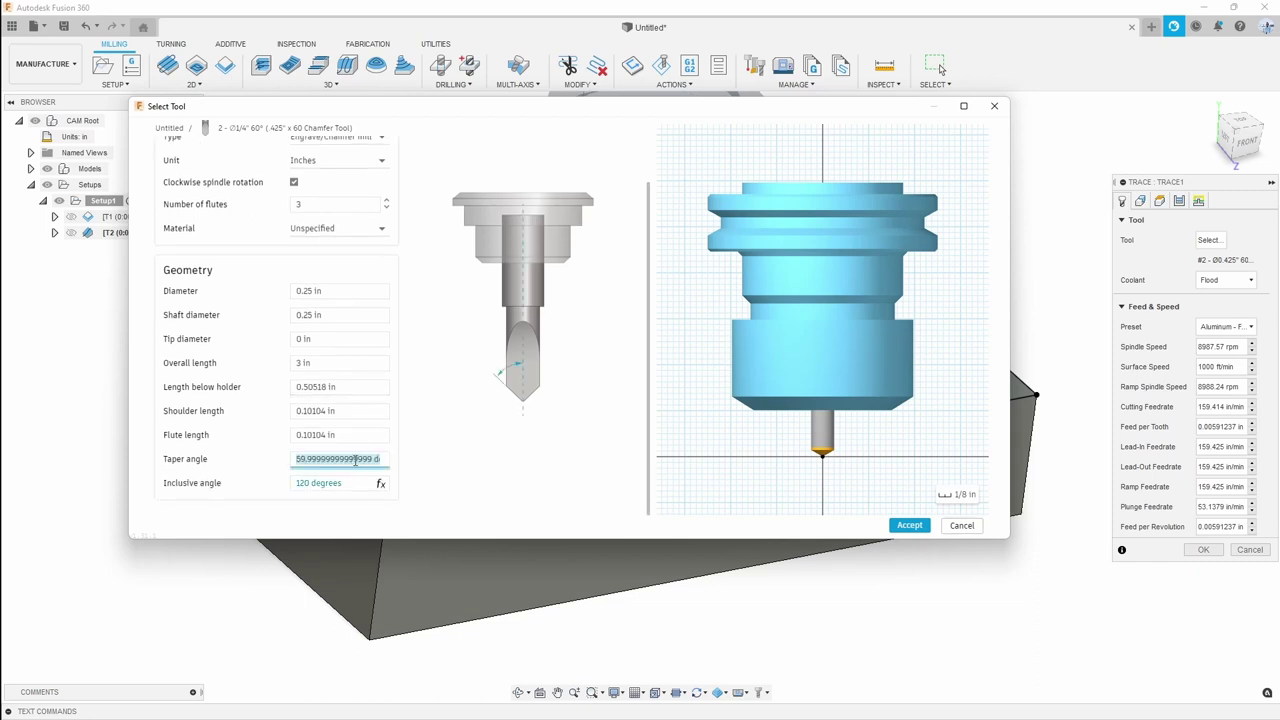
text(45)
click(350, 436)
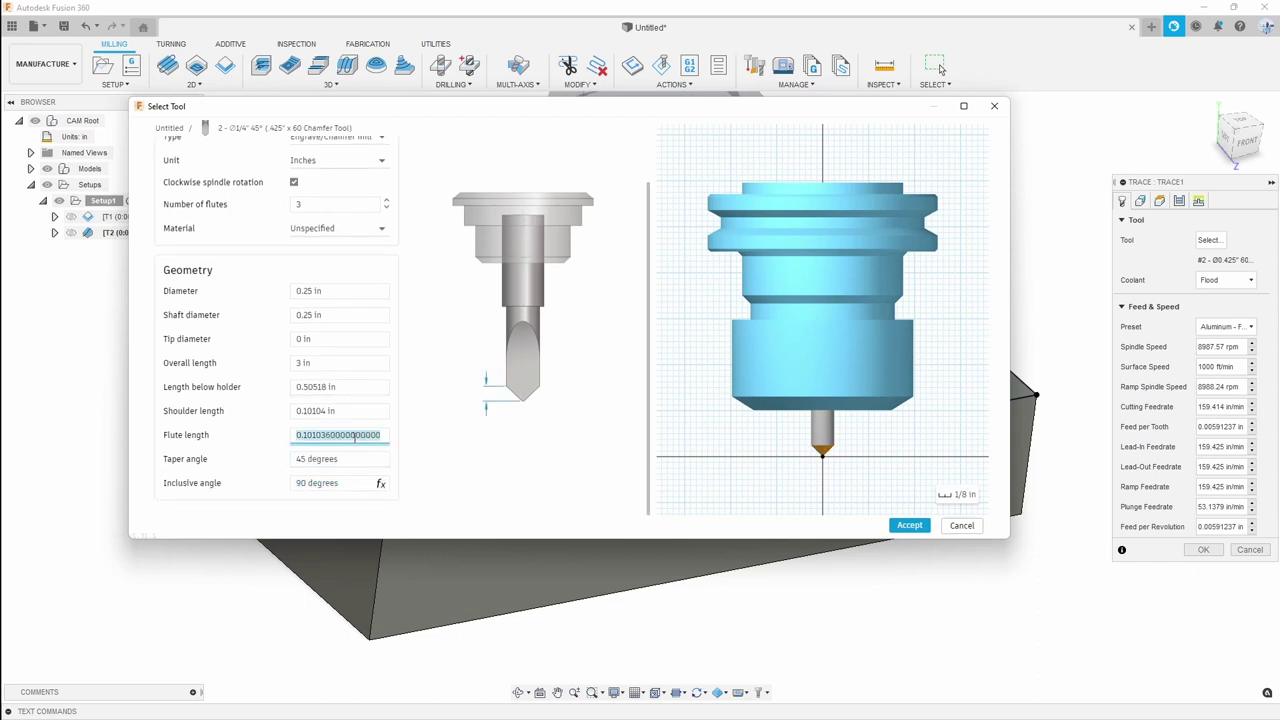
key(BackSpace)
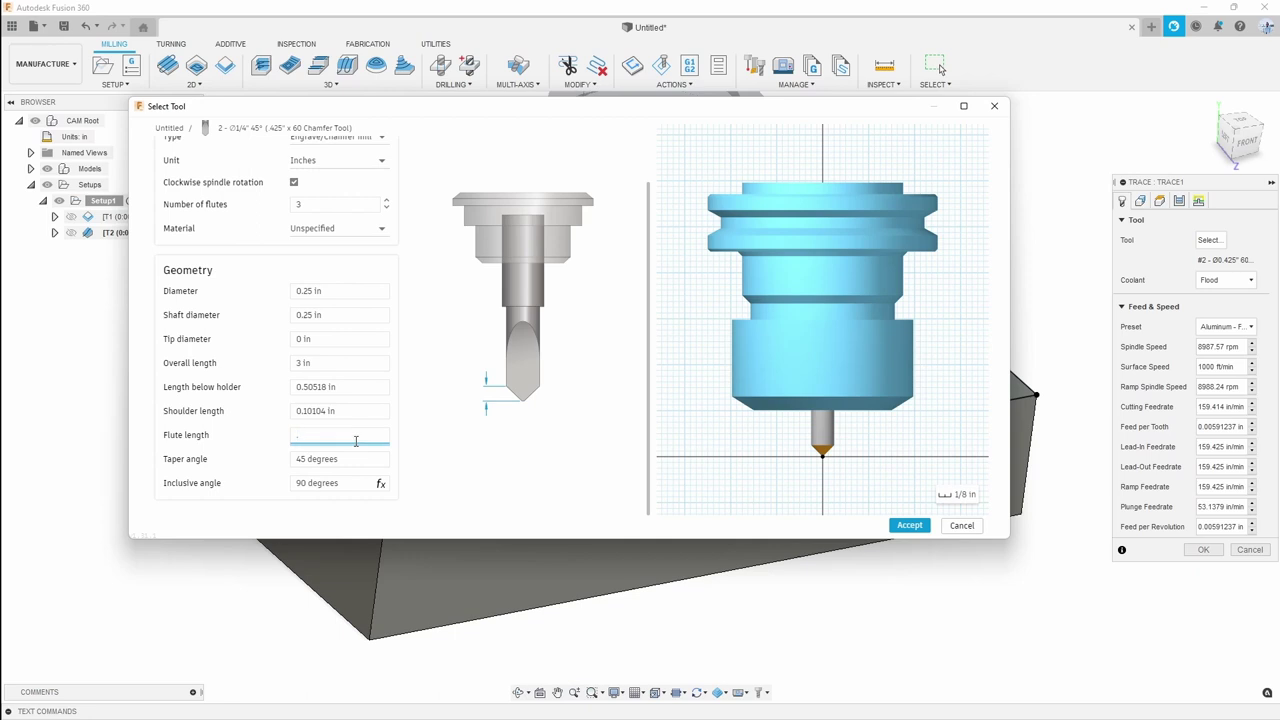
text(.25)
Set the chamfer tool's shoulder length to 0.25 in, accept the edited geometry and assign the tool to the Trace operation
click(341, 410)
key(BackSpace)
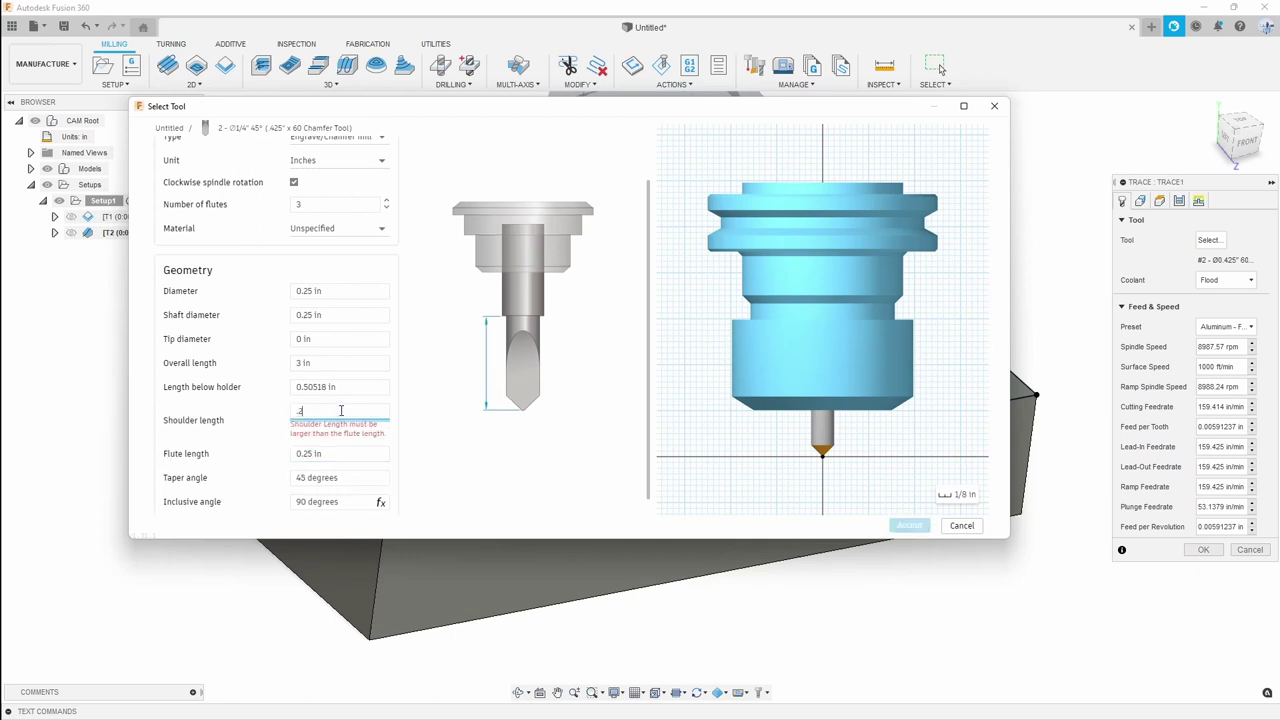
click(348, 388)
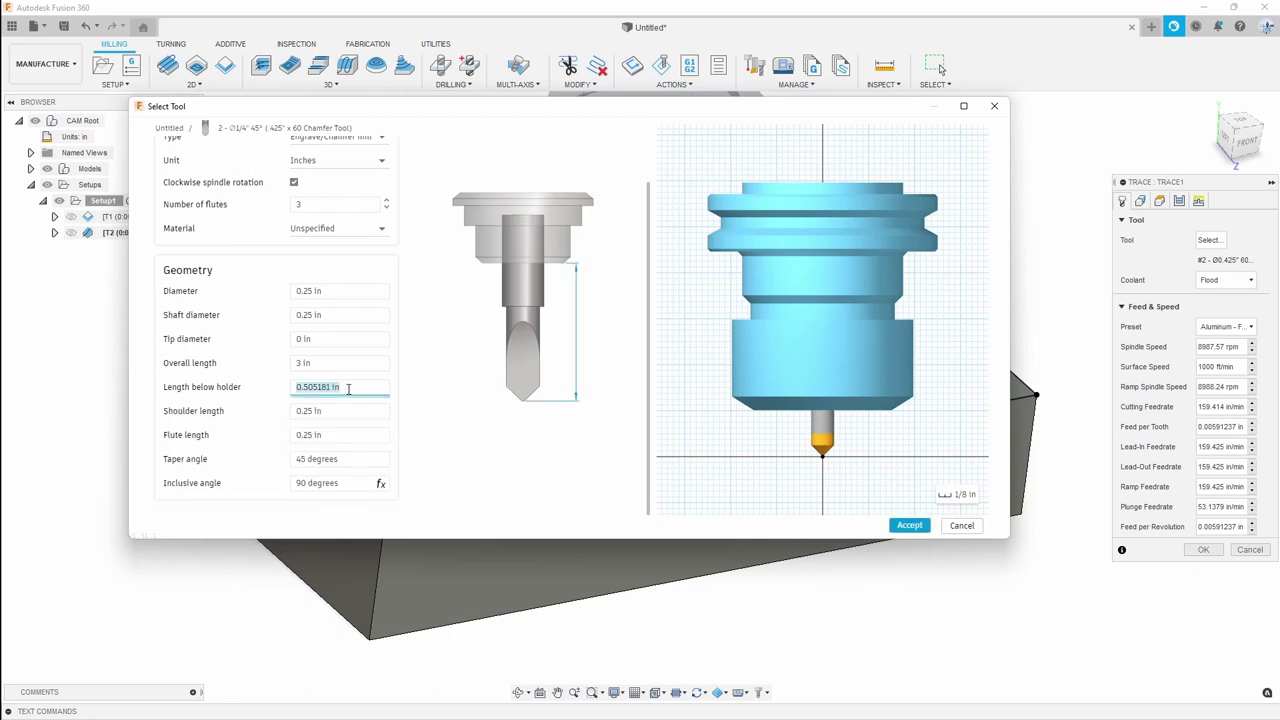
click(910, 526)
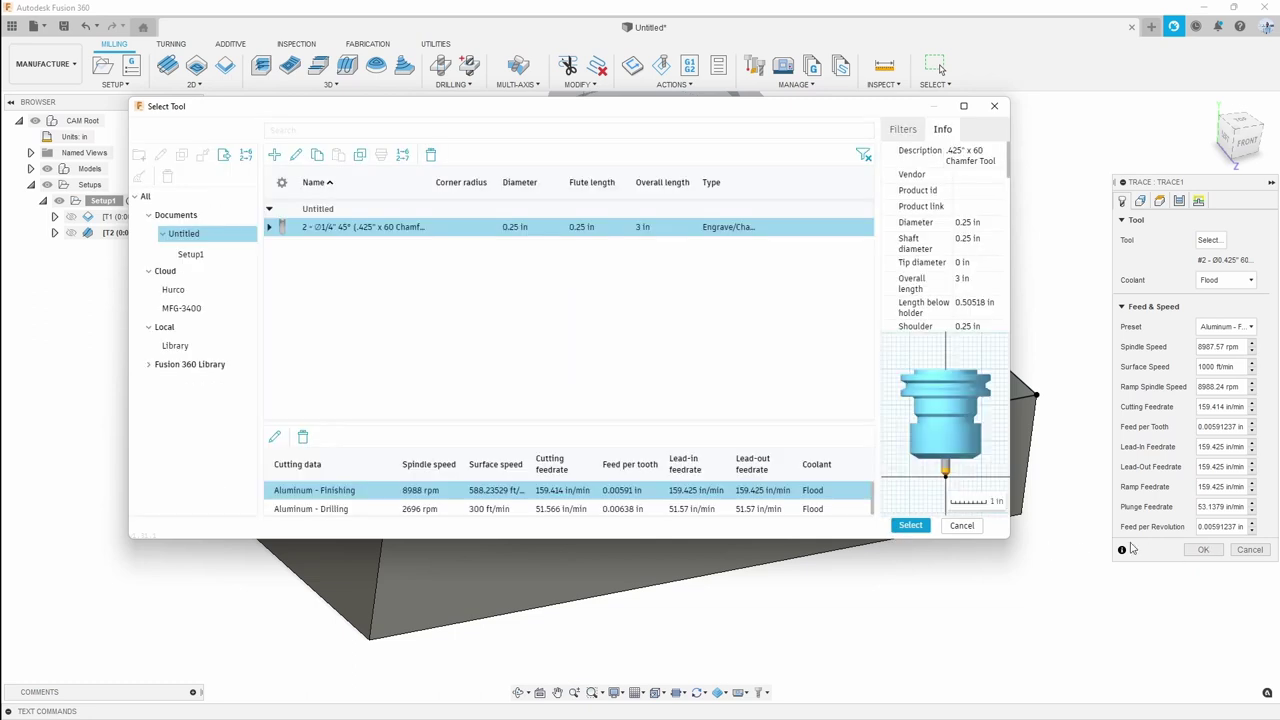
click(910, 526)
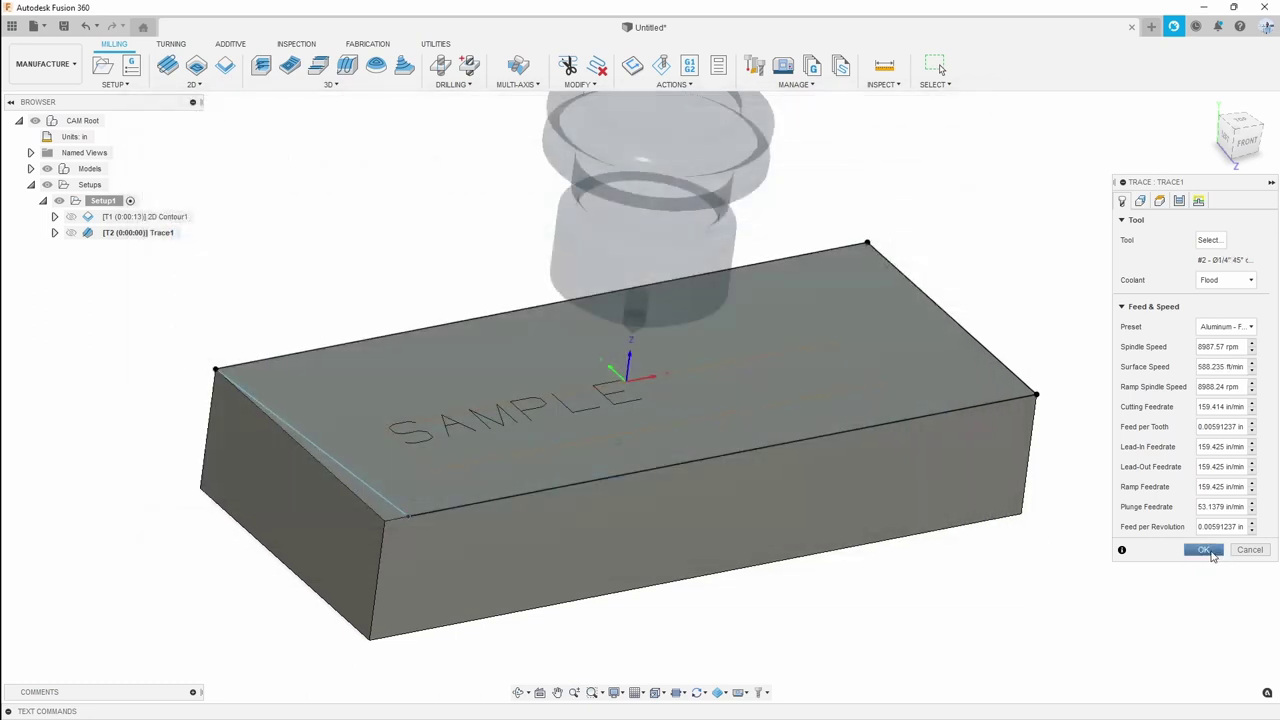
Select the single-line SAMPLE text on the block's top face as the Trace curve geometry
click(1205, 550)
scroll(899, 411, up, 3)
scroll(537, 446, up, 5)
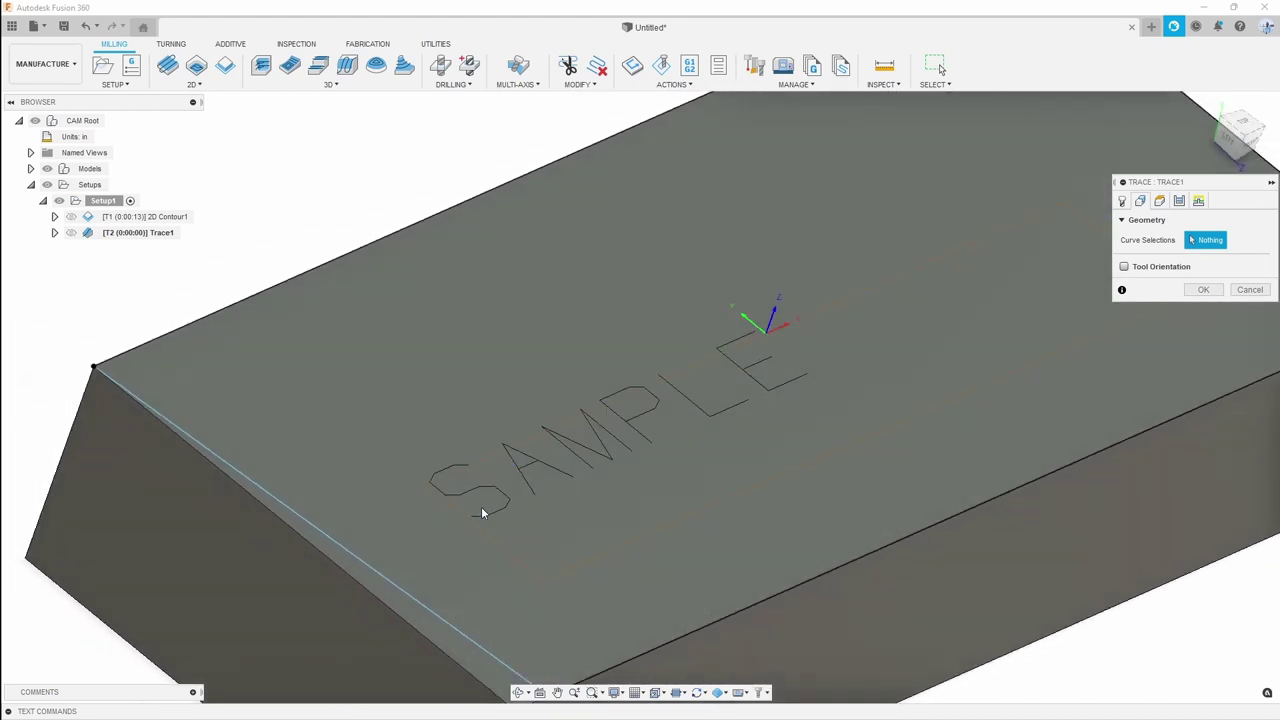
click(501, 503)
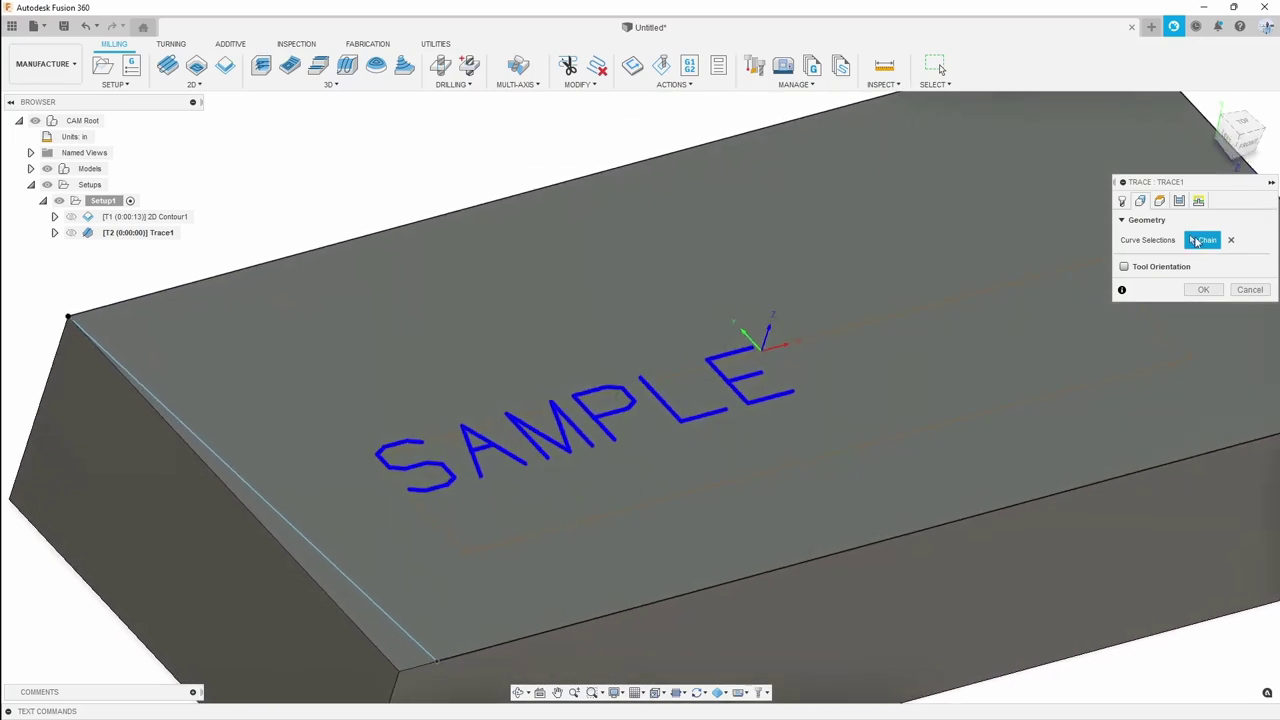
Turn off Chamfer in the Trace passes, set the axial offset to -0.005 in and generate the toolpath
click(1179, 200)
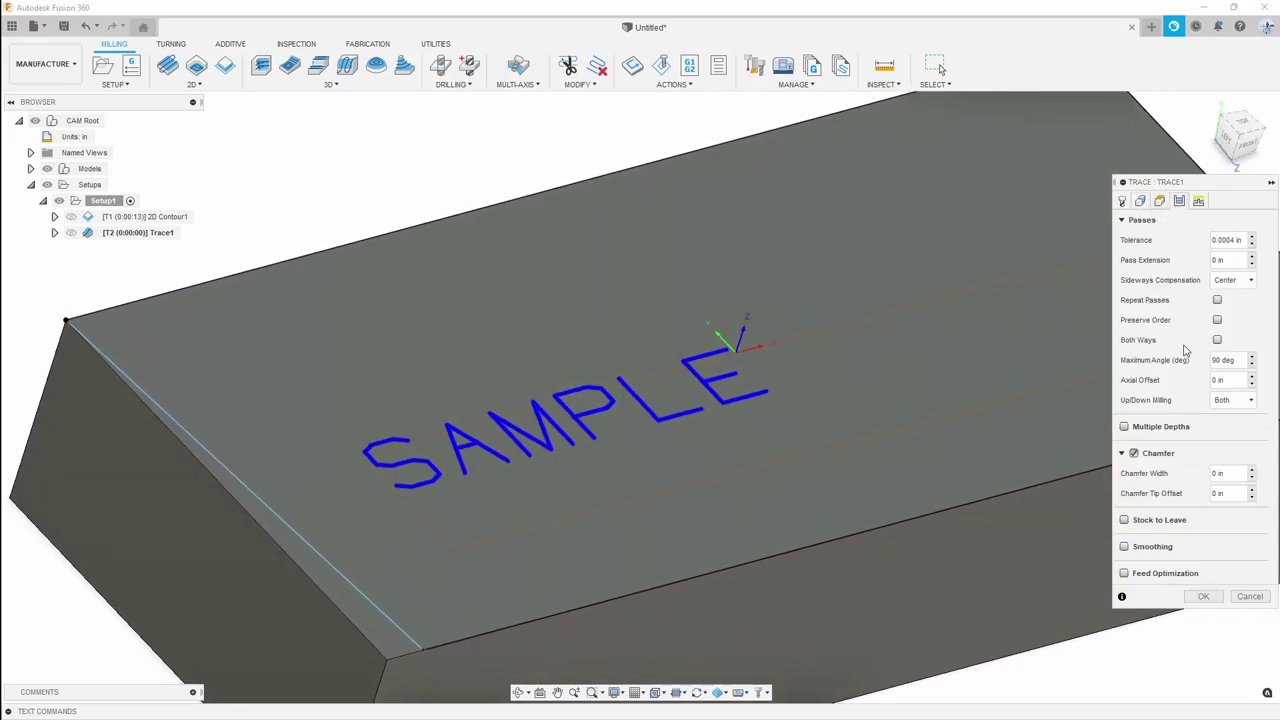
click(1134, 453)
click(1220, 380)
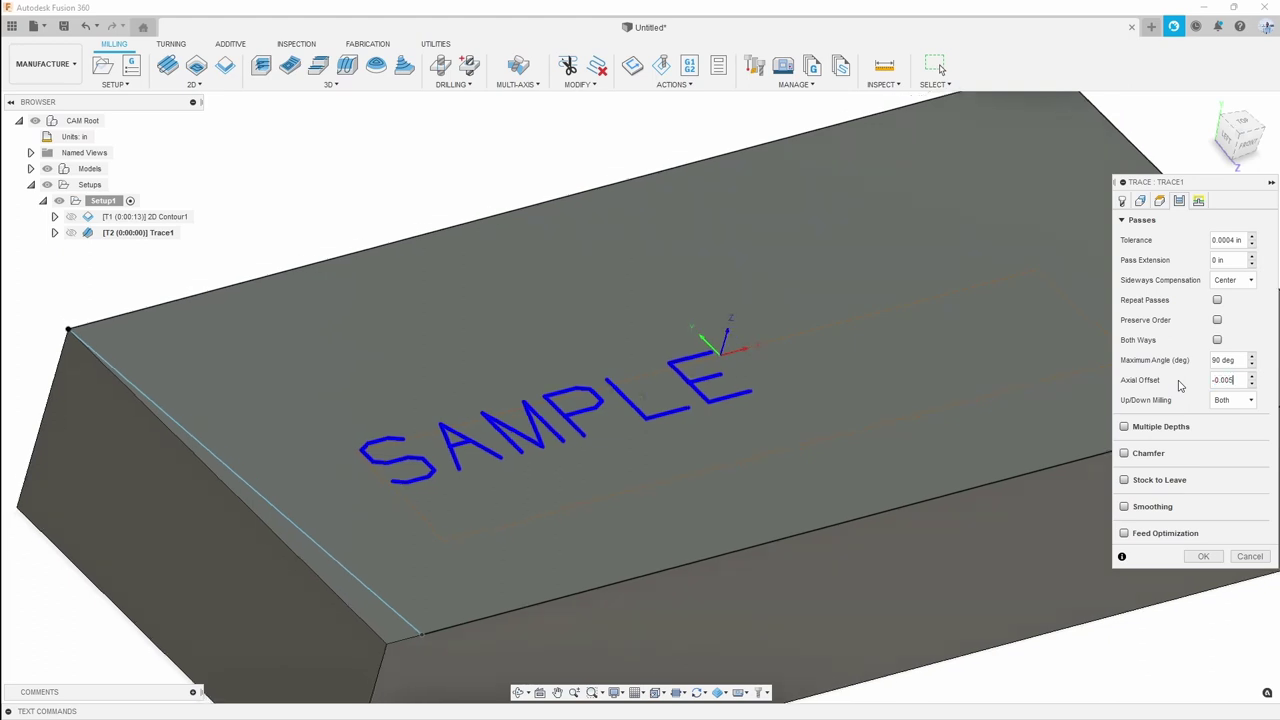
click(1205, 557)
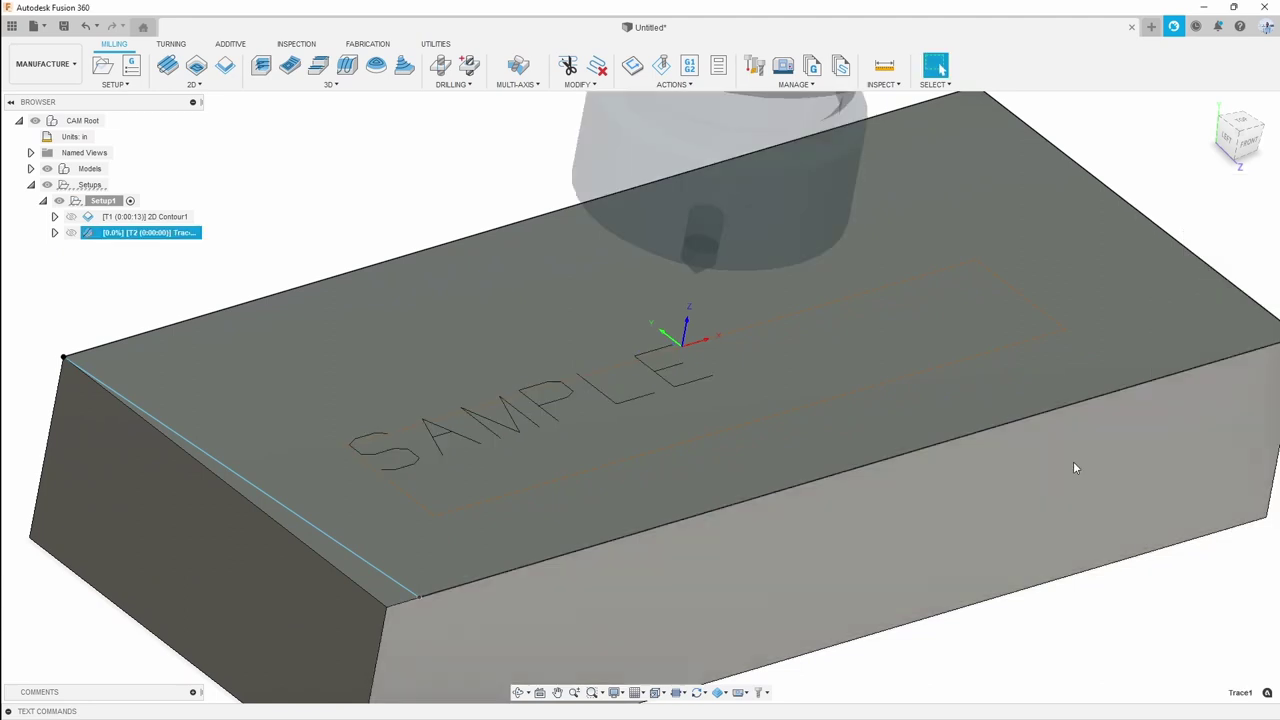
scroll(420, 460, up, 6)
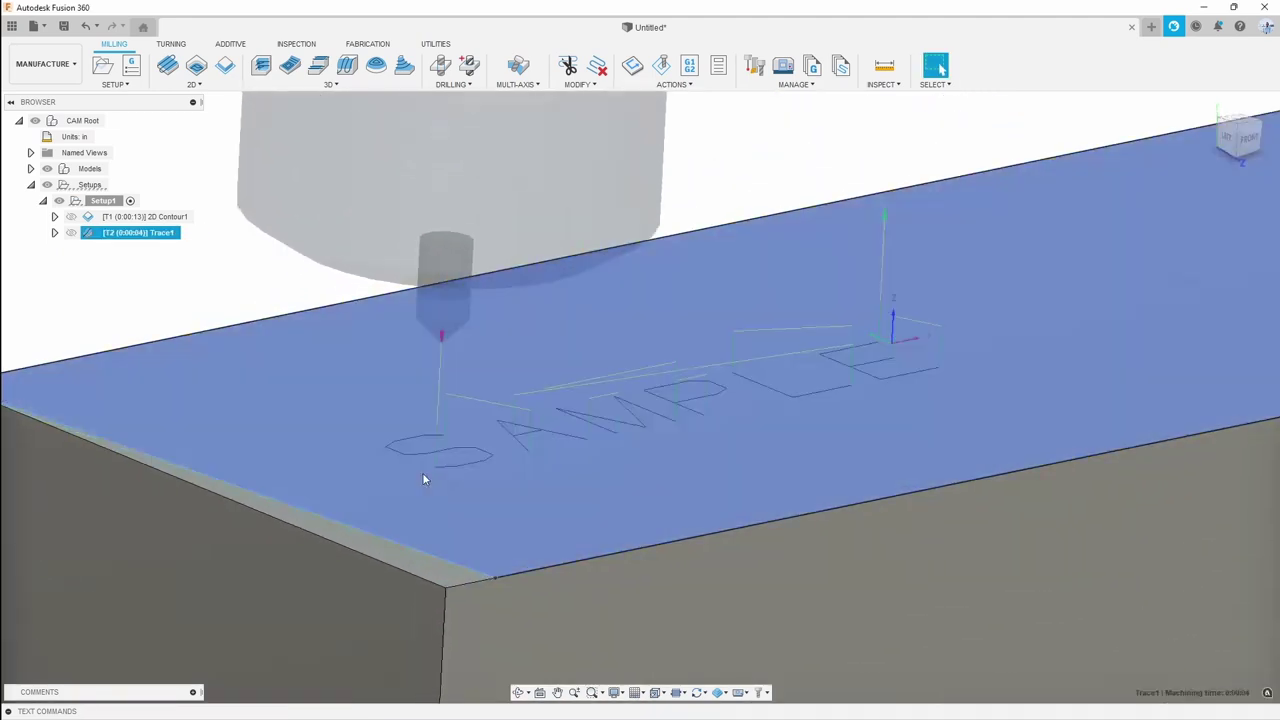
scroll(413, 437, down, 10)
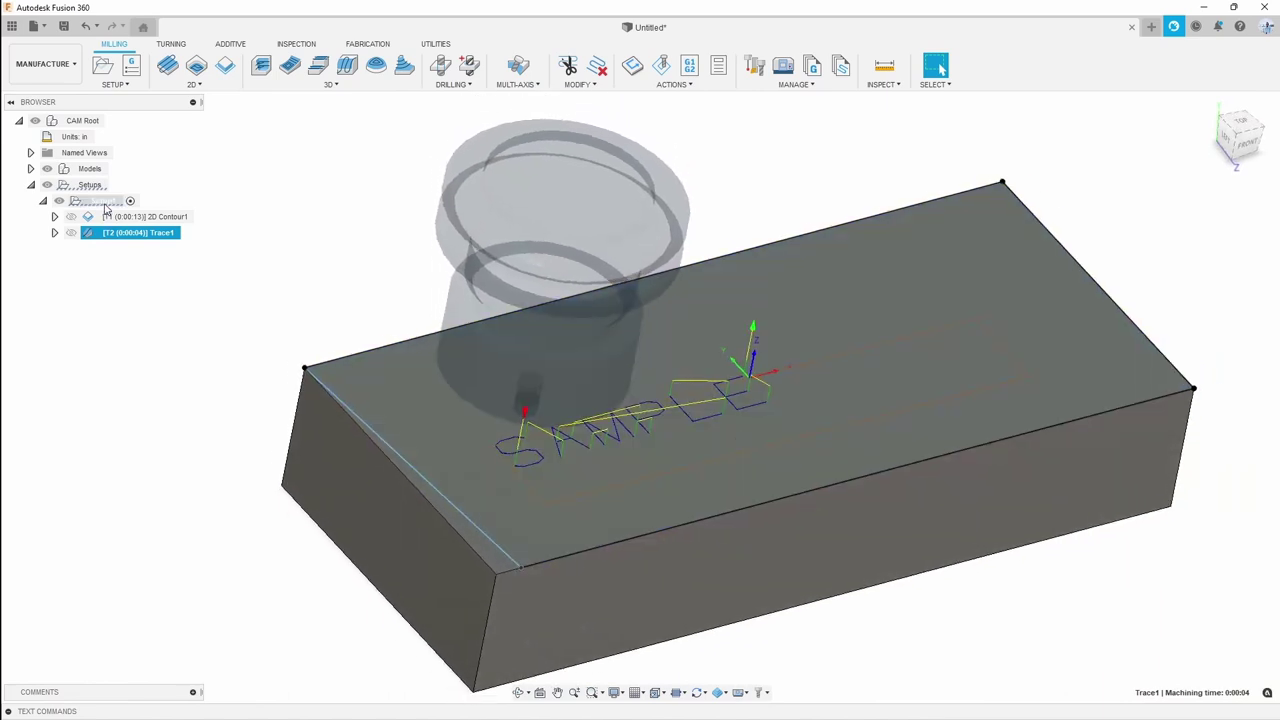
Simulate the Trace operation to check the SAMPLE engraving on the stock, and close the simulation
right_click(120, 232)
click(183, 322)
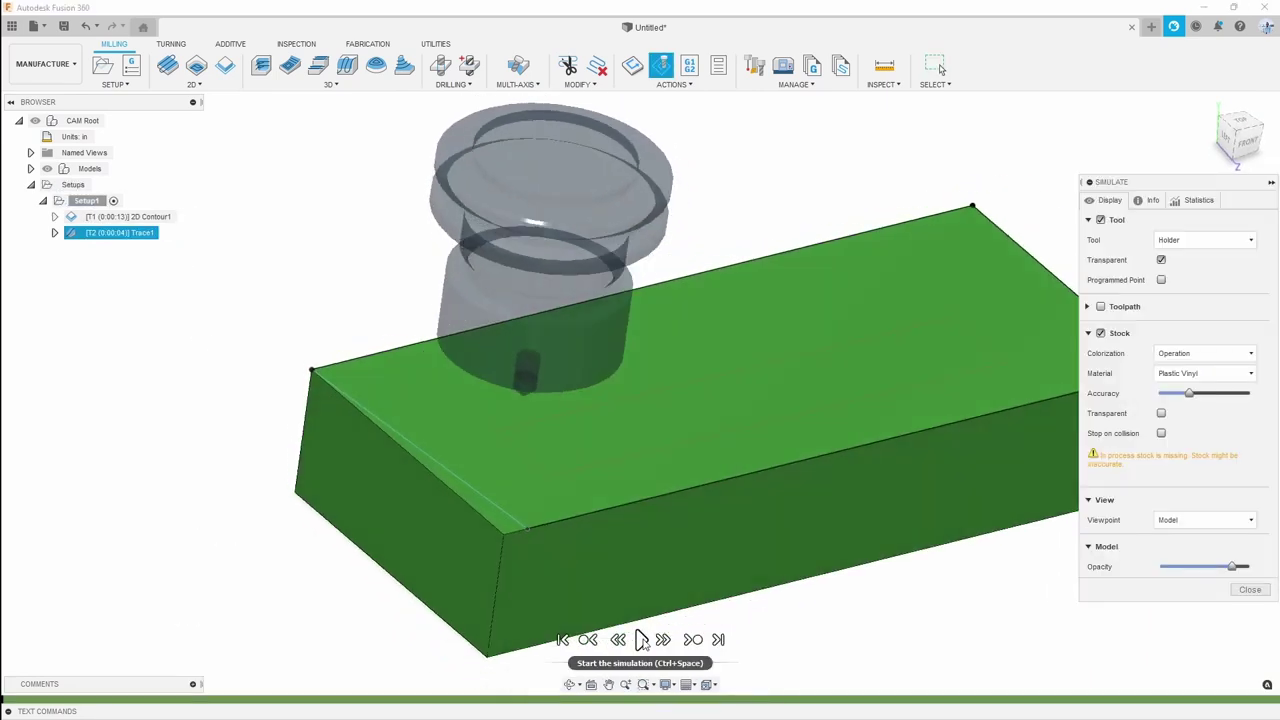
click(641, 640)
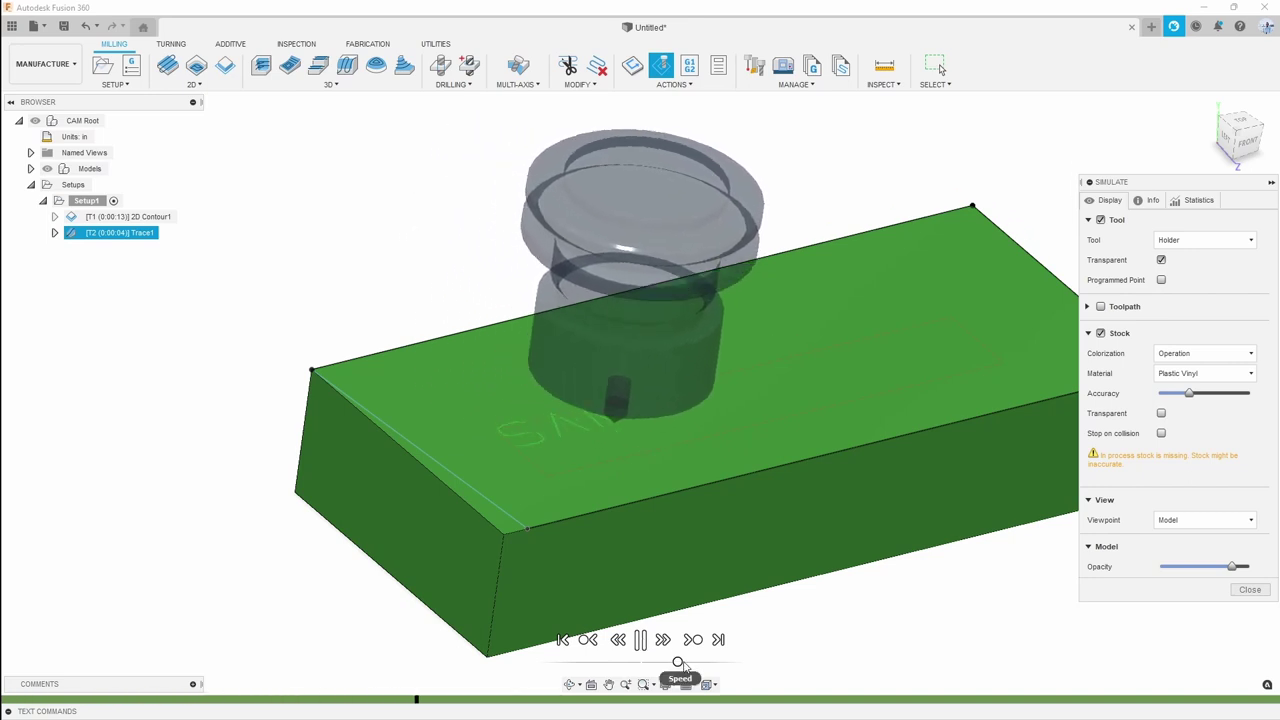
scroll(680, 651, up, 3)
scroll(680, 648, up, 2)
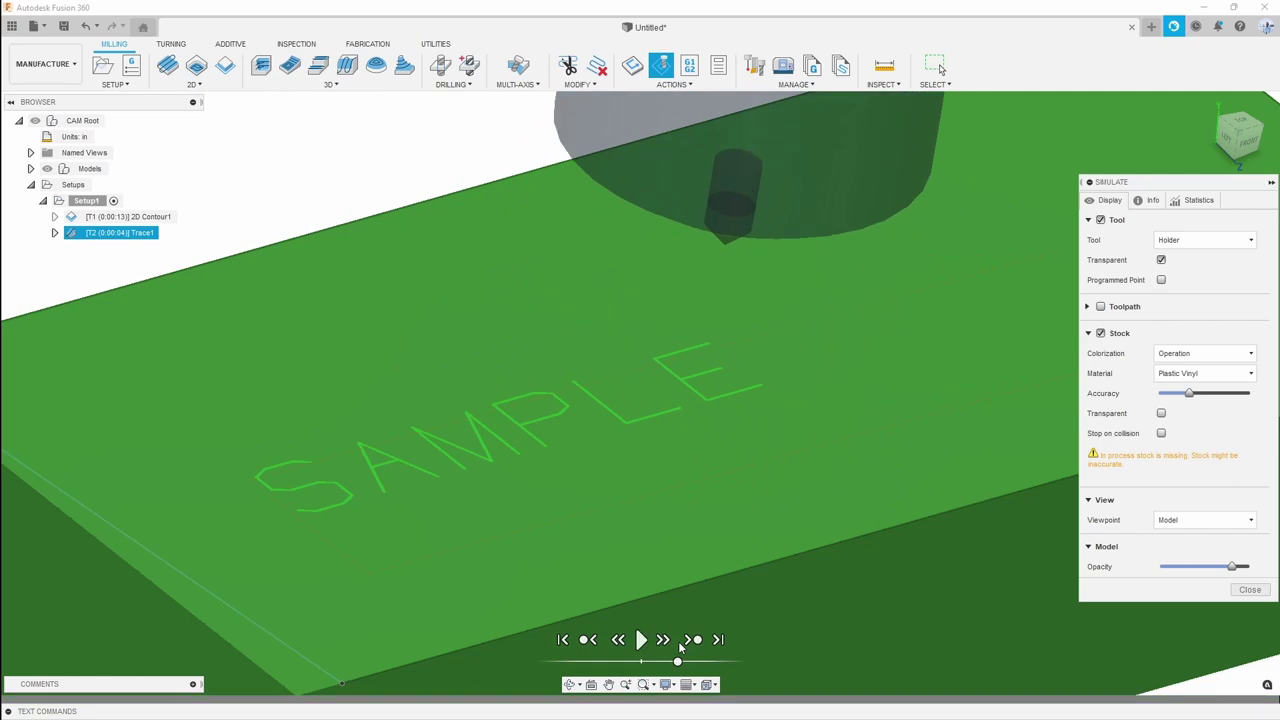
scroll(680, 648, down, 6)
click(1248, 590)
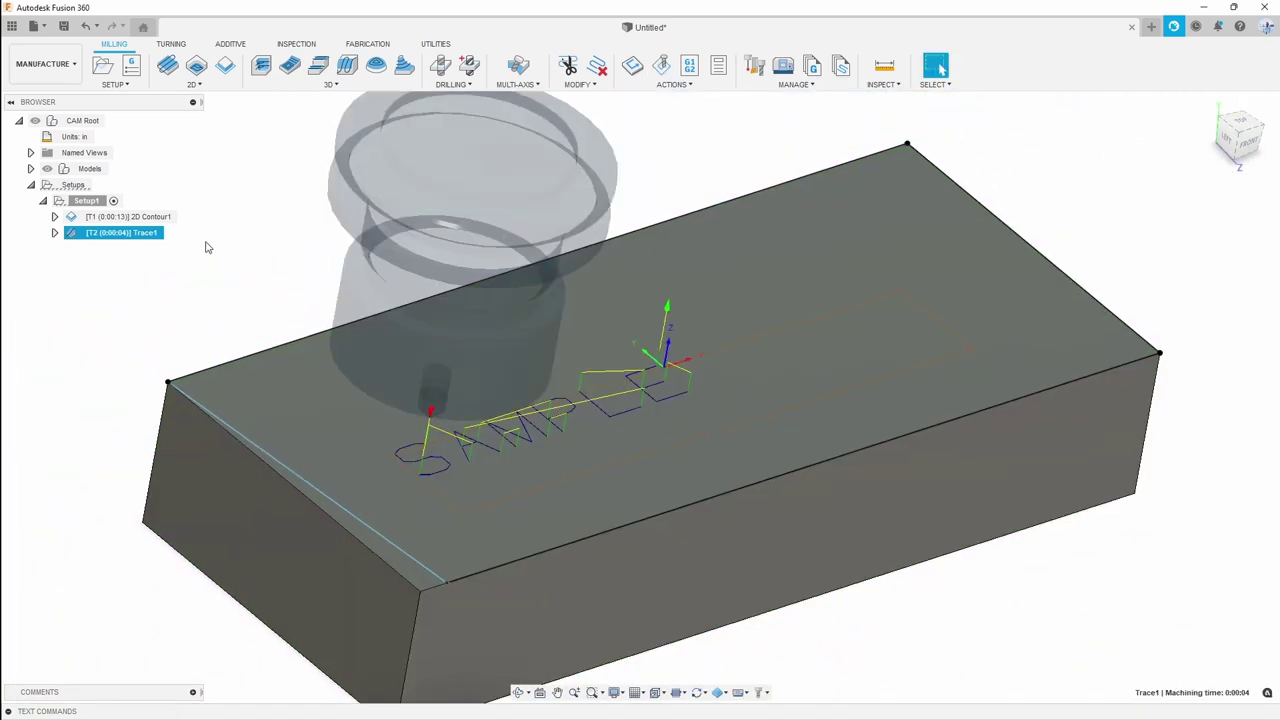
Switch to the Design workspace, edit the last sketch in the timeline and open its SAMPLE text for editing
click(66, 68)
click(30, 96)
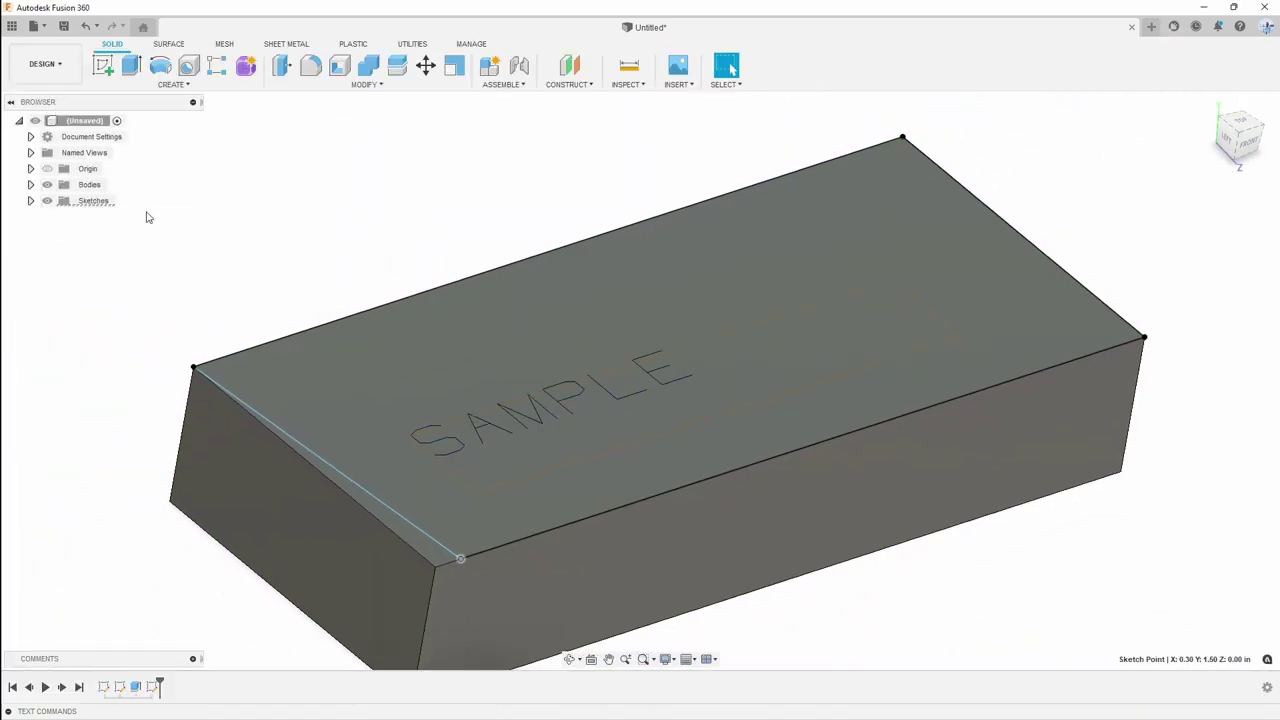
right_click(153, 687)
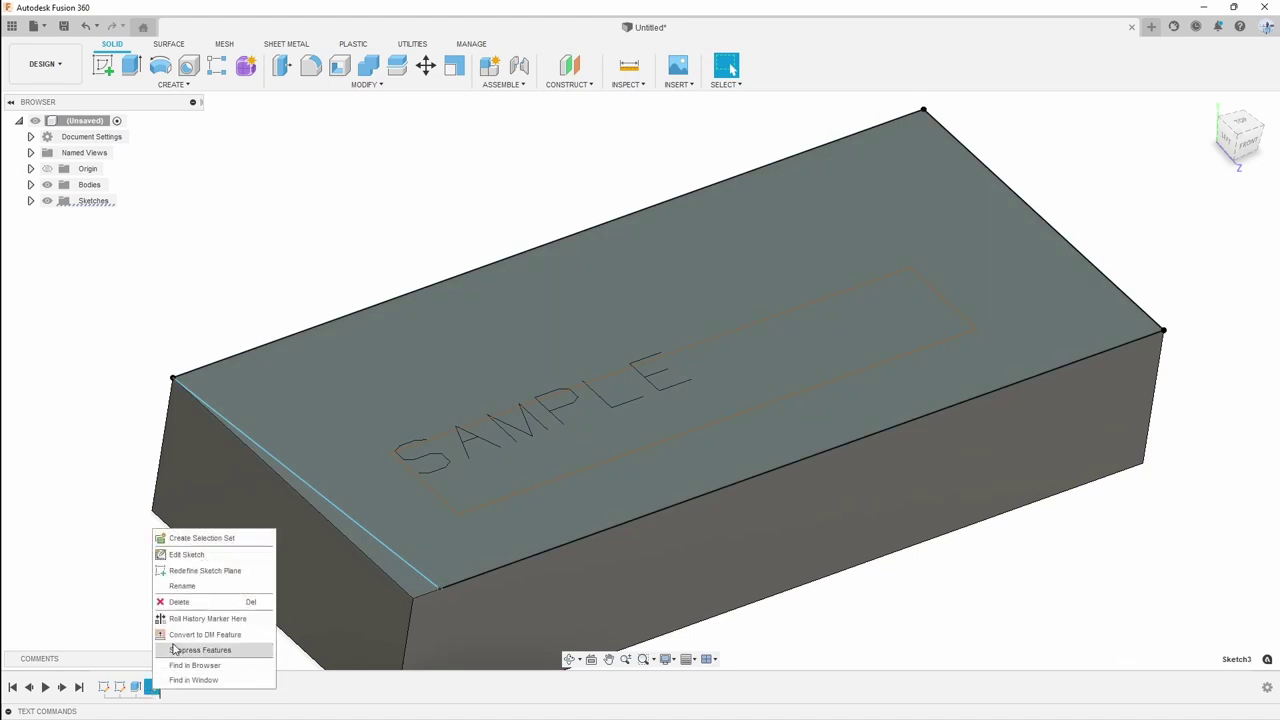
click(233, 553)
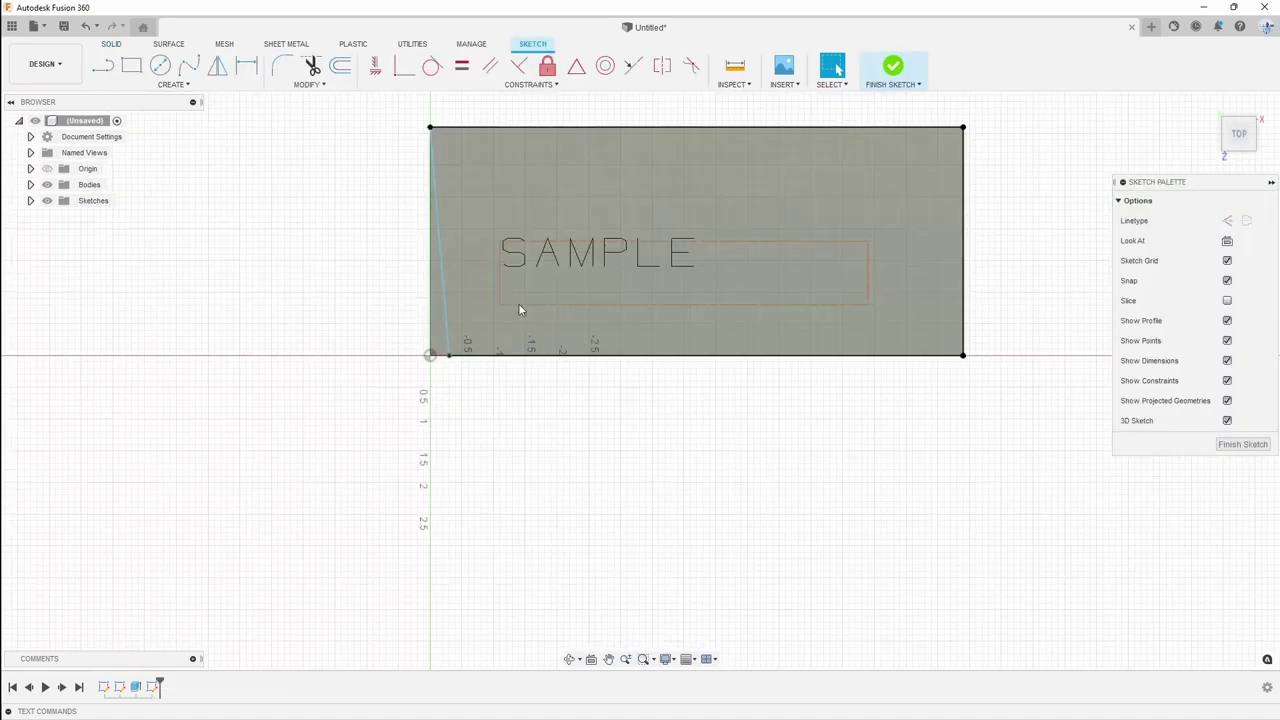
middle_drag(506, 494, 506, 523)
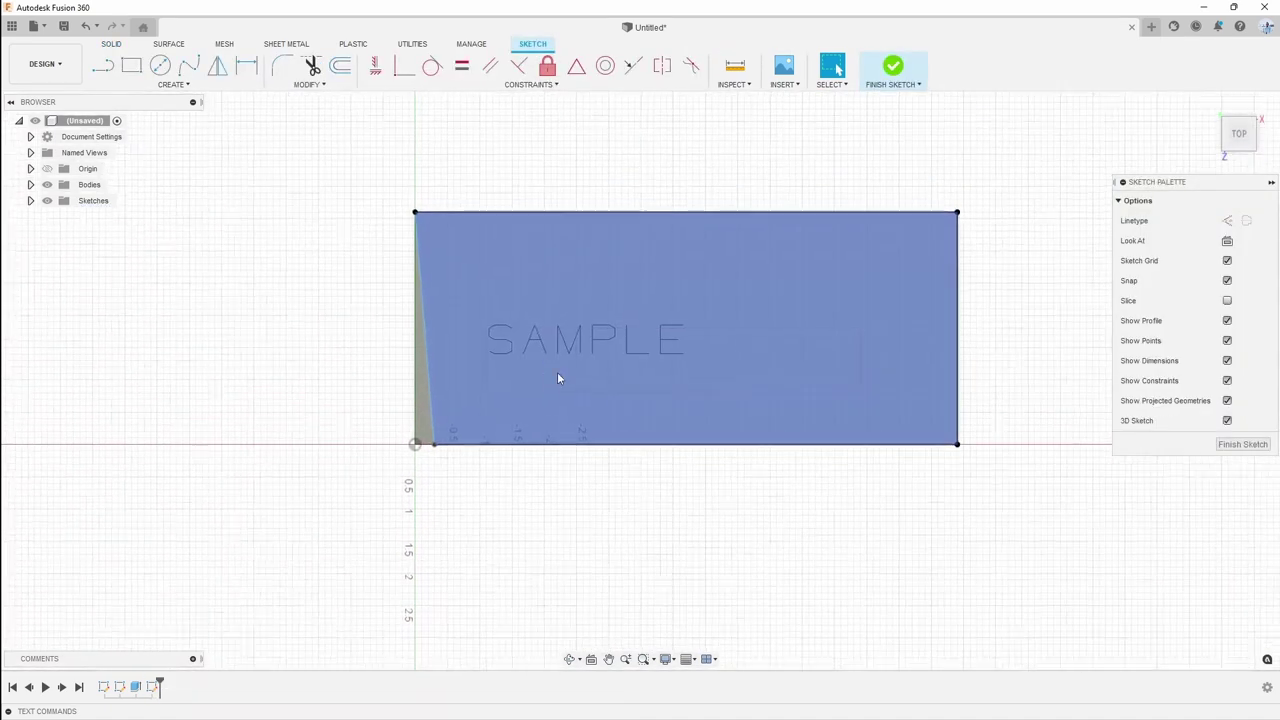
shift+middle_drag(557, 372, 598, 334)
scroll(598, 334, up, 1)
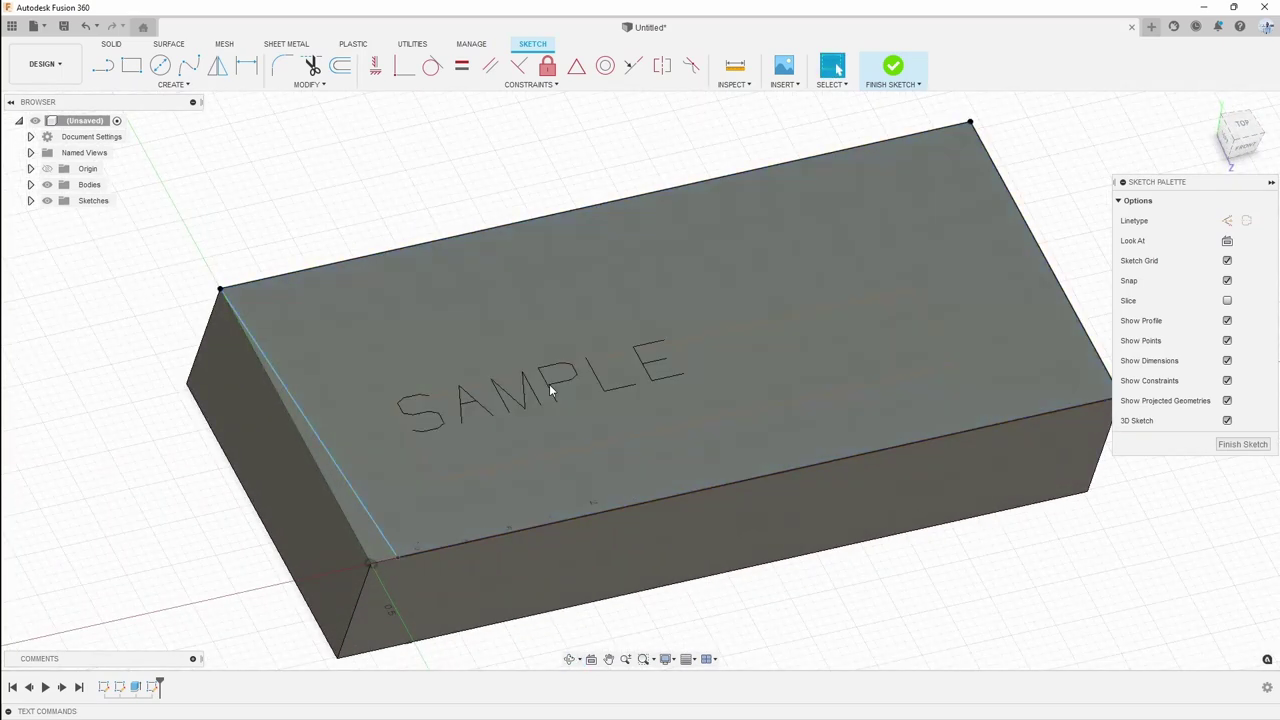
double_click(549, 384)
Try the Cdm_nc.shx, Geniso.shx and Weidner.shx fonts on the SAMPLE text
click(1050, 281)
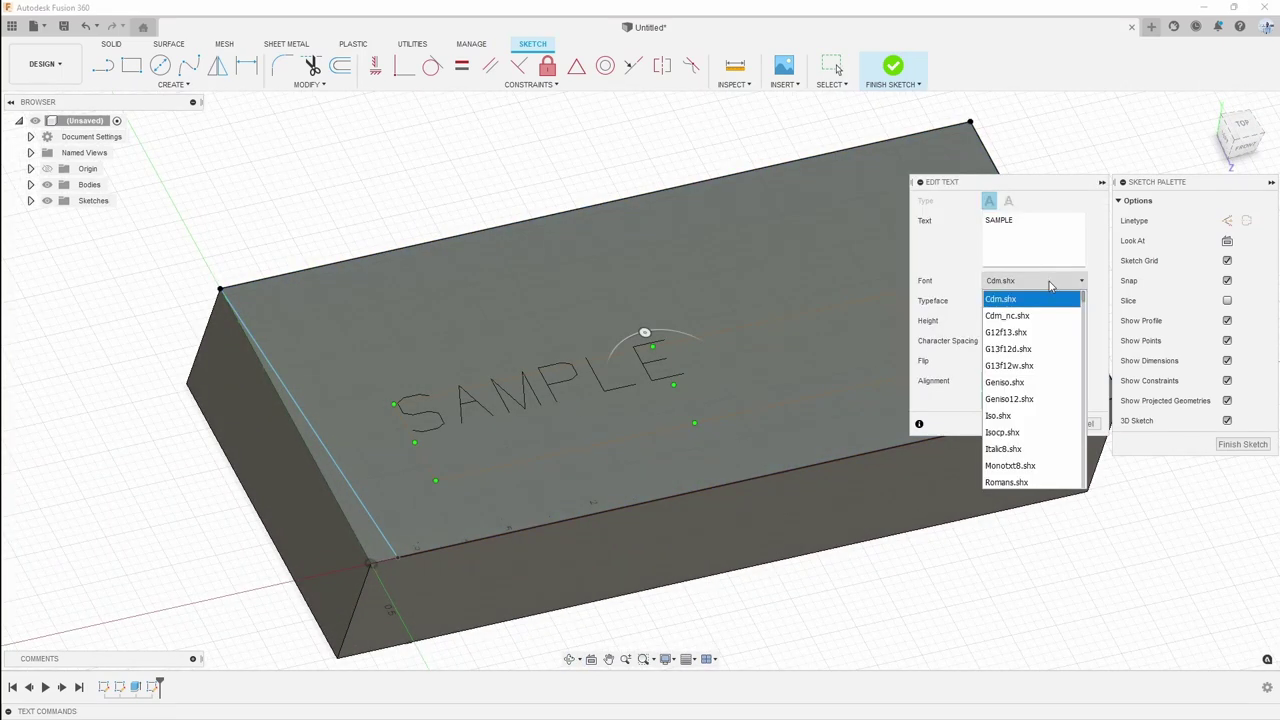
click(1030, 314)
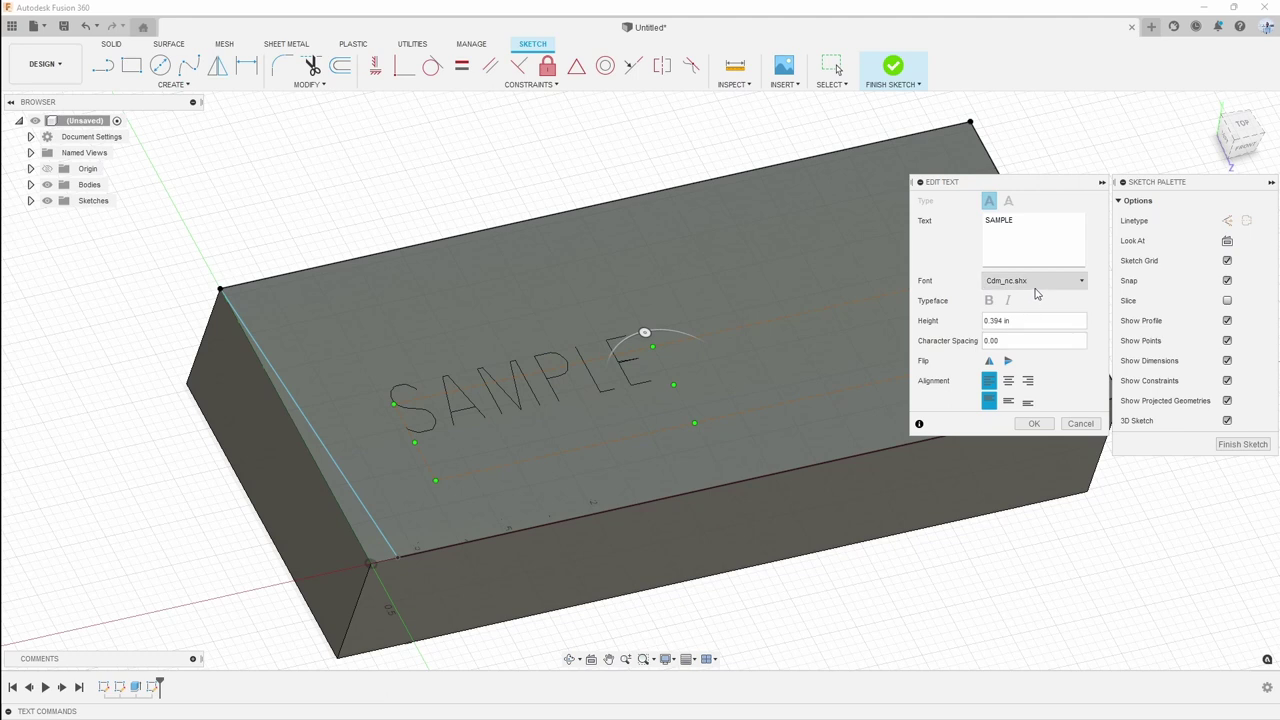
click(1040, 282)
click(1015, 386)
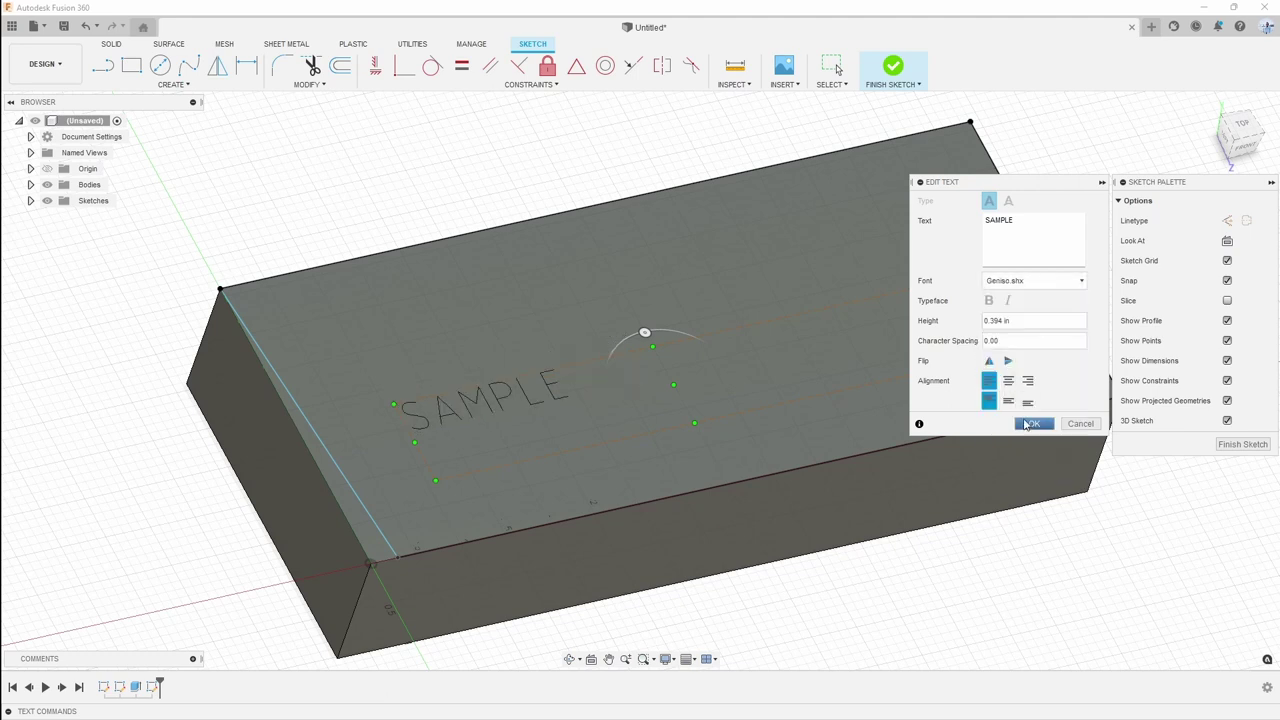
click(1040, 282)
click(1030, 400)
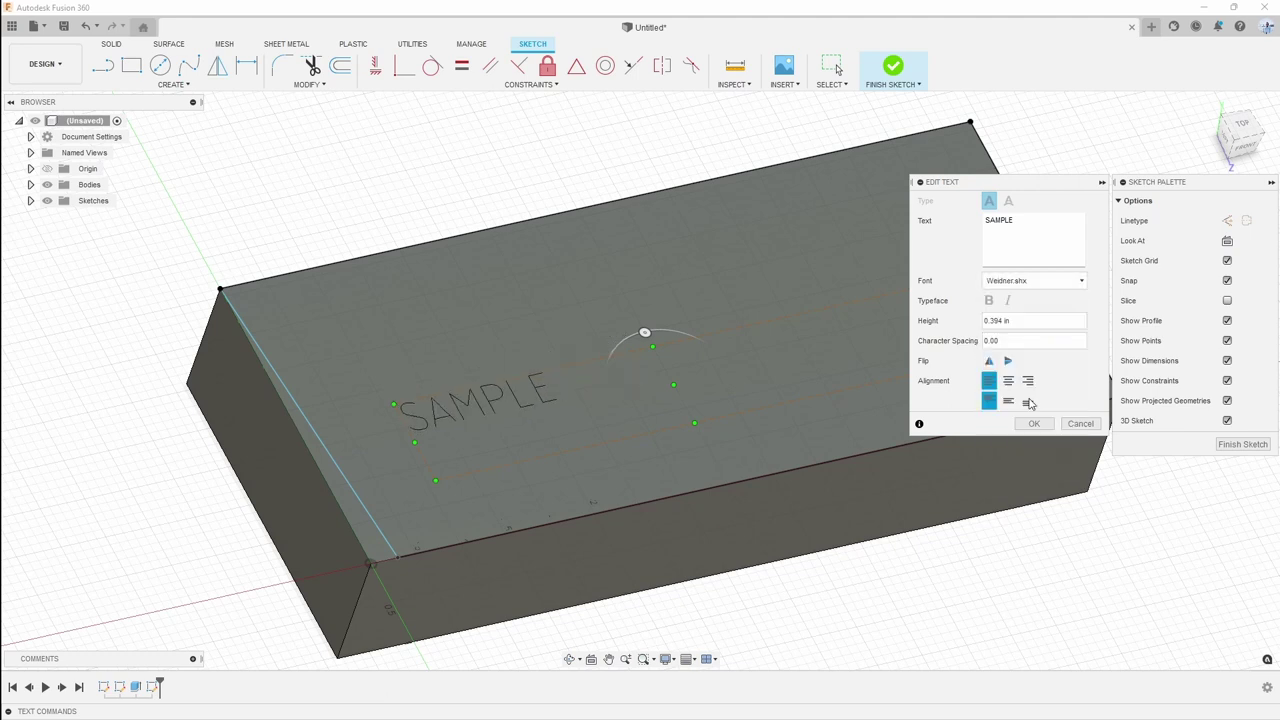
Set the SAMPLE text's font to Simplex.shx, accept the text edit and finish the sketch
click(1040, 281)
click(1025, 346)
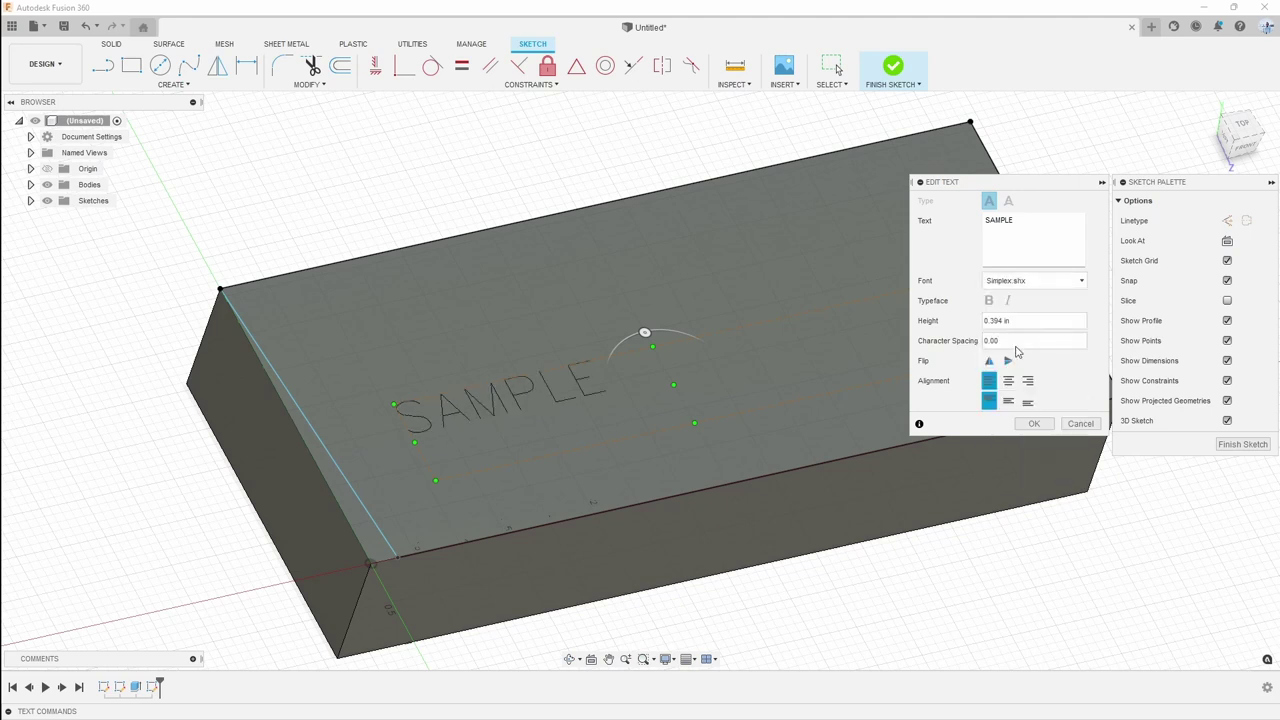
click(1036, 423)
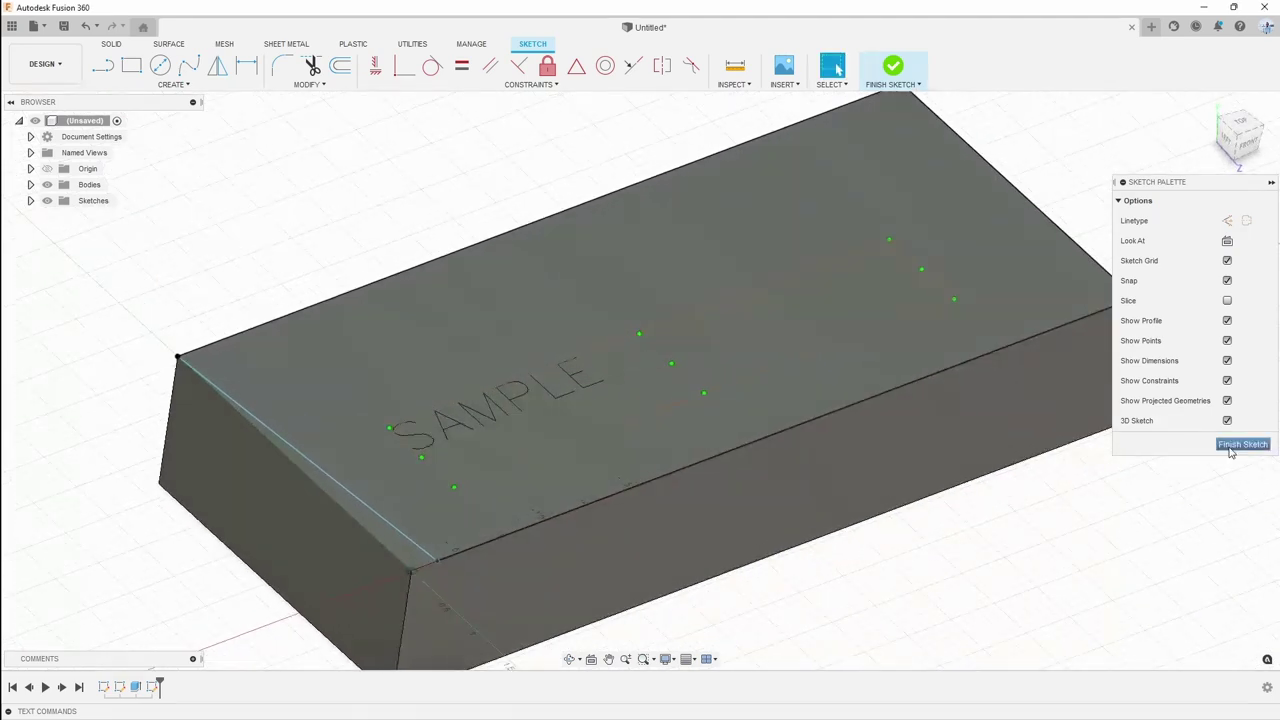
click(1225, 443)
Return to the Manufacture workspace, regenerate the outdated Trace from the edited text and inspect the toolpath along the letters
click(42, 63)
click(57, 212)
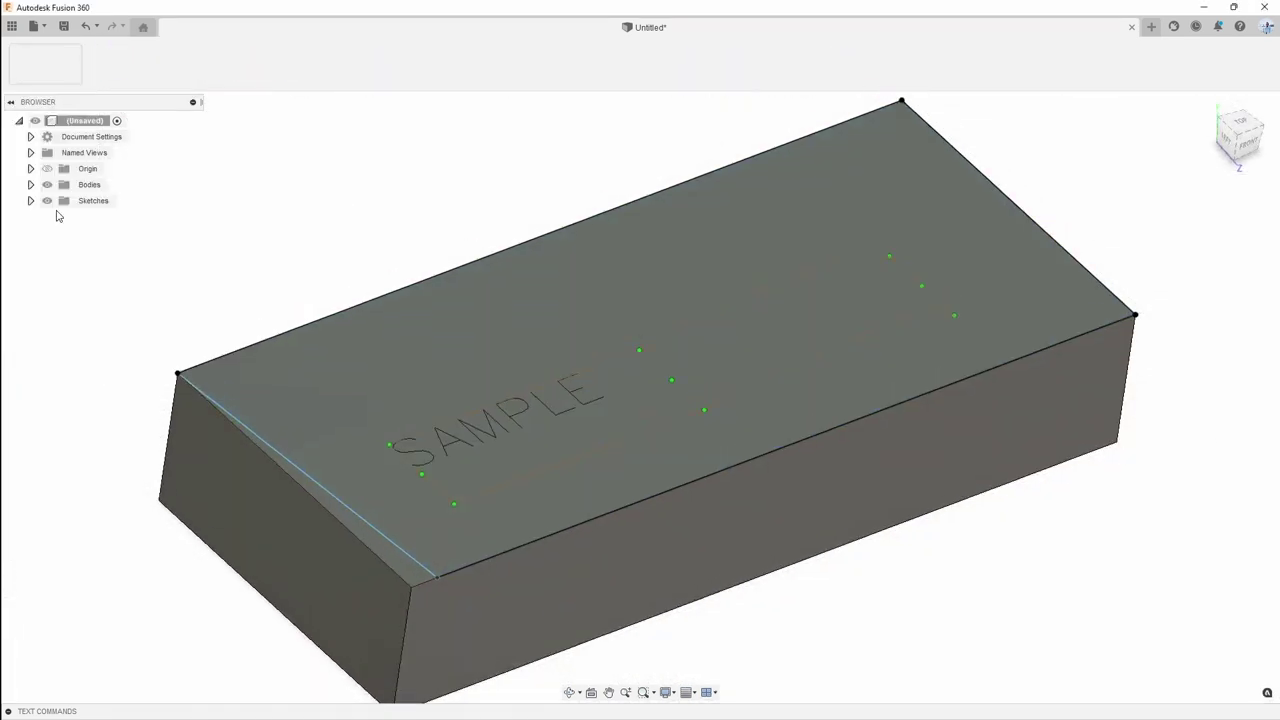
scroll(461, 394, up, 3)
click(150, 232)
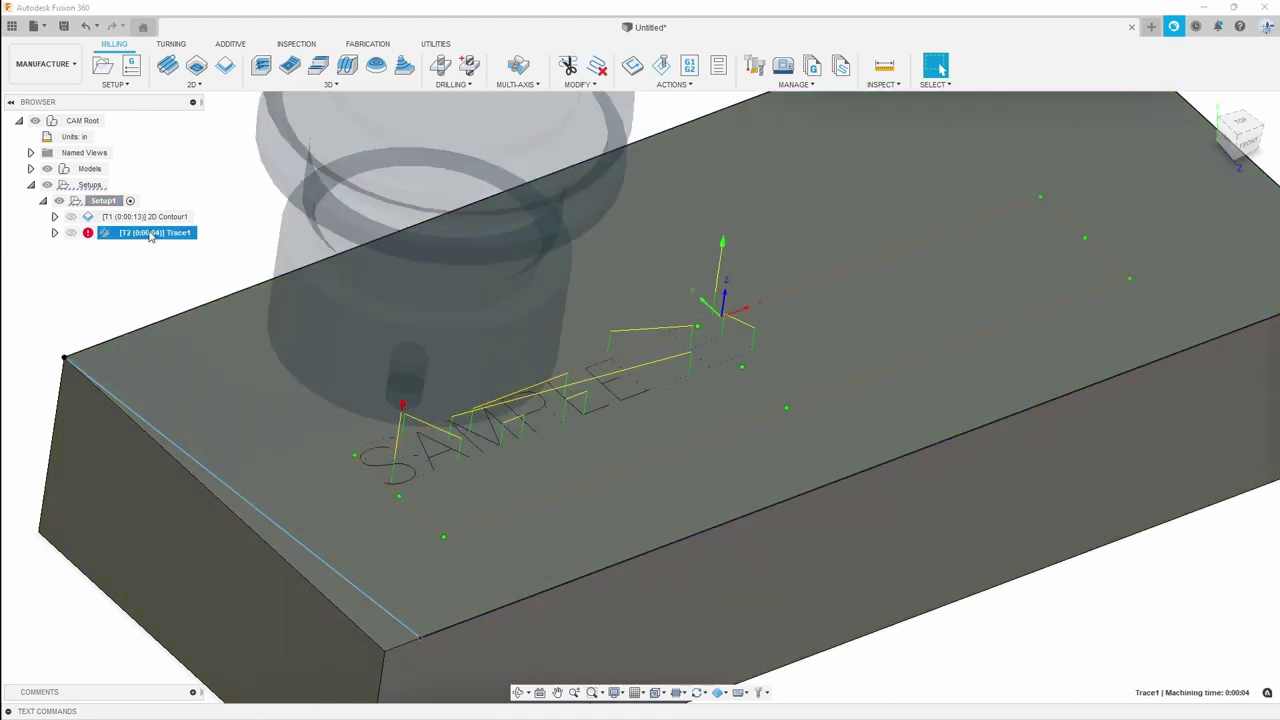
right_click(166, 234)
click(211, 304)
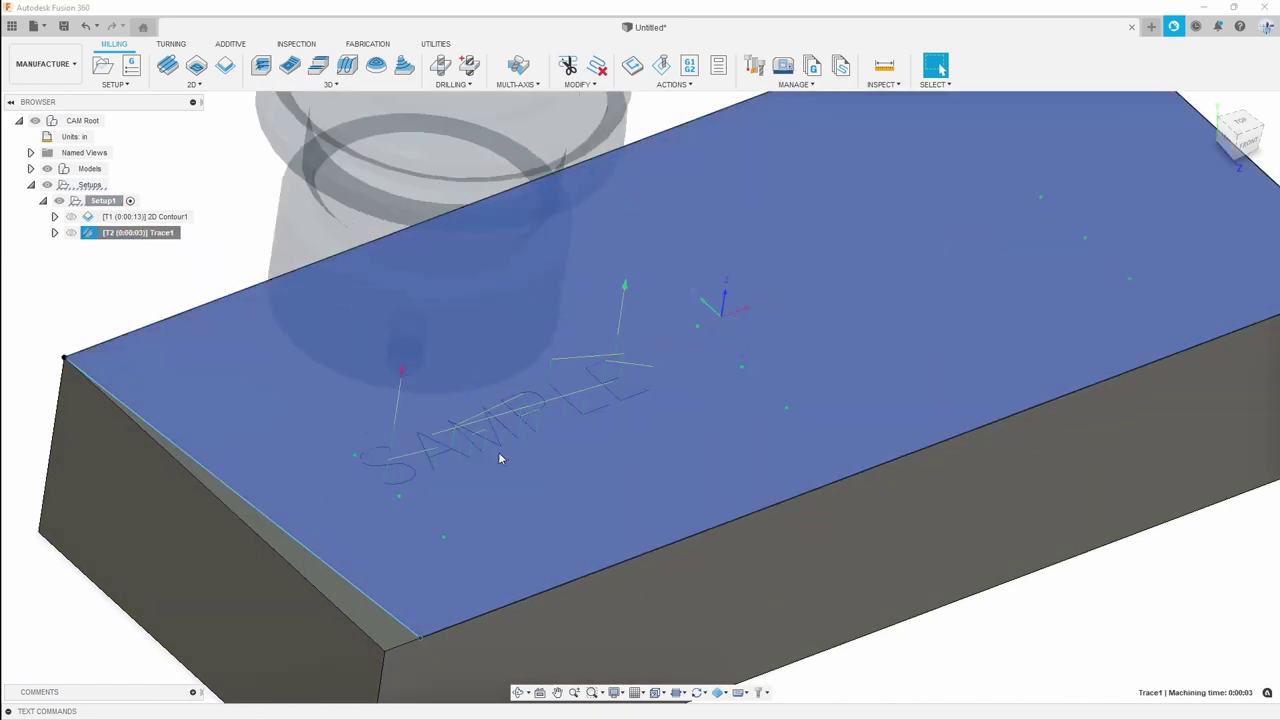
scroll(501, 481, up, 2)
shift+middle_drag(526, 434, 312, 300)
scroll(710, 330, down, 3)
shift+middle_drag(710, 330, 707, 339)
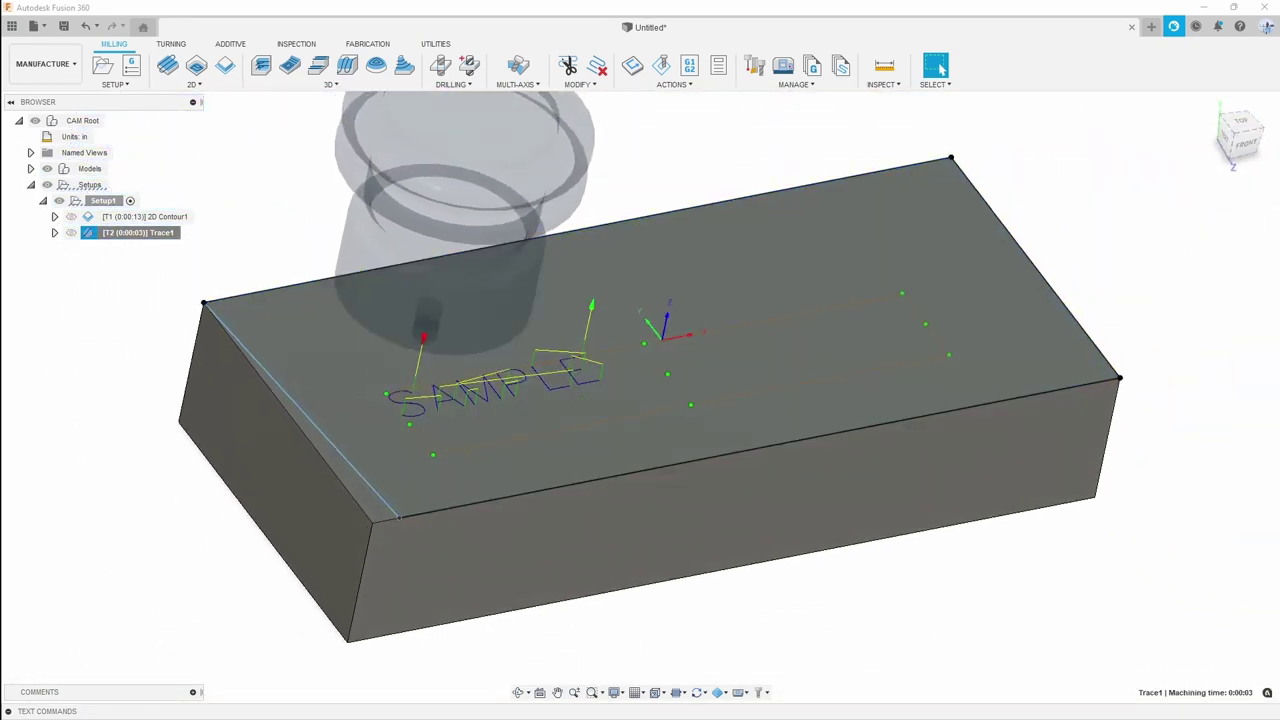